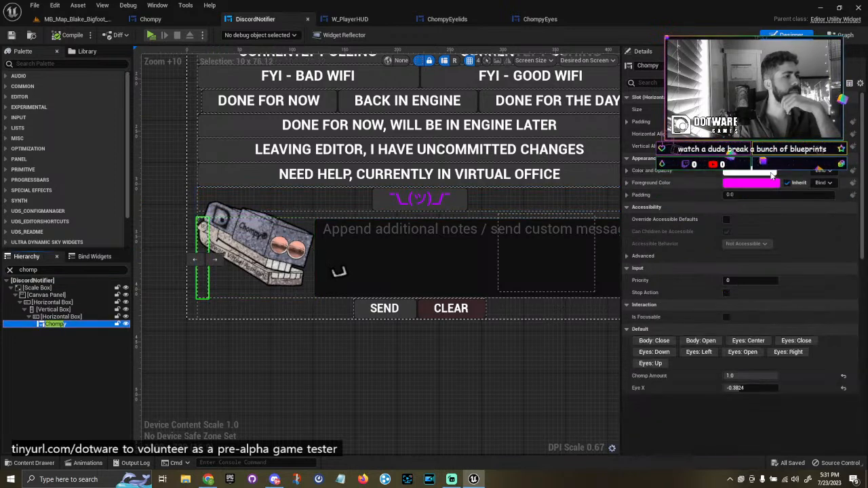
Test Chompy's mouth and eye poses in the DiscordNotifier design by calling its Body and Eyes events, ending with the eyes open.
click(655, 340)
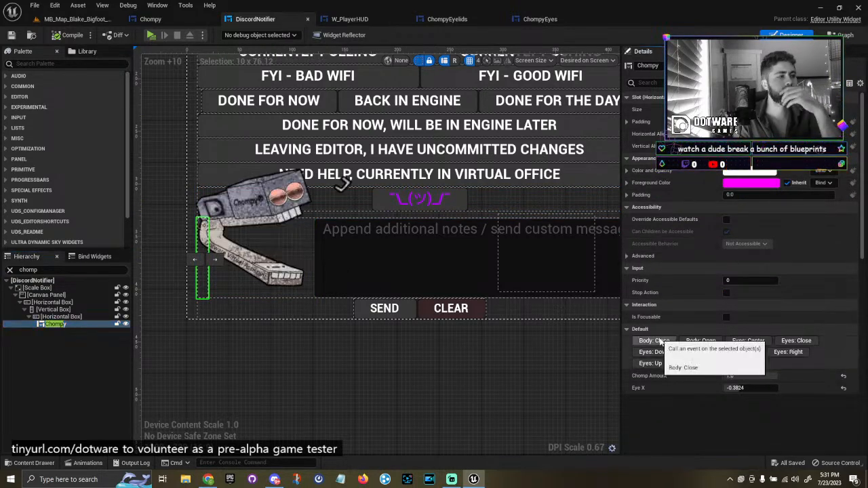
click(660, 341)
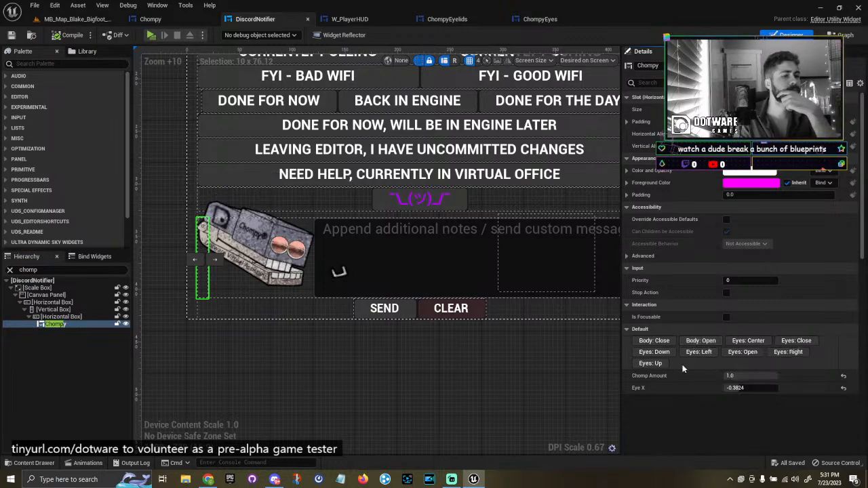
click(746, 354)
click(787, 353)
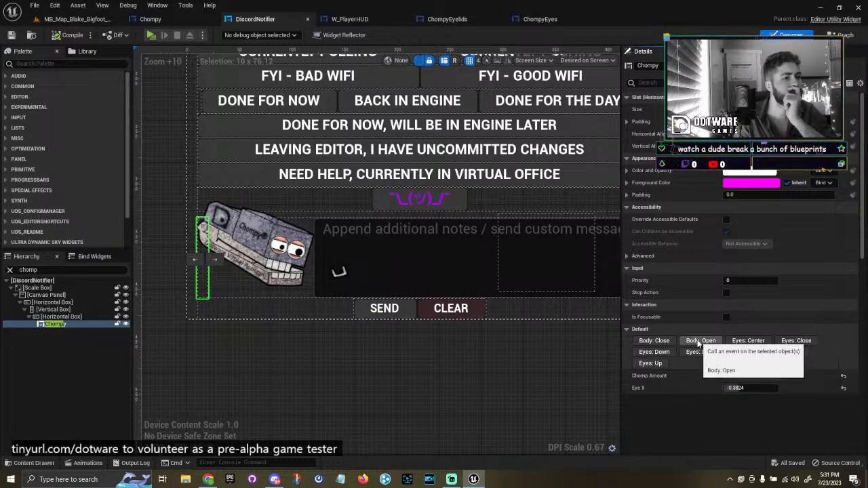
click(671, 346)
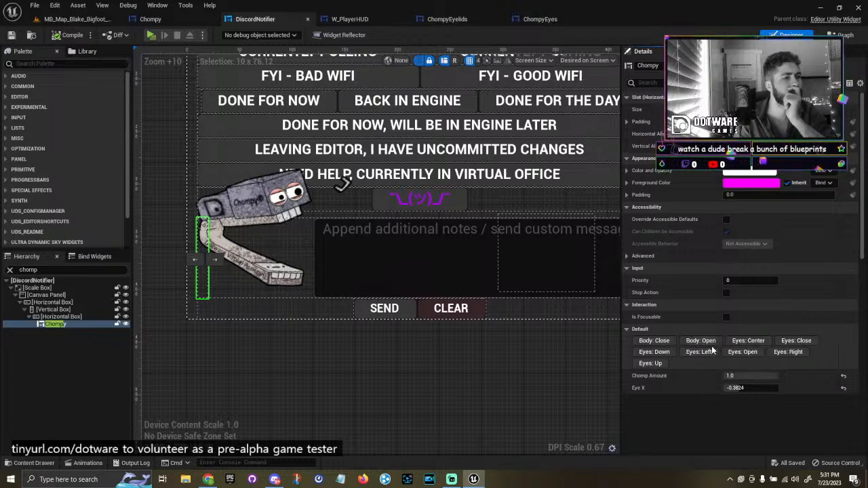
click(662, 365)
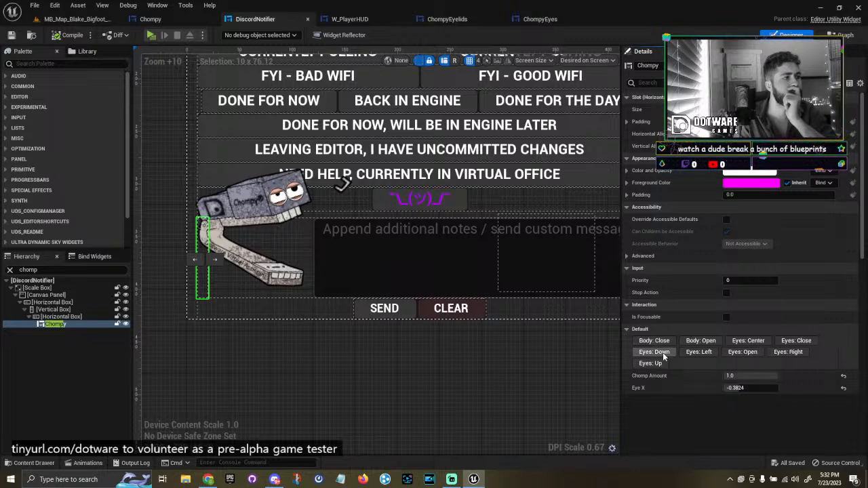
click(691, 353)
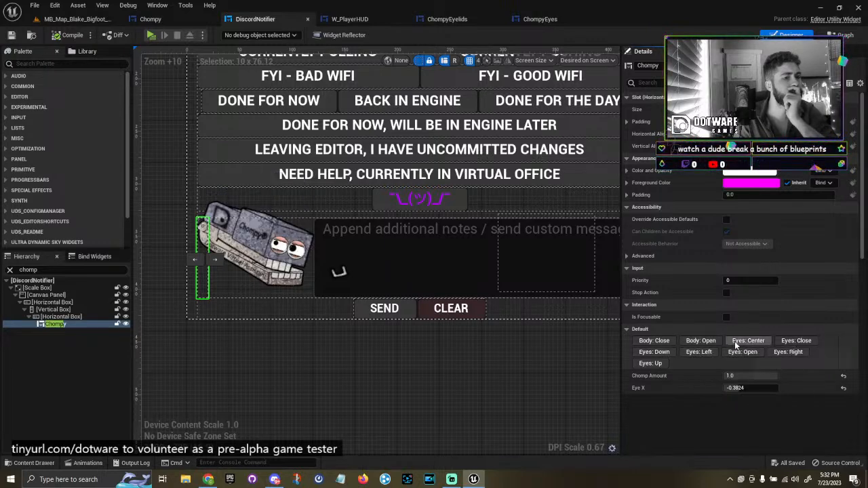
click(789, 345)
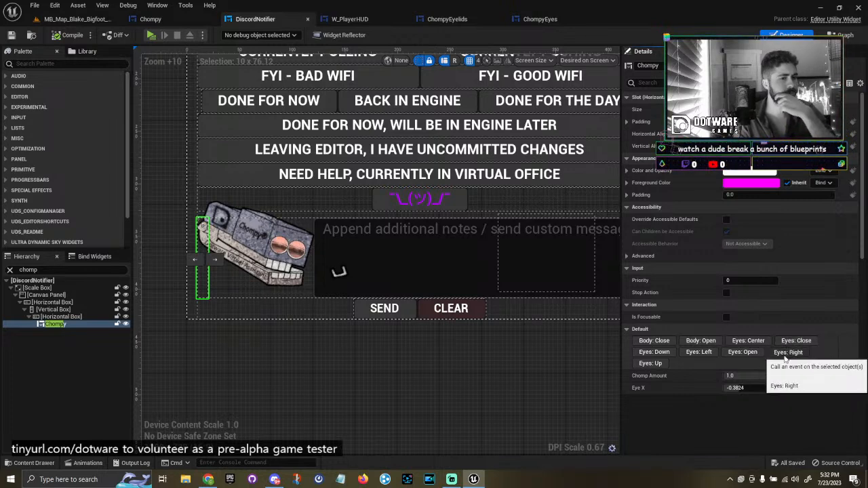
click(751, 354)
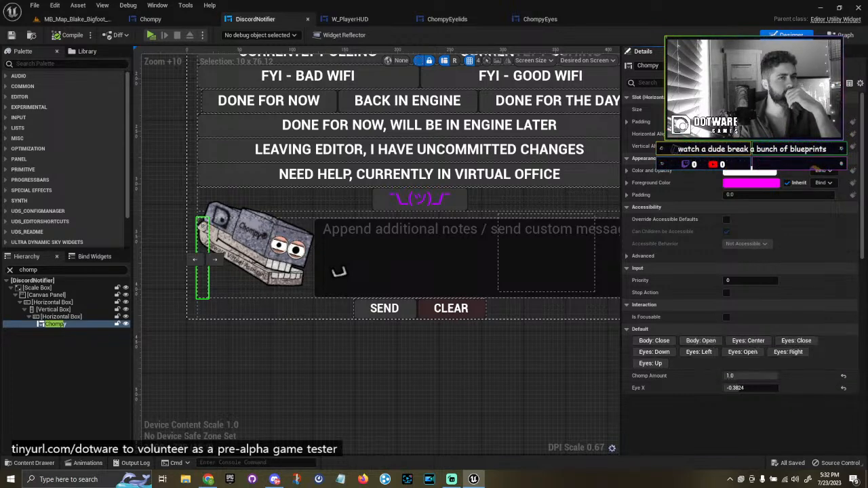
Examine the DiscordNotifier event graph, including the mouse-position checks, timers and button event groups.
click(842, 35)
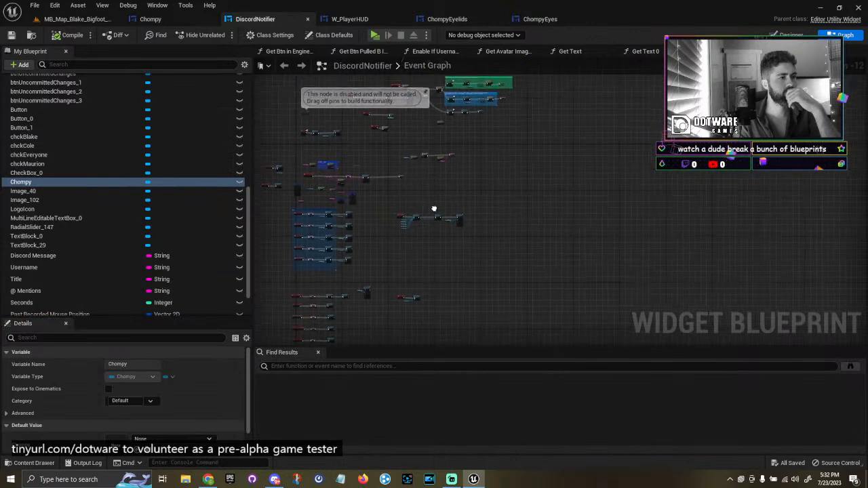
right_drag(381, 265, 402, 246)
scroll(452, 113, up, 4)
scroll(418, 179, up, 3)
scroll(419, 260, down, 6)
right_drag(419, 178, 428, 226)
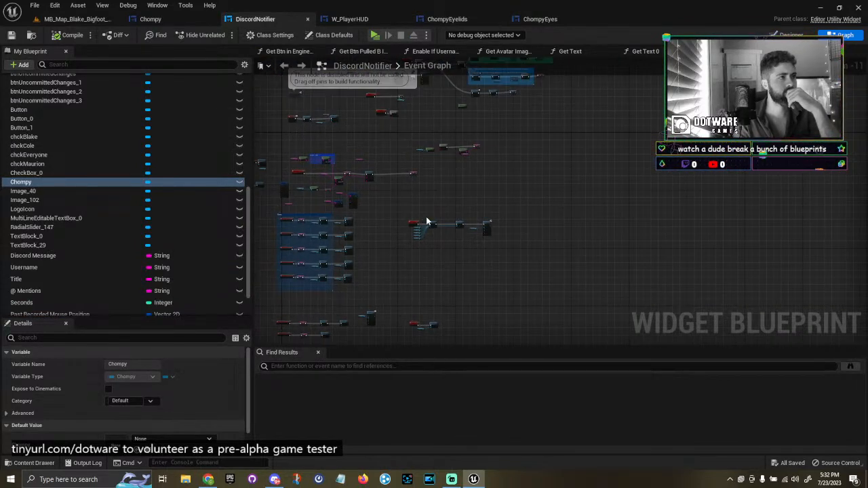
right_drag(399, 319, 489, 87)
scroll(449, 205, up, 3)
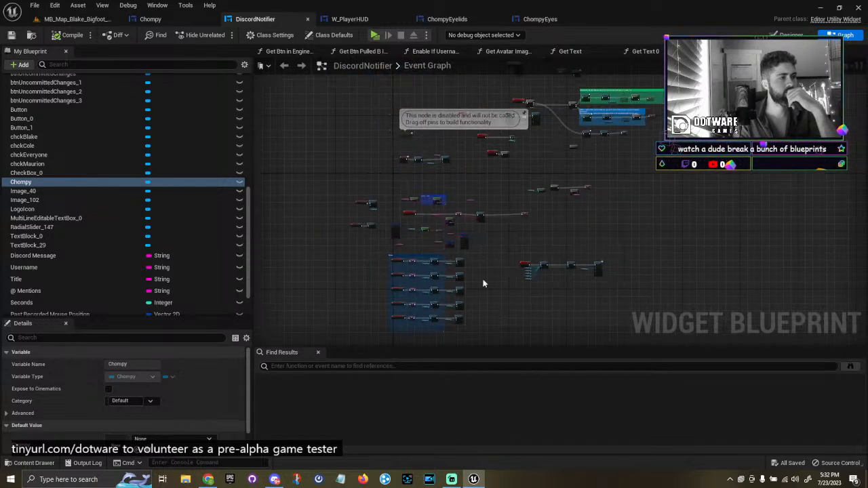
scroll(526, 223, up, 9)
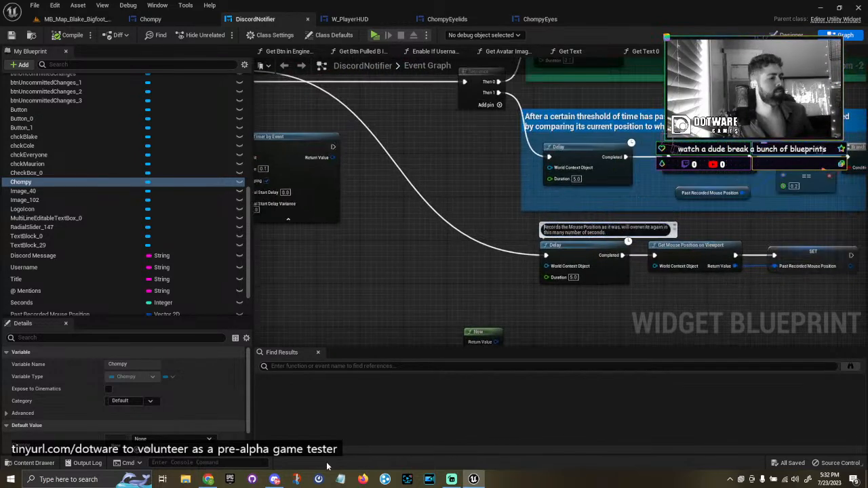
click(451, 479)
click(450, 479)
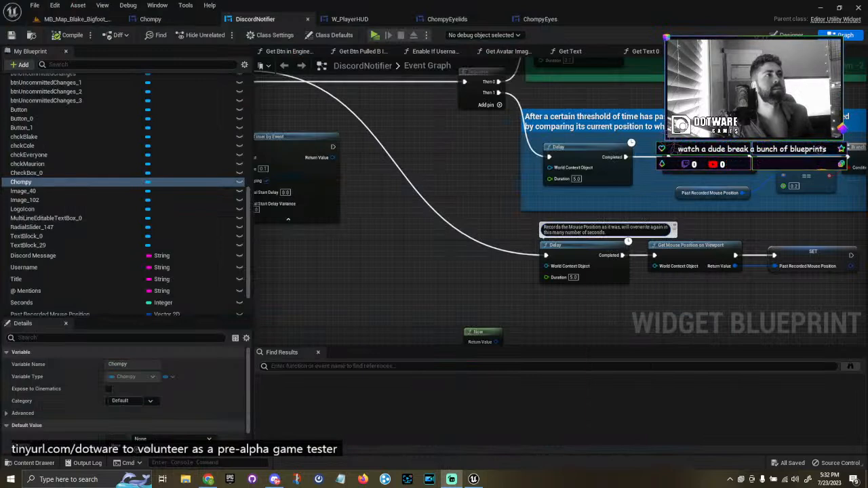
scroll(457, 213, down, 4)
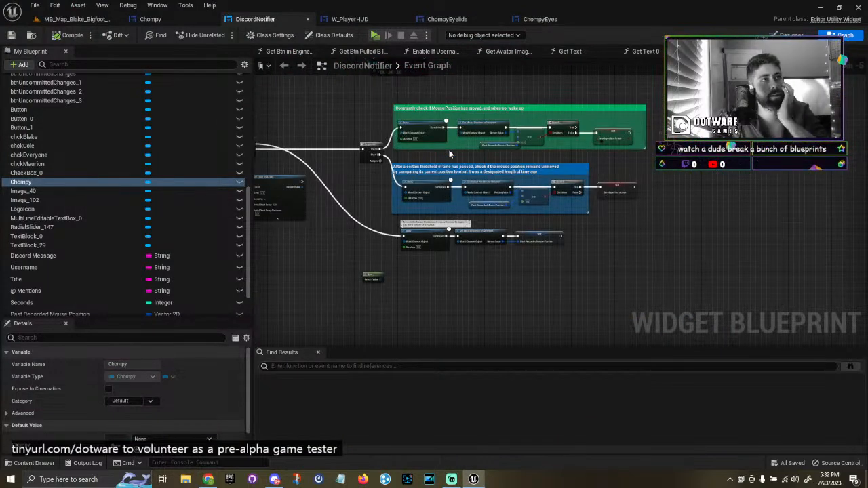
right_drag(448, 231, 522, 219)
right_drag(434, 212, 481, 226)
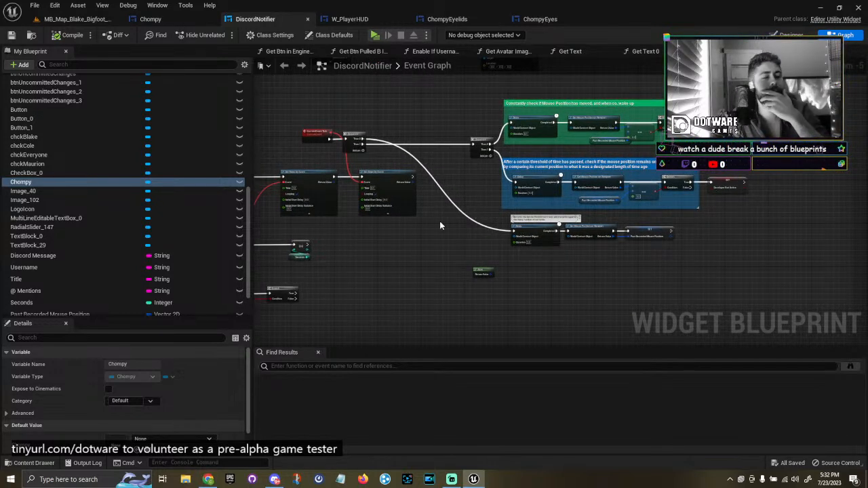
right_drag(452, 319, 624, 244)
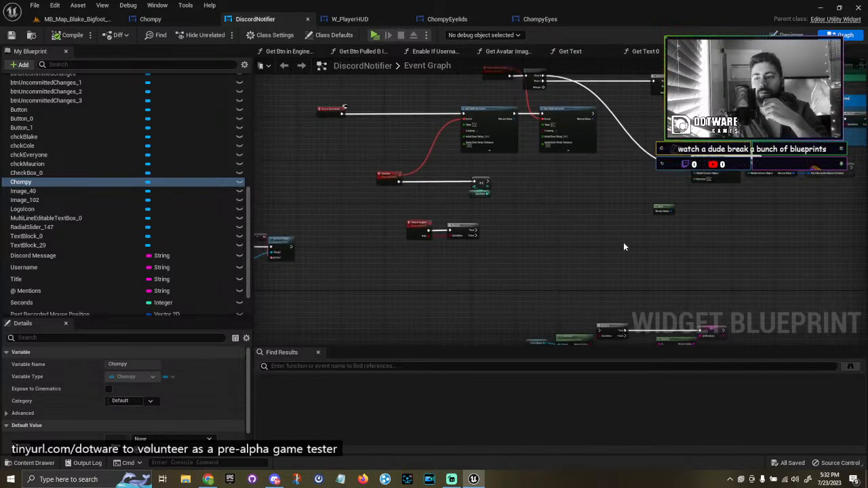
scroll(534, 210, up, 4)
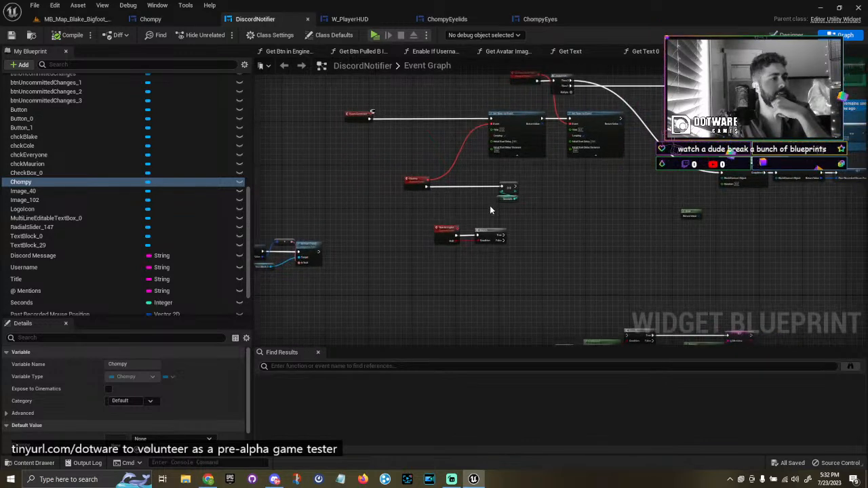
right_drag(468, 231, 513, 224)
scroll(509, 217, down, 7)
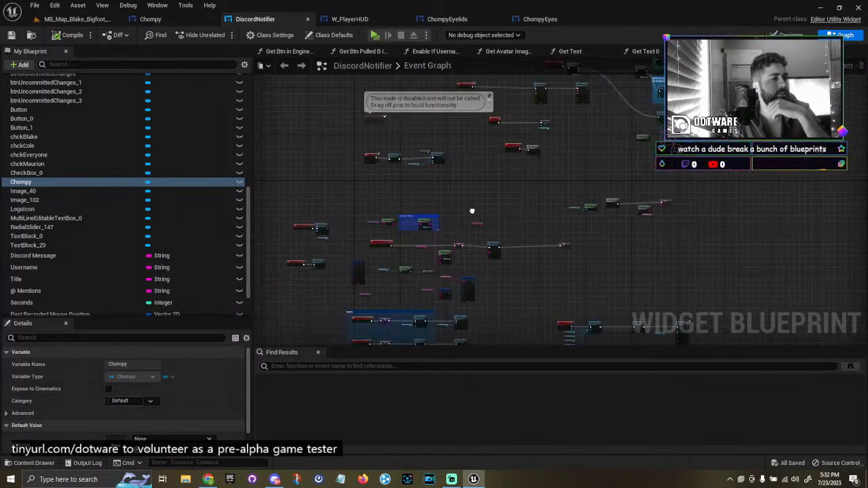
right_drag(676, 227, 504, 215)
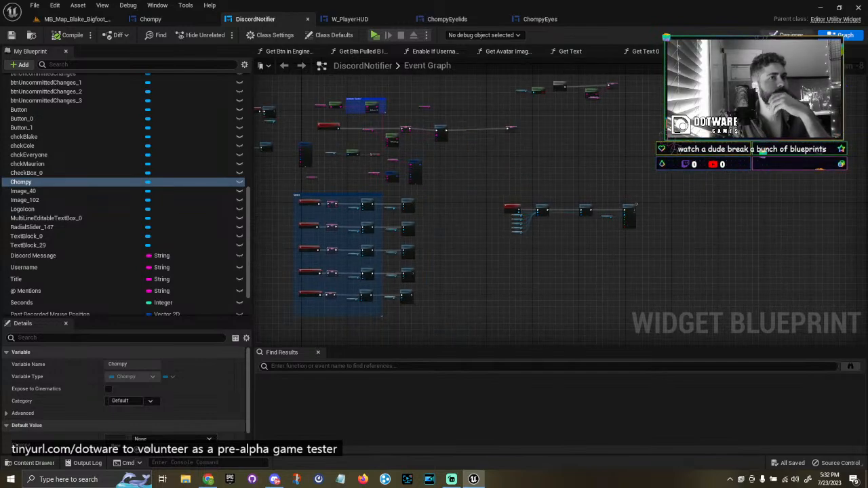
Return to the DiscordNotifier design and test Chompy's Body: Open, Body: Close, Eyes: Close and Eyes: Open events.
click(791, 34)
scroll(163, 226, up, 7)
right_drag(162, 226, 324, 282)
right_drag(363, 244, 272, 241)
scroll(346, 240, up, 2)
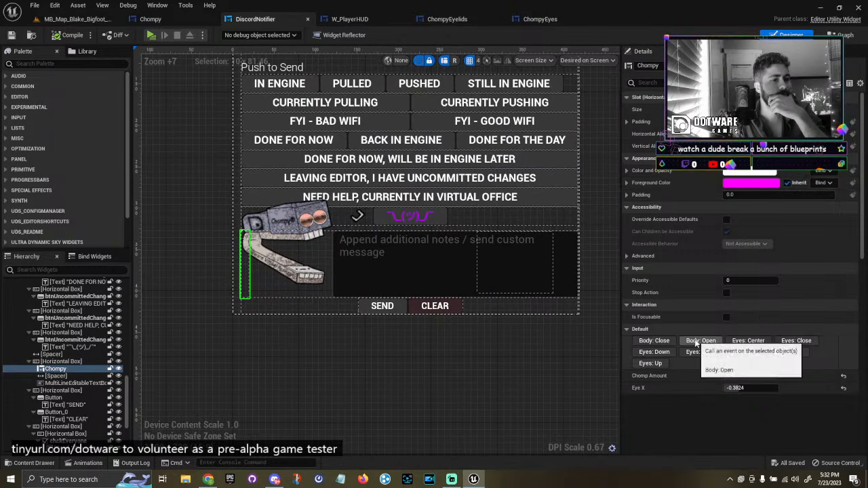
click(753, 355)
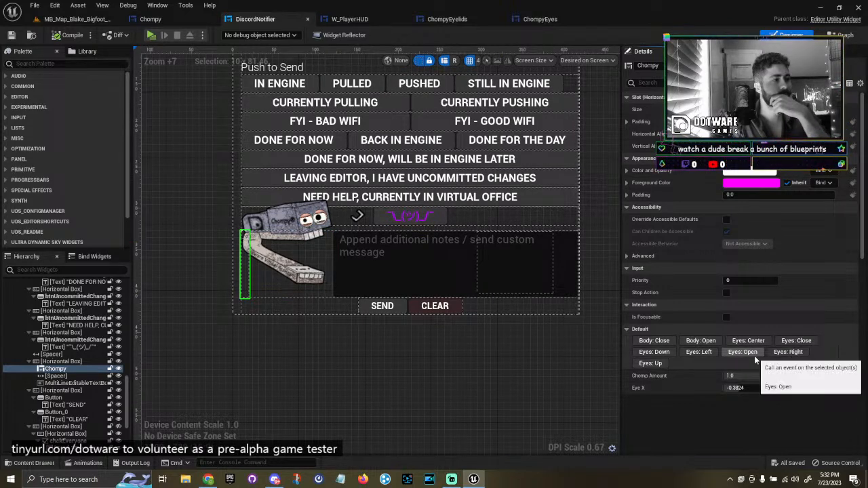
scroll(389, 270, up, 5)
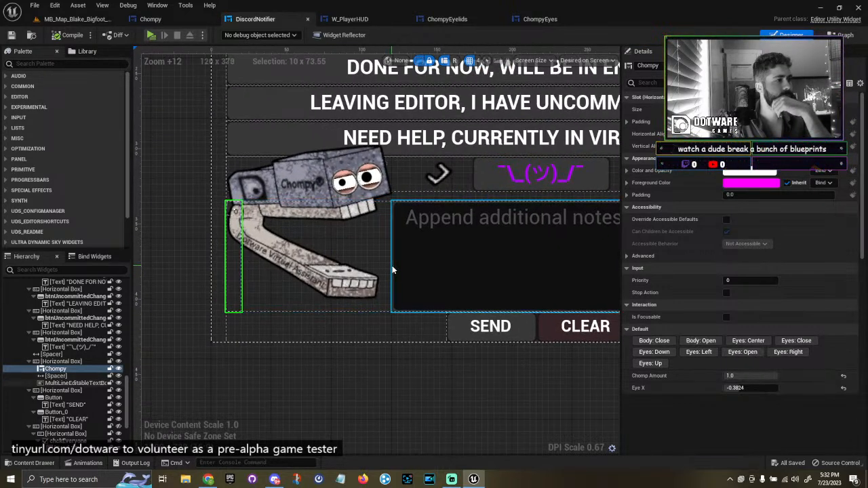
click(806, 343)
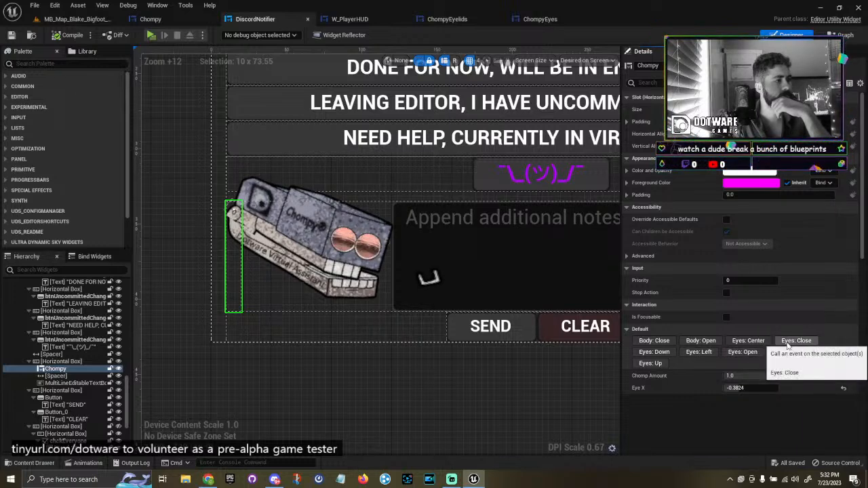
click(758, 354)
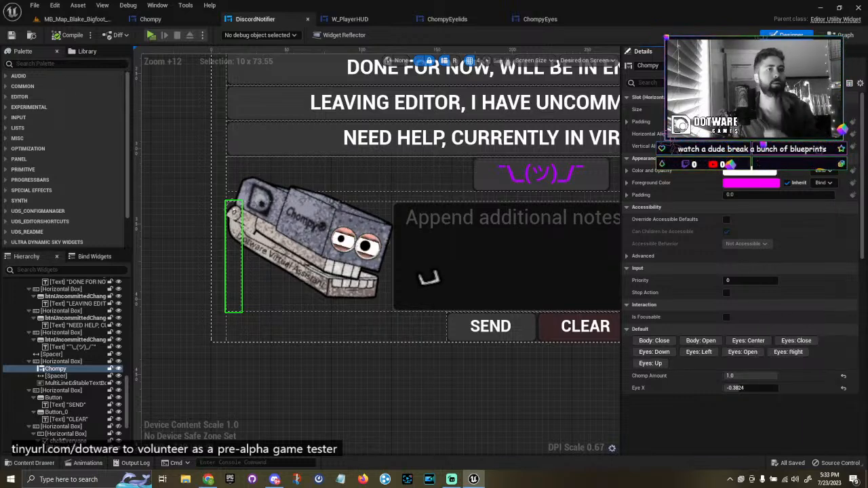
Look over the node groups in the DiscordNotifier event graph once more.
click(845, 35)
scroll(494, 178, up, 3)
right_drag(485, 292, 441, 116)
scroll(340, 261, down, 3)
right_drag(339, 261, 520, 282)
scroll(396, 148, up, 7)
scroll(396, 148, down, 7)
right_drag(396, 148, 115, 51)
scroll(372, 144, up, 3)
right_drag(387, 279, 662, 94)
right_drag(486, 147, 333, 345)
right_drag(485, 281, 320, 132)
right_drag(415, 150, 538, 237)
scroll(539, 237, down, 2)
Add a custom event named Blink to an empty area of the Chompy widget's event graph.
click(174, 20)
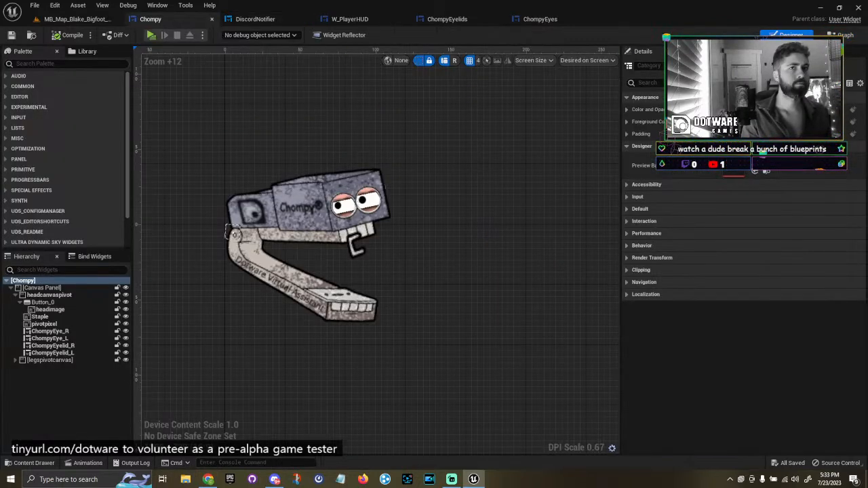
click(841, 37)
right_drag(544, 218, 632, 210)
right_drag(552, 127, 426, 209)
scroll(462, 201, up, 2)
right_click(462, 200)
text(custom e)
key(Return)
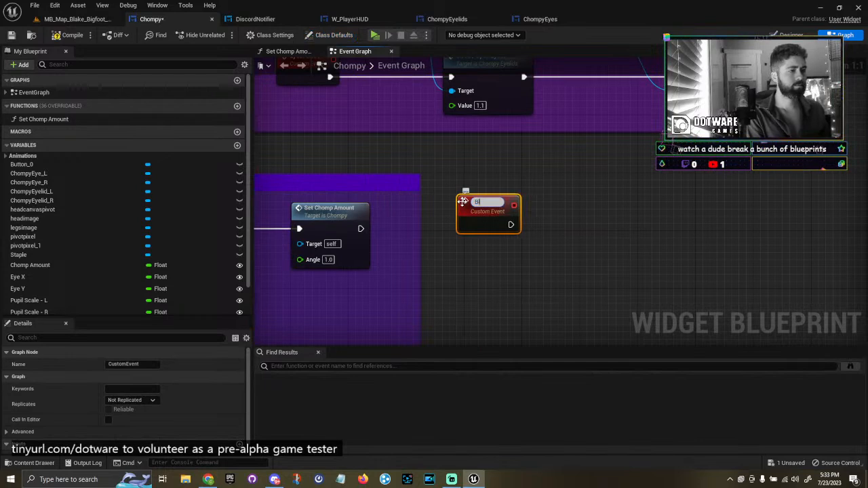
text(Blin)
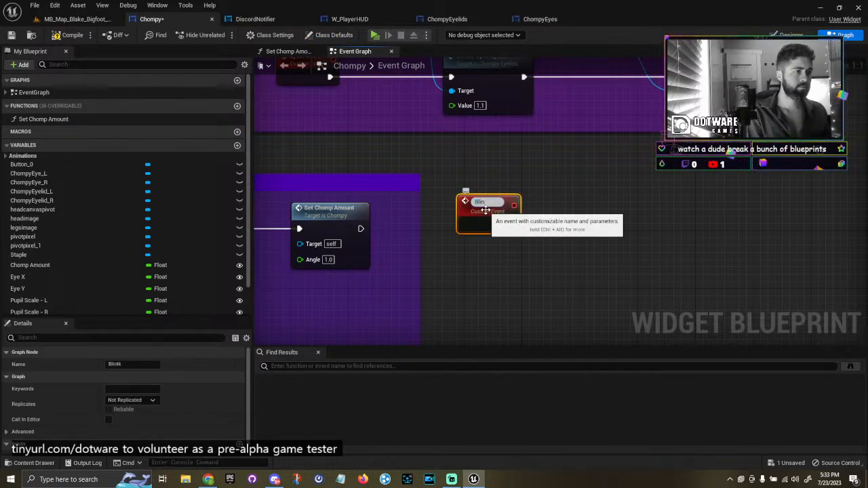
text(knk)
key(Return)
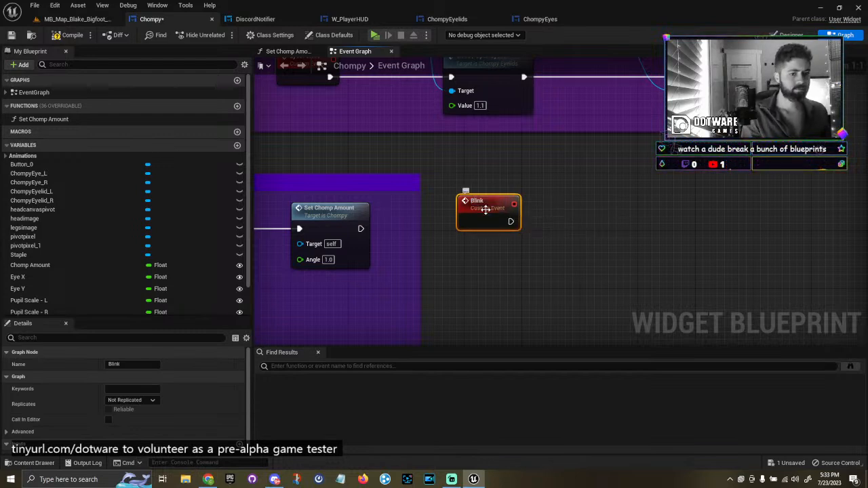
Review the existing eye-direction event groups, such as Look Up and Look Down, in Chompy's event graph.
right_drag(441, 258, 709, 192)
right_drag(292, 193, 692, 126)
scroll(506, 184, down, 2)
right_drag(477, 255, 414, 126)
scroll(412, 107, down, 5)
scroll(407, 208, up, 5)
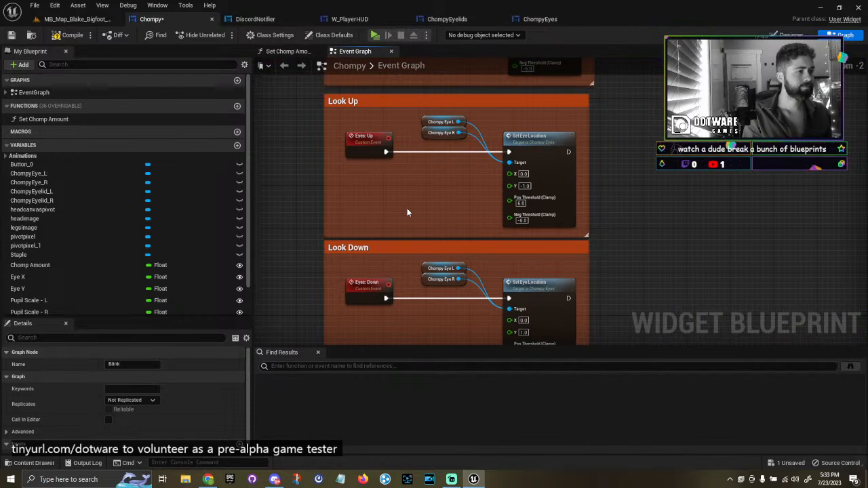
right_drag(408, 209, 417, 345)
right_drag(438, 195, 407, 348)
right_drag(412, 178, 96, 352)
scroll(578, 288, up, 3)
right_drag(509, 217, 500, 217)
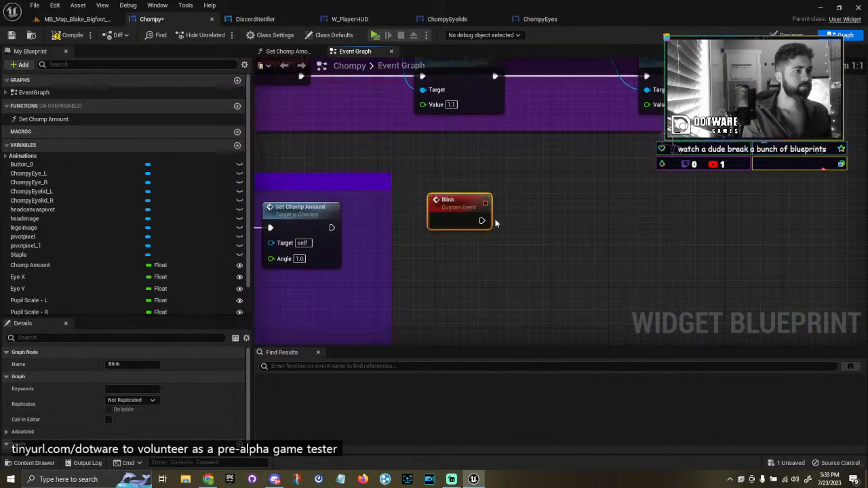
Call Eyes: Open from the Blink event and connect a Delay of 0.2 seconds after it.
drag(482, 220, 568, 205)
text(eyes open)
key(Return)
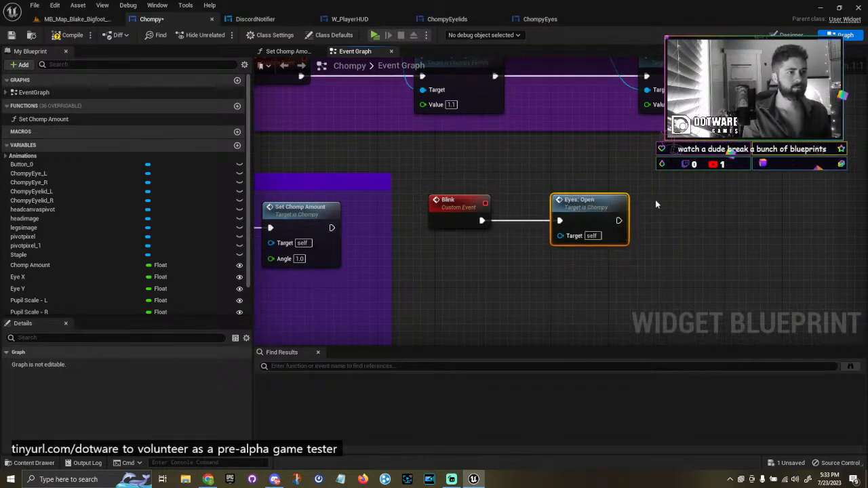
right_drag(656, 203, 515, 181)
key(d)
click(513, 181)
drag(481, 199, 520, 198)
Call Eyes: Close once the Delay completes.
drag(606, 198, 672, 176)
text(eyes cl)
key(Return)
click(308, 133)
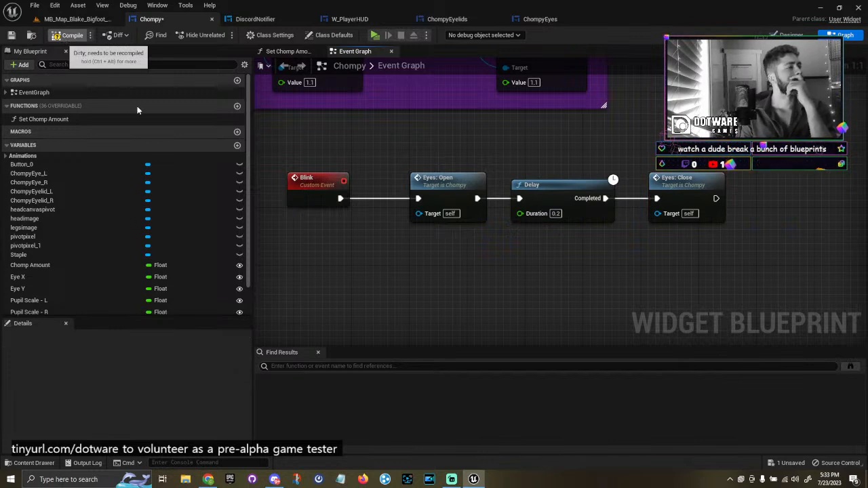
Enable Call In Editor for the Blink event and switch to the MB_Map_Blake_Bigfoot level.
click(312, 188)
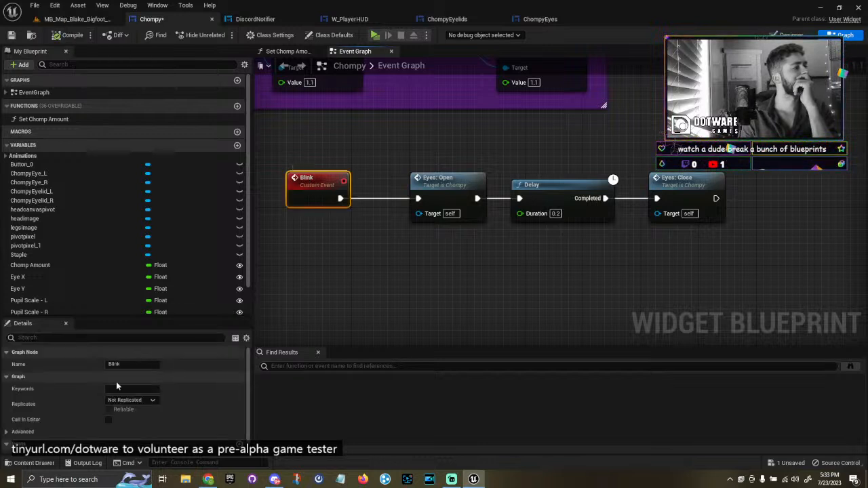
click(108, 420)
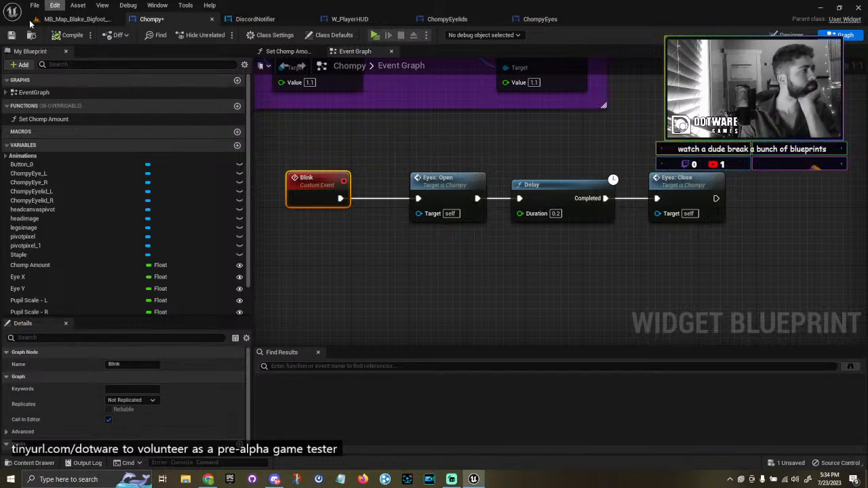
click(78, 19)
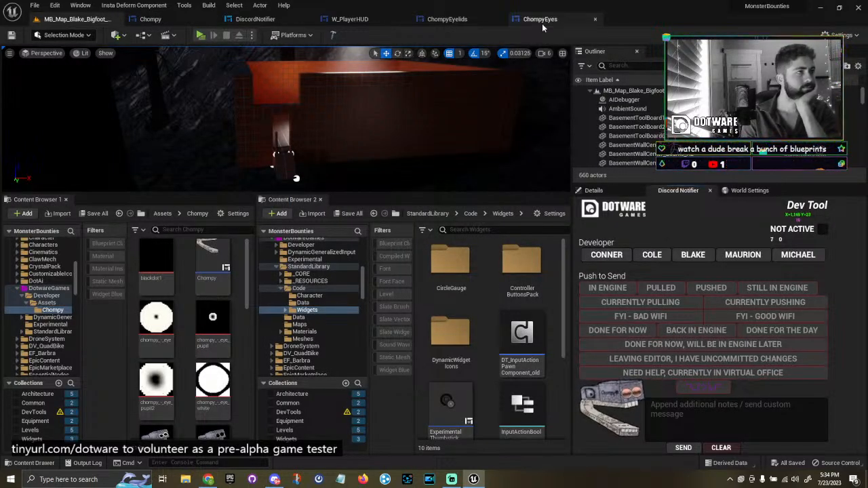
In the DiscordNotifier designer, select the embedded Chompy widget and try its Eyes: Open event.
click(150, 19)
scroll(401, 169, down, 5)
scroll(401, 168, down, 3)
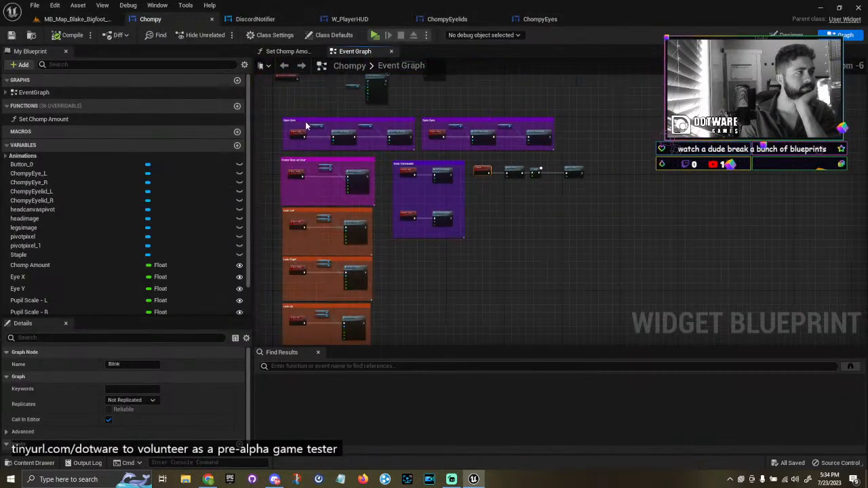
click(264, 19)
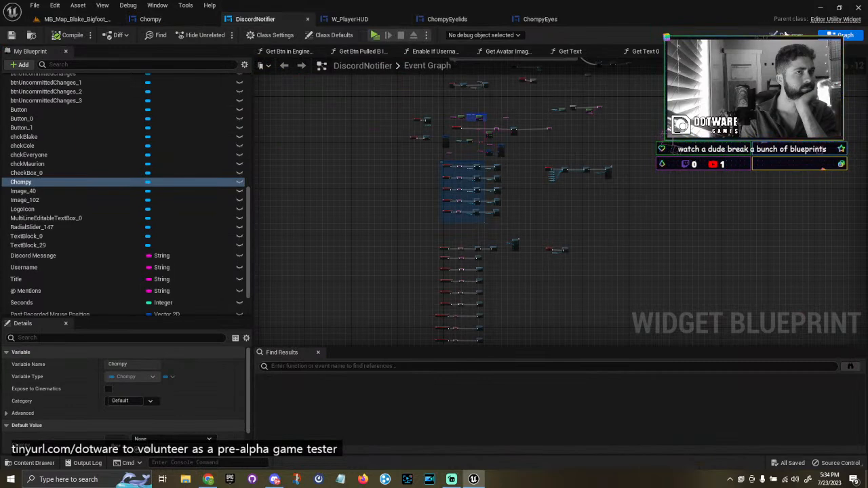
click(785, 34)
scroll(194, 202, up, 9)
right_drag(195, 202, 301, 204)
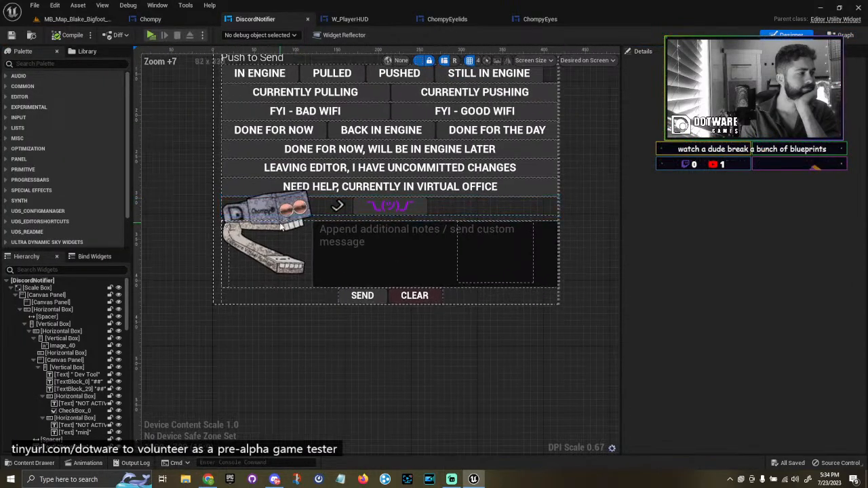
scroll(300, 205, up, 2)
click(211, 243)
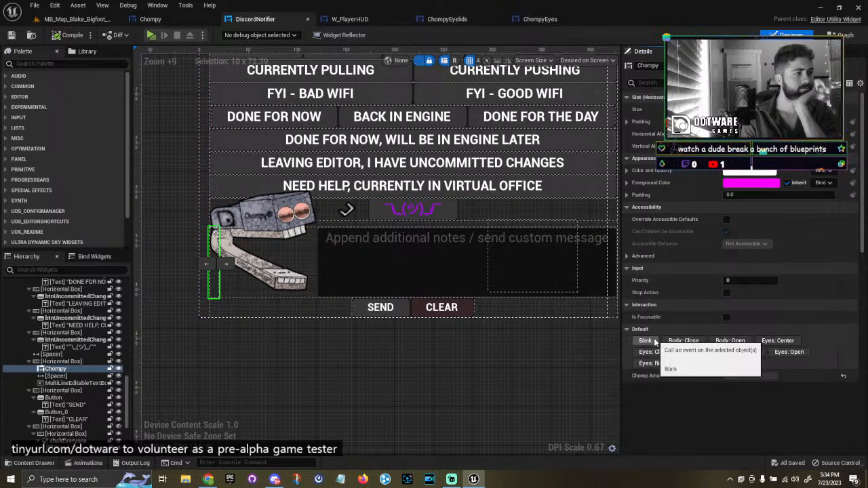
click(779, 353)
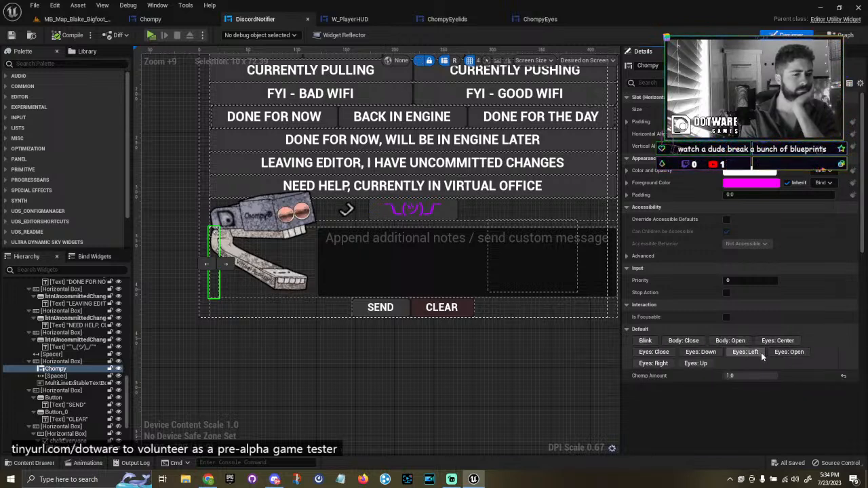
click(806, 354)
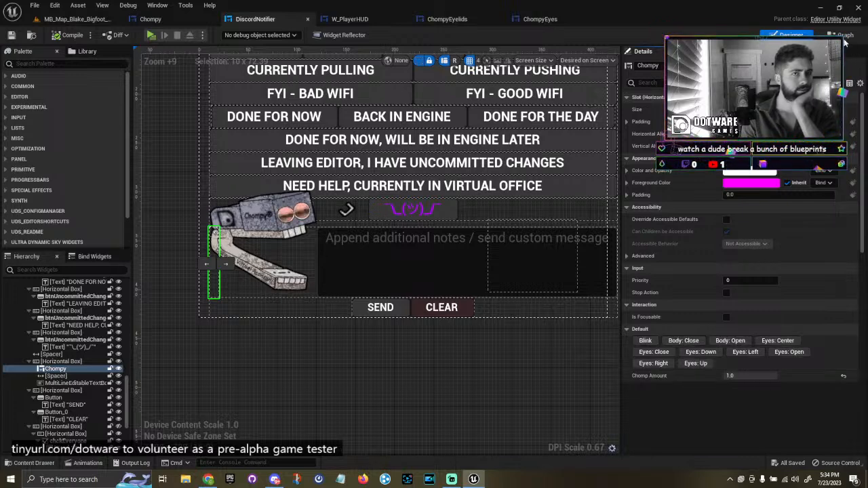
Add an Event Tick node in an empty area of Chompy's event graph, above the Open Eyes group.
click(159, 19)
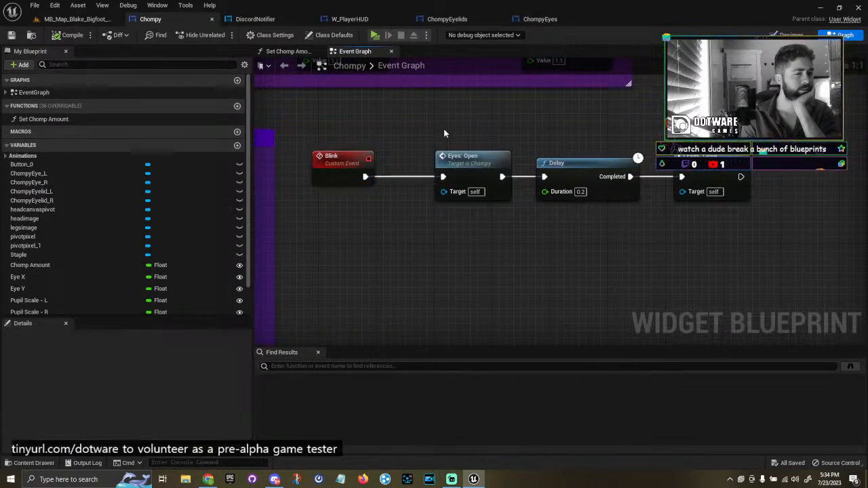
right_drag(385, 160, 442, 198)
scroll(440, 182, down, 9)
scroll(367, 221, up, 8)
scroll(378, 207, down, 4)
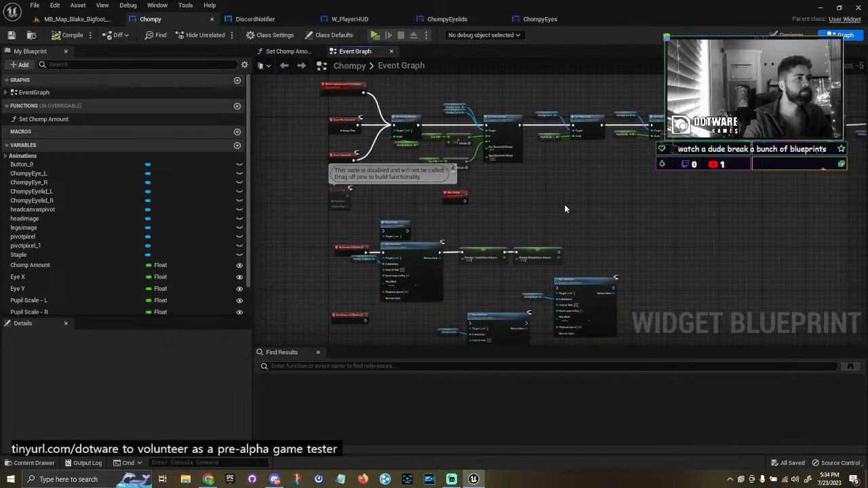
right_drag(571, 242, 442, 220)
right_drag(570, 224, 475, 88)
right_drag(499, 292, 410, 192)
right_drag(467, 190, 558, 188)
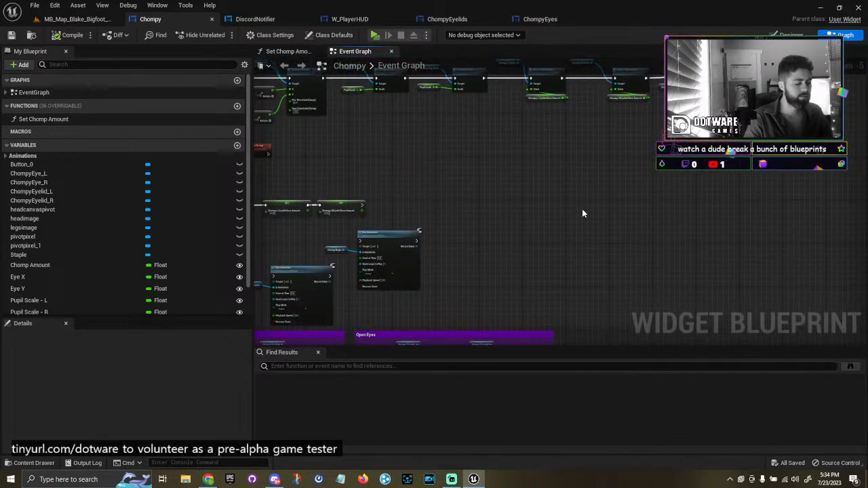
right_click(582, 213)
text(tick event)
key(Return)
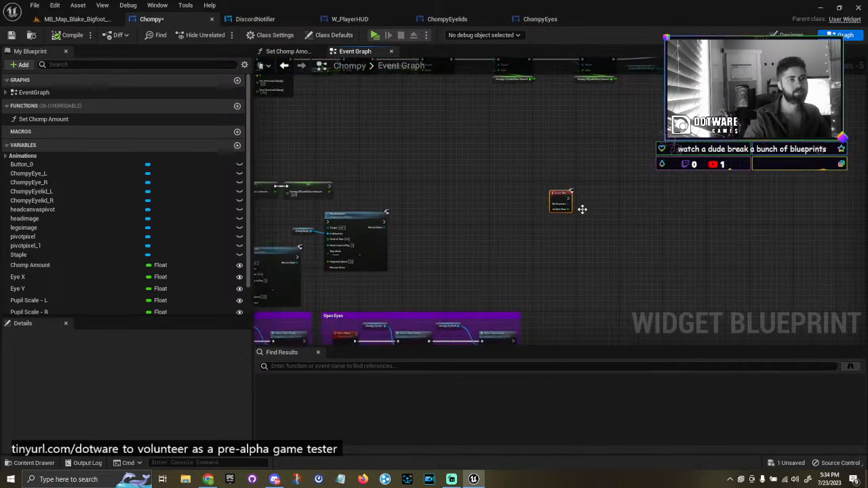
Add a Delay node and connect it after Event Tick.
right_drag(427, 201, 325, 198)
key(d)
click(408, 165)
drag(424, 184, 425, 184)
Add a Branch whose condition is a new Boolean variable named Is Awake, and make the variable instance editable.
right_drag(546, 179, 466, 200)
key(b)
click(500, 180)
drag(526, 196, 502, 226)
click(539, 260)
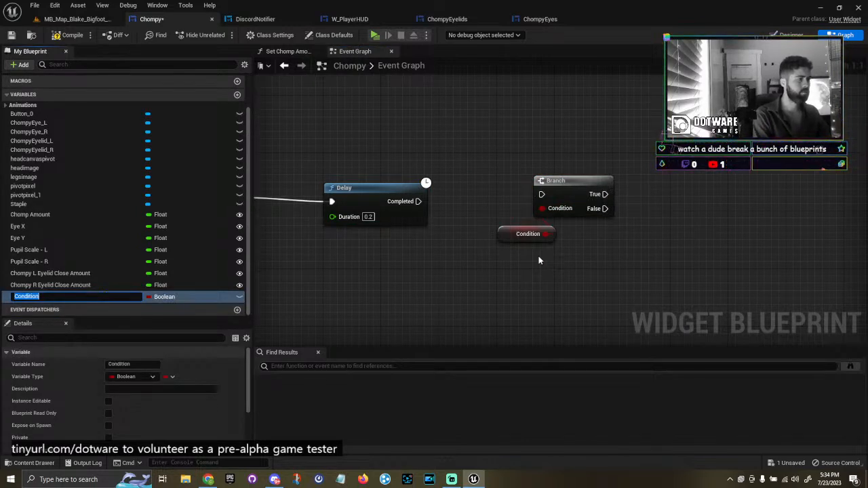
key(Return)
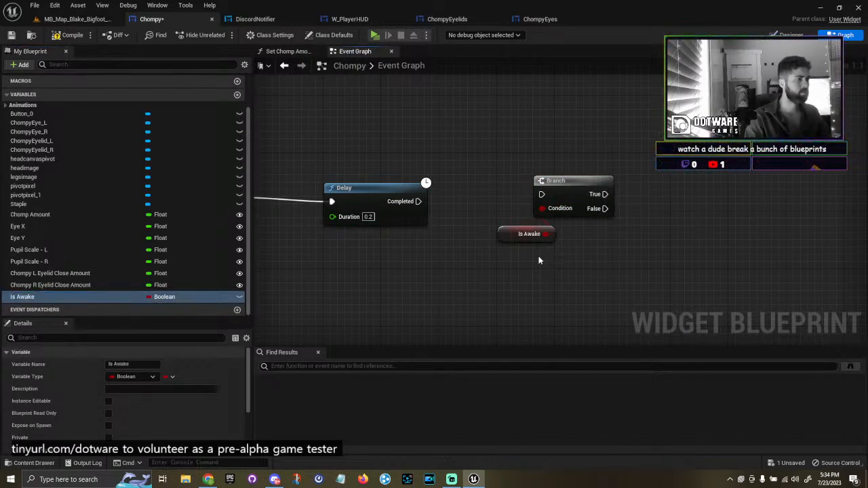
click(241, 297)
click(112, 297)
Connect the Delay's Completed output to the Branch and move the Delay closer to Event Tick.
drag(419, 202, 570, 188)
right_click(560, 192)
click(447, 189)
right_drag(355, 201, 528, 188)
click(506, 188)
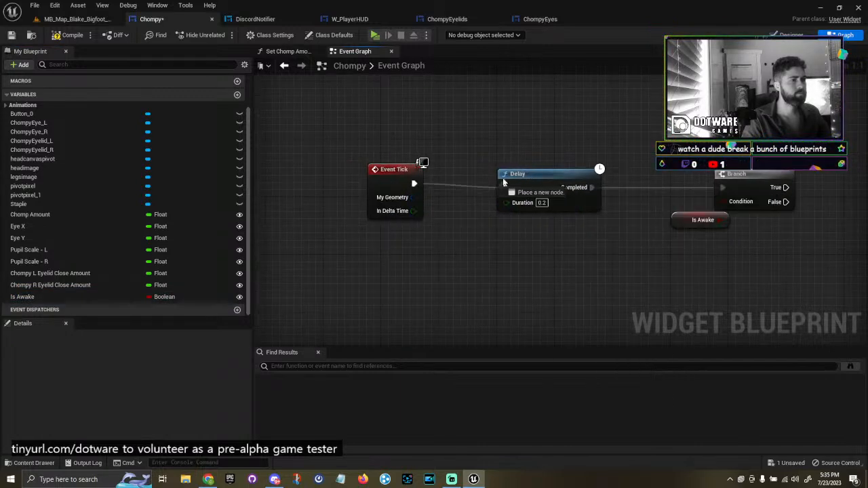
click(438, 215)
drag(530, 192, 480, 188)
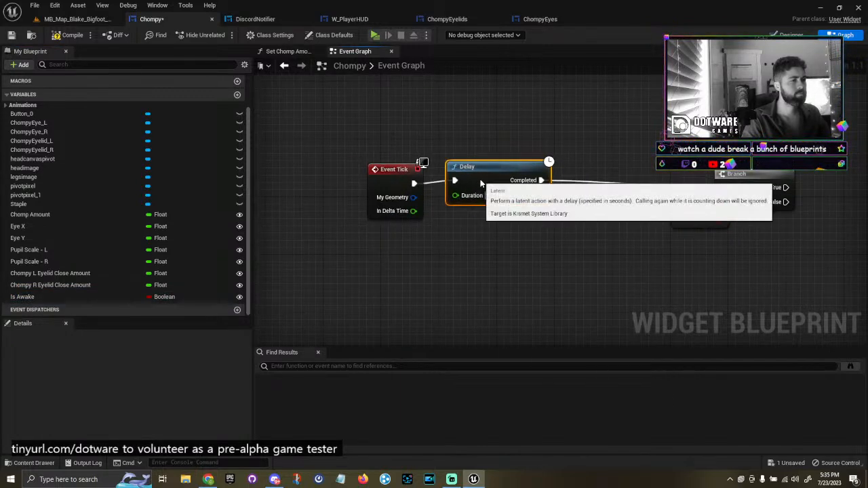
Feed Event Tick's In Delta Time into the Delay's Duration and move the Branch and Is Awake nodes closer.
drag(413, 211, 455, 202)
right_drag(682, 194, 538, 187)
drag(538, 187, 591, 222)
drag(602, 175, 494, 167)
drag(555, 224, 336, 172)
right_drag(515, 185, 416, 196)
drag(416, 196, 410, 197)
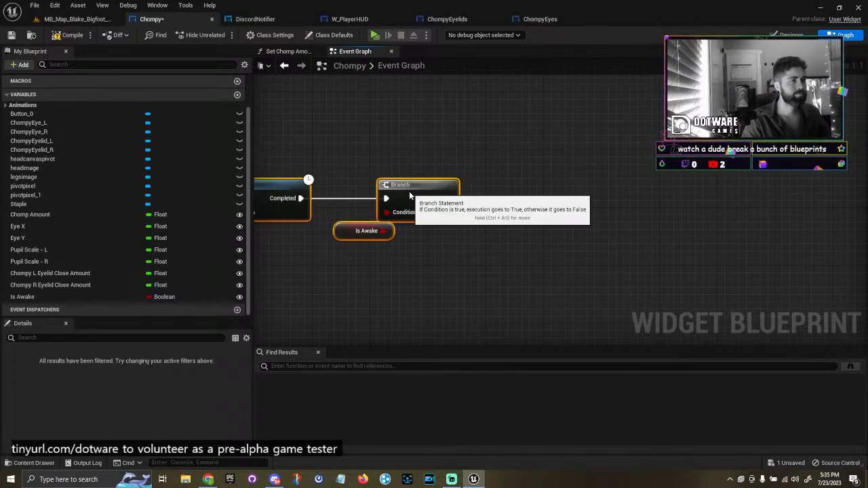
Add a call to Blink beyond the Branch, leaving space between the two nodes.
right_drag(487, 206, 507, 202)
click(542, 199)
scroll(116, 260, up, 2)
scroll(117, 255, down, 2)
right_click(460, 200)
click(565, 168)
right_click(564, 168)
text(blink)
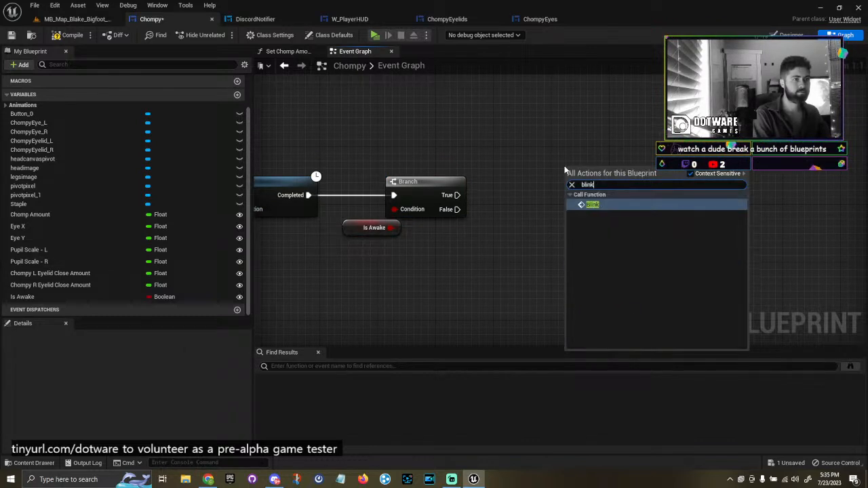
key(Return)
right_drag(597, 178, 471, 175)
drag(471, 175, 680, 168)
click(442, 167)
Place a second Delay between the Branch and Blink, with a Random Float in Range driving its Duration.
right_drag(398, 189, 472, 195)
key(d)
click(565, 141)
drag(576, 173, 555, 224)
text(random float in)
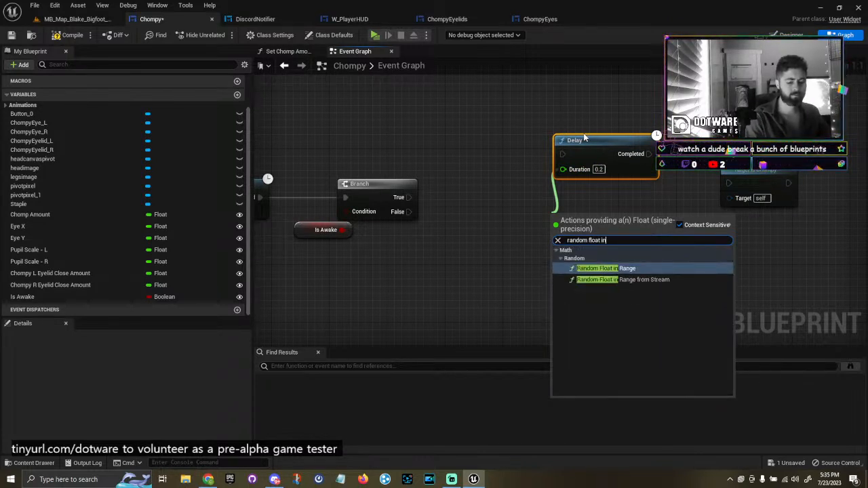
key(Return)
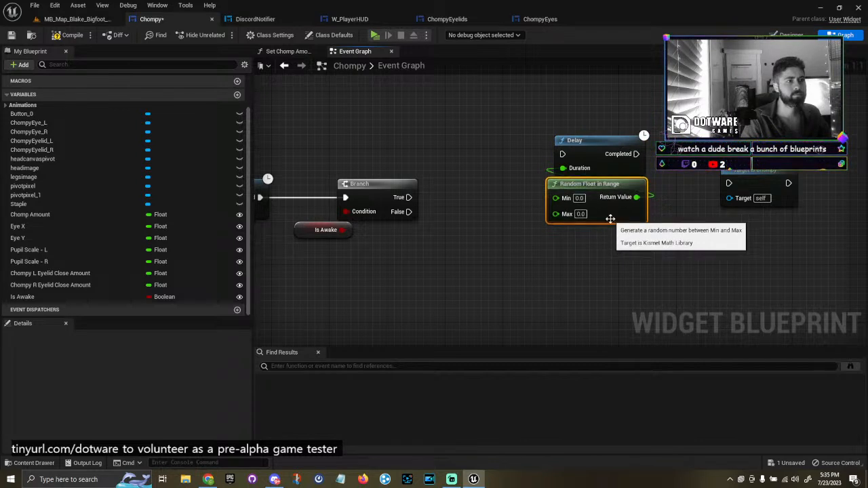
Set the Random Float in Range node's Min to 3.0 and Max to 4.0.
click(579, 198)
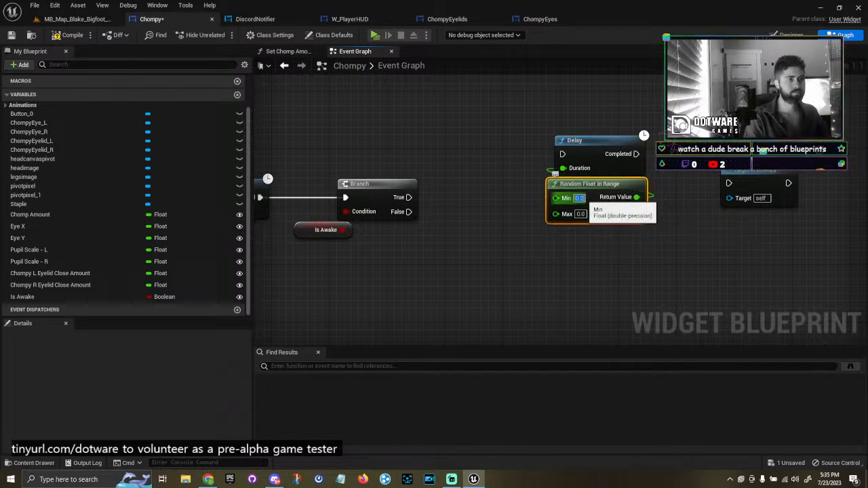
click(580, 214)
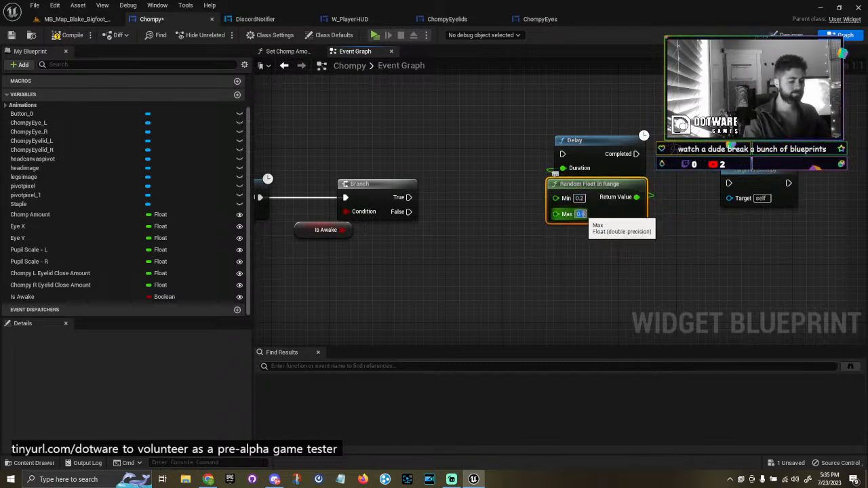
click(579, 198)
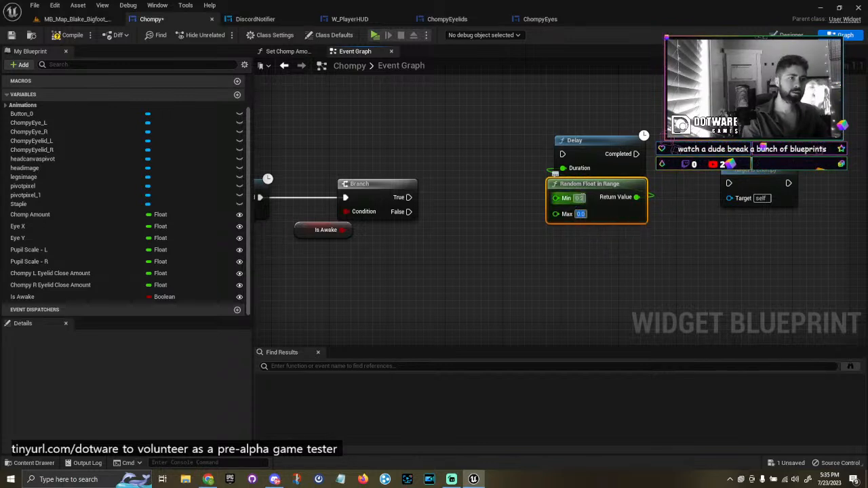
text(3)
click(580, 214)
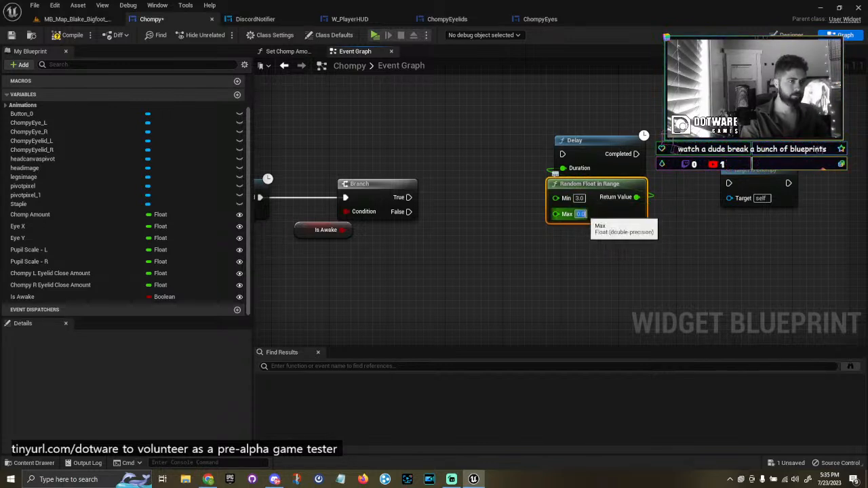
text(4)
click(592, 269)
Connect the Branch's True output to the randomized Delay and the Delay's Completed output to the Blink call.
drag(408, 197, 562, 154)
right_drag(696, 198, 571, 207)
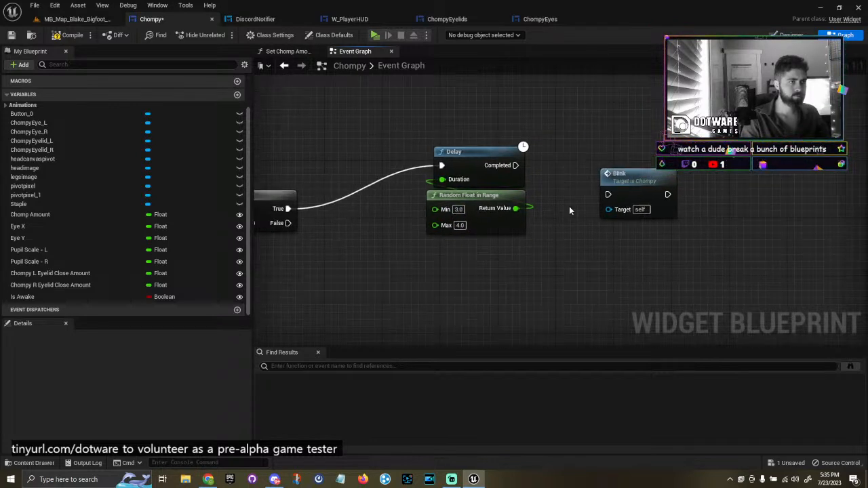
drag(515, 165, 616, 155)
Set the Random Float in Range node's Max to 6.0.
right_drag(537, 216, 623, 189)
click(547, 201)
text(6)
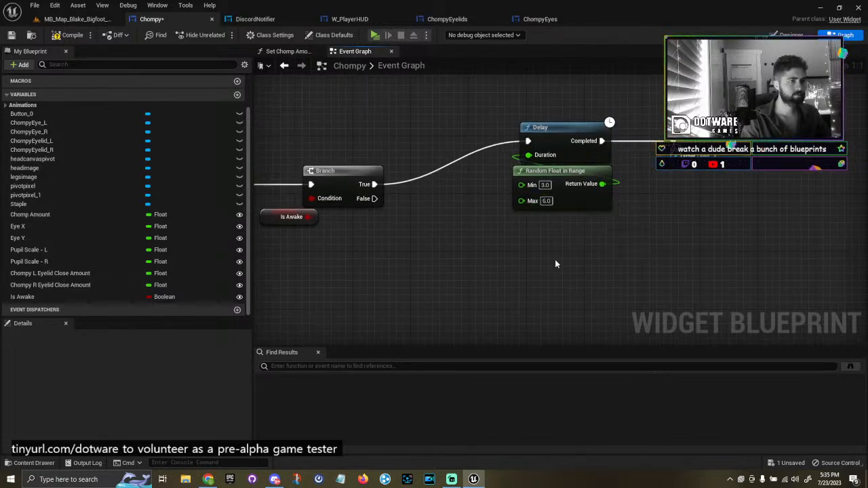
Select the Is Awake node and bring up the variable's Default Value settings.
right_drag(477, 241, 558, 210)
right_drag(345, 125, 509, 130)
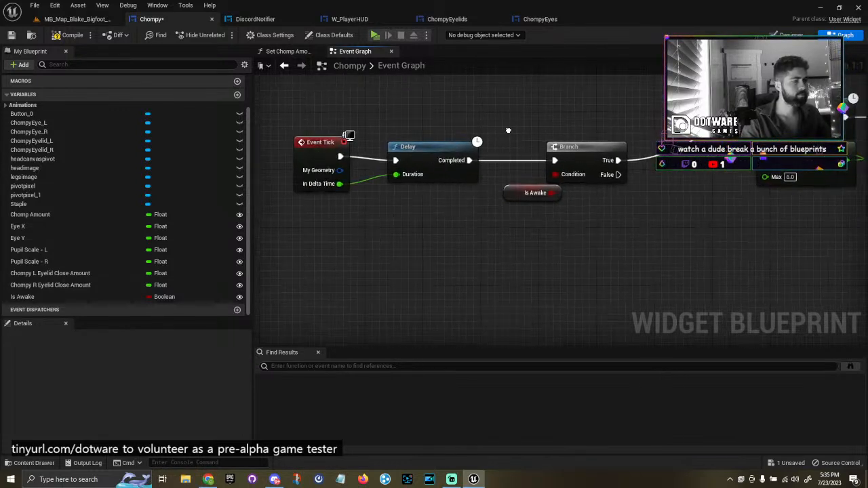
click(528, 192)
scroll(216, 395, down, 4)
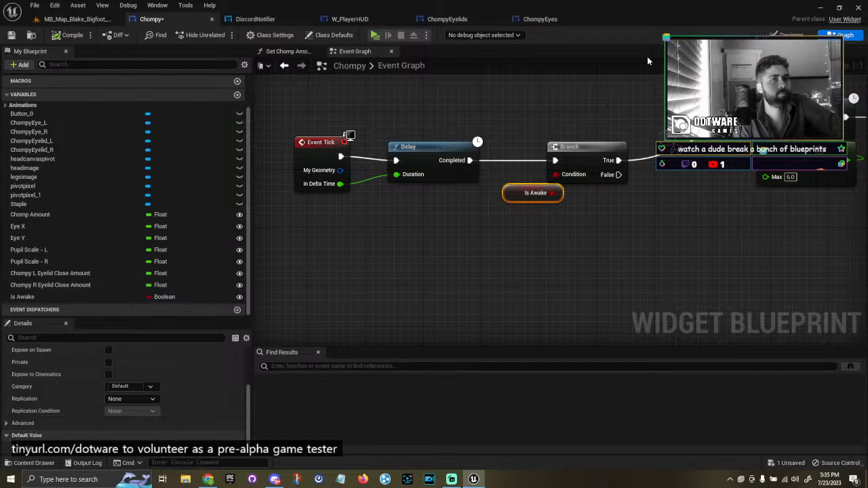
Open Chompy's designer view, select the root Chompy widget and save all assets.
click(791, 34)
scroll(178, 136, up, 14)
right_drag(179, 137, 350, 237)
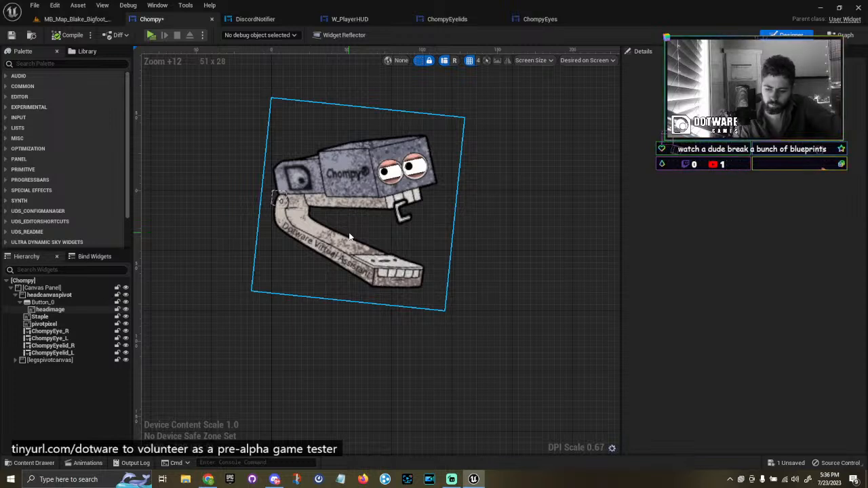
click(47, 281)
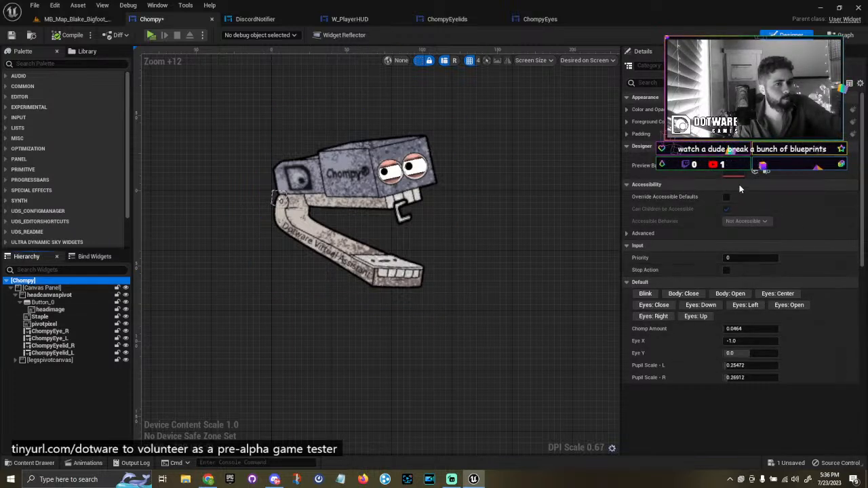
click(34, 5)
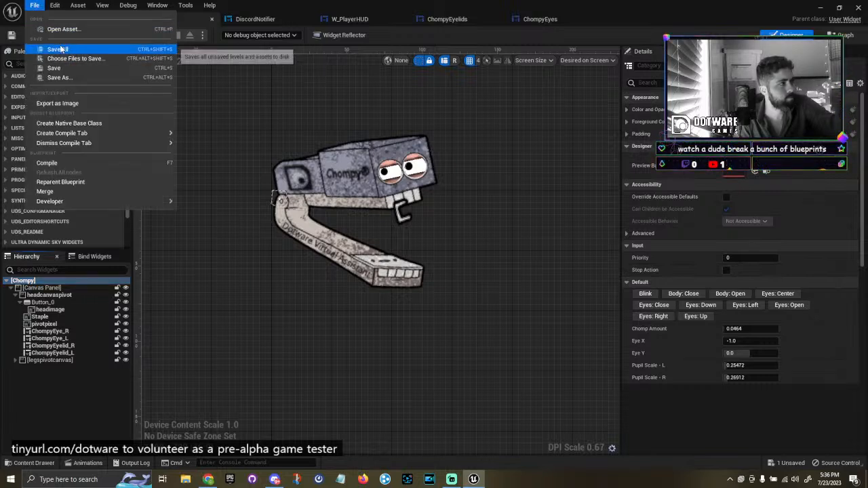
click(65, 50)
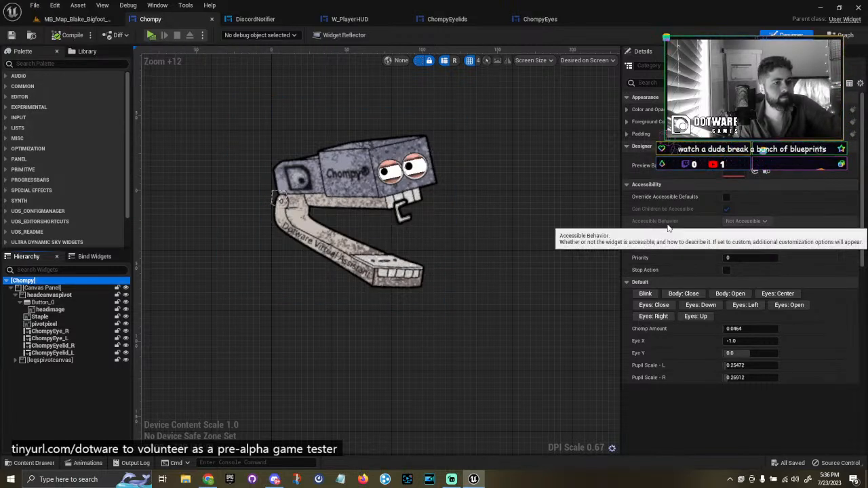
Test the Blink event on the Chompy widget repeatedly, calling Eyes: Open to reopen the eyes.
click(653, 294)
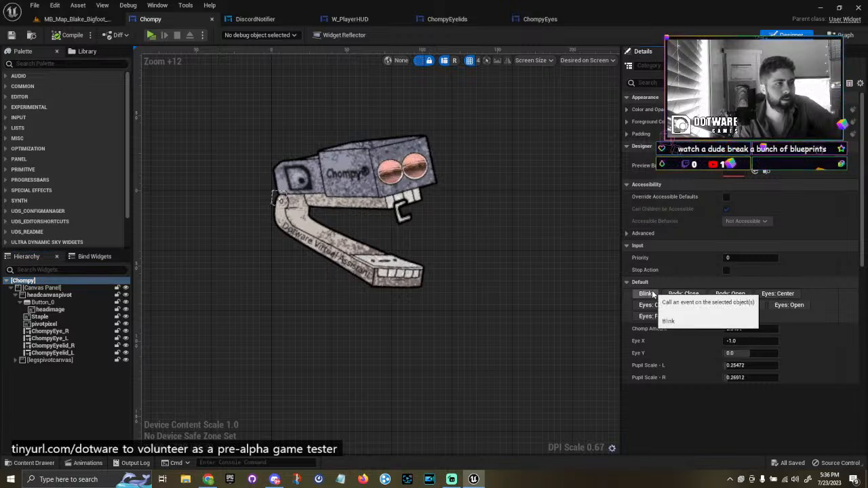
click(648, 295)
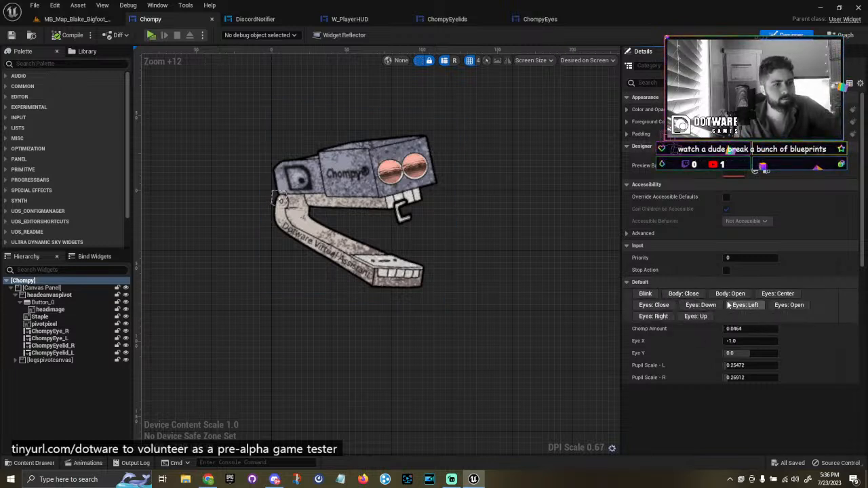
click(802, 306)
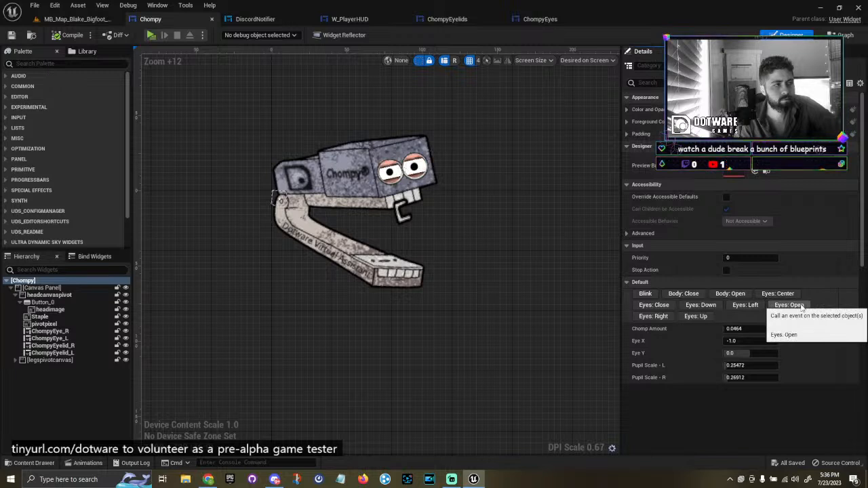
click(648, 295)
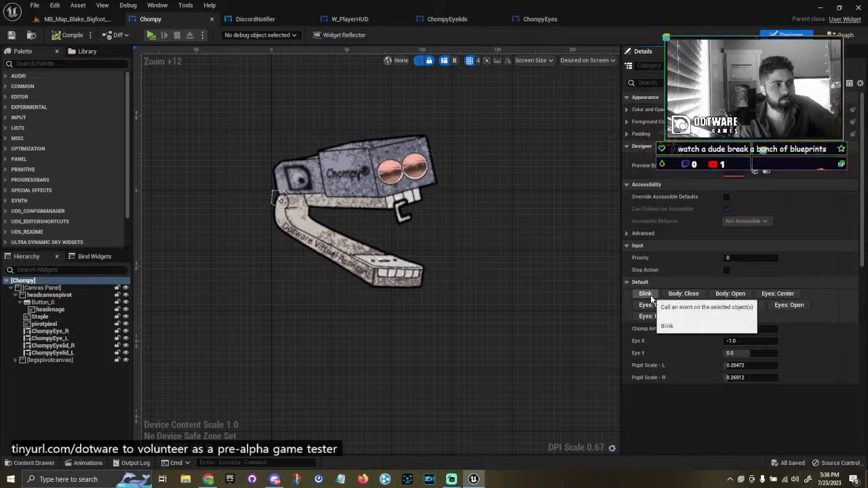
click(791, 305)
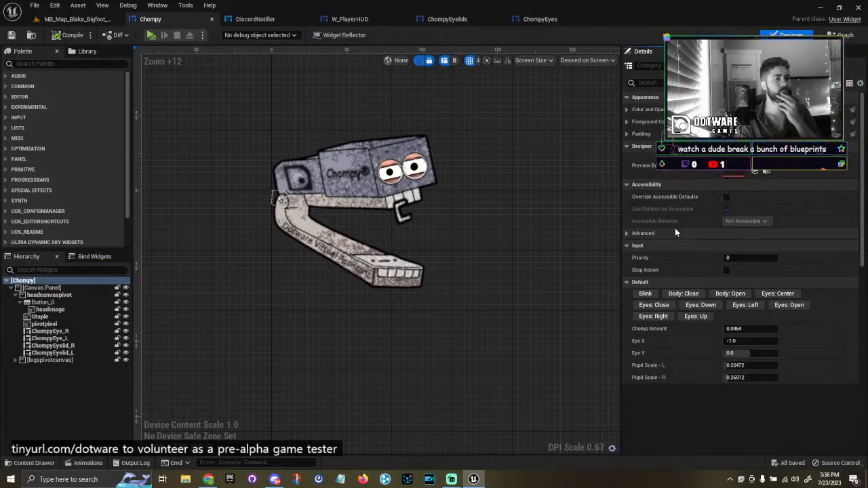
Set the Chompy widget's Eye X to 0.0 and save the widget.
click(759, 341)
key(Return)
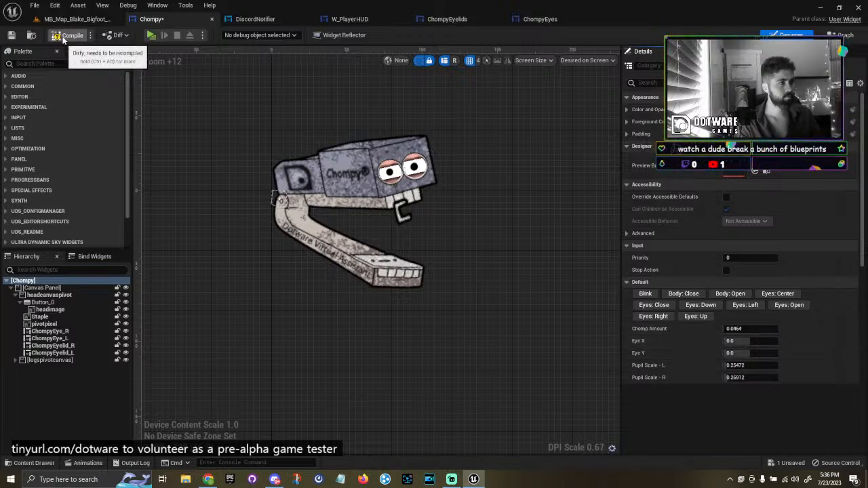
click(12, 35)
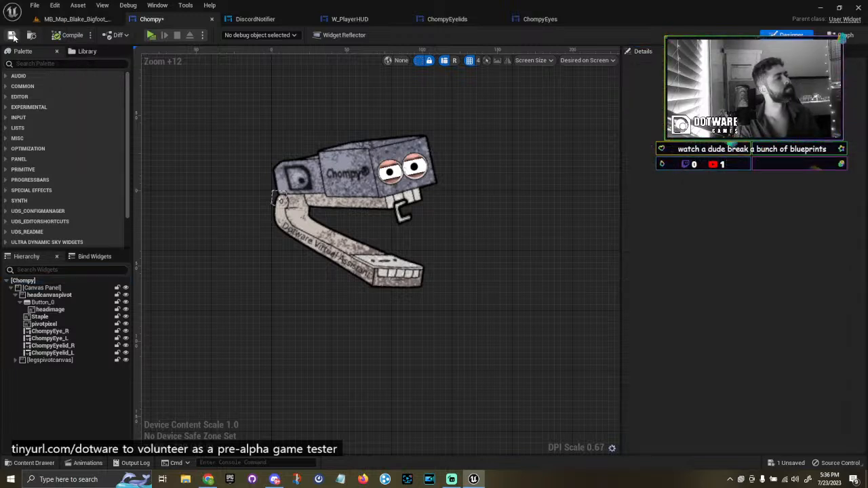
Examine the ChompyEyelids and ChompyEyes designs, plus the Chompy instance placed in DiscordNotifier.
click(462, 19)
scroll(175, 116, up, 17)
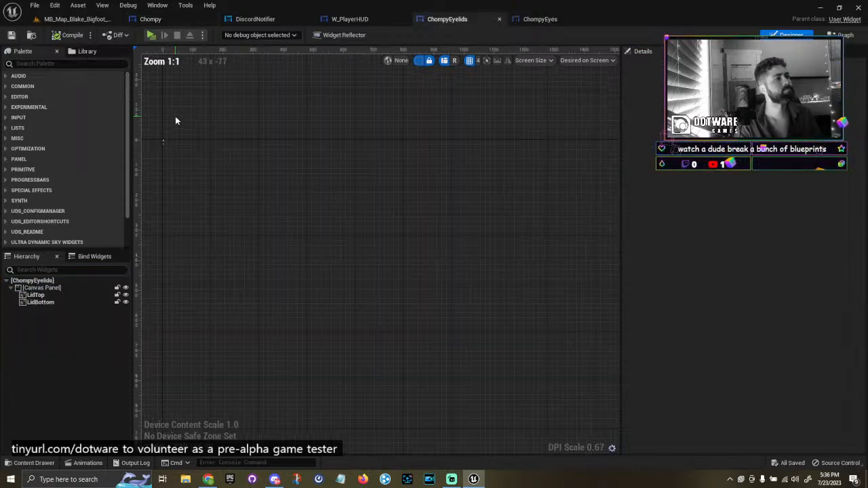
scroll(281, 177, up, 5)
click(275, 179)
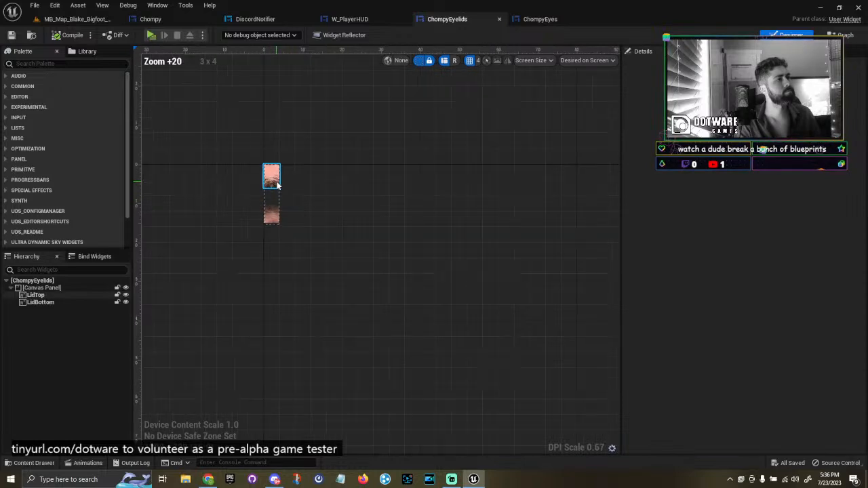
click(373, 197)
click(540, 19)
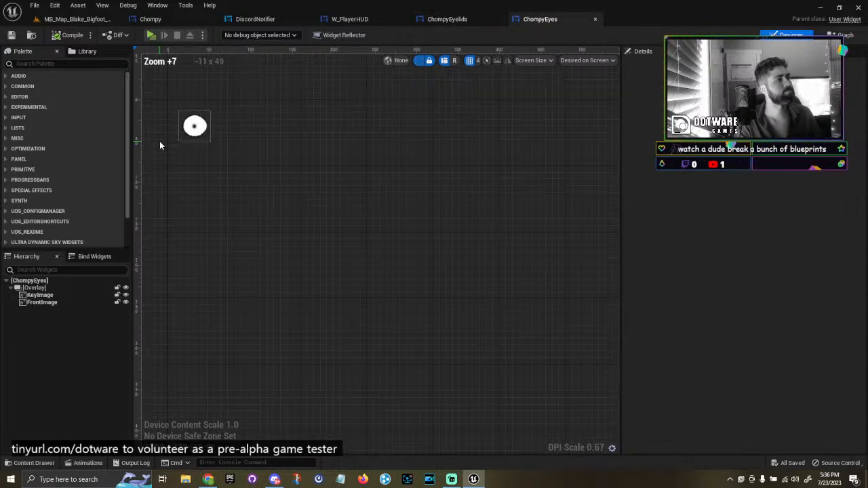
scroll(201, 169, up, 12)
click(261, 19)
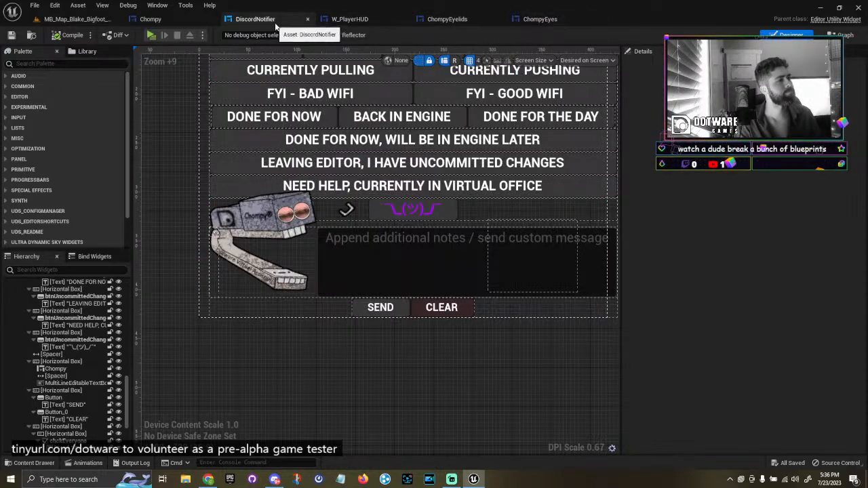
click(213, 267)
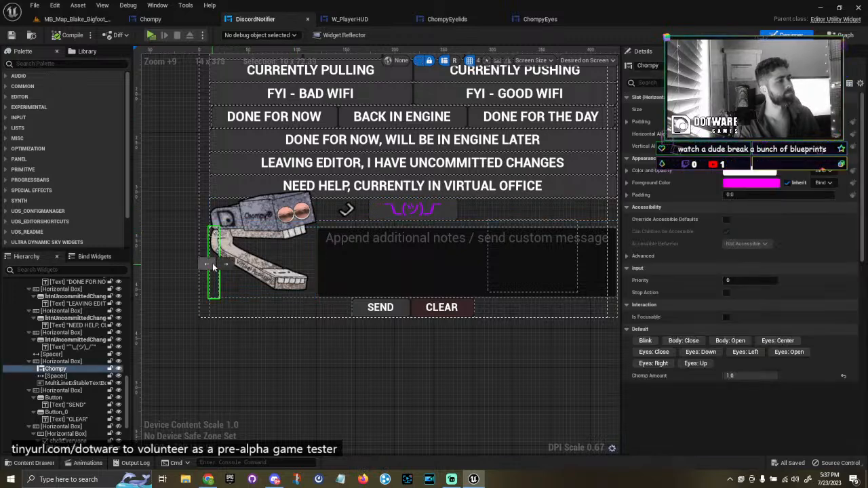
Return to the Chompy widget and save all assets.
click(150, 19)
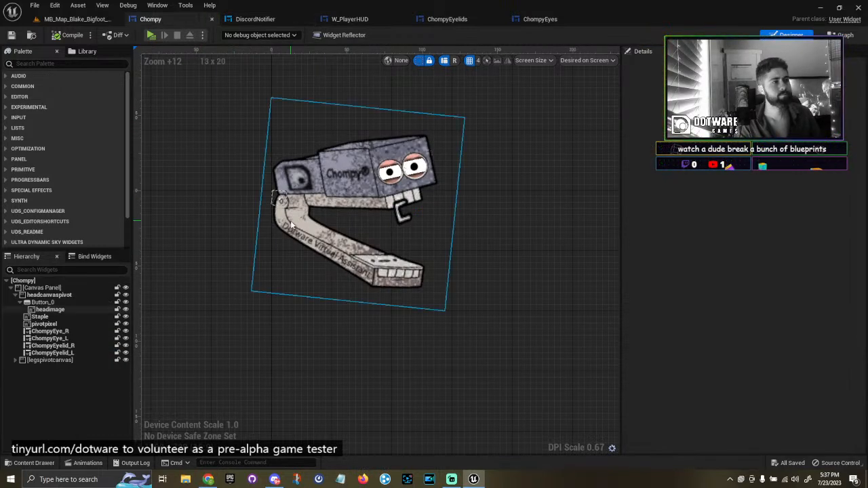
click(34, 6)
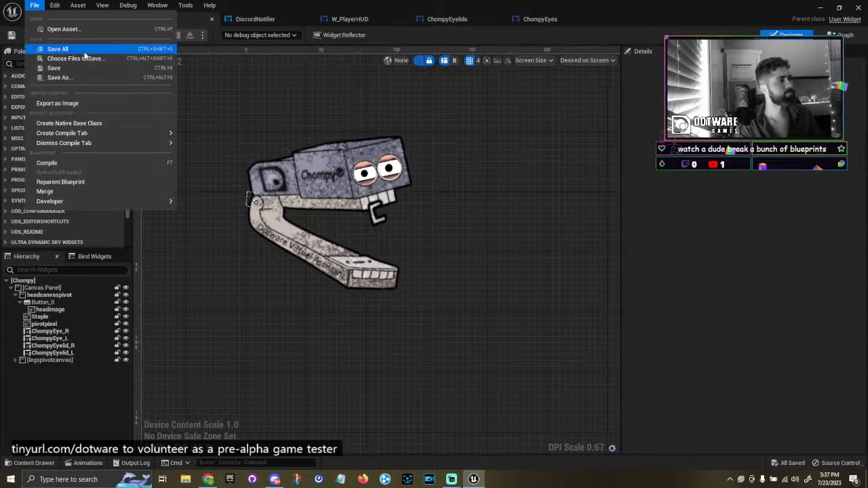
click(80, 50)
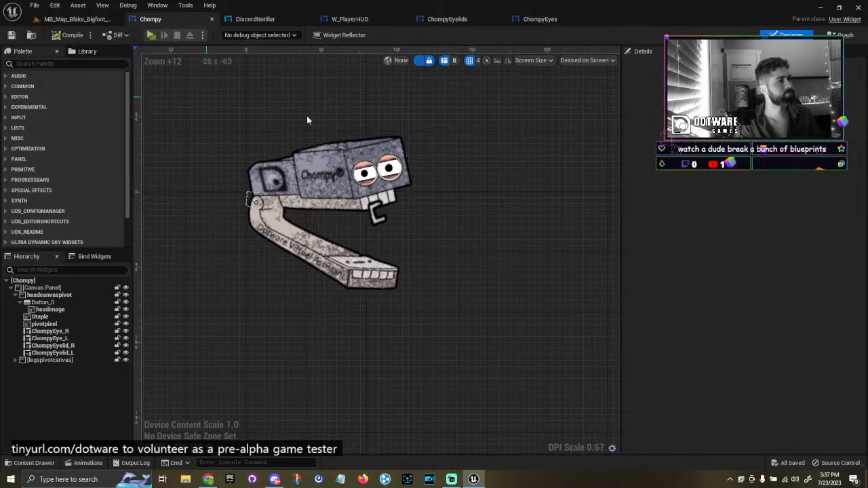
Reset Chomp Amount to its default on DiscordNotifier's Chompy instance and call its Eyes: Open event.
click(261, 19)
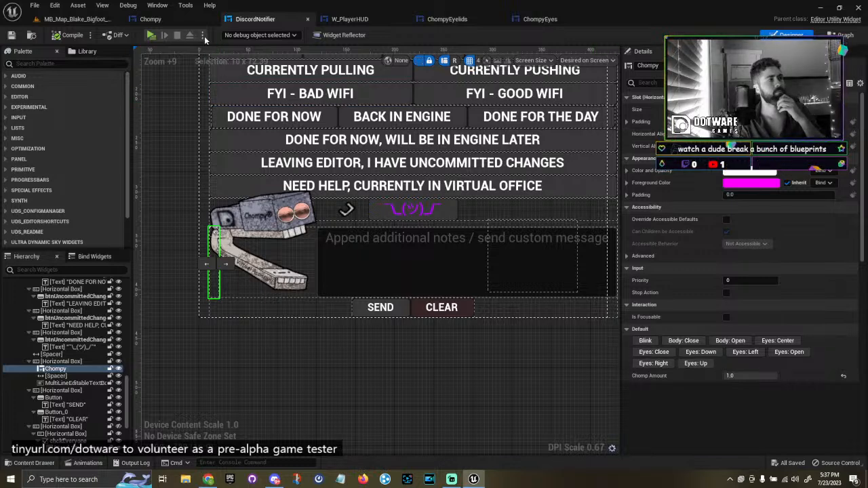
click(86, 19)
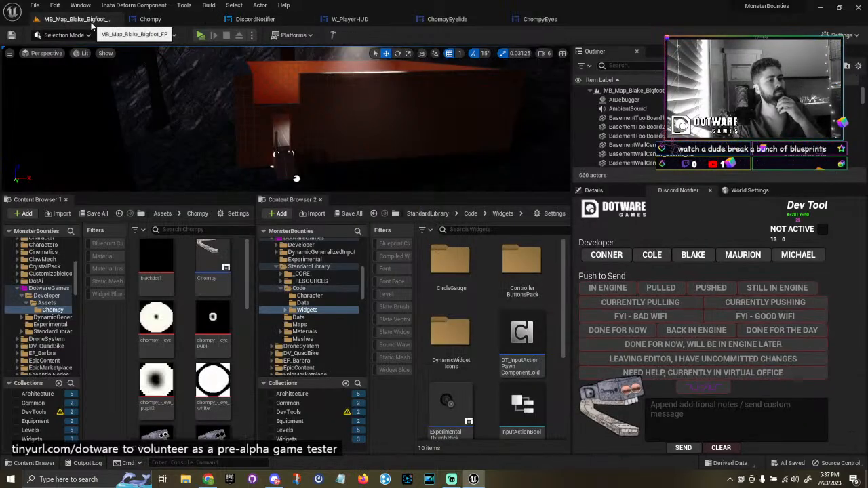
click(253, 19)
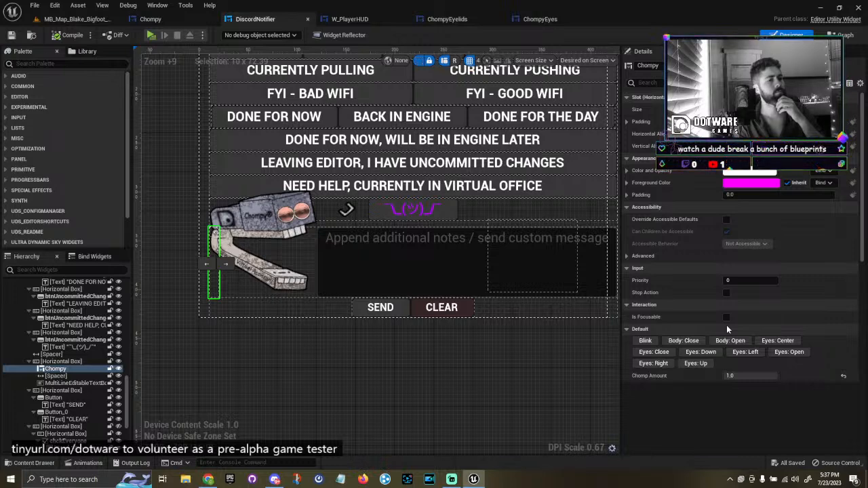
click(845, 379)
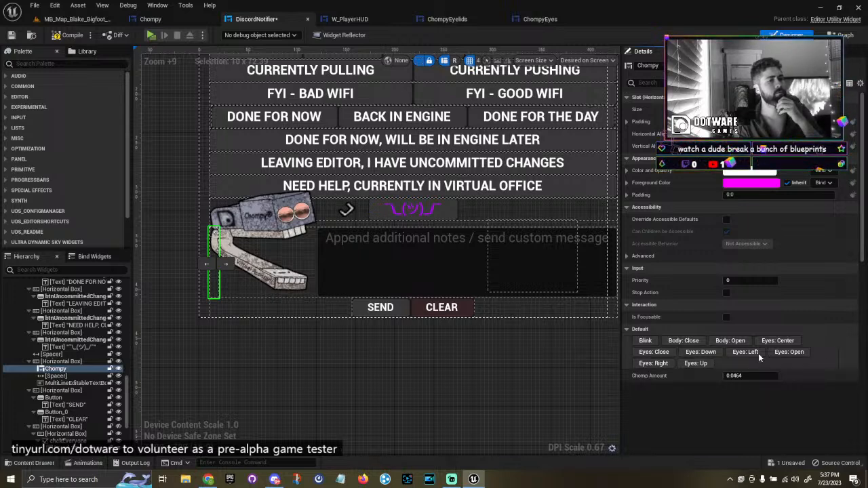
click(788, 352)
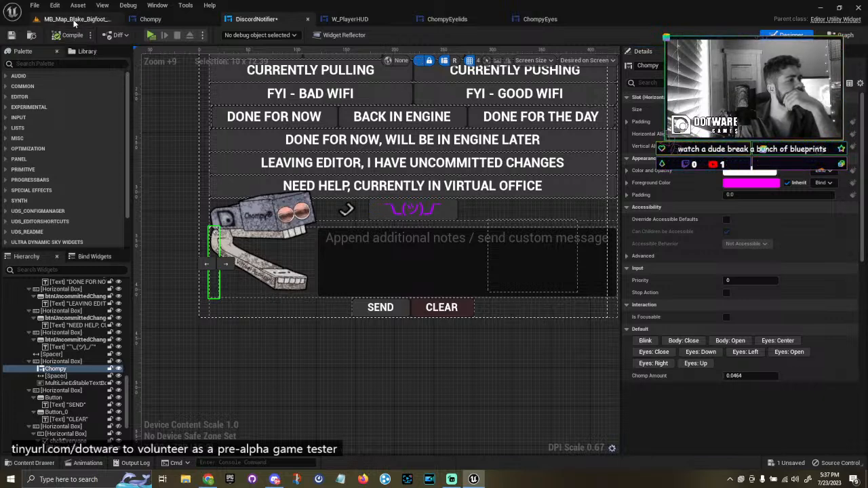
Inspect the root settings of the Chompy and ChompyEyelids widgets.
click(150, 19)
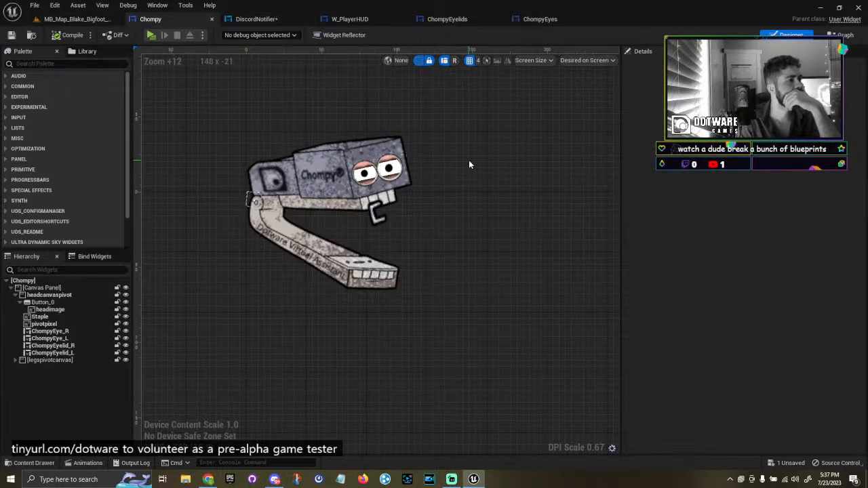
click(68, 282)
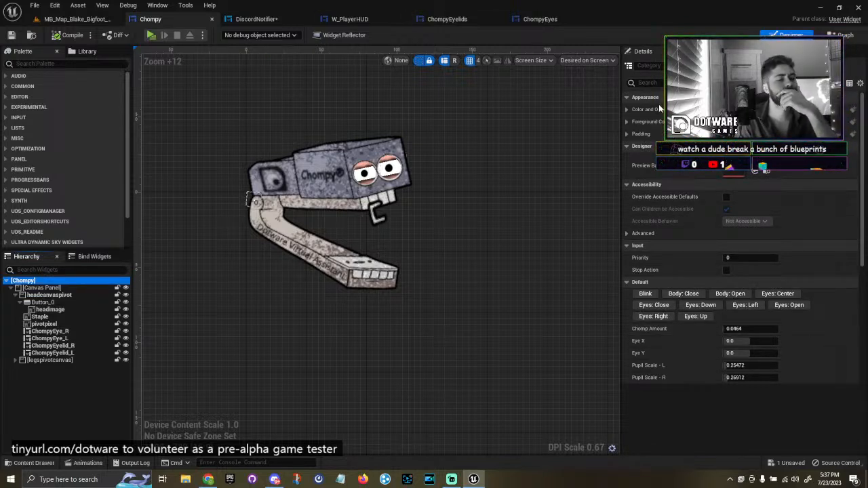
click(541, 21)
click(452, 19)
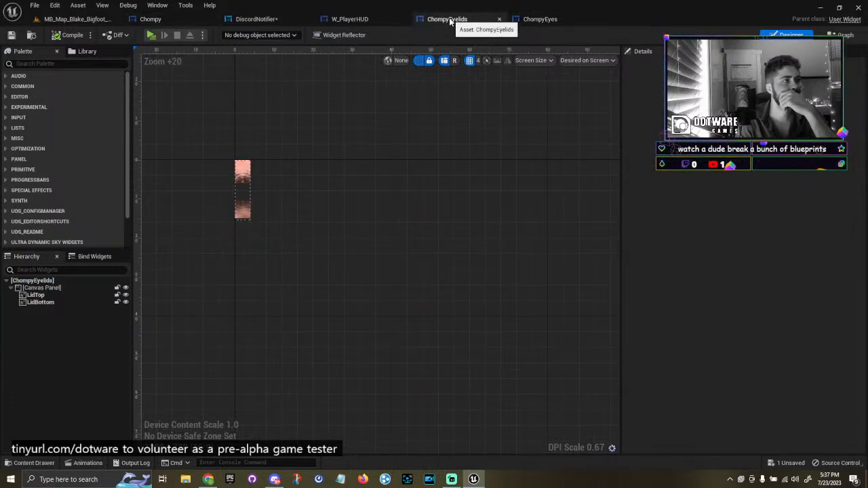
click(57, 281)
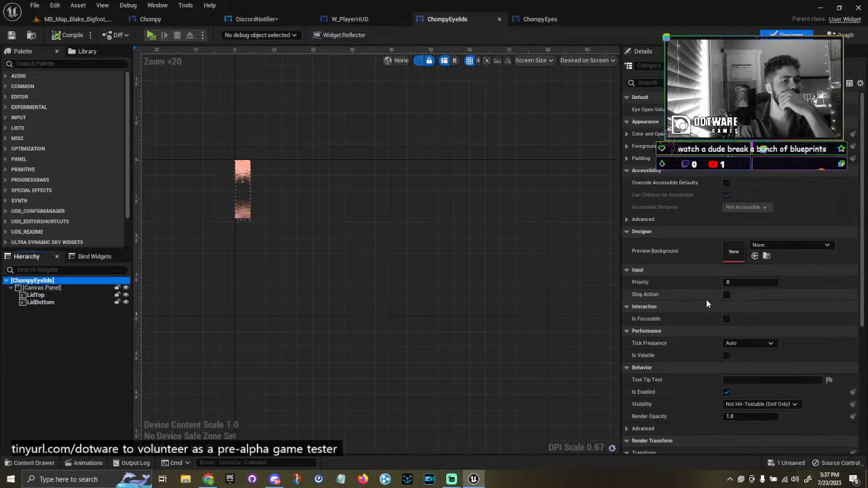
Open the ChompyEyelids event graph and examine its thumbstick and Close / Open Eyelid logic.
click(843, 35)
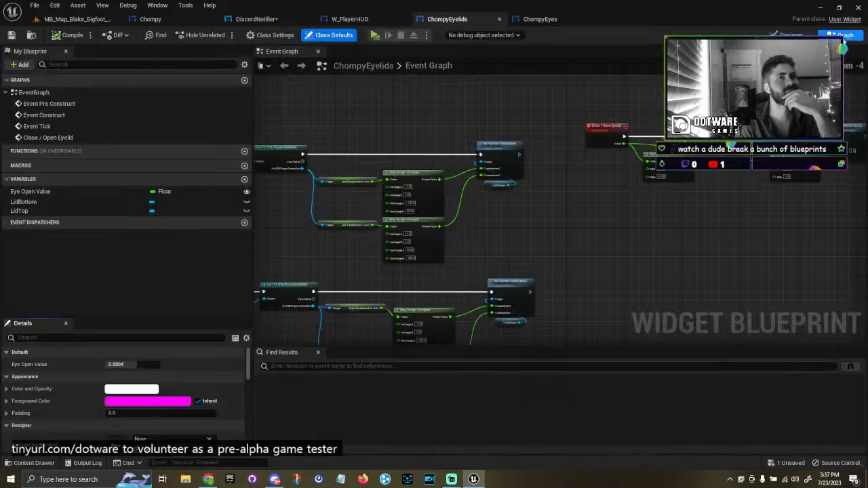
scroll(678, 228, up, 4)
scroll(506, 218, down, 1)
scroll(318, 237, down, 5)
right_drag(506, 218, 332, 281)
scroll(374, 198, up, 5)
scroll(415, 226, up, 1)
right_drag(586, 293, 371, 103)
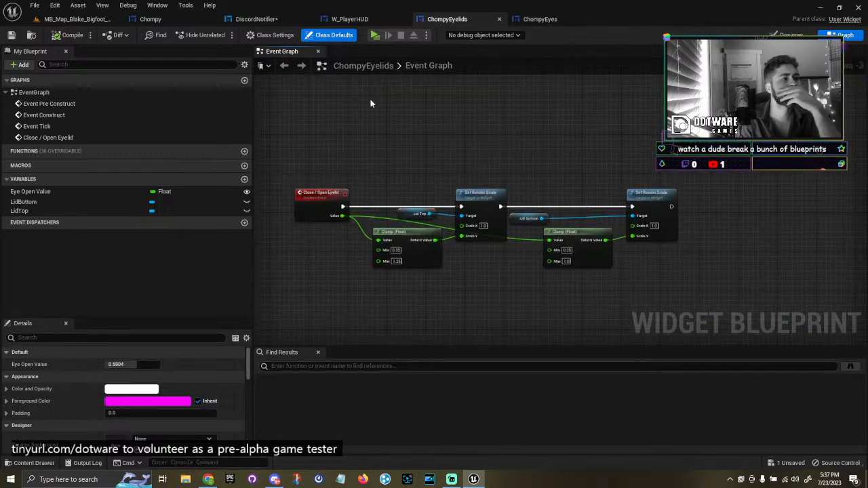
right_drag(401, 132, 635, 272)
scroll(488, 223, down, 6)
right_drag(487, 223, 512, 262)
scroll(495, 314, up, 8)
scroll(496, 318, up, 1)
Examine the Clamp and Set Render Scale nodes driven by the Close / Open Eyelid event.
drag(564, 219, 570, 211)
click(547, 240)
scroll(546, 241, down, 7)
right_drag(546, 241, 508, 260)
scroll(392, 216, up, 6)
scroll(388, 223, down, 6)
mouse_move(392, 224)
right_down()
mouse_move(430, 207)
mouse_move(392, 225)
right_up()
scroll(502, 213, up, 6)
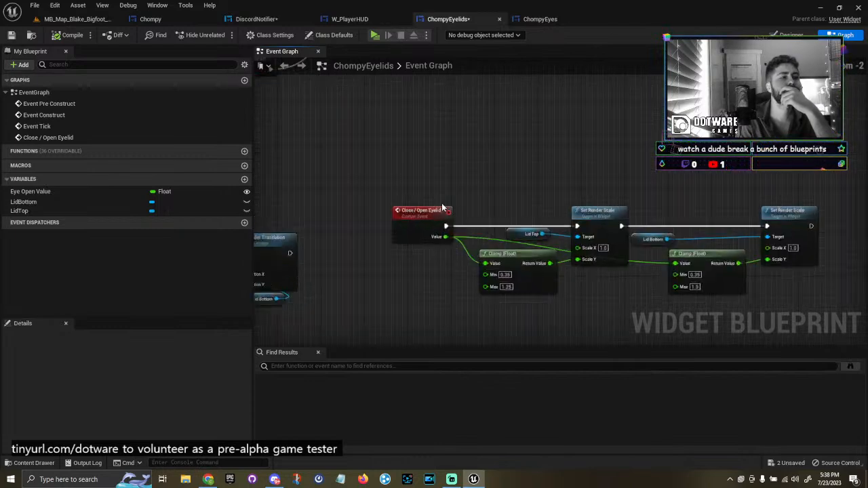
scroll(490, 195, down, 1)
right_drag(472, 198, 448, 188)
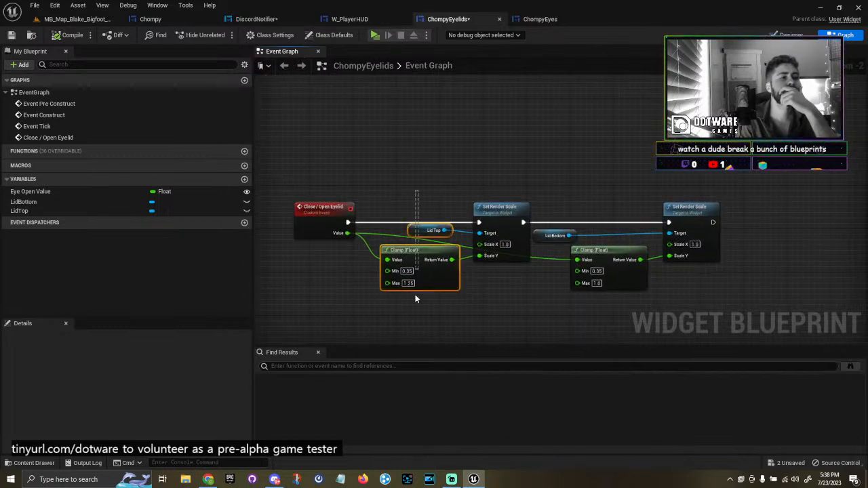
click(440, 278)
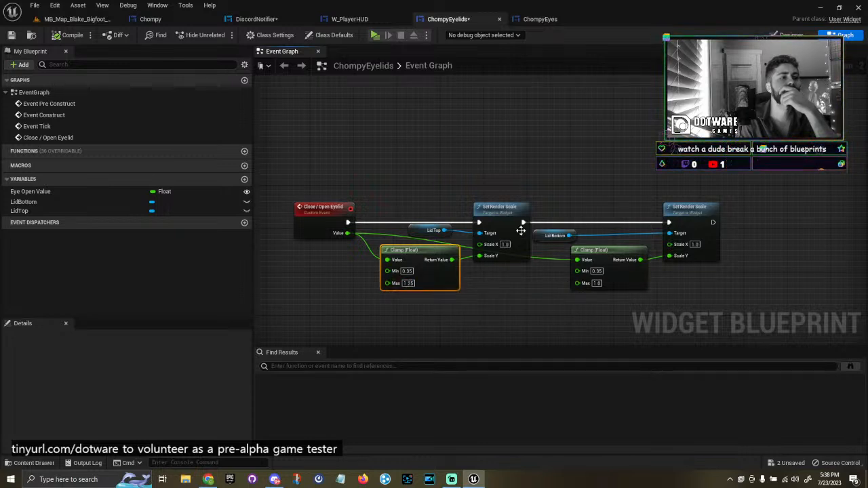
drag(595, 236, 560, 272)
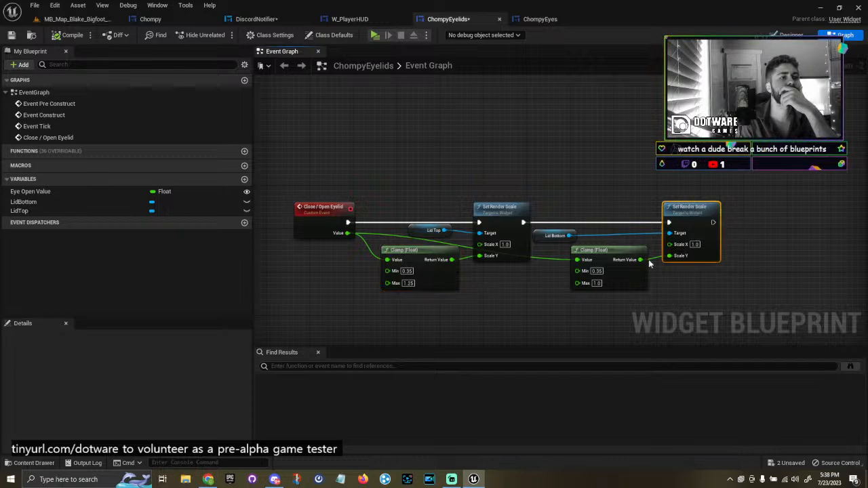
Select the Eye Open Value node near Event Pre Construct and inspect the variable's settings.
scroll(628, 279, down, 4)
scroll(496, 213, up, 2)
scroll(496, 213, up, 4)
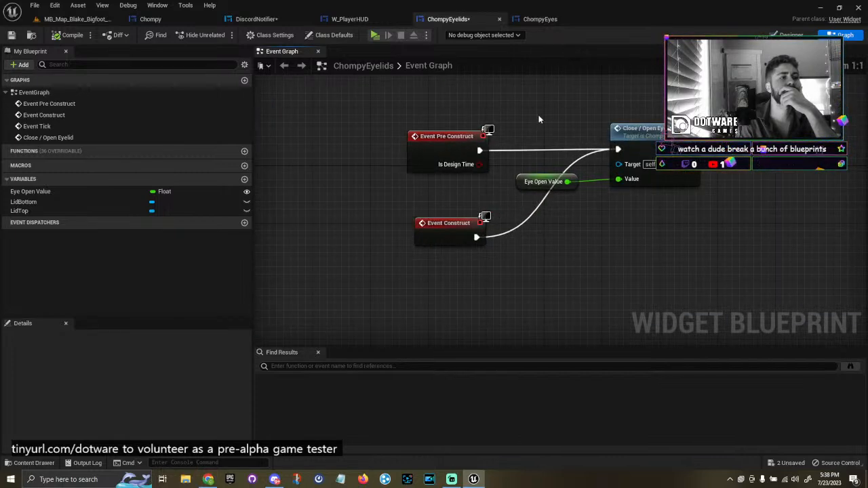
click(546, 181)
scroll(148, 414, down, 5)
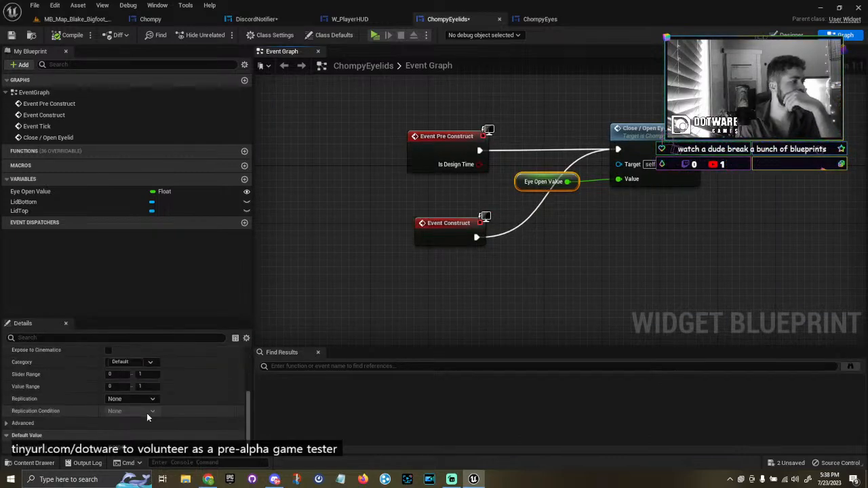
Trace the Close / Open Eyelid call to its custom event and examine the surrounding nodes.
right_drag(639, 211, 516, 154)
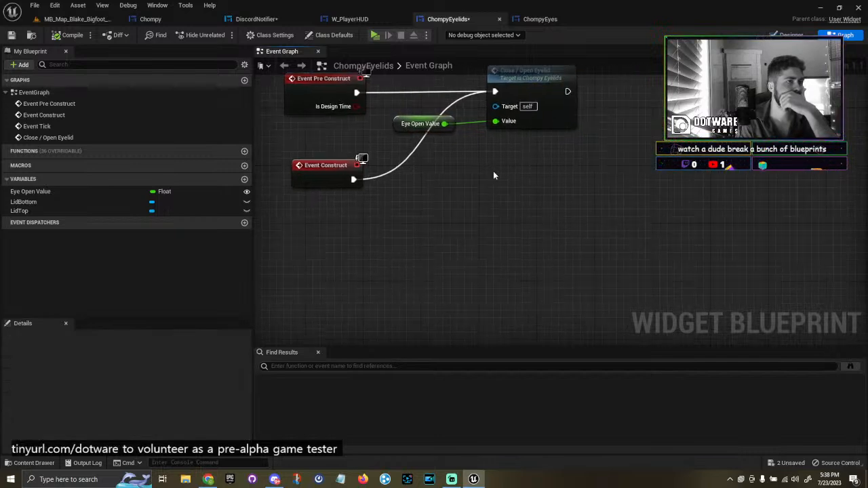
click(542, 105)
double_click(542, 105)
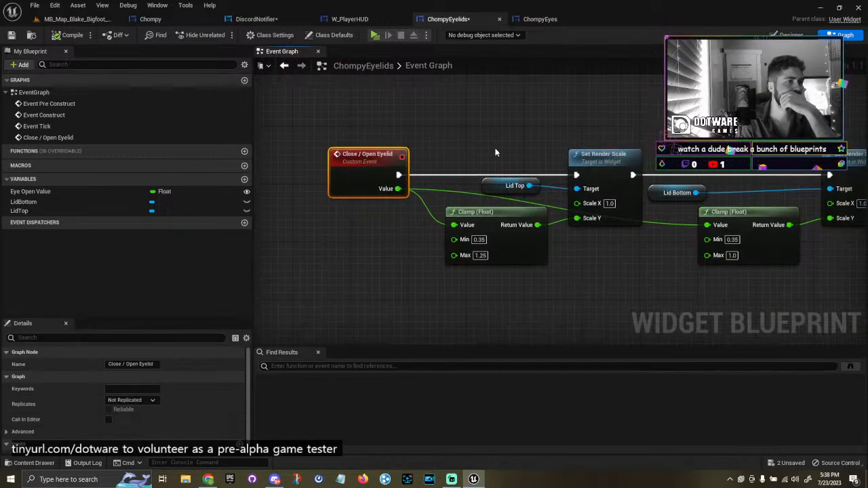
right_drag(533, 130, 644, 120)
scroll(493, 125, down, 4)
scroll(494, 125, up, 4)
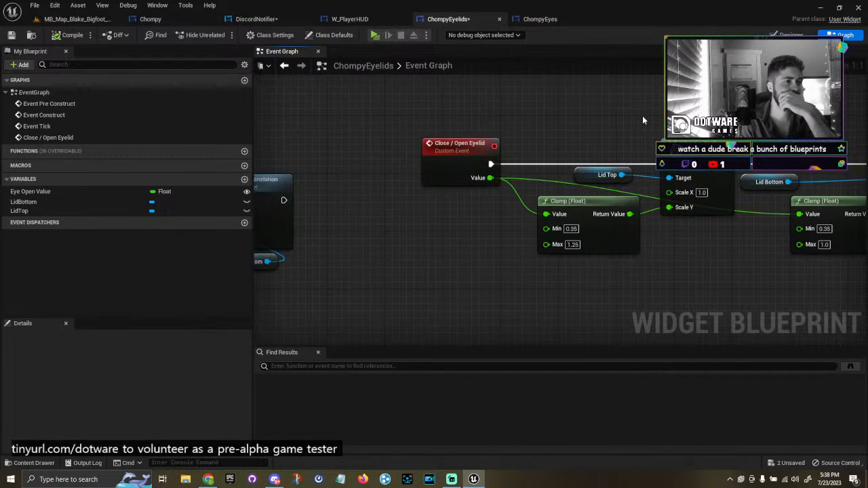
right_drag(382, 155, 636, 155)
scroll(637, 155, down, 5)
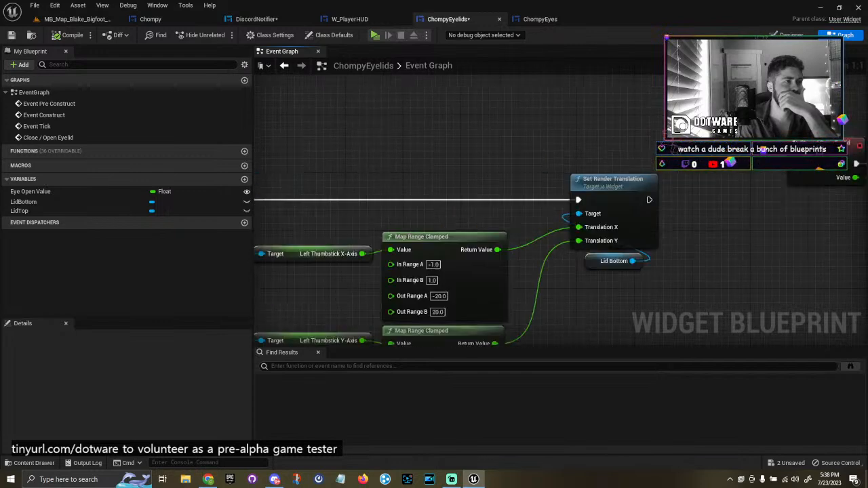
Reselect the Eye Open Value node and review its slider range, value range and default value settings.
scroll(540, 185, up, 3)
right_drag(611, 86, 531, 196)
drag(558, 84, 542, 183)
scroll(98, 405, down, 4)
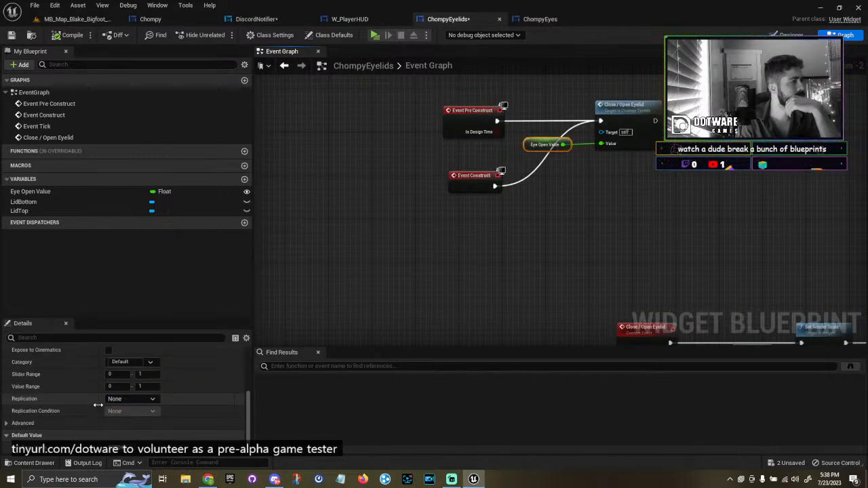
Inspect the left eye, left eyelid and right eye components in the Chompy widget's hierarchy.
click(151, 19)
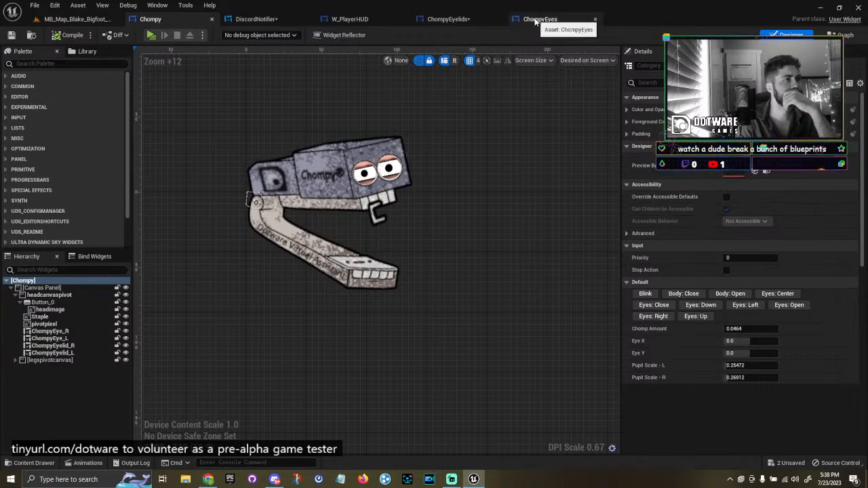
click(72, 339)
click(73, 353)
click(71, 339)
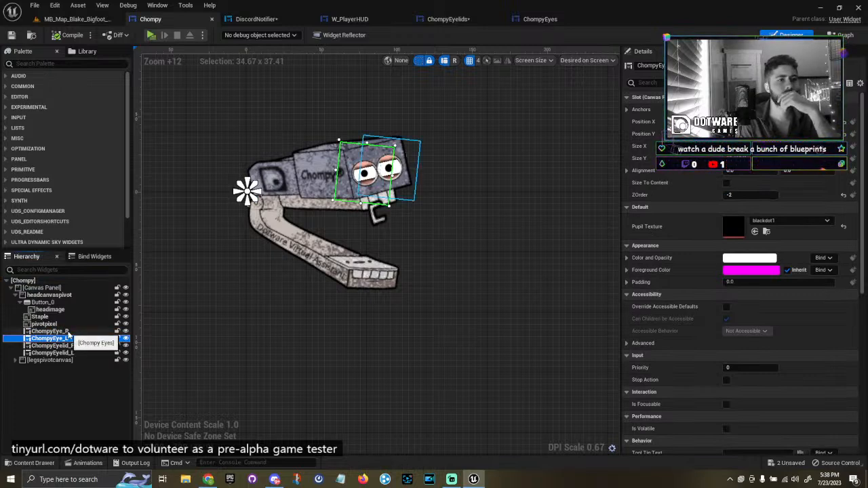
click(68, 331)
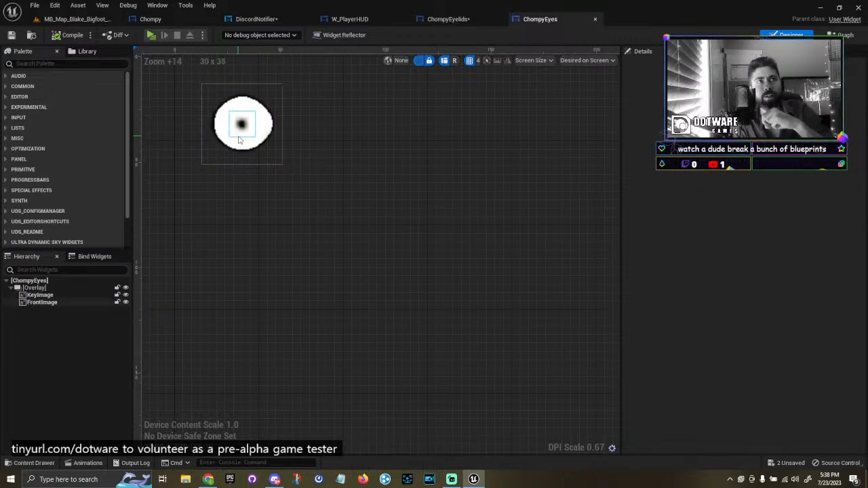
Set the Eye Open Value of the ChompyEyelid_R component in the Chompy widget to about 0.312.
click(452, 20)
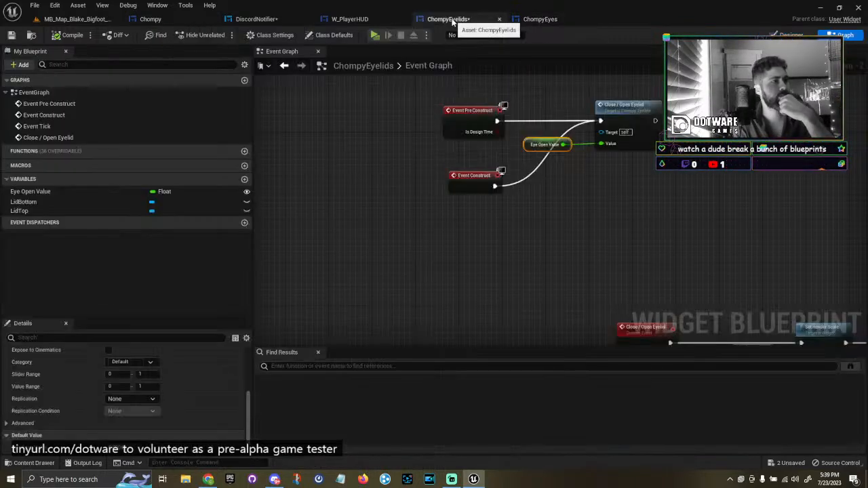
click(173, 21)
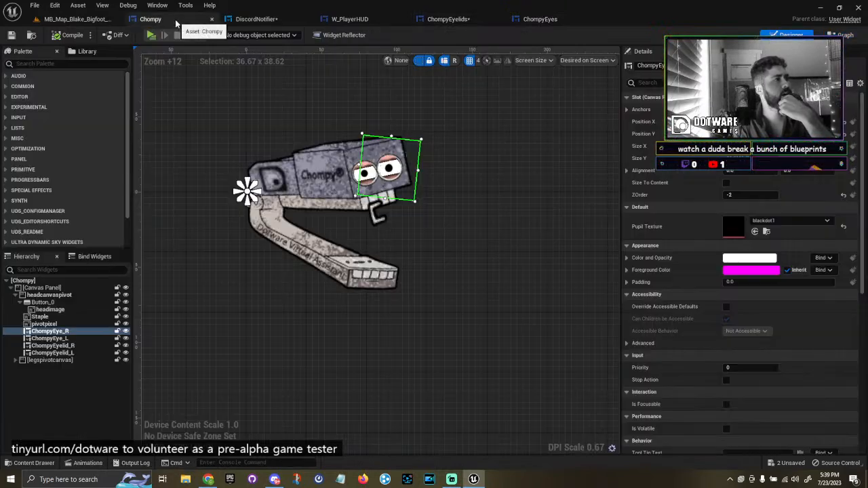
click(55, 346)
drag(740, 220, 734, 221)
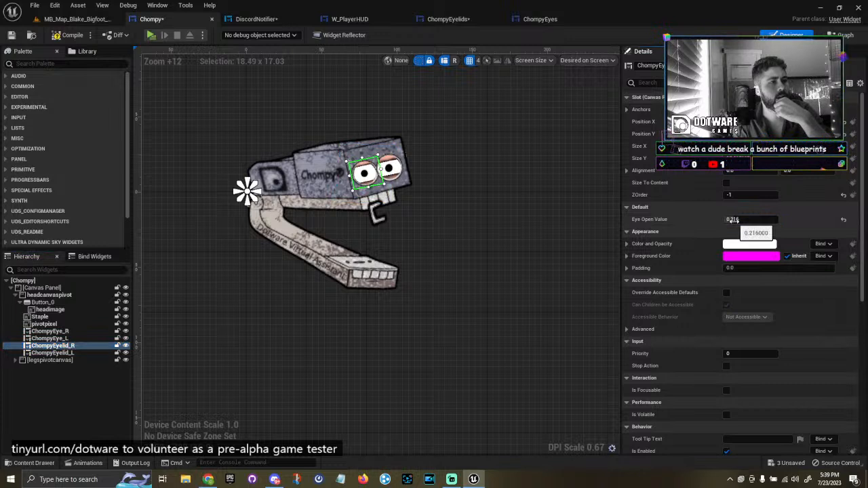
click(734, 220)
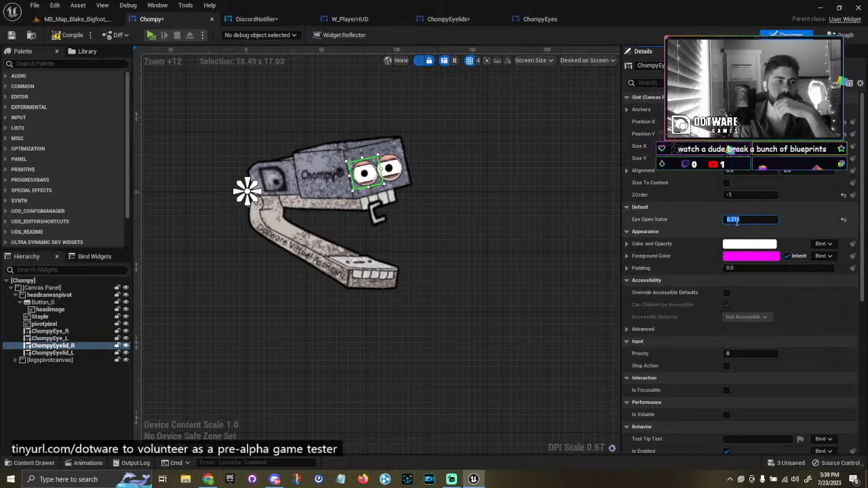
key(Return)
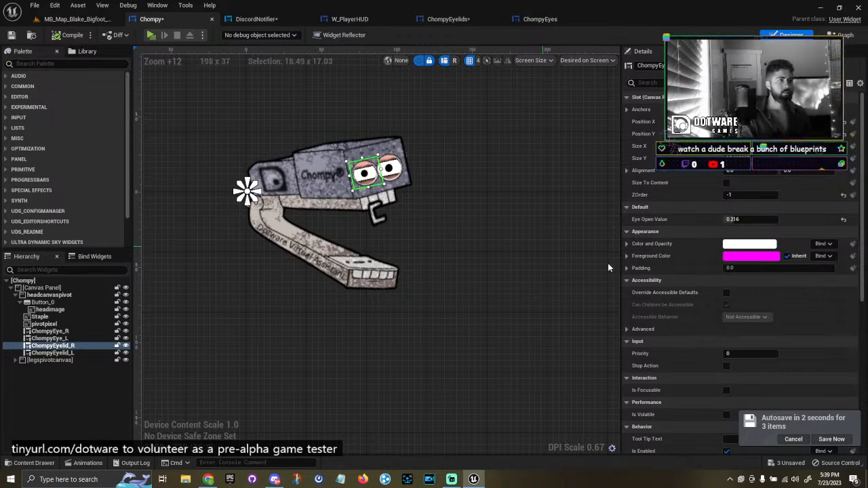
scroll(773, 295, down, 2)
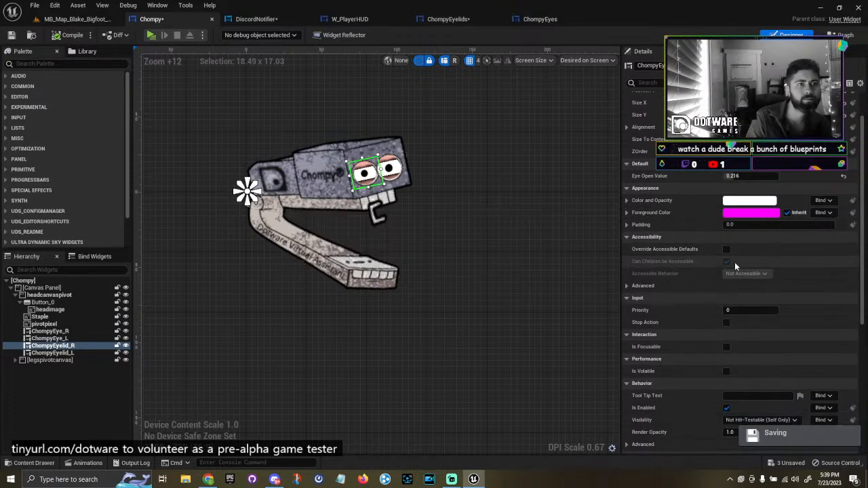
scroll(735, 262, up, 2)
scroll(327, 138, up, 4)
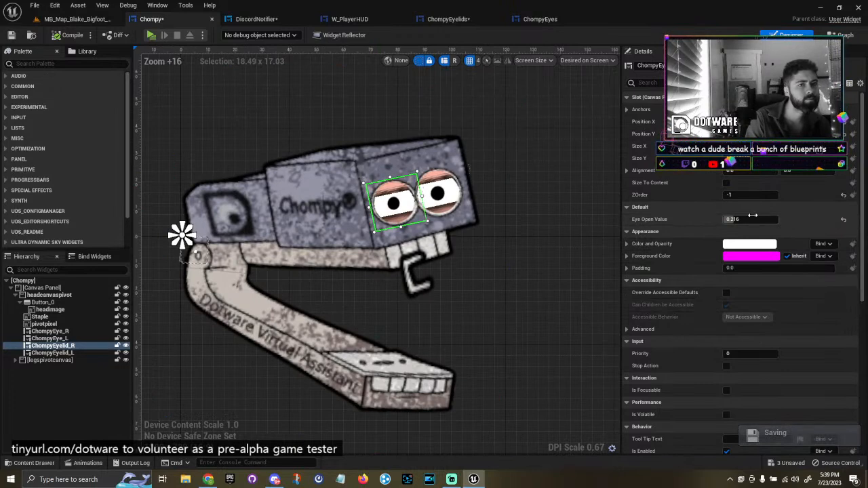
mouse_move(733, 219)
mouse_down()
mouse_move(749, 220)
mouse_move(737, 220)
mouse_up()
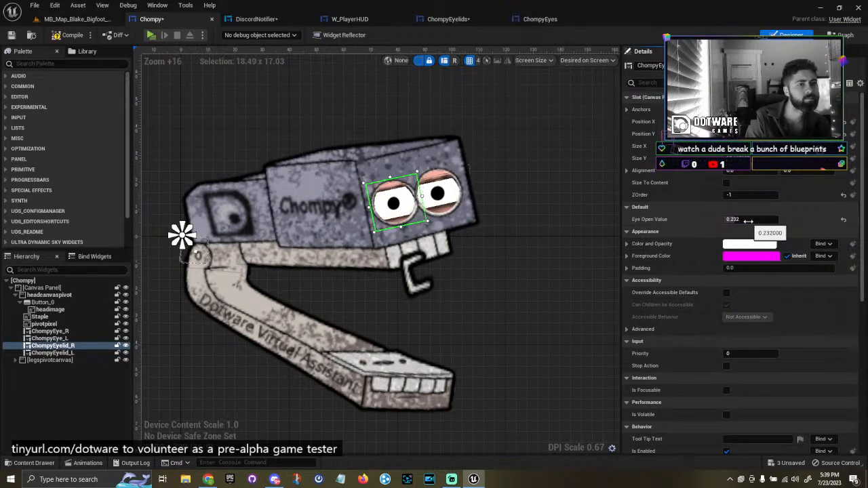
Select the Chompy component in DiscordNotifier and review its eye position, pupil scale and eyelid close amount properties.
click(246, 19)
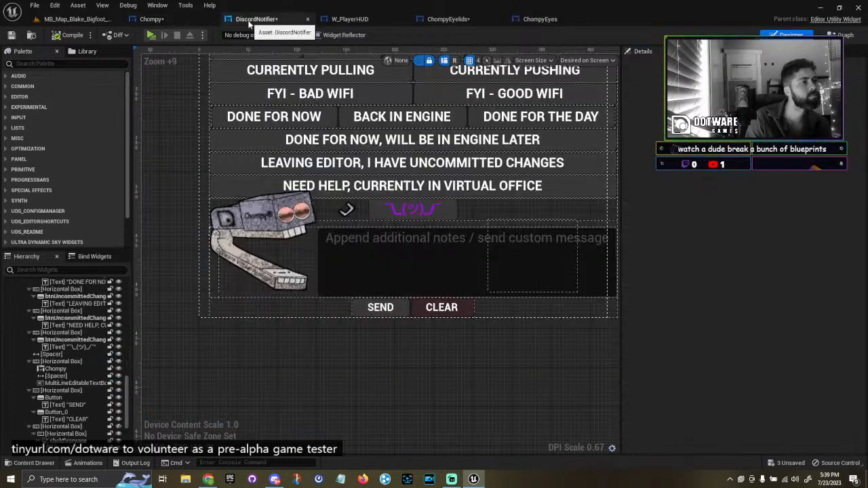
click(79, 368)
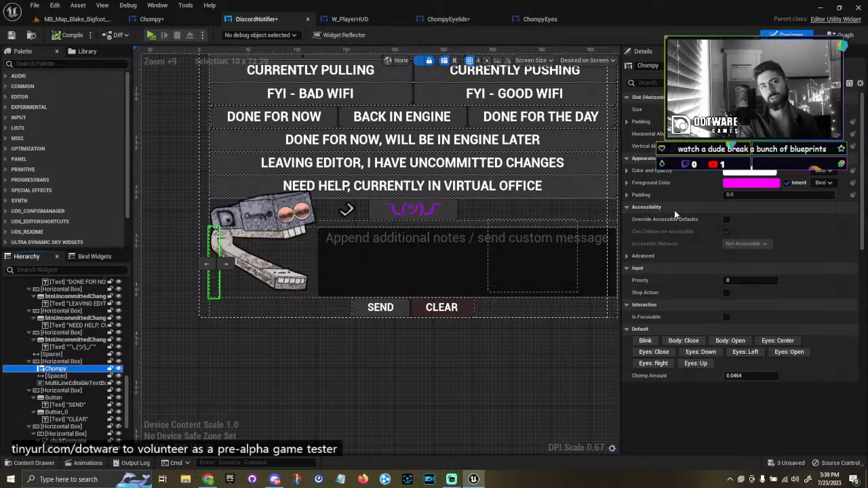
right_drag(414, 366, 412, 386)
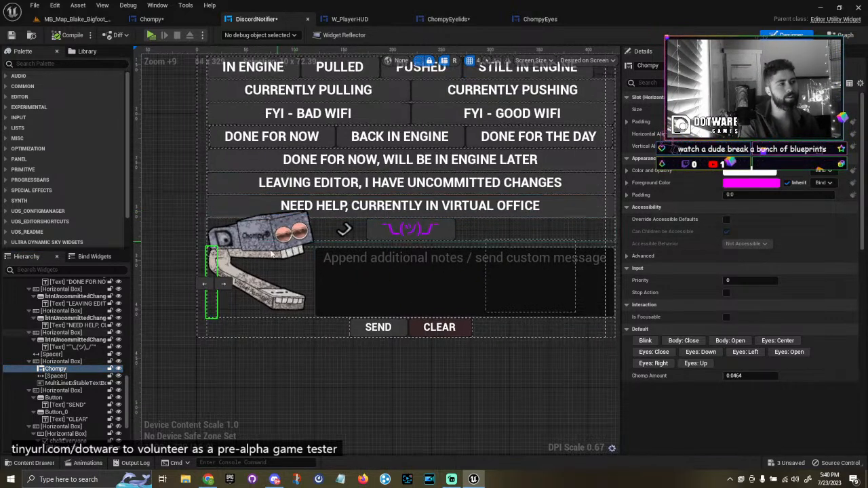
click(75, 370)
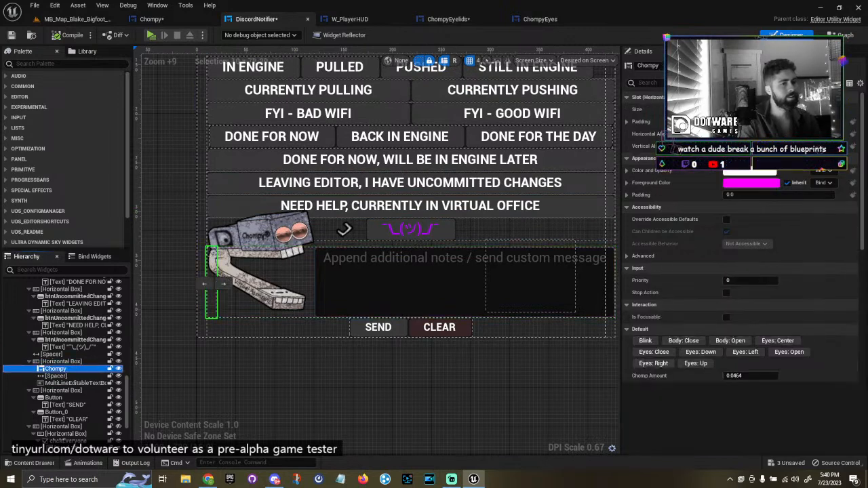
click(689, 342)
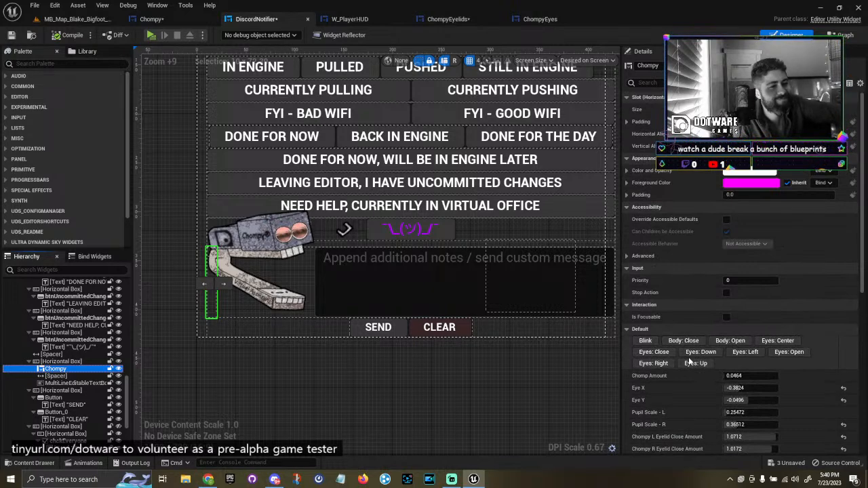
scroll(689, 363, down, 5)
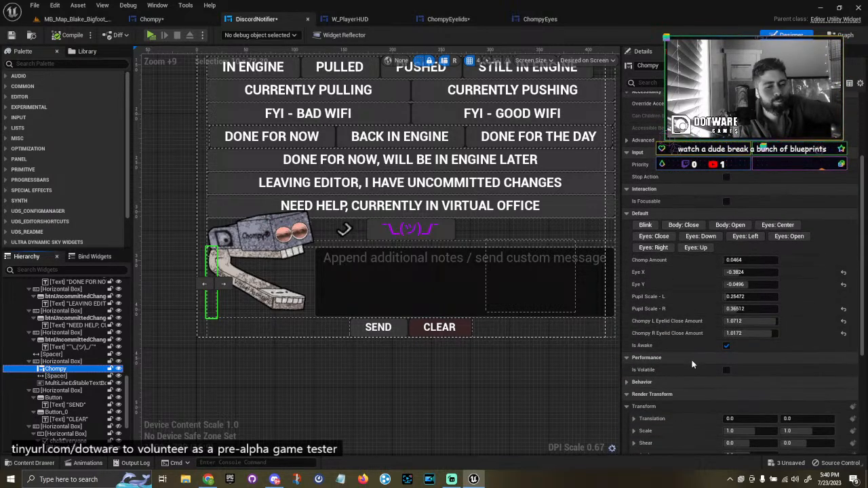
scroll(697, 319, down, 1)
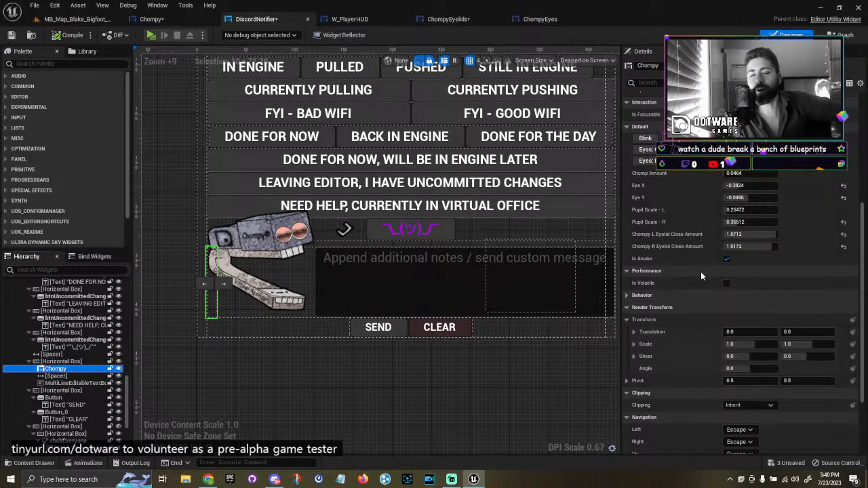
scroll(709, 315, up, 2)
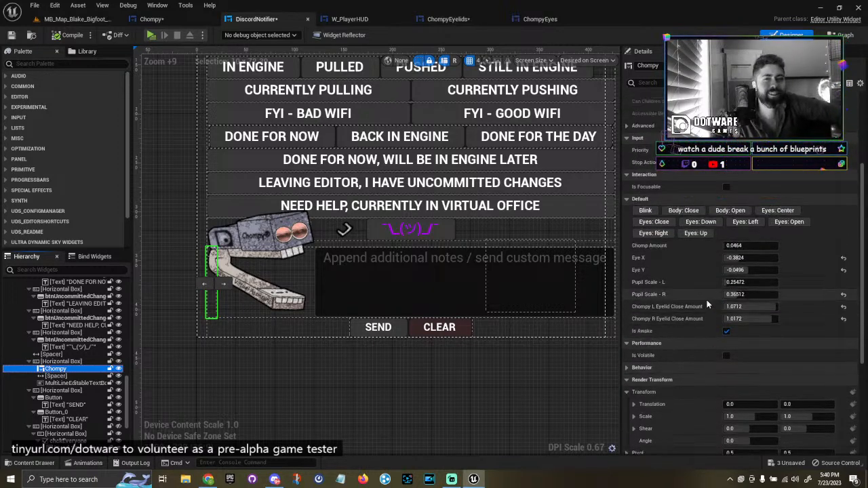
scroll(694, 325, up, 1)
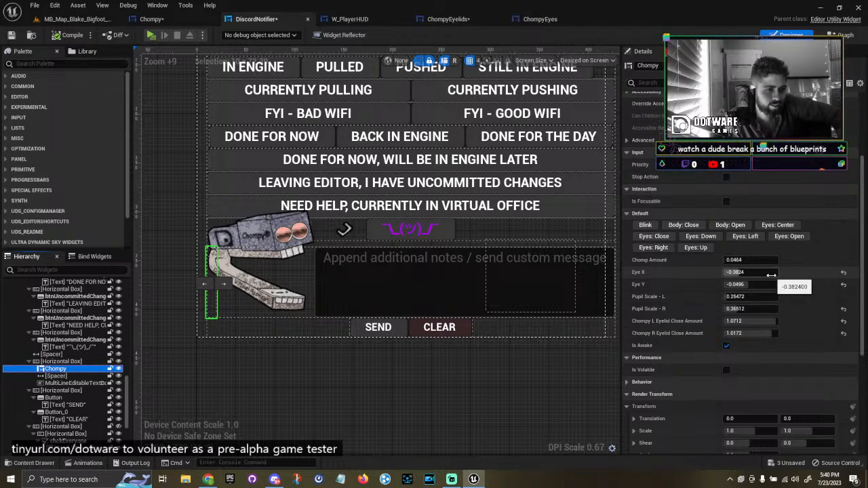
Reset Chompy's left and right eyelid close amounts to the default 0.5, and compile and save DiscordNotifier.
click(843, 321)
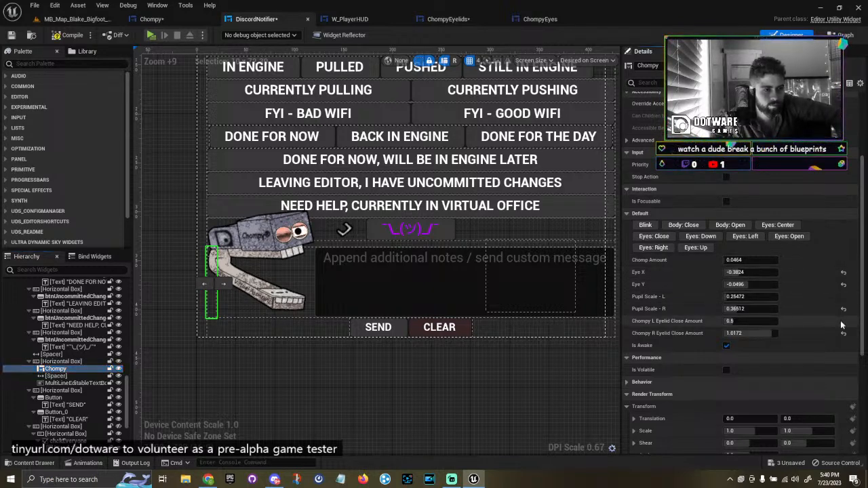
click(844, 333)
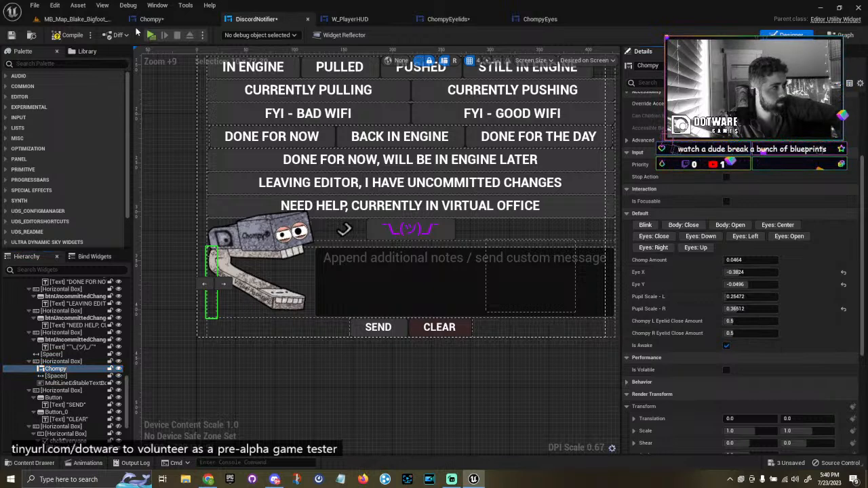
click(75, 35)
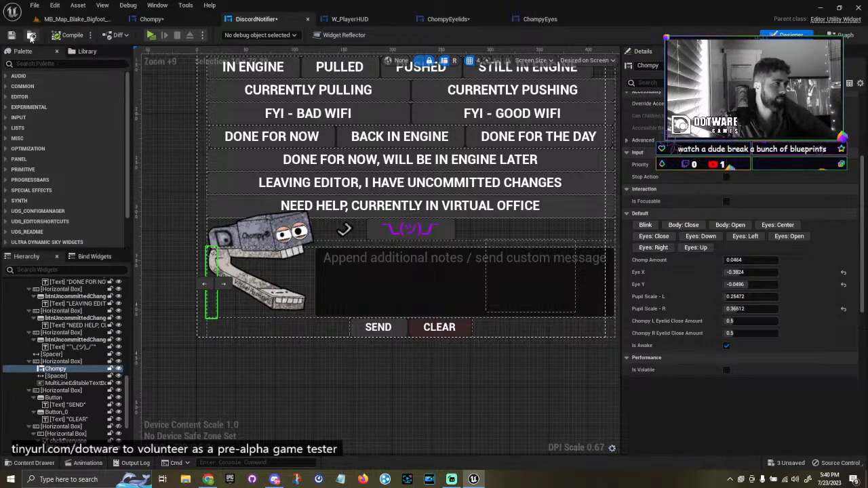
click(12, 35)
Check Chompy's eyes in the level editor's Discord Notifier tool and review the construct events in the ChompyEyelids graph.
click(72, 19)
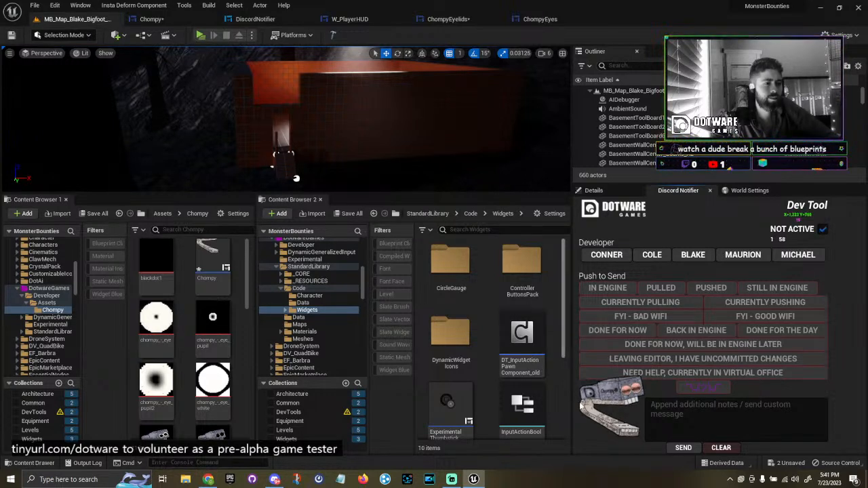
click(540, 19)
click(448, 19)
right_drag(672, 285, 498, 279)
scroll(395, 167, down, 5)
scroll(563, 105, up, 5)
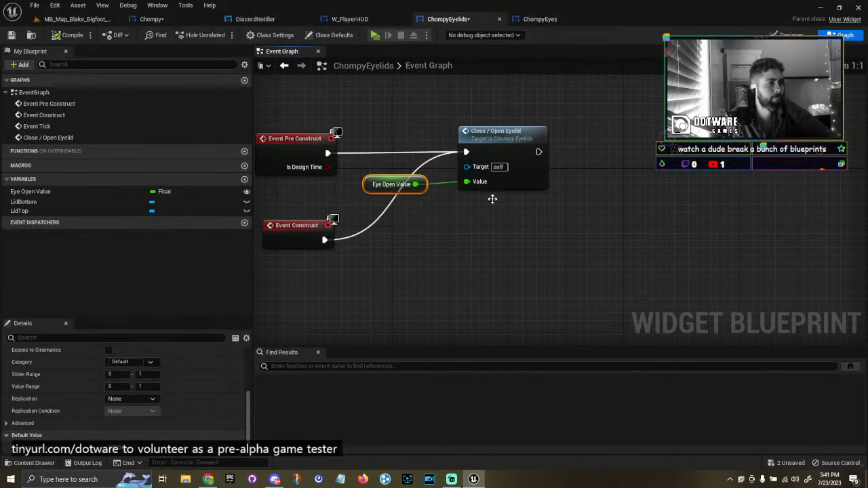
scroll(488, 219, down, 9)
Move the Is Awake node directly beneath the Branch node in the Chompy widget's event graph.
click(188, 24)
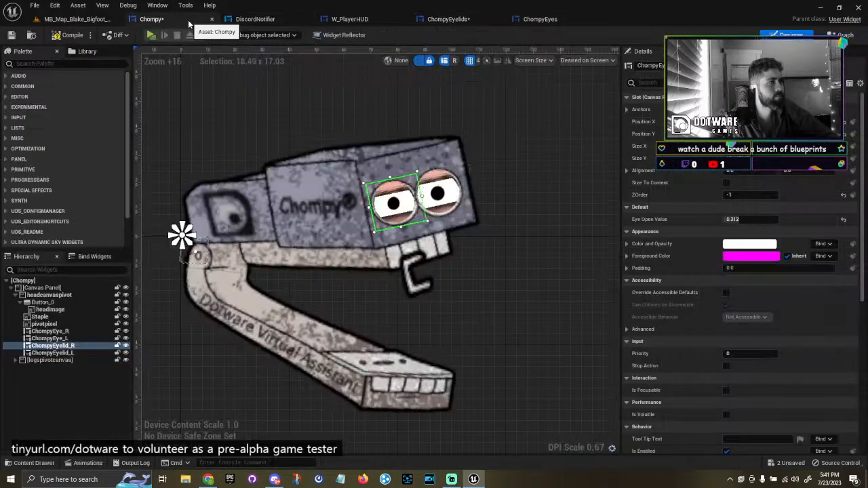
click(841, 35)
scroll(448, 201, down, 8)
right_drag(448, 201, 370, 226)
scroll(427, 215, up, 8)
click(367, 202)
drag(448, 198, 488, 267)
click(488, 269)
drag(428, 223, 476, 226)
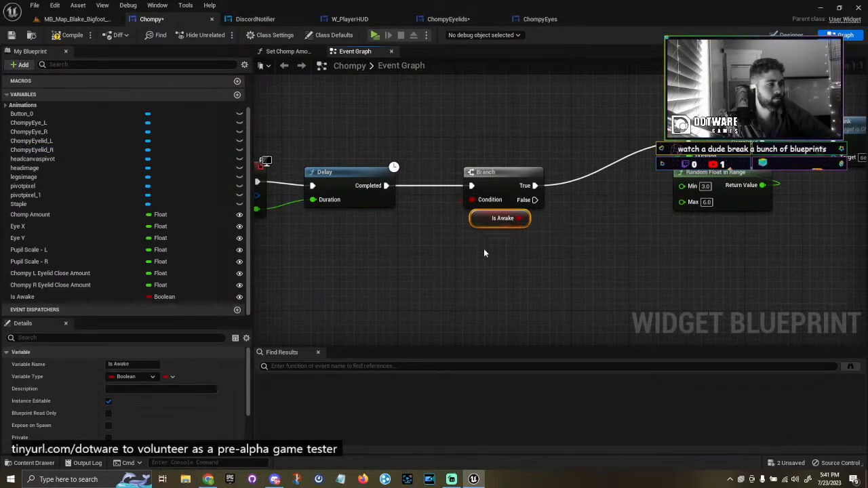
Inspect the Is Awake variable's category, replication and default value settings.
click(482, 244)
click(477, 224)
scroll(150, 393, down, 3)
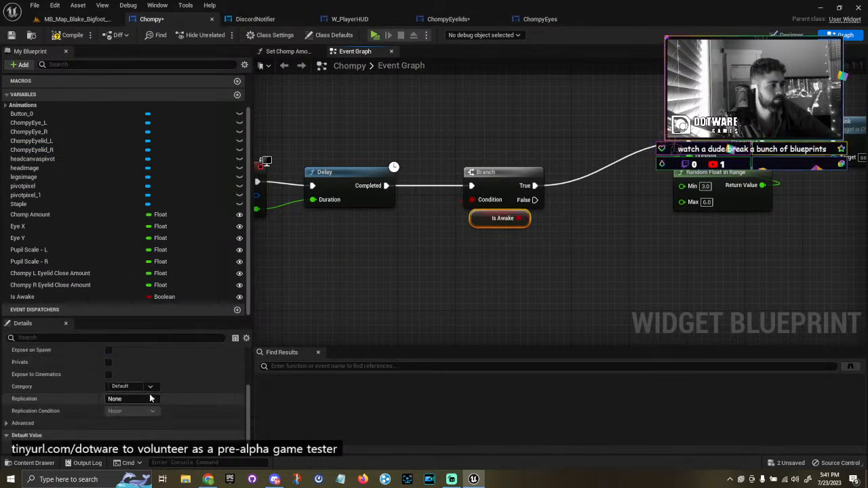
click(531, 265)
Trace the delayed Blink call to its custom event and examine the Eyes: Open, Delay and Eyes: Close nodes.
right_drag(597, 216, 393, 238)
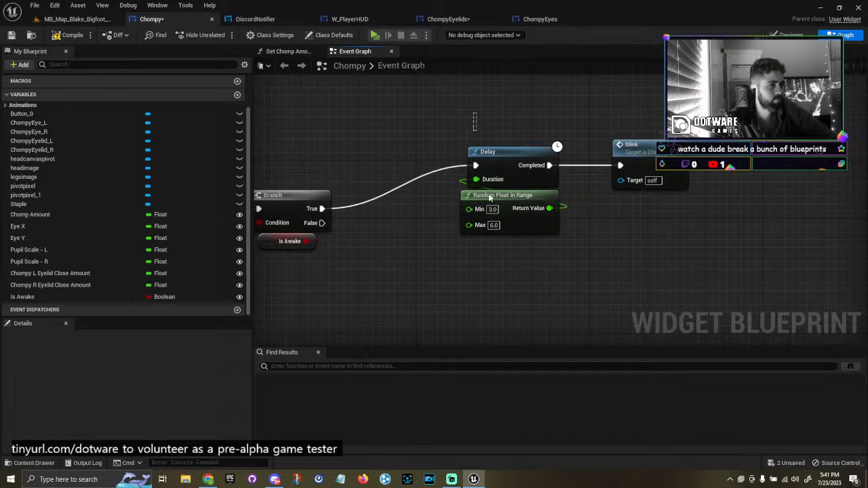
double_click(637, 144)
right_drag(679, 203, 434, 192)
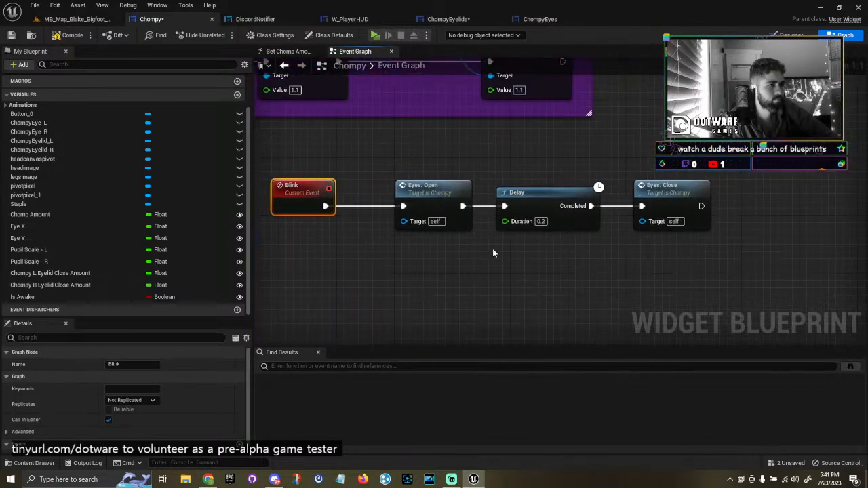
click(491, 251)
click(441, 190)
click(551, 195)
click(672, 197)
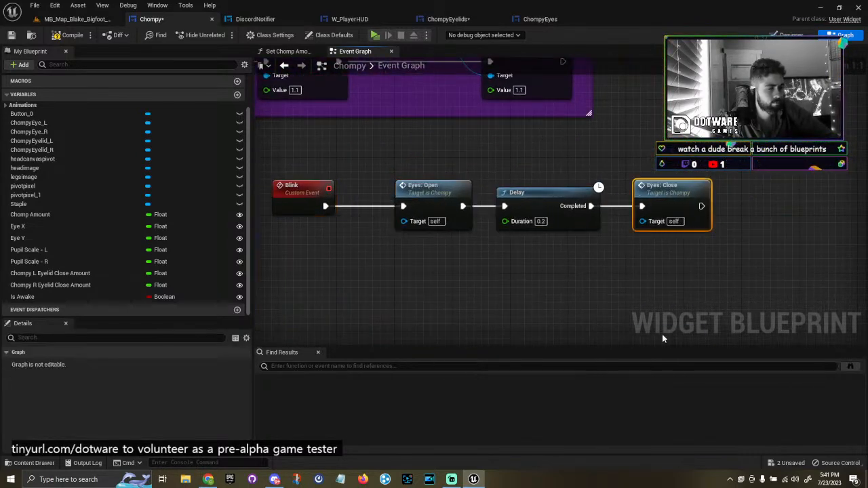
Follow the Eyes: Close call to its custom event and look over the surrounding eye and body command groups.
double_click(676, 209)
right_drag(638, 212, 315, 181)
right_drag(443, 268, 770, 197)
click(516, 261)
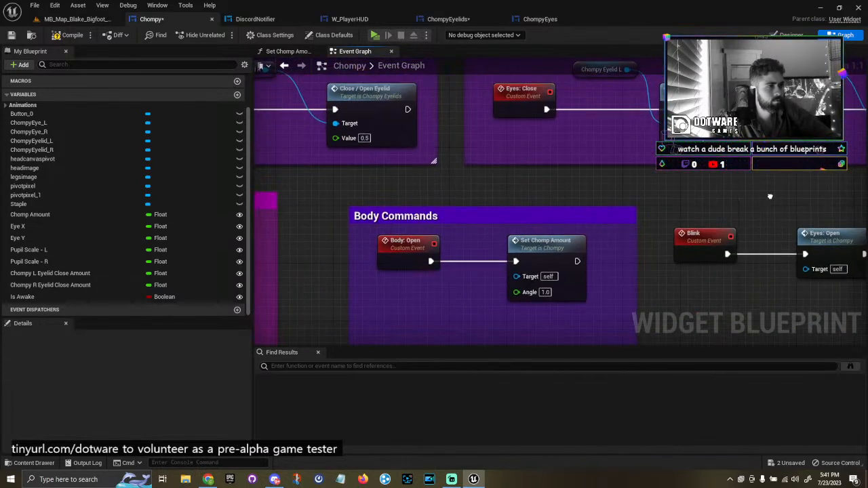
scroll(687, 196, down, 4)
right_drag(686, 197, 312, 100)
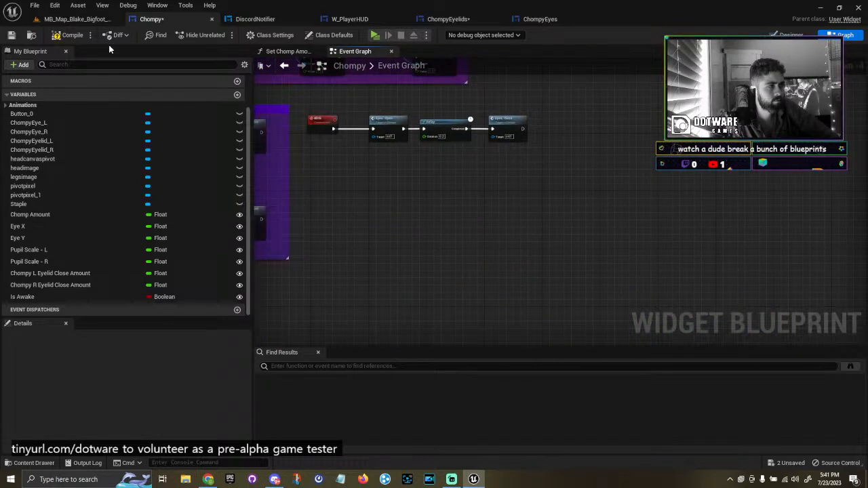
Save the Chompy widget and all remaining unsaved assets, and check Chompy in the level editor's Discord Notifier tool.
click(11, 36)
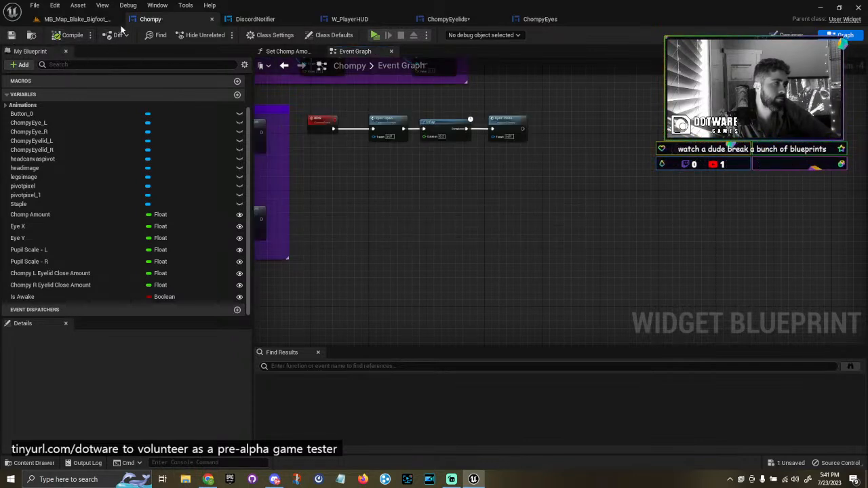
click(35, 6)
click(75, 19)
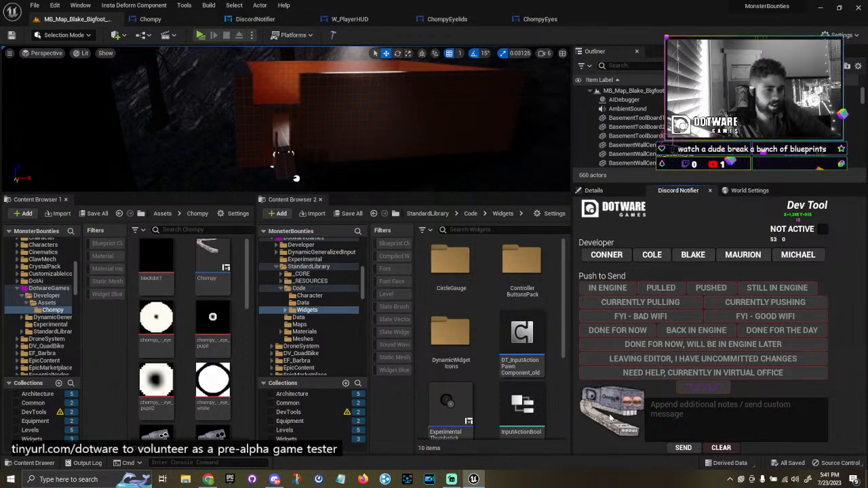
Show the Chompy widget's animations in the designer and dock their timeline in the layout.
click(163, 21)
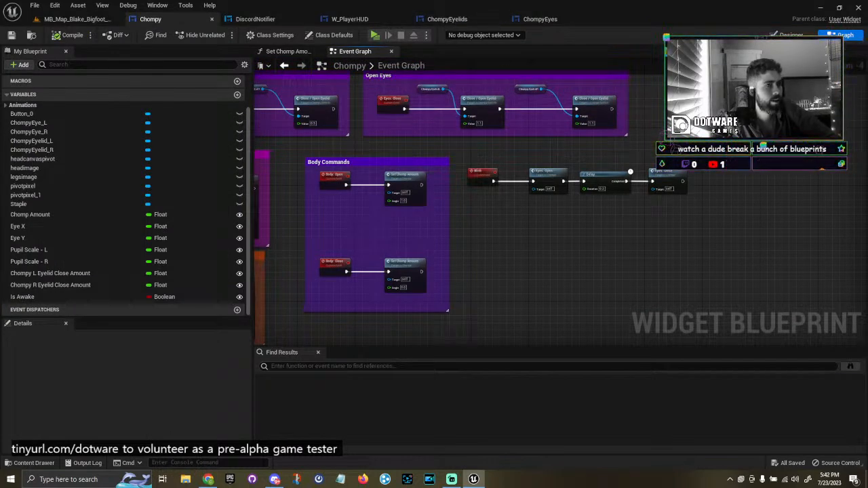
click(791, 35)
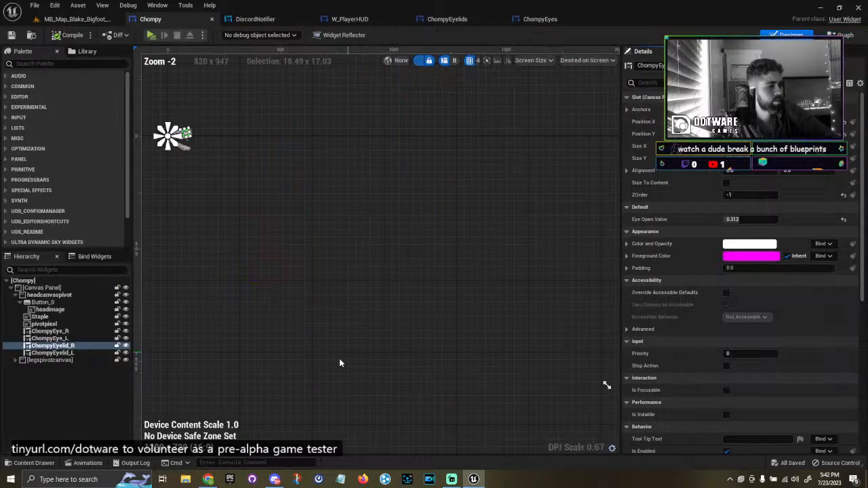
click(88, 463)
click(830, 287)
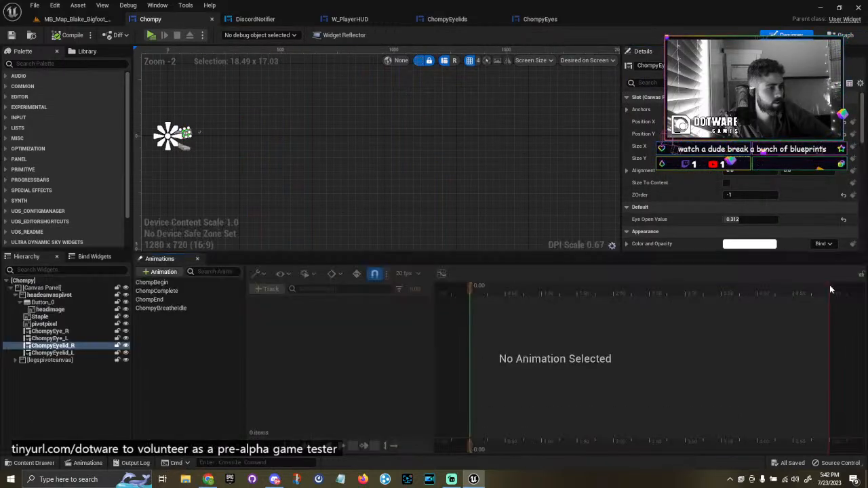
Create a new widget animation named EyesIdleBlinking and open it in the timeline.
click(160, 273)
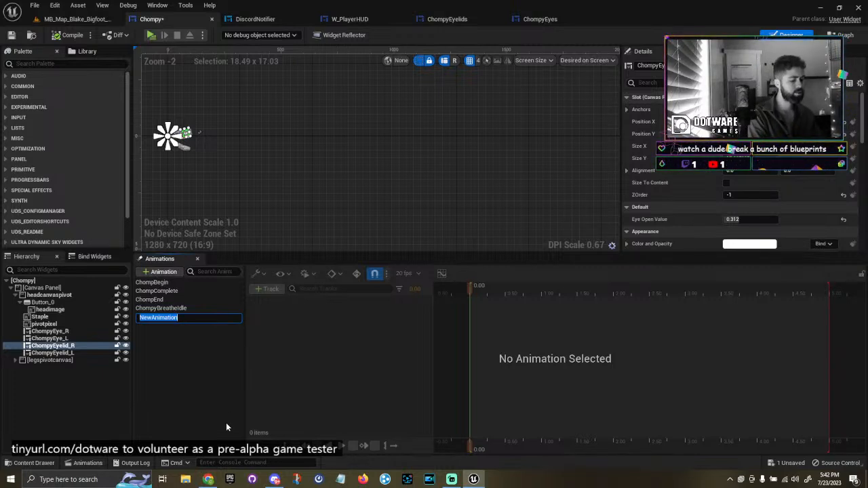
text(Eyes)
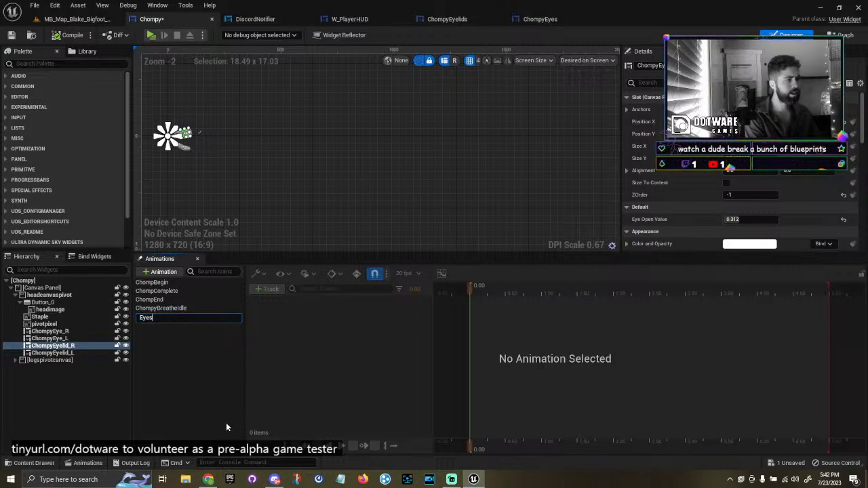
text(IdleBlinking)
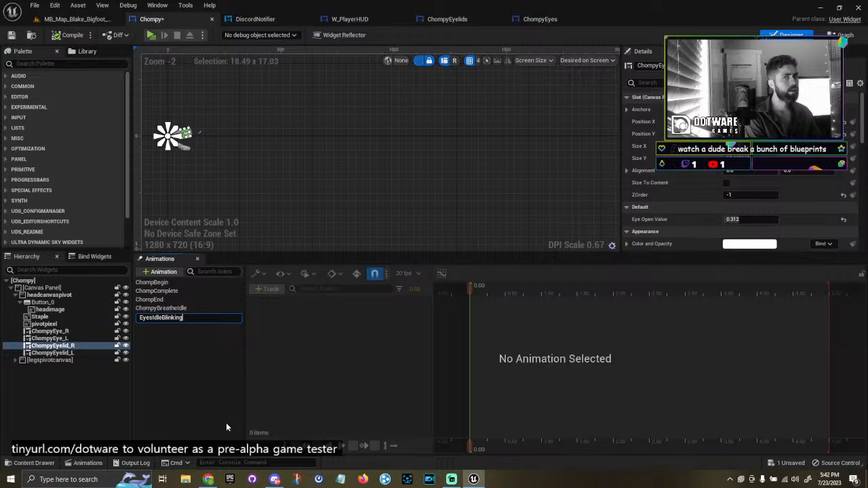
key(Return)
click(161, 318)
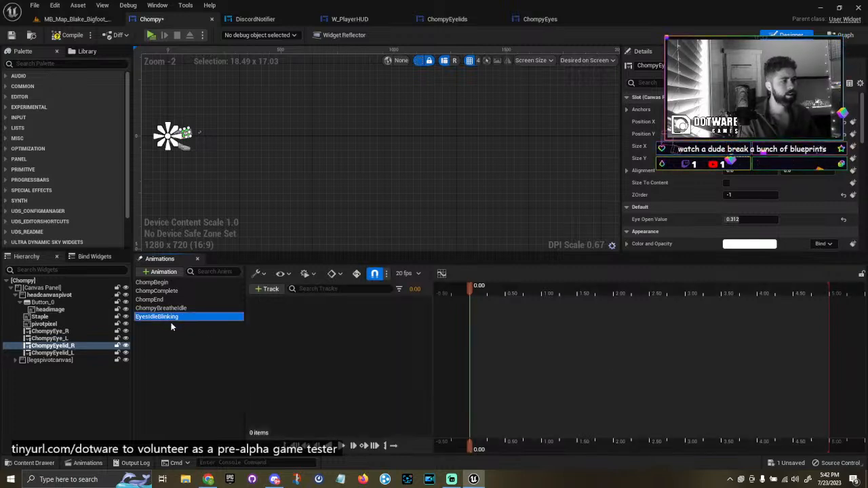
Add ChompyEyelid_R to the EyesIdleBlinking animation and give it a trigger event track.
click(269, 289)
click(270, 289)
right_drag(288, 233, 370, 243)
scroll(290, 184, up, 12)
right_drag(249, 147, 262, 206)
scroll(262, 149, up, 4)
click(269, 289)
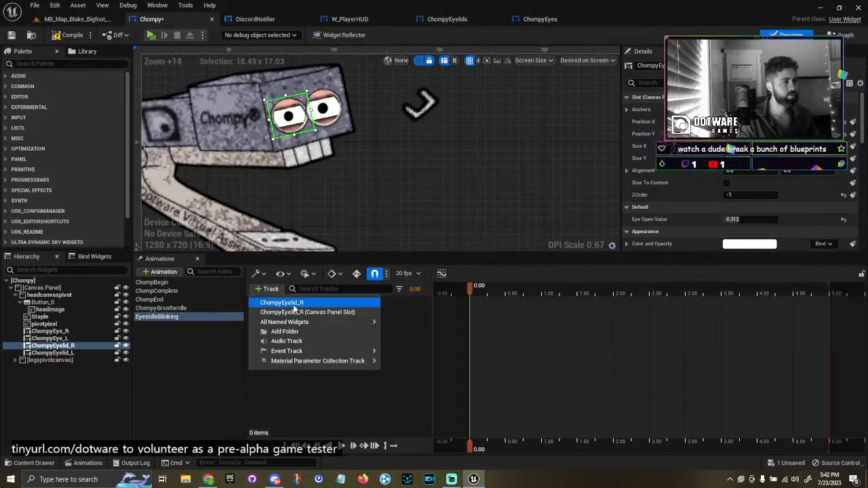
click(288, 303)
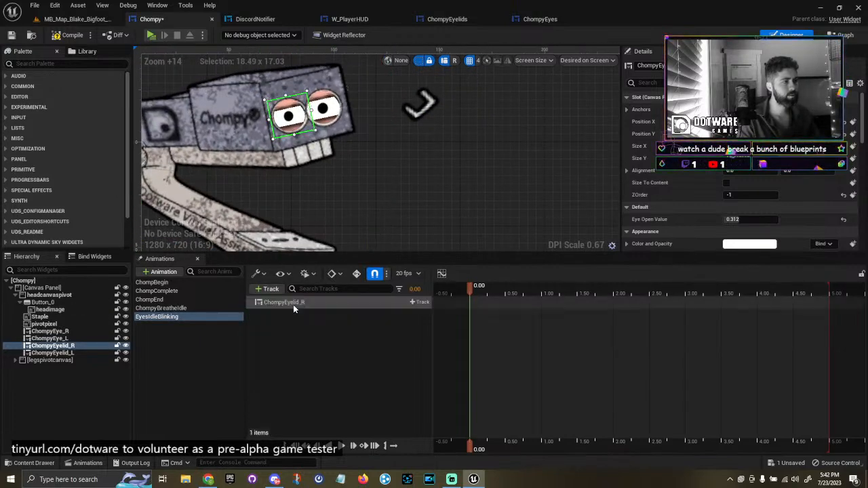
click(419, 302)
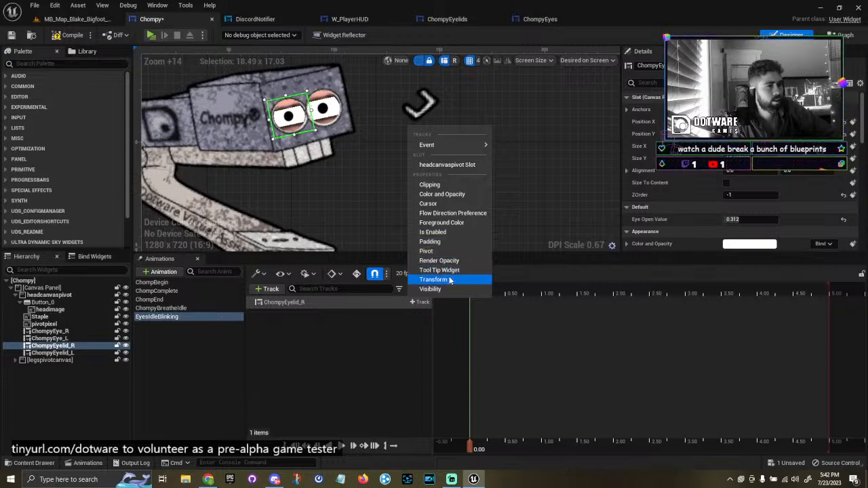
mouse_move(459, 145)
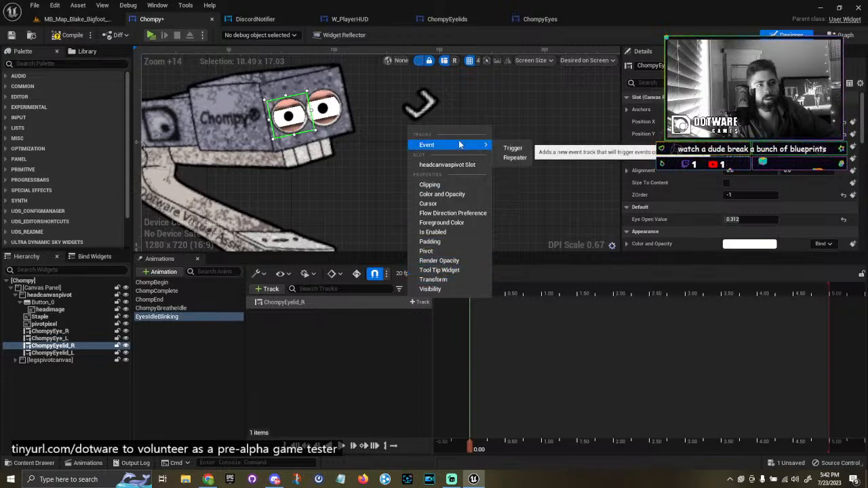
click(510, 149)
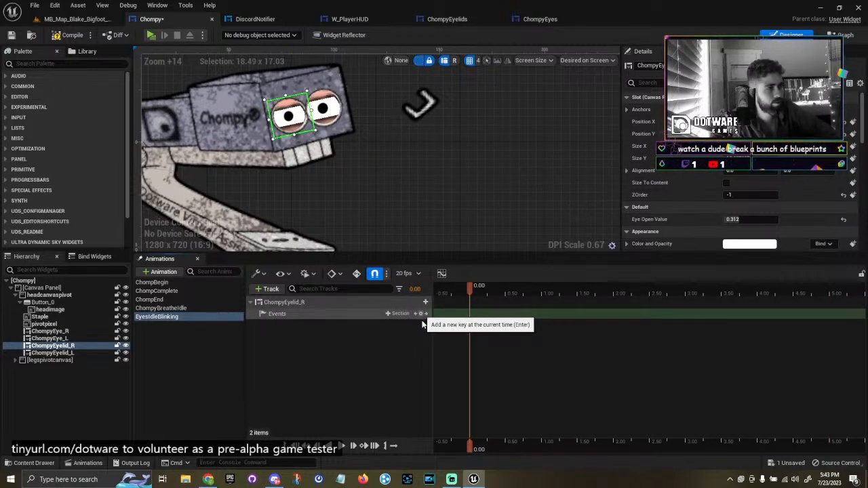
Add an event key at 0.00 on the ChompyEyelid_R track and bind it to a new endpoint.
click(472, 313)
right_click(471, 314)
mouse_move(494, 322)
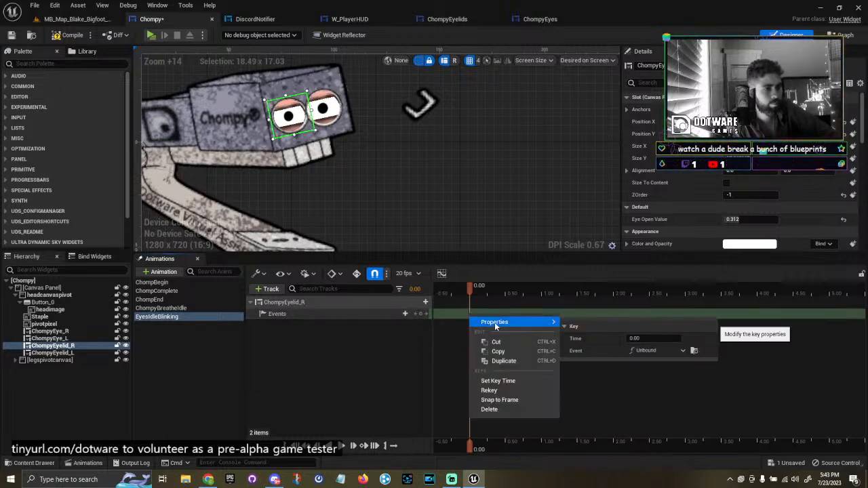
click(643, 351)
mouse_move(663, 377)
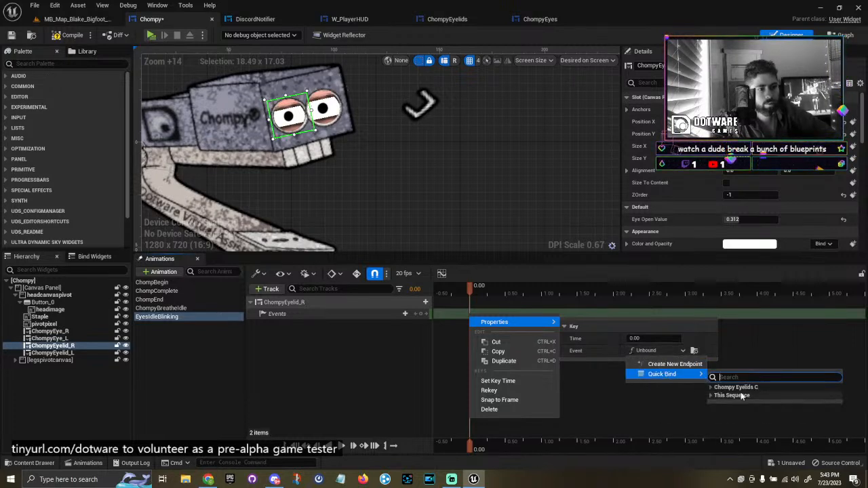
click(711, 387)
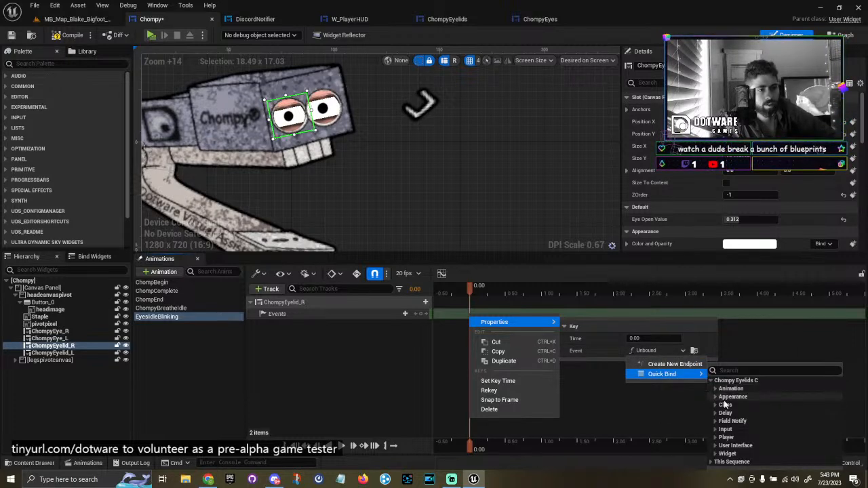
click(675, 364)
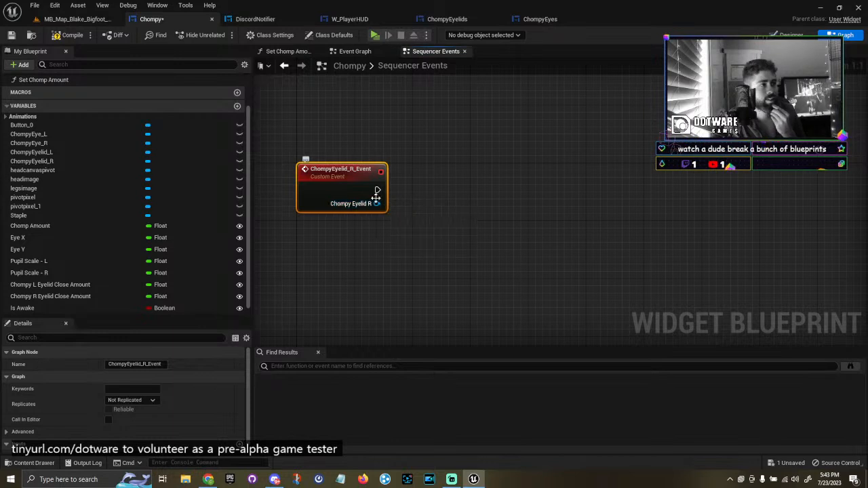
Try an Eyes: Close call on the ChompyEyelid_R event, disconnect and duplicate it, and delete both call nodes.
drag(377, 189, 537, 153)
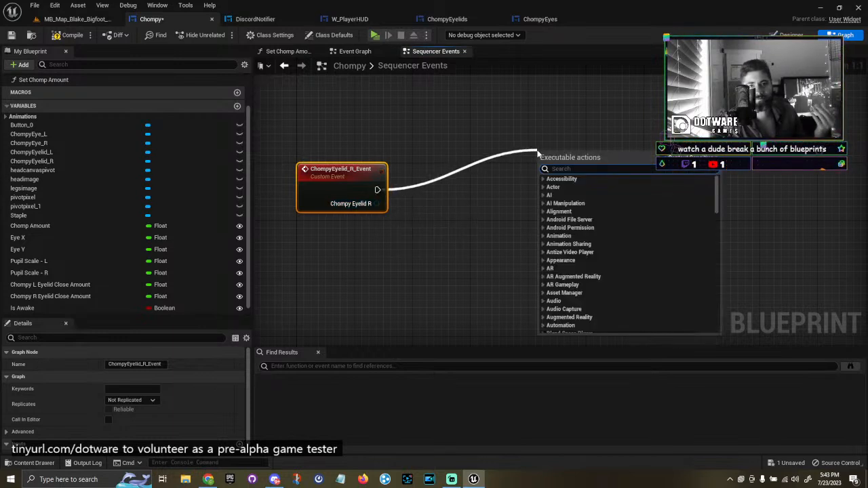
click(467, 116)
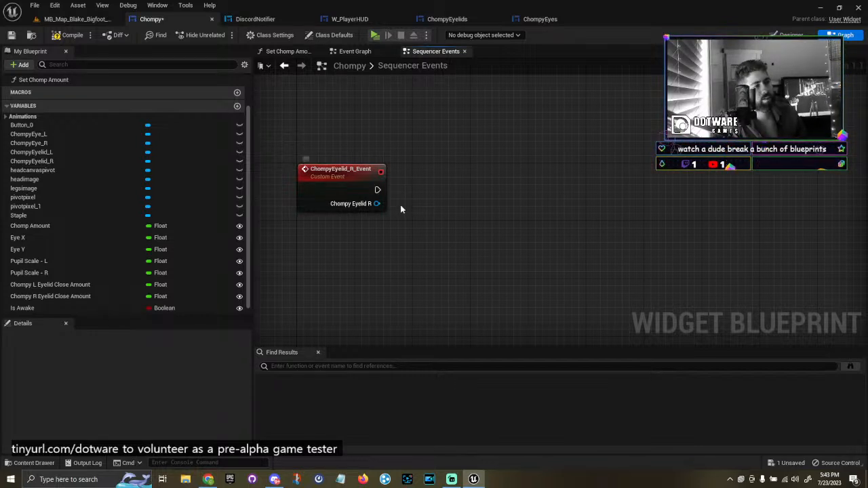
drag(376, 189, 483, 189)
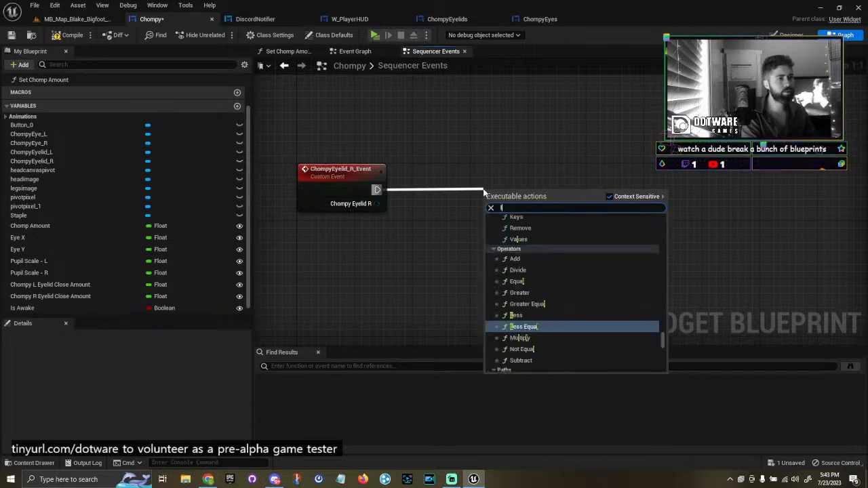
text(close)
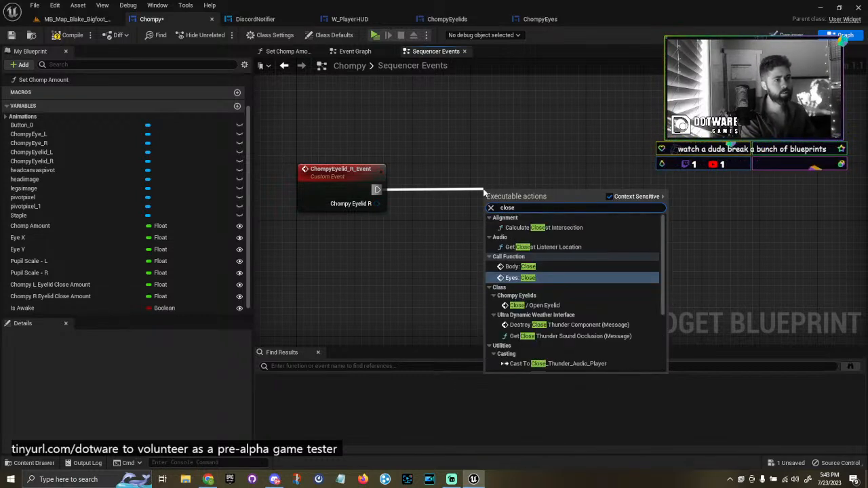
click(536, 277)
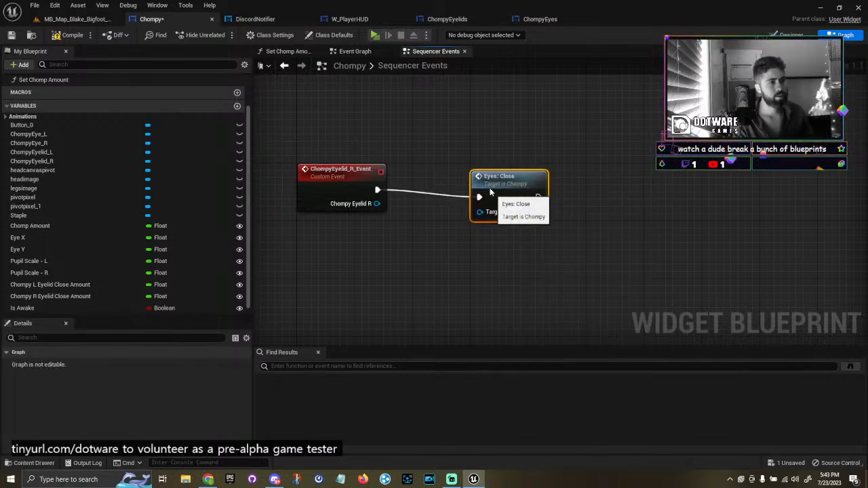
alt+click(473, 191)
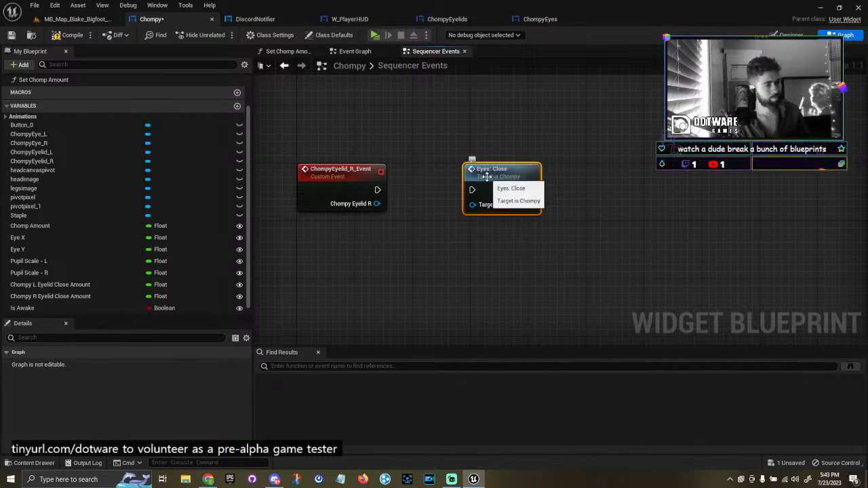
key(ctrl+c)
key(ctrl+v)
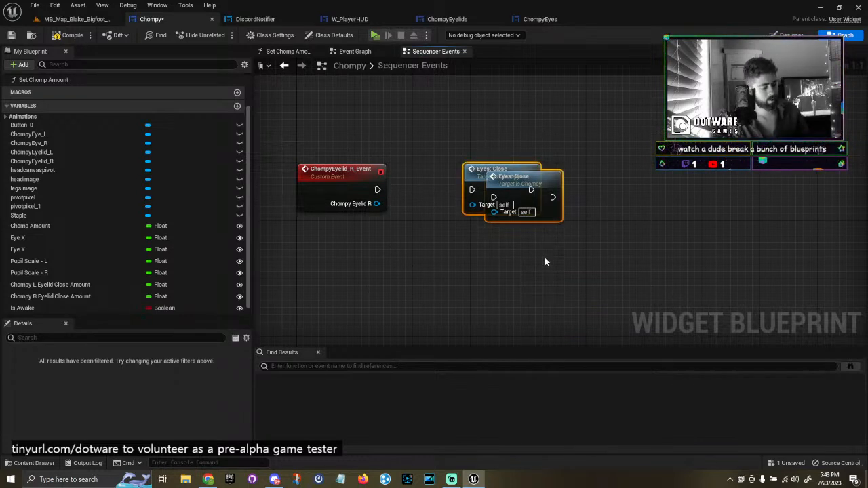
key(Delete)
Delete the ChompyEyelid_R event node and undo the deletion.
click(342, 178)
key(Delete)
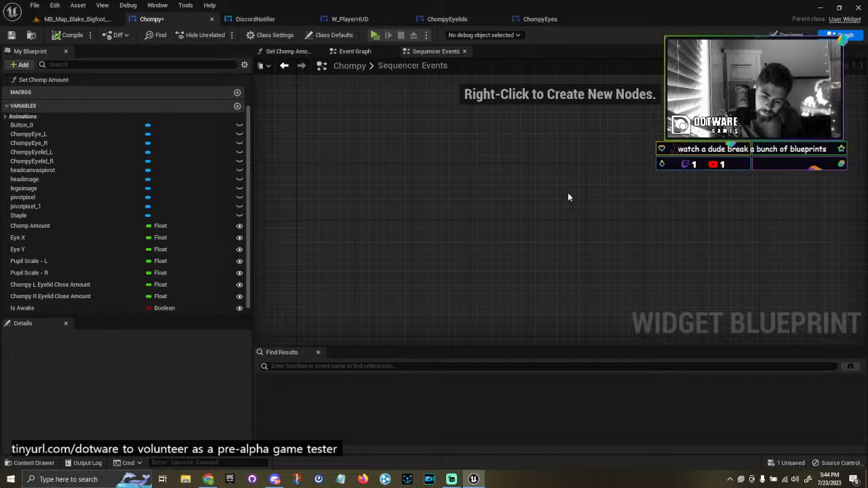
key(ctrl+z)
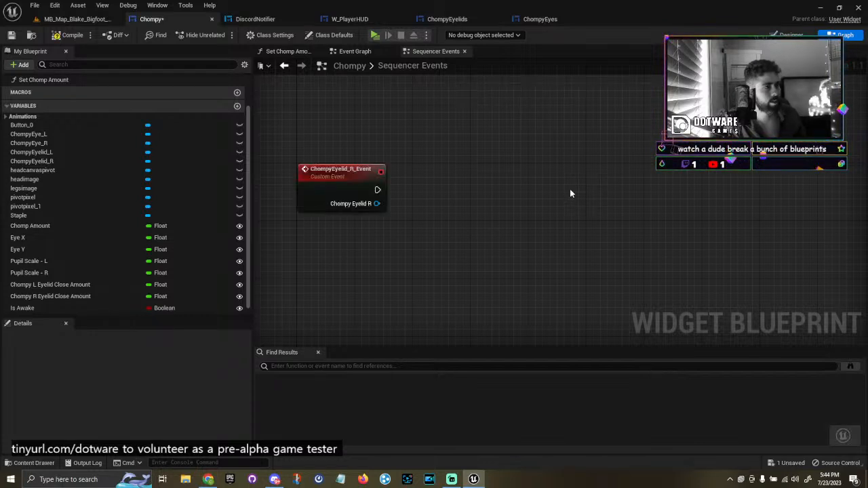
Return to the Chompy designer, check the EyesIdleBlinking tracks and select the ChompyEyelid_L widget.
click(792, 35)
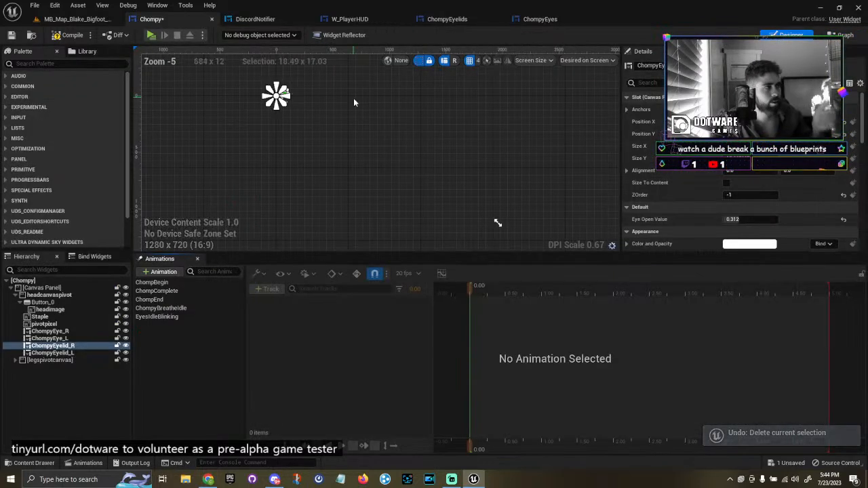
scroll(274, 125, up, 8)
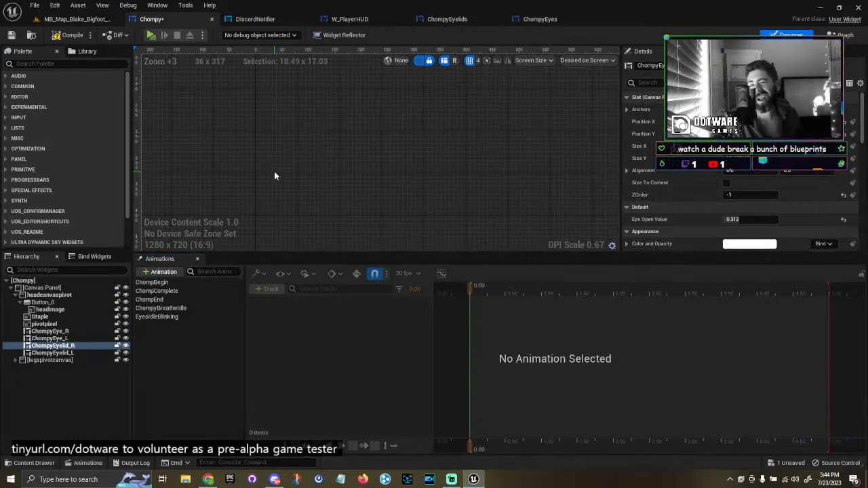
scroll(291, 178, down, 6)
scroll(287, 107, up, 8)
right_drag(286, 106, 281, 124)
scroll(281, 123, up, 13)
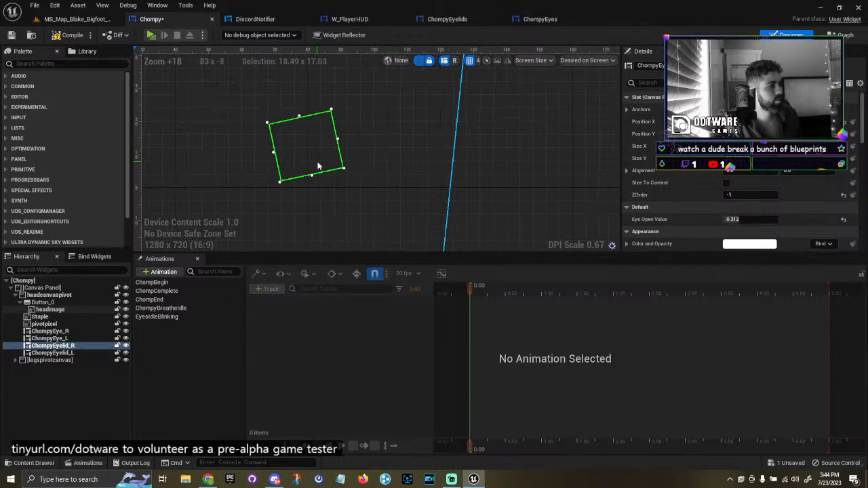
scroll(317, 165, down, 4)
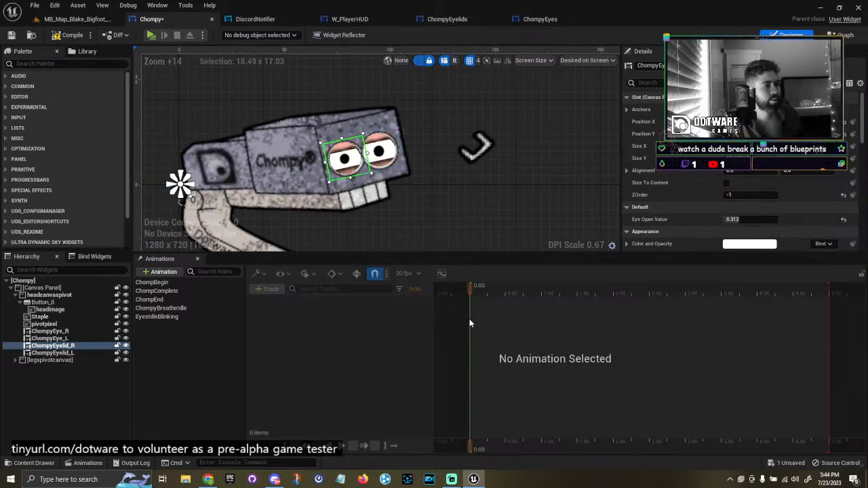
click(166, 317)
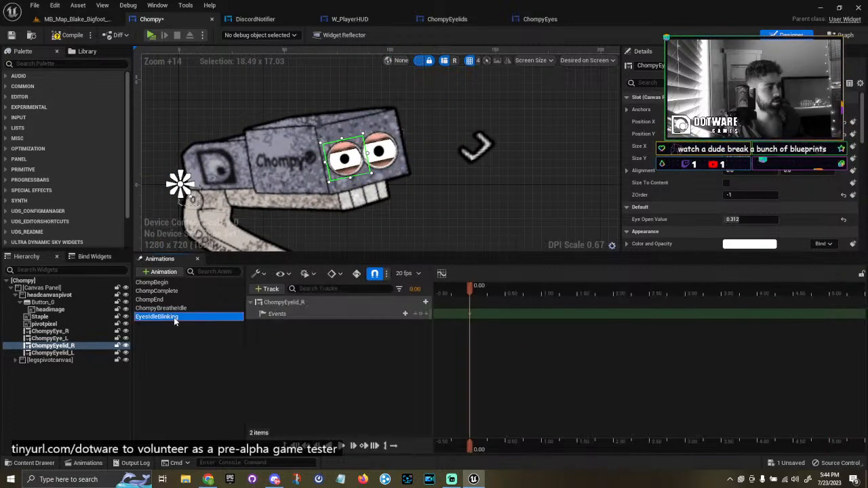
click(278, 291)
click(180, 375)
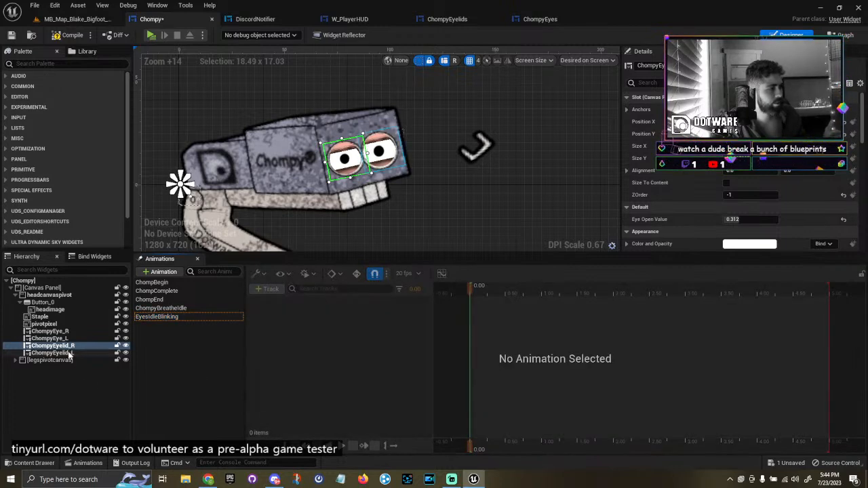
click(52, 352)
click(163, 272)
click(175, 322)
click(177, 326)
key(Delete)
Add ChompyEyelid_L to the EyesIdleBlinking animation with its own trigger event track.
click(182, 317)
click(268, 290)
click(281, 303)
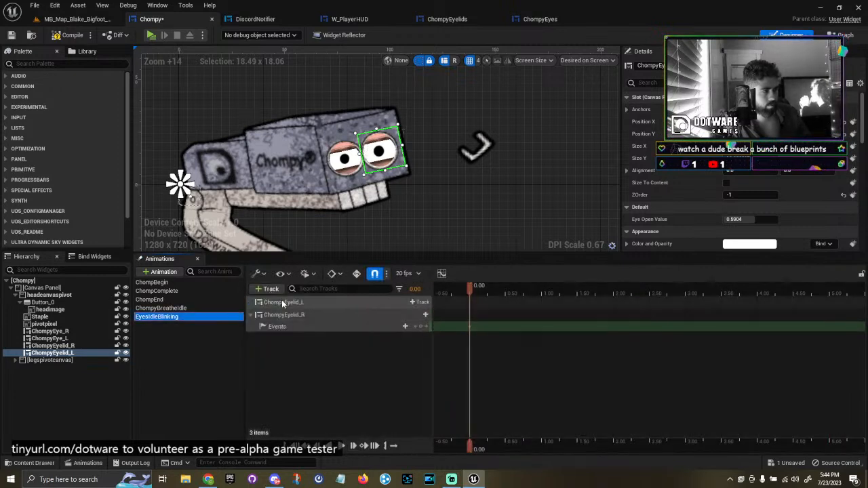
click(421, 303)
mouse_move(444, 144)
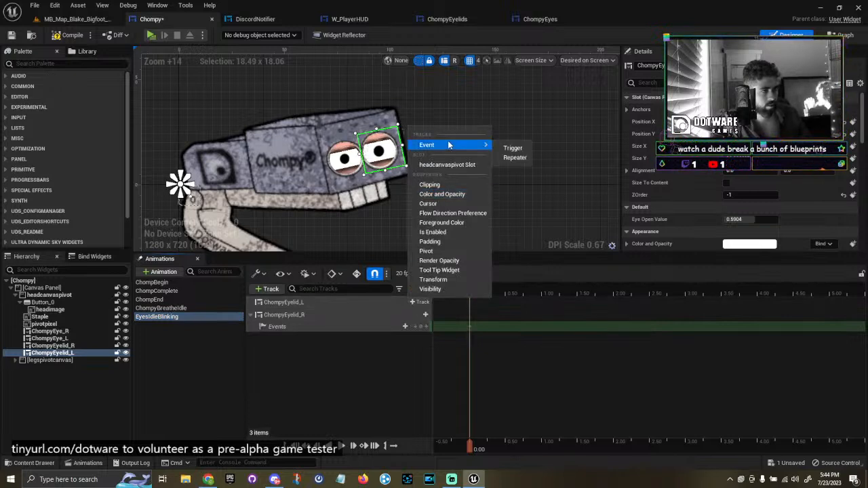
click(513, 149)
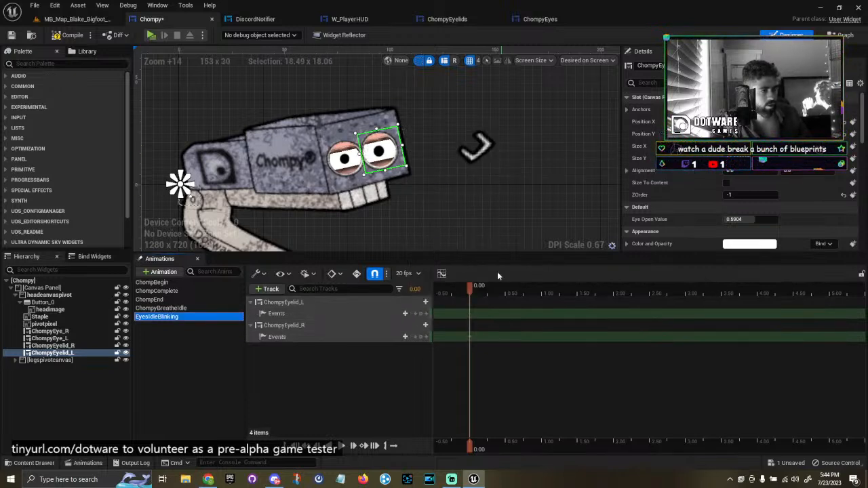
Add an event key at 0.00 on the ChompyEyelid_L track and bind it to a new endpoint.
click(421, 316)
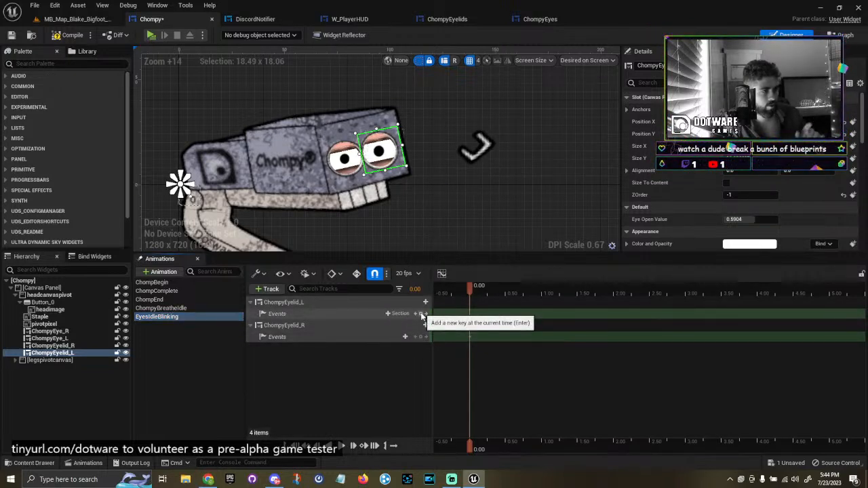
right_click(471, 314)
mouse_move(515, 320)
click(641, 350)
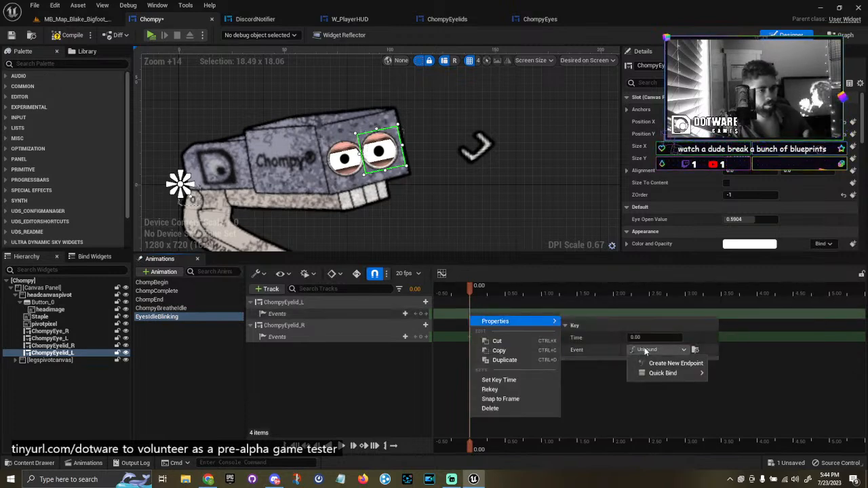
click(671, 364)
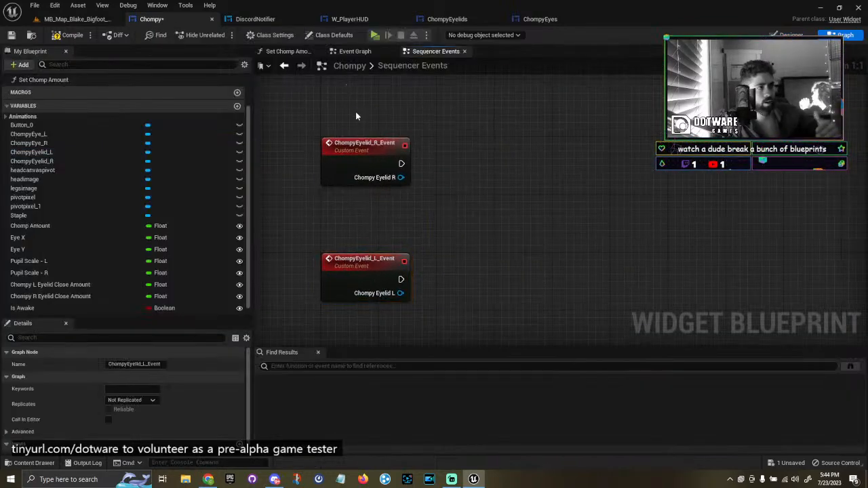
click(370, 266)
right_drag(463, 225, 441, 220)
click(450, 204)
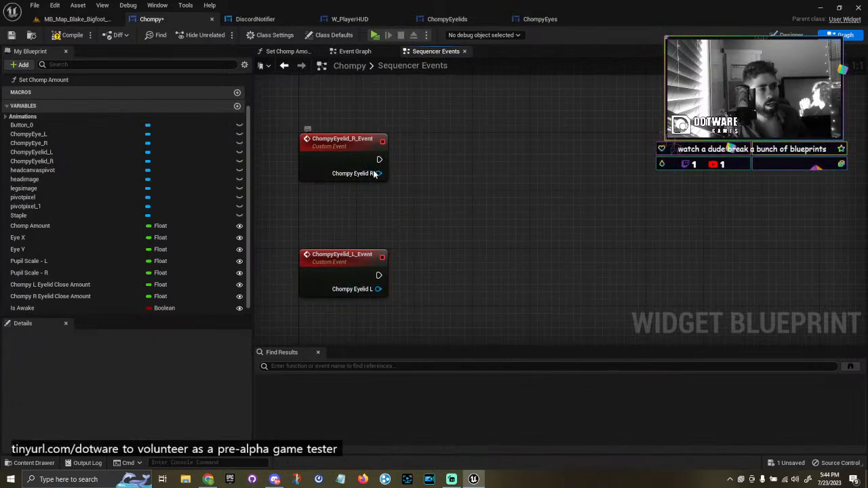
Examine the Blink custom event's chain of Eyes: Open, Delay and Eyes: Close nodes in Chompy's Event Graph.
click(355, 51)
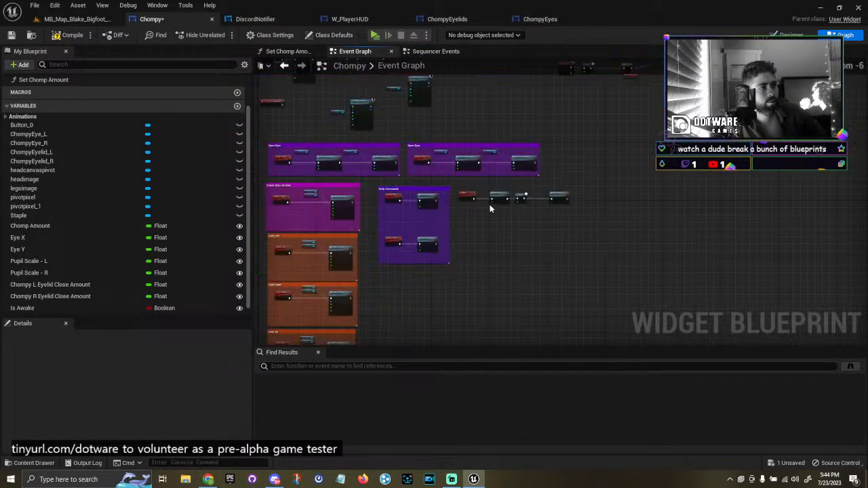
click(374, 210)
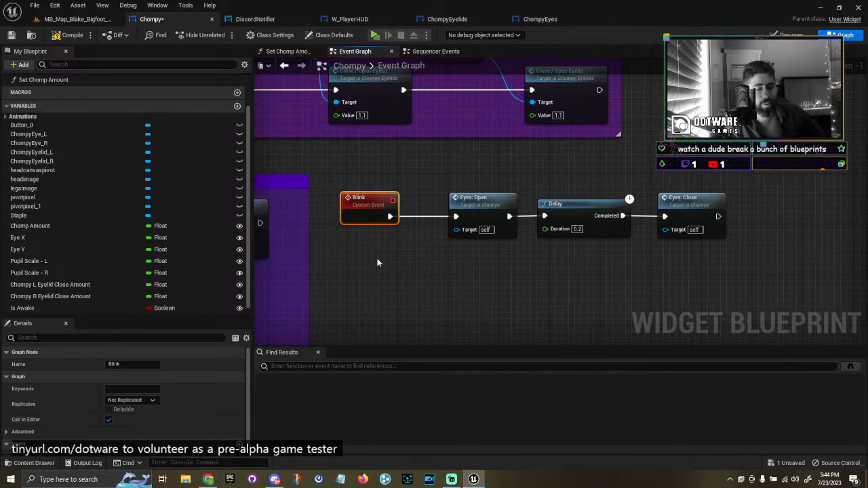
scroll(378, 274, down, 3)
scroll(375, 270, up, 4)
click(443, 140)
drag(443, 137, 470, 226)
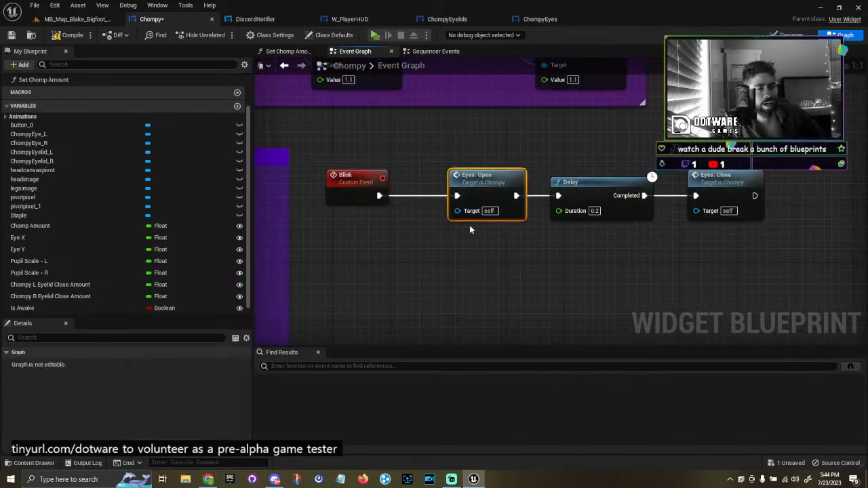
Bring up the ChompyEyelids widget's designer and shrink its animations area to enlarge the canvas view.
click(549, 23)
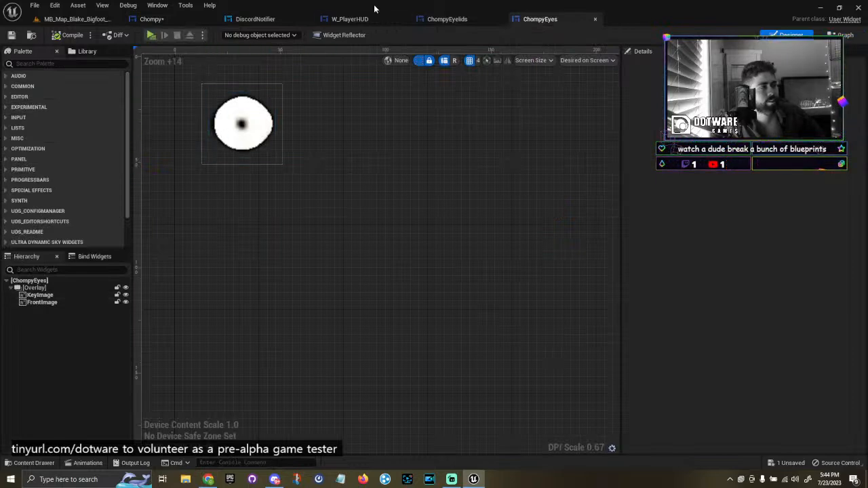
click(467, 24)
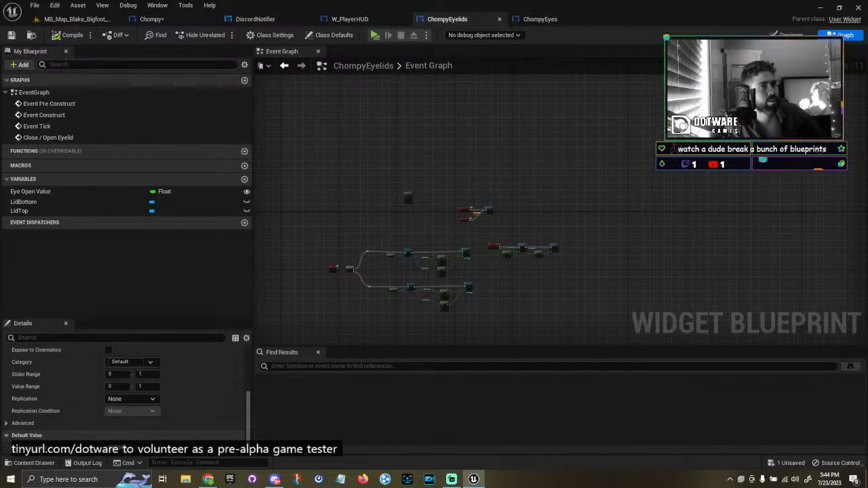
click(791, 35)
scroll(392, 187, up, 13)
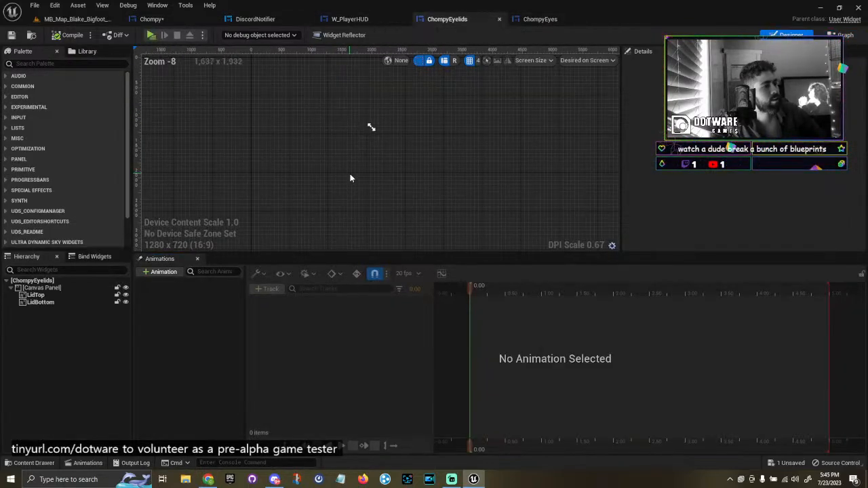
scroll(384, 193, up, 15)
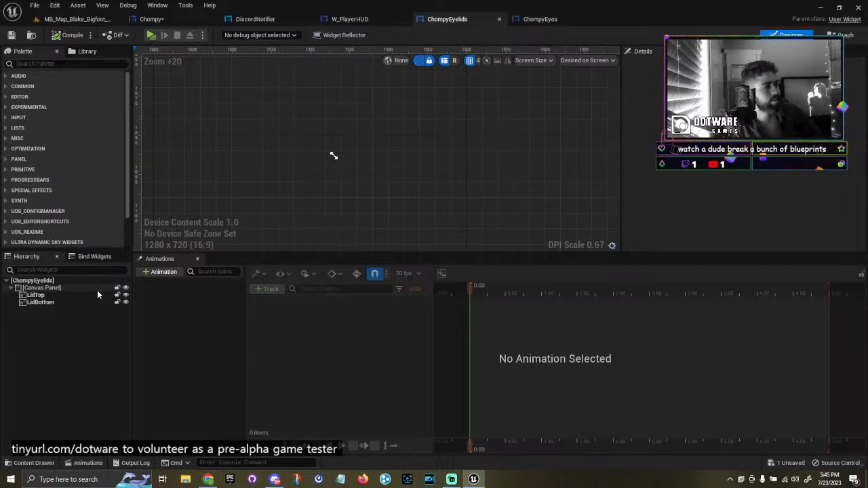
click(79, 283)
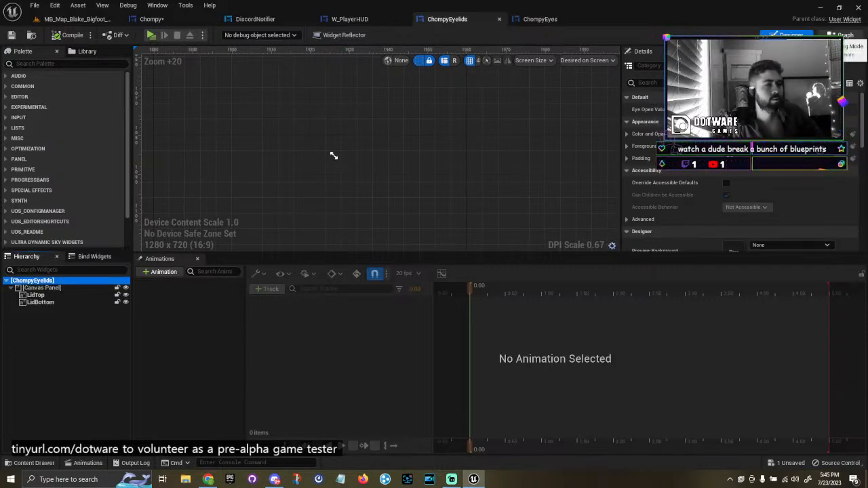
click(228, 253)
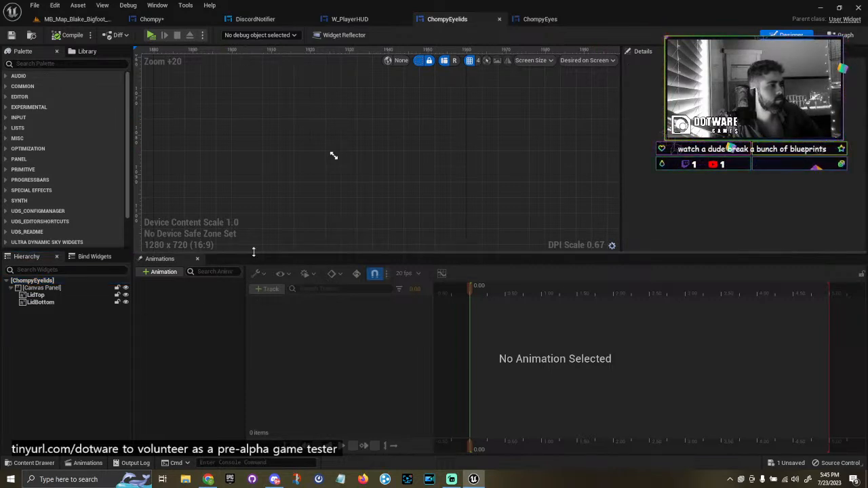
drag(255, 254, 255, 384)
scroll(285, 251, down, 7)
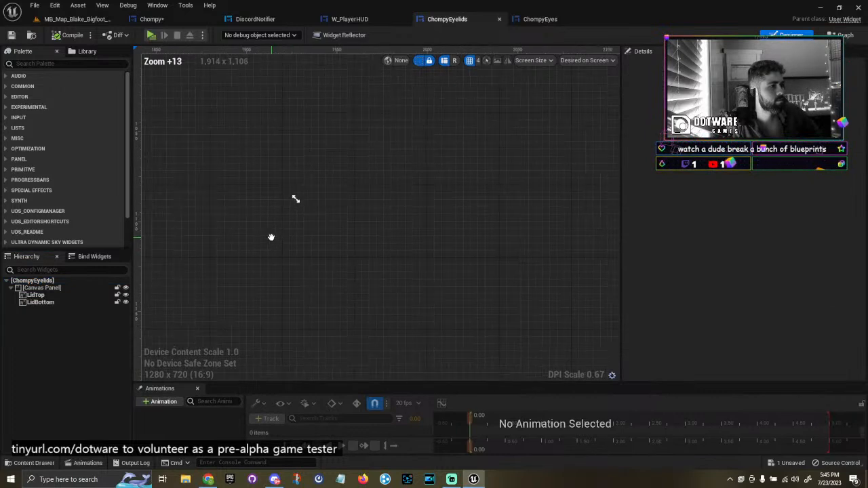
Inspect the details of the ChompyEyelids root, its Canvas Panel and the LidBottom and LidTop images.
click(68, 282)
click(67, 288)
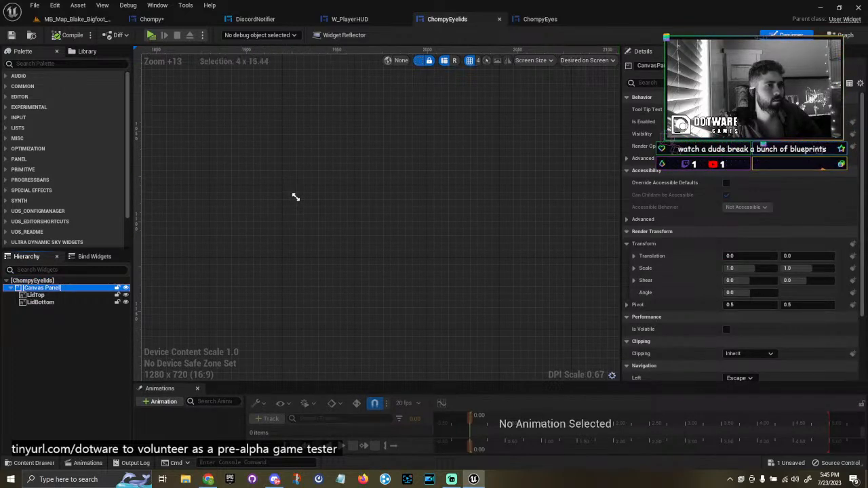
click(54, 281)
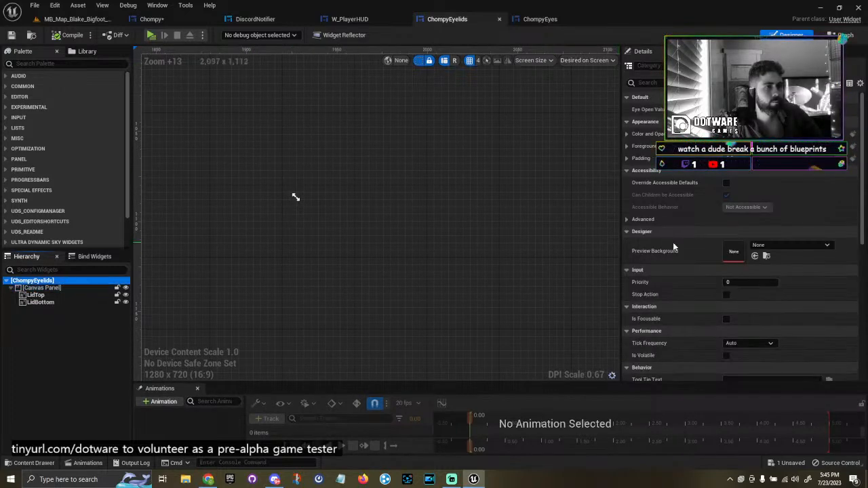
scroll(286, 195, up, 7)
scroll(285, 194, down, 4)
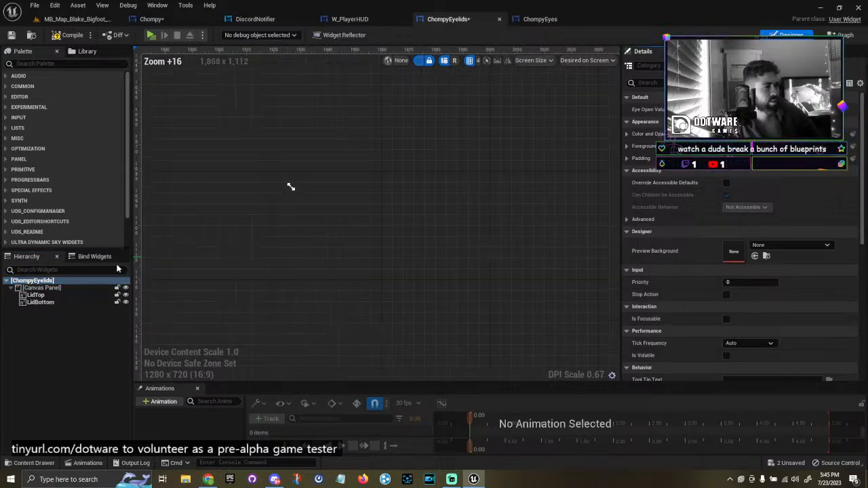
click(67, 289)
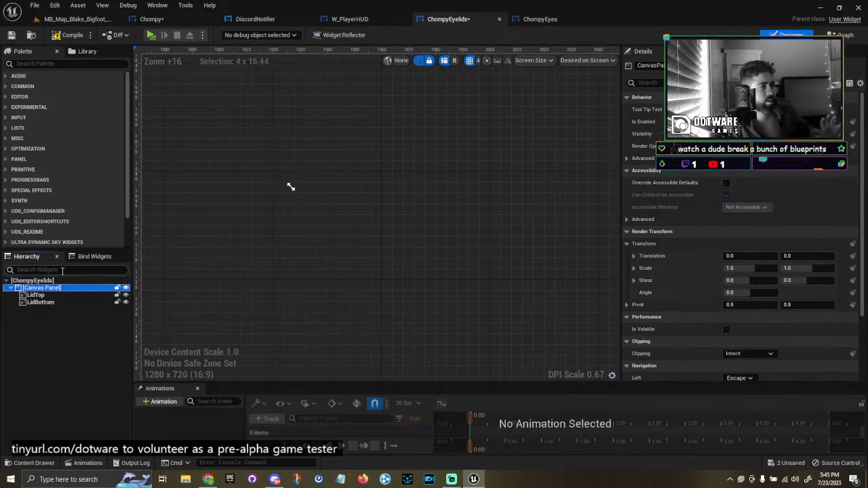
click(58, 302)
click(55, 296)
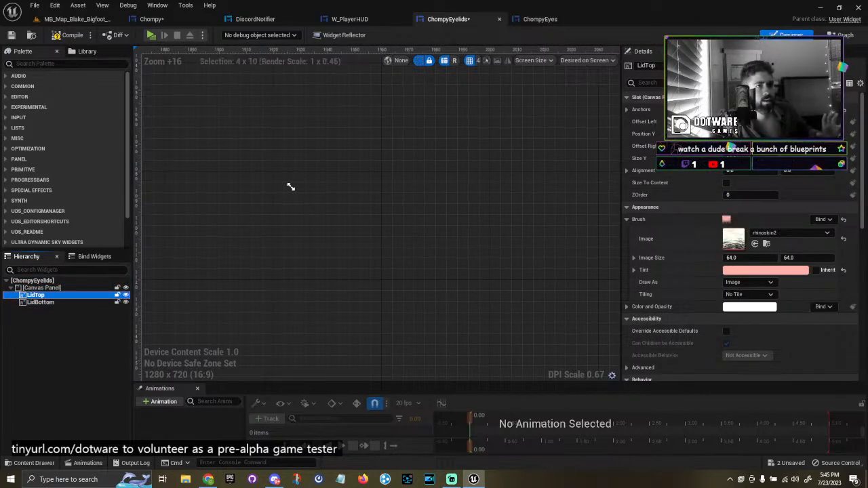
Examine the Close / Open Eyelid custom event and its render scale nodes in the ChompyEyelids Event Graph.
click(843, 36)
right_drag(399, 247, 360, 175)
scroll(464, 180, up, 8)
right_drag(470, 231, 487, 266)
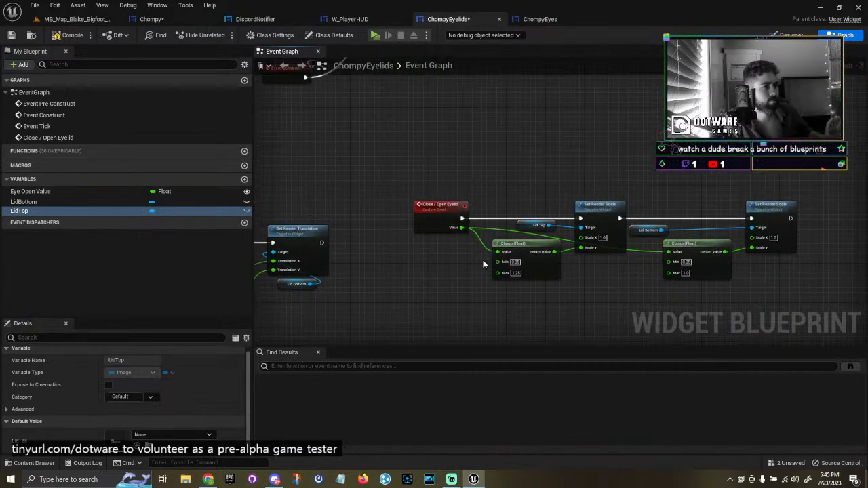
click(438, 207)
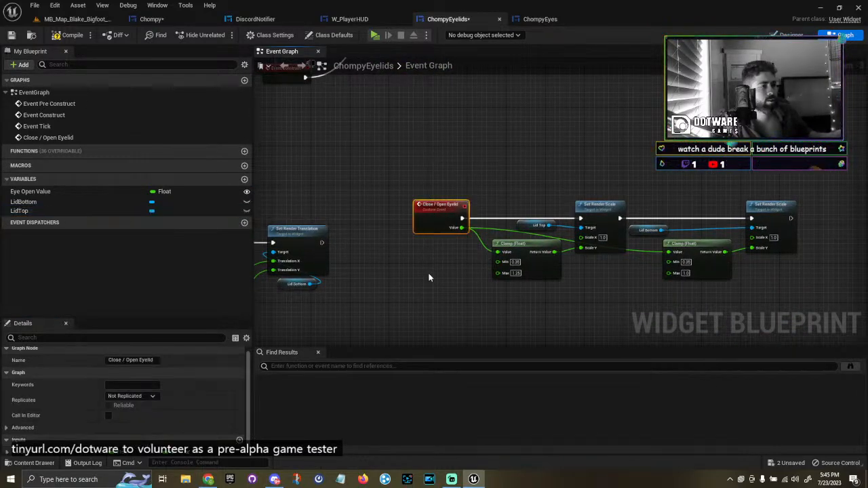
In Chompy's EyesIdleBlinking animation, check the ChompyEyelid_L event key's bound object at 0.00 and open the event it calls.
click(151, 19)
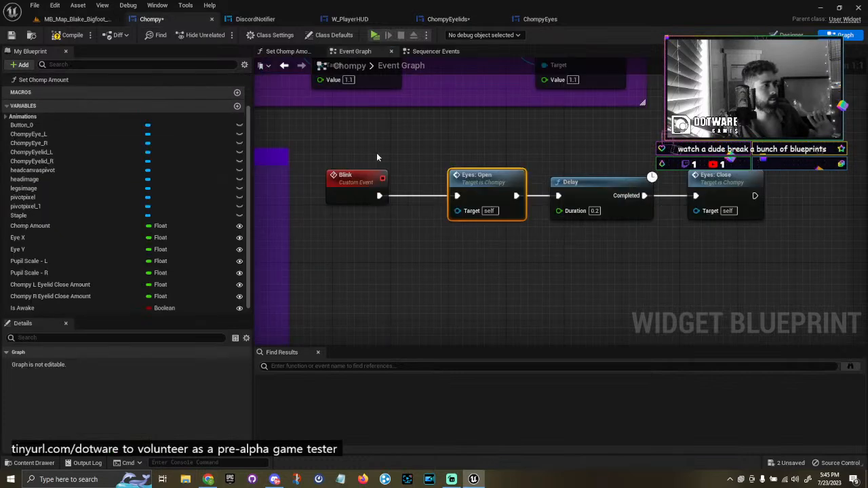
click(791, 35)
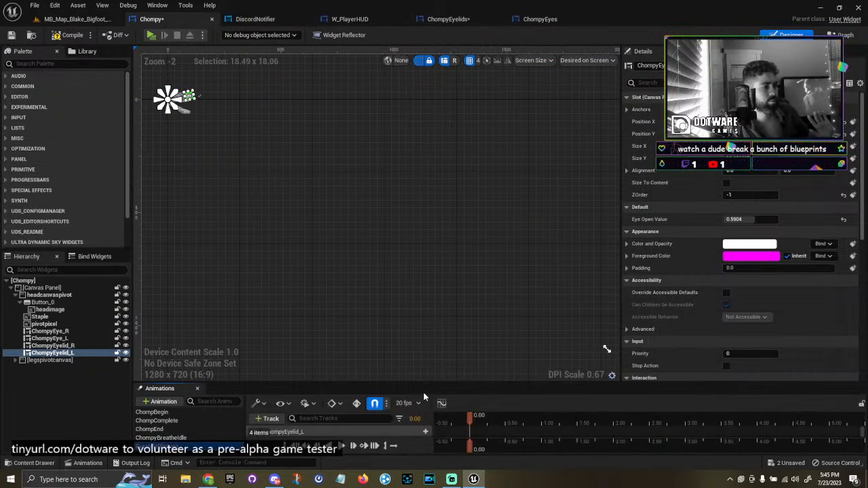
drag(428, 384, 407, 272)
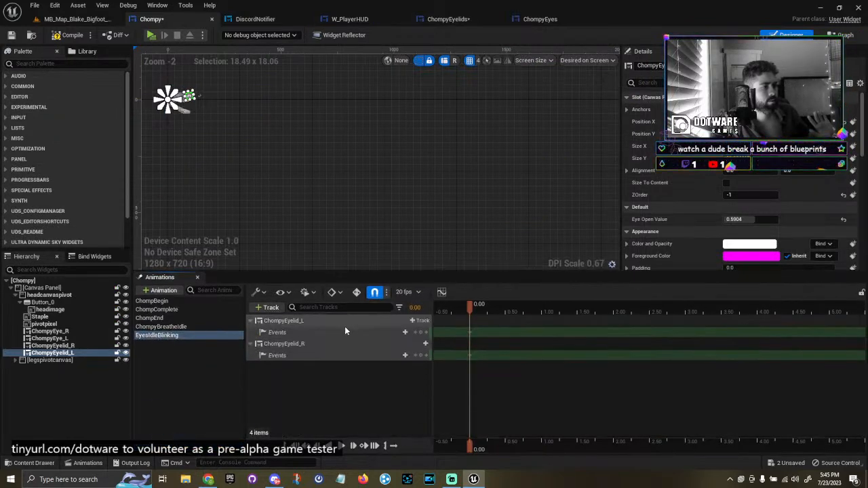
click(425, 333)
click(502, 333)
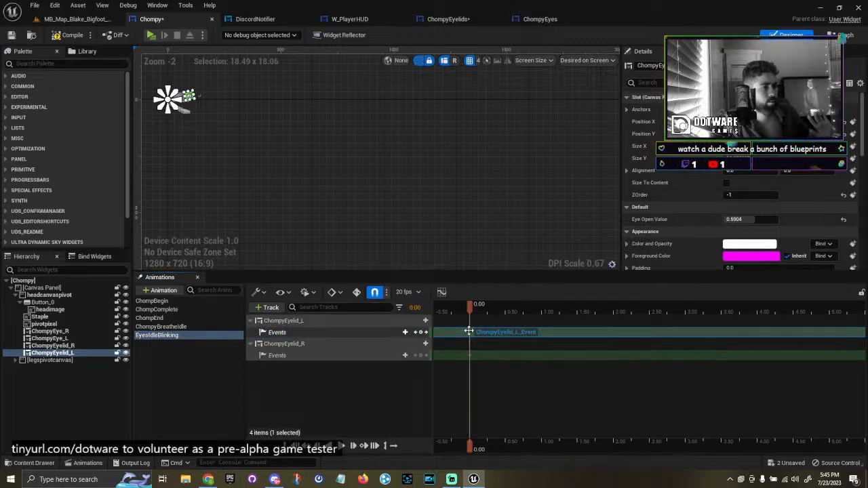
right_click(469, 332)
mouse_move(502, 339)
click(676, 394)
click(674, 406)
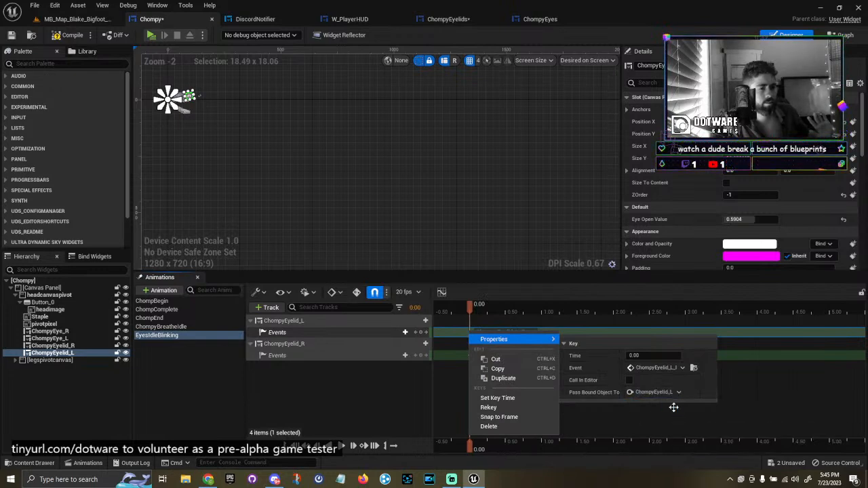
click(694, 368)
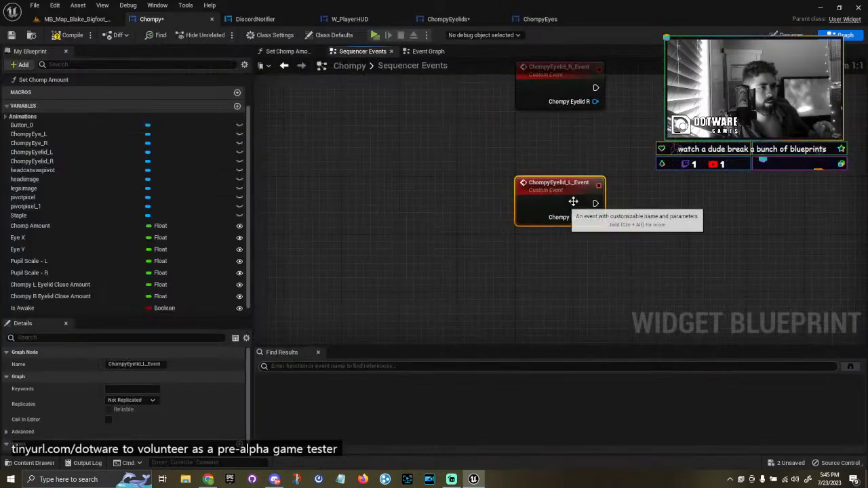
Add a Close / Open Eyelid call to ChompyEyelid_R_Event, targeting its Chompy Eyelid R output.
drag(410, 140, 542, 113)
text(close)
key(Return)
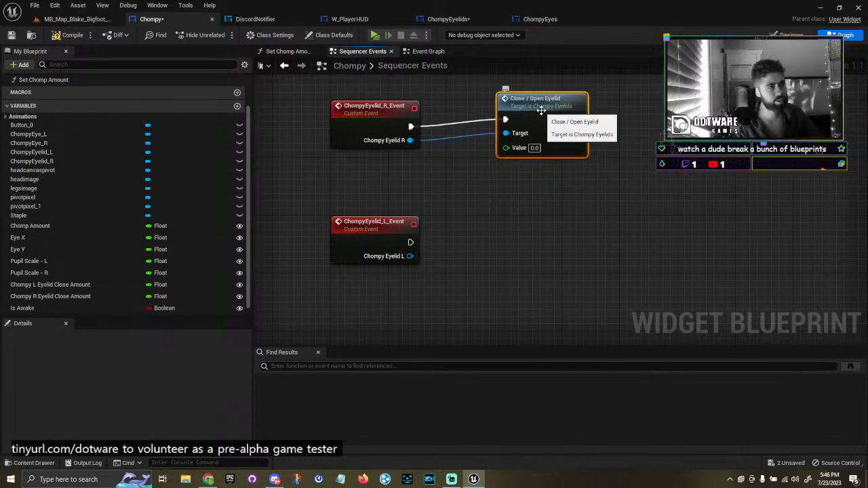
Duplicate the Close / Open Eyelid node for ChompyEyelid_L_Event, wire its execution and Chompy Eyelid L target, and align both calls.
key(ctrl+d)
drag(612, 128, 561, 246)
drag(413, 244, 513, 250)
drag(584, 249, 569, 241)
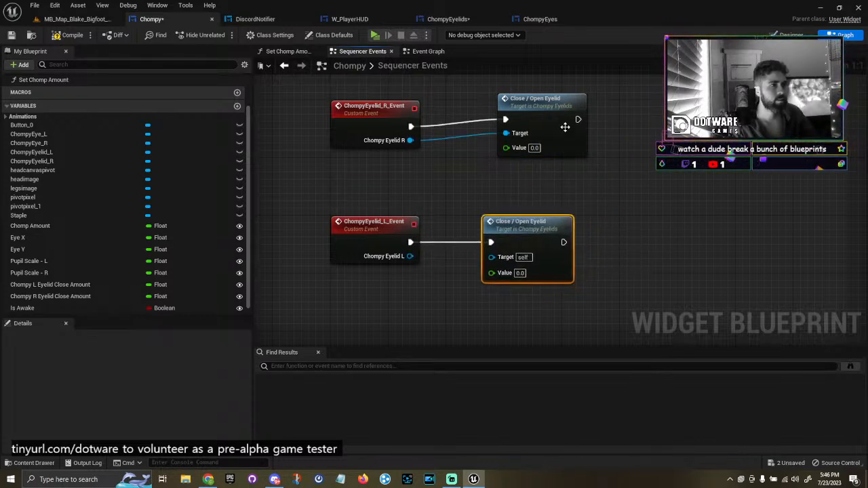
drag(564, 135, 549, 142)
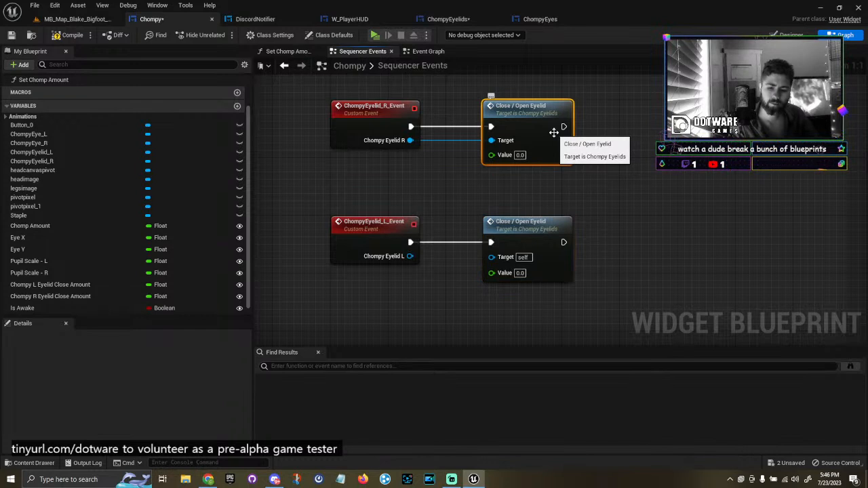
drag(409, 256, 492, 257)
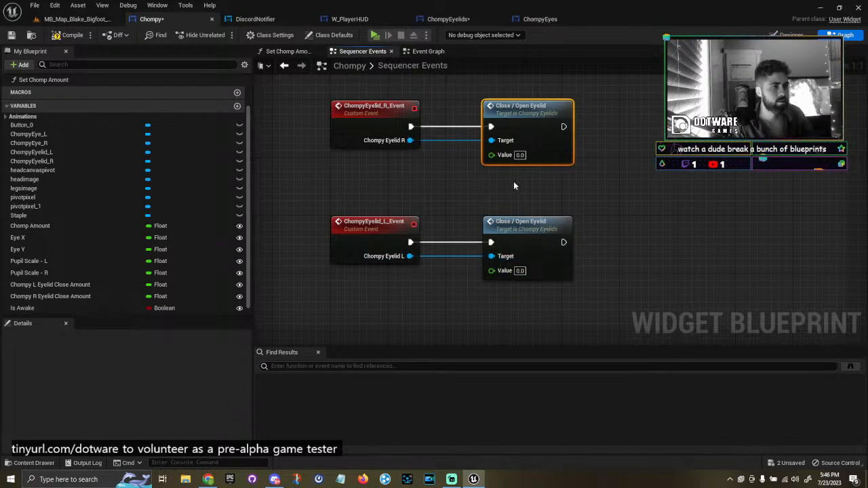
Set the Value of both Close / Open Eyelid nodes to 1.1.
right_drag(514, 182, 514, 208)
click(518, 212)
right_drag(451, 219, 434, 206)
click(361, 120)
click(504, 122)
click(503, 169)
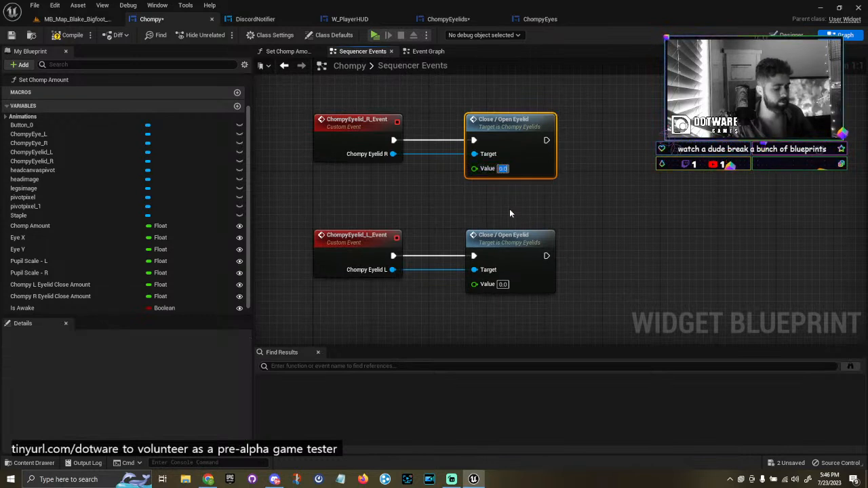
text(1)
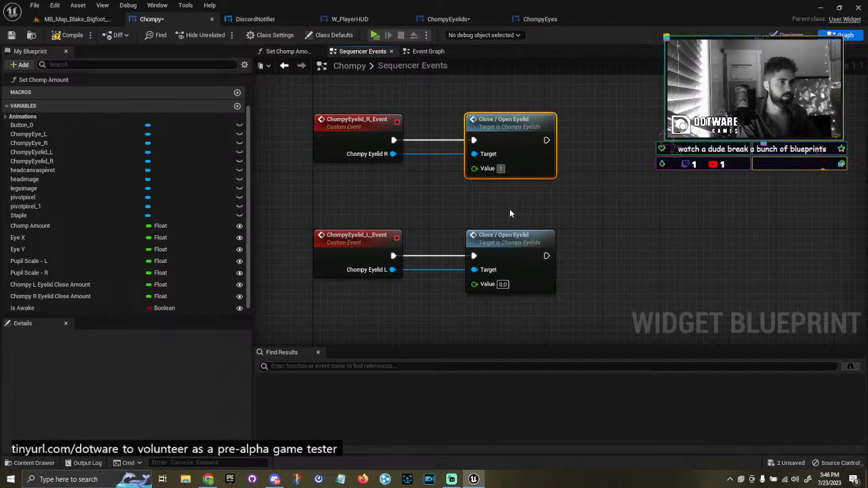
key(Return)
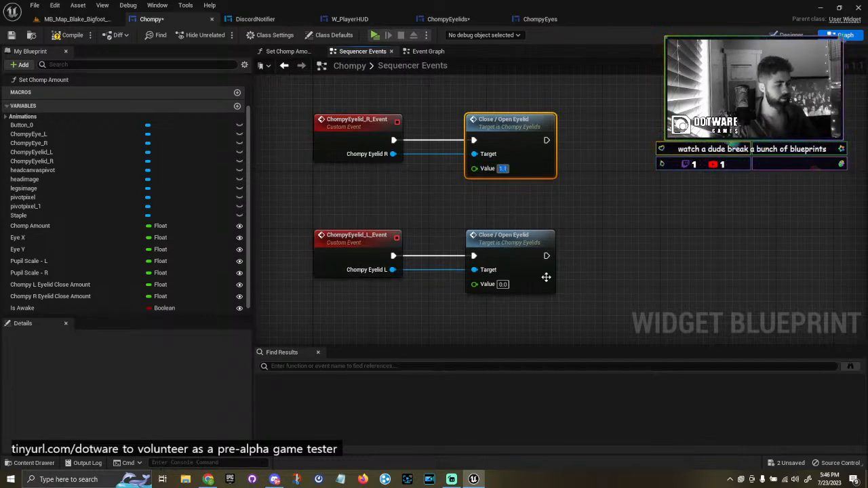
click(502, 285)
text(1.1)
click(624, 297)
right_drag(637, 291, 577, 302)
key(d)
click(545, 144)
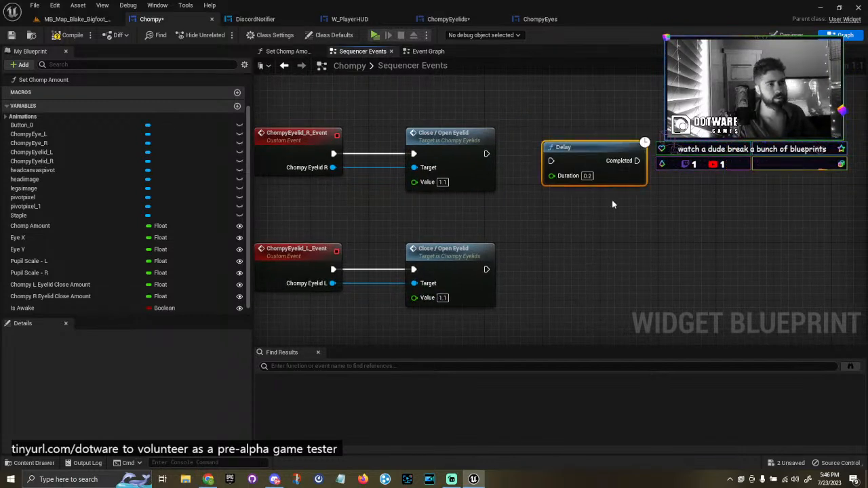
key(Delete)
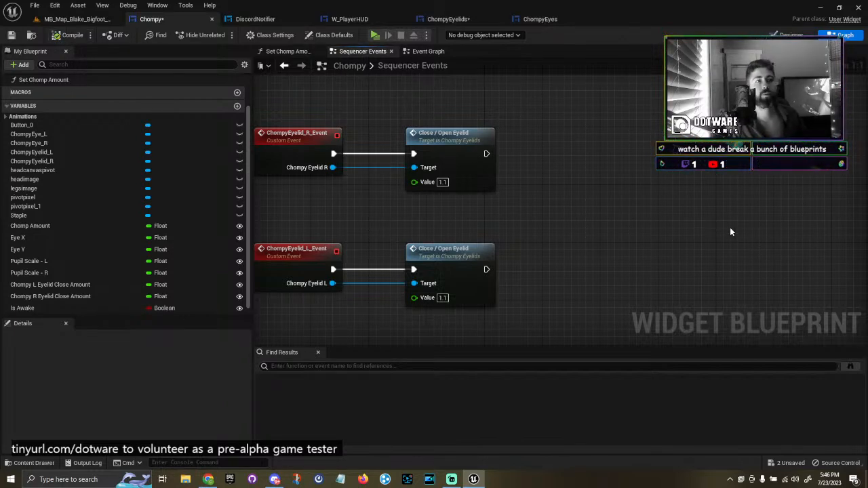
In the EyesIdleBlinking animation, add event keys at 0.50 to the ChompyEyelid_L and ChompyEyelid_R Events tracks.
click(802, 34)
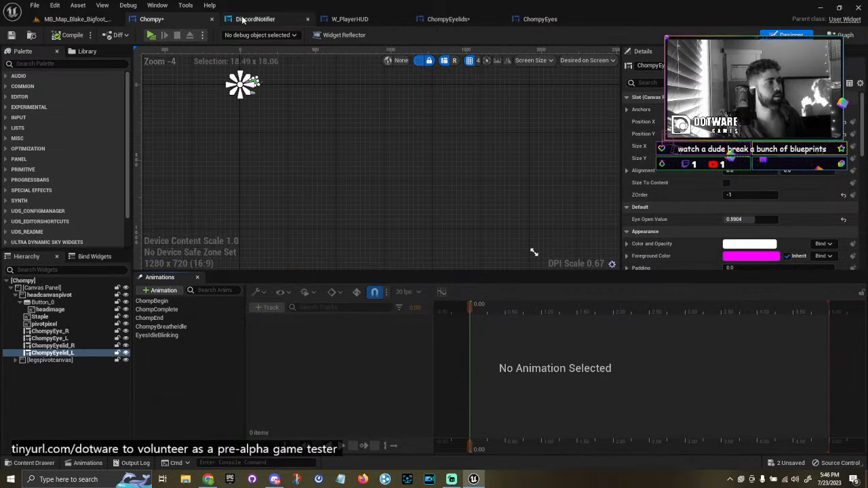
click(160, 336)
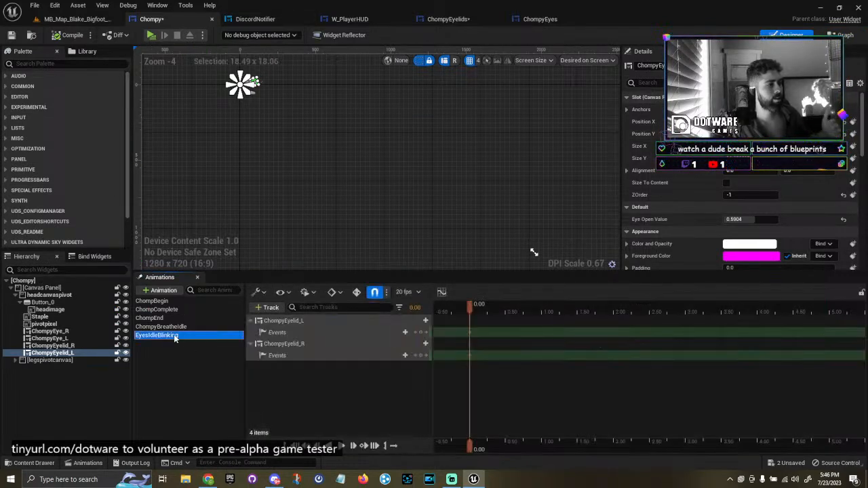
drag(470, 306, 505, 308)
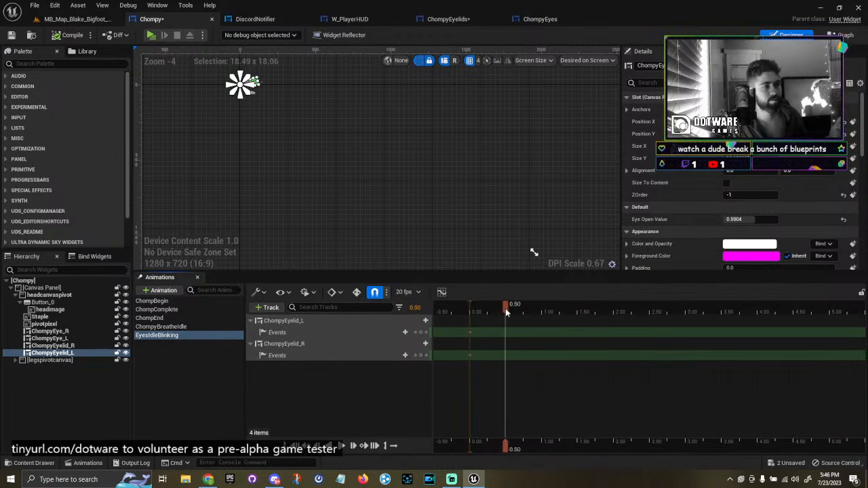
click(423, 332)
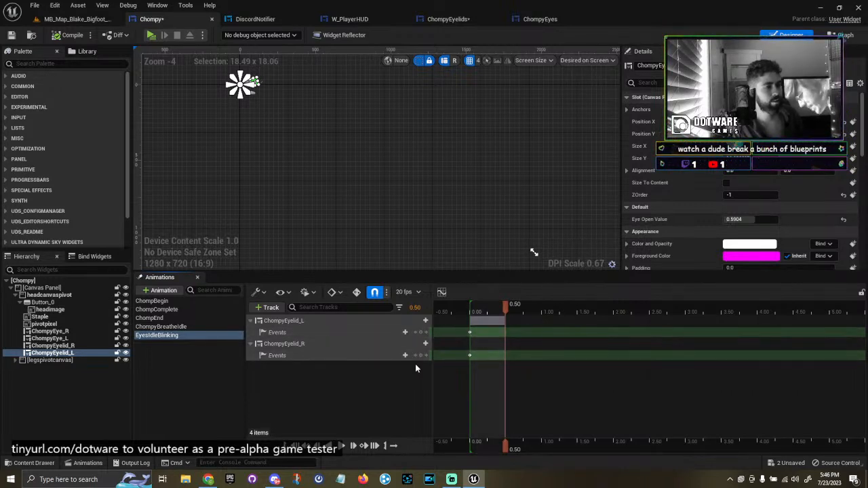
click(423, 355)
Bind the ChompyEyelid_L event key at 0.50 to a newly created endpoint.
right_click(506, 333)
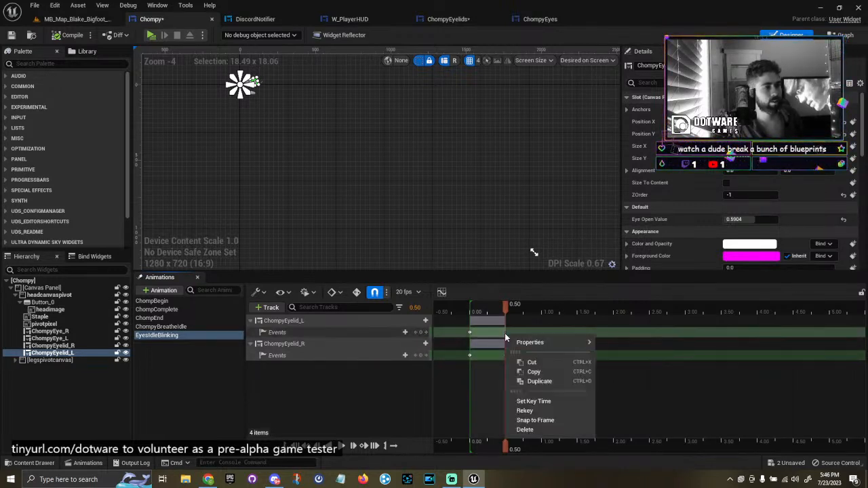
mouse_move(549, 343)
click(684, 372)
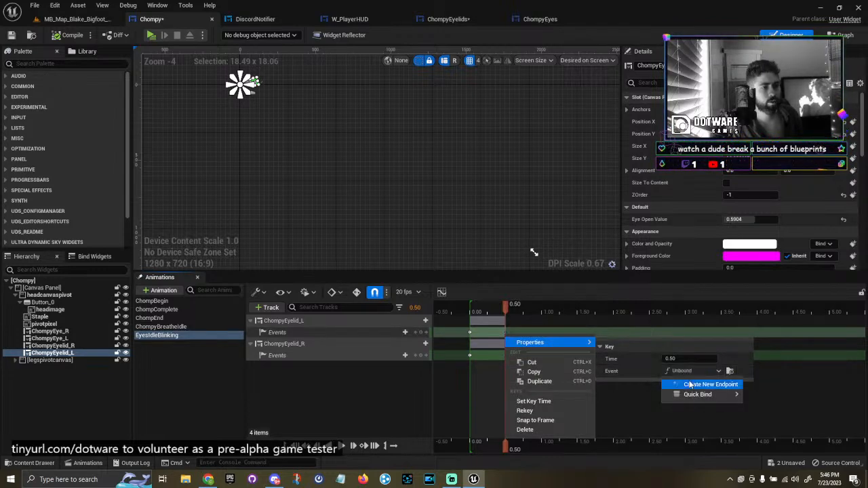
click(706, 385)
Reopen EyesIdleBlinking in the designer and bind the ChompyEyelid_R event key at 0.50 to a newly created endpoint.
click(788, 35)
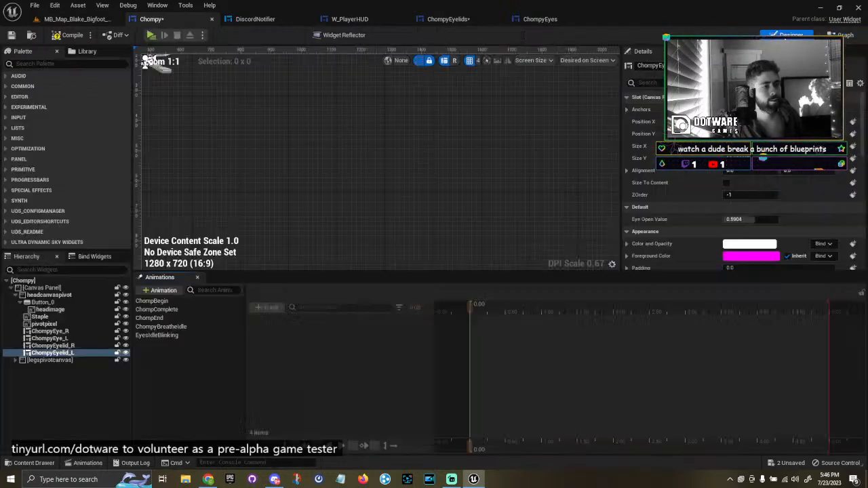
click(170, 338)
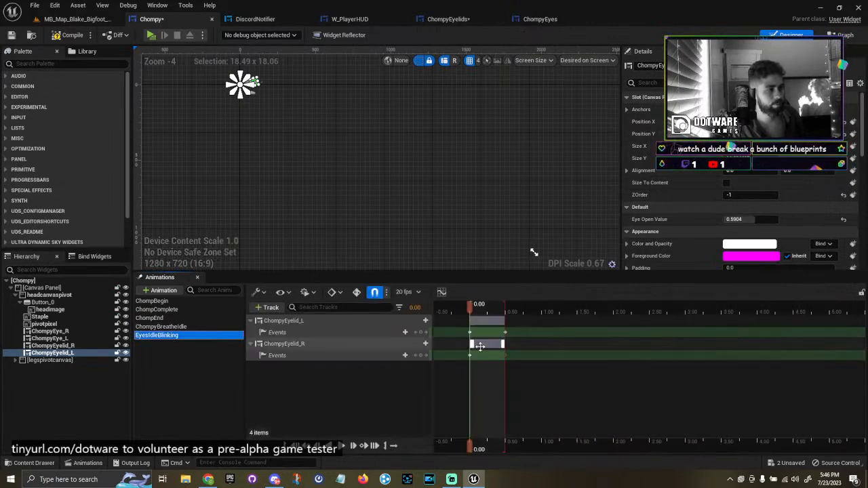
click(505, 356)
right_click(506, 355)
mouse_move(554, 363)
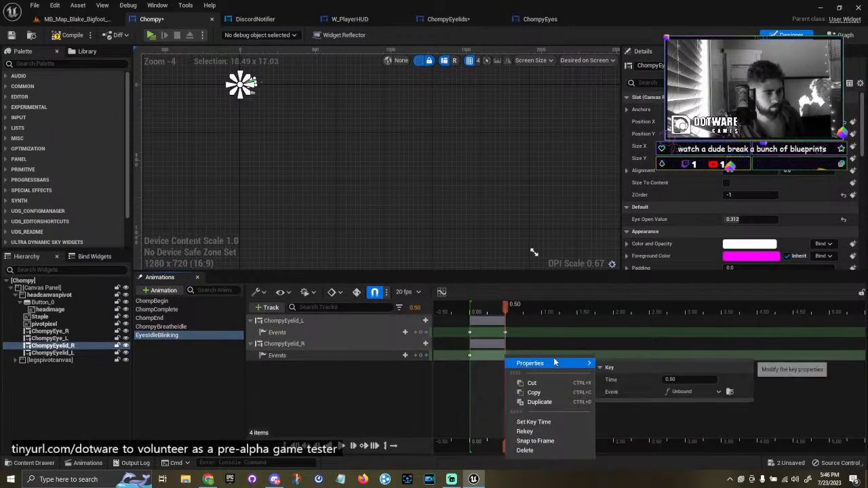
click(692, 392)
click(691, 406)
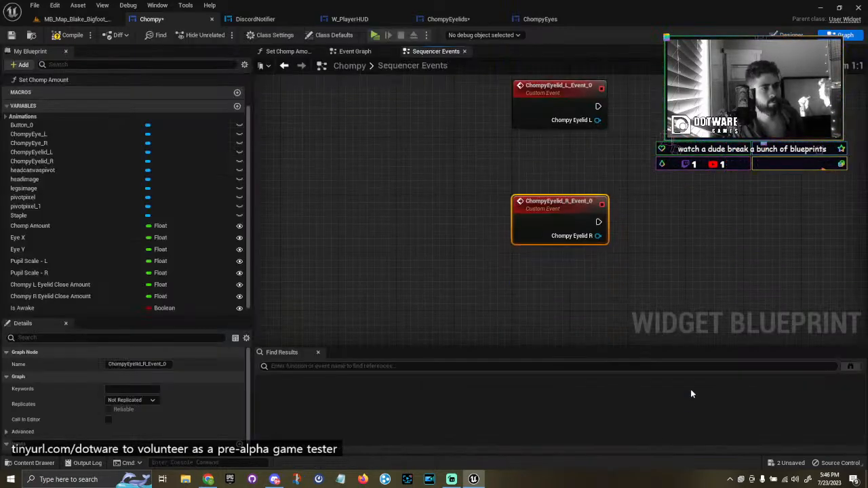
Copy the two existing Close / Open Eyelid nodes and place the copies beside ChompyEyelid_L_Event_0 and ChompyEyelid_R_Event_0.
right_drag(687, 84, 529, 344)
mouse_move(535, 291)
right_down()
mouse_move(530, 233)
mouse_move(539, 295)
right_up()
drag(598, 295, 556, 166)
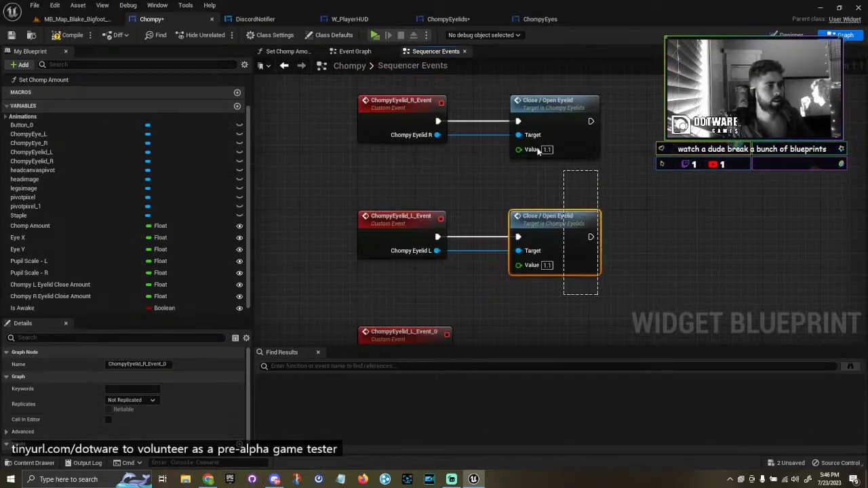
right_drag(555, 166, 513, 63)
key(ctrl+v)
right_drag(496, 245, 528, 183)
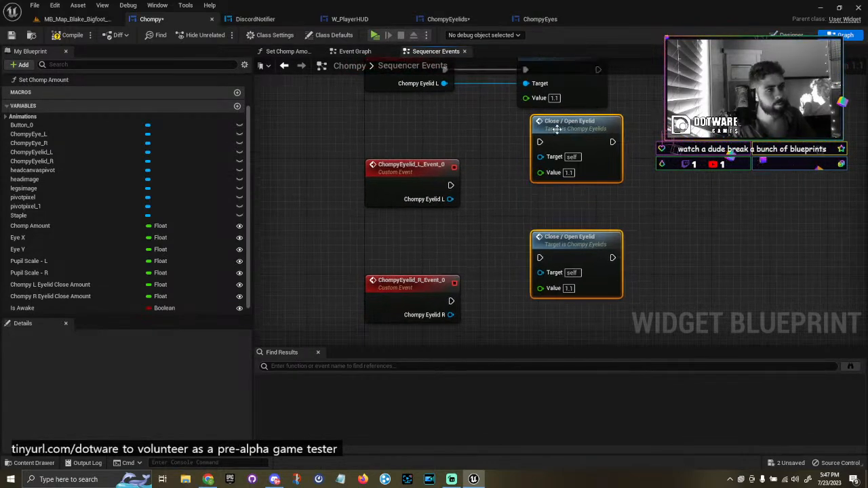
drag(554, 131, 547, 183)
Wire the execution of ChompyEyelid_L_Event_0 and ChompyEyelid_R_Event_0 into their Close / Open Eyelid copies and line up the nodes.
drag(450, 185, 554, 178)
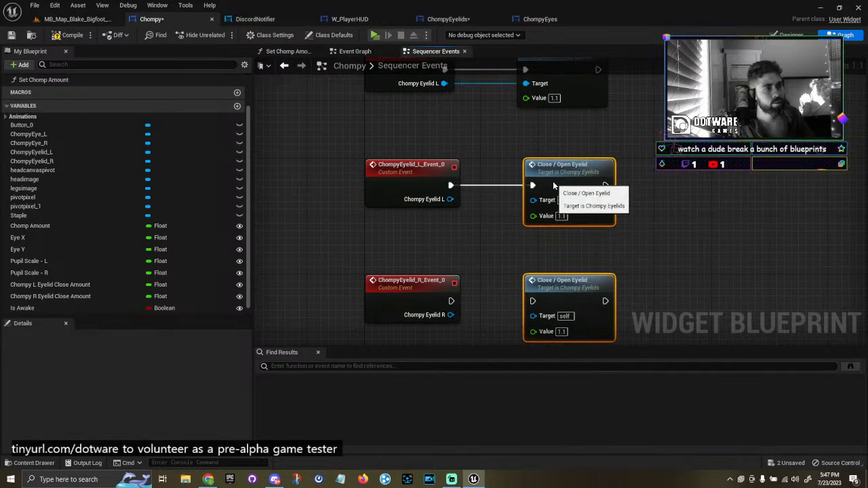
right_drag(571, 180, 554, 173)
drag(554, 163, 546, 158)
drag(433, 294, 507, 293)
Set the Value of both copied Close / Open Eyelid nodes to 0.
click(536, 207)
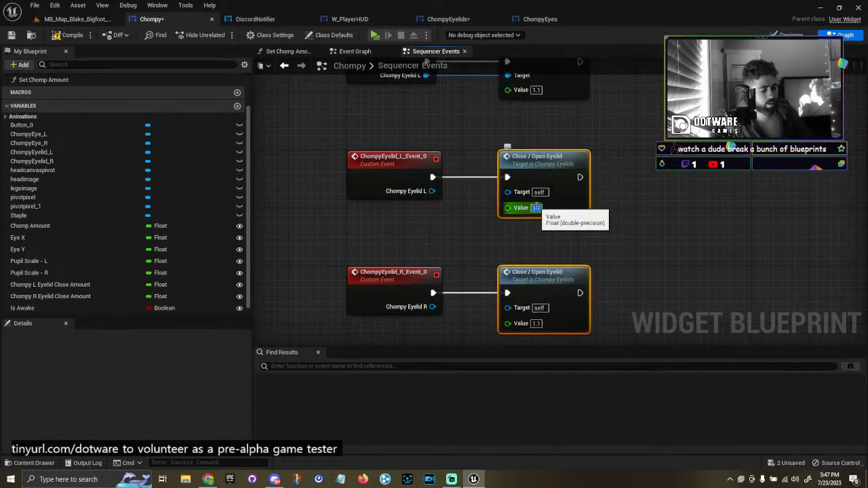
text(0)
click(536, 324)
text(0)
click(601, 268)
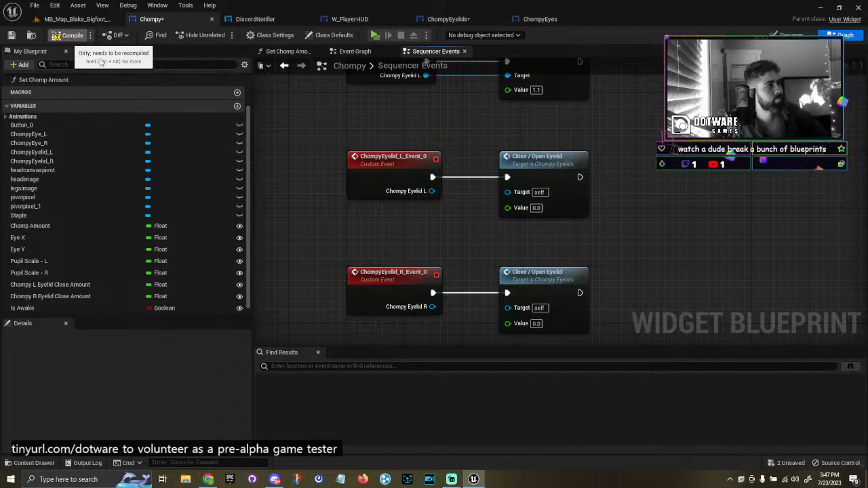
Connect the Chompy Eyelid L and Chompy Eyelid R outputs of the new events to the Targets of their Close / Open Eyelid calls.
click(789, 35)
right_drag(399, 191, 349, 177)
click(839, 34)
right_drag(487, 263, 464, 399)
right_drag(475, 287, 484, 165)
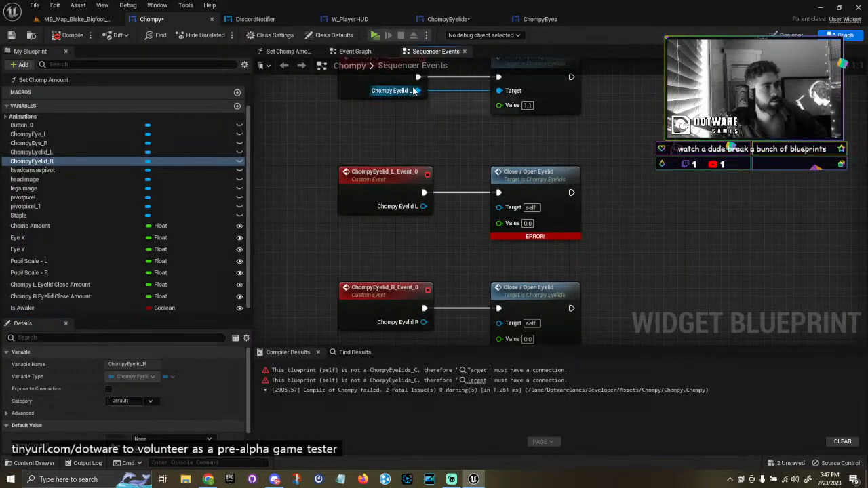
drag(423, 207, 502, 209)
right_drag(437, 276, 417, 219)
drag(404, 266, 489, 267)
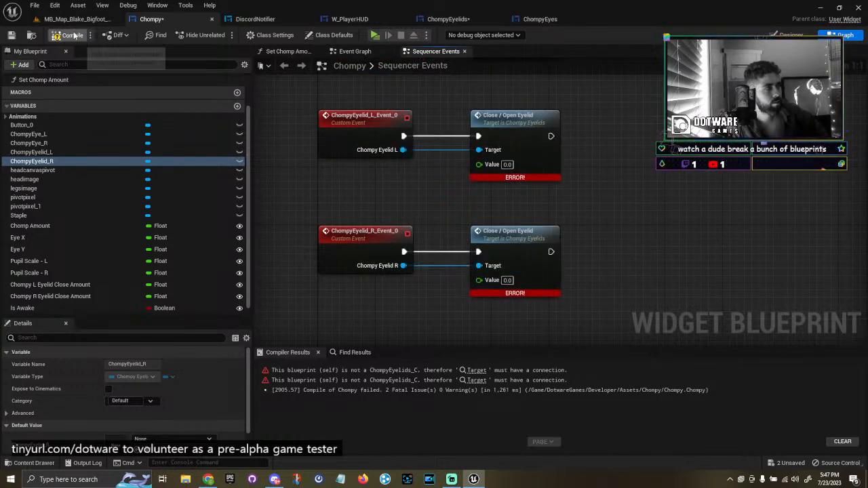
In Chompy's Event Graph, locate the Play Animation call for Chompy Breathe Idle that follows the Close / Open Eyelid calls.
click(352, 52)
scroll(392, 221, down, 3)
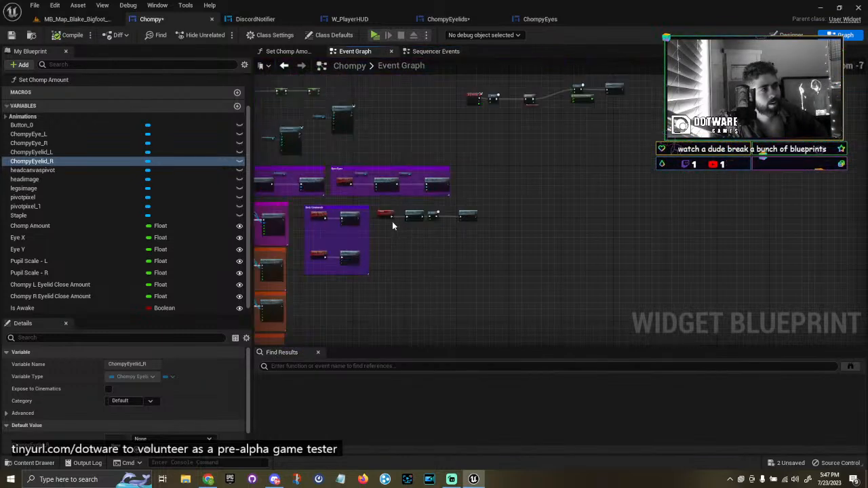
scroll(400, 231, up, 3)
right_drag(408, 245, 453, 270)
scroll(453, 270, down, 6)
right_drag(289, 101, 389, 341)
scroll(358, 212, up, 5)
scroll(429, 286, down, 4)
right_drag(430, 287, 191, 201)
scroll(641, 189, up, 3)
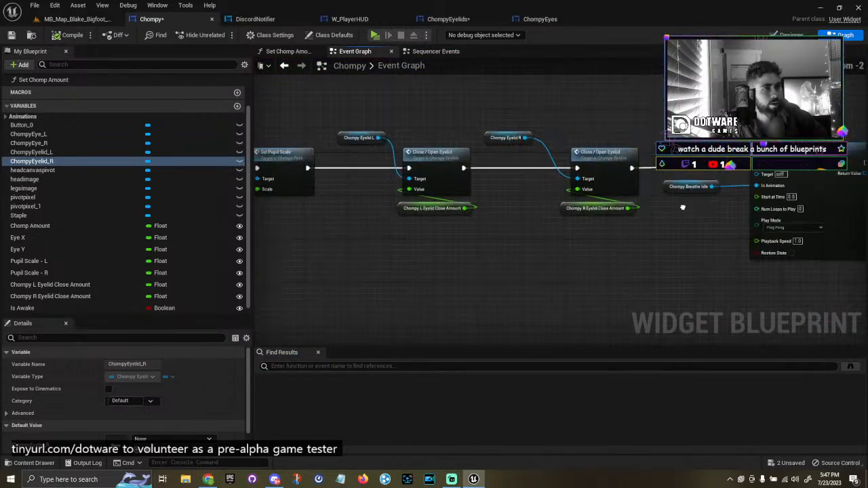
right_drag(688, 215, 416, 219)
Duplicate the Play Animation node with its Chompy Breathe Idle input and wire the copy's execution after the original.
drag(582, 146, 582, 152)
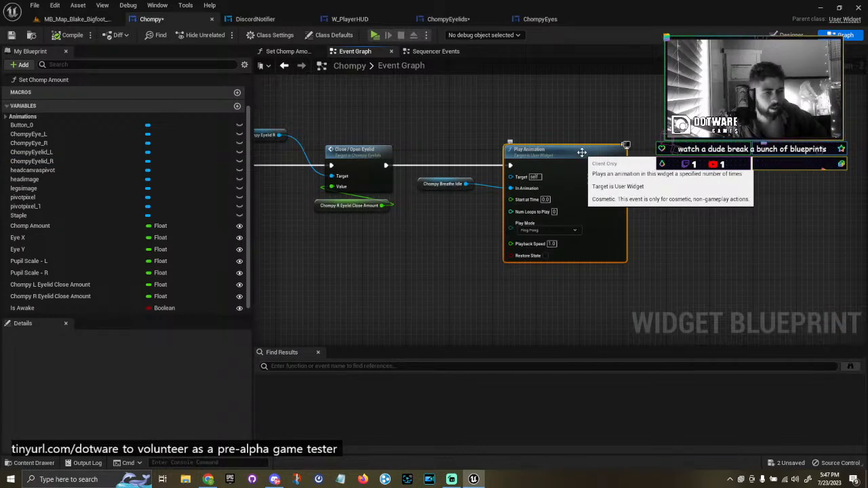
right_drag(707, 201, 667, 204)
drag(405, 170, 562, 288)
right_drag(626, 212, 512, 211)
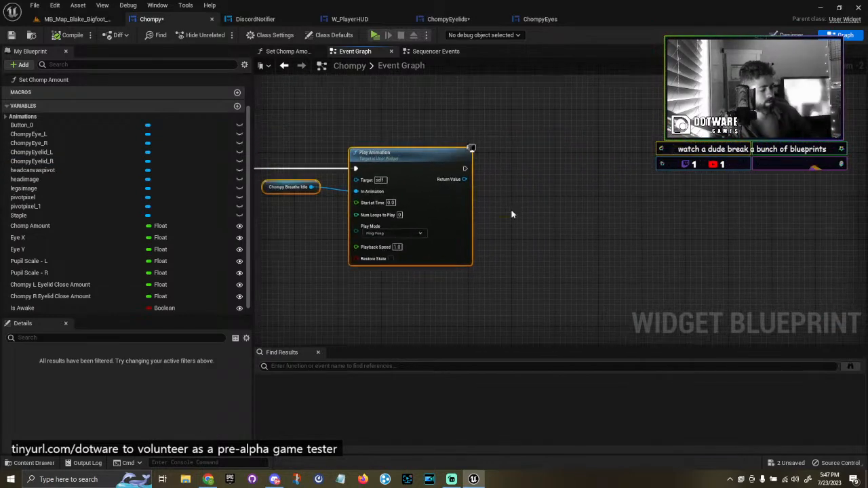
key(ctrl+v)
click(163, 20)
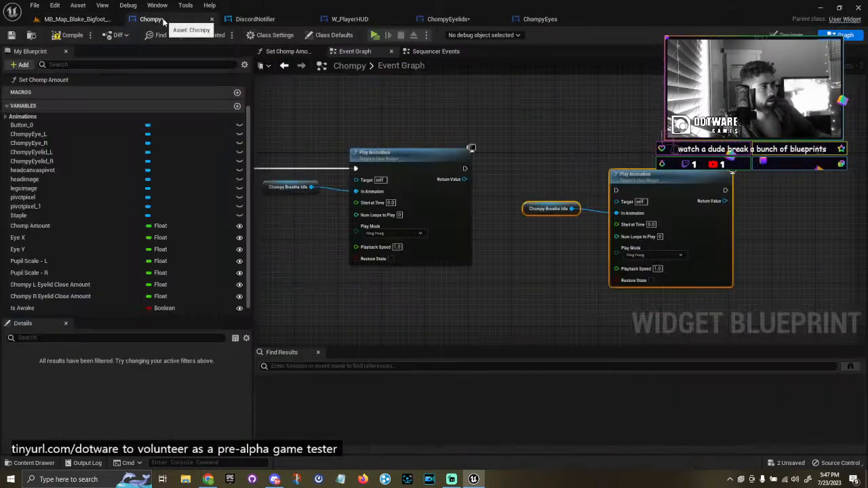
drag(466, 168, 635, 165)
Replace the duplicated Play Animation's In Animation input with the EyesIdleBlinking animation variable.
click(536, 187)
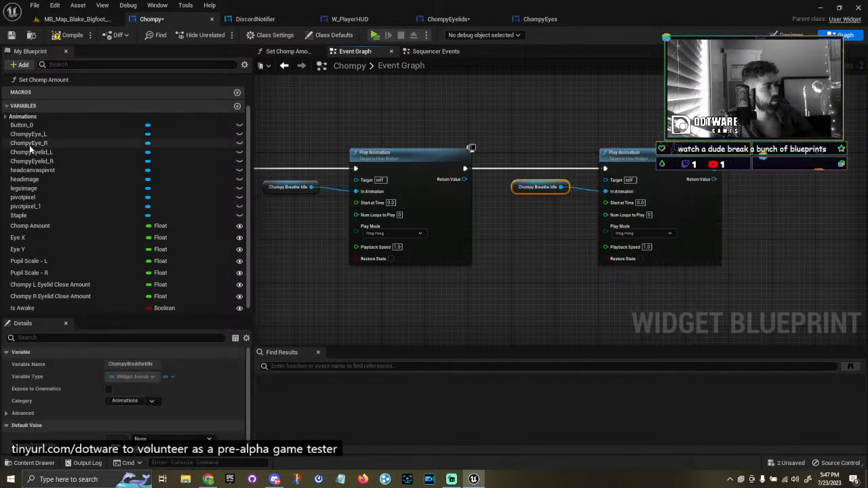
click(58, 65)
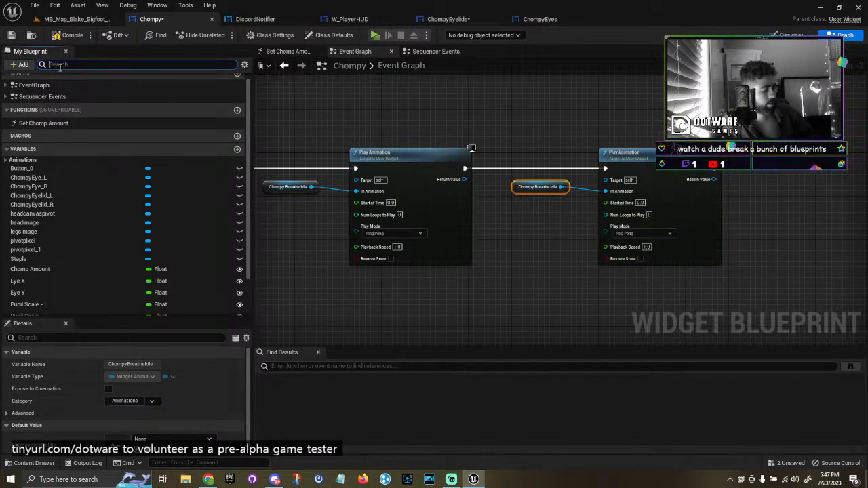
text(bli)
drag(48, 161, 510, 189)
Review the event chain and the start time, loop and play mode settings of the Eyes Idle Blinking Play Animation node.
scroll(475, 197, down, 6)
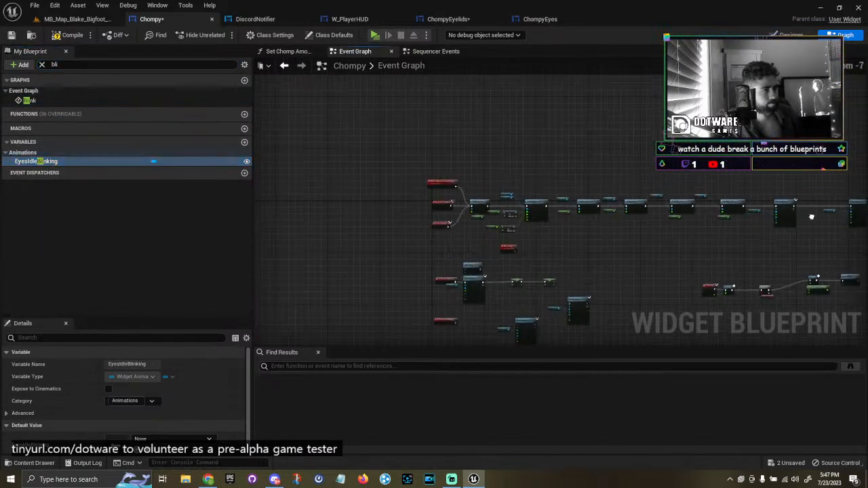
scroll(458, 202, up, 7)
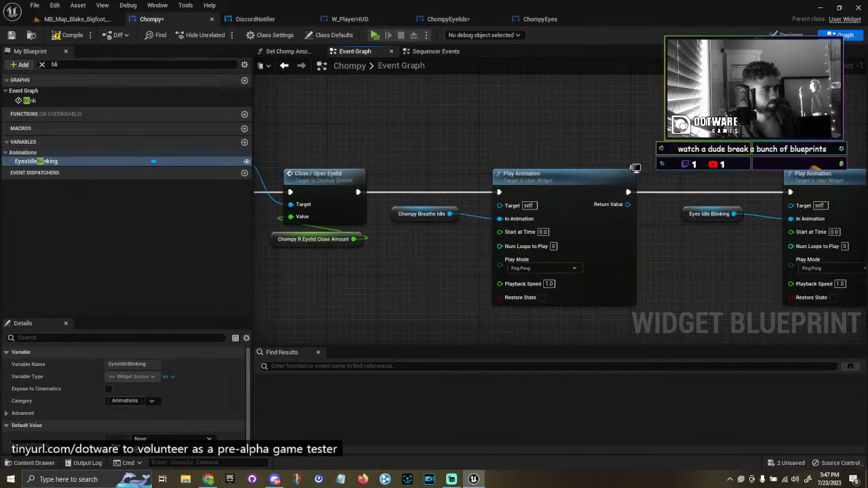
right_drag(531, 266, 243, 246)
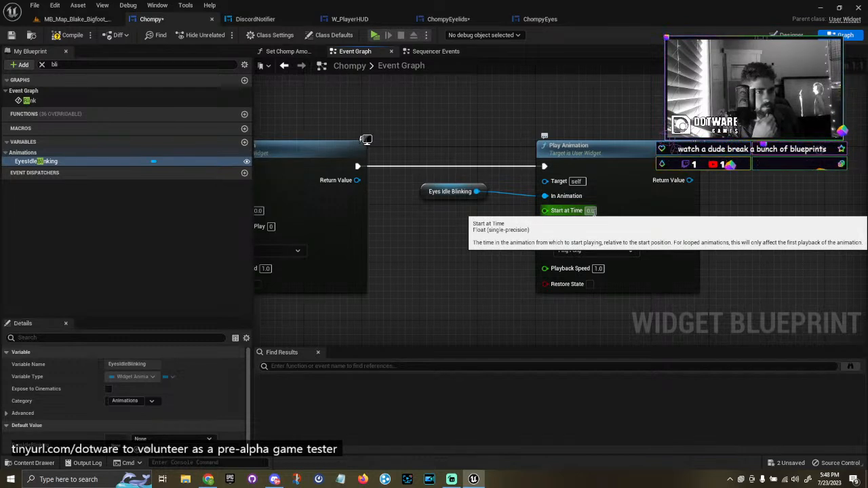
click(625, 284)
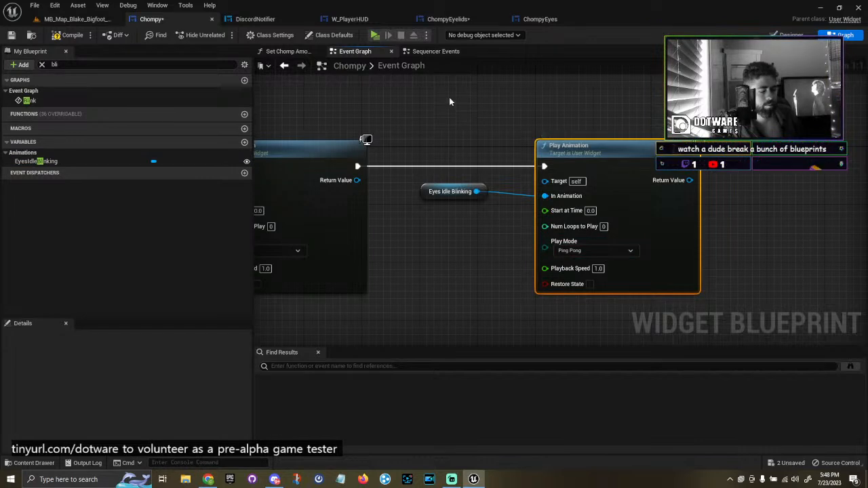
click(453, 114)
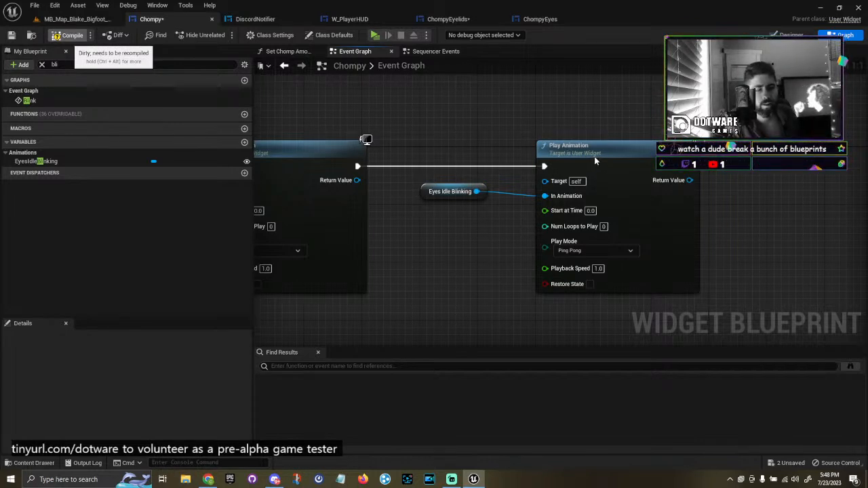
Save all modified assets and switch to the level map to check Chompy in the Discord Notifier.
click(791, 35)
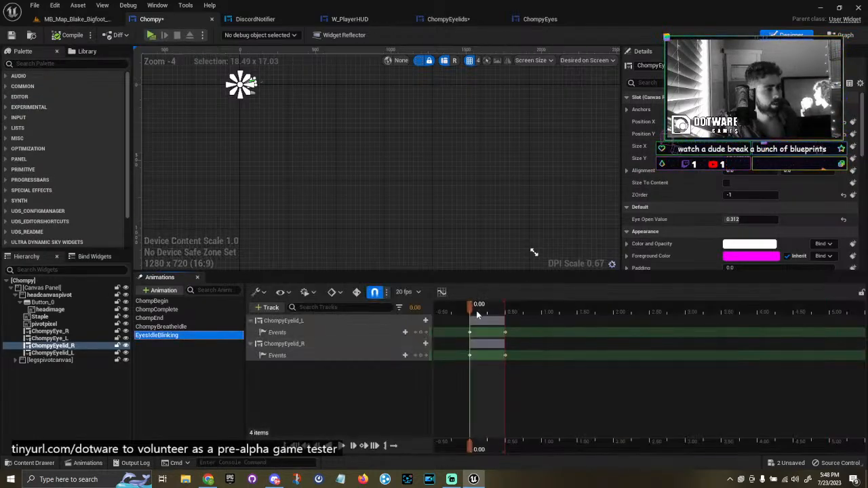
key(ctrl+shift+s)
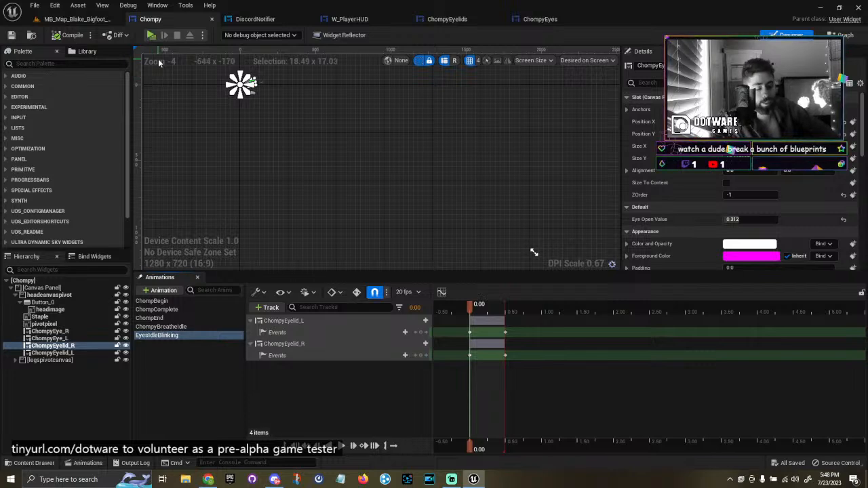
click(68, 20)
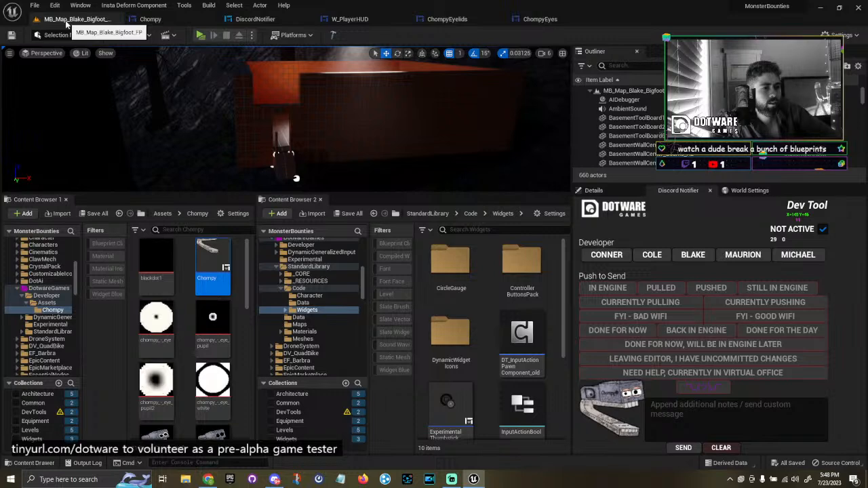
Inspect the DiscordNotifier widget's layout and graph, and return to Chompy's designer for a close view of the eyelids.
click(251, 19)
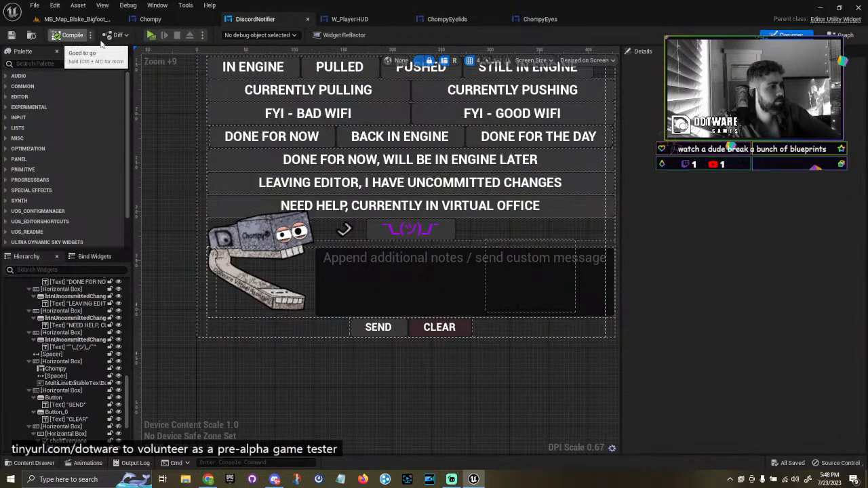
click(844, 35)
scroll(369, 171, down, 2)
click(153, 19)
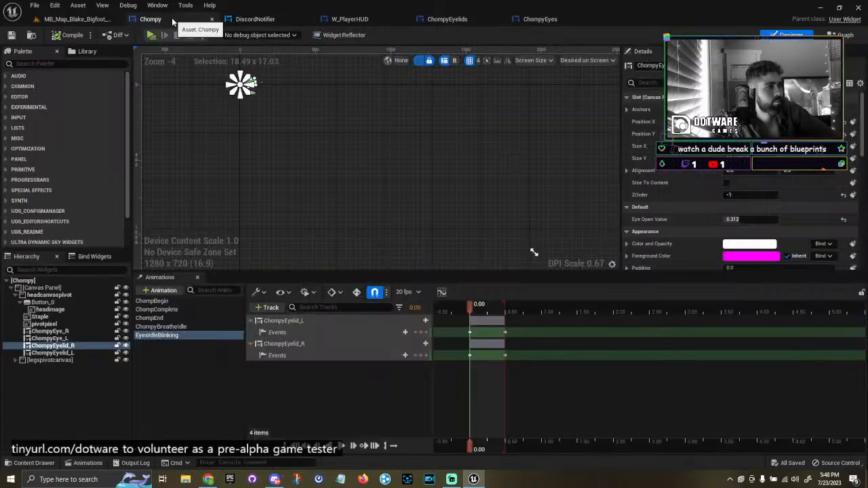
scroll(259, 217, up, 5)
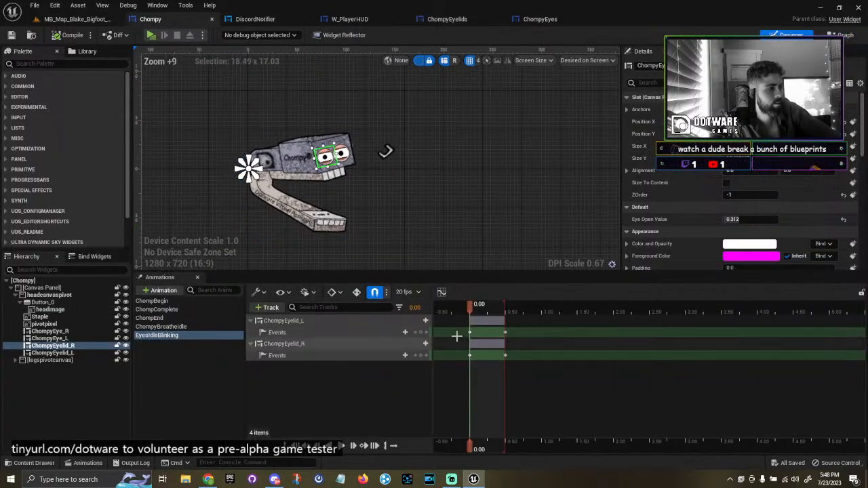
drag(475, 309, 508, 309)
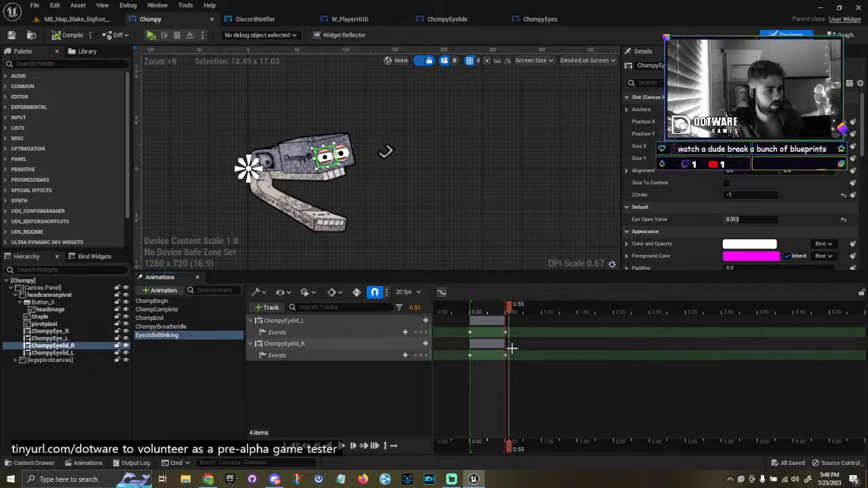
scroll(509, 346, up, 5)
drag(509, 346, 488, 348)
right_drag(489, 355, 659, 378)
drag(575, 371, 546, 321)
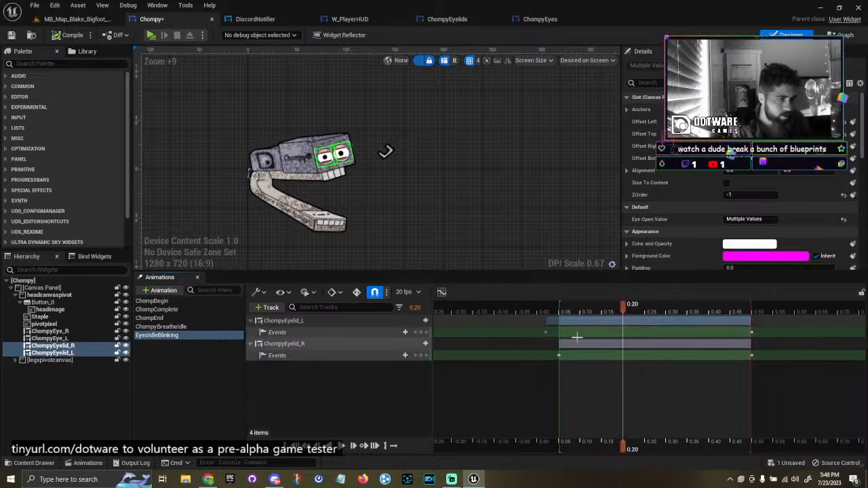
key(ctrl+z)
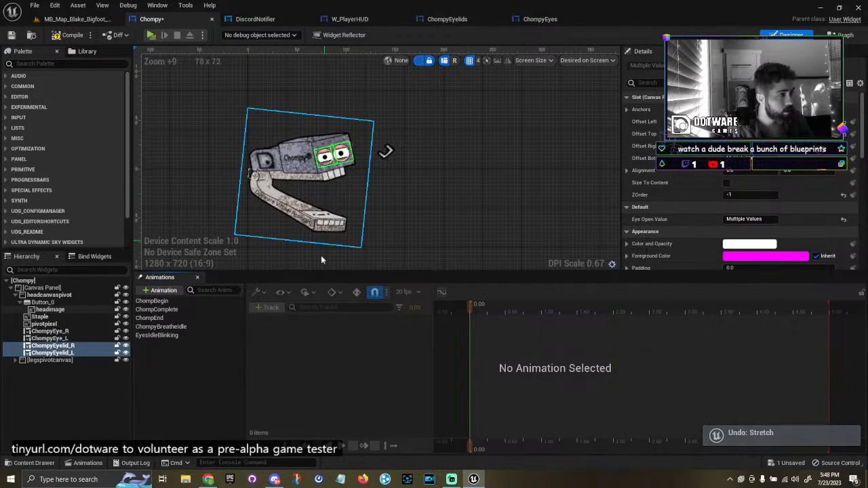
click(201, 336)
key(ctrl+z)
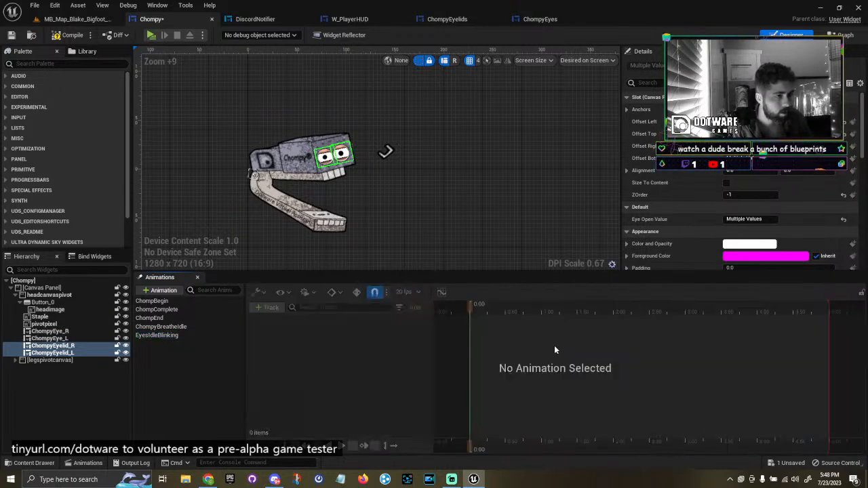
key(ctrl+z)
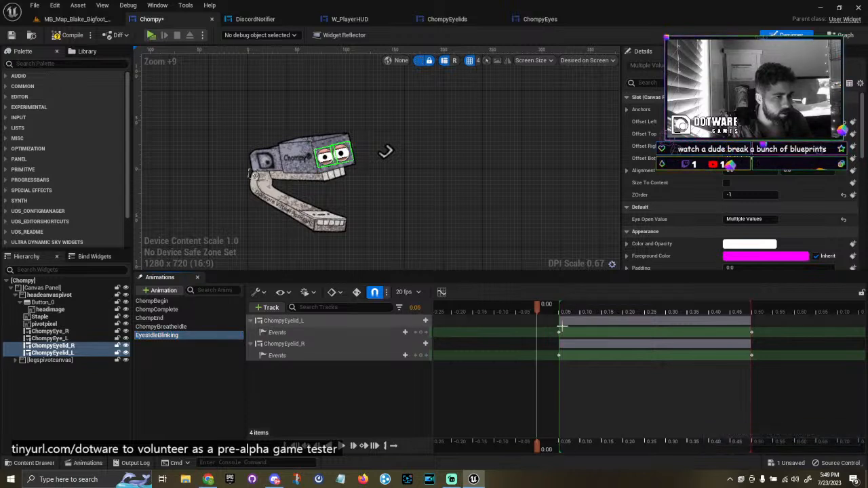
Move the closing event keys on both eyelid tracks to 0.45 and the opening event keys to 0.10.
mouse_move(560, 320)
mouse_down()
mouse_move(521, 321)
mouse_move(548, 320)
mouse_move(560, 332)
mouse_up()
click(678, 348)
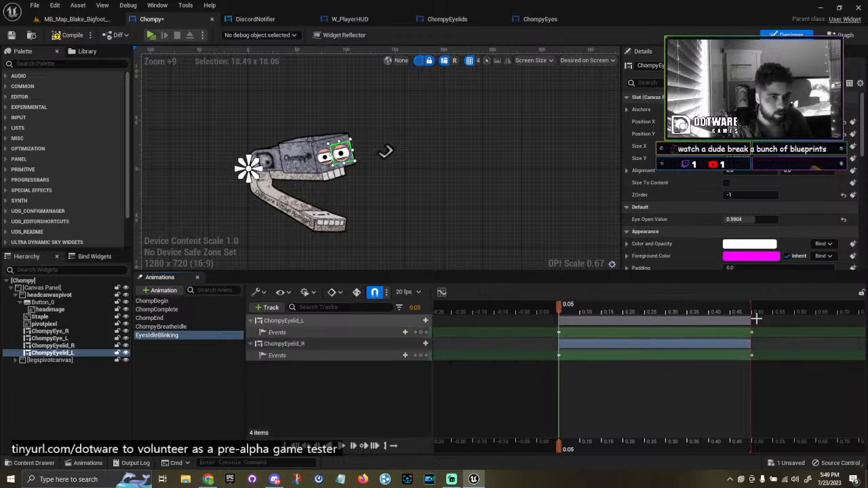
drag(768, 357, 730, 333)
key(Left)
key(Right)
mouse_move(555, 321)
mouse_down()
mouse_move(544, 330)
mouse_move(570, 368)
mouse_move(563, 356)
mouse_move(580, 356)
mouse_up()
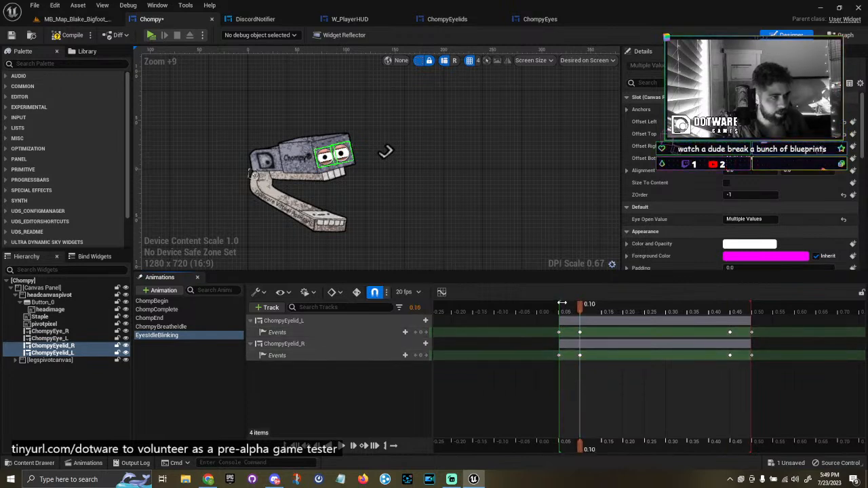
Inspect the key properties, including event and Call In Editor, of the 0.10 keys on both eyelid event tracks.
right_click(580, 333)
mouse_move(630, 345)
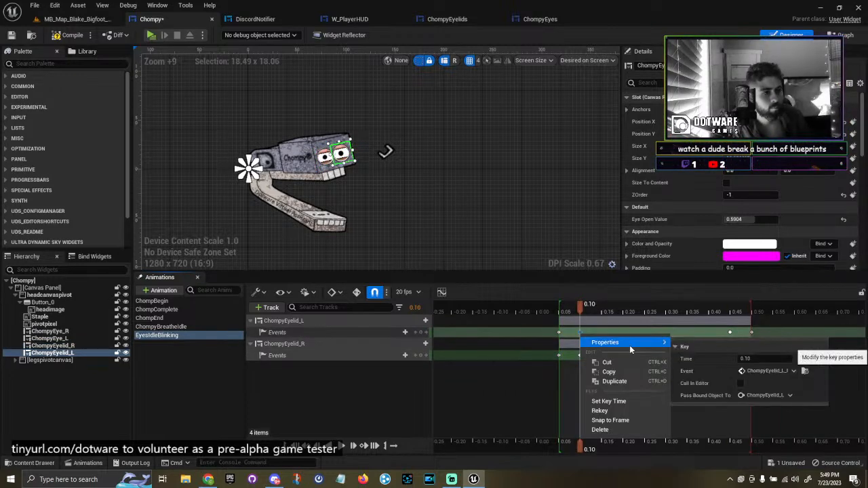
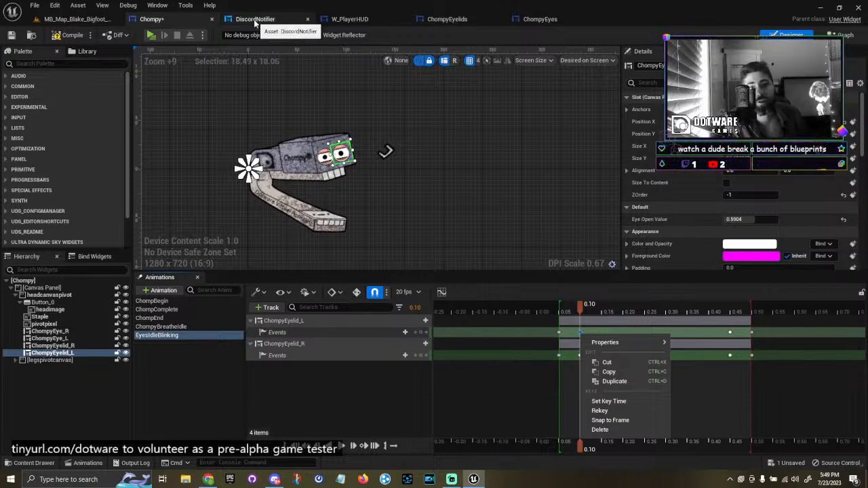
click(545, 362)
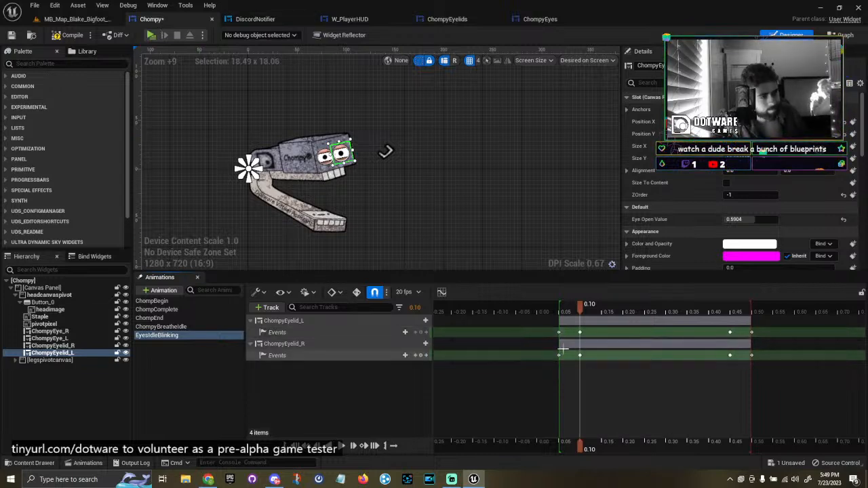
click(580, 354)
right_click(580, 354)
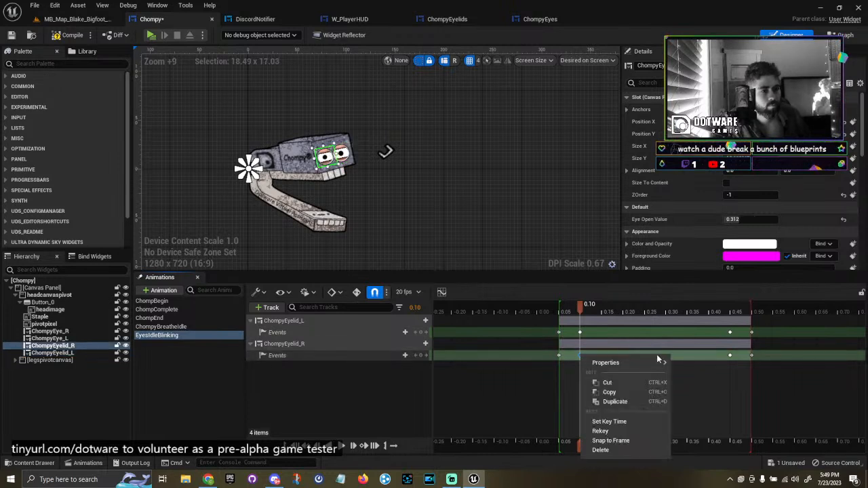
mouse_move(658, 363)
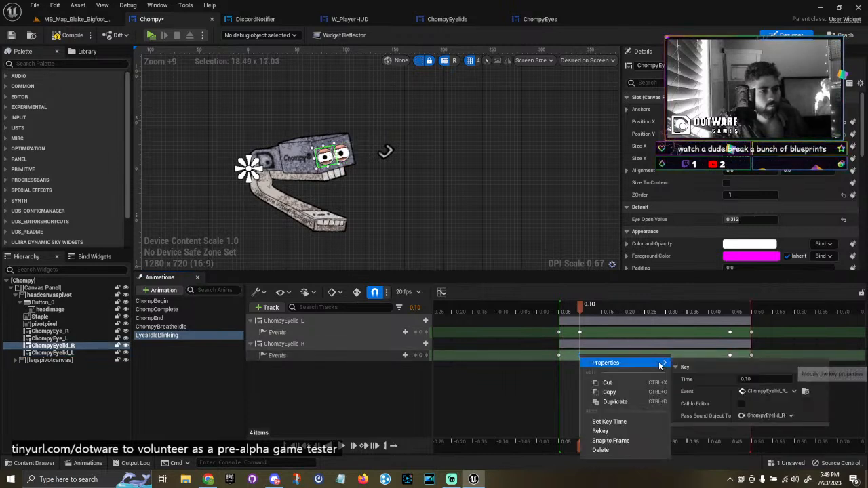
click(706, 342)
Inspect the event and Call In Editor properties of the 0.45 keys on both eyelid event tracks.
click(729, 334)
right_click(729, 334)
mouse_move(749, 343)
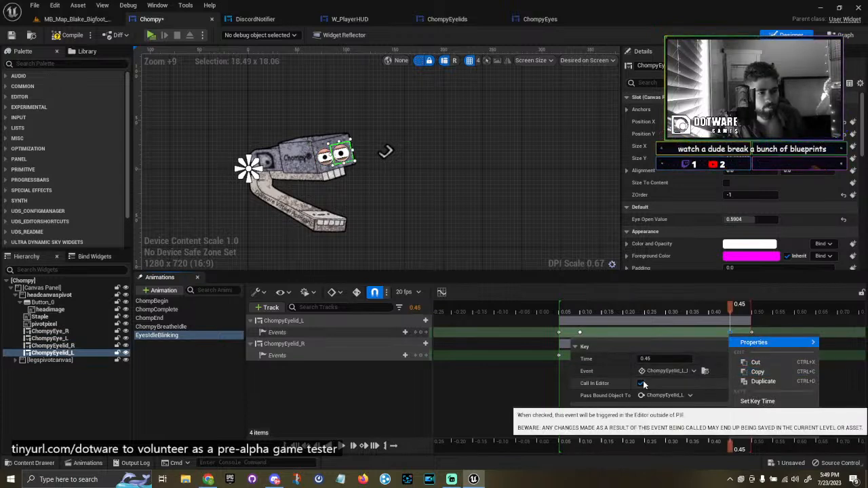
click(667, 337)
right_click(730, 355)
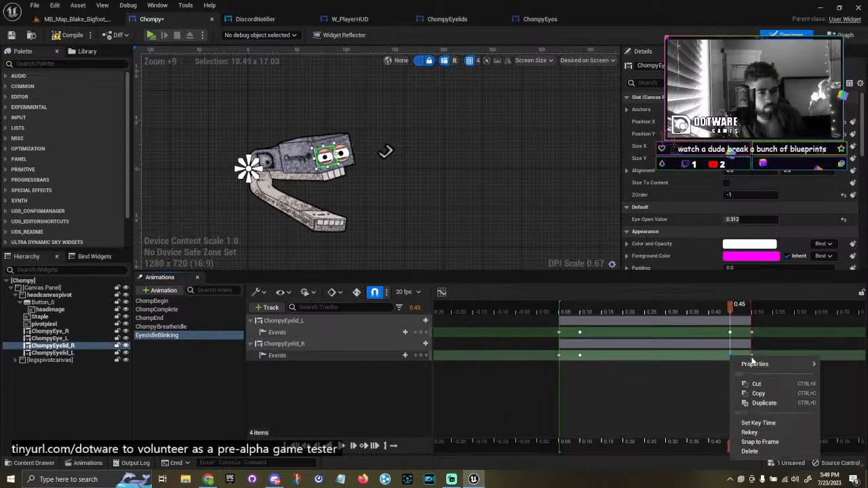
mouse_move(756, 364)
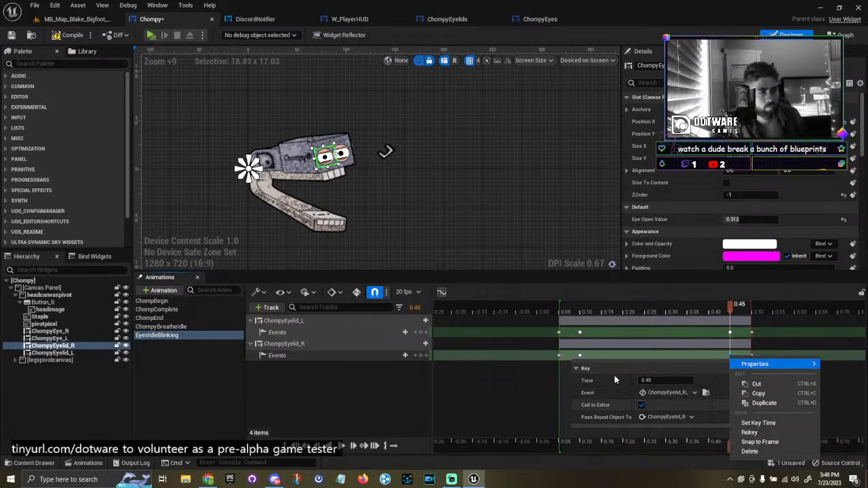
Compile and save the Chompy widget, check Chompy in the level map's Discord Notifier, and return to its designer.
click(68, 42)
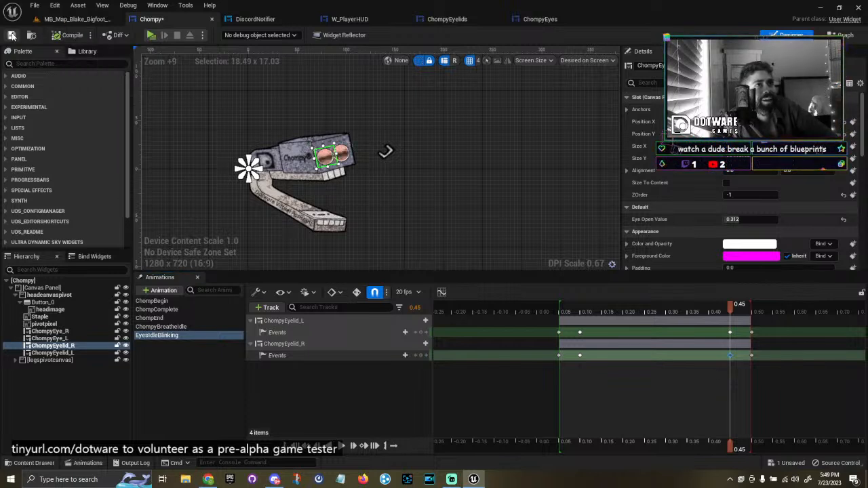
click(11, 36)
click(75, 19)
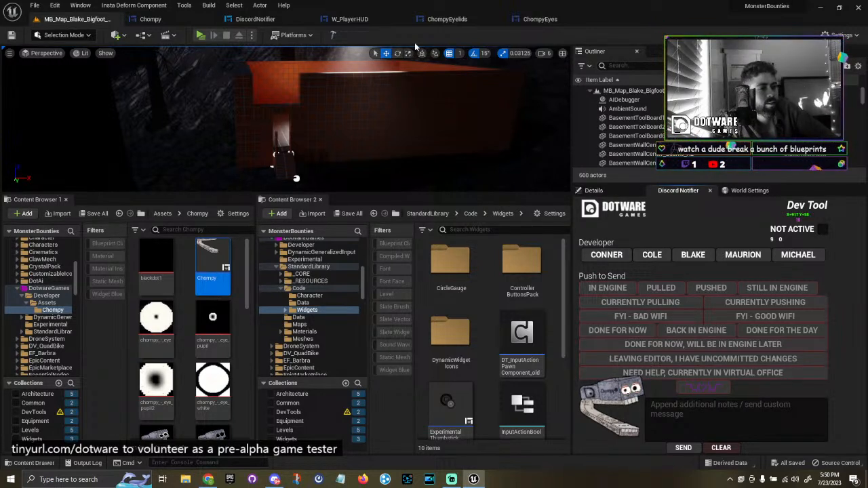
click(535, 21)
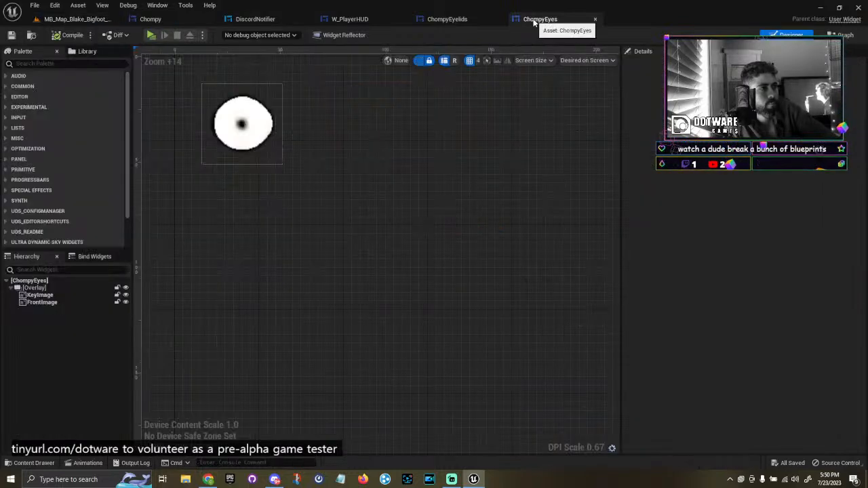
click(258, 19)
click(182, 22)
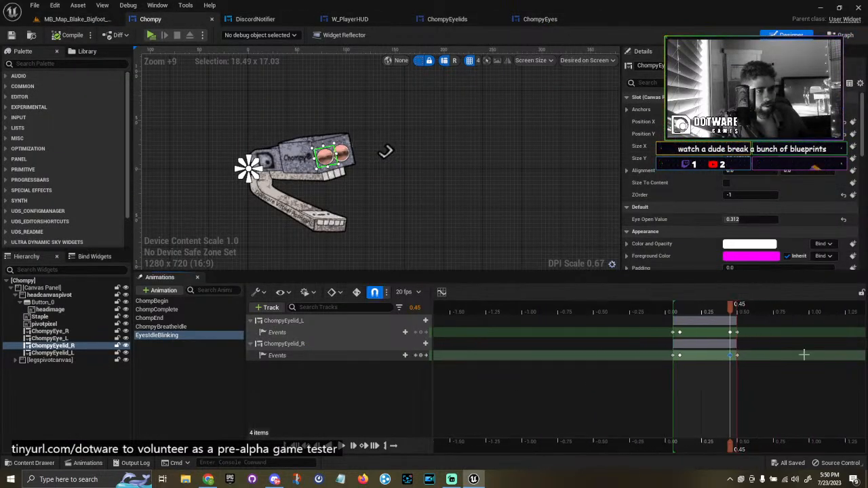
Try to extend the EyesIdleBlinking playback end past 0.50 directly on the timeline.
scroll(553, 352, down, 3)
drag(585, 309, 665, 307)
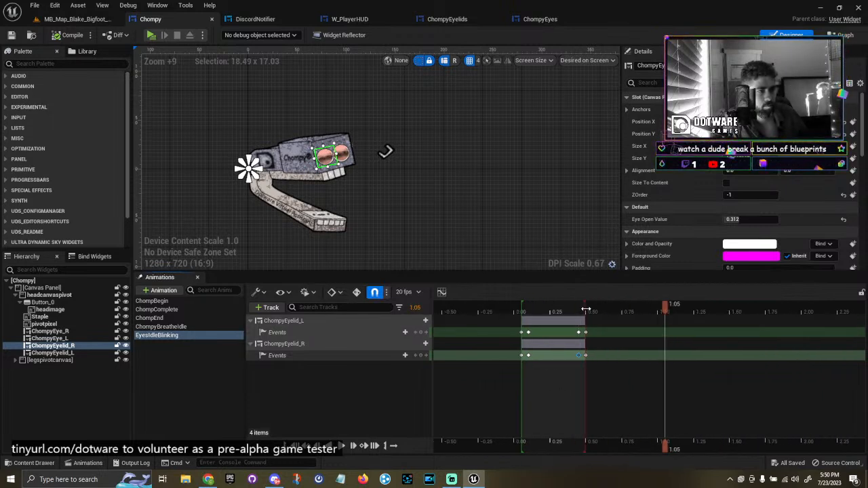
mouse_move(416, 306)
mouse_down()
mouse_move(427, 308)
mouse_move(417, 308)
mouse_up()
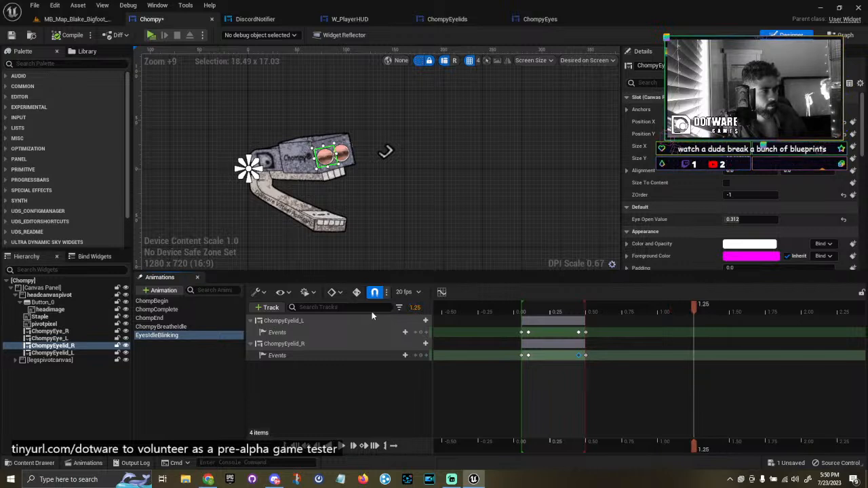
click(312, 317)
click(589, 309)
click(559, 310)
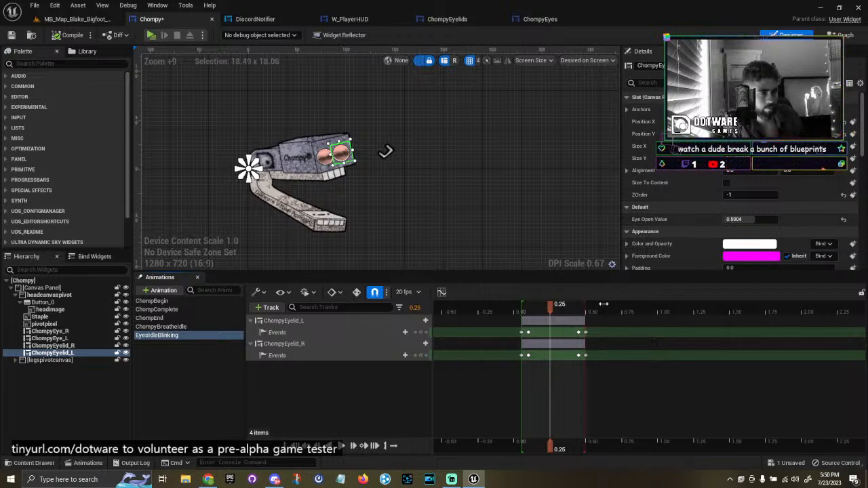
click(593, 334)
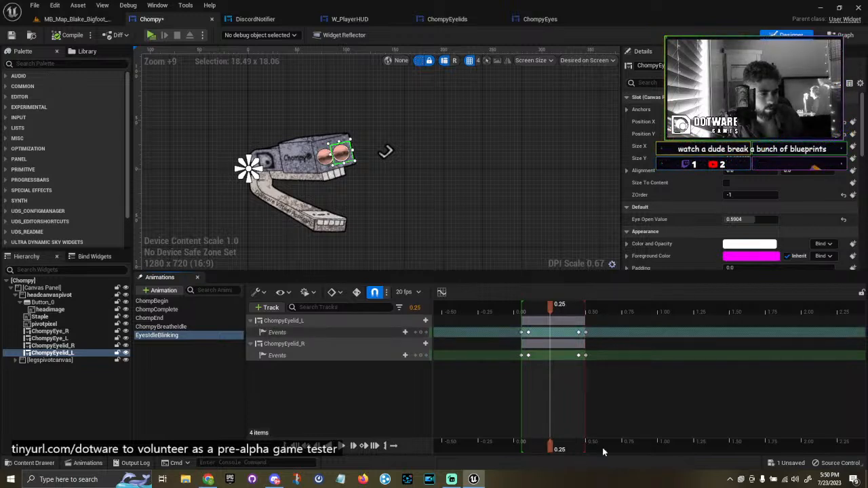
Try a selection end at 0.95 and a later playback end time, undo the playback range change, and reopen EyesIdleBlinking.
click(655, 308)
right_click(655, 308)
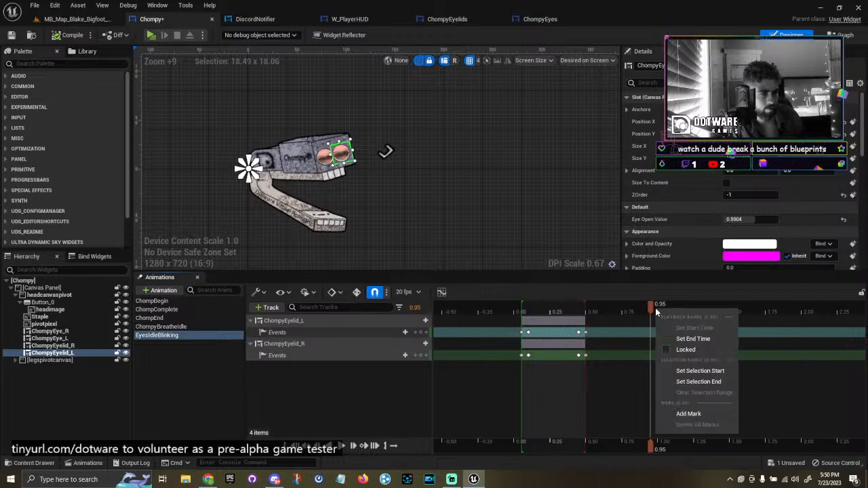
click(699, 381)
right_drag(678, 380, 618, 380)
click(694, 309)
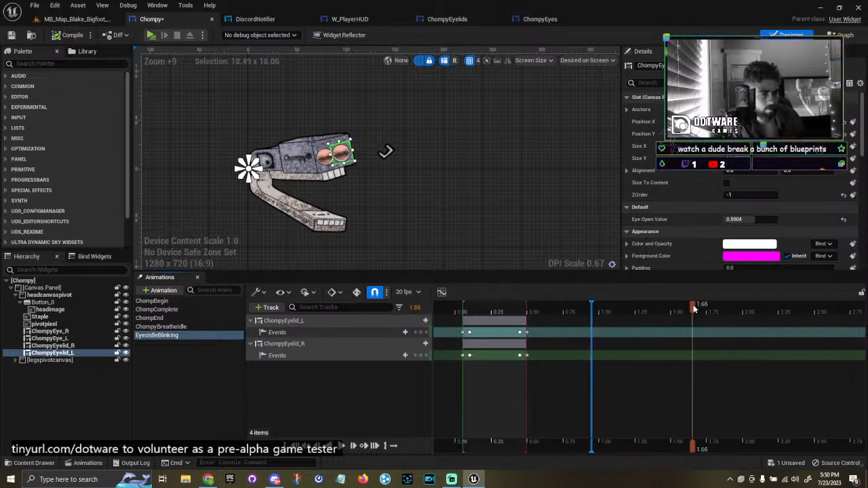
right_click(658, 308)
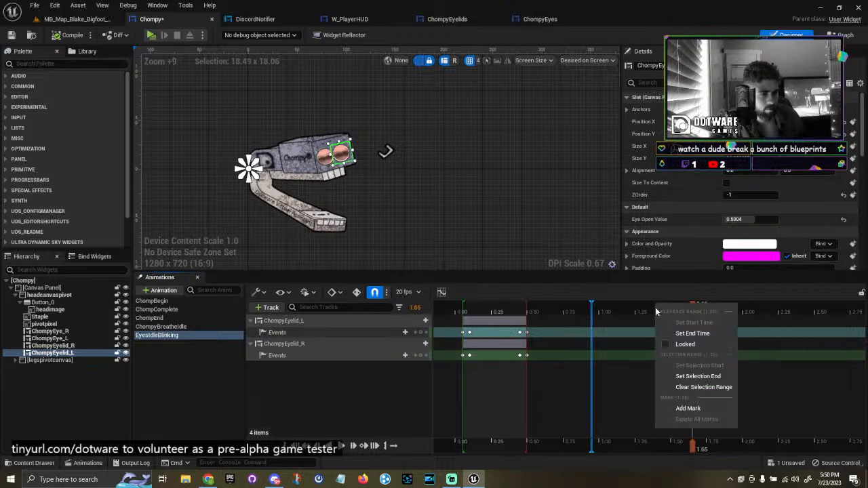
click(687, 333)
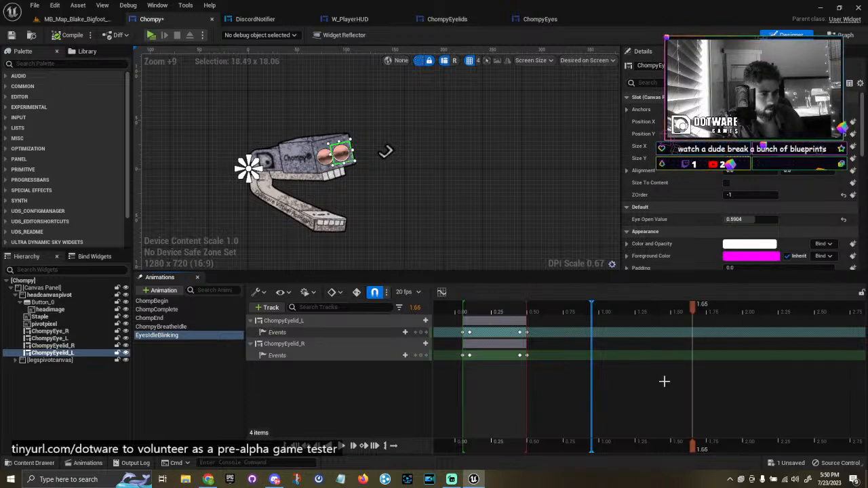
click(664, 382)
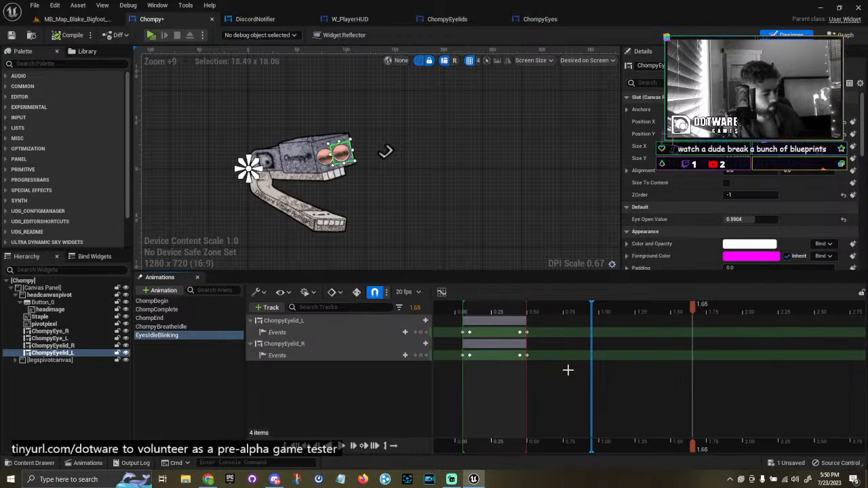
key(ctrl+z)
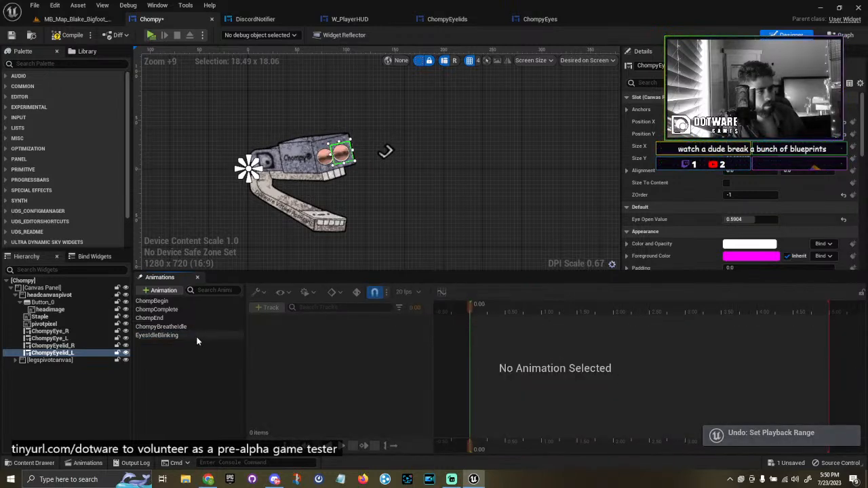
click(195, 337)
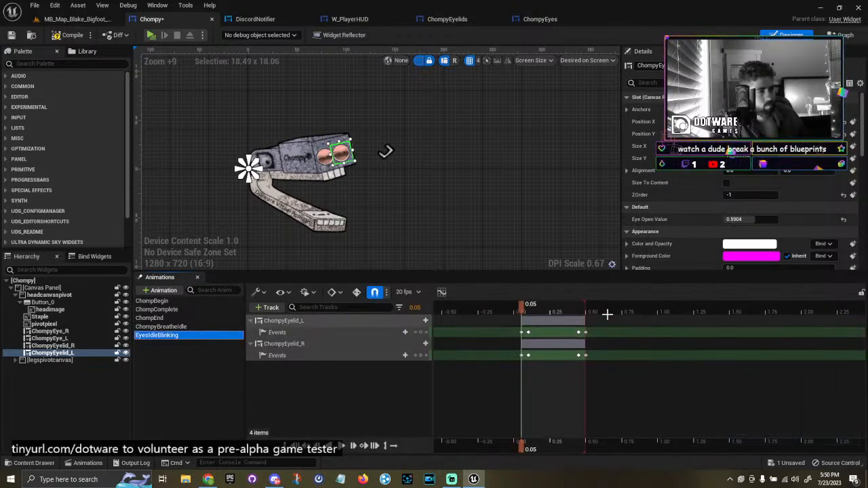
Look through the animation timeline's action, snapping, key and playback options for the playback end setting.
click(260, 294)
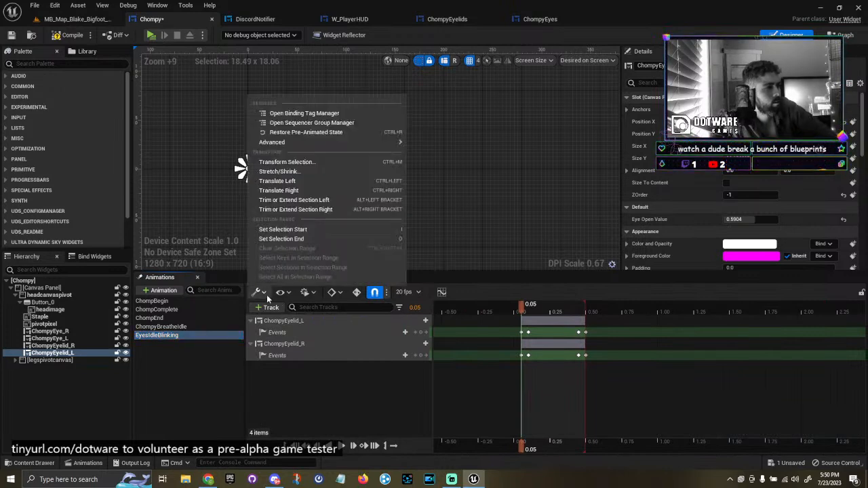
click(268, 297)
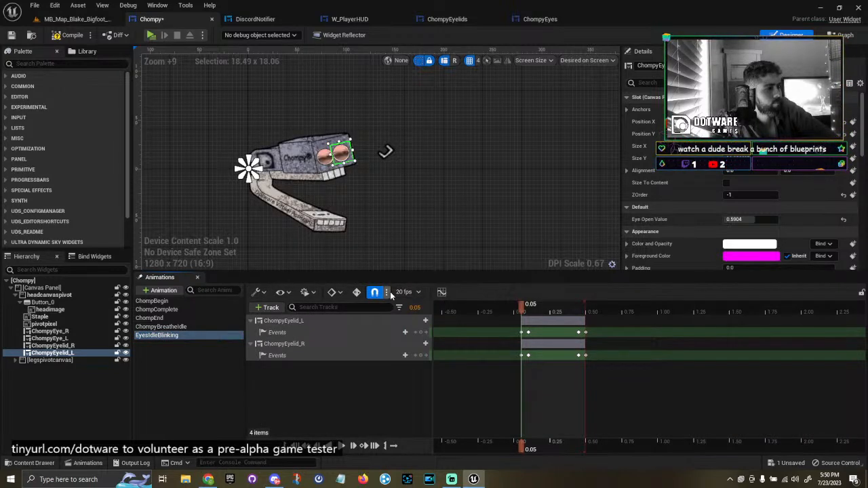
click(387, 293)
click(390, 295)
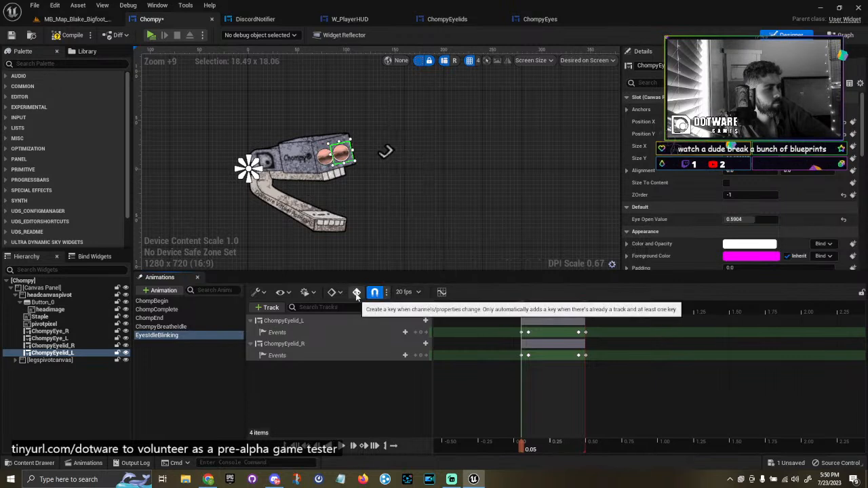
click(336, 293)
click(336, 293)
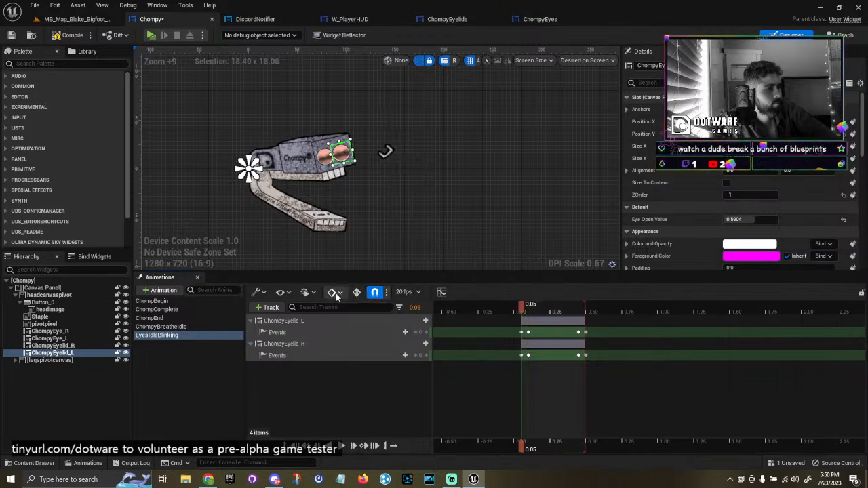
click(307, 293)
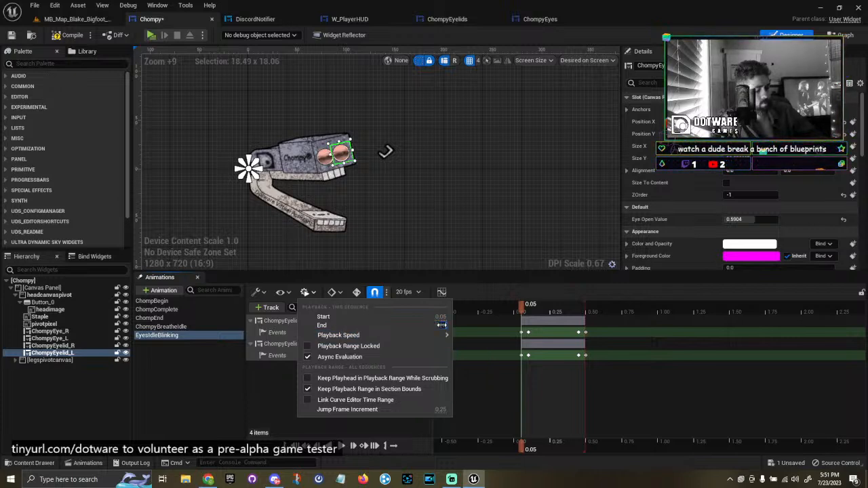
click(599, 367)
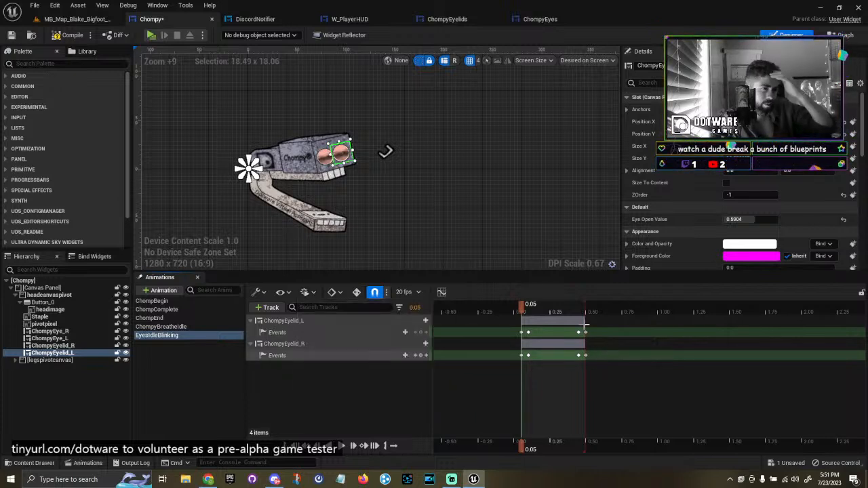
Stretch both eyelid event sections and the EyesIdleBlinking playback range to end at about 2 seconds.
drag(584, 321, 812, 328)
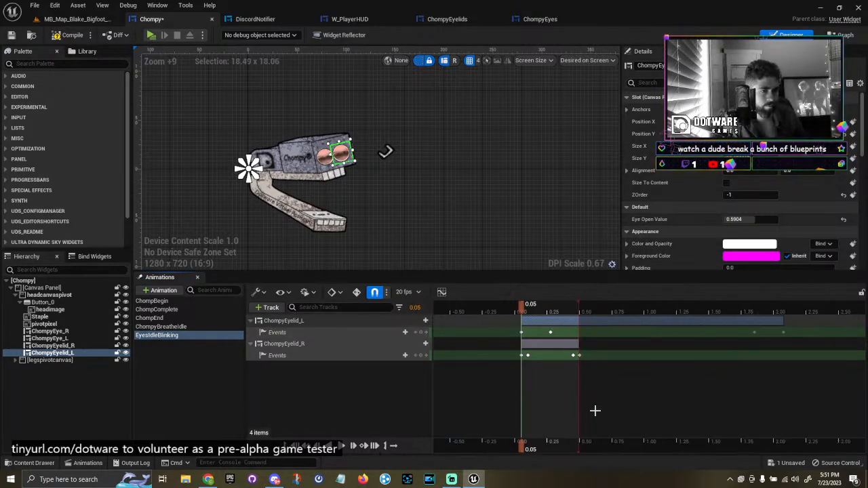
ctrl+scroll(606, 382, down, 3)
drag(531, 309, 614, 307)
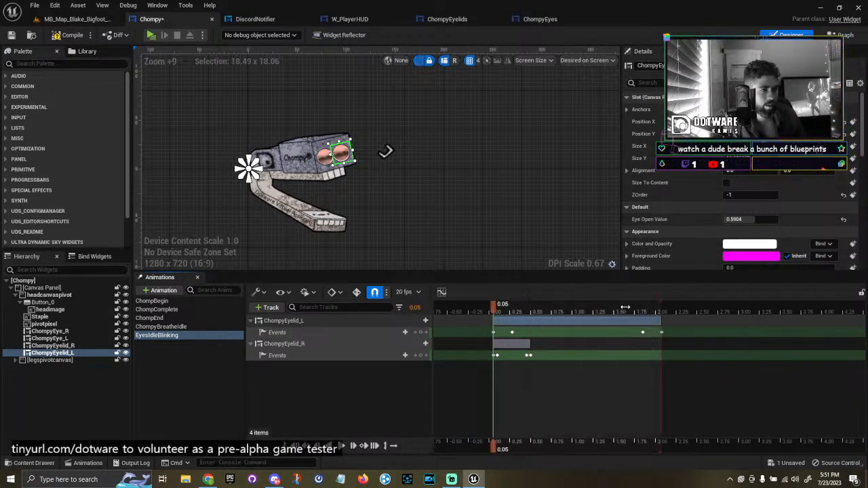
drag(530, 344, 662, 343)
ctrl+scroll(587, 380, down, 3)
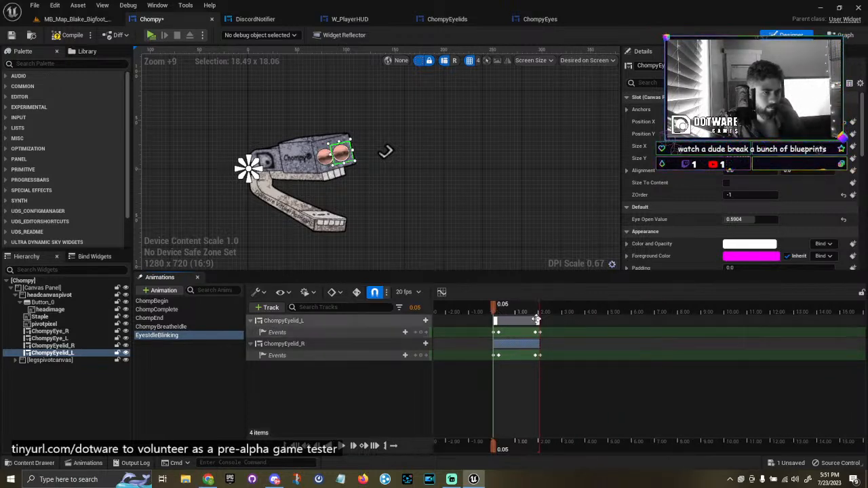
Stretch both eyelid event sections and the playback range further, ending them together at about 36 seconds.
drag(540, 320, 806, 321)
ctrl+scroll(571, 365, down, 6)
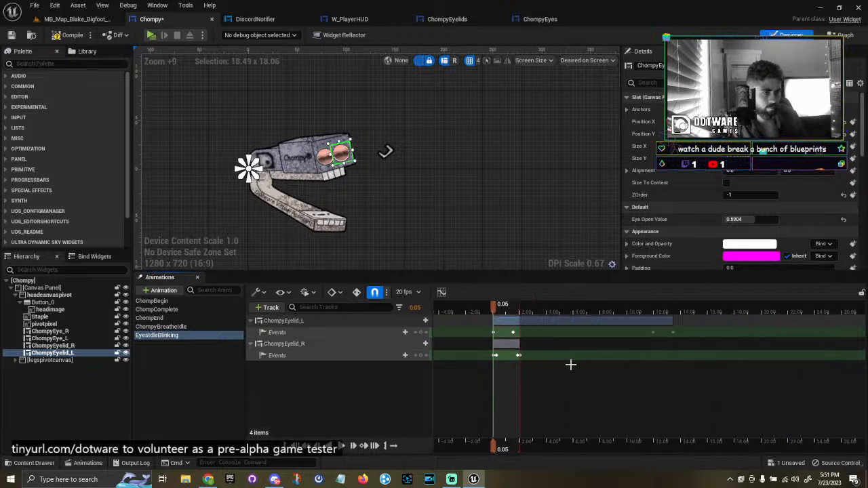
right_drag(578, 367, 566, 367)
drag(494, 344, 760, 344)
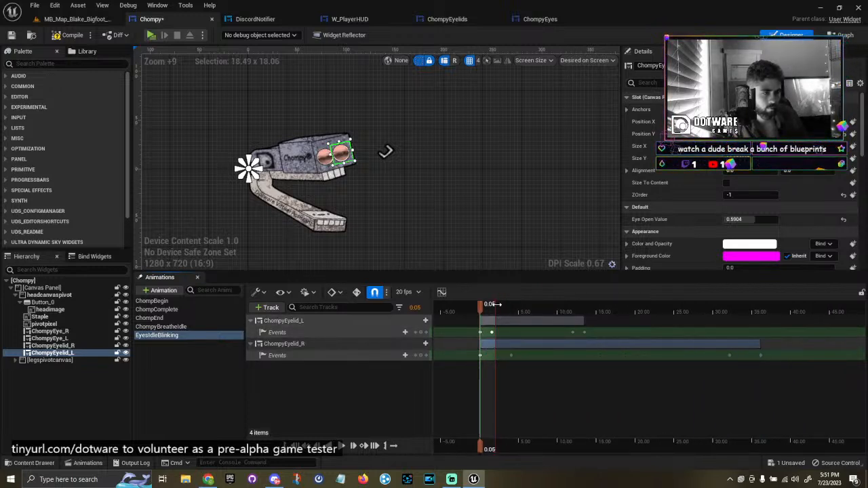
drag(495, 305, 614, 306)
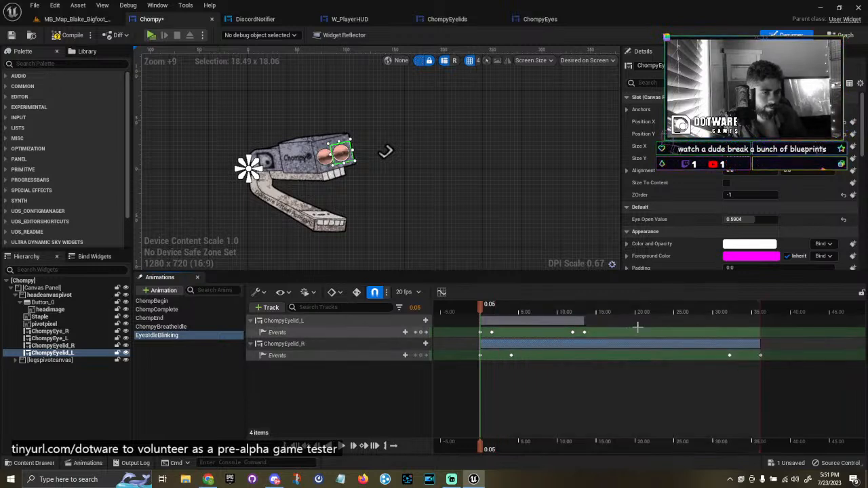
mouse_move(759, 344)
mouse_down()
mouse_move(712, 345)
mouse_move(751, 343)
mouse_up()
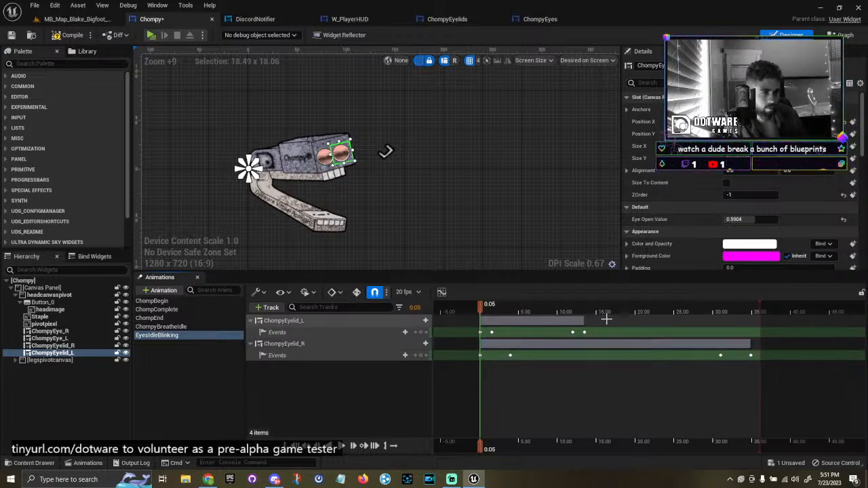
drag(582, 321, 760, 346)
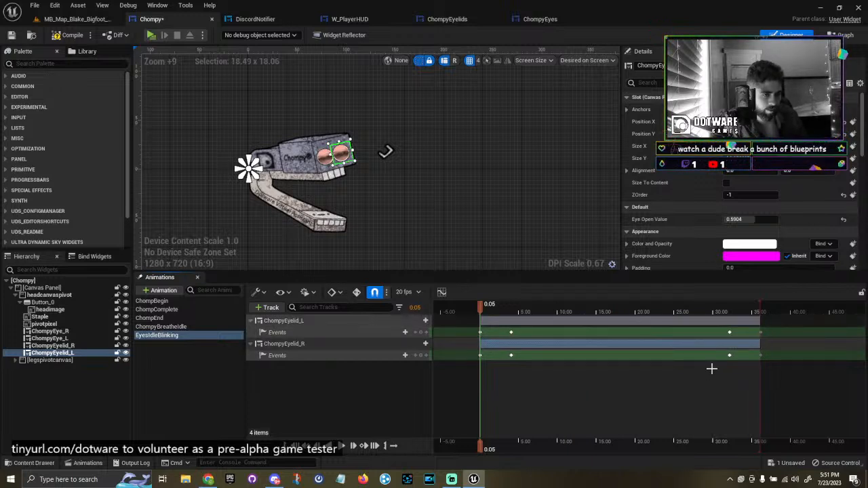
Delete the first event keys on both eyelid tracks and move the 4.06 keys to the start of the animation.
drag(456, 320, 487, 360)
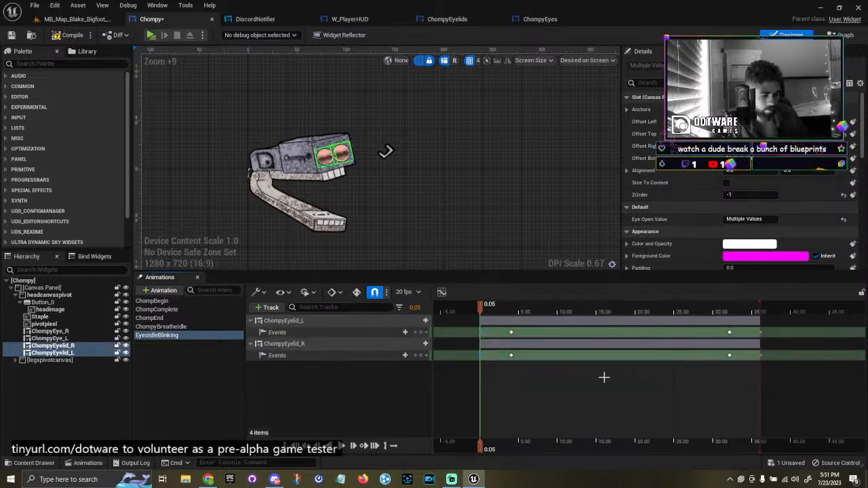
key(Delete)
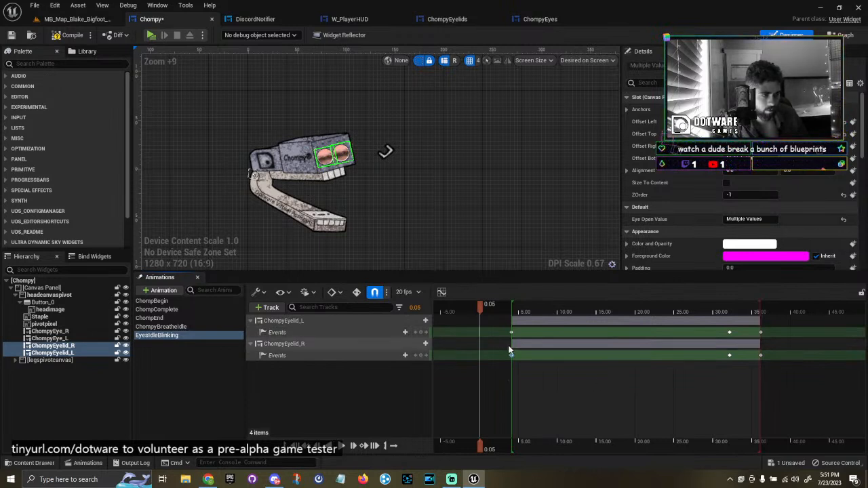
drag(511, 333, 482, 334)
drag(481, 335, 480, 336)
click(539, 366)
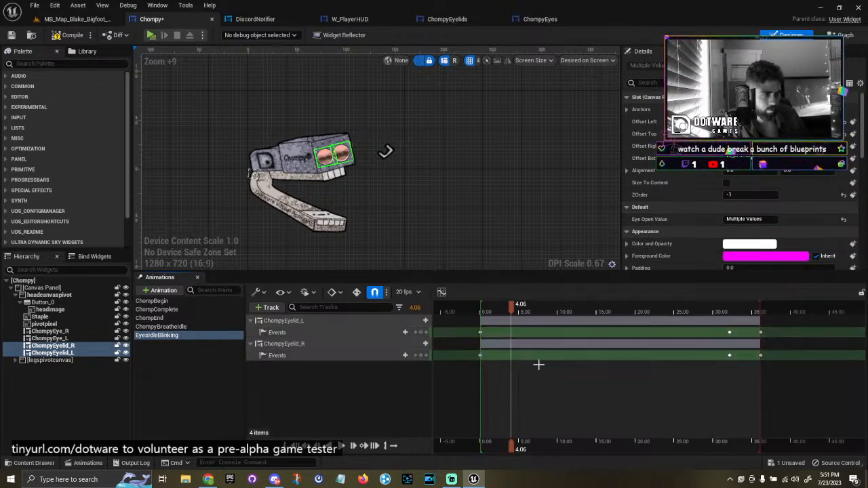
Try deleting the last event keys on both eyelid tracks, undo the change, and reopen EyesIdleBlinking.
drag(746, 380, 719, 317)
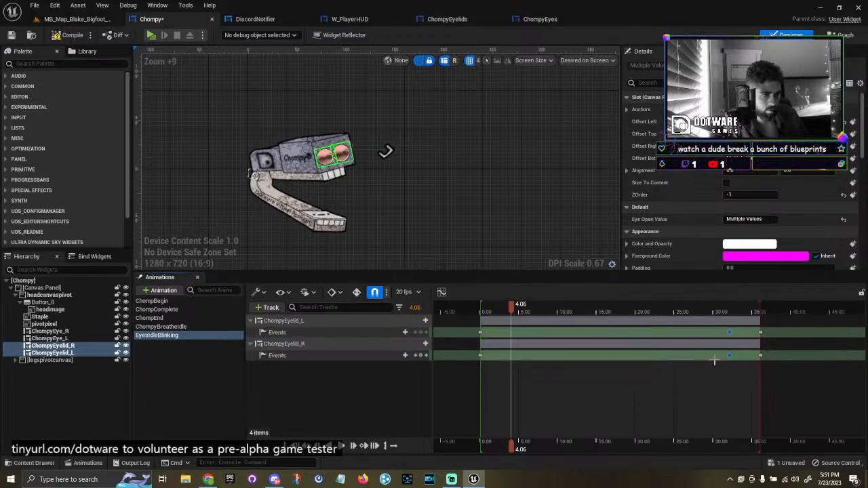
drag(786, 383, 746, 382)
key(Delete)
key(ctrl+z)
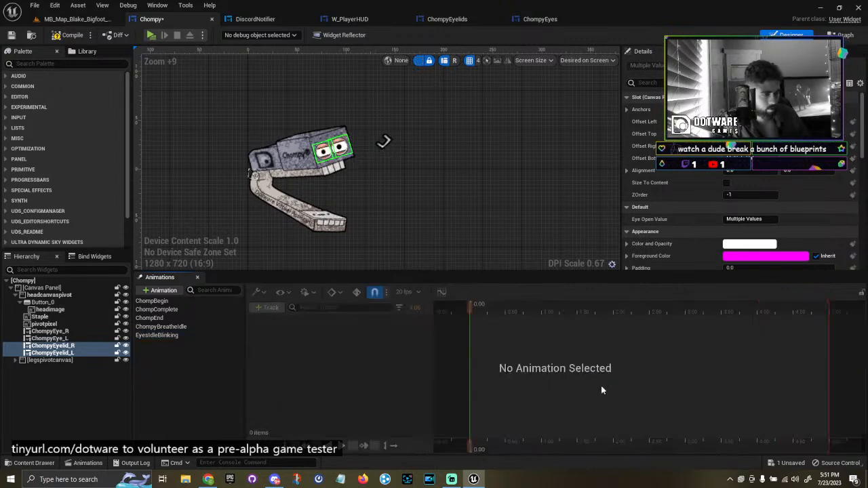
click(161, 338)
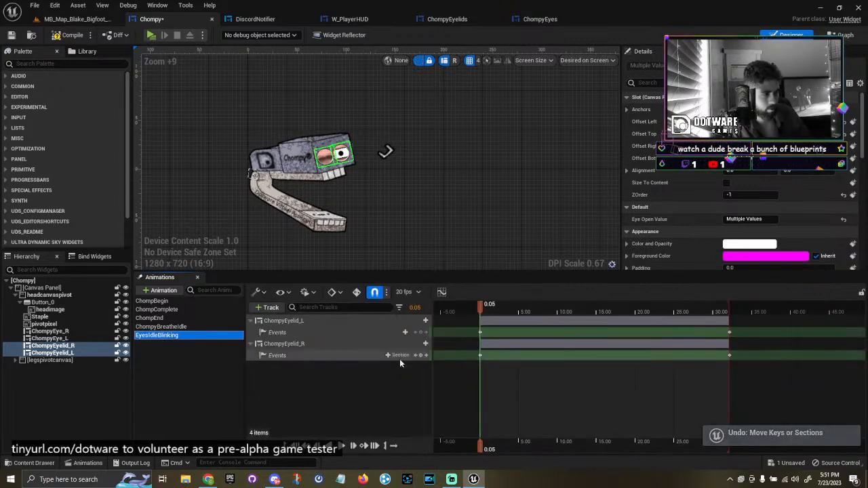
Inspect the properties of the 0.05 event keys on the eyelid tracks and scrub through the EyesIdleBlinking timeline.
mouse_move(482, 332)
mouse_down()
mouse_move(756, 331)
mouse_move(729, 332)
mouse_move(756, 308)
mouse_move(645, 318)
mouse_move(468, 316)
mouse_move(725, 313)
mouse_move(479, 319)
mouse_up()
click(480, 356)
right_click(480, 356)
mouse_move(516, 342)
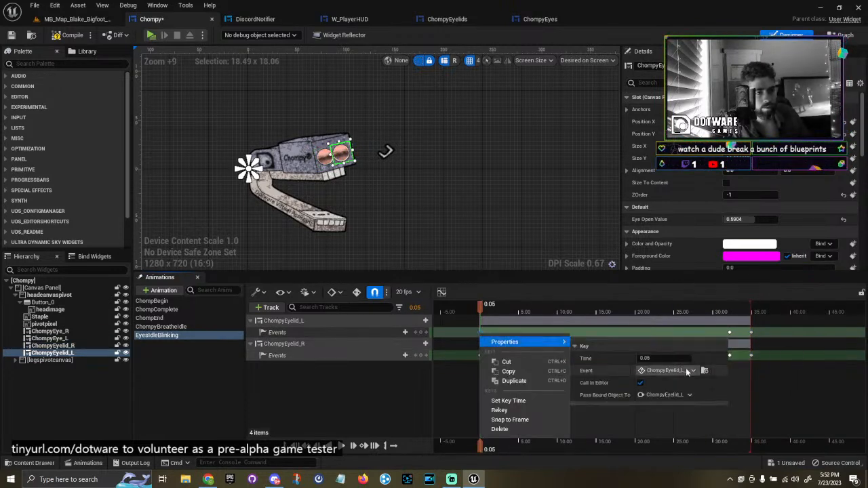
drag(518, 312, 699, 309)
click(480, 310)
drag(480, 310, 702, 319)
Inspect the 32.16 and 34.95 event keys on both eyelid tracks, checking their event and Call In Editor properties.
click(751, 333)
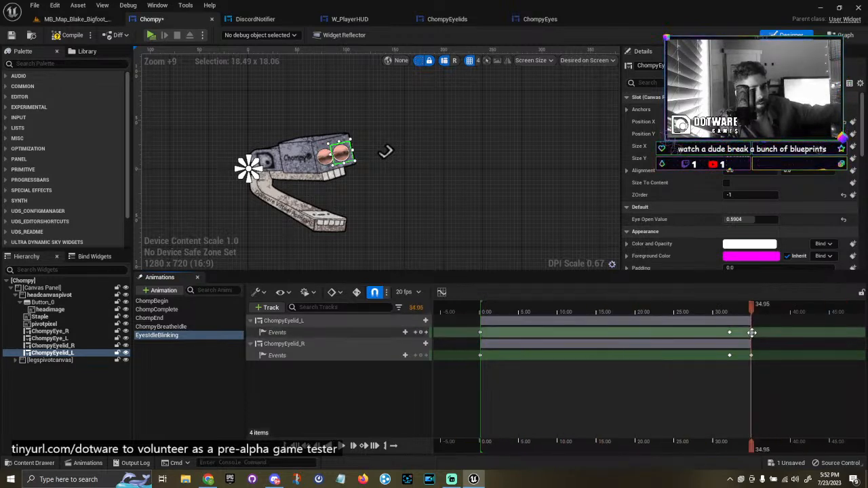
right_click(752, 332)
click(688, 323)
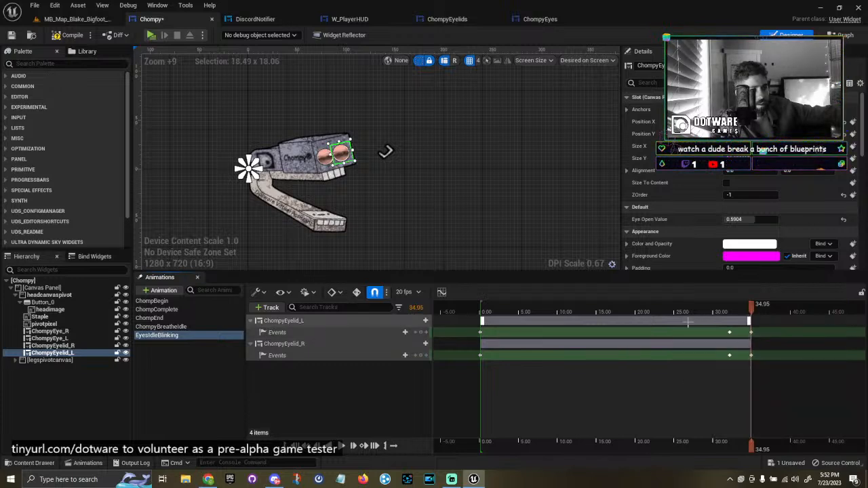
click(730, 333)
right_click(730, 333)
mouse_move(747, 344)
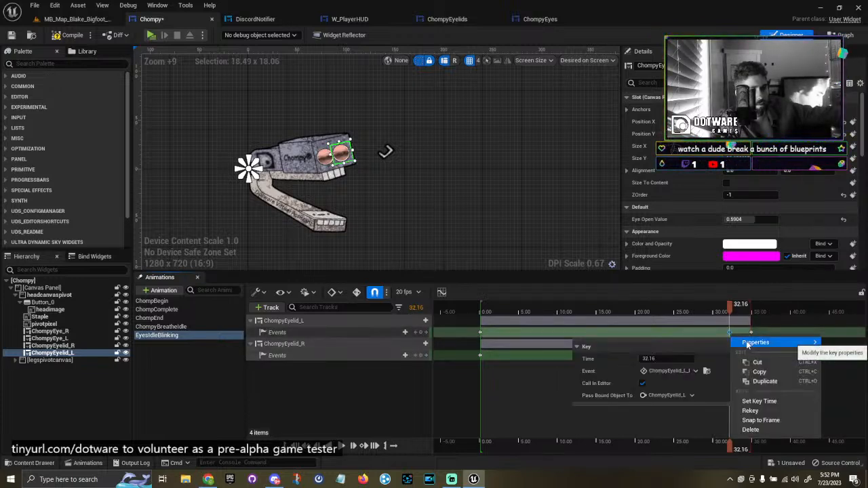
click(672, 322)
click(731, 355)
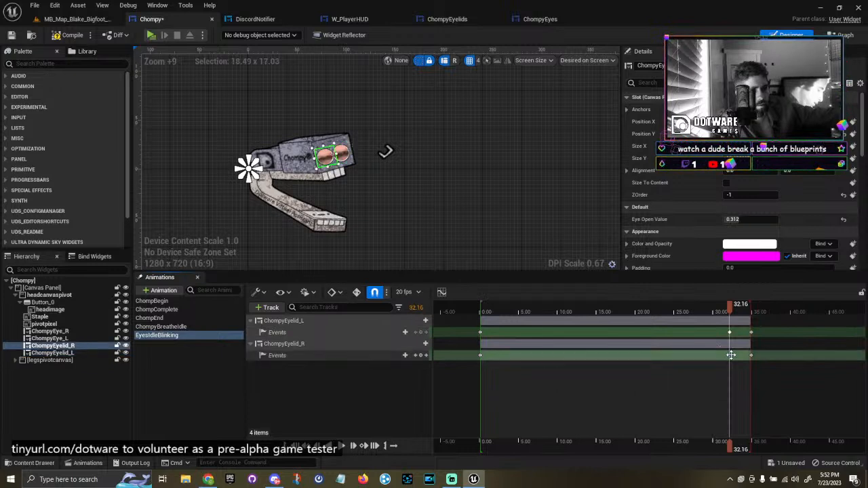
right_click(732, 355)
click(751, 356)
right_click(751, 357)
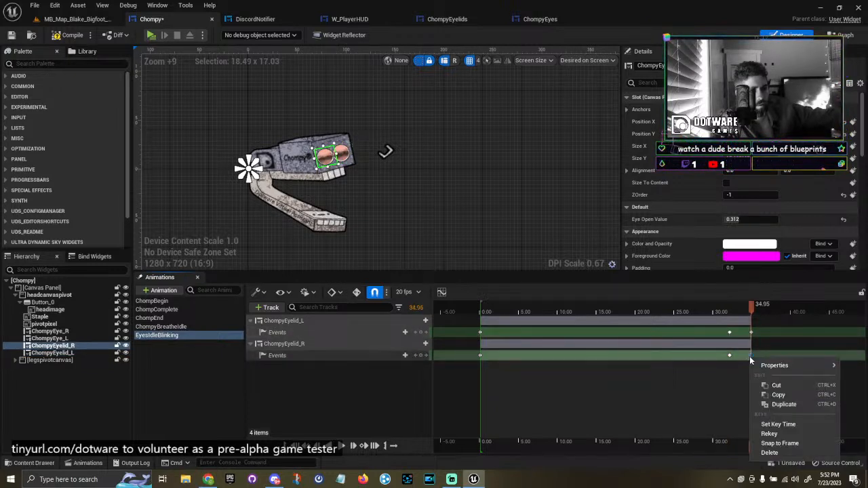
click(630, 330)
Open the definition of the event bound to the 0.05 key on the ChompyEyelid_L track.
click(476, 309)
click(481, 332)
ctrl+scroll(483, 343, up, 3)
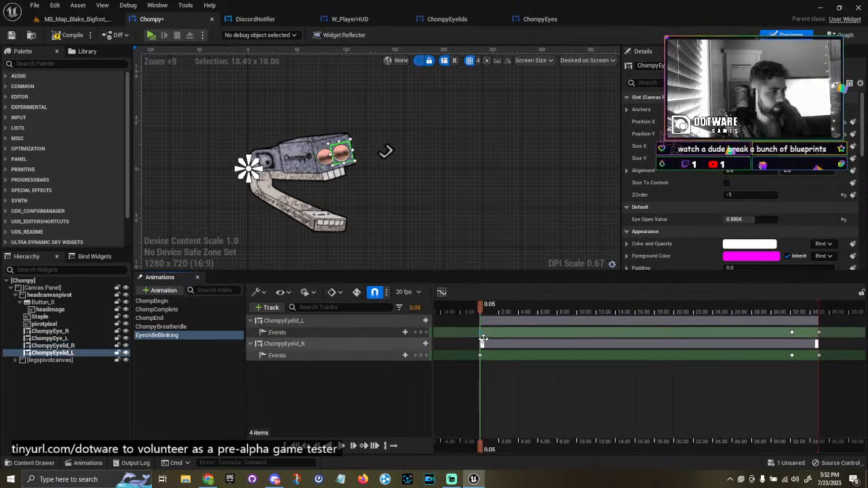
right_click(483, 333)
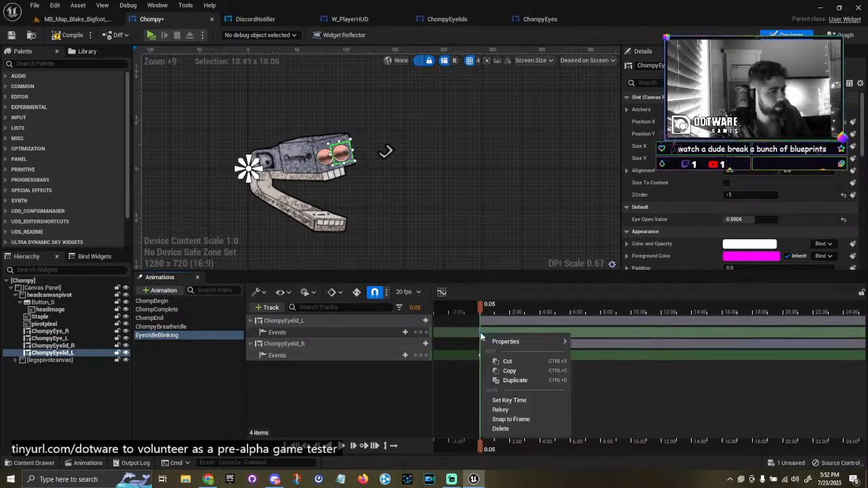
mouse_move(563, 341)
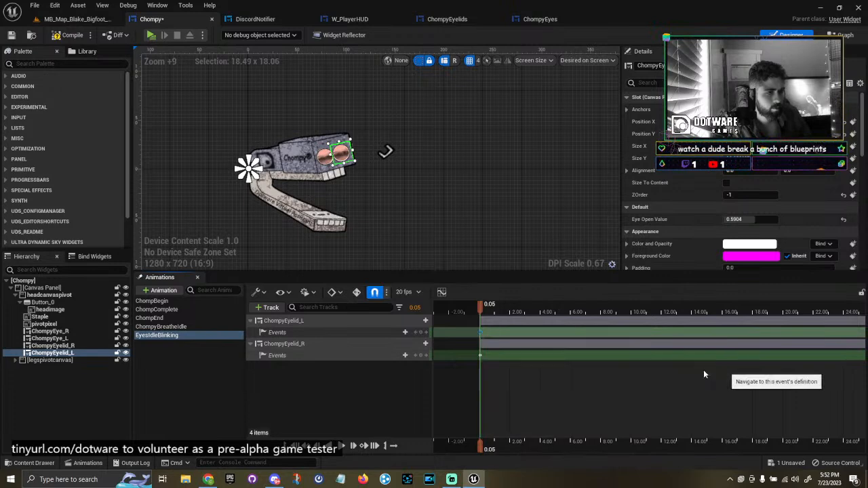
click(704, 370)
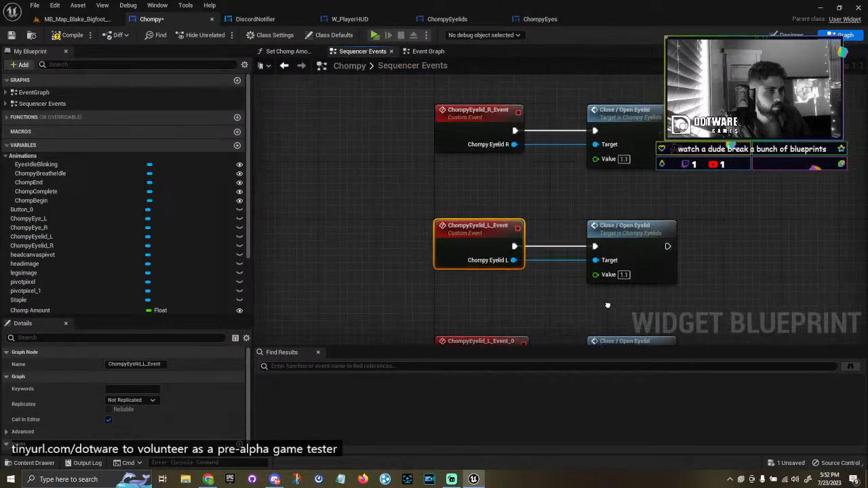
Group the ChompyEyelid_R_Event and ChompyEyelid_L_Event node chains in a comment titled "Blink".
drag(398, 121, 659, 279)
text(cB)
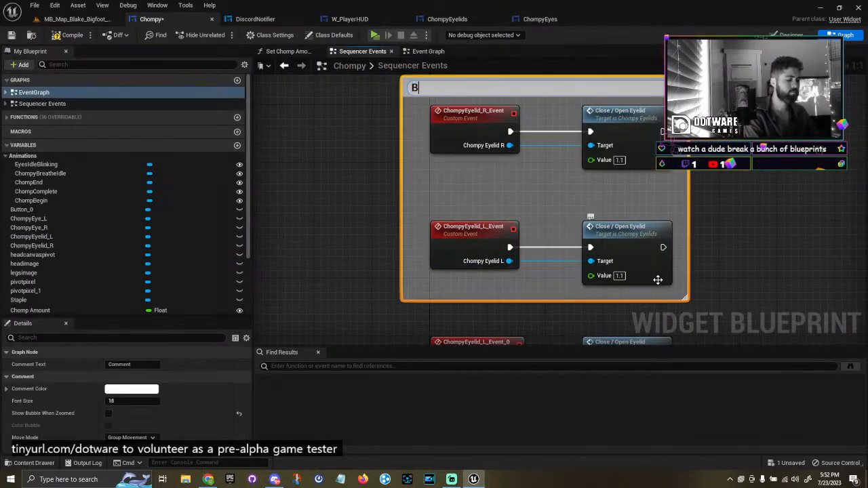
key(Return)
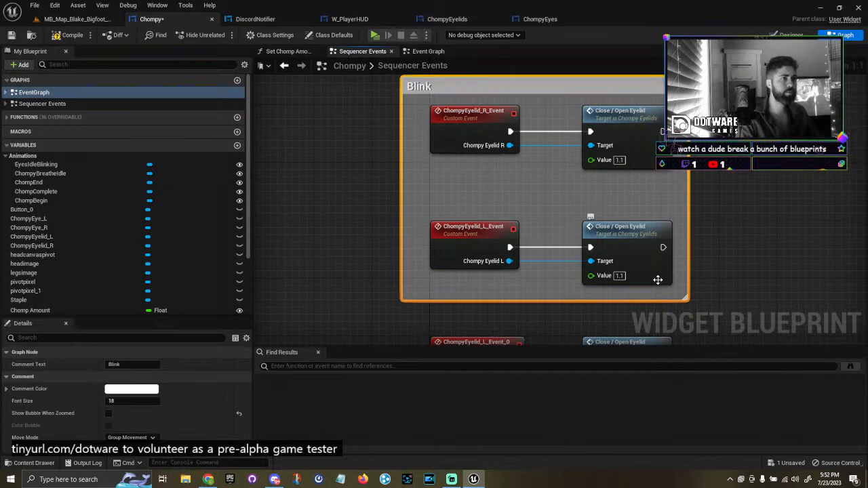
Open the definition of the event bound to the 32.16 key on the EyesIdleBlinking animation's ChompyEyelid_L track.
click(791, 35)
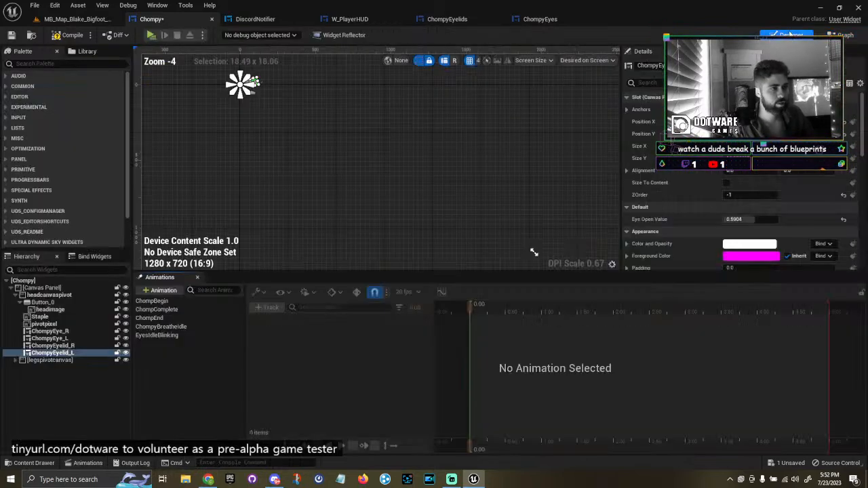
click(181, 338)
right_drag(545, 380, 563, 380)
drag(448, 328, 529, 371)
click(610, 392)
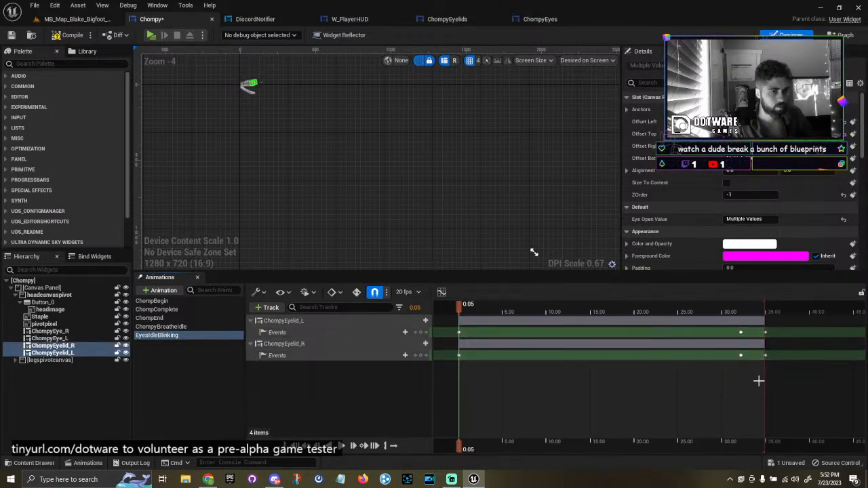
right_click(741, 333)
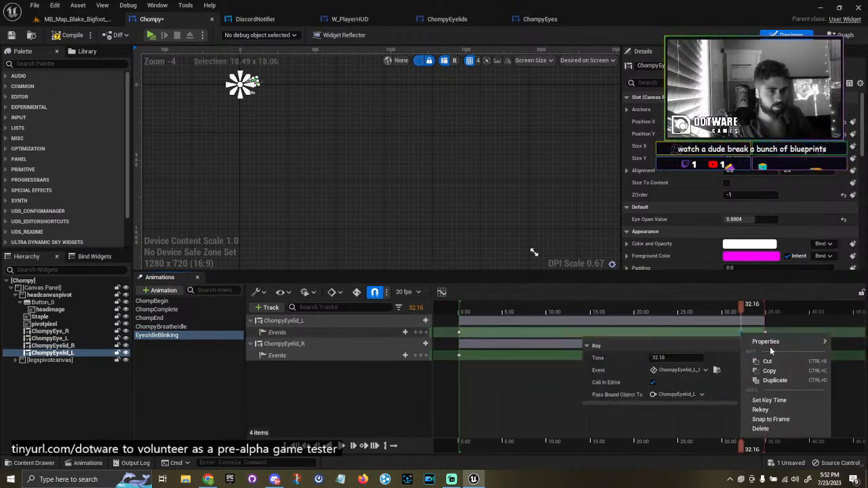
click(718, 370)
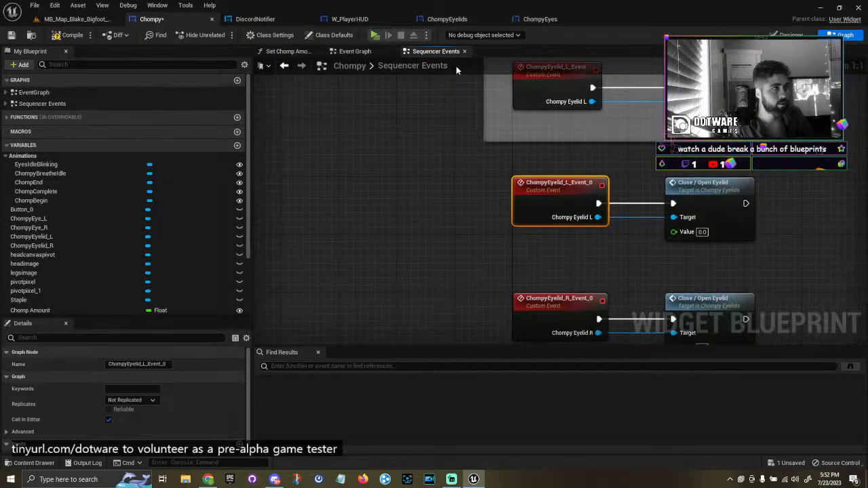
click(288, 69)
click(302, 67)
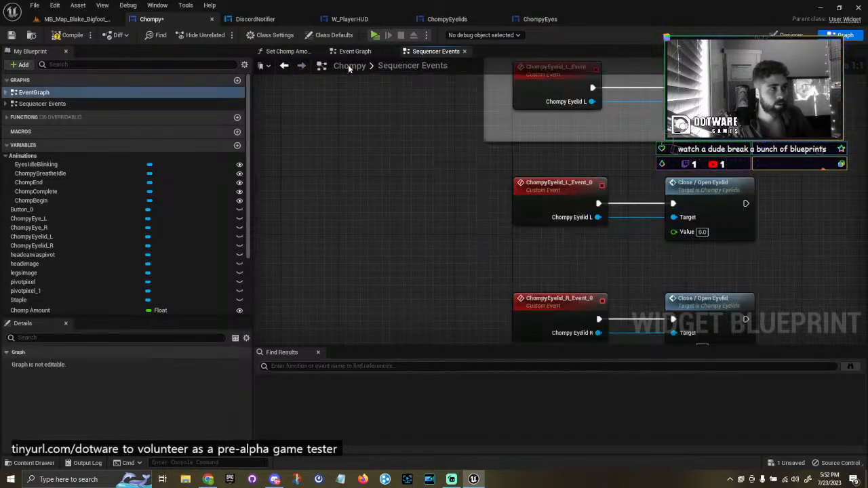
Place event keys at 1.45 on both the ChompyEyelid_L and ChompyEyelid_R tracks of the EyesIdleBlinking animation.
click(794, 35)
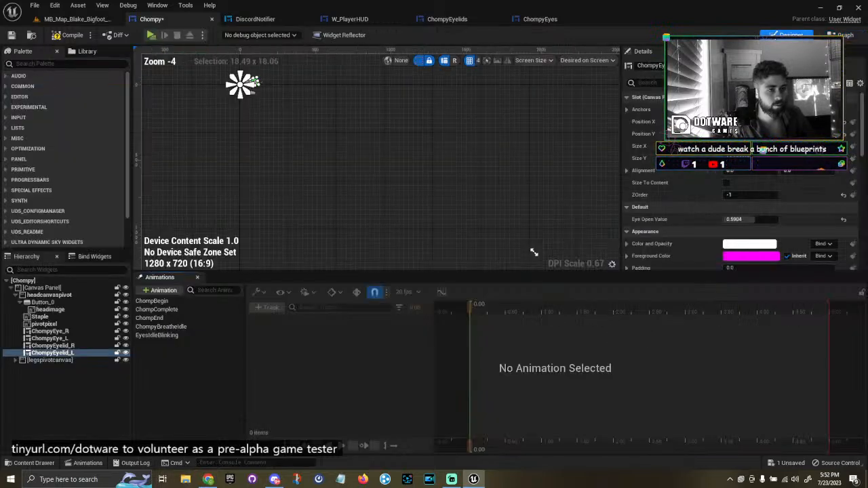
click(184, 335)
drag(752, 378, 445, 330)
drag(481, 380, 447, 320)
click(489, 378)
drag(489, 378, 512, 309)
click(558, 400)
ctrl+scroll(495, 354, up, 5)
right_drag(497, 370, 542, 364)
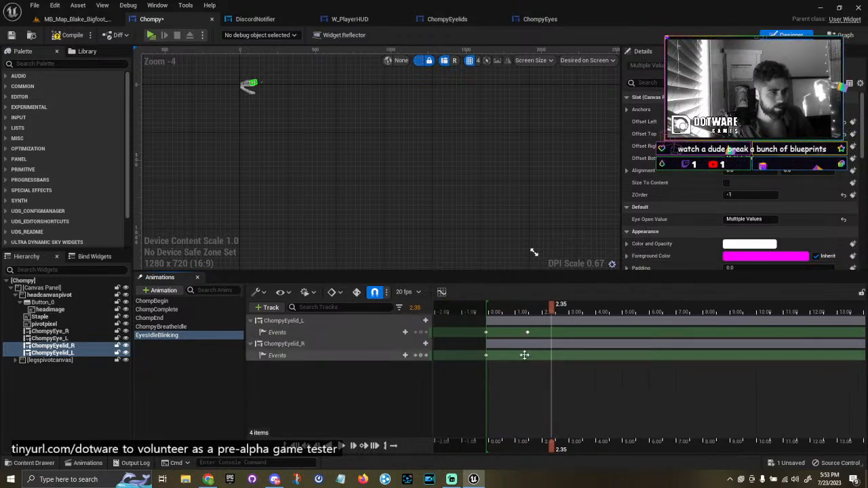
Add another event key at 1.85 on both eyelid tracks and check the blink on Chompy in the level editor.
mouse_move(537, 309)
mouse_down()
mouse_move(527, 309)
mouse_move(539, 309)
mouse_up()
drag(476, 326, 539, 356)
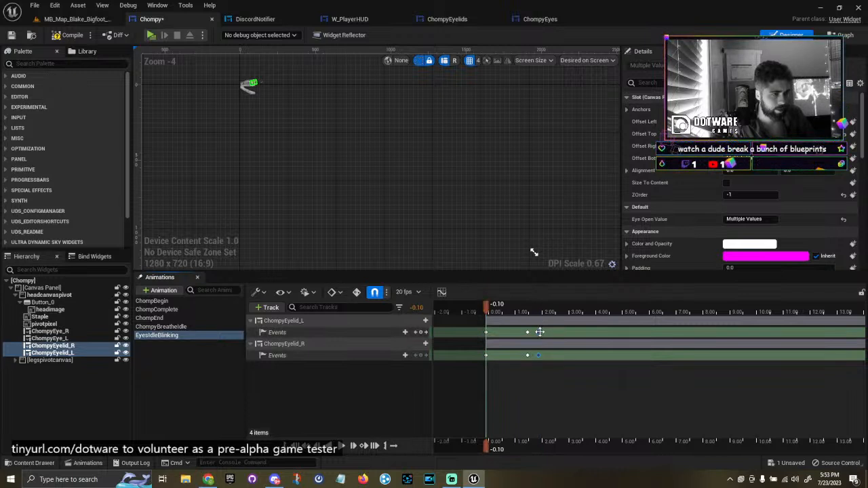
right_click(540, 332)
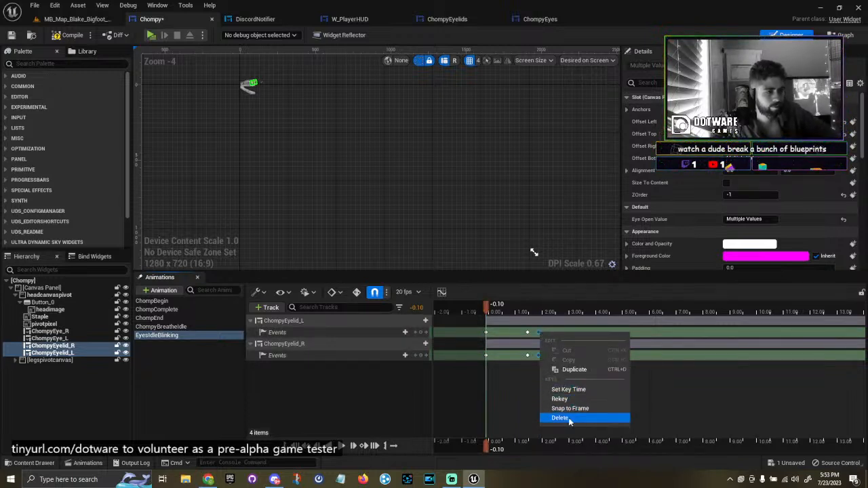
click(523, 396)
drag(557, 377, 525, 328)
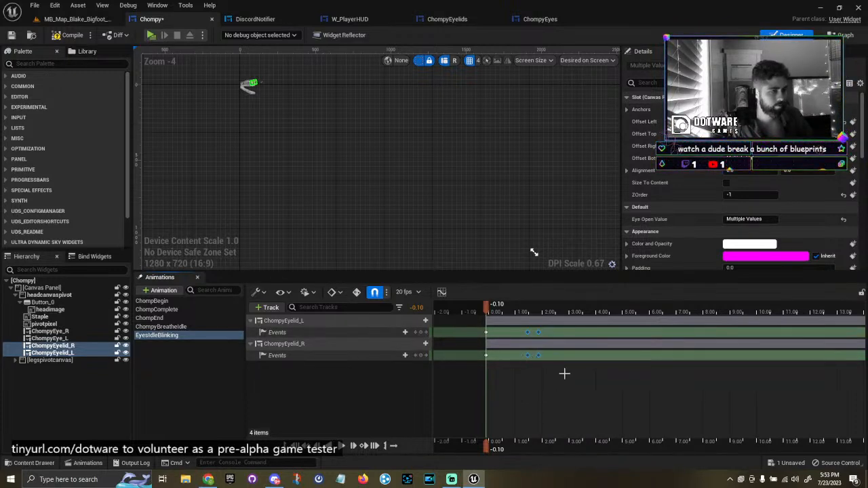
scroll(459, 302, down, 2)
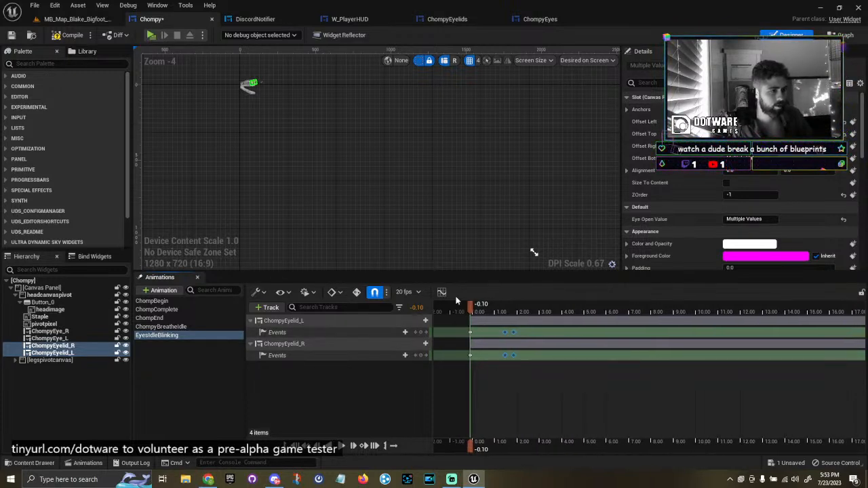
click(81, 20)
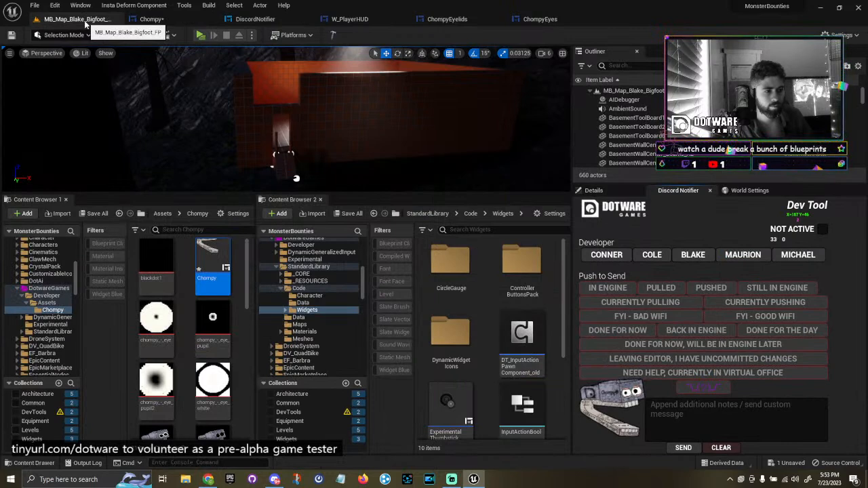
click(151, 19)
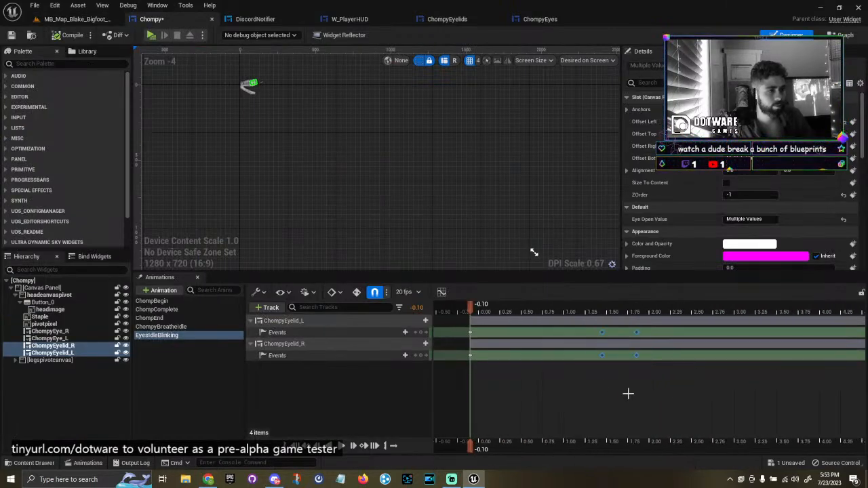
Move the 1.85 event keys on both eyelid tracks to 1.60, compile, and preview the blink in the level editor.
click(671, 401)
drag(673, 376, 614, 330)
click(70, 34)
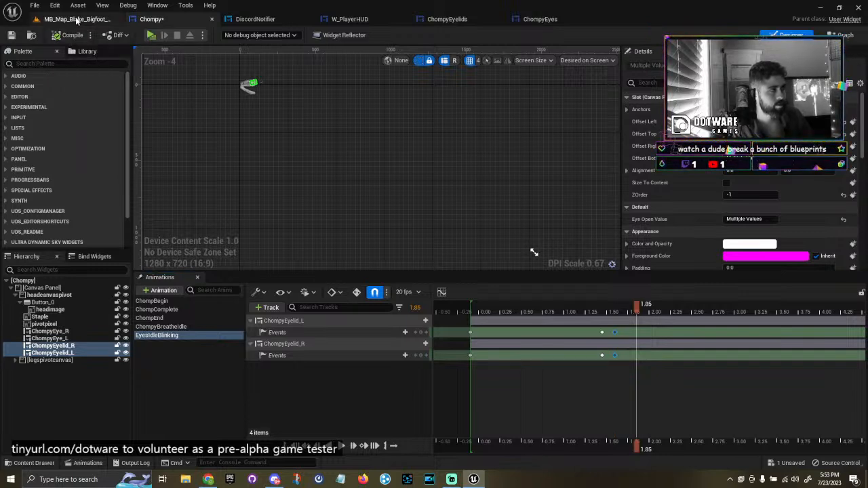
click(76, 19)
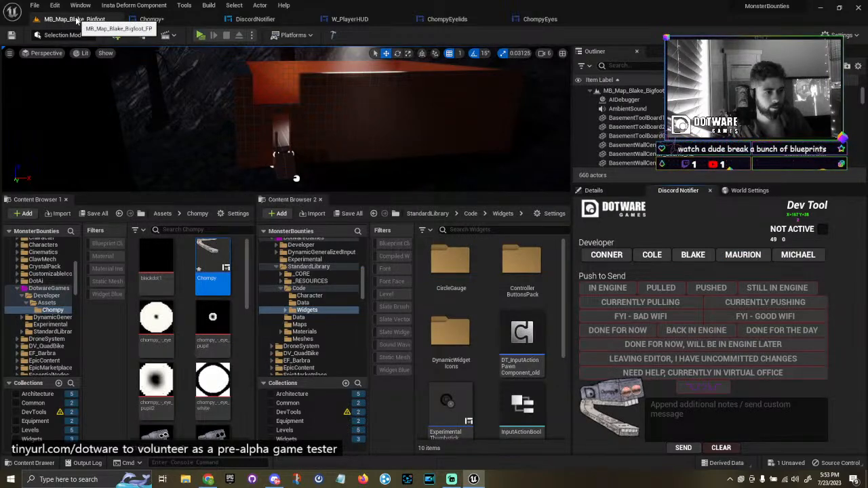
click(151, 19)
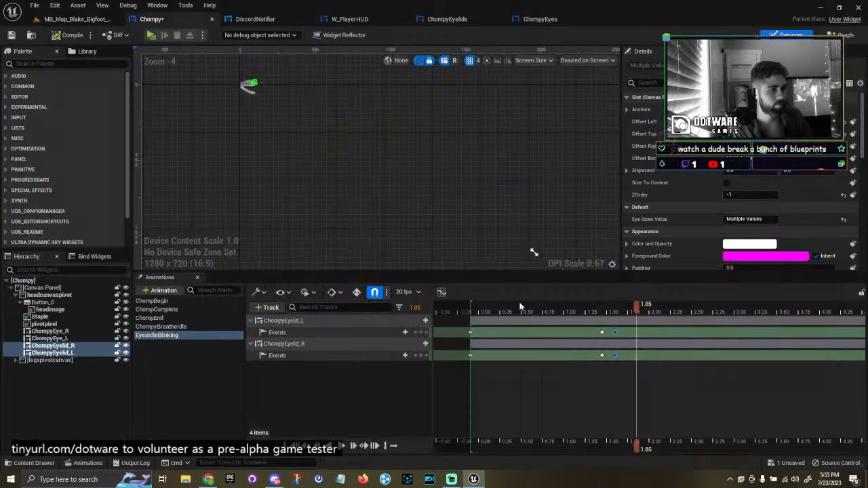
Duplicate the 1.45 and 1.60 blink keys on both eyelid tracks to about 6.00 and 6.15.
drag(628, 375, 586, 325)
ctrl+scroll(650, 383, down, 2)
right_drag(652, 385, 560, 391)
alt+drag(526, 355, 804, 355)
ctrl+scroll(666, 392, down, 3)
ctrl+scroll(651, 392, down, 3)
ctrl+scroll(516, 375, up, 5)
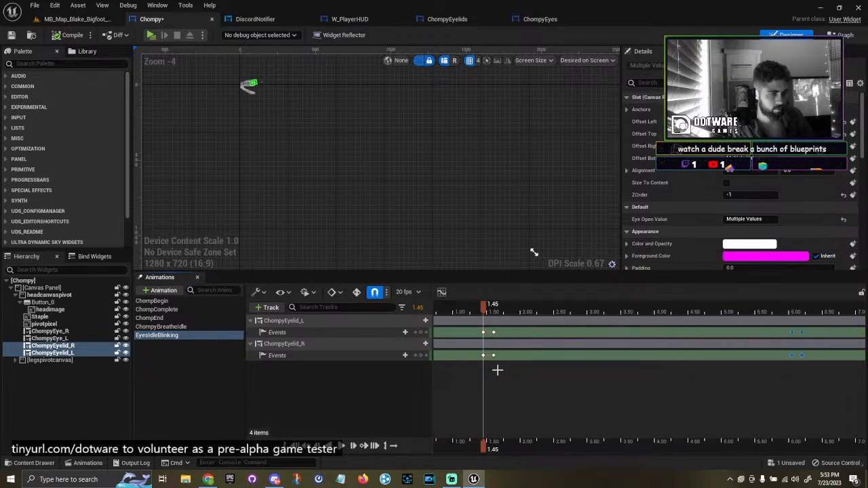
Move the duplicated blink key pair on both eyelid tracks to 7.55 and about 7.70.
click(738, 388)
drag(776, 393, 831, 355)
ctrl+scroll(681, 398, down, 4)
right_drag(670, 398, 519, 403)
right_drag(656, 368, 558, 369)
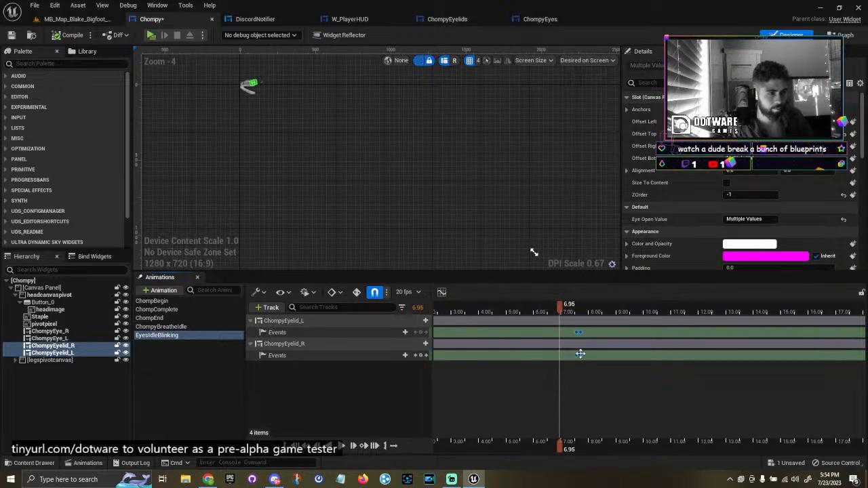
Duplicate the blink key pair on both eyelid tracks to about 17, and twice in close succession just before 24.00.
drag(581, 354, 852, 358)
right_drag(777, 391, 524, 396)
right_drag(651, 387, 553, 389)
alt+drag(542, 356, 725, 355)
ctrl+scroll(721, 357, up, 3)
ctrl+scroll(601, 378, down, 5)
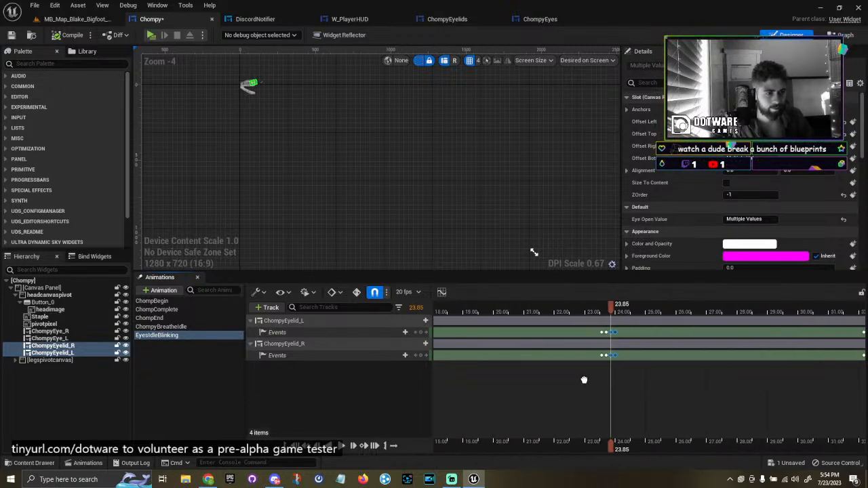
Duplicate a blink key pair to about 29.3 on both eyelid tracks and save the Chompy widget blueprint.
alt+drag(594, 356, 758, 356)
right_drag(756, 388, 521, 393)
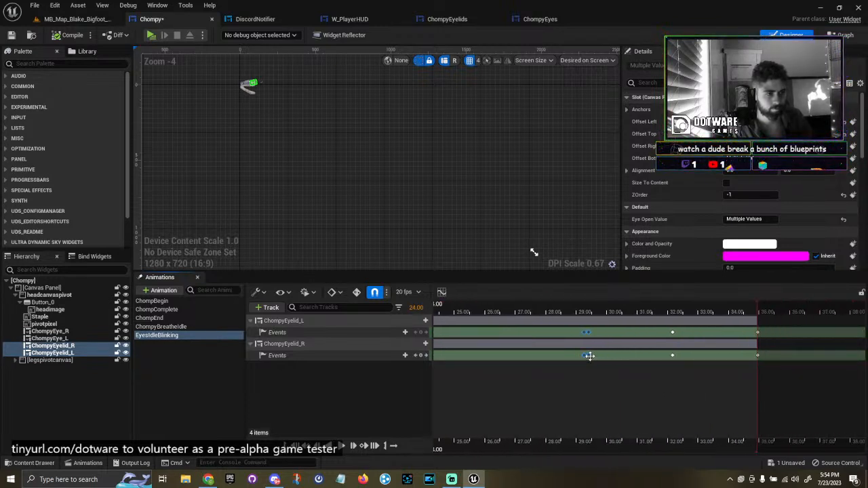
right_drag(583, 368, 717, 364)
ctrl+scroll(716, 364, down, 8)
right_drag(591, 357, 811, 359)
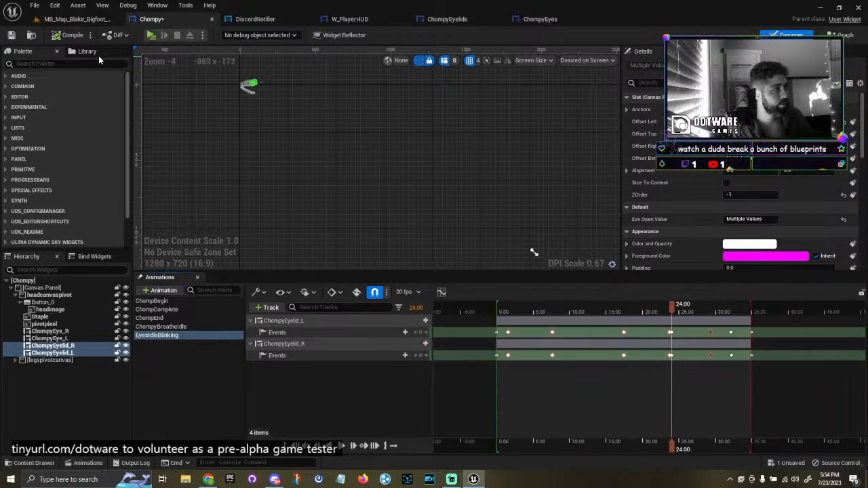
click(12, 35)
Preview Chompy's idle blinking in the level editor's Discord Notifier and return to the EyesIdleBlinking timeline.
click(65, 21)
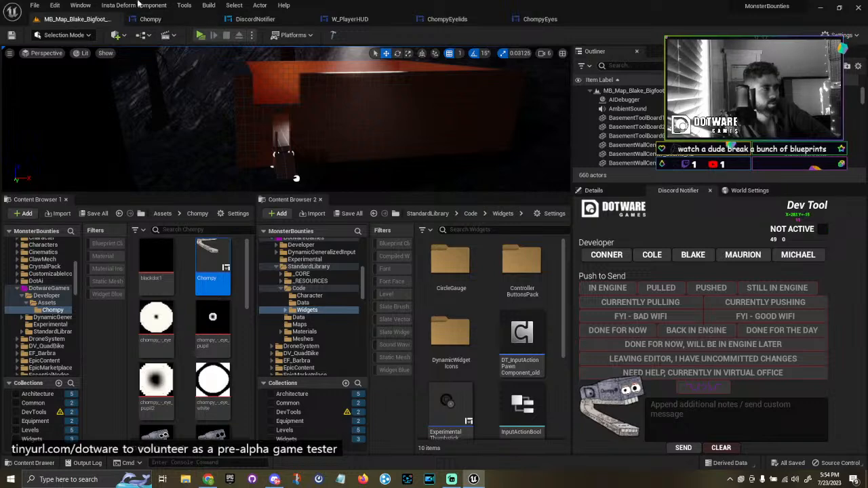
click(150, 19)
click(520, 366)
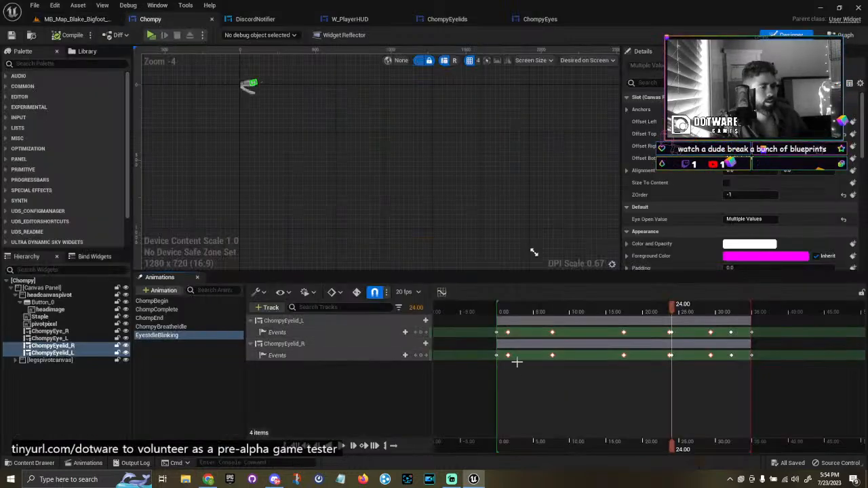
Open the definition of the event bound to the 7.55 key on the ChompyEyelid_L track.
ctrl+scroll(516, 361, up, 7)
right_drag(597, 380, 485, 380)
ctrl+scroll(637, 354, up, 3)
right_drag(642, 378, 474, 377)
right_drag(735, 394, 657, 373)
ctrl+scroll(611, 350, up, 3)
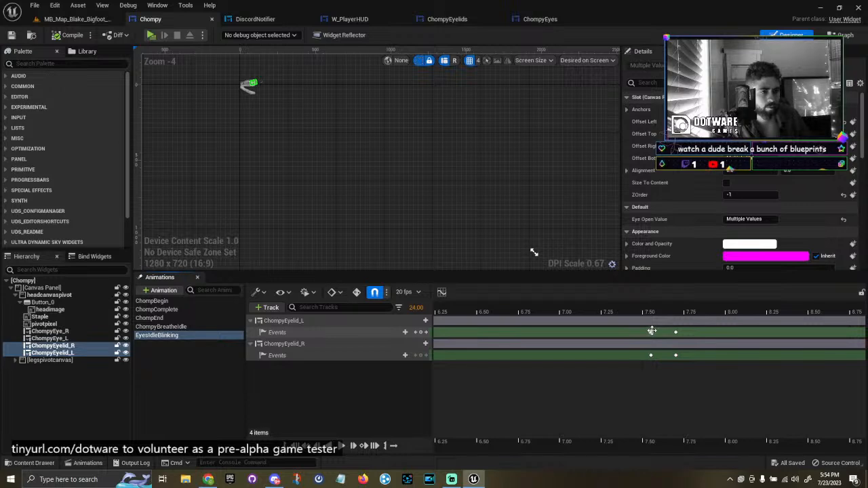
click(652, 332)
right_click(652, 332)
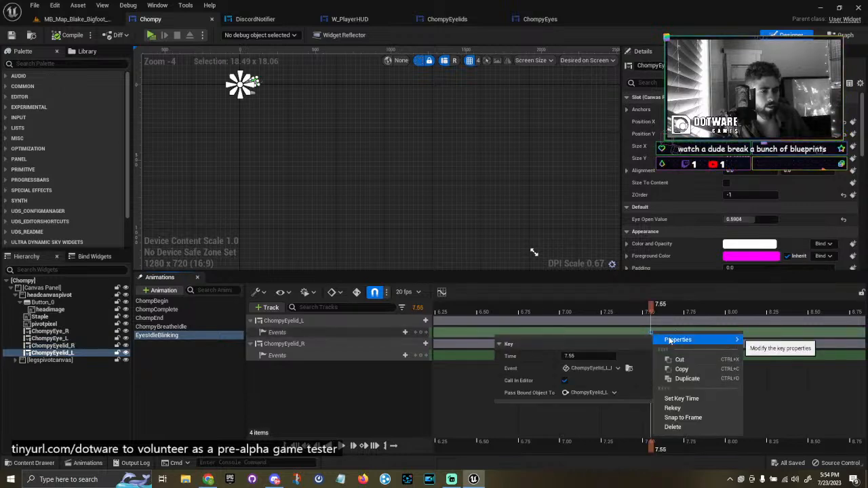
click(629, 368)
Rename the two custom events in the Blink comment as "Close R" and "Close L", matching their eyelid targets.
right_drag(633, 144, 558, 188)
click(502, 122)
double_click(502, 123)
text(Close R)
key(Return)
double_click(468, 253)
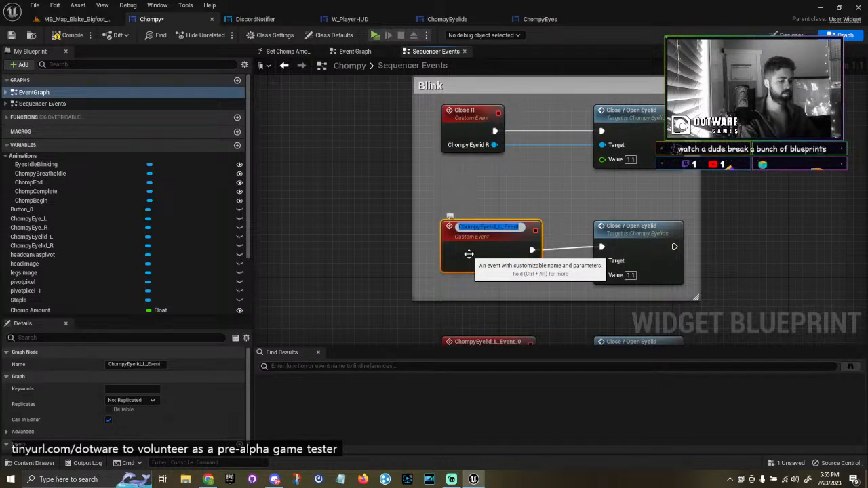
text(Close L)
key(Return)
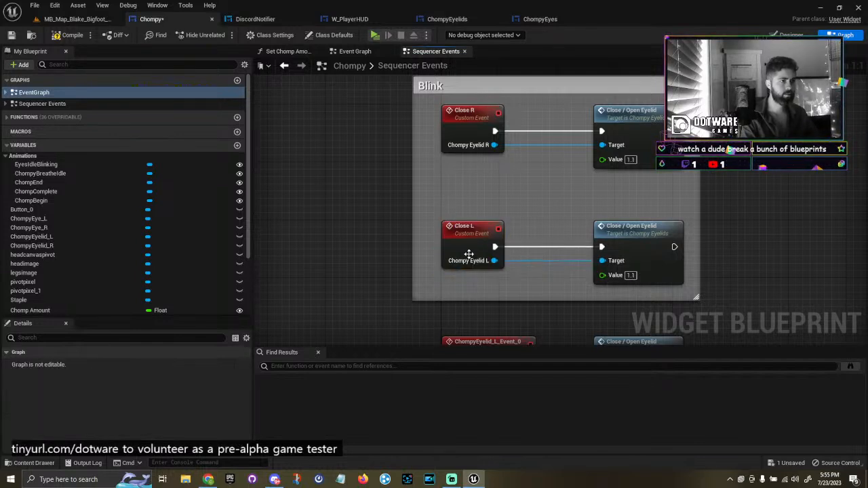
Rename ChompyEyelid_L_Event_0 as "Return L" and ChompyEyelid_R_Event_0 as "Return R".
right_drag(483, 341, 466, 196)
double_click(466, 197)
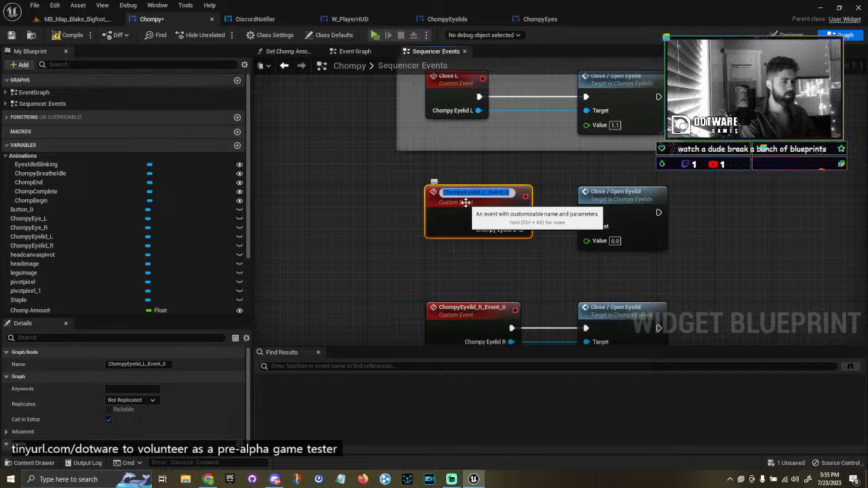
text(Return L)
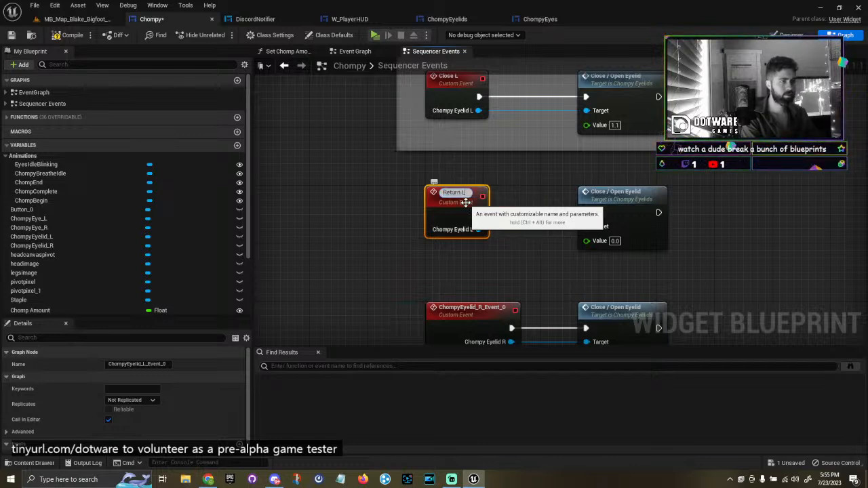
key(Return)
right_drag(466, 203, 458, 167)
double_click(465, 281)
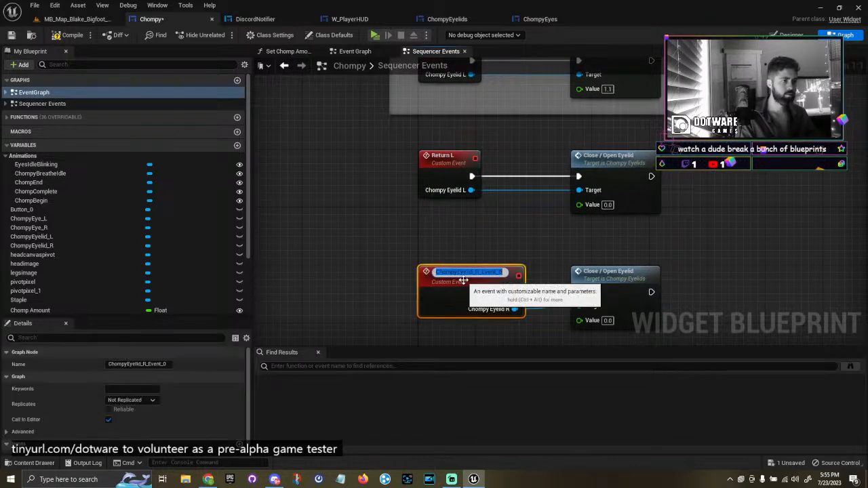
text(Return R)
key(Return)
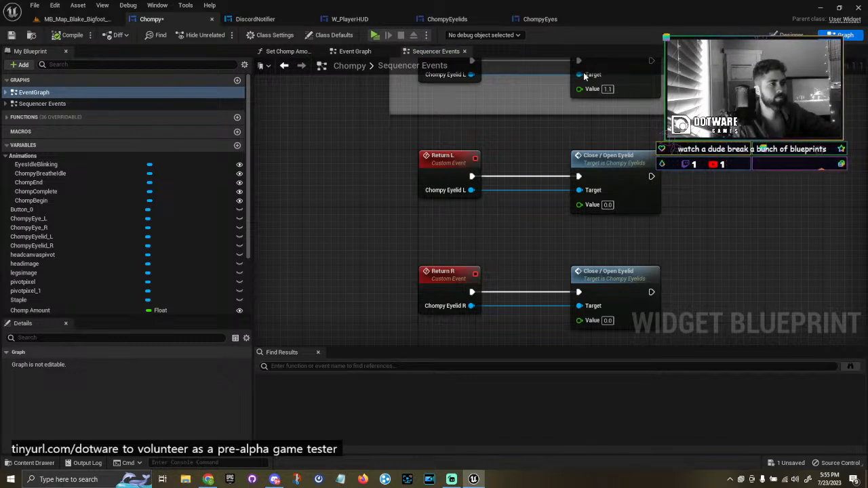
Examine Chompy's head and eyelids up close in the Designer and open the DiscordNotifier blueprint's event graph.
click(791, 35)
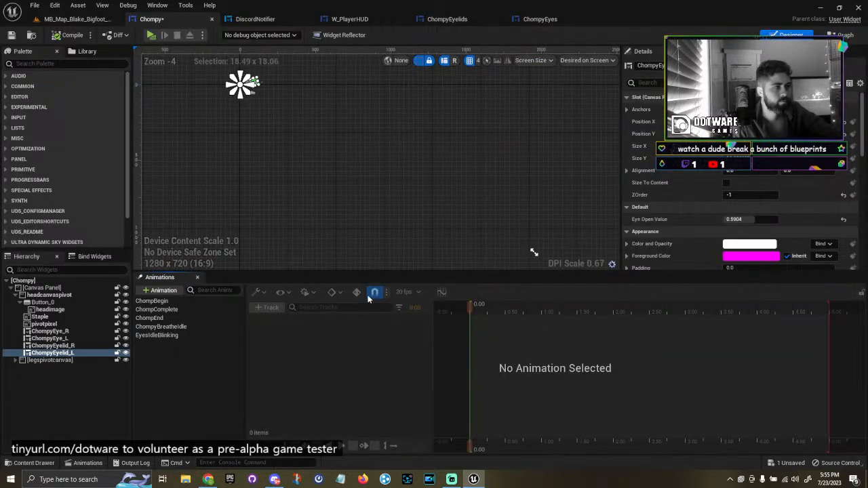
scroll(278, 118, up, 17)
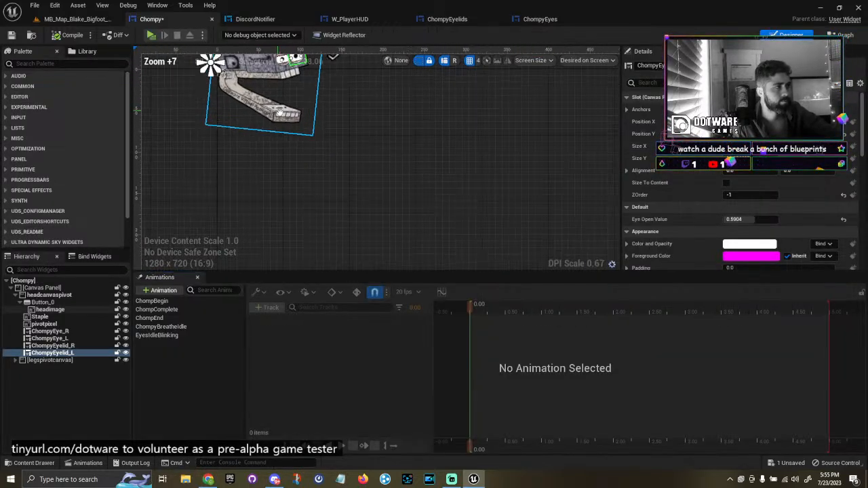
scroll(277, 118, up, 2)
right_drag(286, 111, 327, 172)
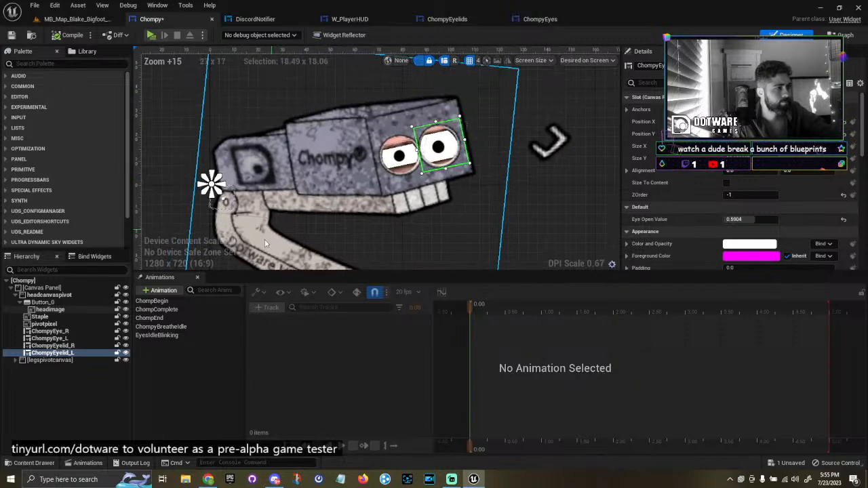
click(255, 19)
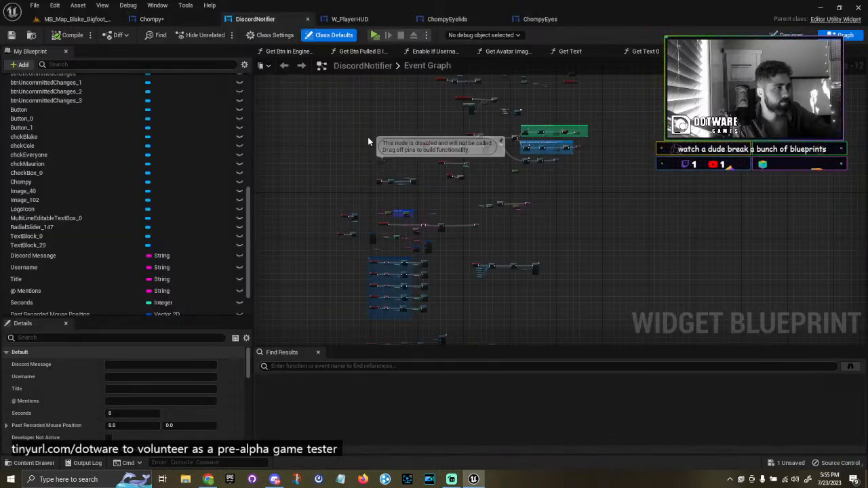
Inspect the event bindings of the 7.55 and 7.70 keys on the ChompyEyelid_L track in Chompy's EyesIdleBlinking animation.
click(791, 35)
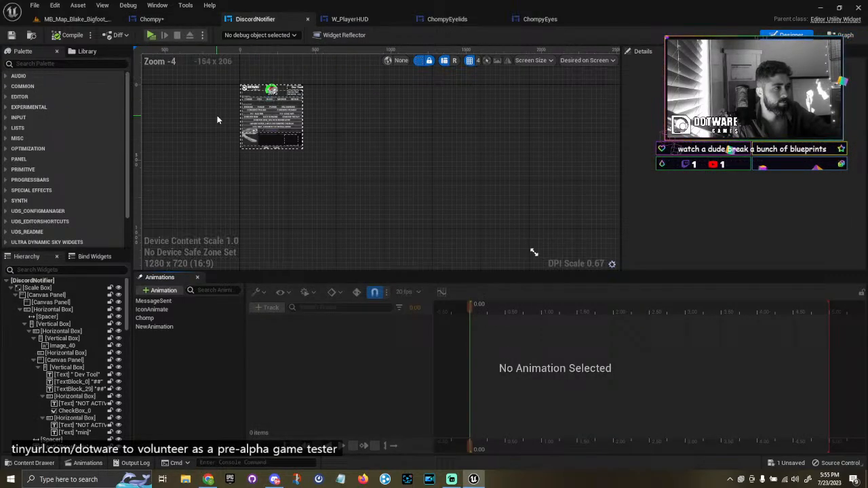
scroll(217, 115, up, 6)
click(151, 19)
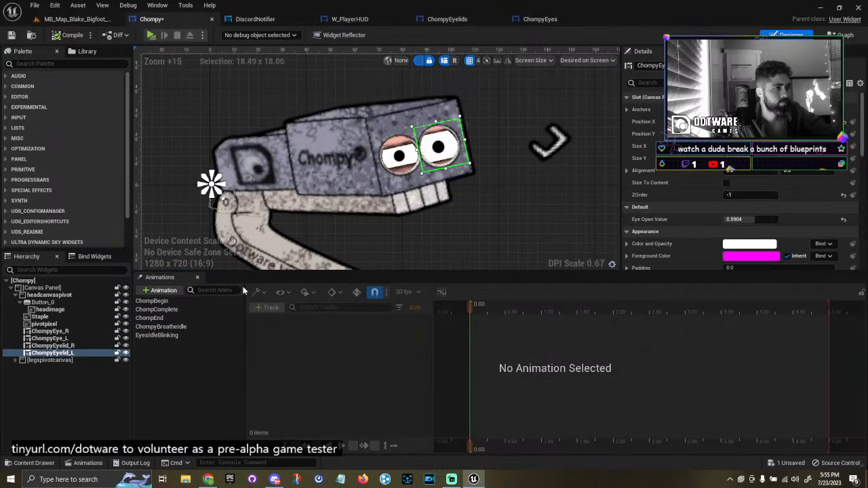
click(183, 336)
click(651, 333)
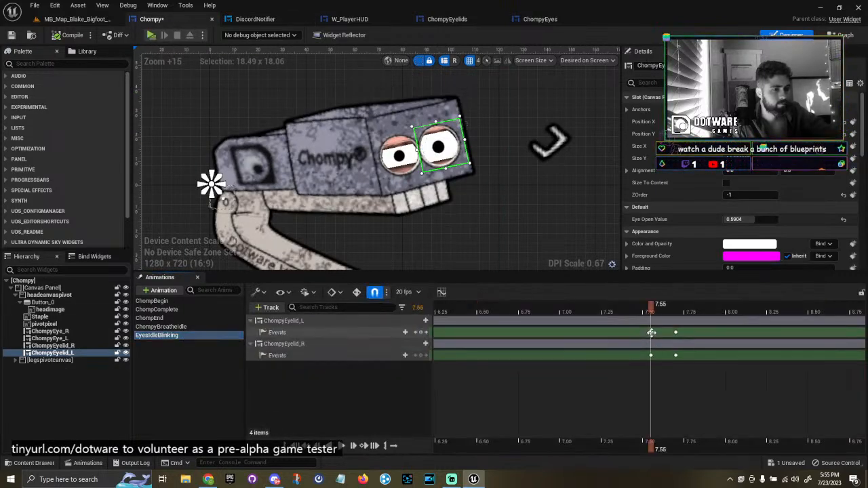
right_click(653, 333)
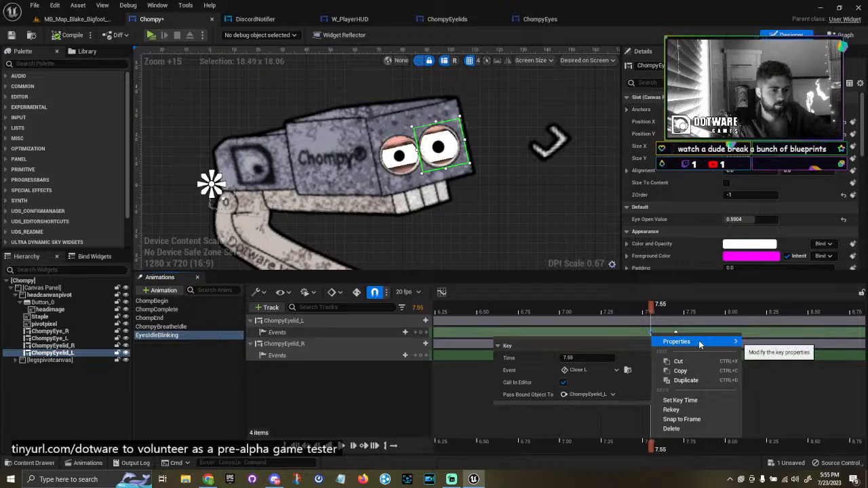
click(679, 332)
click(676, 332)
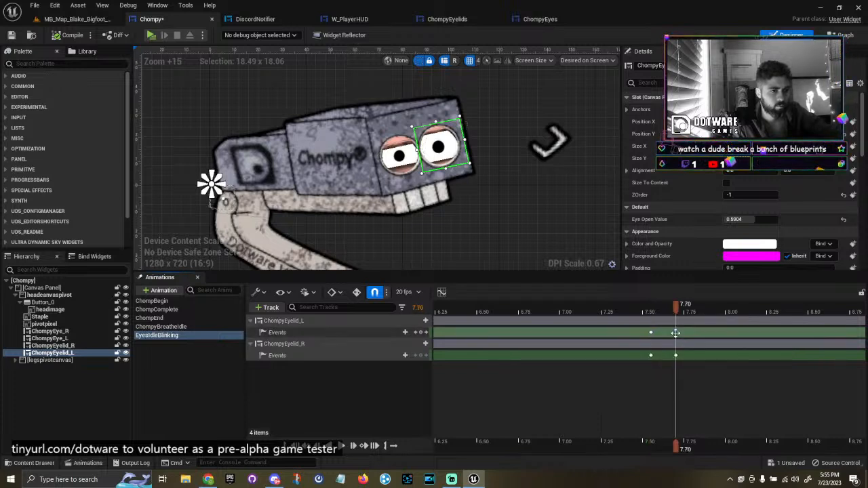
right_click(676, 333)
mouse_move(712, 344)
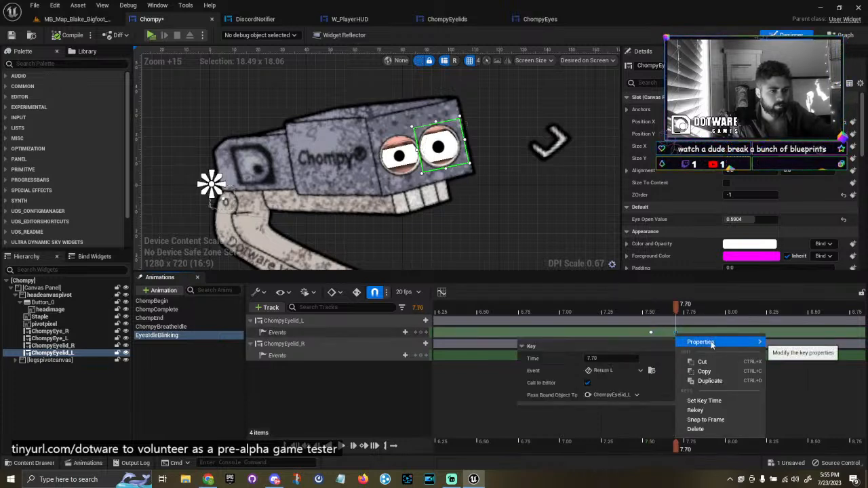
click(618, 321)
mouse_move(678, 309)
mouse_down()
mouse_move(651, 306)
mouse_move(681, 310)
mouse_up()
key(super)
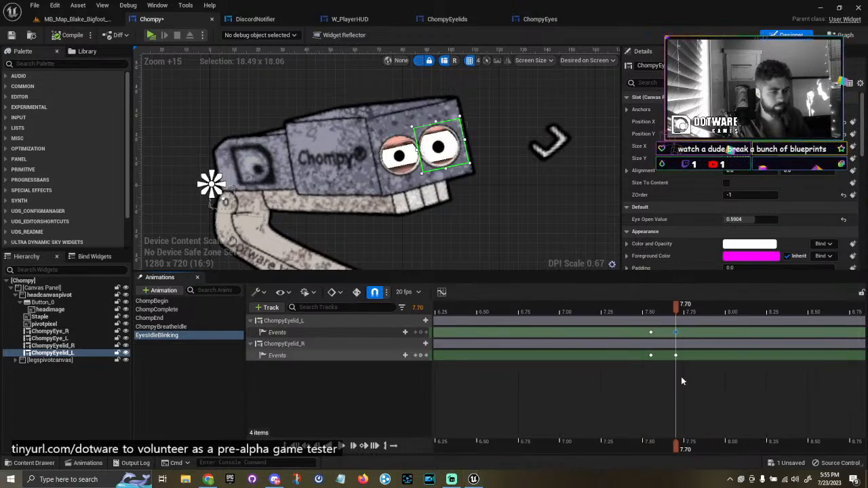
Inspect the event bindings of the 17.35 and 17.50 keys on the ChompyEyelid_L track.
click(641, 358)
ctrl+scroll(625, 391, down, 10)
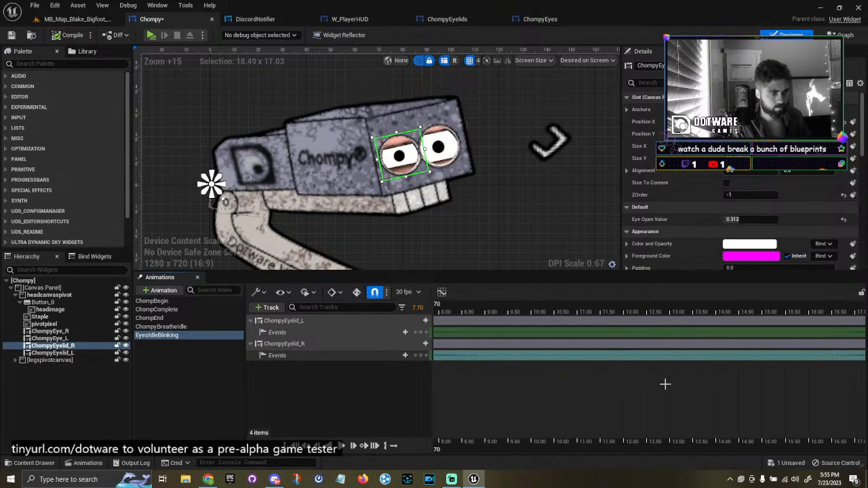
ctrl+scroll(775, 384, up, 8)
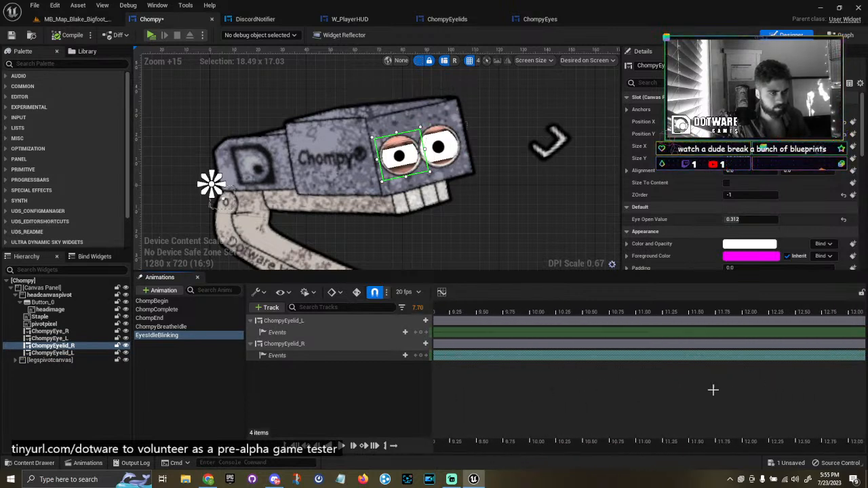
right_drag(763, 390, 526, 381)
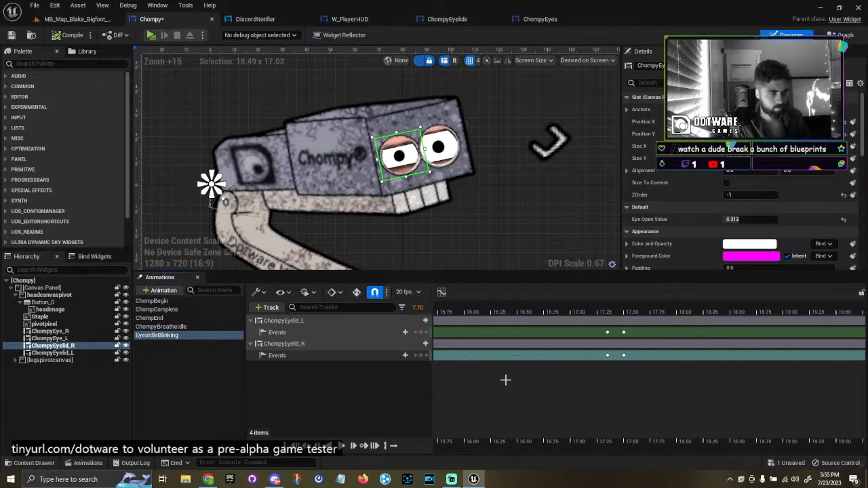
click(507, 380)
right_click(607, 332)
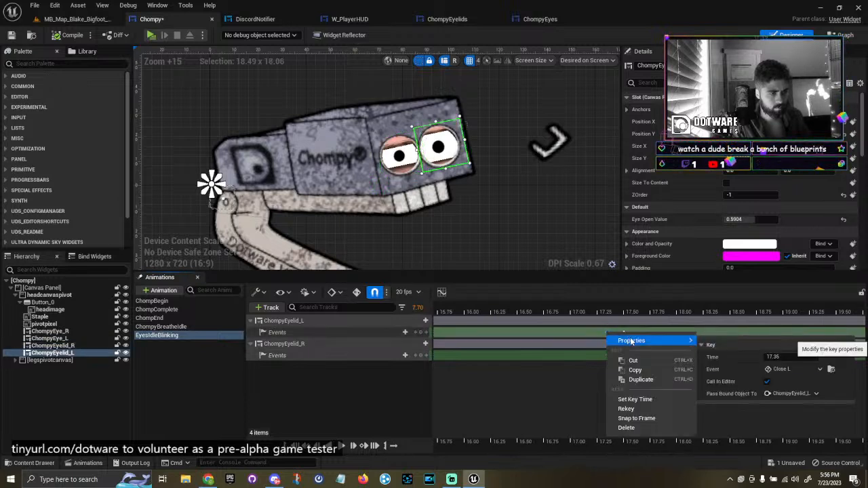
click(613, 335)
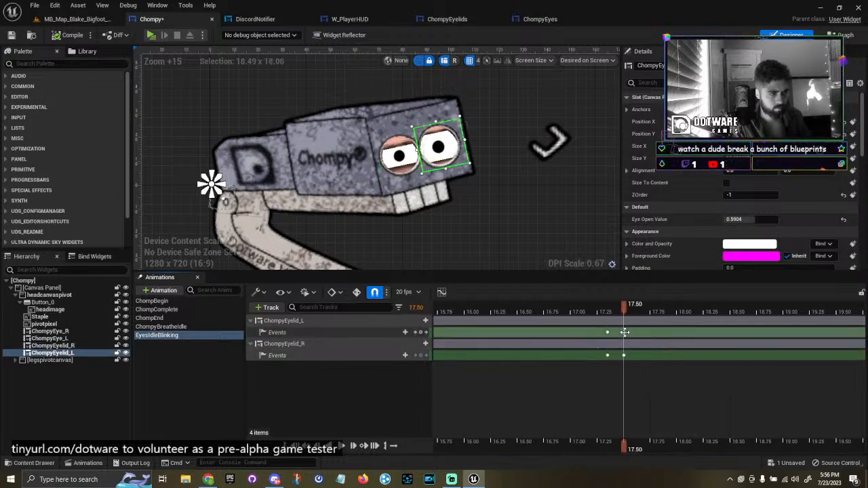
right_click(623, 332)
mouse_move(665, 341)
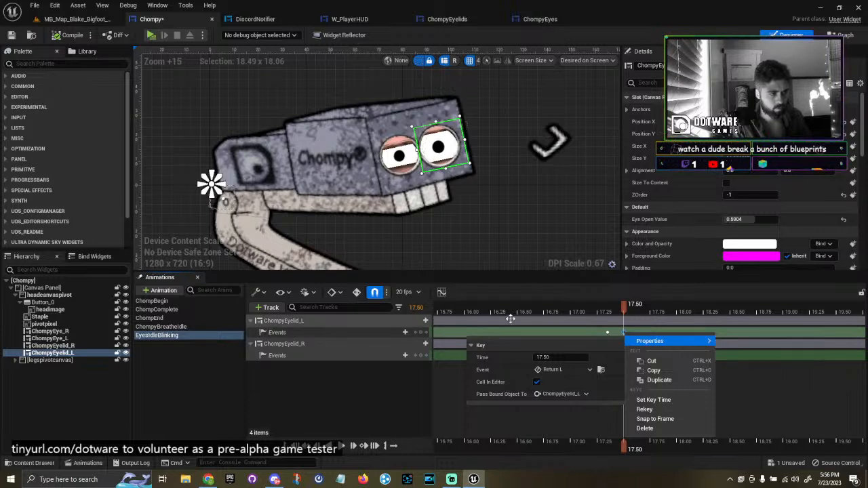
Save the Chompy widget blueprint and show the level editor to watch Chompy in the Discord Notifier.
click(462, 206)
click(12, 37)
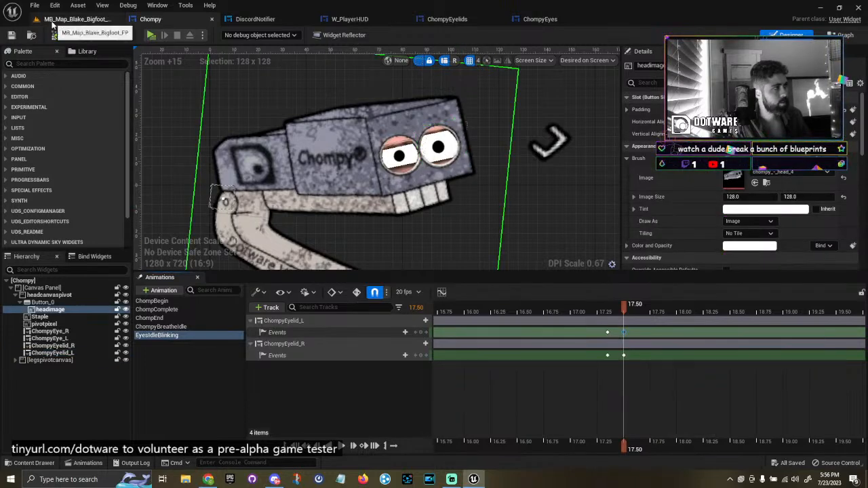
click(53, 21)
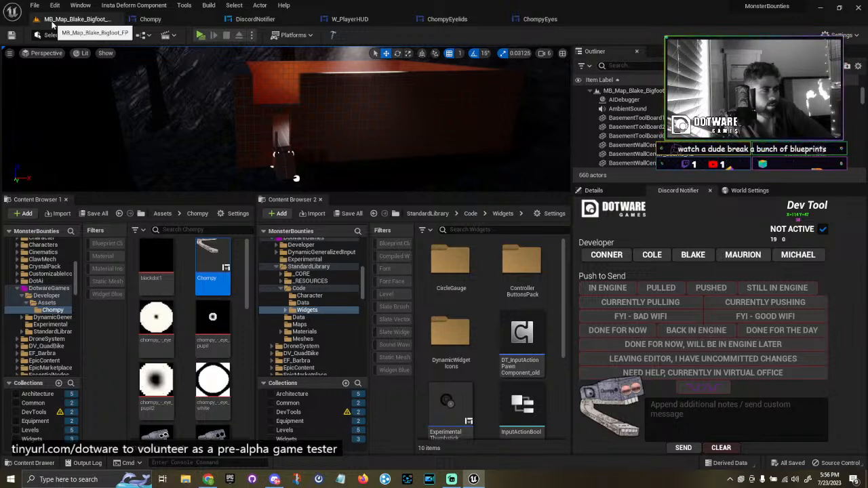
Trace Chompy's event graph from the construct and refresh events through to the Play Animation node for Eyes Idle Blinking.
click(163, 19)
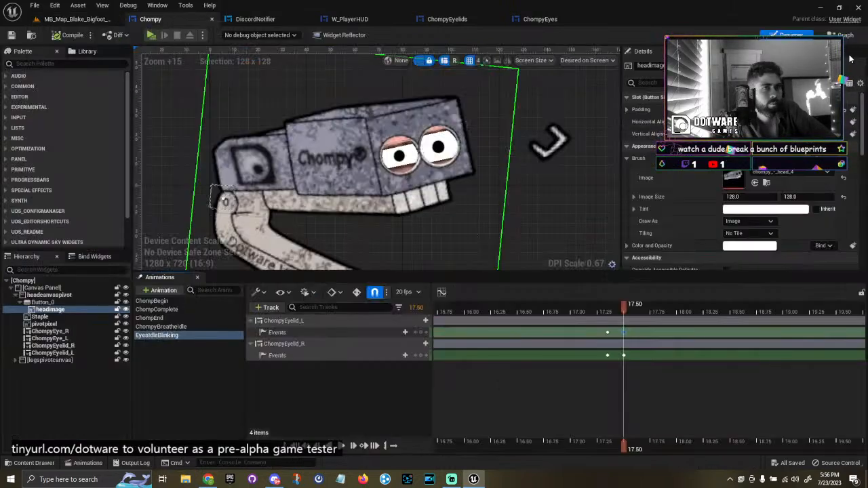
click(846, 34)
click(355, 50)
right_drag(525, 269, 585, 201)
click(468, 190)
scroll(451, 229, down, 3)
right_drag(312, 189, 861, 219)
right_drag(471, 208, 862, 309)
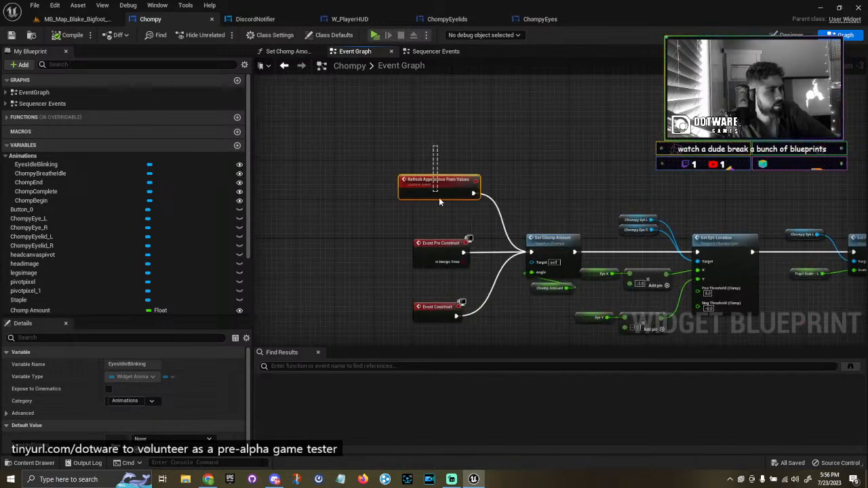
drag(438, 189, 443, 204)
scroll(453, 271, down, 4)
right_drag(453, 291, 455, 169)
scroll(464, 192, up, 5)
right_drag(644, 286, 588, 214)
scroll(568, 235, down, 9)
scroll(398, 254, up, 7)
scroll(399, 254, up, 4)
click(596, 220)
click(743, 252)
right_drag(743, 251, 707, 229)
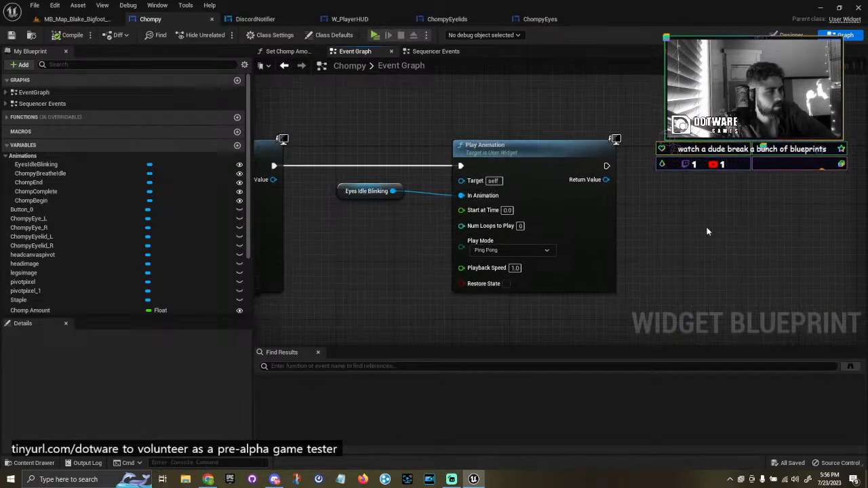
Watch Chompy's blinking in the Discord Notifier and examine his head up close in Chompy's Designer.
click(76, 19)
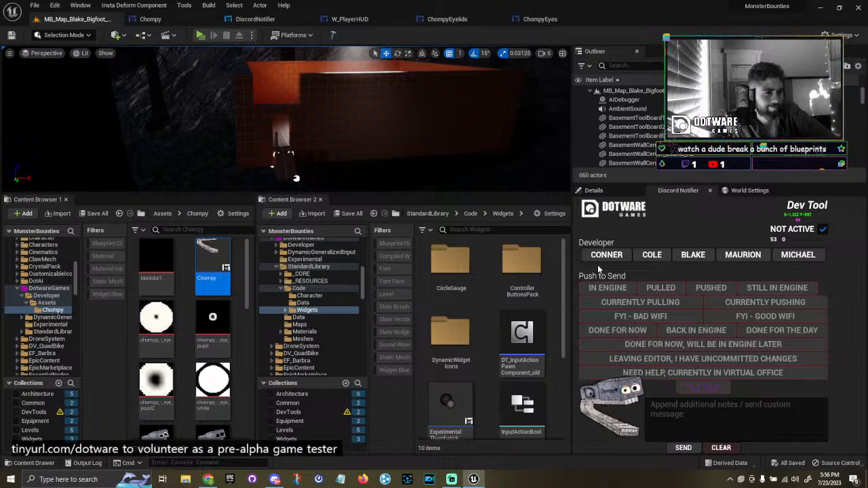
click(150, 19)
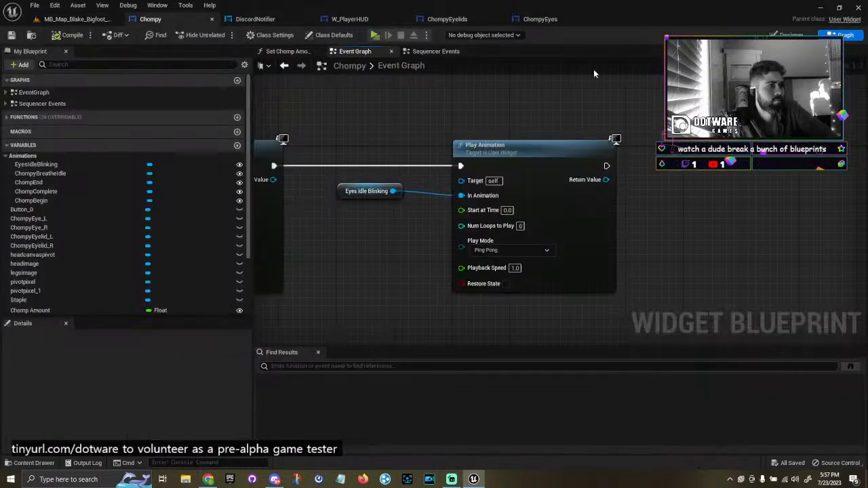
click(791, 35)
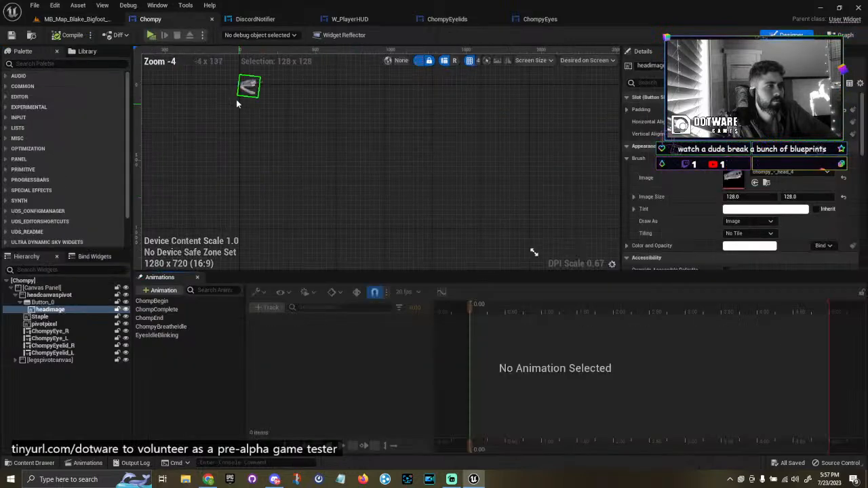
scroll(234, 84, up, 12)
right_drag(236, 87, 245, 164)
scroll(284, 128, up, 7)
scroll(284, 129, down, 6)
Check the Eyes Idle Blinking Play Animation settings and compare the ChompyBreatheIdle and EyesIdleBlinking timelines.
click(844, 35)
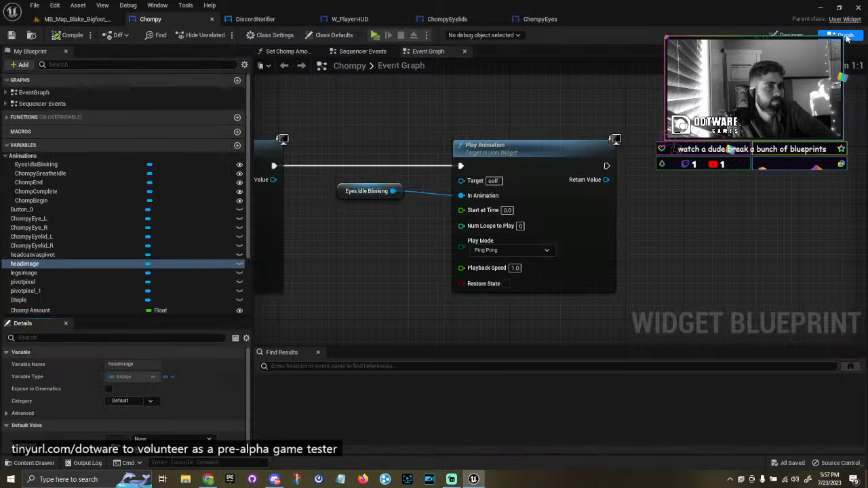
drag(368, 191, 419, 182)
scroll(509, 296, up, 3)
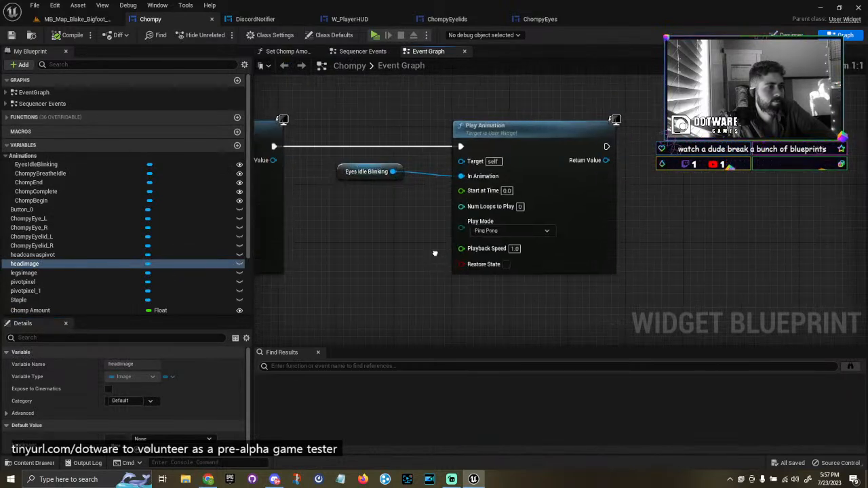
click(791, 35)
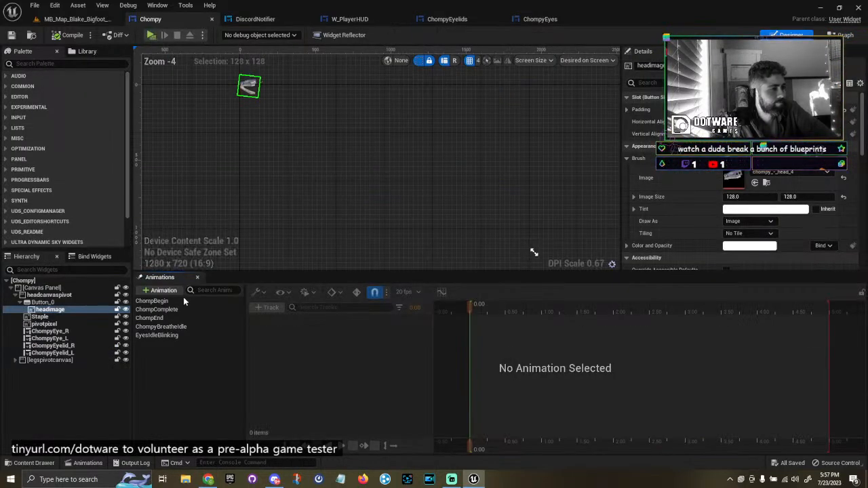
click(161, 327)
scroll(299, 146, up, 12)
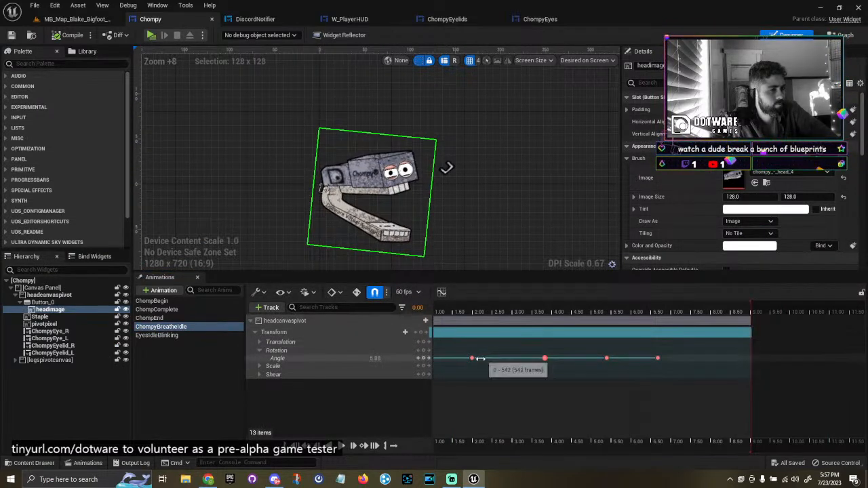
click(157, 336)
click(161, 326)
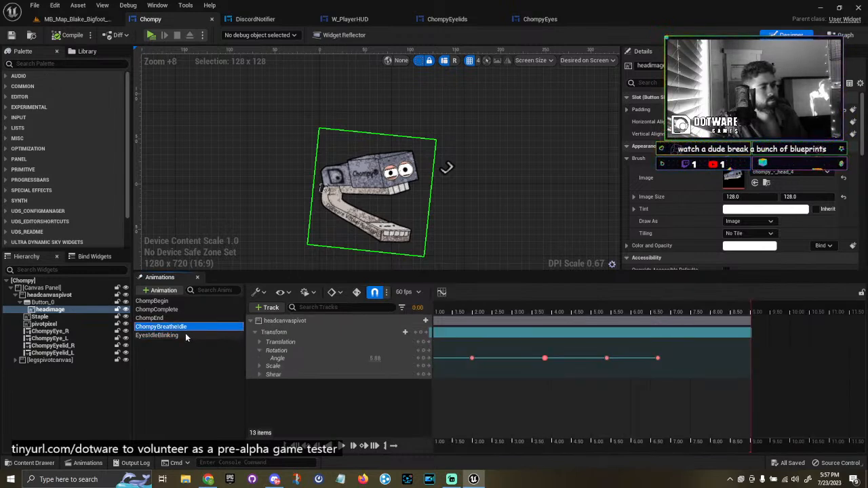
click(188, 336)
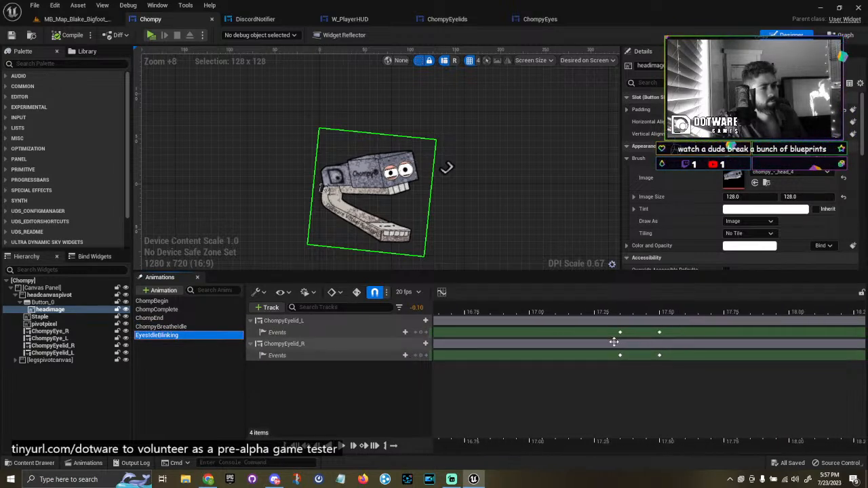
Open the definition of the event bound to the 17.50 key on the ChompyEyelid_L track.
click(660, 333)
right_click(660, 333)
mouse_move(675, 346)
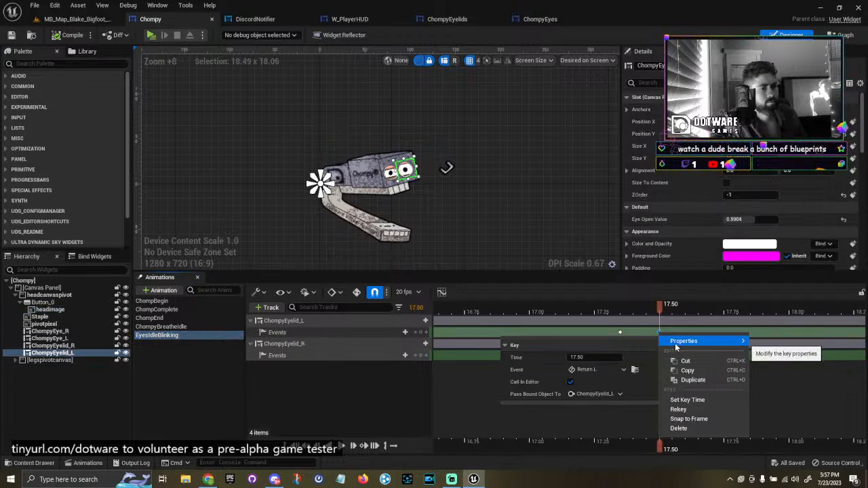
click(635, 370)
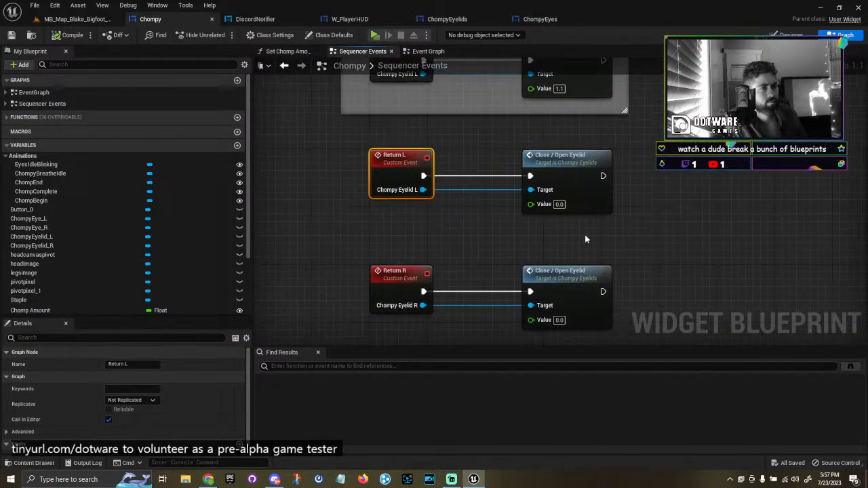
Copy the Lid Top clamp's Min of 0.35 from ChompyEyelids into the Value of Return L's Close / Open Eyelid call.
double_click(585, 181)
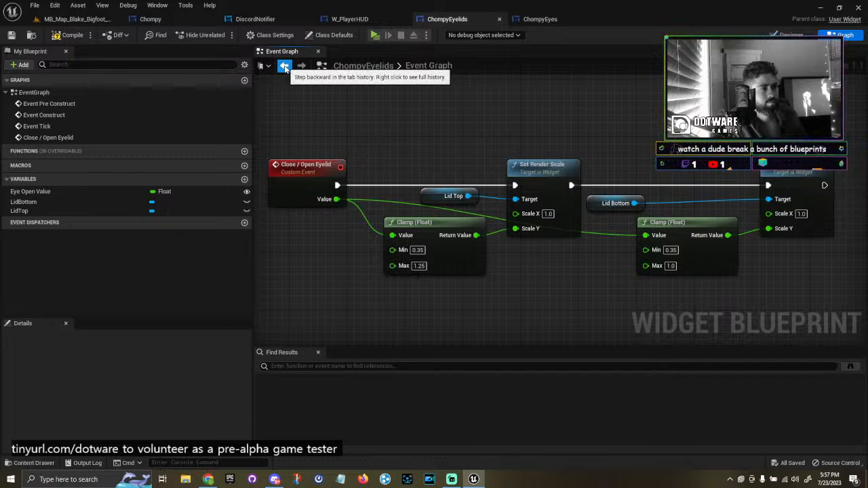
click(417, 250)
key(ctrl+c)
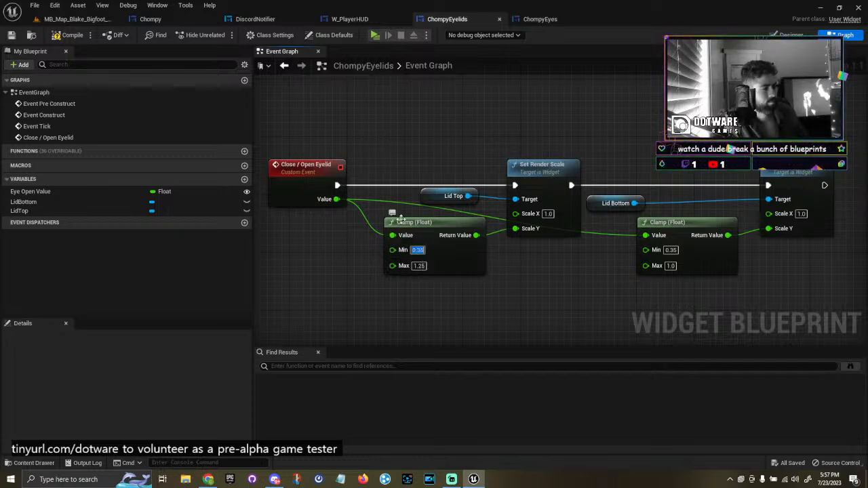
click(184, 21)
click(561, 204)
key(ctrl+v)
key(Return)
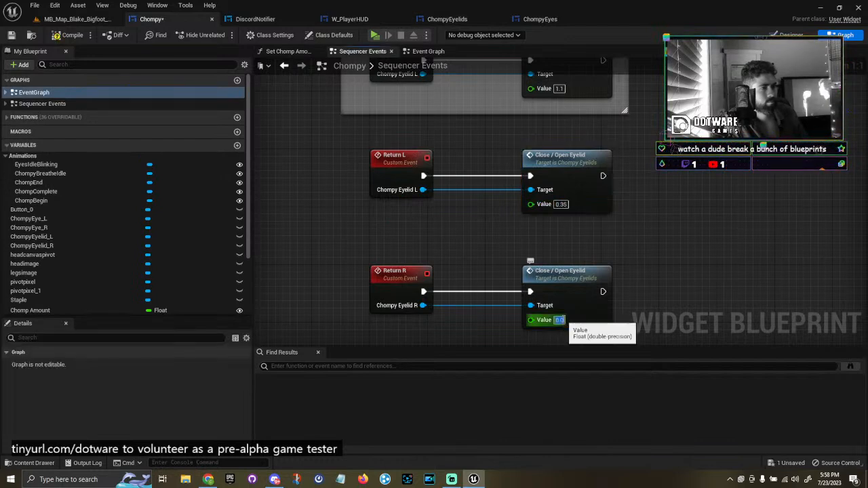
Review the lid scale and clamp nodes of the Close / Open Eyelid event and save the ChompyEyelids blueprint.
double_click(589, 188)
right_drag(772, 239, 432, 198)
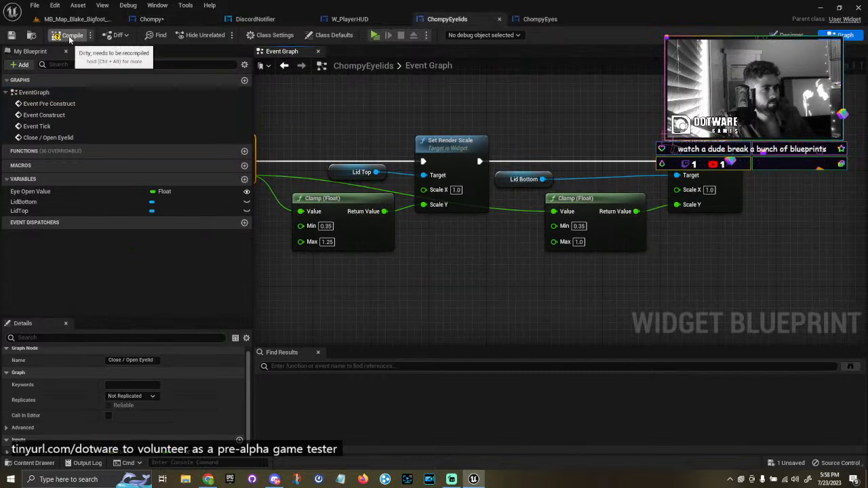
click(12, 36)
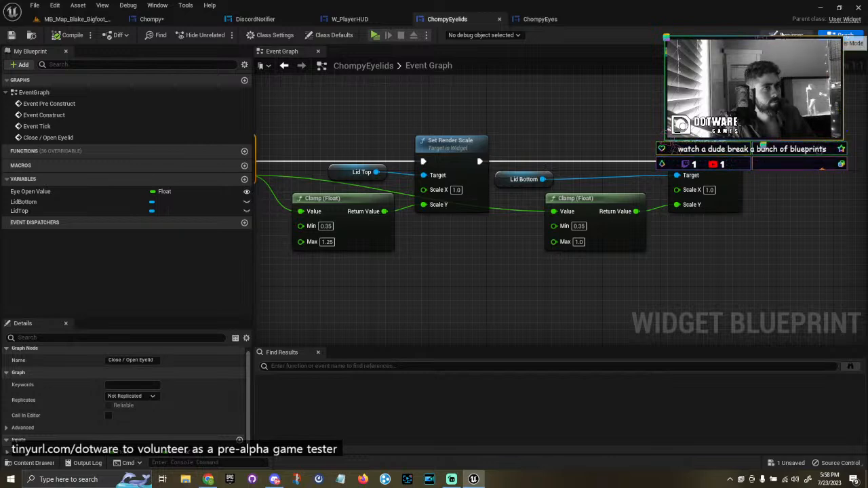
Bring up the Chompy widget in its designer view, save it, and return to the level map.
click(791, 35)
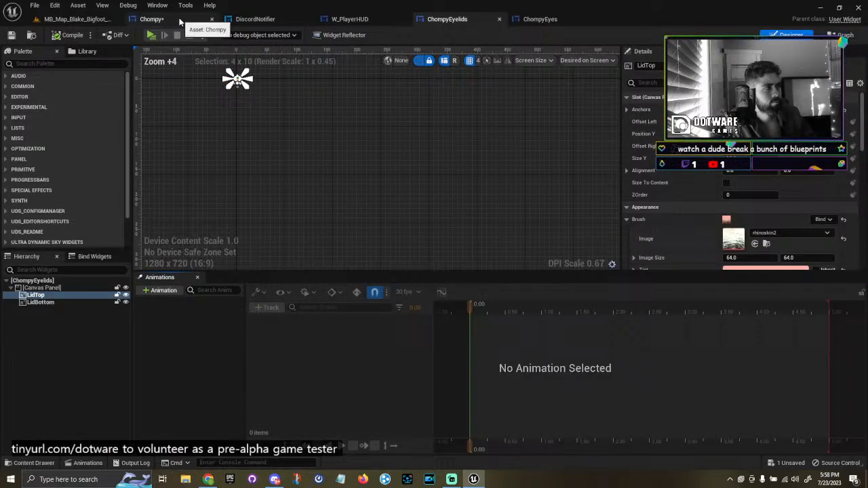
click(154, 19)
click(790, 35)
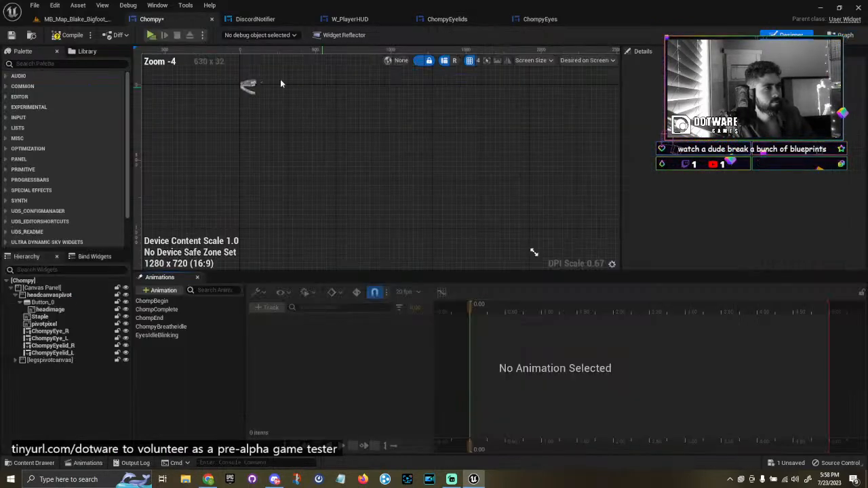
click(34, 6)
click(66, 49)
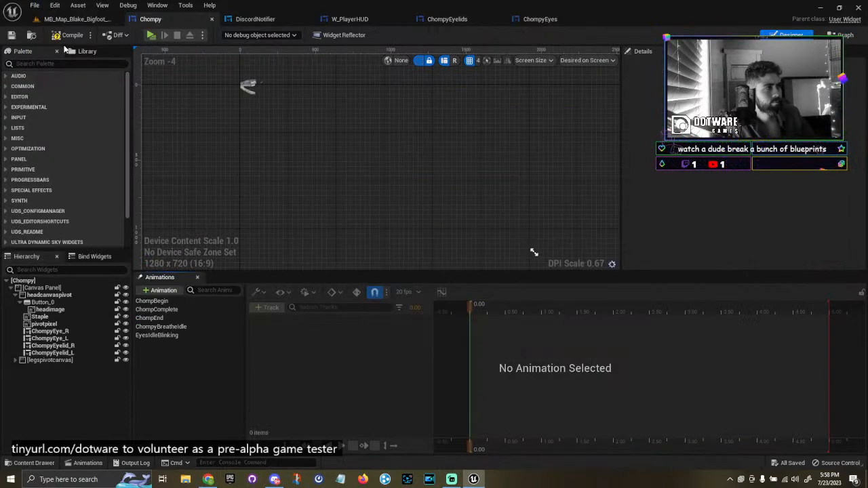
click(85, 19)
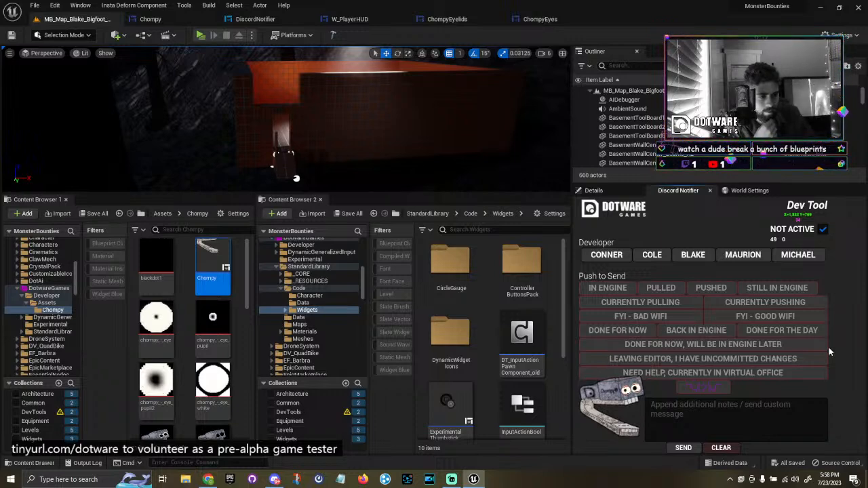
Open the Chompy widget's EyesIdleBlinking animation and play back the blink between about 17.25 and 17.5 s.
click(162, 19)
click(173, 336)
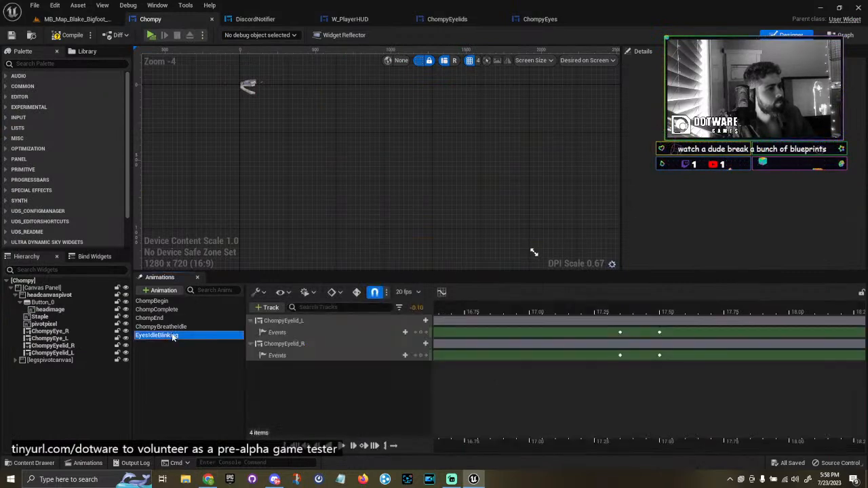
click(572, 310)
right_drag(299, 130, 386, 183)
scroll(399, 192, up, 9)
click(573, 310)
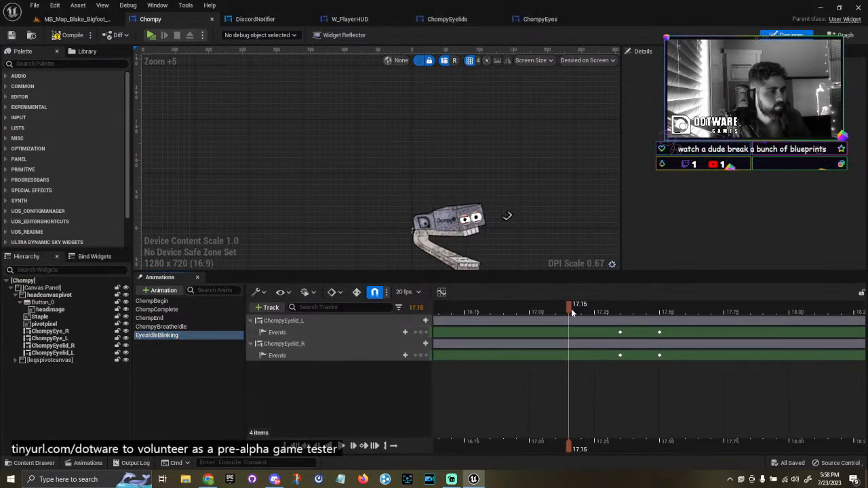
key(space)
click(601, 309)
click(536, 309)
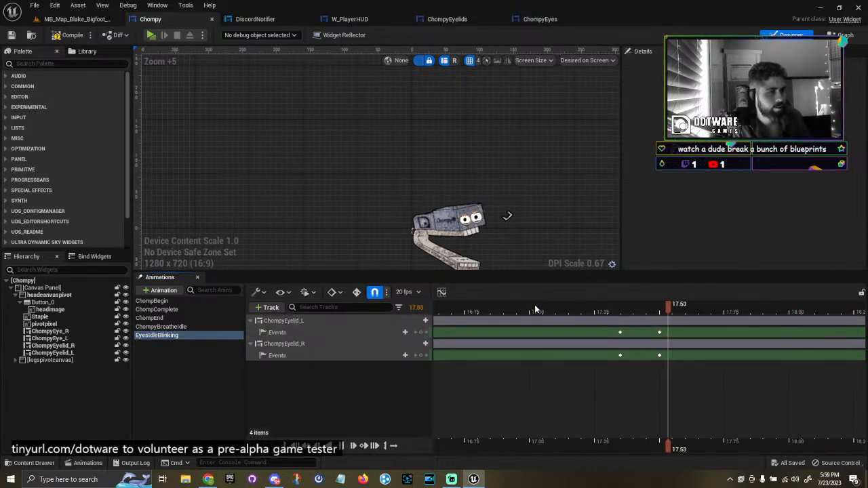
key(space)
Play back the remaining blinks in EyesIdleBlinking, from about 23 s to the eyelid events after 32 s.
ctrl+scroll(545, 360, down, 7)
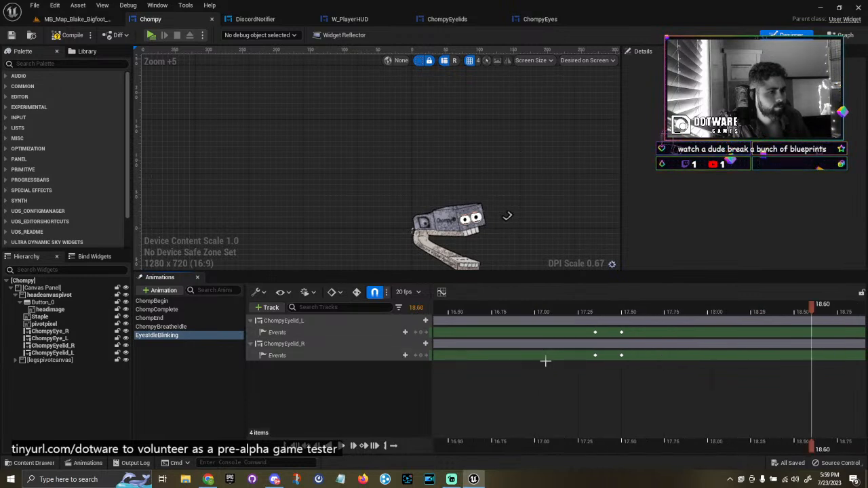
right_drag(730, 375, 521, 358)
right_drag(679, 373, 486, 360)
right_drag(643, 381, 578, 370)
click(638, 312)
key(space)
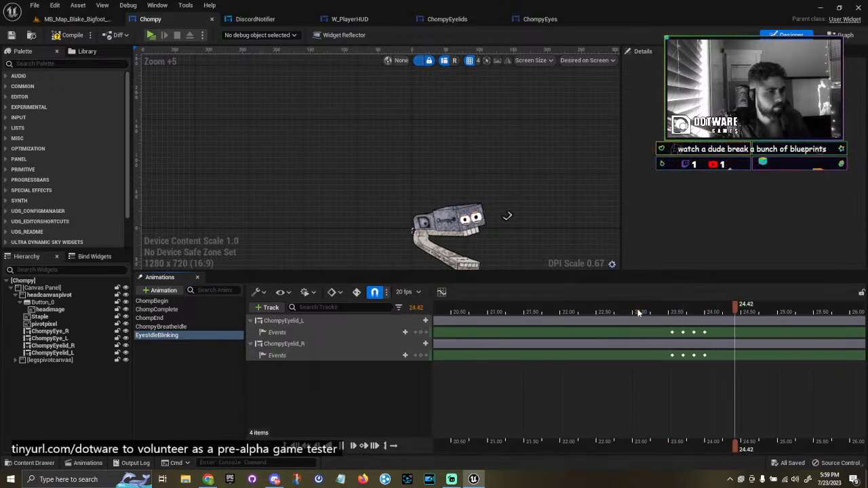
right_drag(668, 410, 534, 407)
right_drag(753, 401, 516, 389)
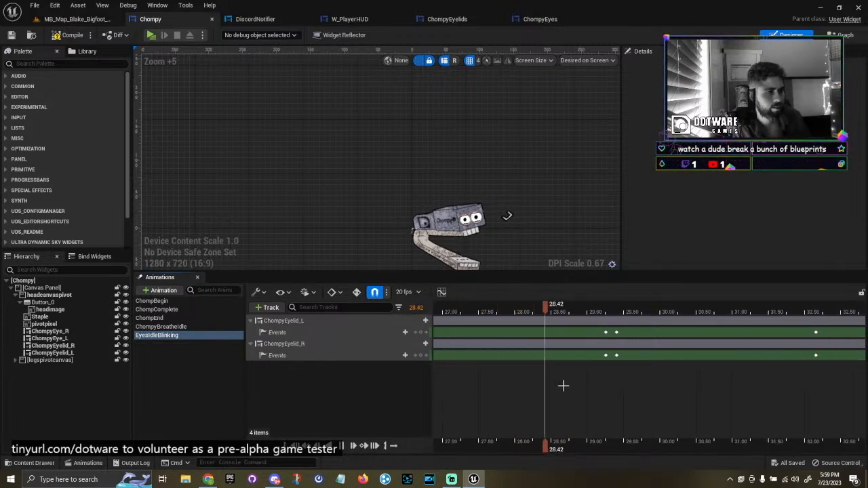
right_drag(782, 401, 577, 393)
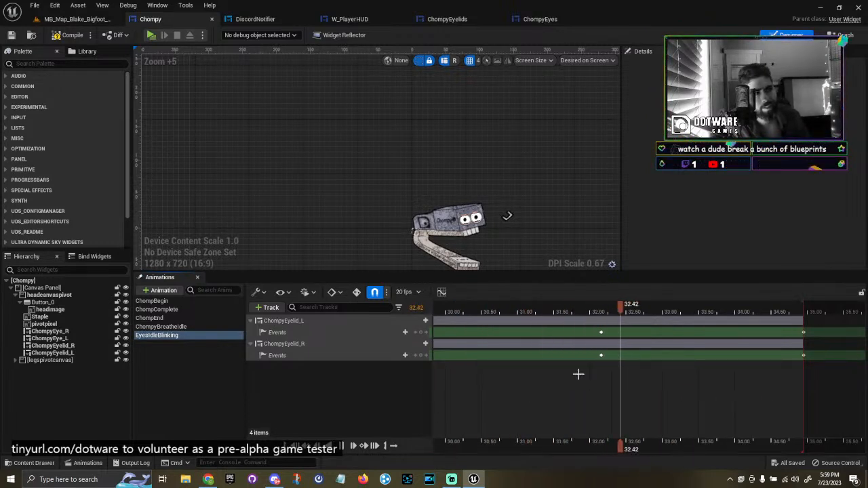
click(586, 314)
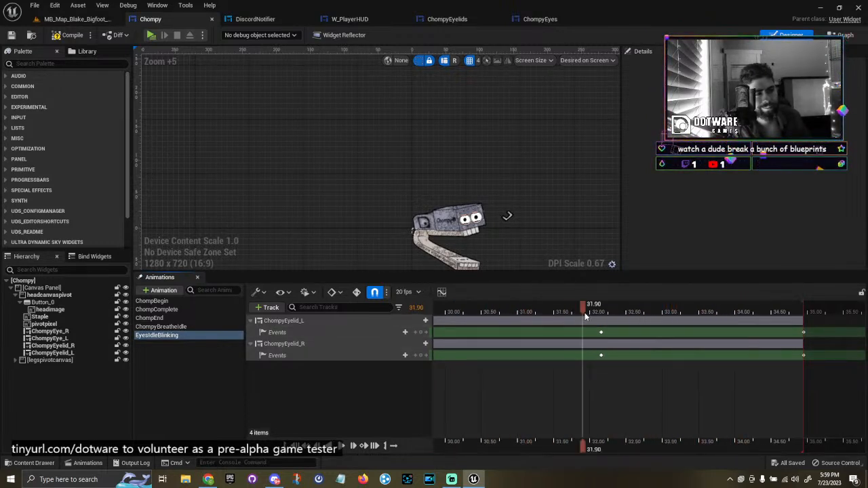
right_drag(562, 388, 658, 390)
right_drag(764, 345, 723, 346)
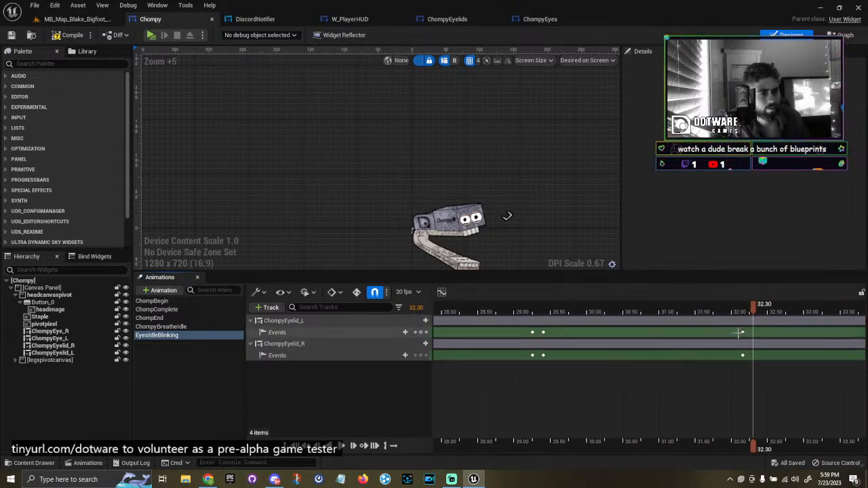
Inspect the properties of the ChompyEyelid_L event key at 32.16 s.
click(741, 333)
right_click(743, 332)
mouse_move(766, 343)
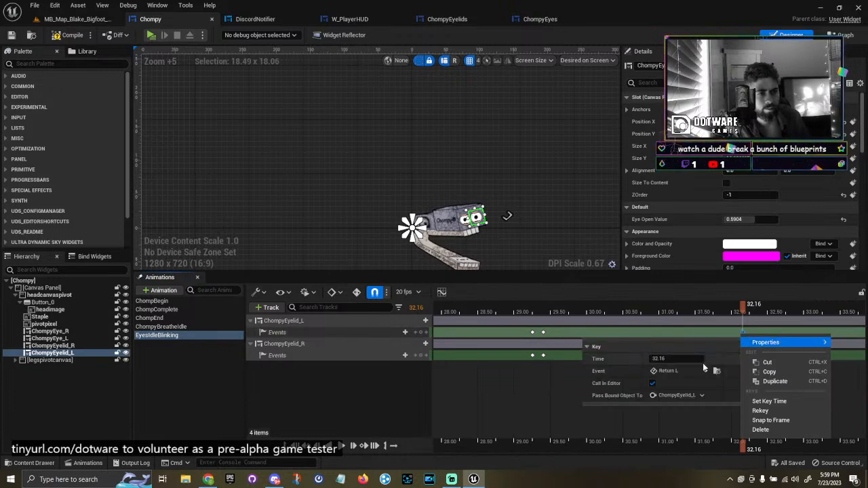
click(548, 389)
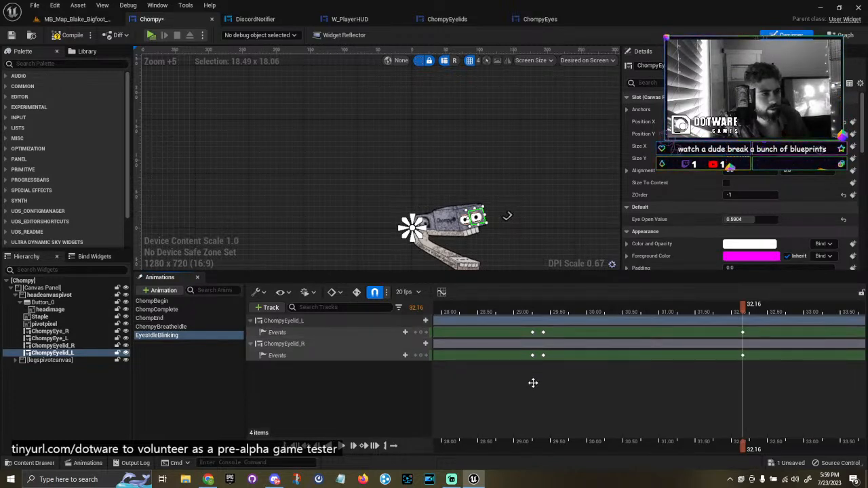
Duplicate the eyelid event keys from about 29.25 s to about 32 s on both eyelid tracks and play back the blink.
drag(537, 383, 731, 332)
ctrl+scroll(769, 348, up, 5)
right_drag(769, 349, 445, 347)
right_drag(753, 363, 649, 335)
key(space)
click(689, 311)
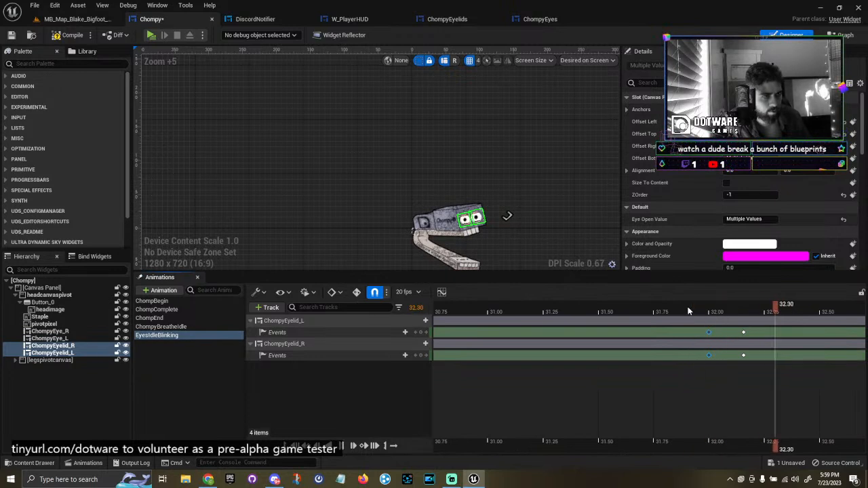
click(689, 311)
Try to move the eyelid event keys near the end of EyesIdleBlinking and undo the move.
ctrl+scroll(665, 375, down, 12)
right_drag(734, 384, 589, 391)
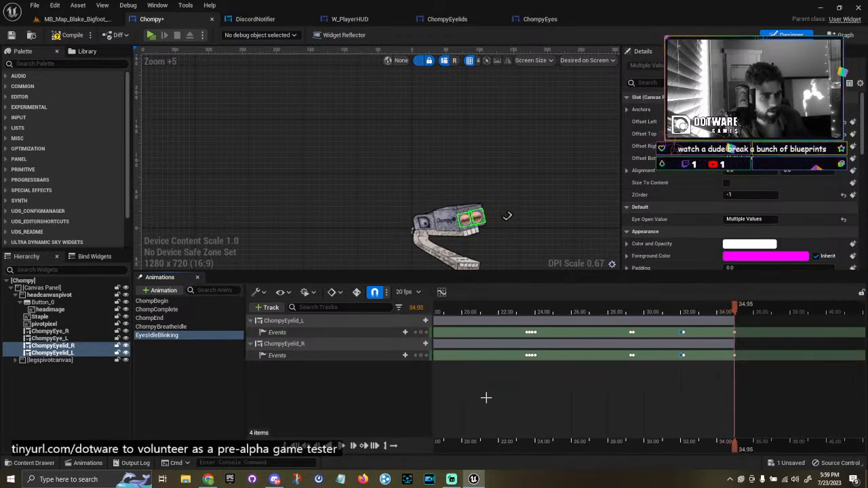
ctrl+scroll(729, 343, up, 5)
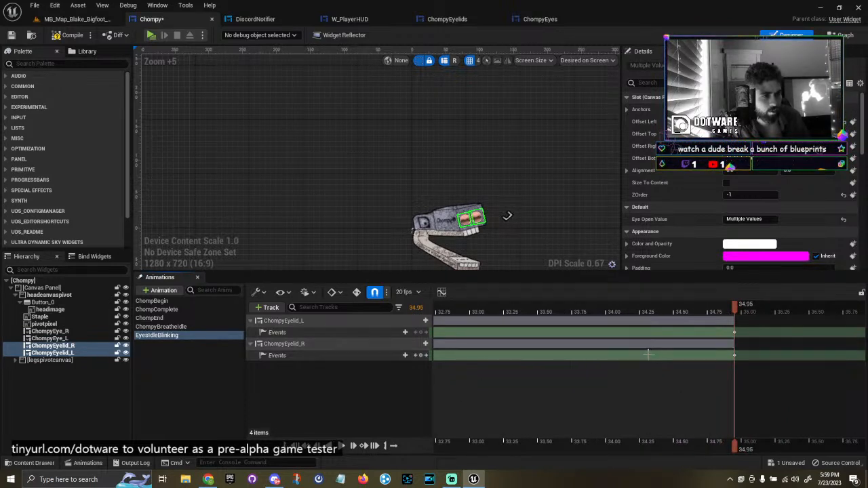
click(576, 373)
drag(725, 328, 745, 370)
click(578, 354)
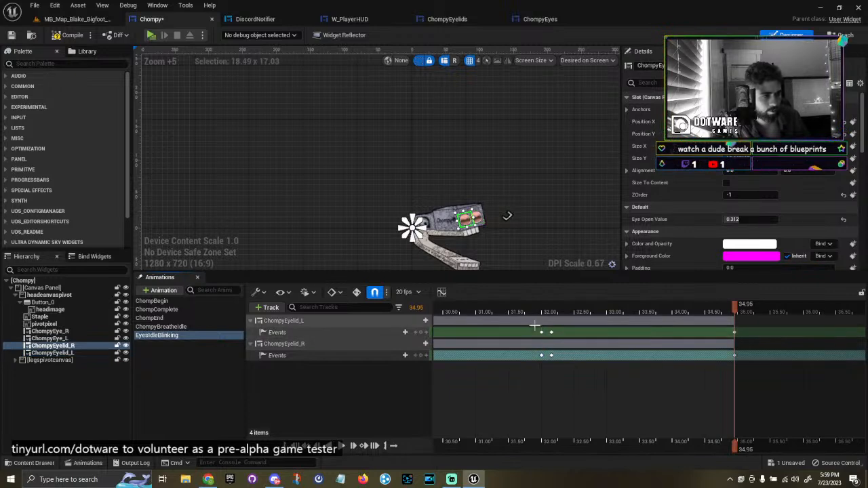
drag(534, 324, 542, 373)
key(ctrl+z)
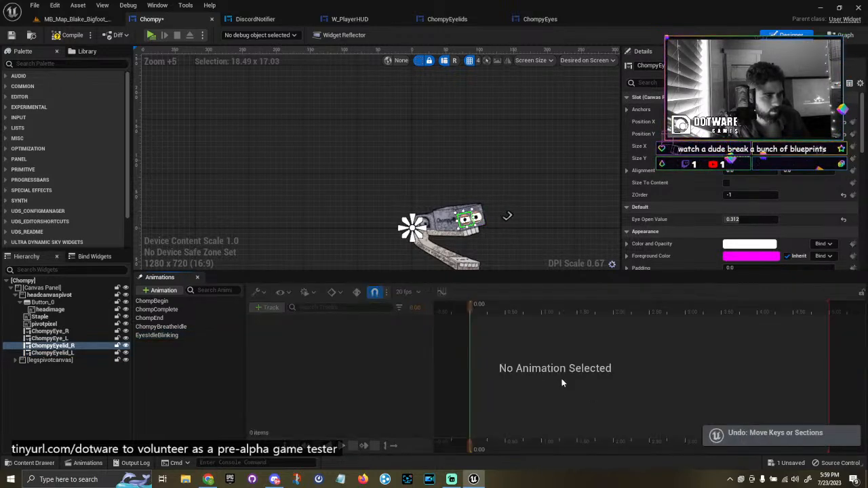
Reopen the EyesIdleBlinking animation and delete the selected event keys near its end on the eyelid tracks.
click(163, 338)
drag(527, 326, 731, 322)
key(Delete)
Play EyesIdleBlinking from near its start to about 18 s to review the timing of the blinks.
ctrl+scroll(508, 380, down, 7)
right_drag(592, 380, 829, 379)
right_drag(680, 380, 867, 381)
right_drag(570, 376, 866, 386)
right_drag(640, 384, 700, 384)
drag(518, 309, 531, 310)
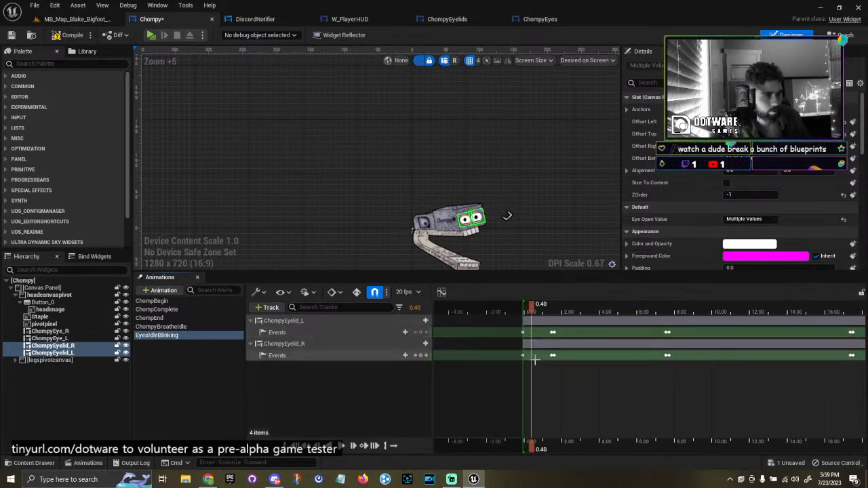
ctrl+scroll(530, 376, up, 4)
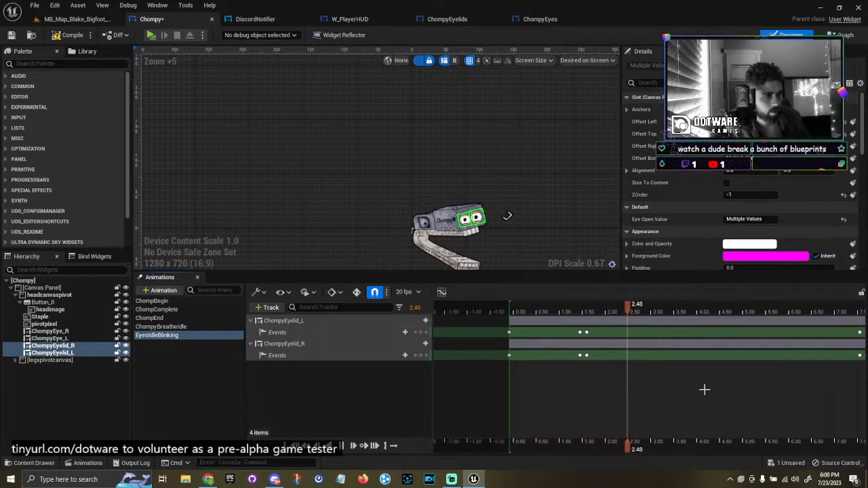
right_drag(757, 407, 745, 407)
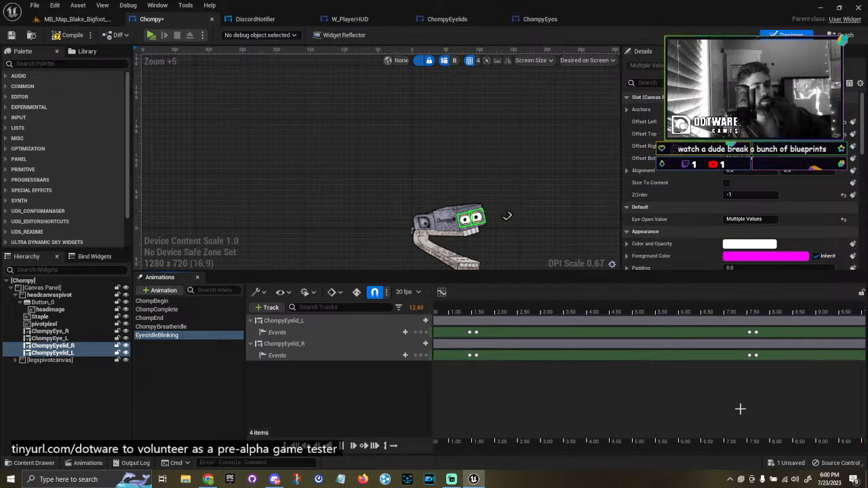
click(586, 315)
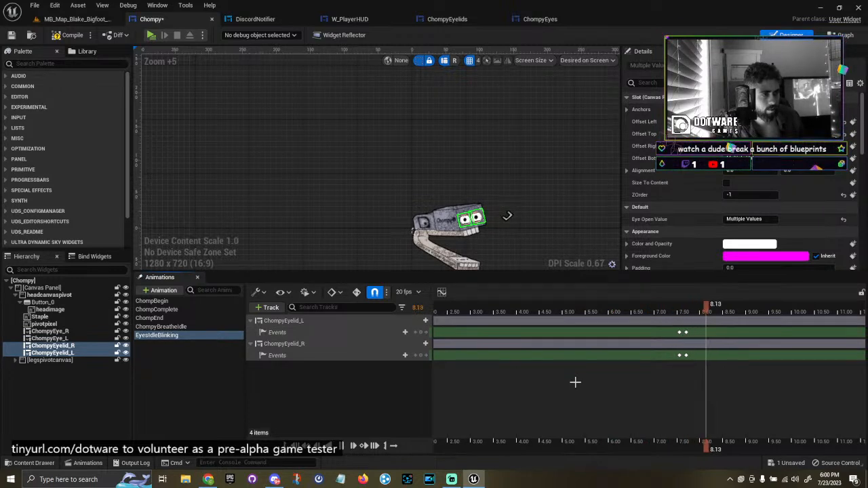
ctrl+scroll(582, 384, down, 5)
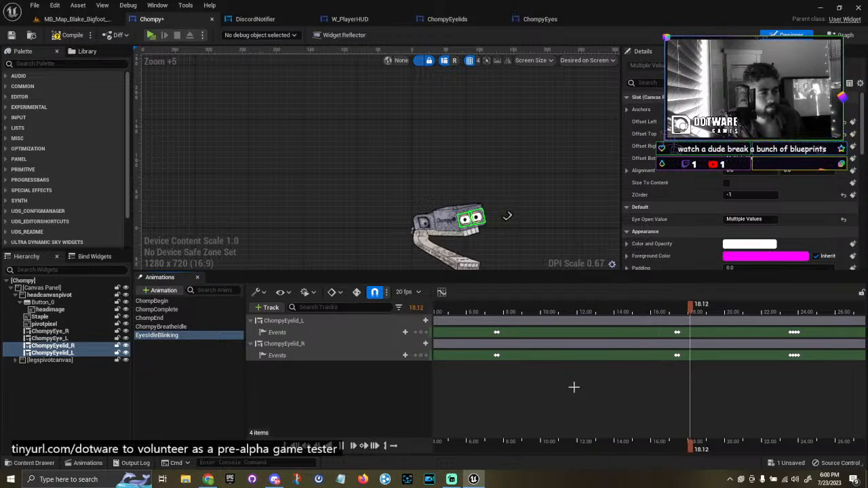
key(space)
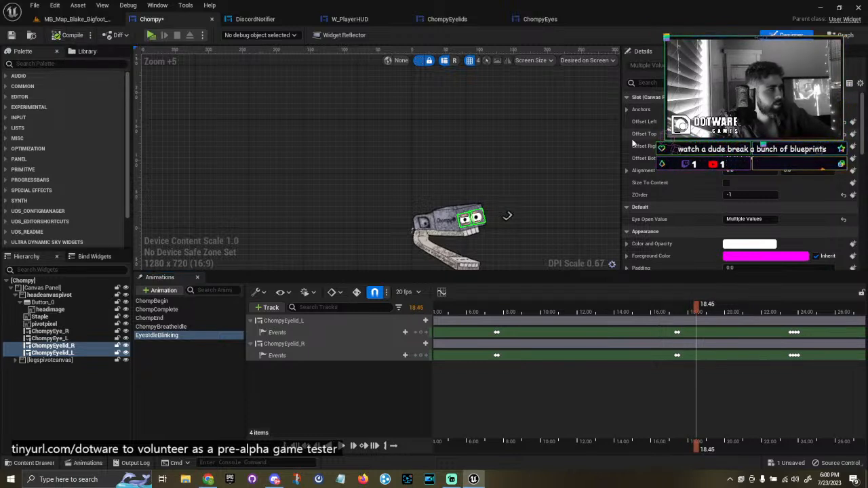
Examine the Close / Open Eyelid calls and their close amount inputs in Chompy's Event Graph.
click(844, 35)
scroll(471, 169, down, 4)
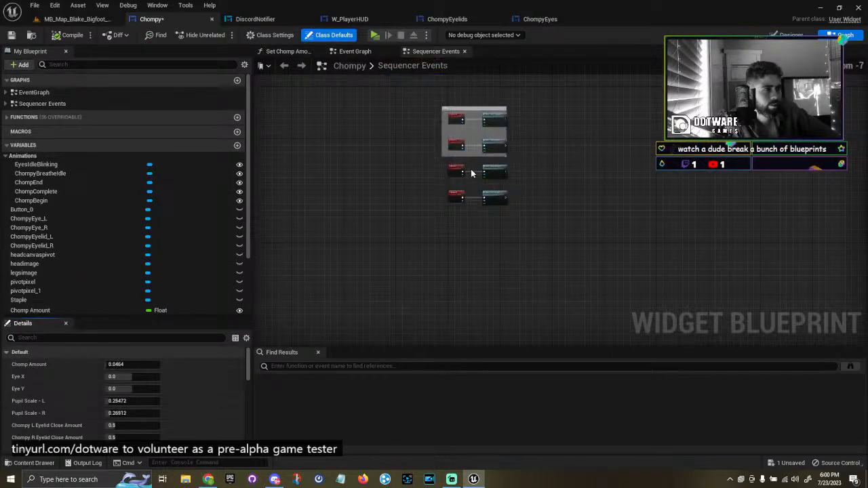
click(355, 51)
scroll(437, 190, down, 5)
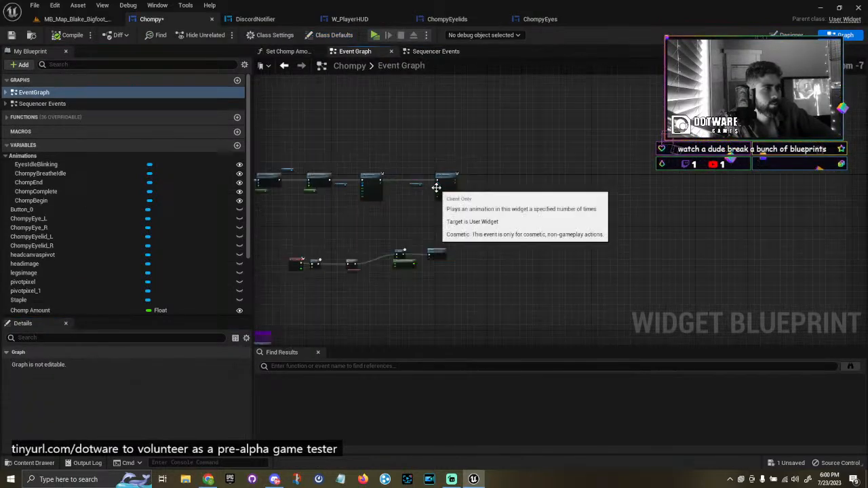
scroll(593, 227, up, 4)
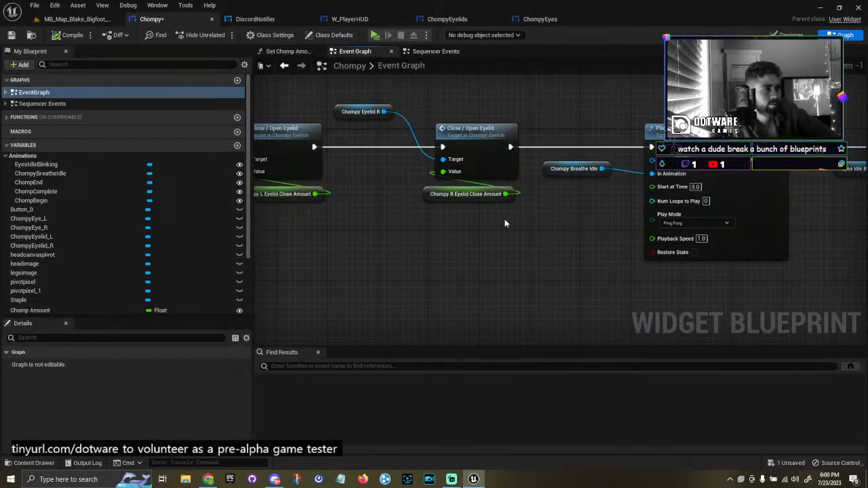
scroll(533, 225, up, 2)
drag(663, 130, 678, 266)
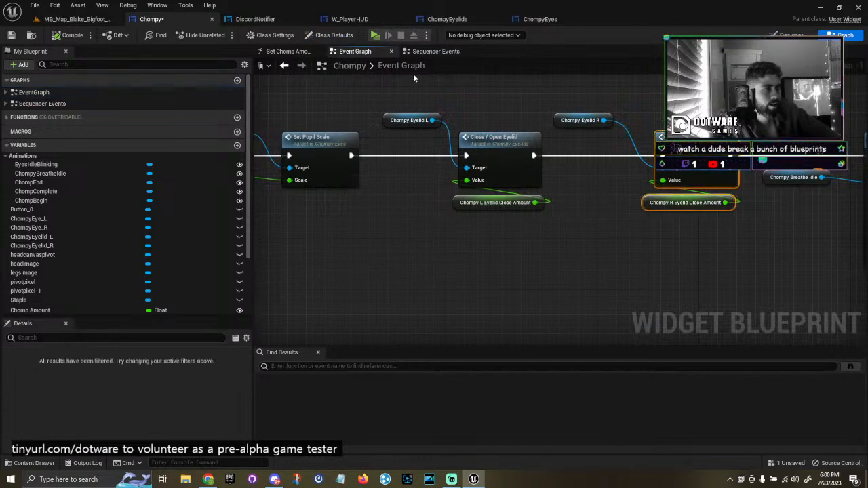
click(540, 220)
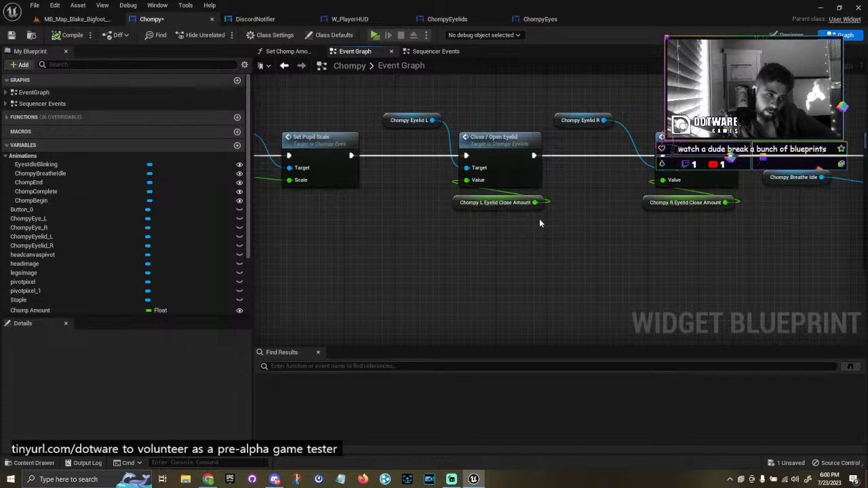
right_drag(540, 221, 512, 233)
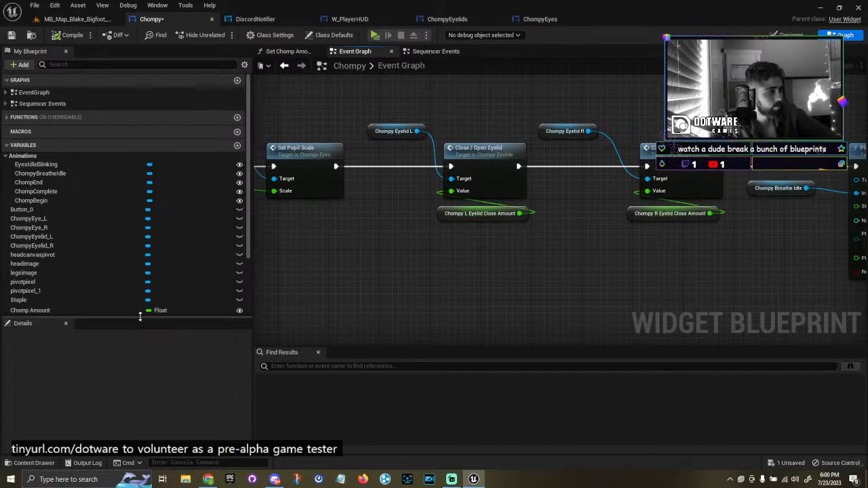
Add Set nodes for Chompy L Eyelid Close Amount and Chompy R Eyelid Close Amount below the eyelid calls.
scroll(141, 318, down, 3)
drag(66, 274, 454, 261)
click(479, 281)
drag(116, 285, 421, 311)
click(481, 319)
drag(480, 319, 514, 316)
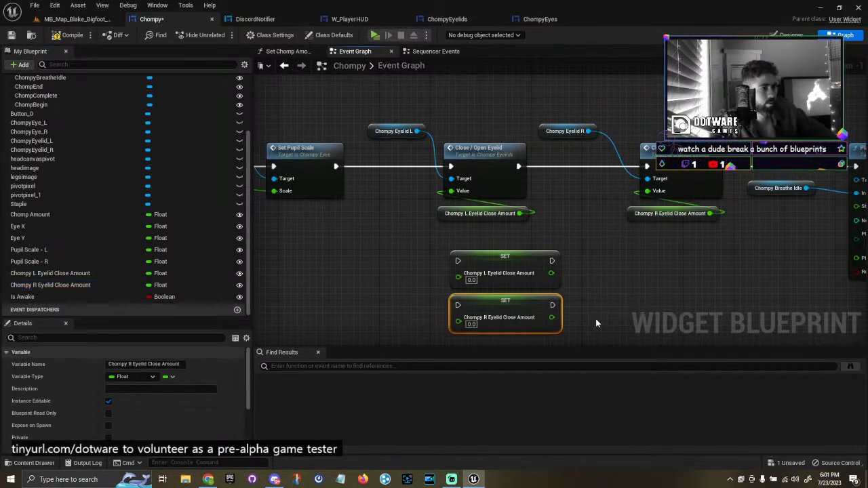
Delete the two eyelid close amount Set nodes from the Event Graph.
drag(553, 236, 531, 312)
drag(457, 102, 488, 178)
scroll(453, 169, down, 5)
scroll(456, 168, up, 6)
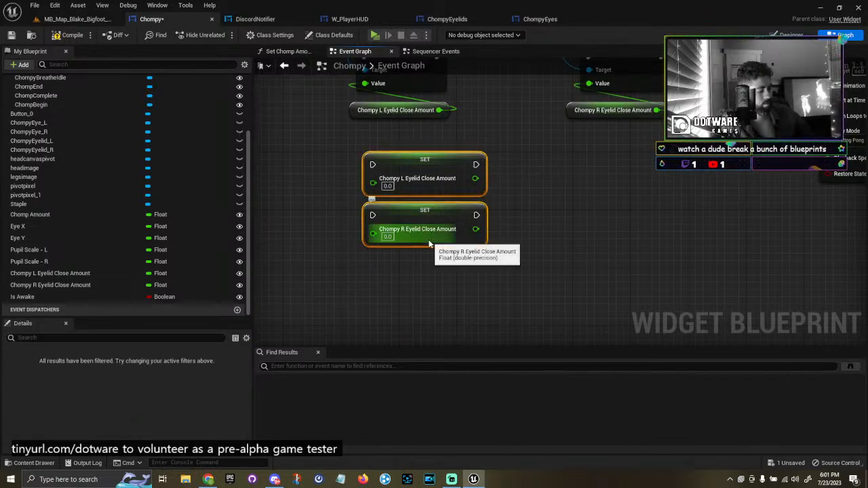
key(Delete)
Paste the two eyelid close amount Set nodes into the Sequencer Events graph beside the Blink group, with the R node above the L node.
click(429, 52)
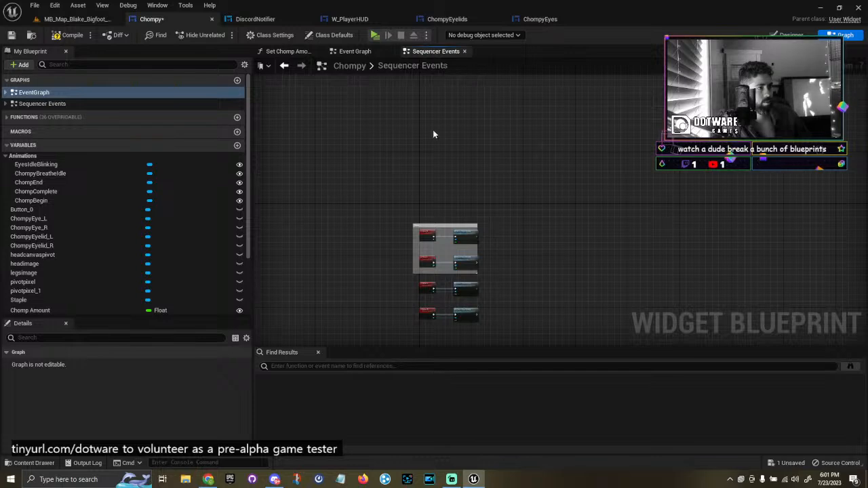
click(287, 52)
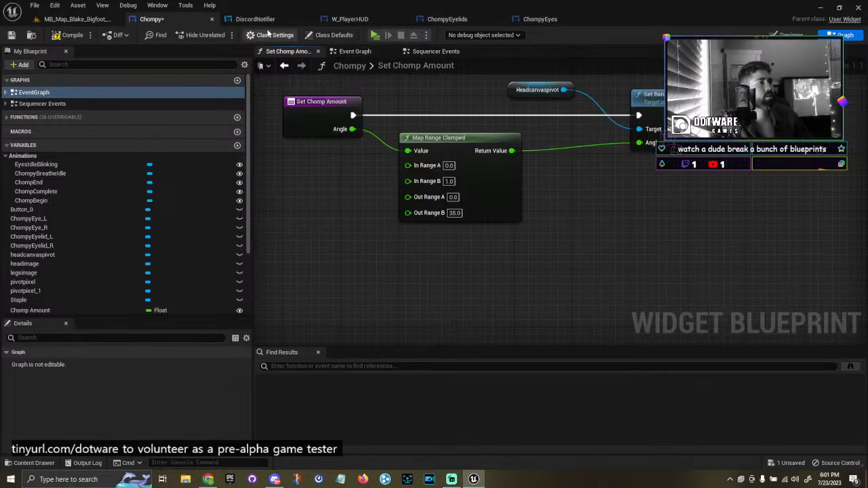
right_drag(509, 133, 327, 225)
scroll(484, 271, down, 6)
right_drag(484, 271, 465, 208)
click(434, 52)
scroll(482, 251, up, 5)
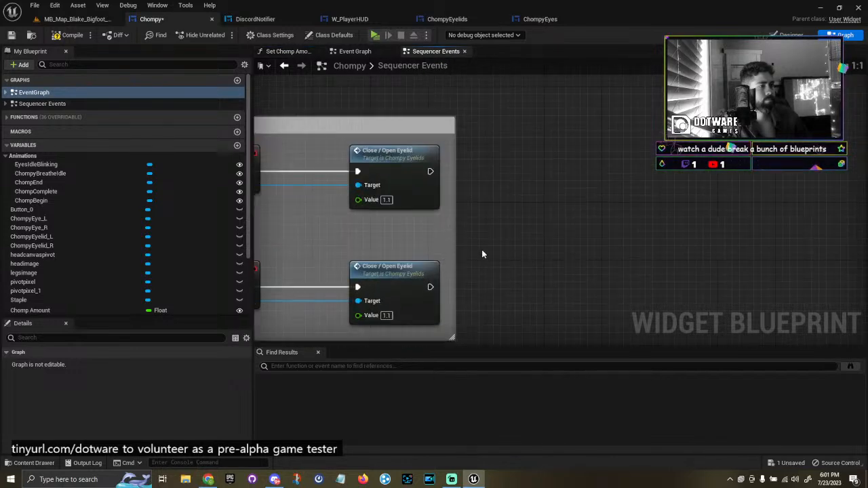
key(ctrl+v)
click(603, 157)
drag(656, 244, 656, 160)
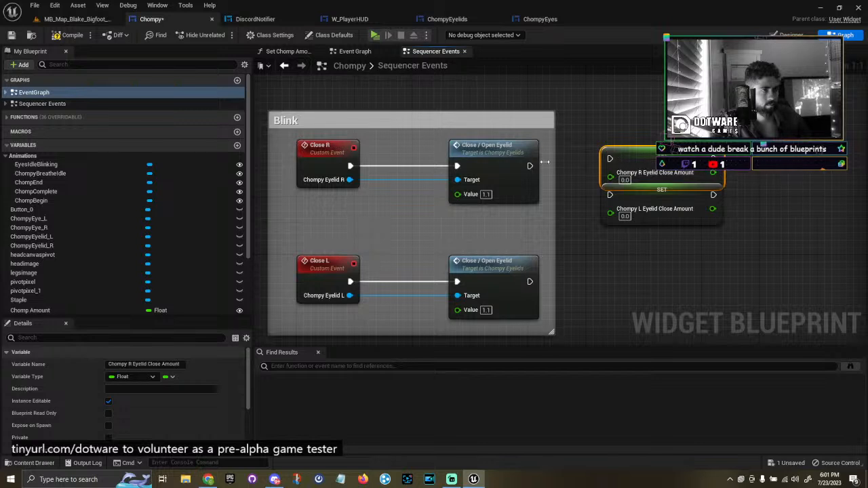
Wire the R and L Set nodes after the Close R and Close L eyelid calls, with both close amounts at 1.1.
mouse_move(527, 168)
mouse_down()
mouse_move(617, 162)
mouse_move(525, 178)
mouse_move(533, 169)
mouse_up()
drag(637, 160, 638, 169)
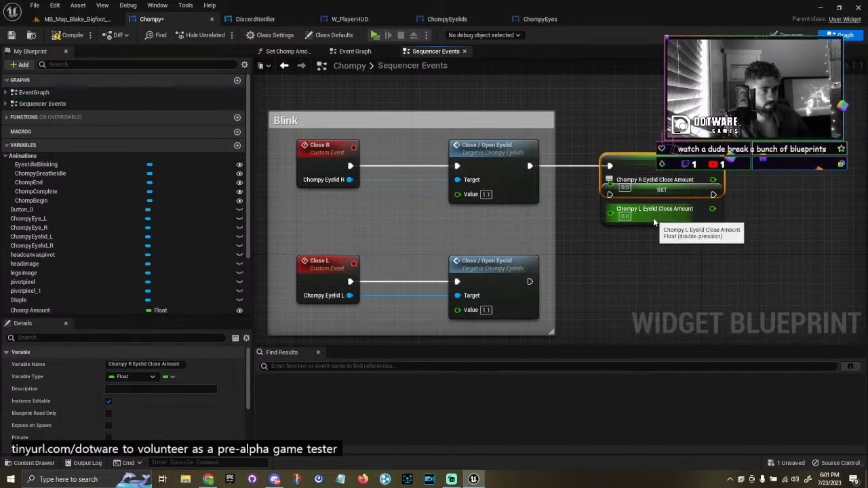
drag(652, 224, 653, 332)
drag(530, 275, 643, 271)
right_drag(652, 314, 681, 311)
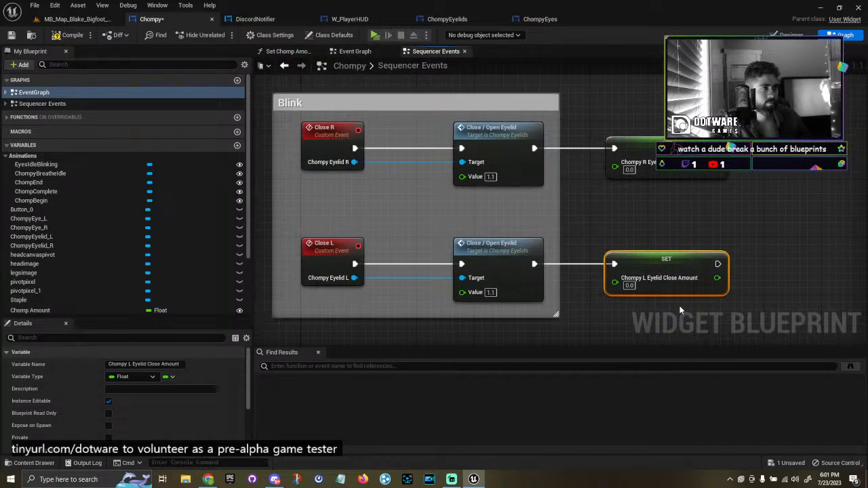
click(490, 178)
click(630, 171)
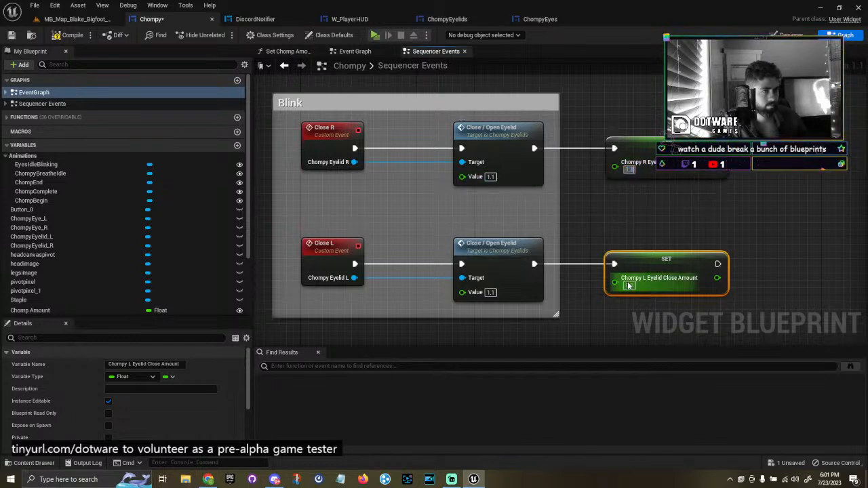
Duplicate the two eyelid close amount Set nodes beside the Return L and Return R eyelid calls.
drag(668, 305, 608, 136)
scroll(608, 163, down, 5)
key(ctrl+c)
key(ctrl+v)
scroll(596, 201, up, 5)
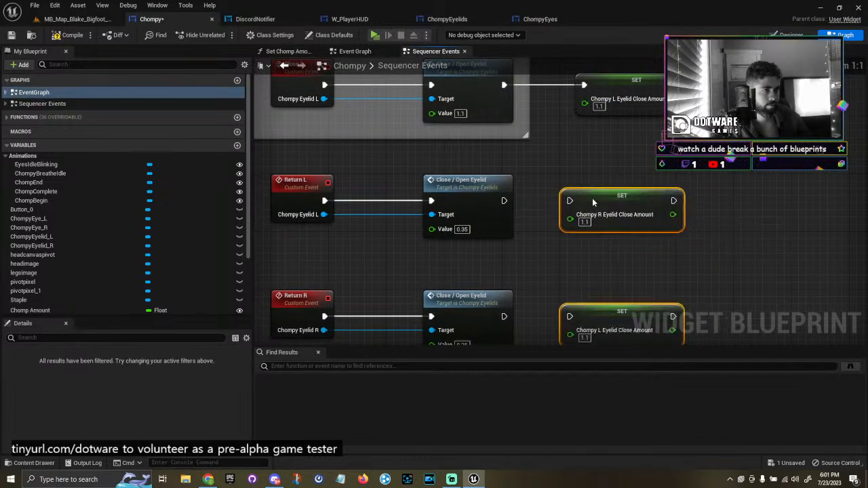
Wire the copied R Set node with value 0 after Return L's eyelid call, and the L Set node after Return R's.
drag(504, 200, 577, 201)
click(599, 196)
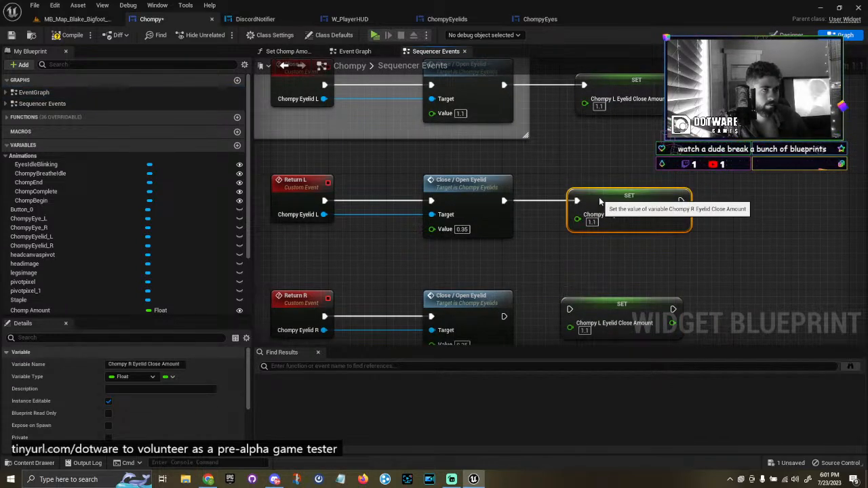
click(599, 223)
text(0)
click(620, 271)
right_drag(620, 271, 604, 213)
drag(490, 259, 592, 261)
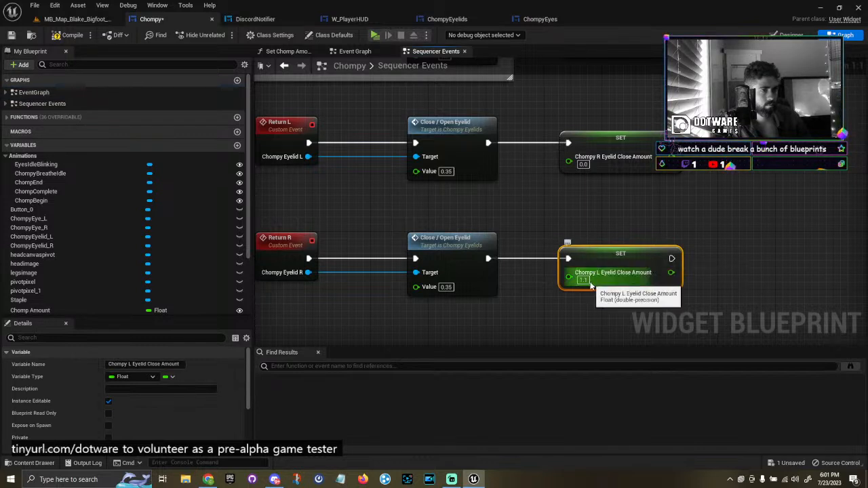
Set both eyelid close amounts in the Return L and Return R chains to 0.35, matching the Close / Open Eyelid value.
click(446, 172)
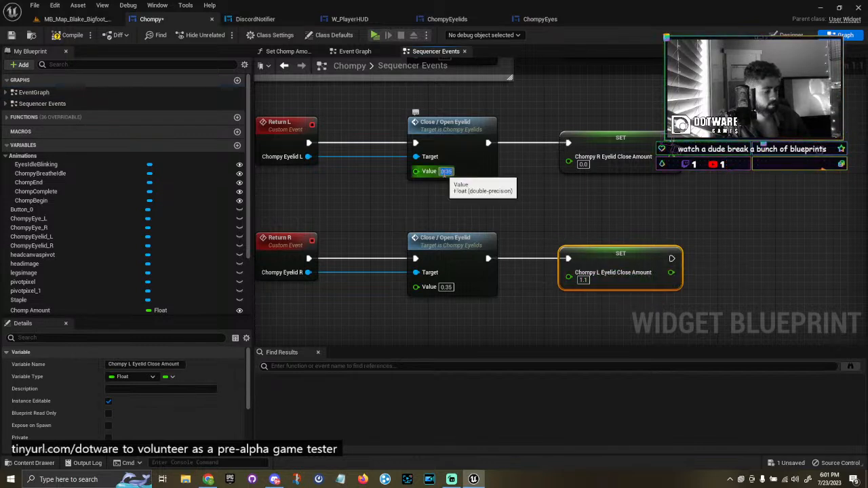
key(ctrl+c)
click(584, 165)
key(ctrl+v)
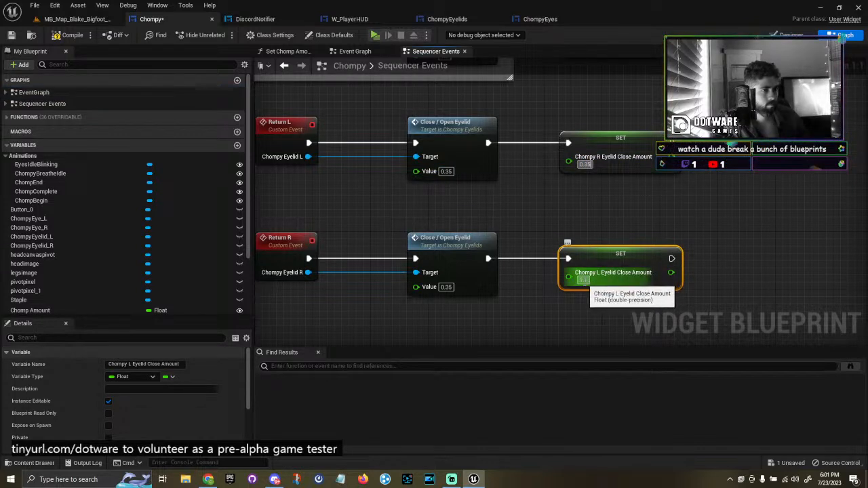
click(583, 281)
key(ctrl+v)
click(620, 222)
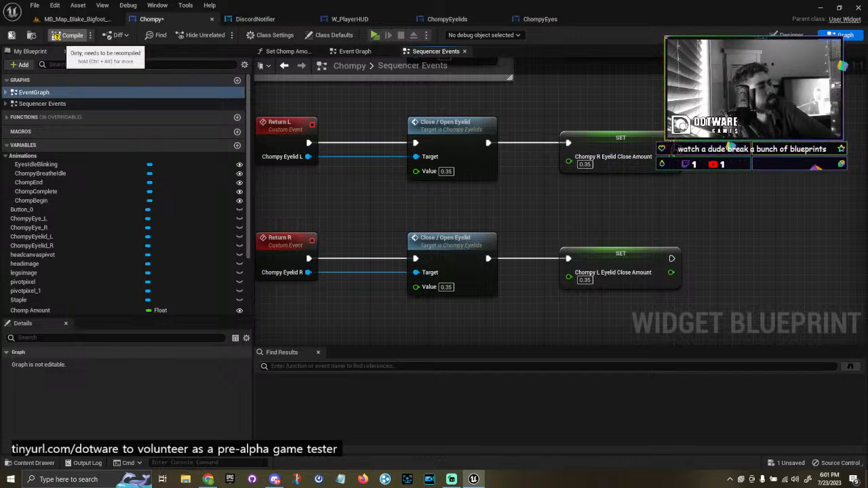
Switch to the level editor and resize the Discord Notifier panel to check Chompy at different widths.
click(76, 19)
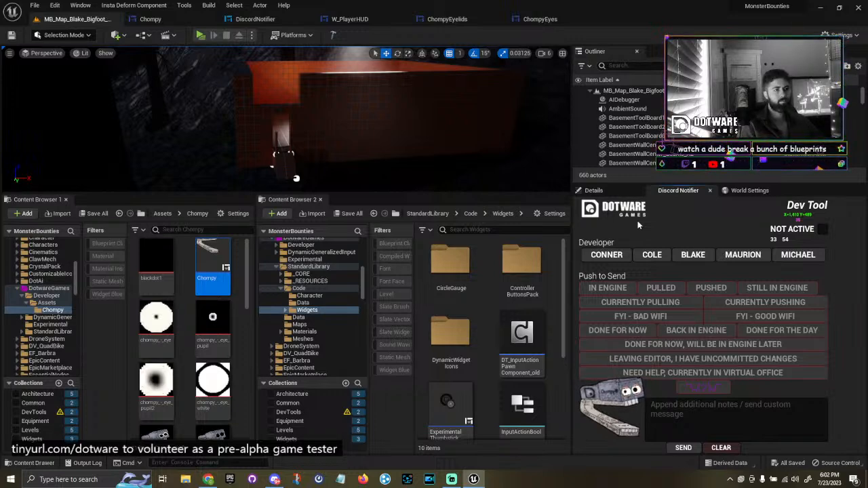
drag(573, 231, 662, 233)
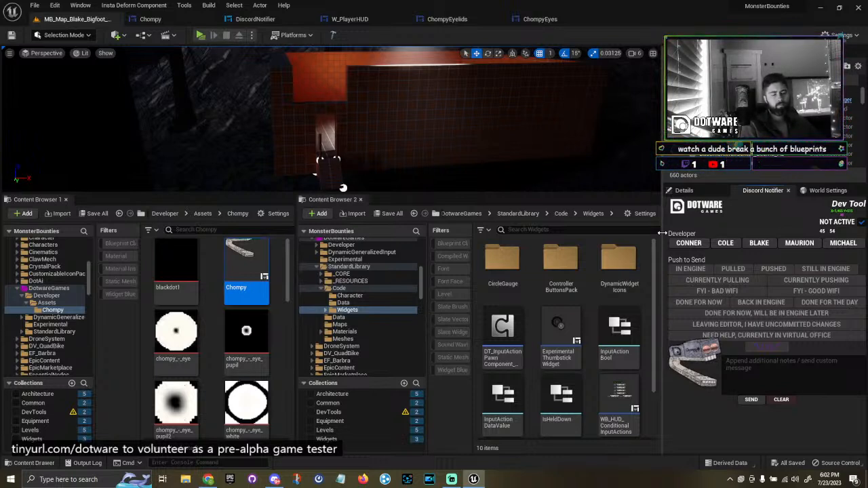
drag(662, 234, 626, 243)
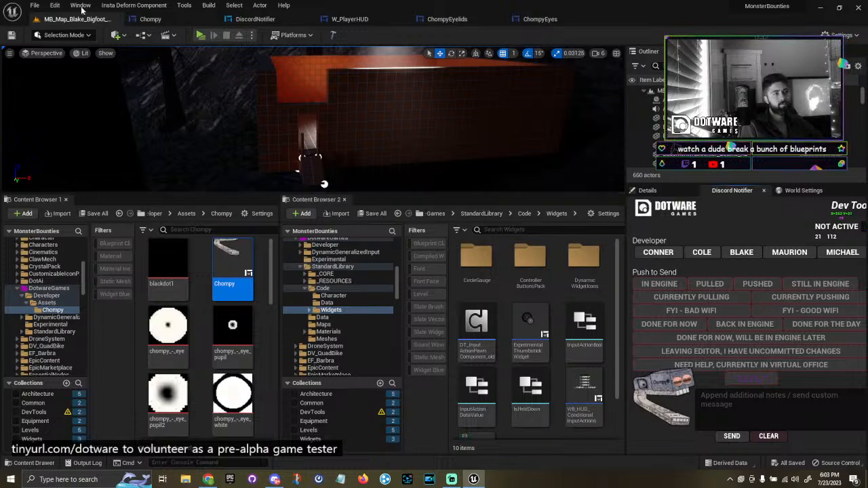
Open the DiscordNotifier widget in the designer and select the purple shrug button below the message buttons.
click(150, 19)
click(255, 19)
scroll(352, 107, up, 2)
scroll(352, 107, up, 3)
right_drag(352, 108, 374, 206)
scroll(369, 190, down, 3)
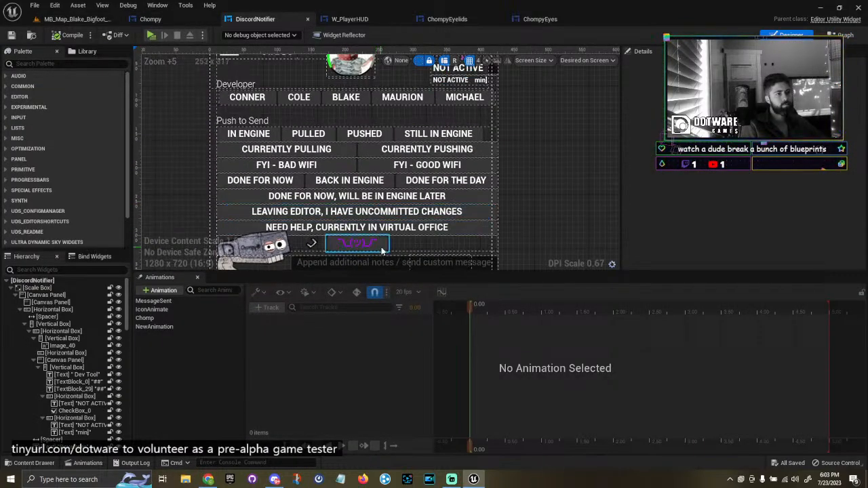
click(382, 252)
Try to move the shrug button into the row with DONE FOR NOW and DONE FOR THE DAY, and undo each move.
drag(382, 251, 493, 181)
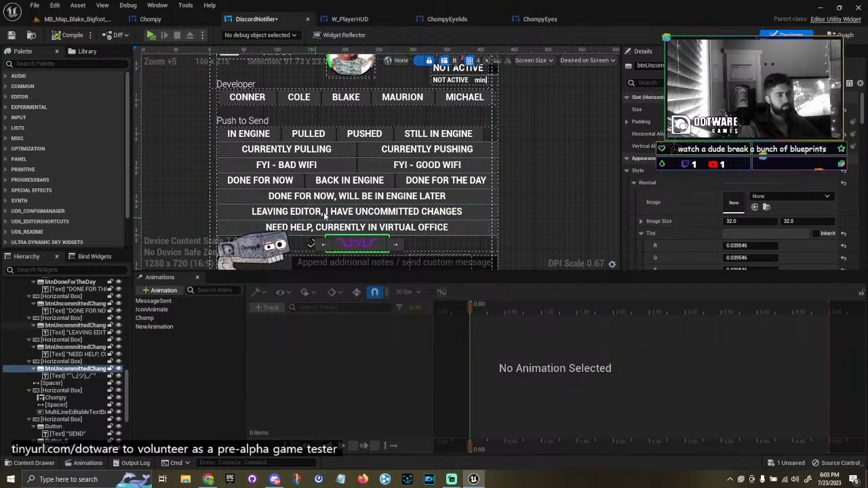
click(233, 184)
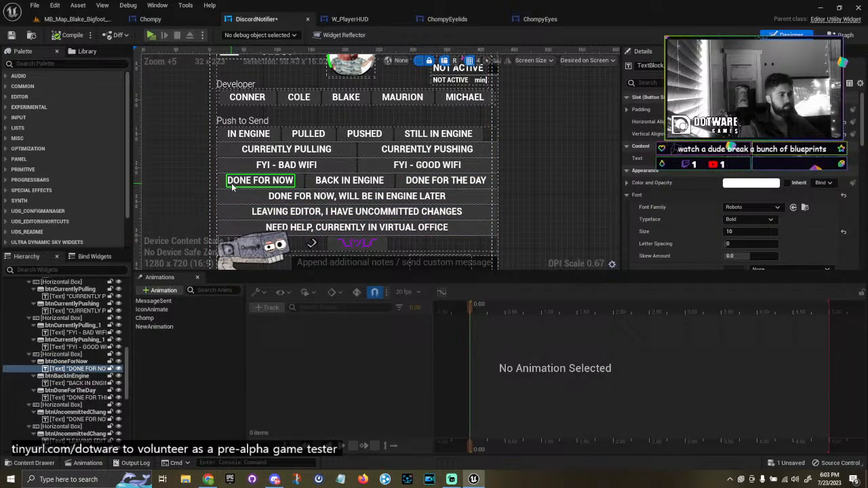
click(337, 245)
drag(61, 375, 72, 322)
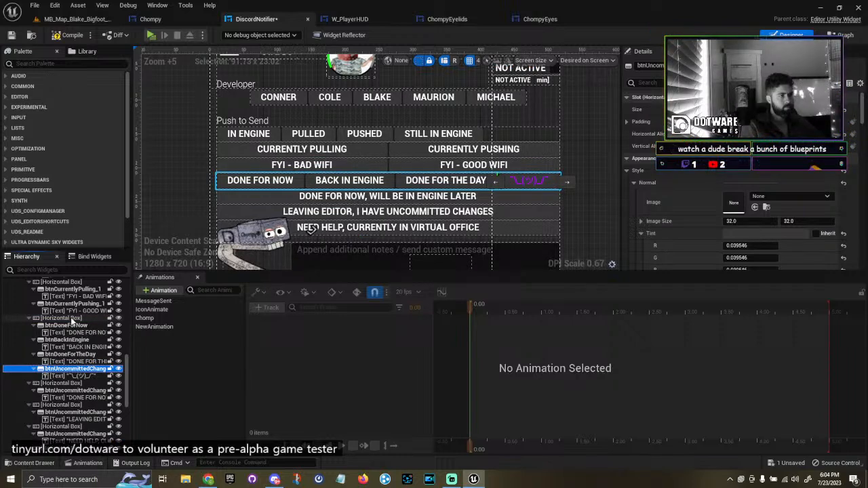
key(ctrl+z)
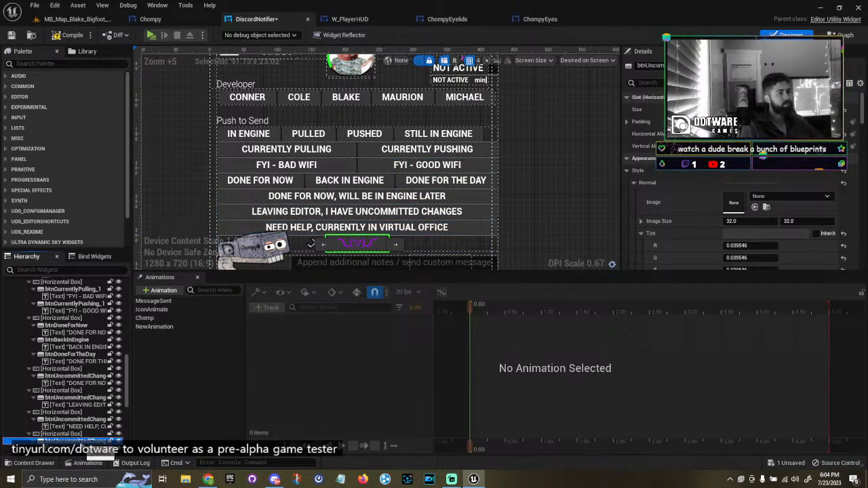
drag(83, 405, 85, 322)
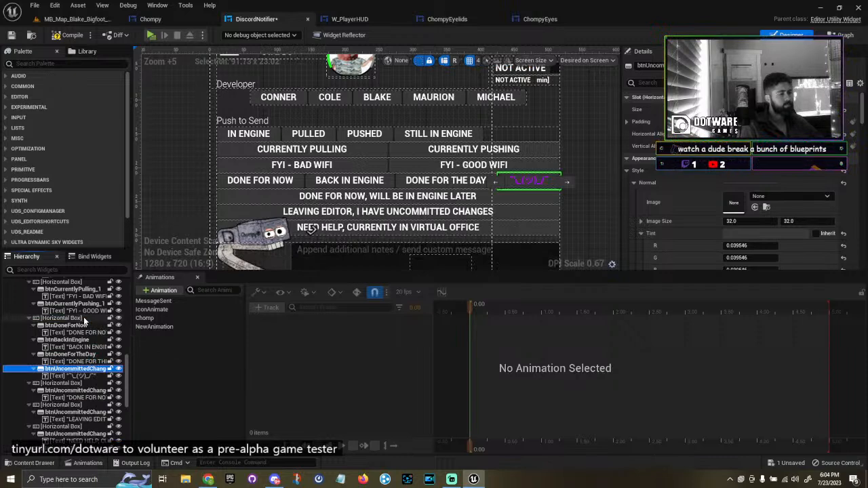
key(ctrl+z)
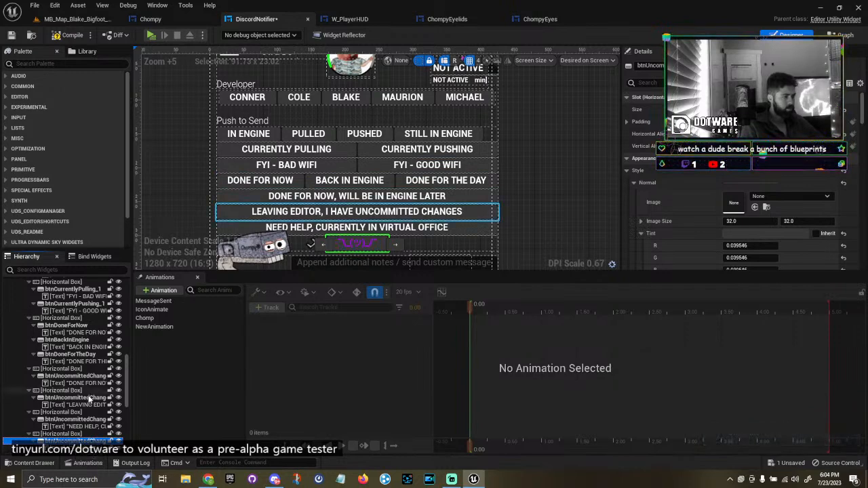
Try the shrug button in the LEAVING EDITOR, I HAVE UNCOMMITTED CHANGES row and undo the move.
scroll(85, 418, down, 2)
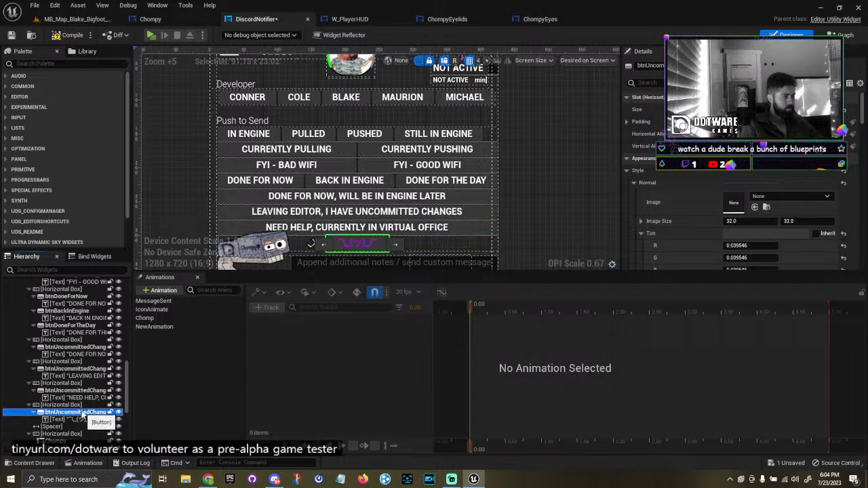
drag(83, 414, 84, 365)
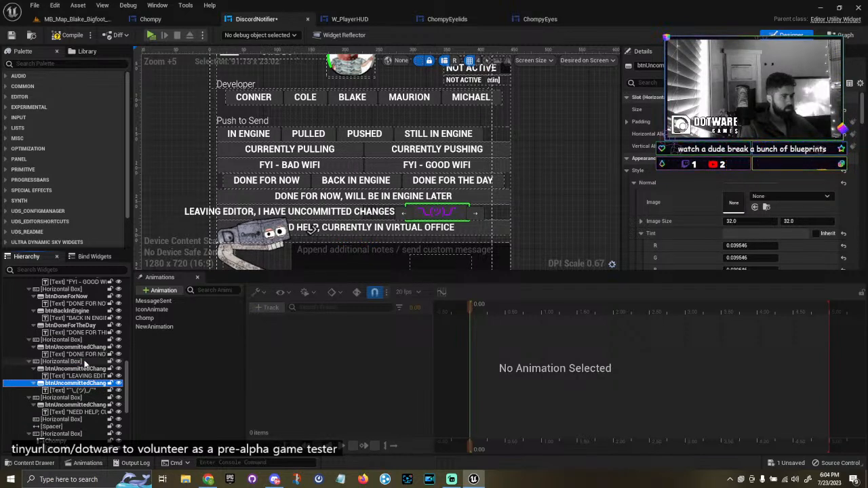
key(ctrl+z)
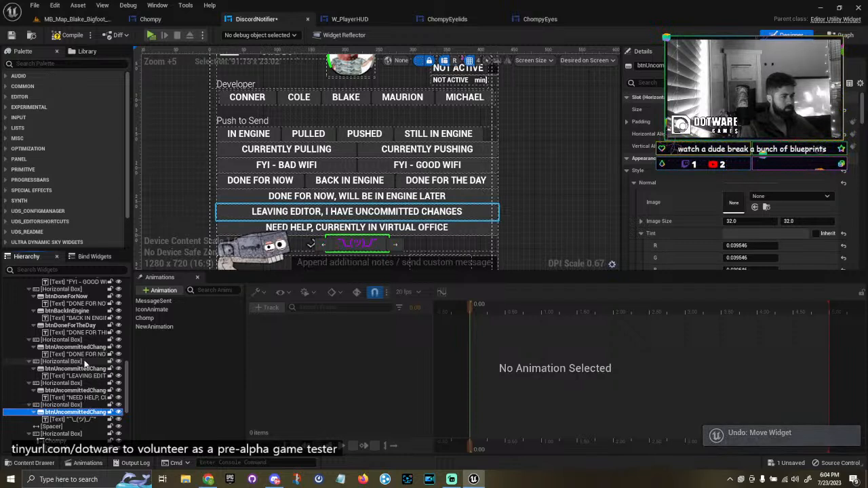
Move the shrug button into the DONE FOR NOW, WILL BE IN ENGINE LATER row and give its slot automatic sizing.
drag(83, 416, 83, 322)
drag(83, 314, 74, 346)
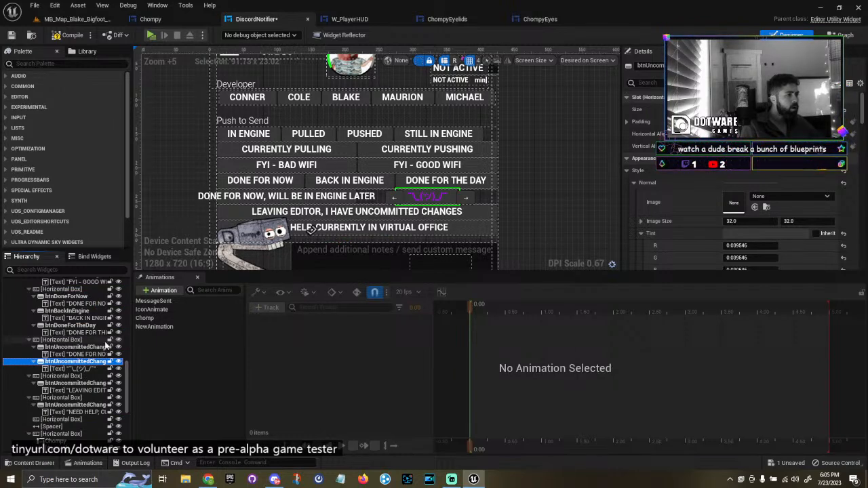
click(734, 110)
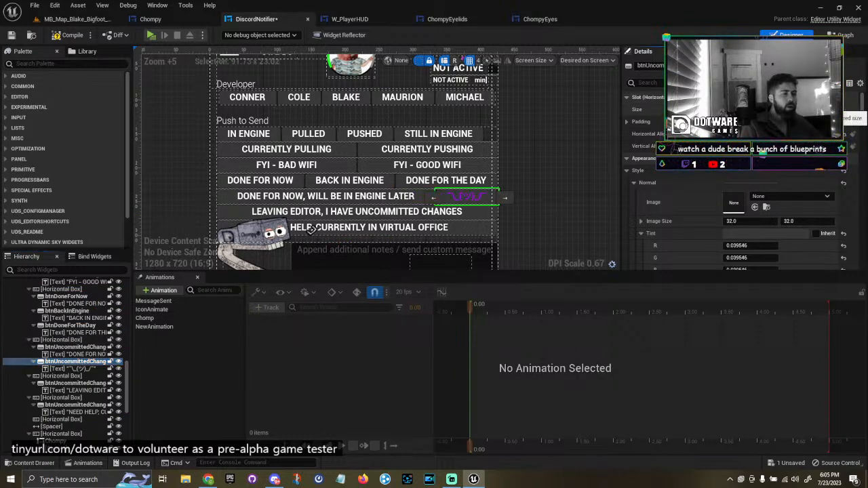
click(531, 220)
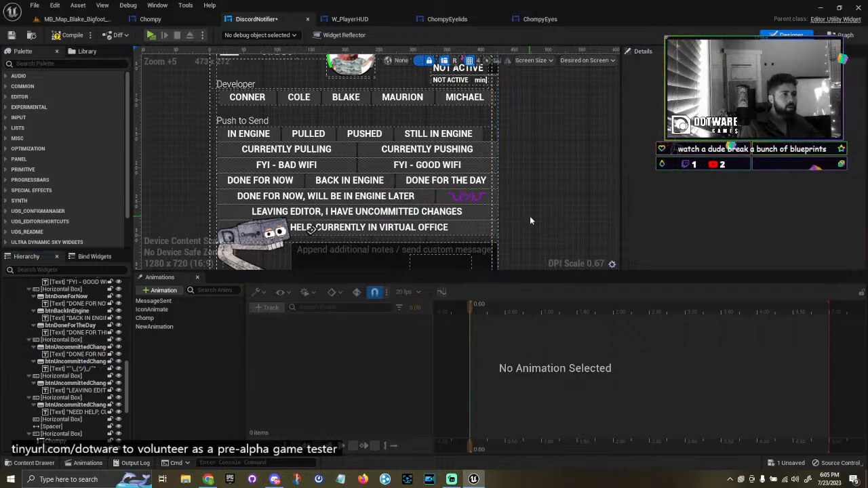
Shift the Chompy widget down through its render transform to sit beside the message box, keeping its slot automatically sized after testing fill sizing.
scroll(304, 136, down, 3)
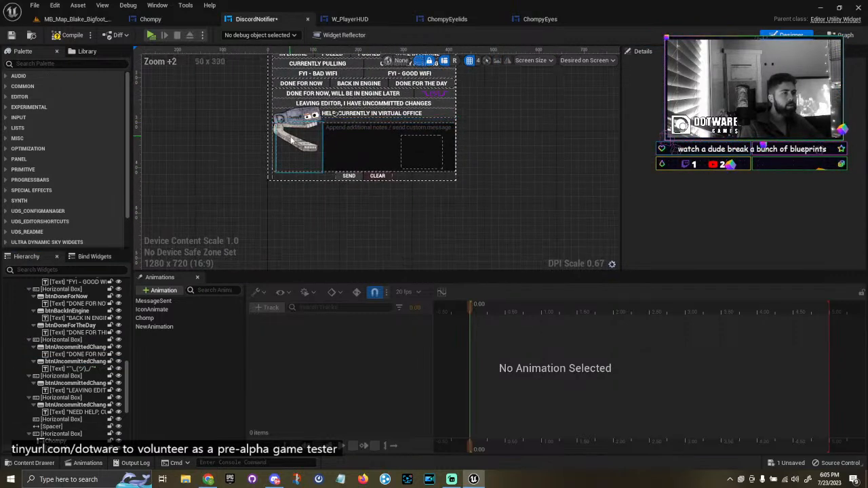
scroll(293, 139, up, 5)
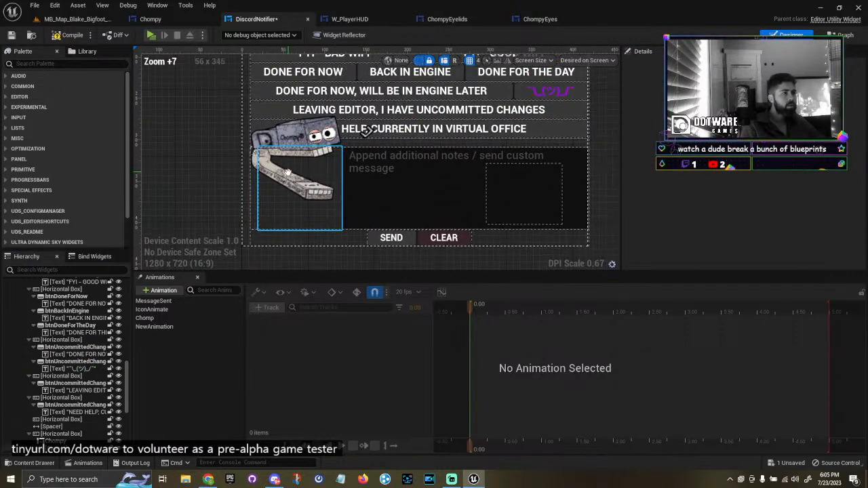
click(256, 154)
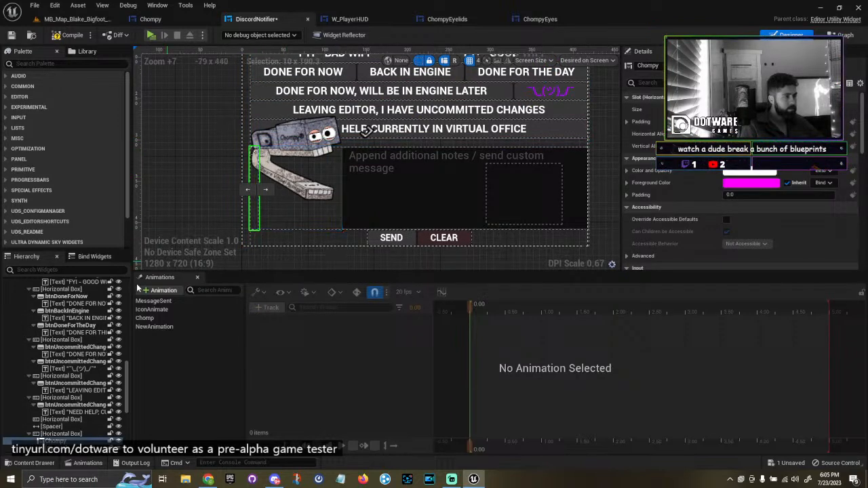
click(750, 110)
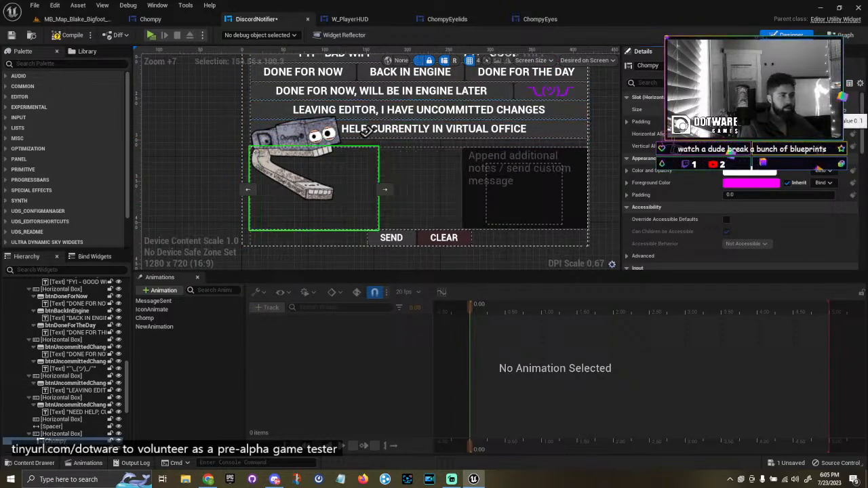
click(734, 110)
scroll(695, 208, down, 14)
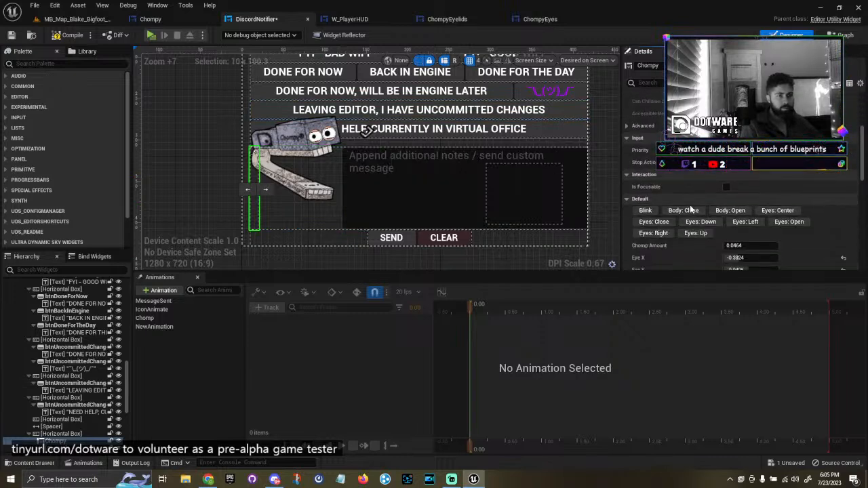
scroll(699, 204, down, 10)
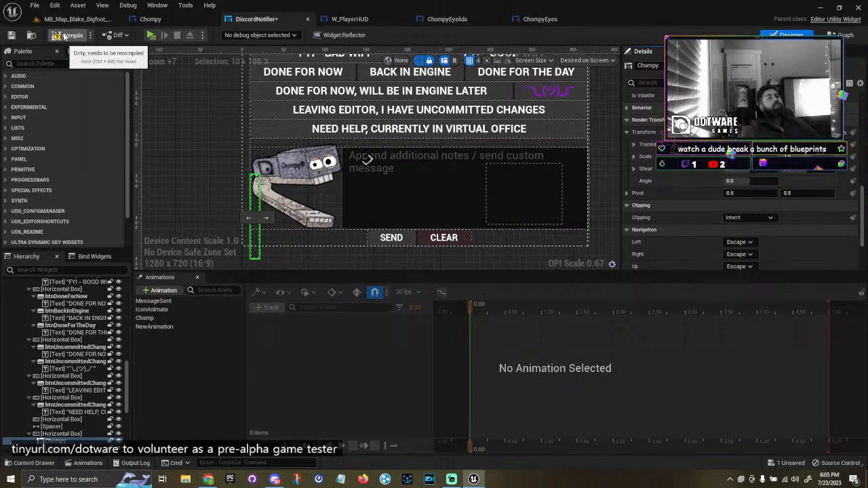
Save the Discord Notifier widget and check its updated layout in the level editor's docked copy.
click(11, 35)
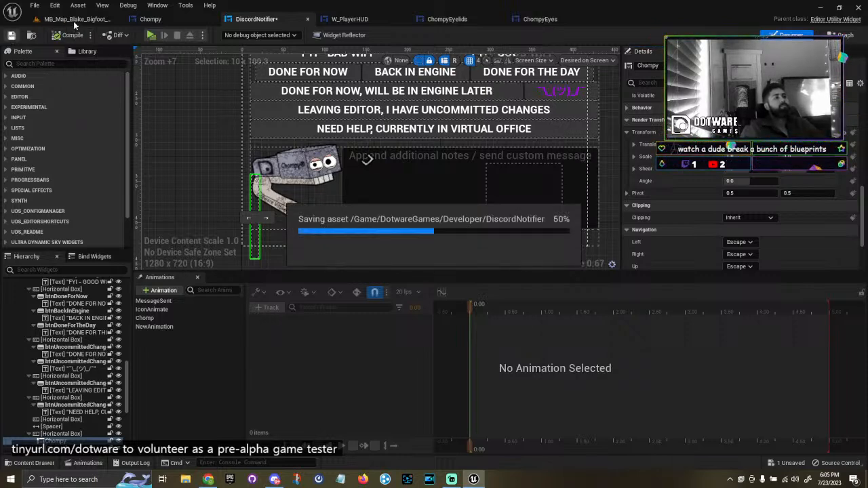
click(73, 19)
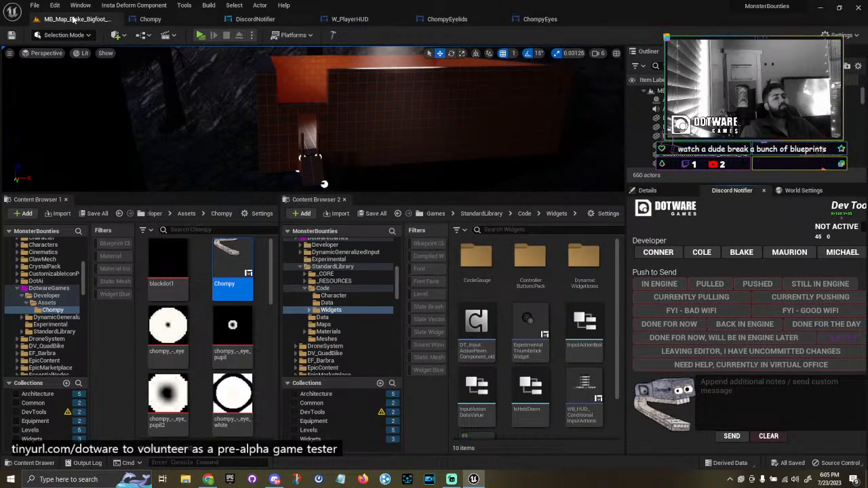
click(549, 19)
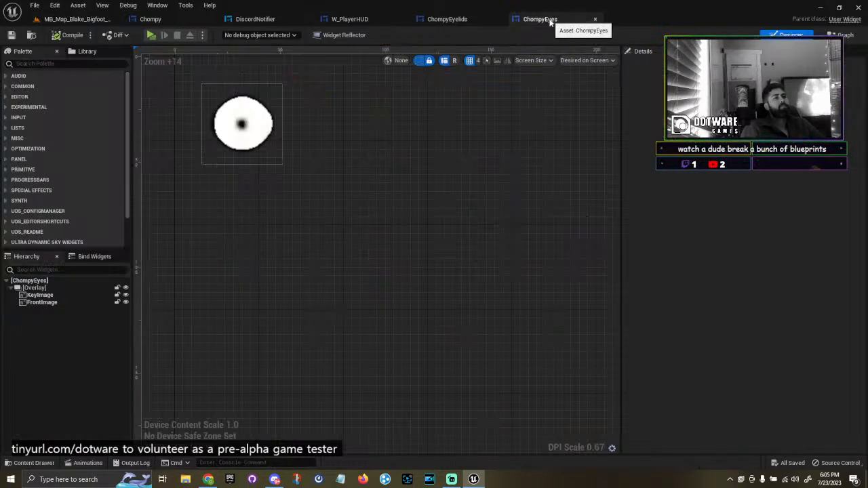
click(156, 20)
Set the width of the spacer between Chompy and the message box to 110 in the Discord Notifier widget.
click(266, 20)
click(415, 190)
right_click(415, 190)
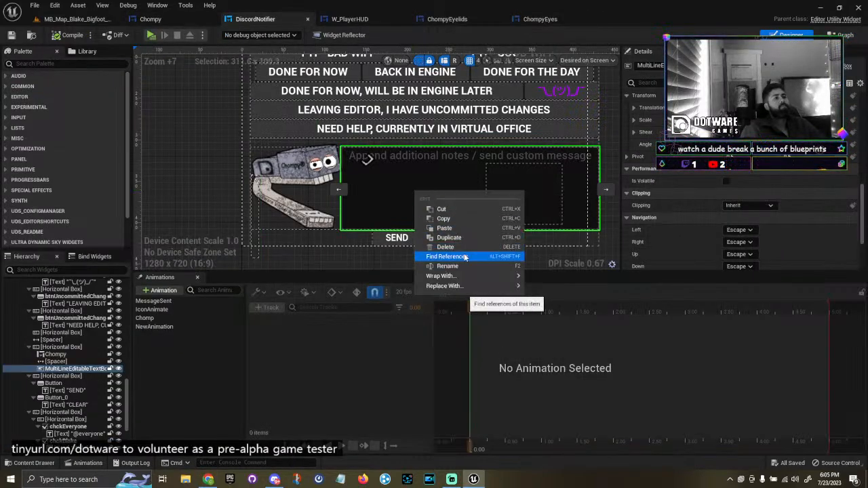
click(81, 363)
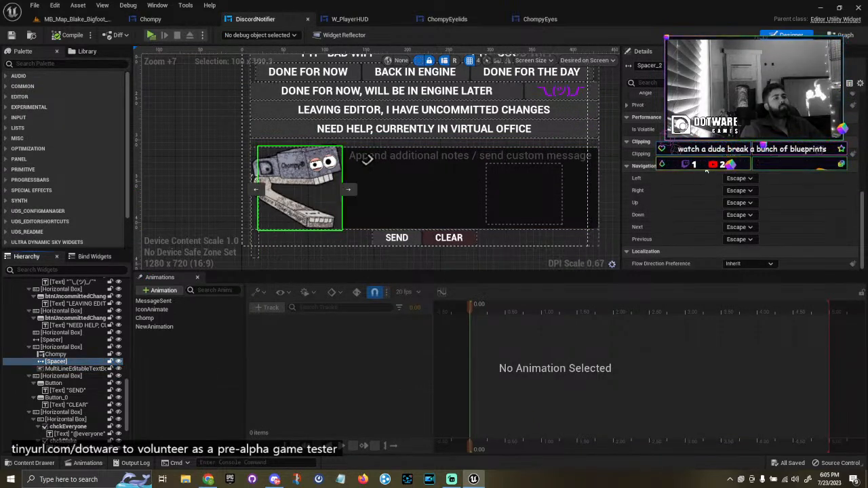
scroll(709, 173, up, 5)
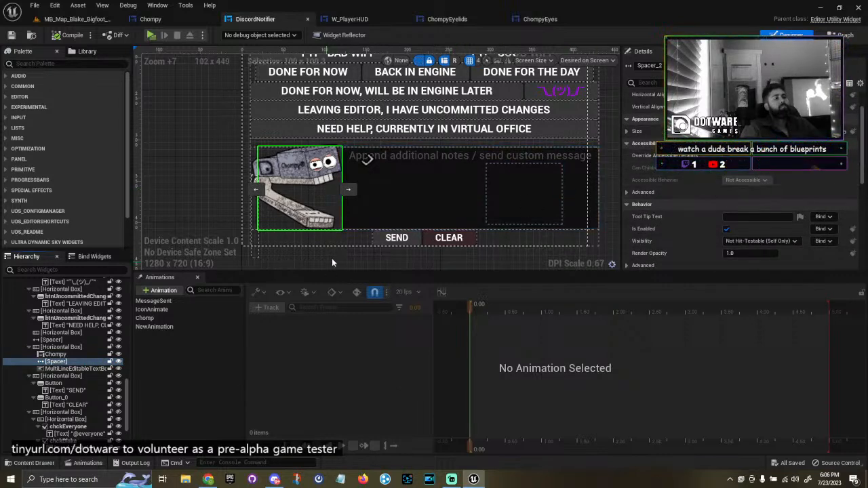
scroll(736, 185, up, 2)
click(751, 160)
text(110)
key(Return)
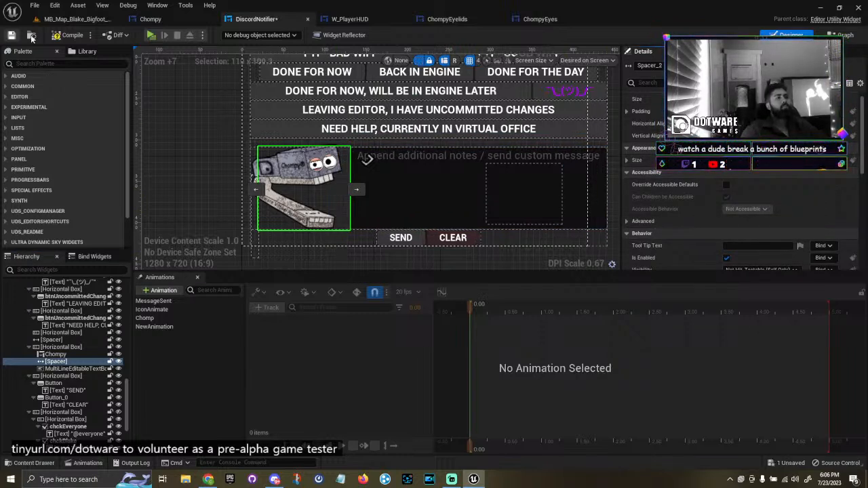
Check the gap between Chompy and the message box in the docked Discord Notifier, and return to its designer.
click(76, 19)
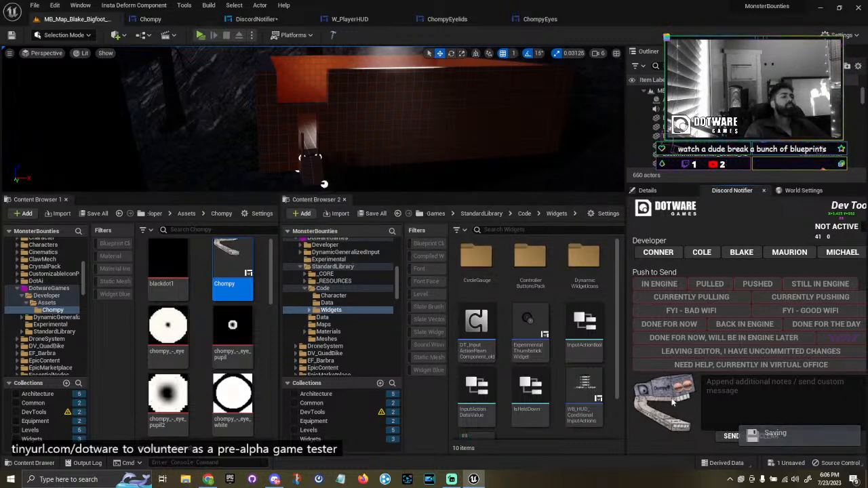
click(759, 399)
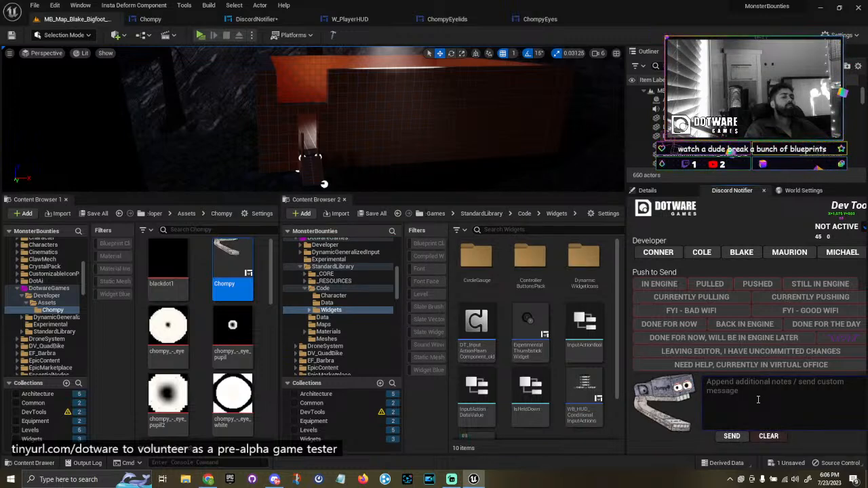
click(170, 21)
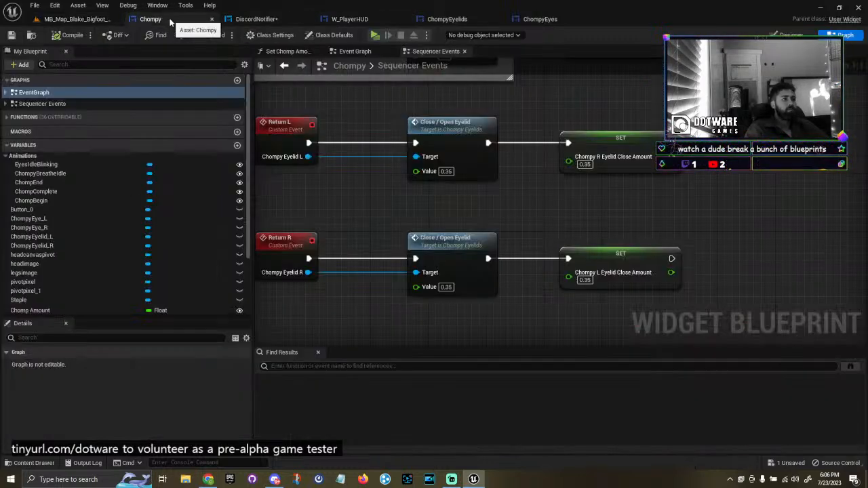
click(255, 19)
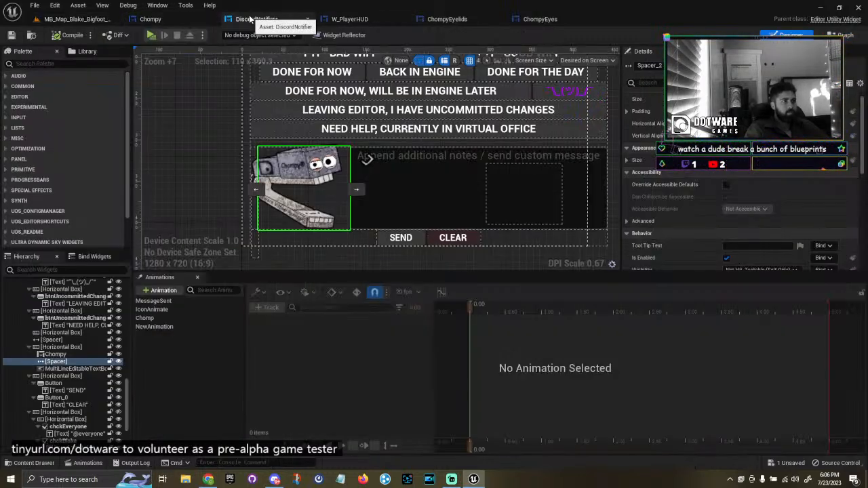
Duplicate the spacer beside Chompy and move the copy behind the message box in the same row.
click(455, 206)
right_drag(455, 206, 388, 214)
click(273, 220)
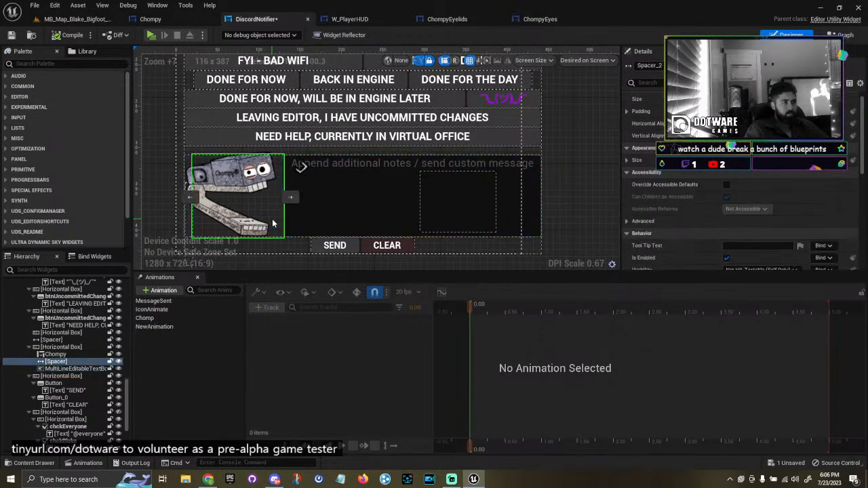
right_click(273, 223)
click(314, 267)
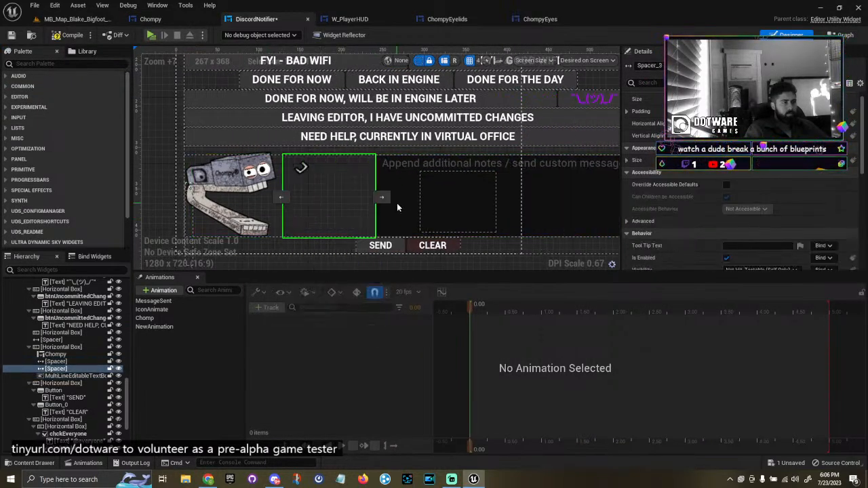
click(385, 197)
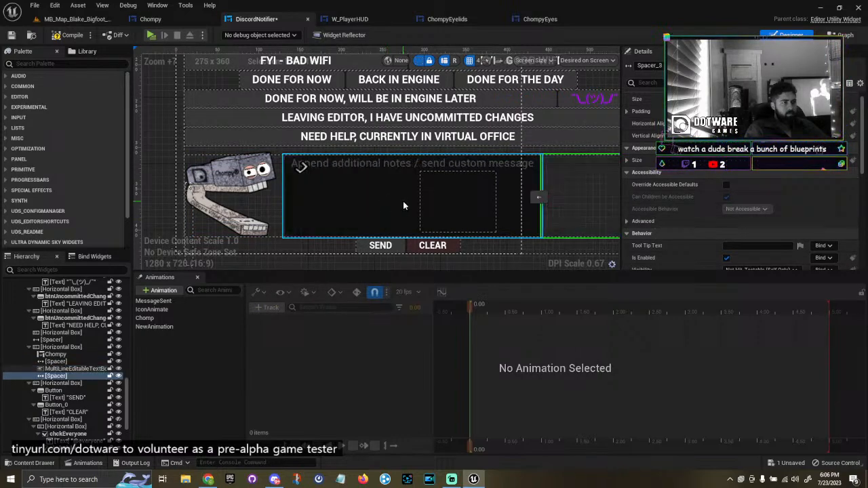
Set the width of the spacer after the message box to 20 after trying 50, and check the docked Discord Notifier.
scroll(305, 200, down, 4)
scroll(422, 224, up, 3)
right_drag(468, 196, 495, 190)
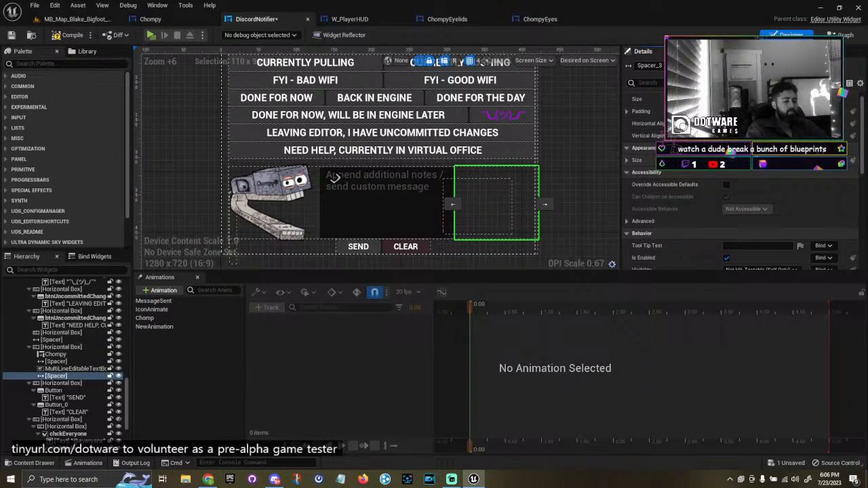
text(50)
key(Return)
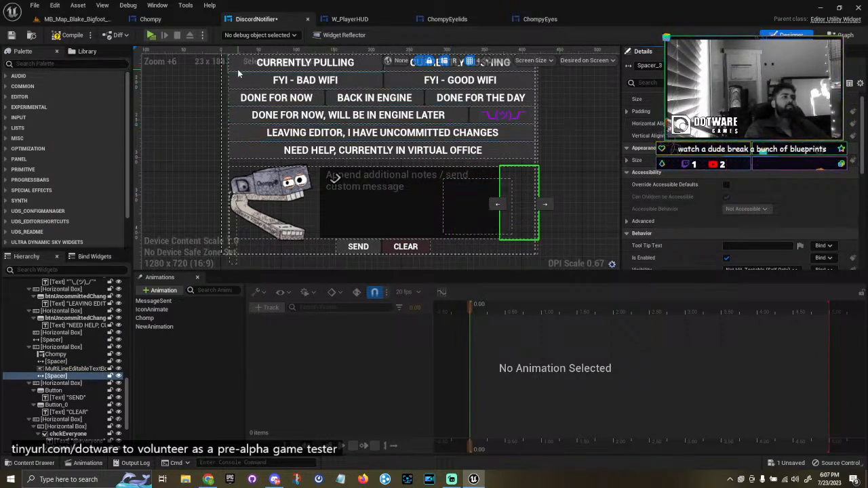
text(20)
key(Return)
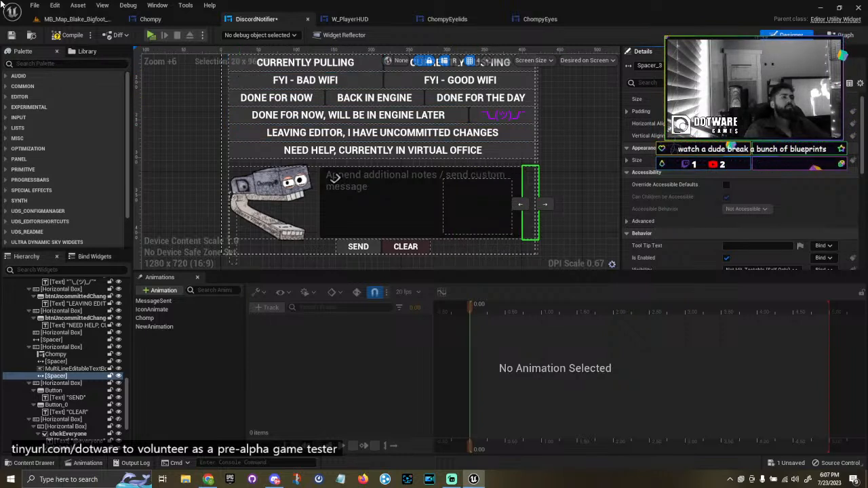
click(68, 19)
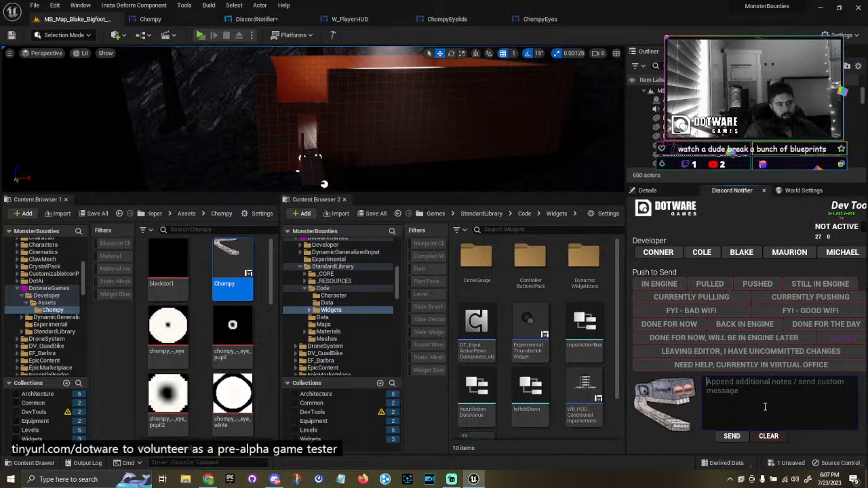
Play the ChompComplete animation in the Chompy widget's designer to review its motion.
click(150, 19)
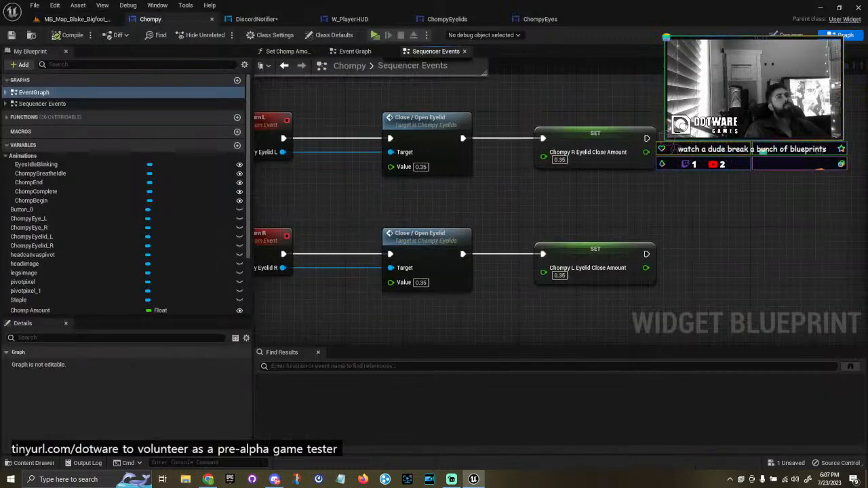
click(787, 34)
scroll(213, 91, up, 8)
right_drag(212, 92, 103, 277)
scroll(274, 230, up, 6)
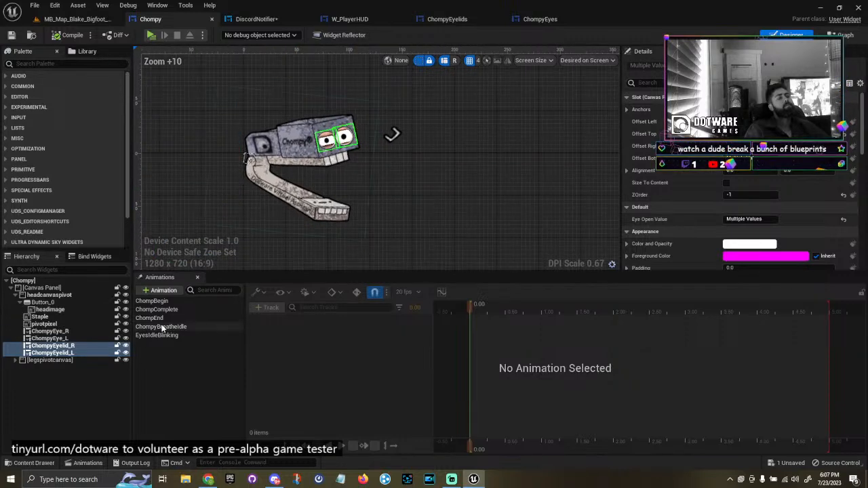
click(173, 312)
click(469, 310)
key(space)
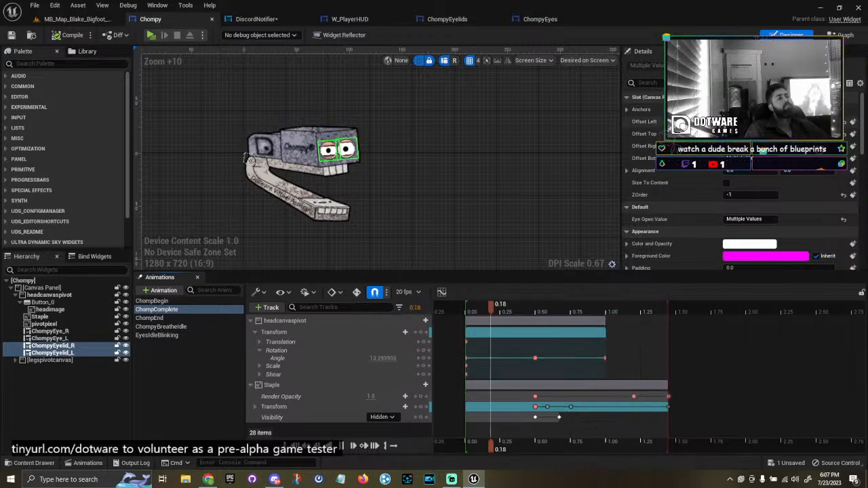
Add an On Unhovered event for Button_0 in the Chompy widget.
click(845, 34)
scroll(435, 169, down, 4)
right_drag(436, 170, 455, 231)
click(791, 34)
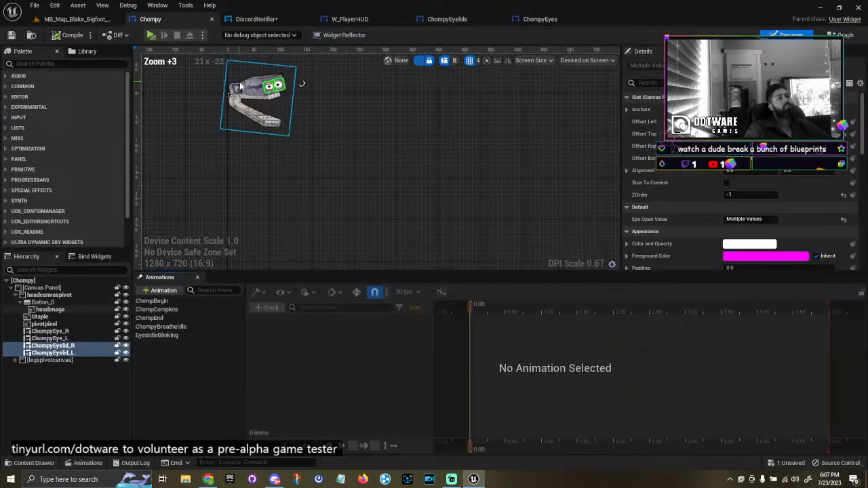
click(52, 353)
click(71, 302)
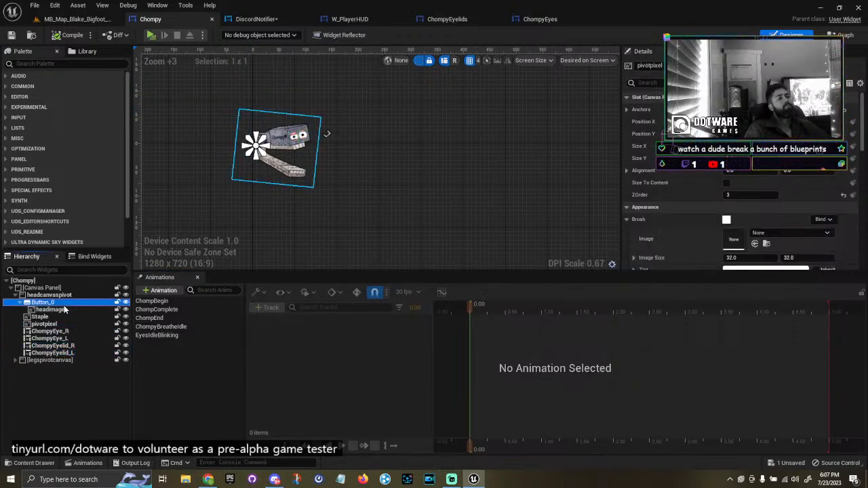
scroll(862, 119, down, 5)
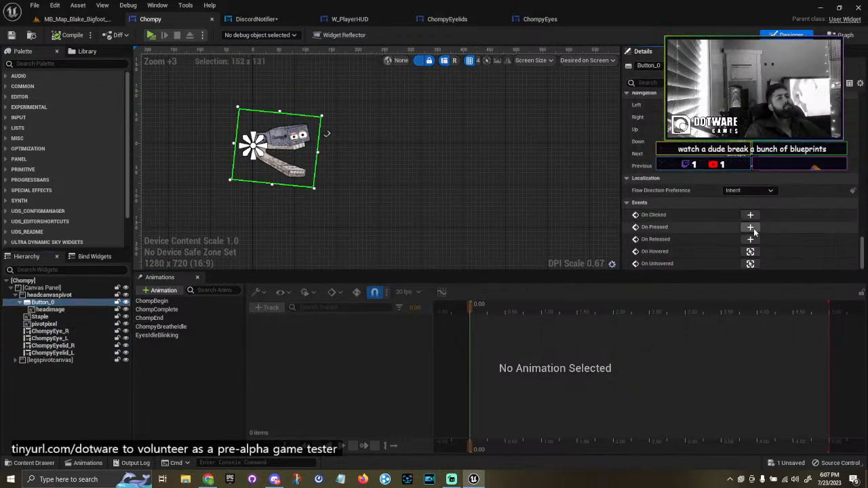
click(752, 250)
Move the On Hovered event away from its Play Animation node and place the On Unhovered event directly below it.
right_drag(566, 335, 593, 176)
right_drag(449, 225, 592, 283)
drag(489, 148, 286, 147)
click(409, 259)
right_drag(409, 259, 541, 249)
drag(597, 318, 399, 205)
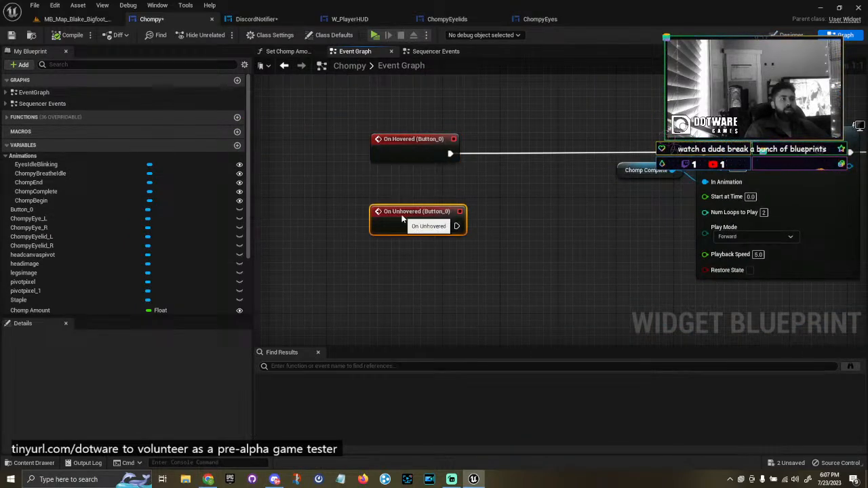
Insert a Do Once node between On Hovered and Play Animation, connect On Unhovered to its Reset, and compile the blueprint.
right_drag(474, 192, 393, 198)
click(393, 198)
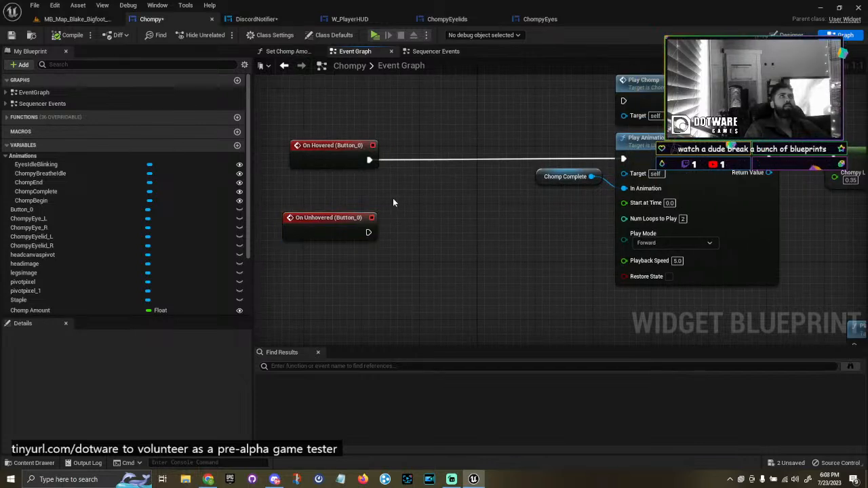
key(o)
click(399, 178)
drag(369, 160, 410, 196)
drag(369, 233, 623, 158)
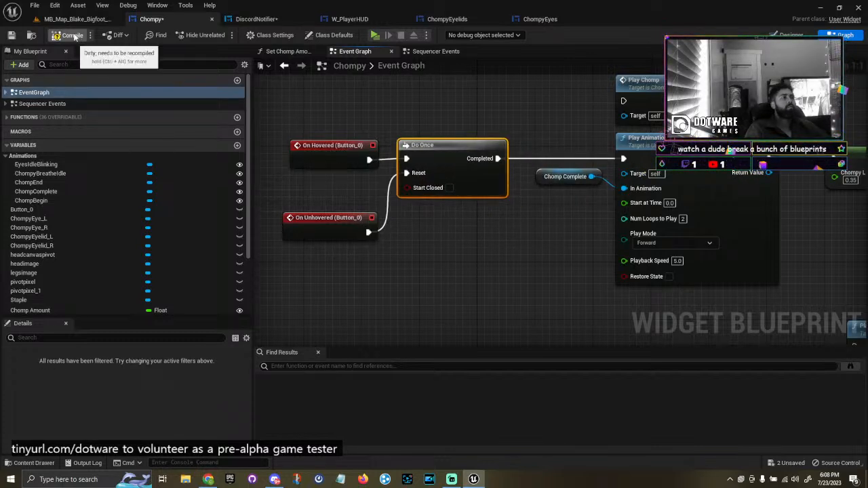
click(231, 79)
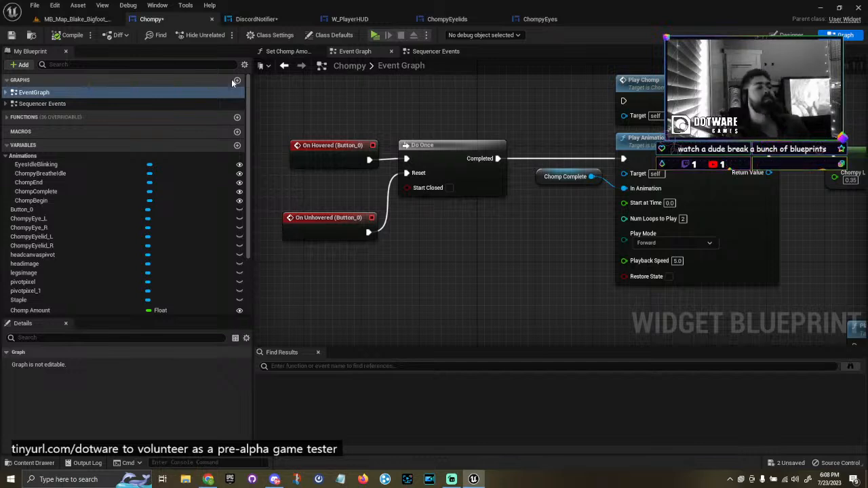
Test Chompy's hover reaction in the docked Discord Notifier and examine the two hover events feeding Do Once.
click(74, 19)
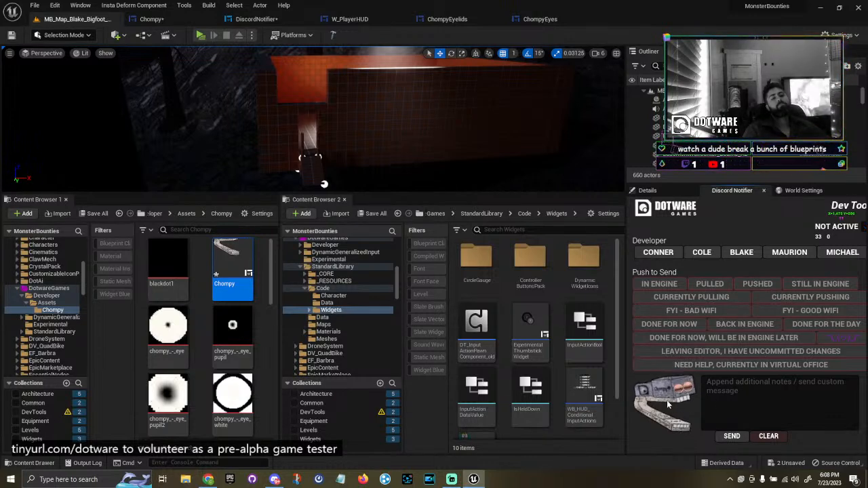
click(195, 22)
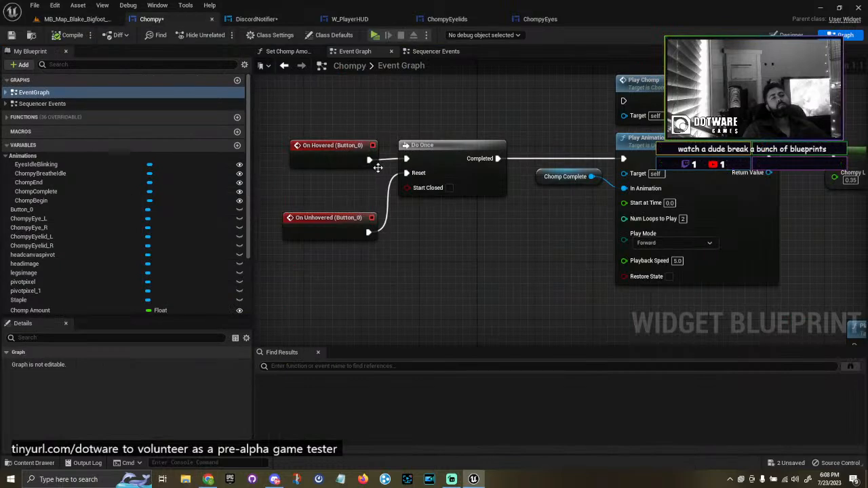
click(321, 220)
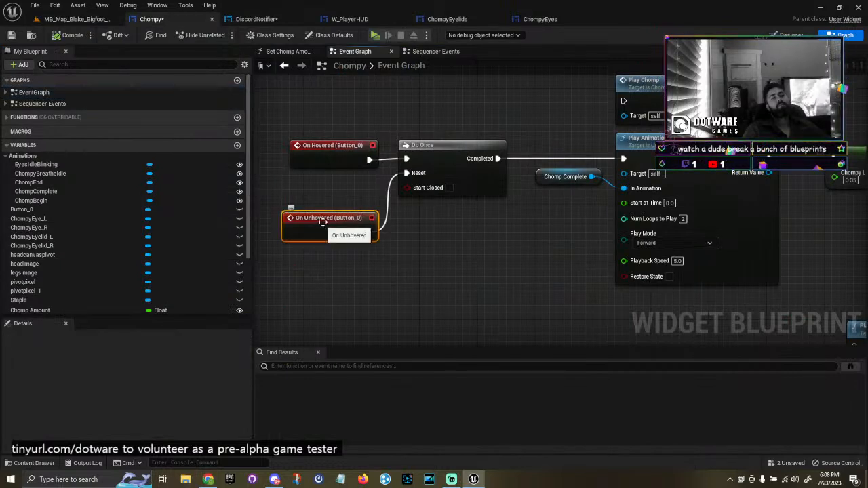
click(333, 151)
Set the hover chomp's Play Animation node to play 1 loop at a playback speed of 3.0.
scroll(387, 194, down, 5)
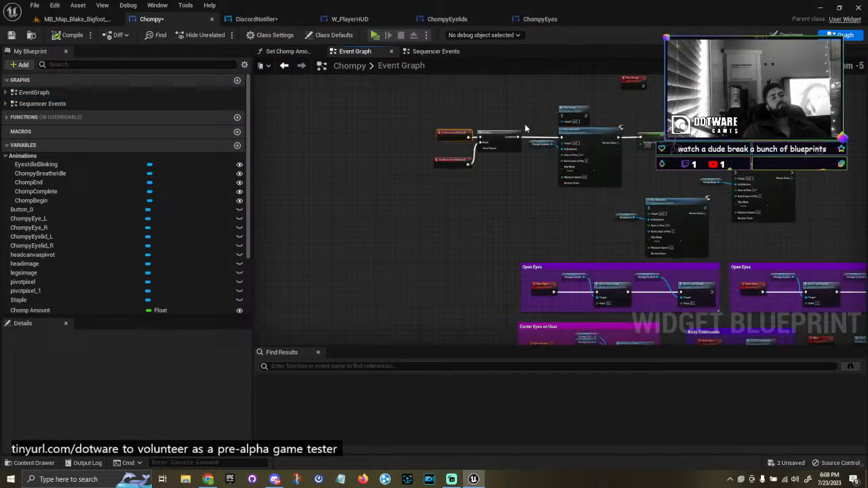
scroll(501, 203, up, 5)
click(559, 197)
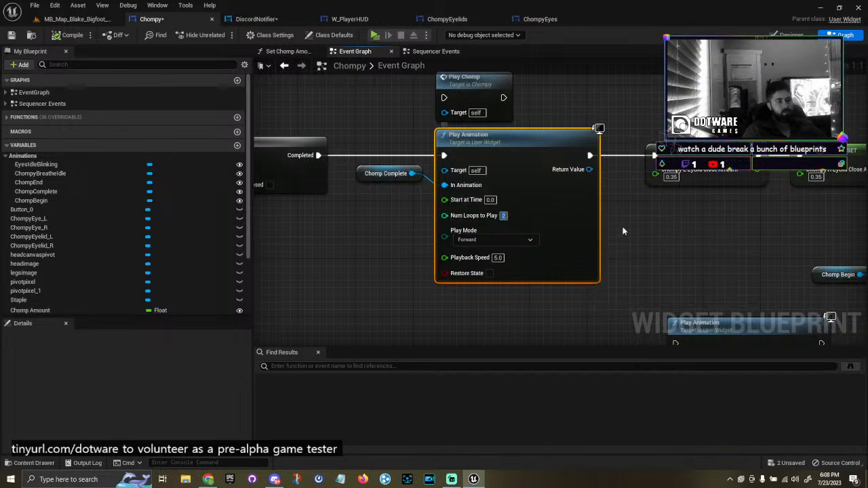
click(643, 213)
right_drag(642, 213, 832, 233)
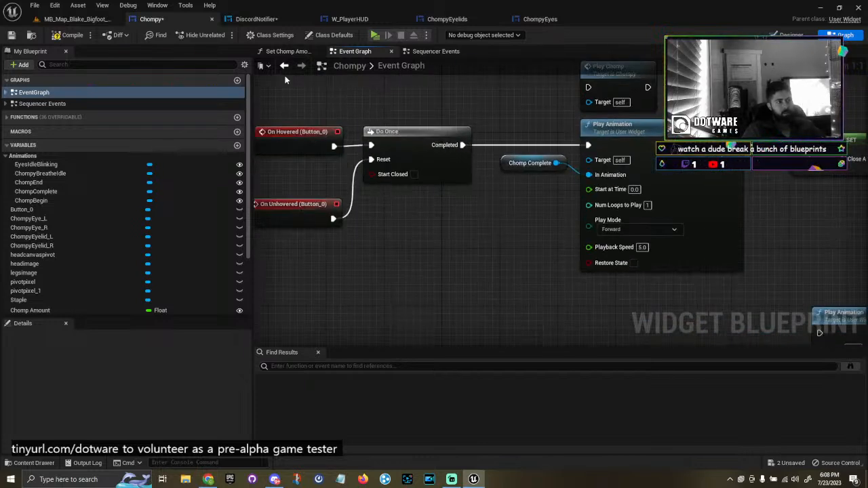
click(643, 247)
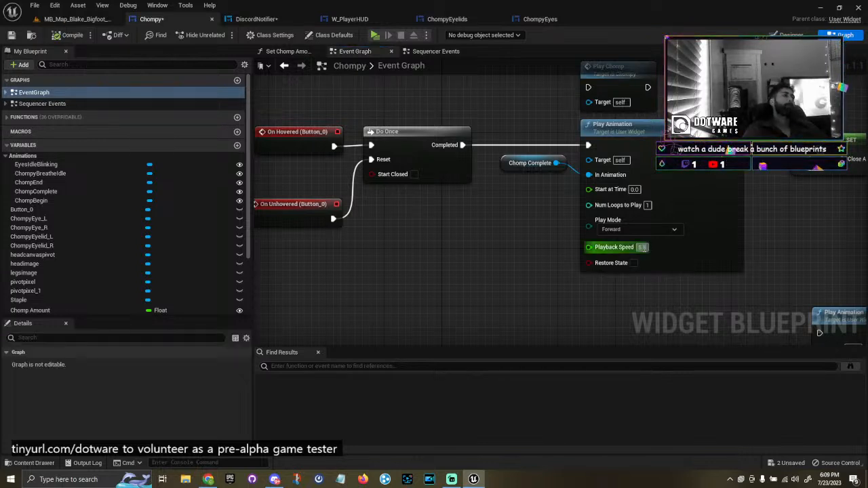
text(3)
key(Return)
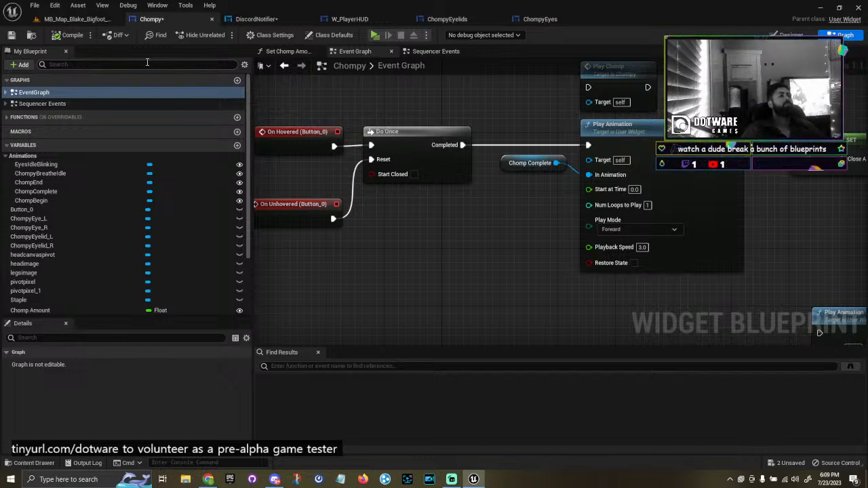
Check Chompy in the docked Discord Notifier, then return to the Chompy blueprint and save it.
click(75, 19)
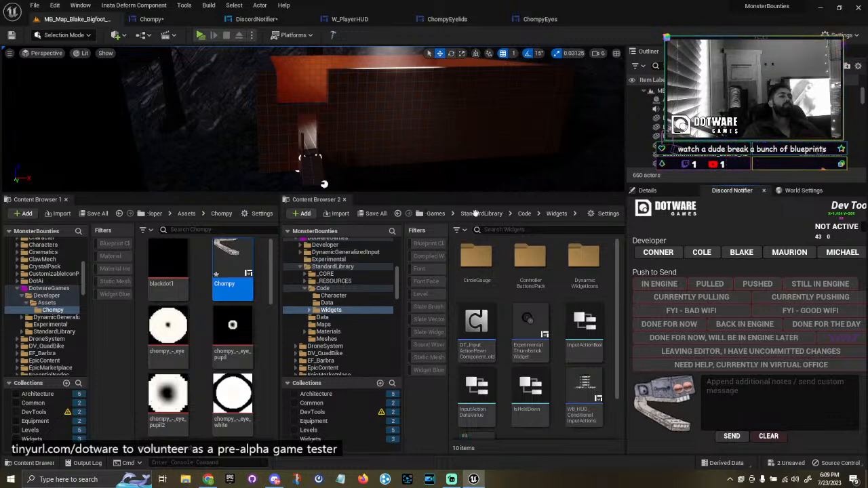
click(151, 19)
key(ctrl+s)
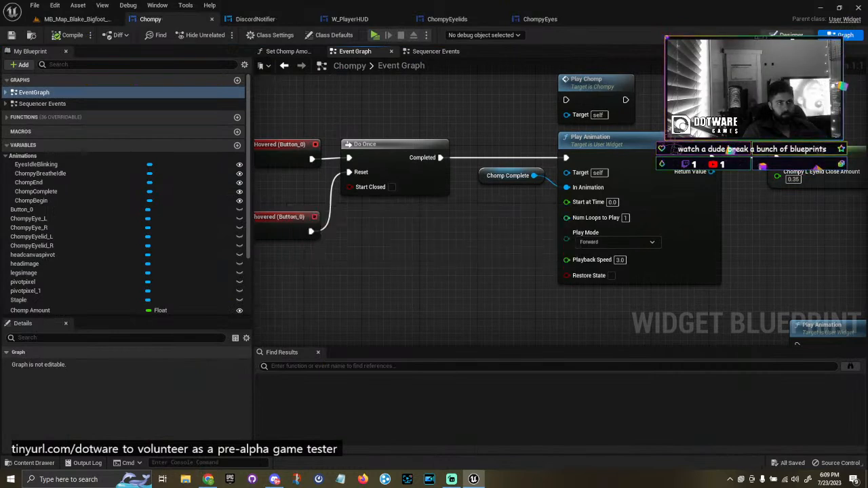
Open the ChompComplete animation in Chompy's Designer view and preview its playback on the widget.
click(791, 35)
click(169, 317)
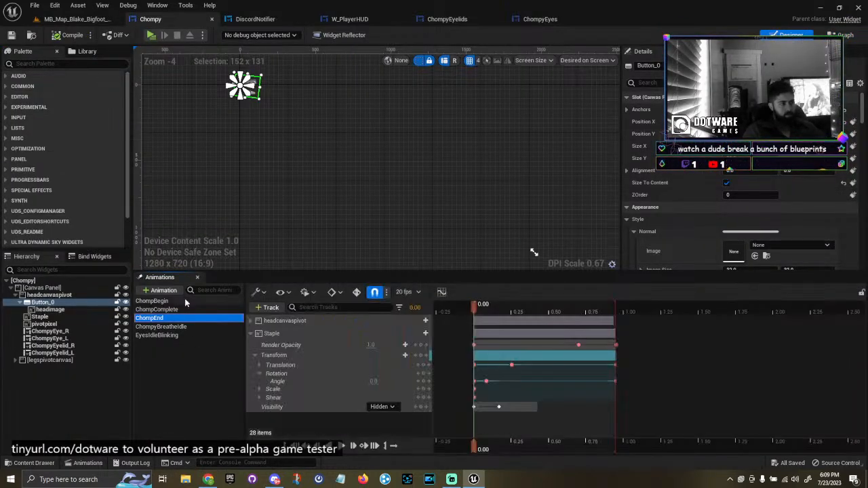
click(186, 309)
scroll(225, 86, up, 13)
right_drag(191, 141, 119, 236)
click(462, 312)
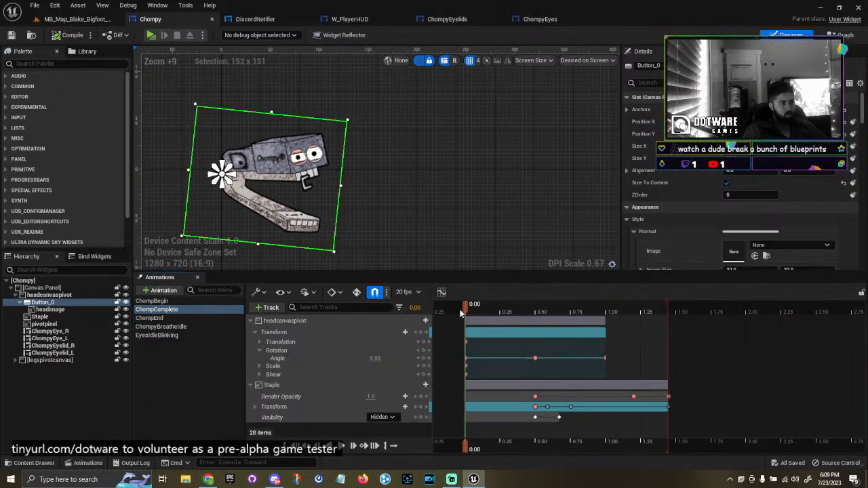
key(space)
key(space)
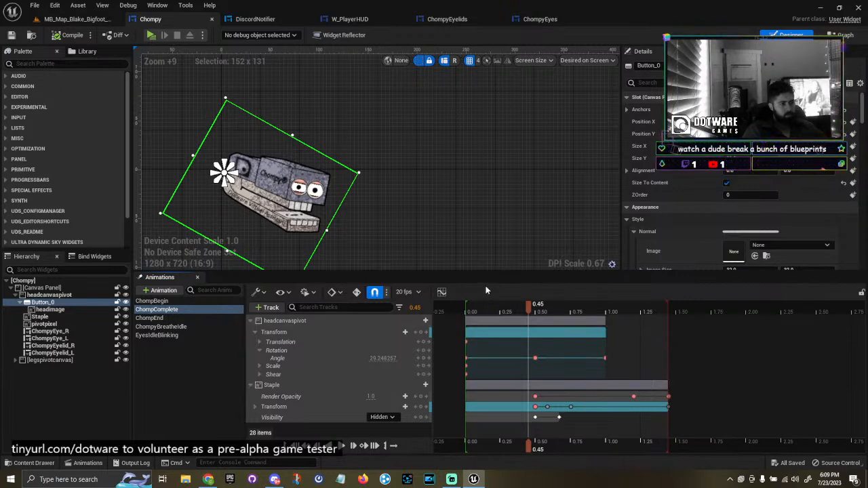
key(space)
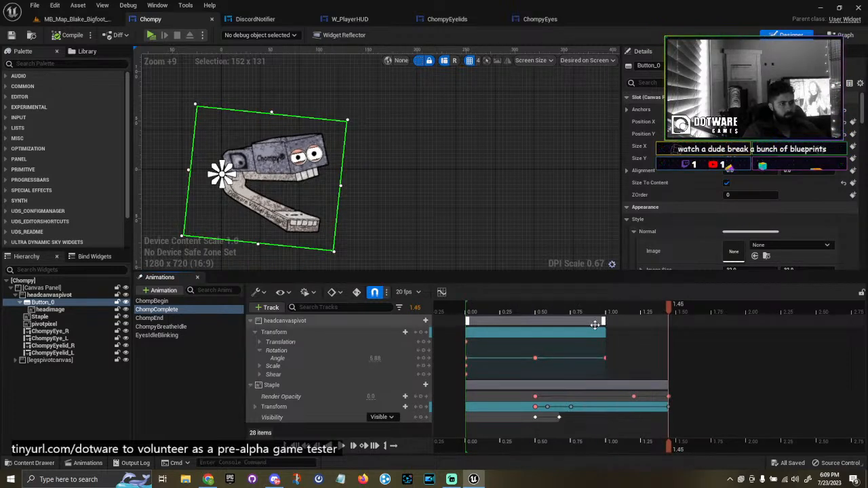
Try stretching the headcanvaspivot section in ChompComplete, undo the stretch, and reopen the animation.
drag(608, 319, 649, 319)
key(ctrl+z)
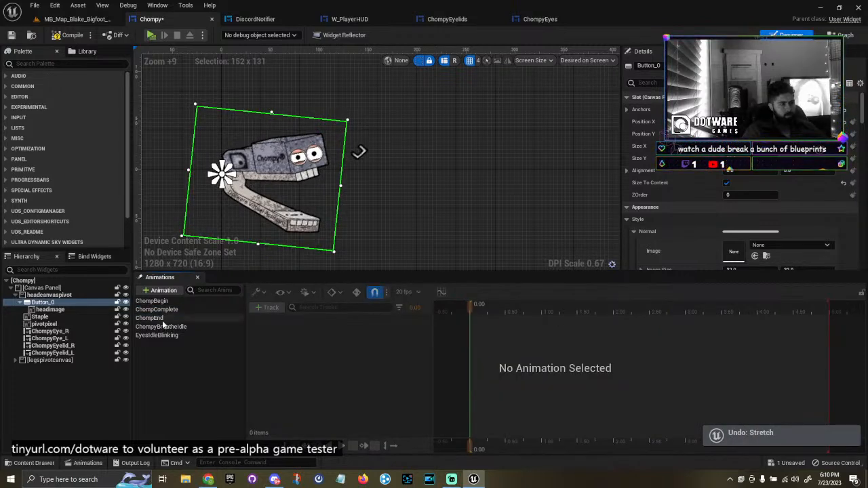
click(169, 317)
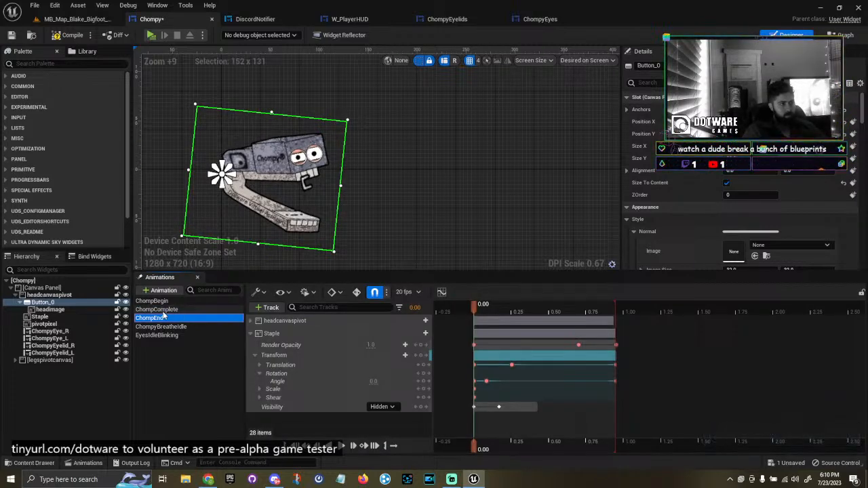
click(166, 310)
Enable Restore State on the Play Animation node that plays Chomp Complete in the Event Graph.
click(844, 34)
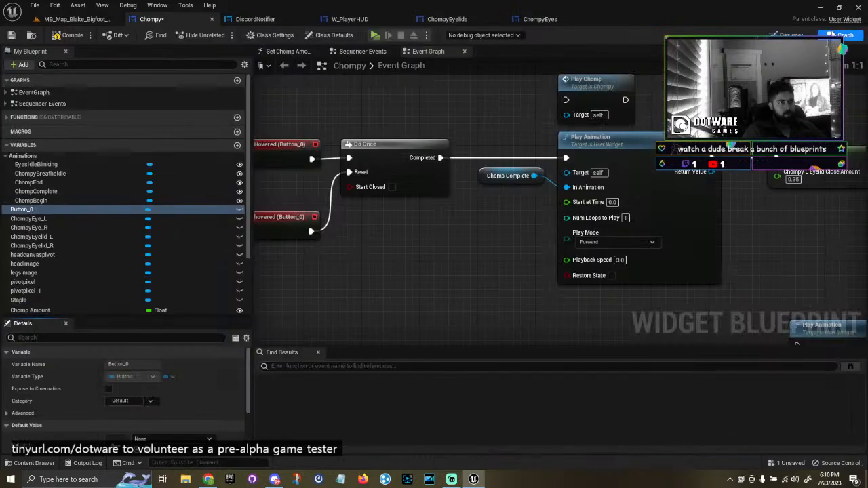
right_drag(453, 227, 414, 225)
drag(457, 132, 476, 253)
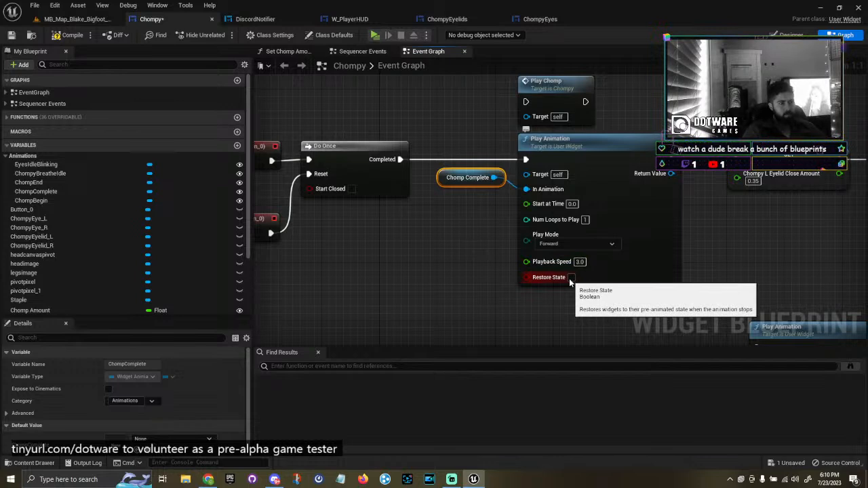
right_drag(760, 236, 844, 249)
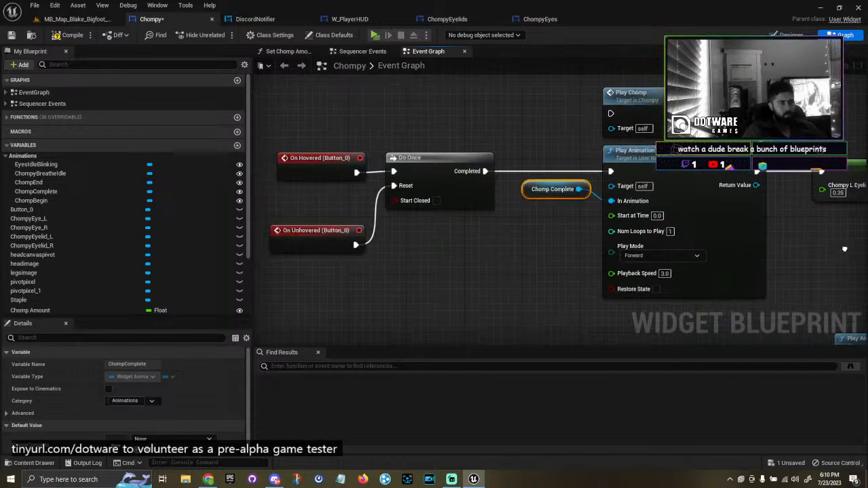
click(656, 289)
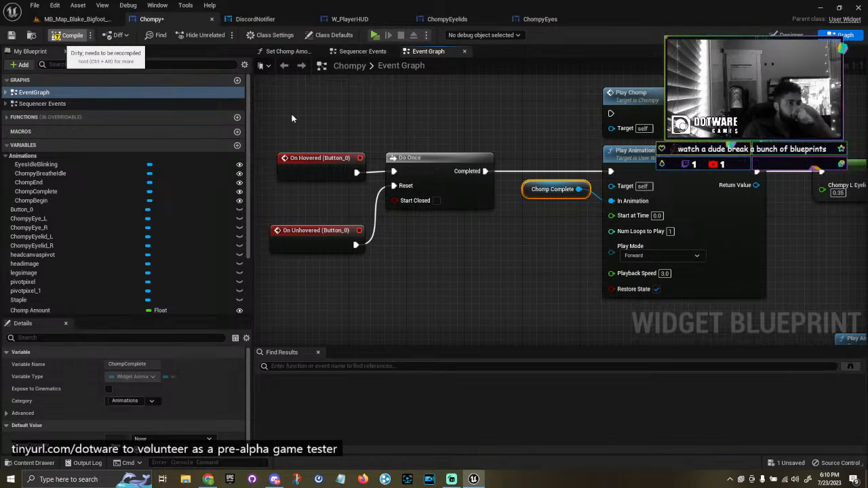
click(369, 116)
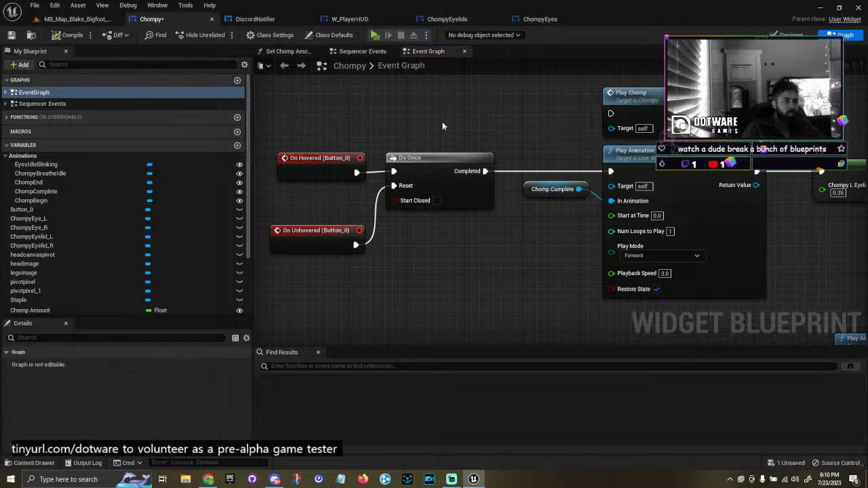
Examine the Play Animation nodes for Chompy Breathe Idle and Eyes Idle Blinking further along the graph.
click(689, 189)
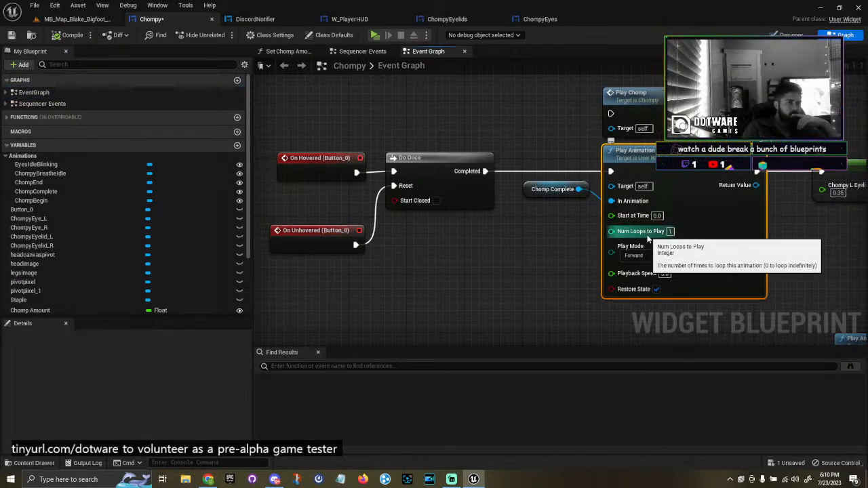
right_drag(648, 238, 544, 230)
scroll(524, 202, down, 5)
right_drag(525, 201, 380, 319)
scroll(440, 212, up, 3)
right_drag(675, 242, 261, 268)
right_drag(841, 254, 361, 250)
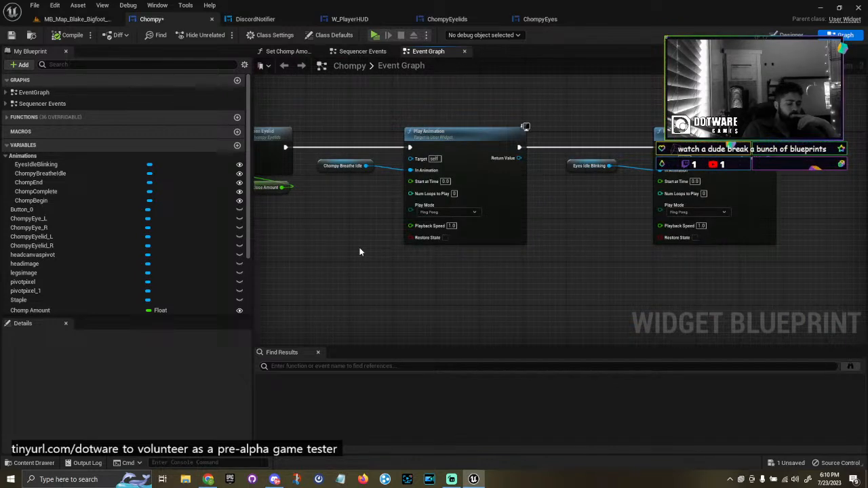
click(361, 166)
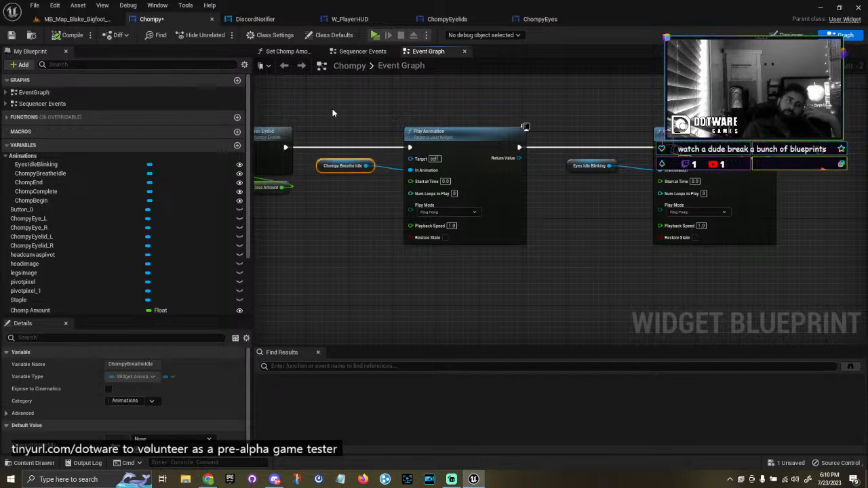
scroll(484, 196, up, 2)
click(478, 190)
scroll(475, 185, down, 4)
drag(335, 121, 686, 224)
scroll(387, 139, up, 3)
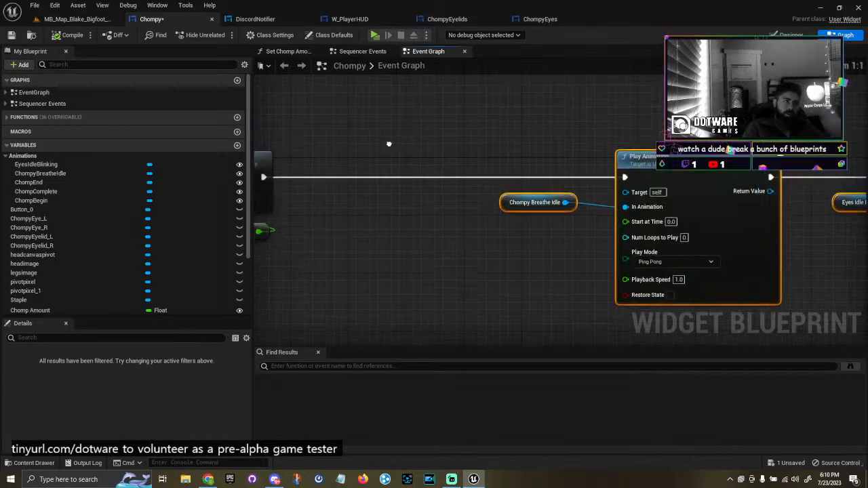
Try a Branch node ahead of the Chompy Breathe Idle animation, then delete it and restore the direct execution connection.
click(361, 165)
drag(274, 188, 367, 179)
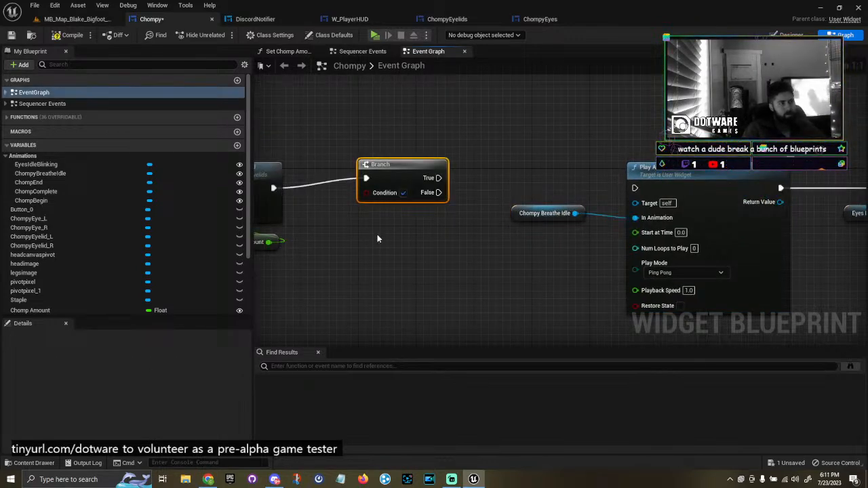
drag(274, 188, 636, 188)
click(611, 191)
click(385, 164)
key(Delete)
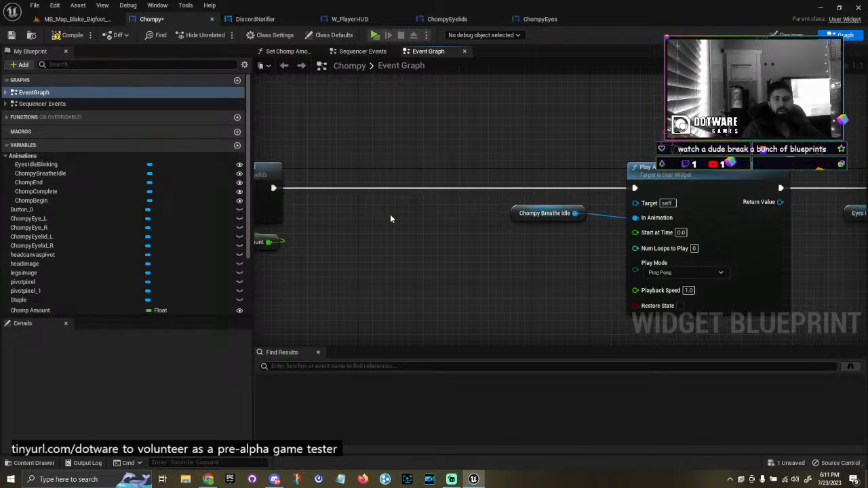
Rearrange the blueprint editor layout so My Blueprint is docked beneath Details.
drag(70, 50, 70, 37)
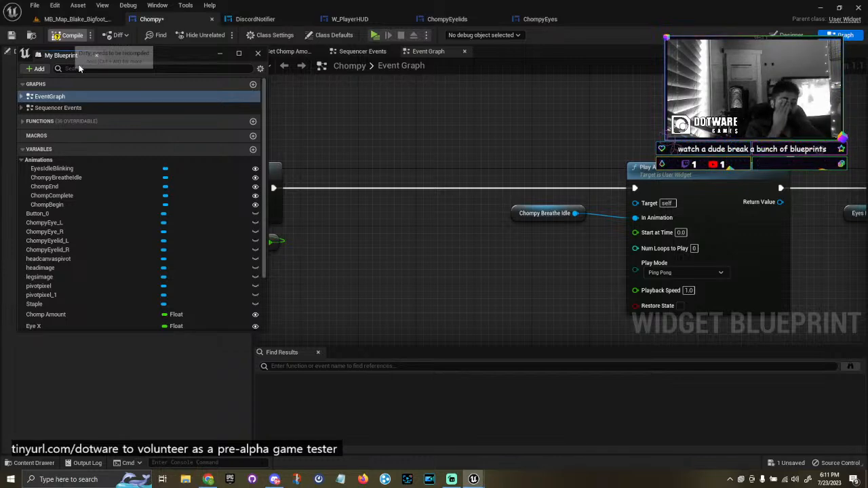
drag(71, 62, 203, 414)
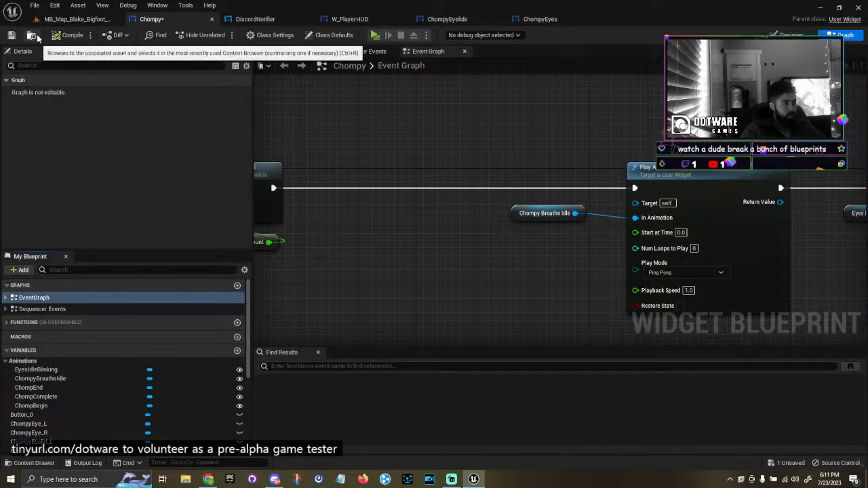
Locate the Chompy asset's folder and create an Enumeration there named E_ChompyState.
click(32, 36)
right_click(197, 306)
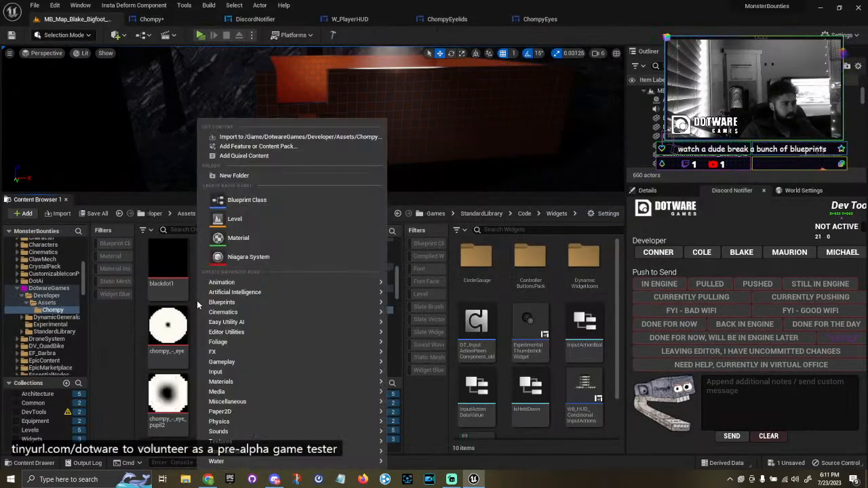
mouse_move(242, 304)
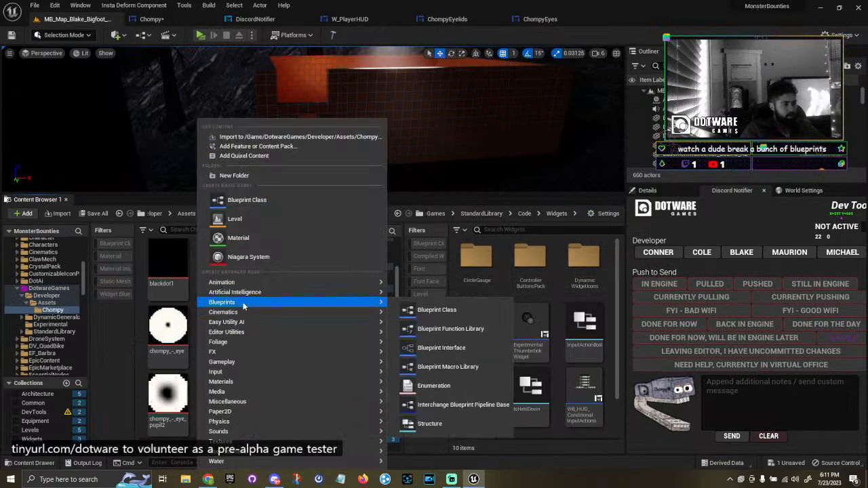
click(463, 386)
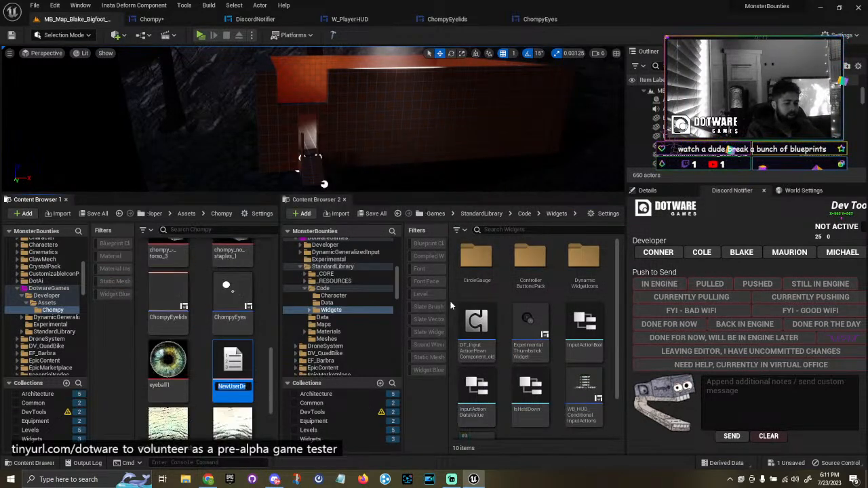
text(E_Chompy)
key(Return)
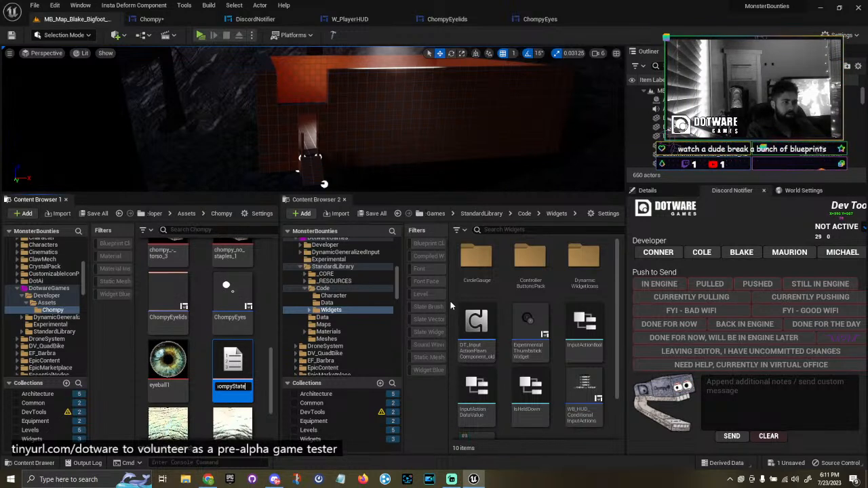
text(e)
key(Return)
Open E_ChompyState, dock its editor beside the level map, and add three enumerators.
double_click(169, 367)
drag(211, 116, 137, 20)
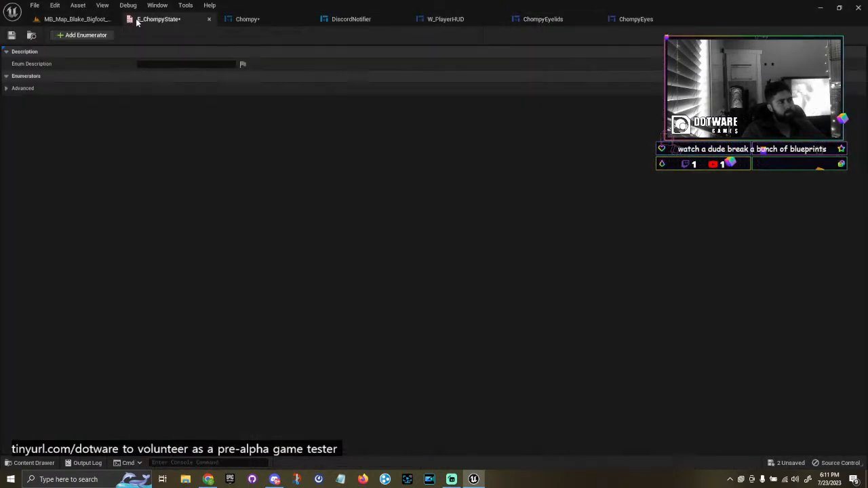
click(63, 35)
click(63, 35)
click(62, 34)
Set the first enumerator's display name to Idle.
click(169, 88)
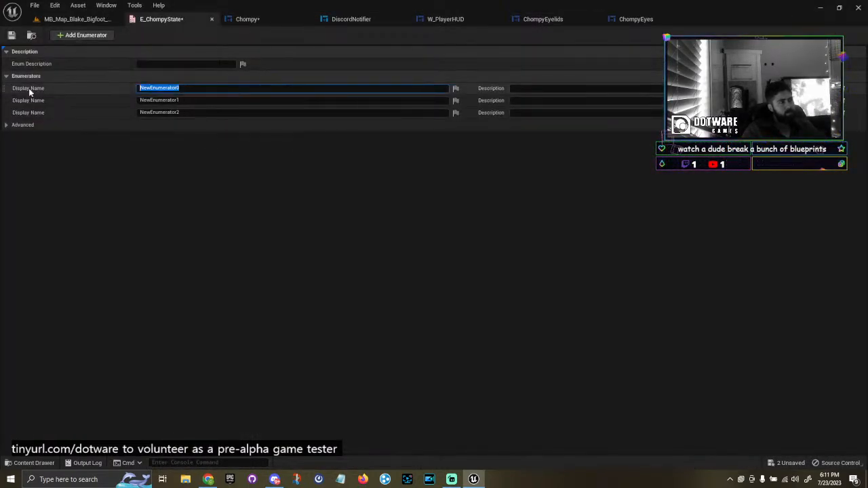
text(Idle)
drag(152, 89, 70, 86)
text(iDLE)
key(Return)
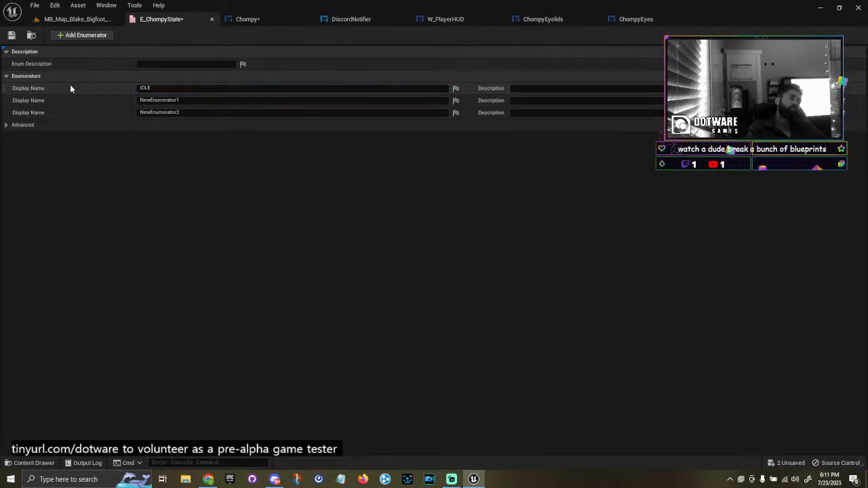
text(Idle)
key(Return)
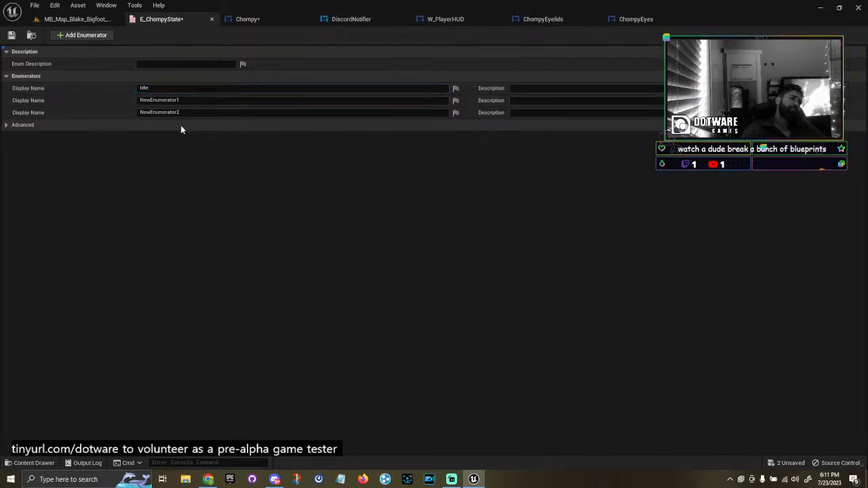
Set the second and third enumerators' display names to Chomping and Sleeping, and save and close the enumeration.
click(196, 100)
text(Chomping)
key(Return)
click(190, 113)
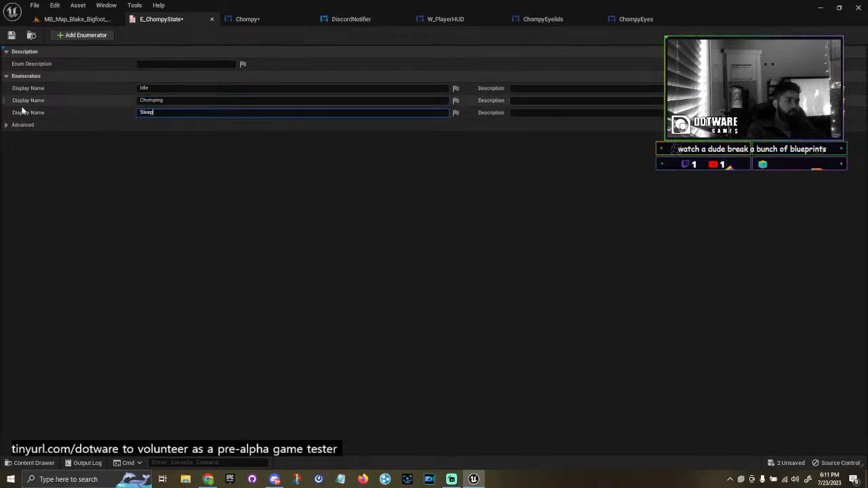
text(Sleeping)
key(Return)
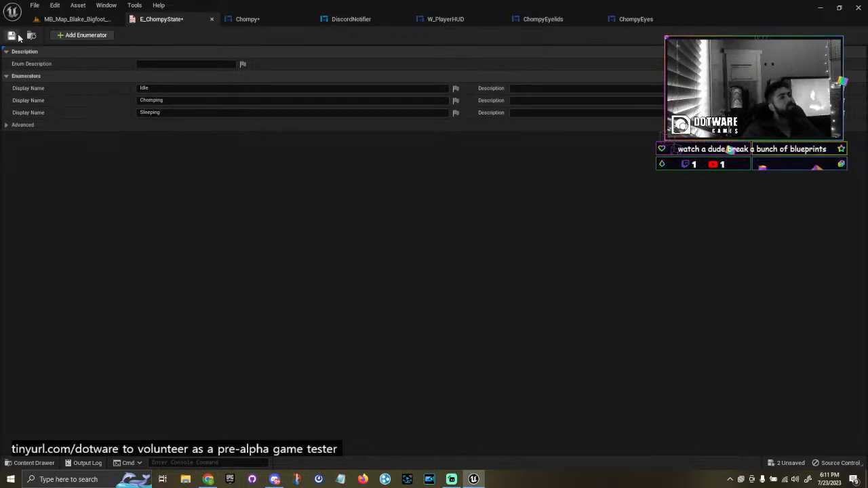
click(212, 21)
Return to the Chompy blueprint, narrow the side panels, and enlarge My Blueprint so its variables list shows more entries.
click(166, 19)
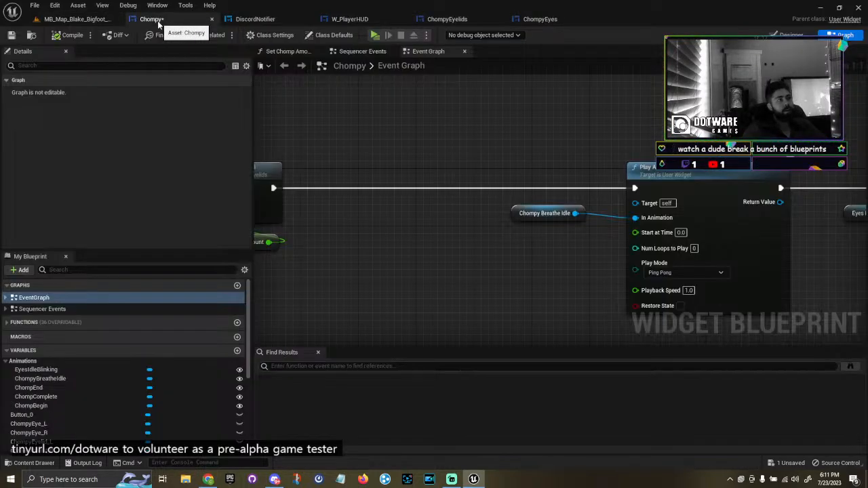
drag(253, 169, 169, 156)
scroll(509, 159, down, 5)
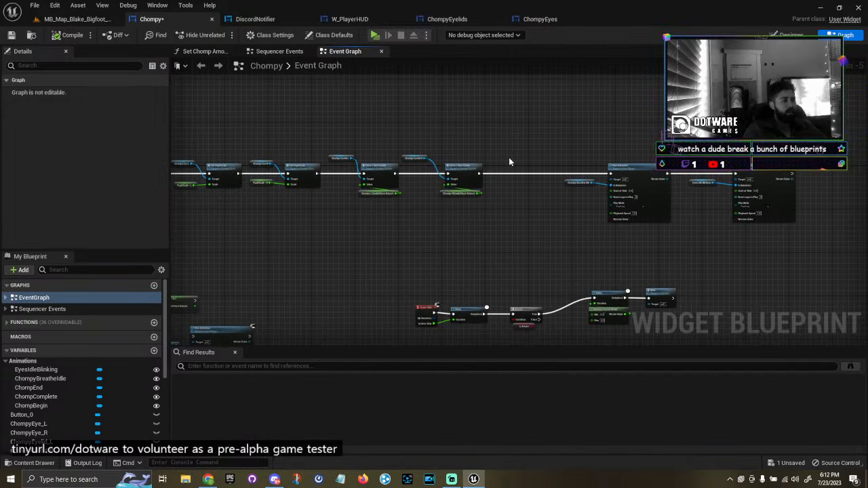
drag(89, 250, 101, 135)
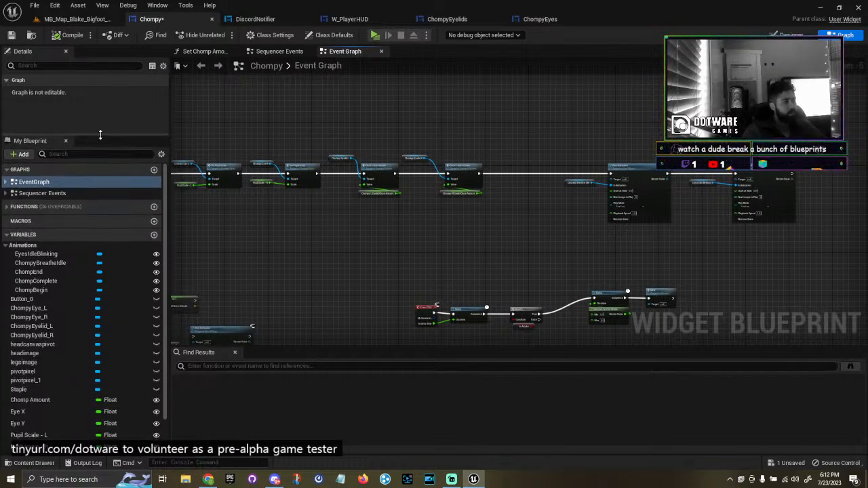
Create a variable named Chompy Current State and set its type to the E Chompy State enumeration.
scroll(152, 237, down, 2)
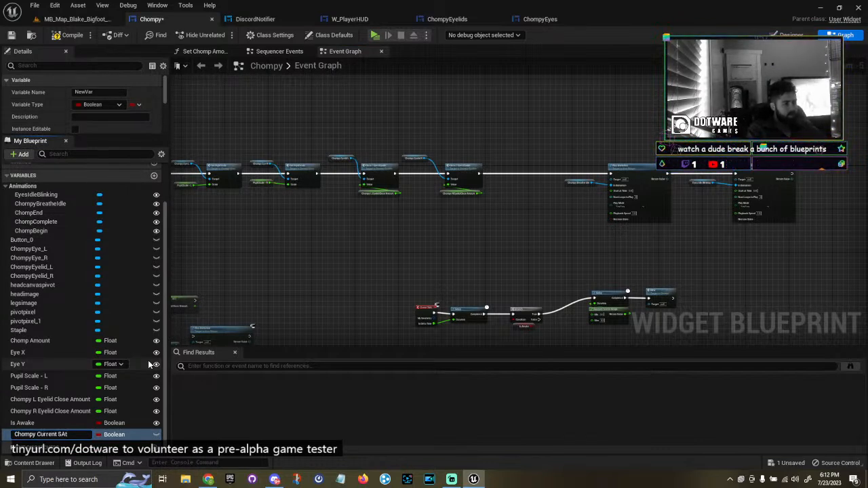
text(ate)
key(Return)
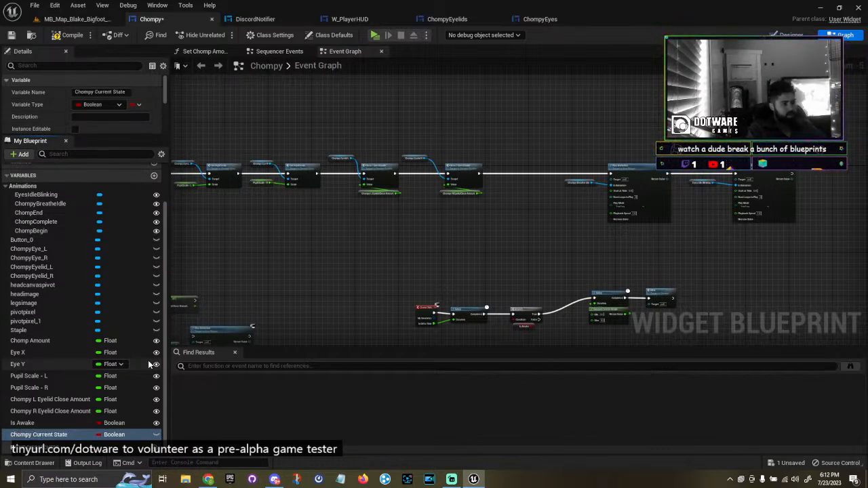
click(116, 435)
text(chomp)
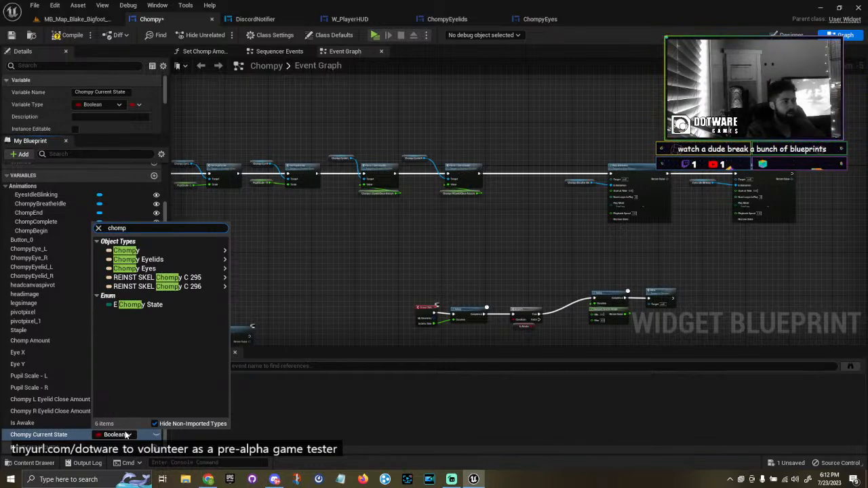
click(140, 304)
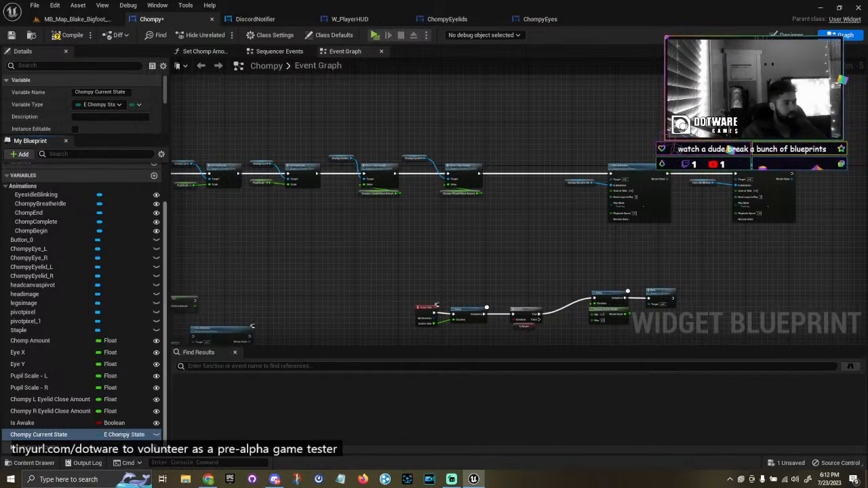
Add a Set node for Chompy Current State to the event graph.
drag(157, 437, 407, 246)
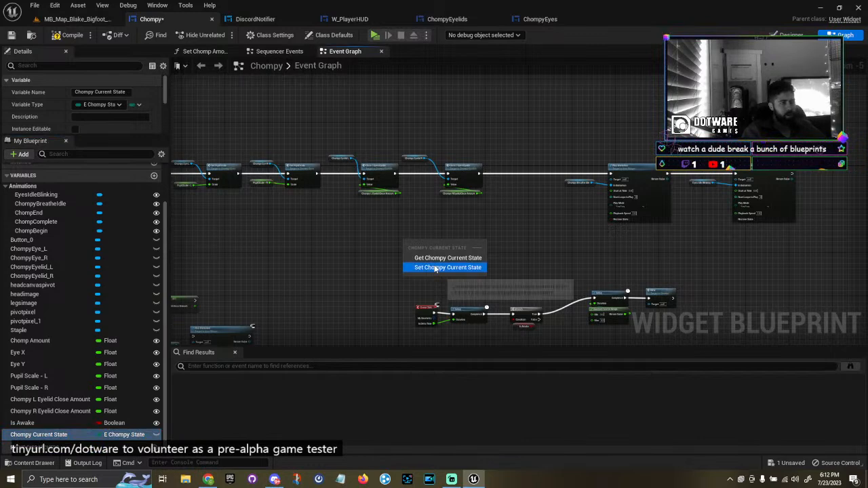
click(445, 266)
right_drag(445, 265, 359, 262)
click(288, 256)
scroll(289, 256, up, 1)
right_drag(288, 257, 652, 186)
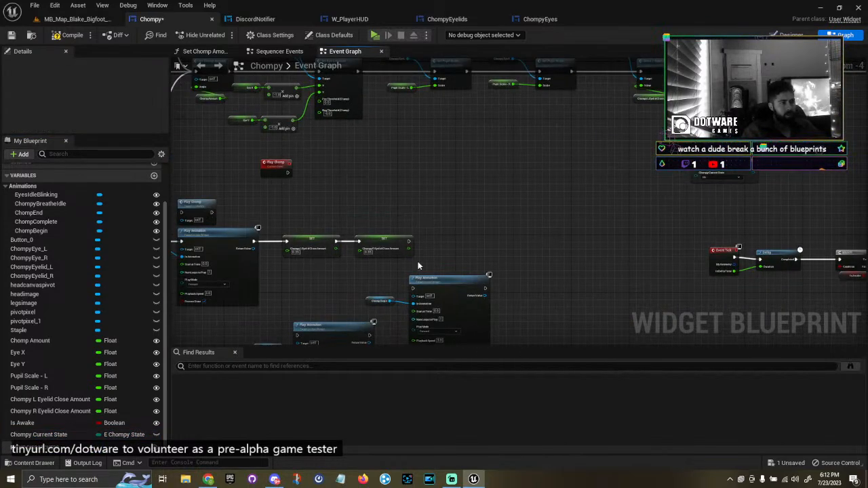
right_drag(402, 270, 680, 225)
scroll(322, 232, up, 2)
drag(305, 139, 343, 250)
right_drag(451, 235, 203, 250)
scroll(410, 190, down, 2)
scroll(426, 182, down, 2)
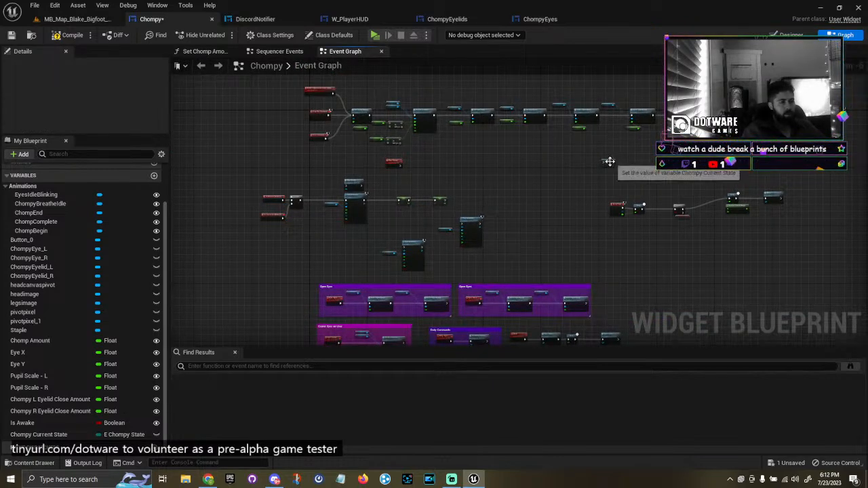
Wire the Set Chompy Current State node between Do Once and the Chomp Complete Play Animation node, with its value set to Chomping.
click(318, 215)
scroll(319, 218, up, 6)
right_drag(387, 232, 625, 253)
drag(337, 164, 548, 331)
drag(580, 218, 443, 213)
right_drag(636, 258, 524, 262)
click(540, 290)
click(521, 300)
drag(534, 293, 447, 242)
drag(365, 212, 415, 212)
drag(529, 212, 654, 214)
Move the unconnected Play Chomp call node away from the top of the Chomp Complete Play Animation node.
scroll(630, 219, down, 4)
right_drag(712, 242, 469, 219)
scroll(558, 226, up, 4)
right_drag(560, 228, 548, 255)
scroll(453, 167, down, 3)
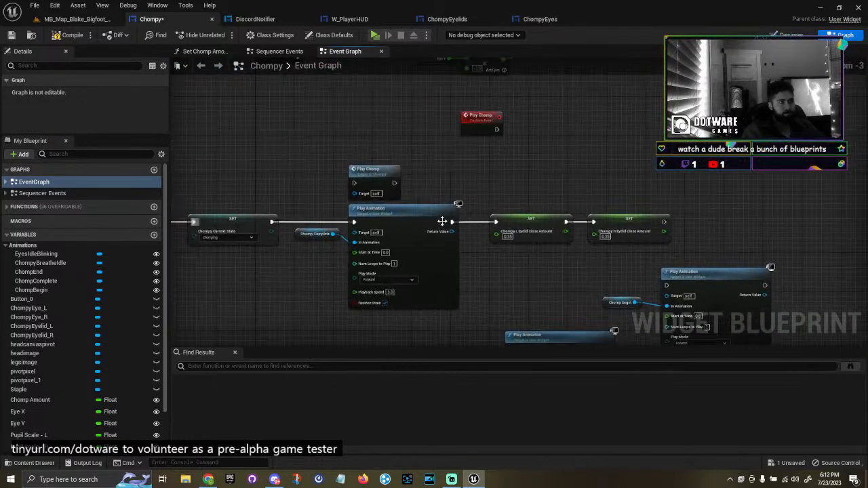
drag(370, 173, 326, 129)
click(316, 233)
right_drag(439, 265, 328, 253)
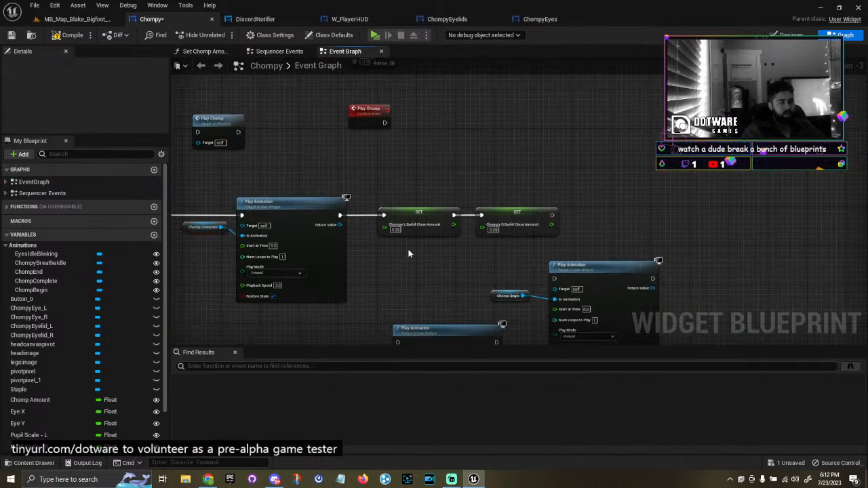
Search the actions available from the Chomp Complete Play Animation return value for a completion or finish event.
scroll(442, 258, up, 1)
drag(316, 216, 367, 259)
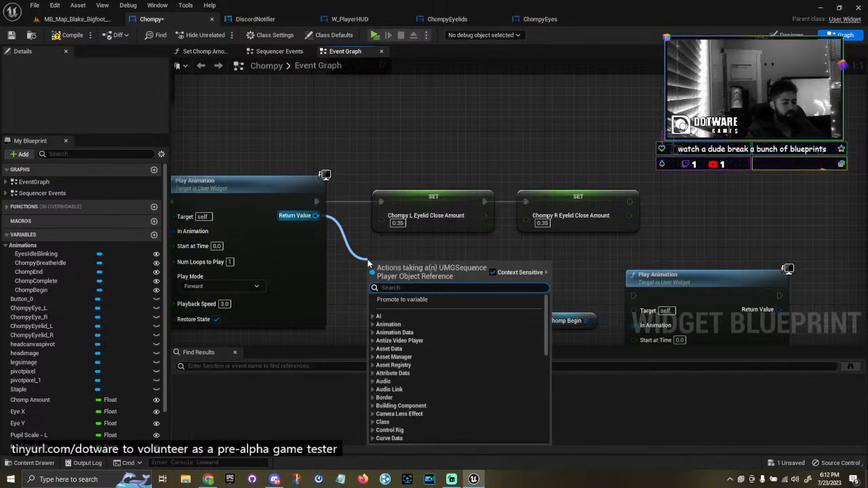
text(comple)
key(BackSpace)
key(BackSpace)
key(BackSpace)
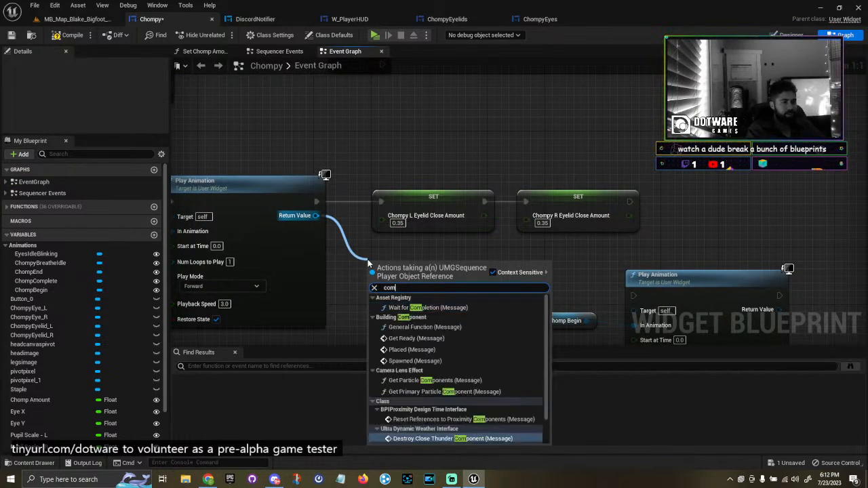
text(pl)
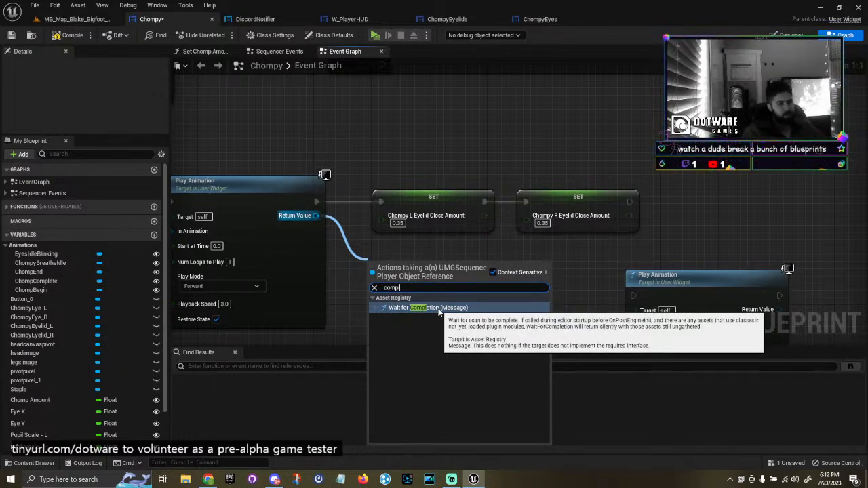
drag(409, 288, 297, 281)
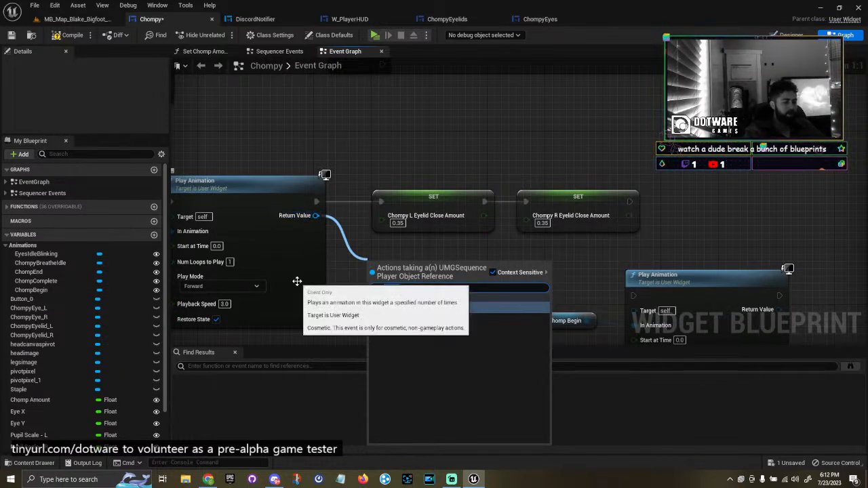
text(fin)
key(BackSpace)
key(BackSpace)
key(BackSpace)
key(BackSpace)
key(BackSpace)
key(BackSpace)
key(BackSpace)
key(BackSpace)
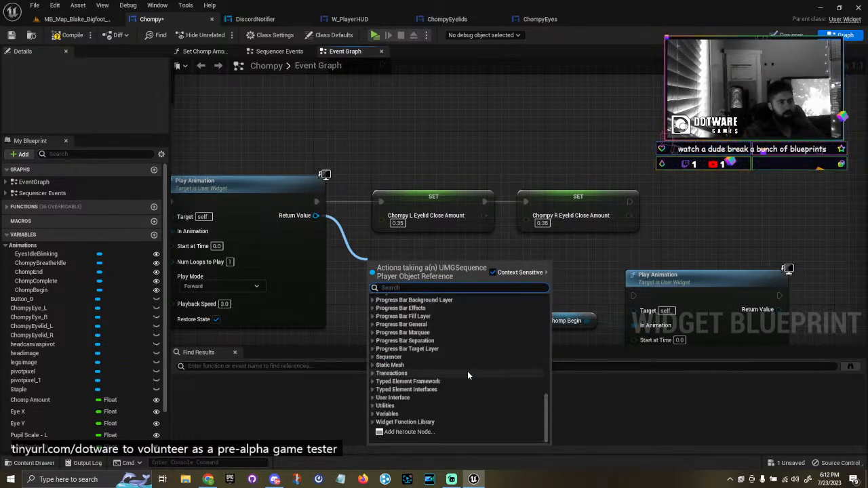
click(667, 190)
Add a Delay node after the Set Chompy R Eyelid Close Amount node and set its duration to 1 second.
key(d)
click(665, 185)
drag(630, 202, 690, 199)
click(713, 217)
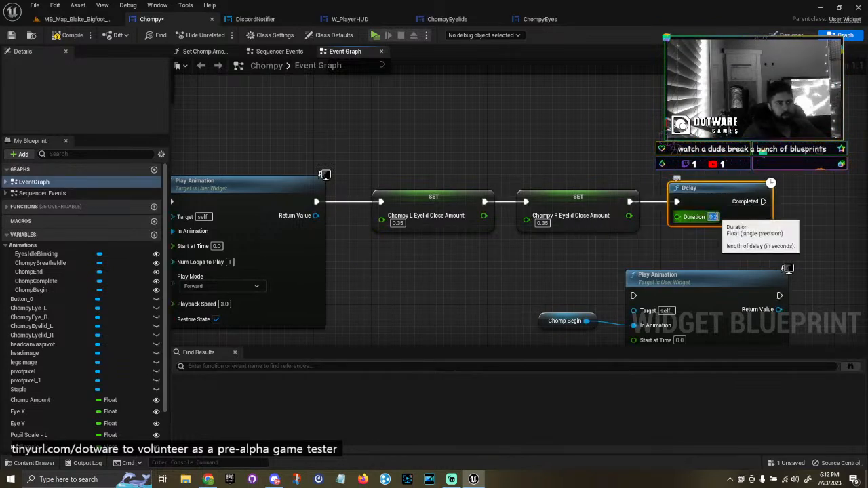
text(1)
click(638, 250)
Duplicate the Set Chompy Current State node after the new Delay, connect it to Completed, and set its value to Idle.
scroll(638, 250, down, 3)
right_drag(638, 250, 796, 264)
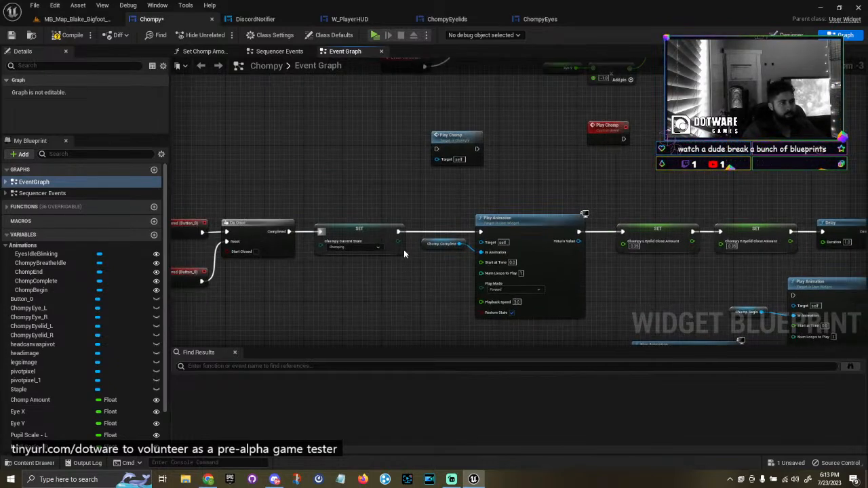
click(351, 234)
right_drag(735, 197, 250, 173)
click(450, 203)
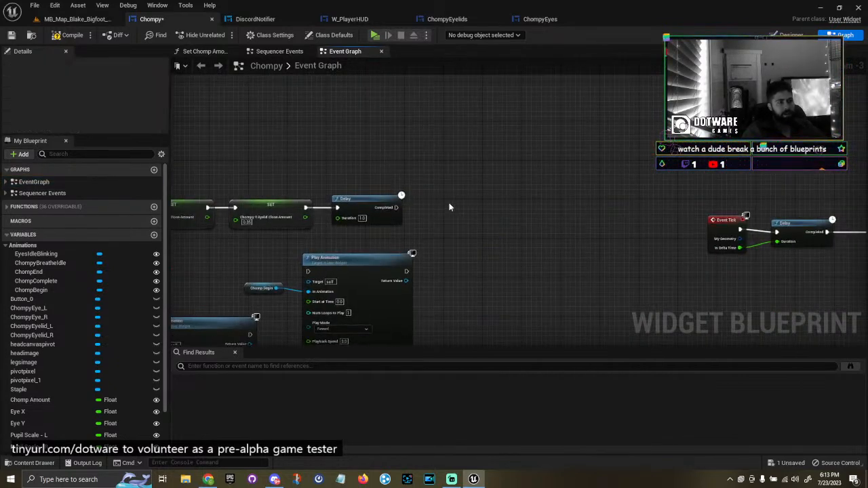
key(ctrl+v)
scroll(450, 207, up, 6)
drag(352, 209, 483, 210)
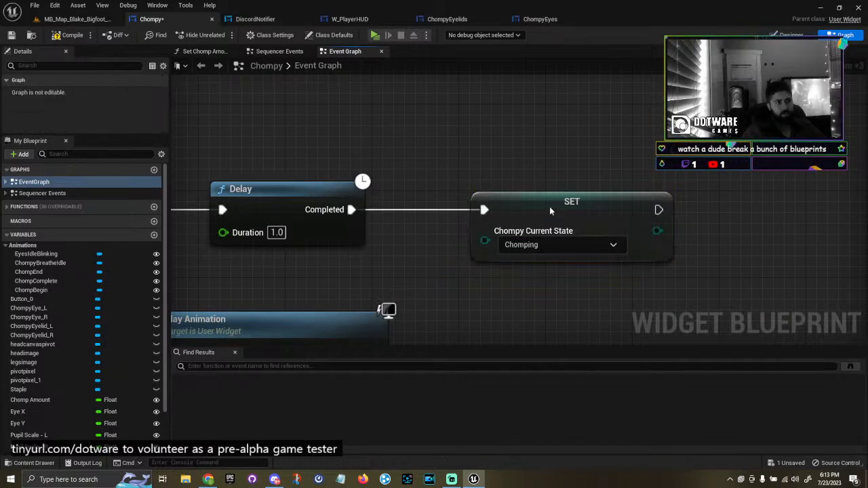
click(551, 207)
click(522, 245)
click(506, 259)
Add a Get Chompy Current State node between the last Close / Open Eyelid node and the Chompy Breathe Idle Play Animation node.
scroll(404, 282, down, 6)
scroll(404, 282, down, 2)
right_drag(458, 250, 314, 317)
scroll(525, 273, up, 5)
right_drag(526, 273, 298, 270)
click(345, 196)
right_drag(544, 122, 352, 118)
click(354, 151)
click(585, 151)
right_drag(285, 274, 319, 264)
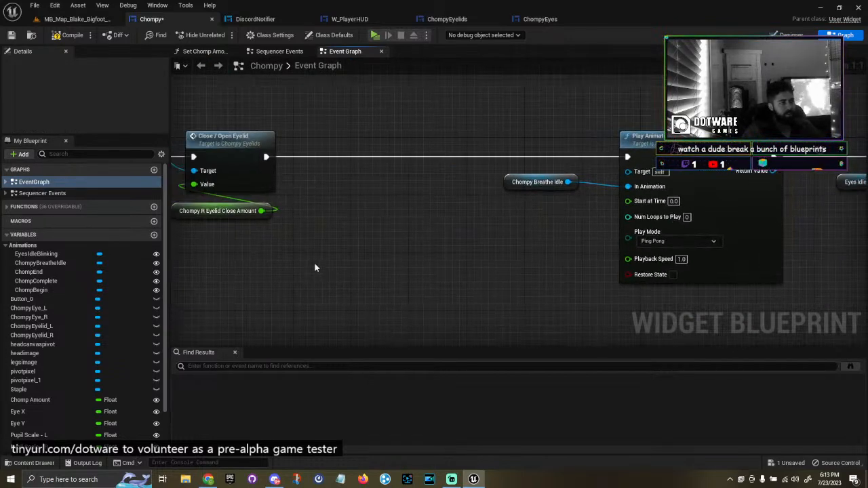
right_click(314, 264)
scroll(108, 351, down, 3)
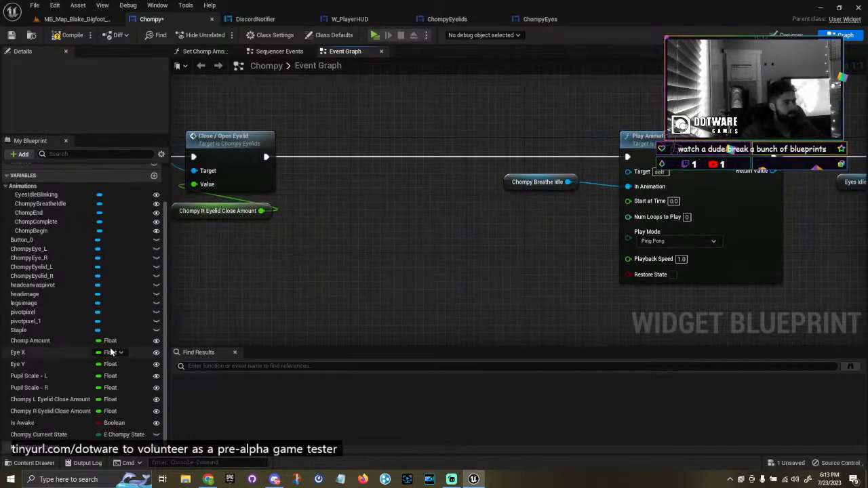
drag(39, 434, 378, 261)
click(417, 265)
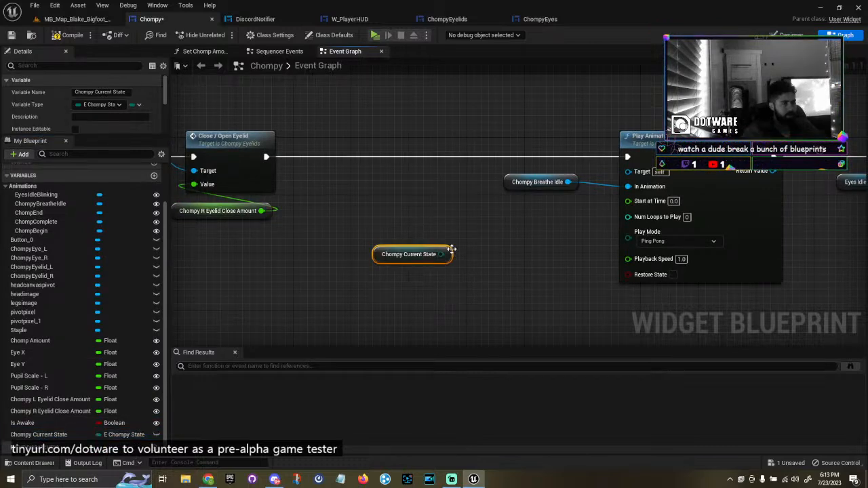
Add a Switch on E_ChompyState fed by Chompy Current State, and route Close / Open Eyelid through its Idle output to Play Animation.
drag(444, 255, 396, 197)
text(swit)
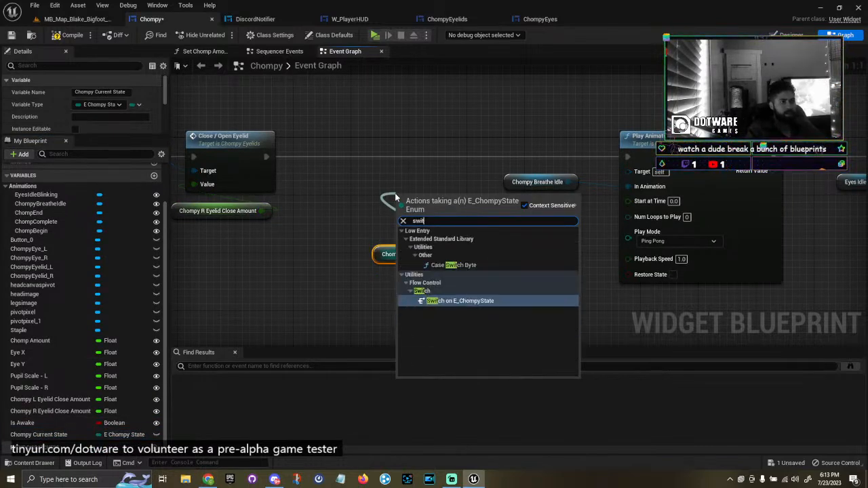
key(Return)
drag(437, 230, 415, 188)
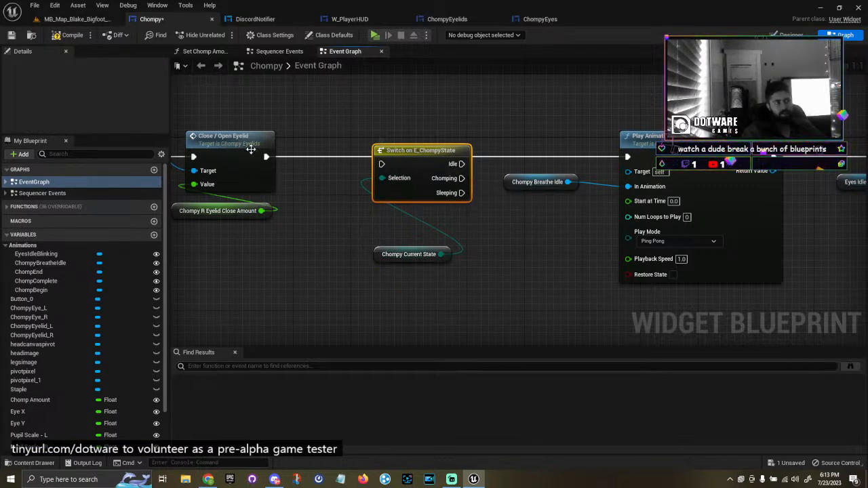
drag(267, 157, 409, 156)
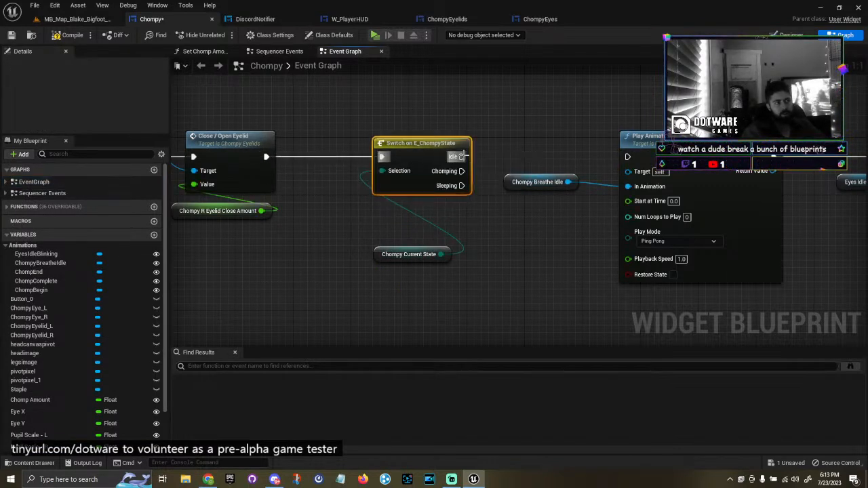
drag(462, 157, 628, 157)
drag(428, 260, 435, 221)
click(434, 221)
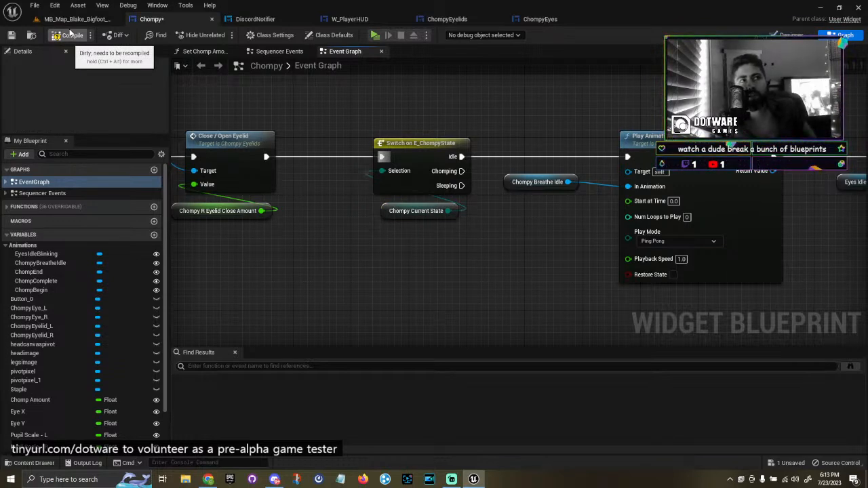
Compile the Chompy blueprint and check Chompy's behaviour in the Discord Notifier beside the level map.
click(71, 34)
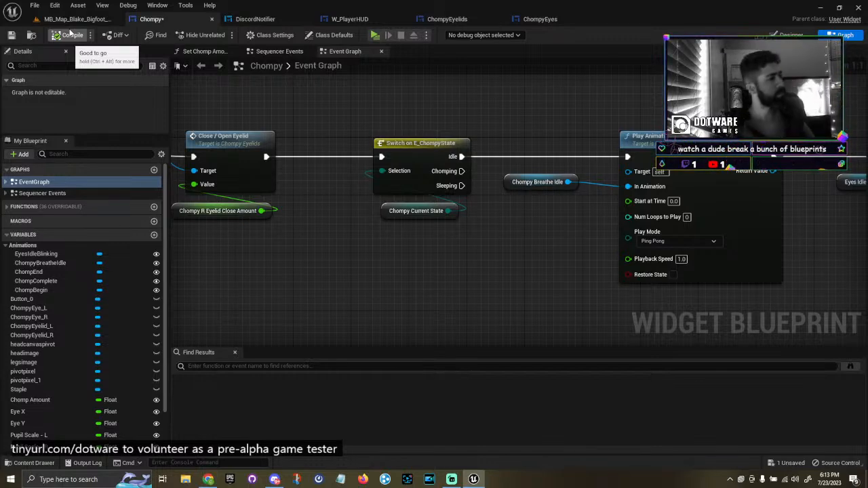
click(62, 18)
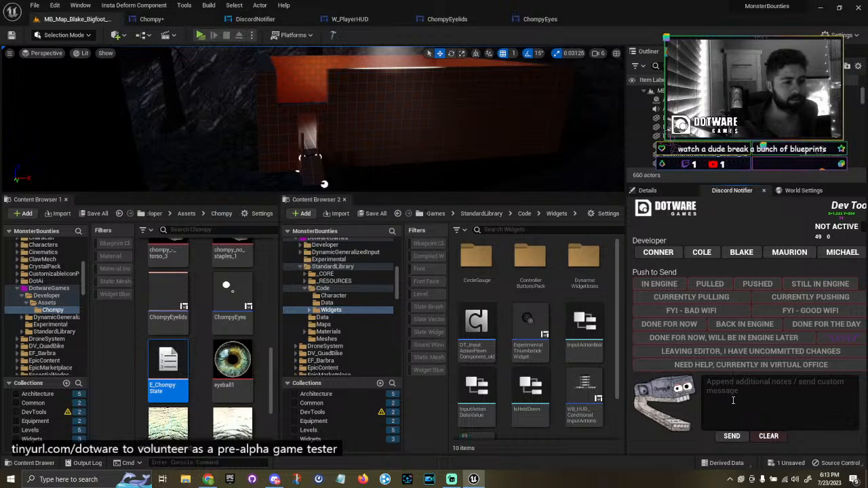
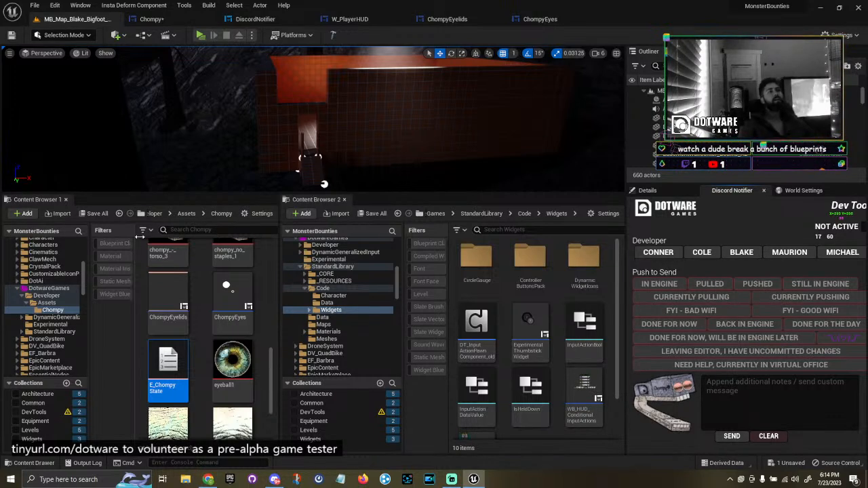
Examine the state switch and its animation nodes in Chompy's event graph, and the canvas panels in the widget designer.
click(151, 19)
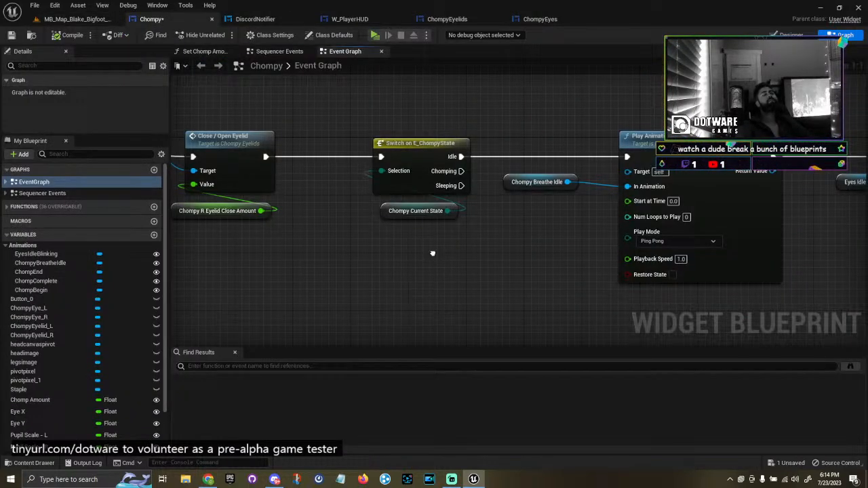
right_drag(432, 252, 555, 277)
right_drag(721, 220, 348, 231)
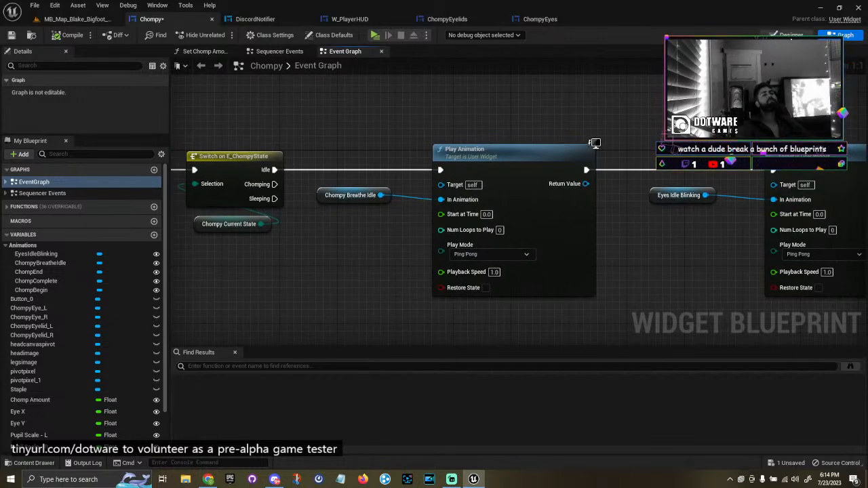
click(791, 34)
right_drag(123, 269, 105, 304)
scroll(340, 188, up, 7)
right_drag(339, 188, 255, 222)
click(61, 297)
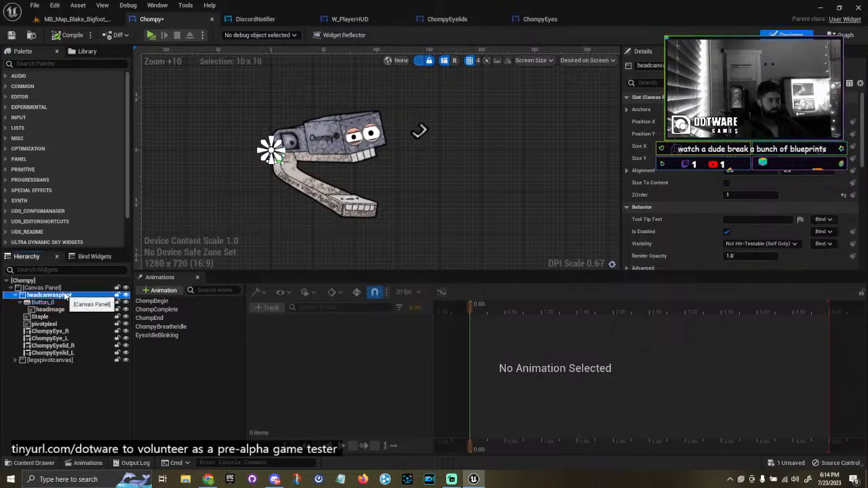
scroll(312, 143, up, 4)
scroll(229, 180, down, 2)
click(66, 278)
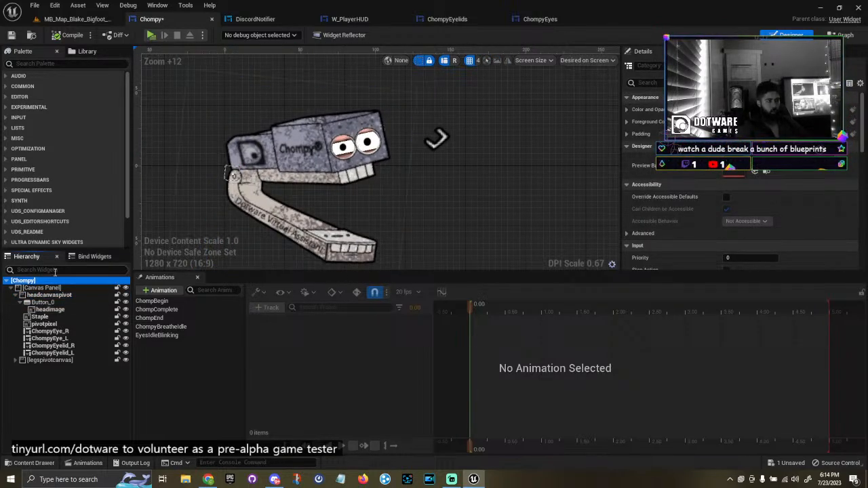
click(74, 289)
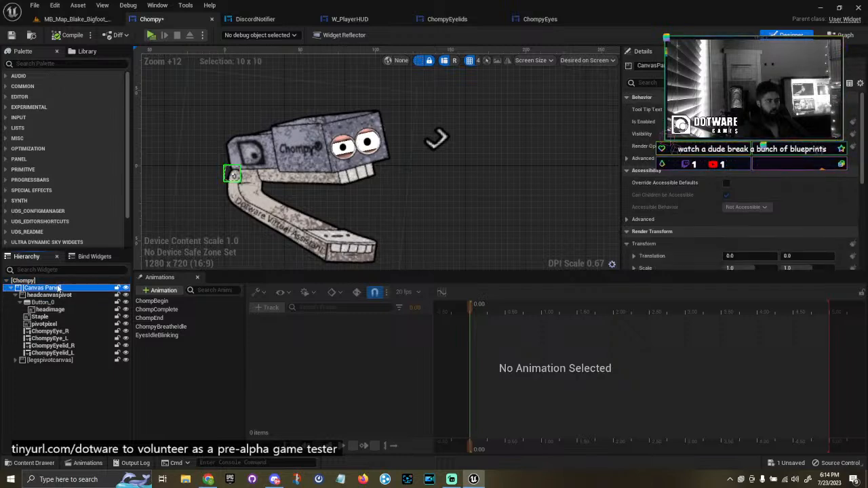
Preview the ChompComplete animation from time 0.00 in the Chompy widget designer.
click(248, 19)
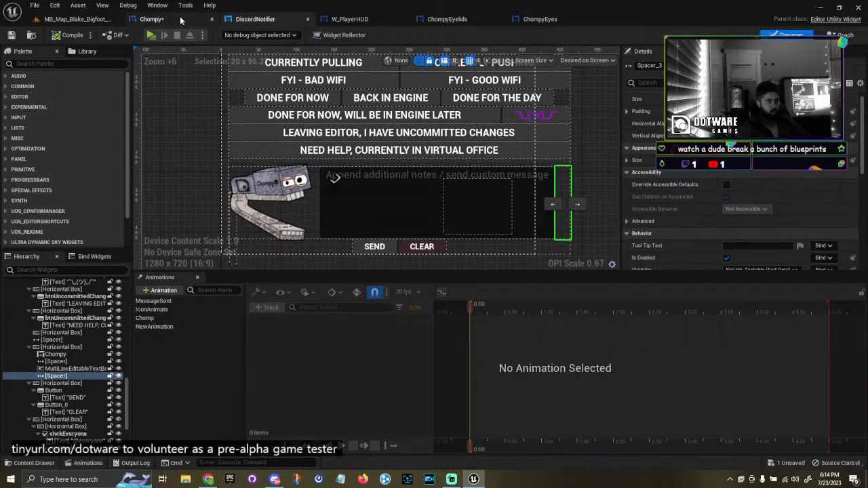
click(181, 19)
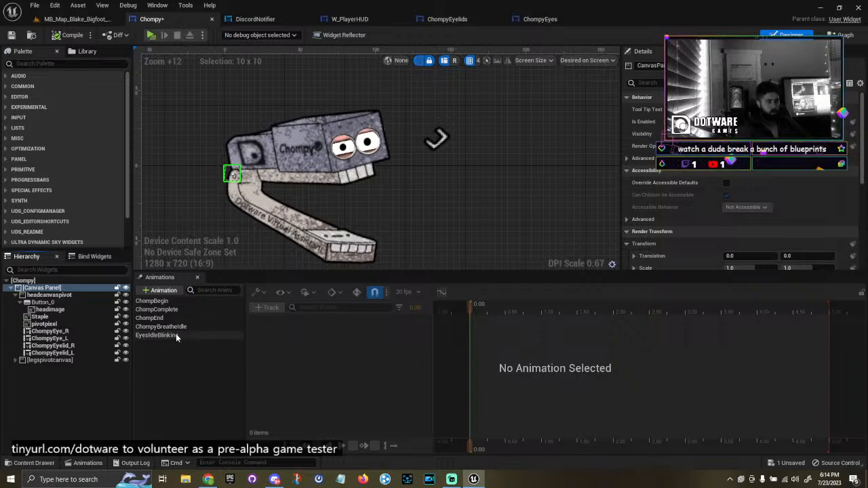
click(173, 310)
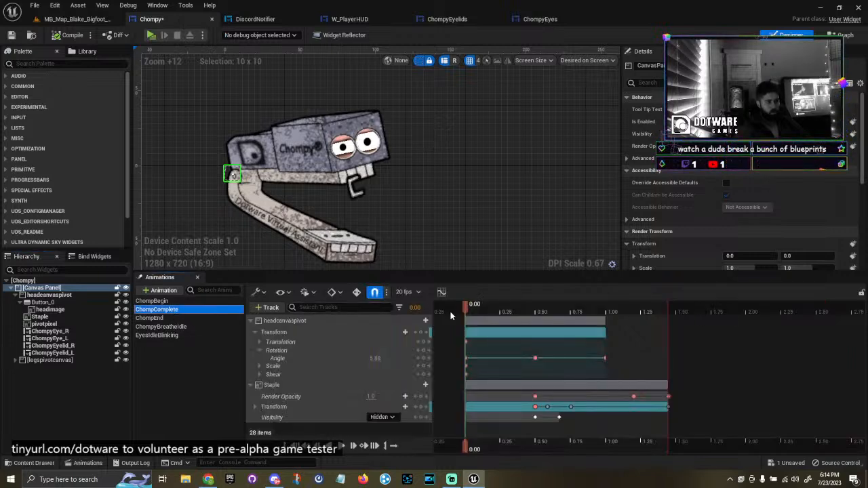
click(466, 314)
key(space)
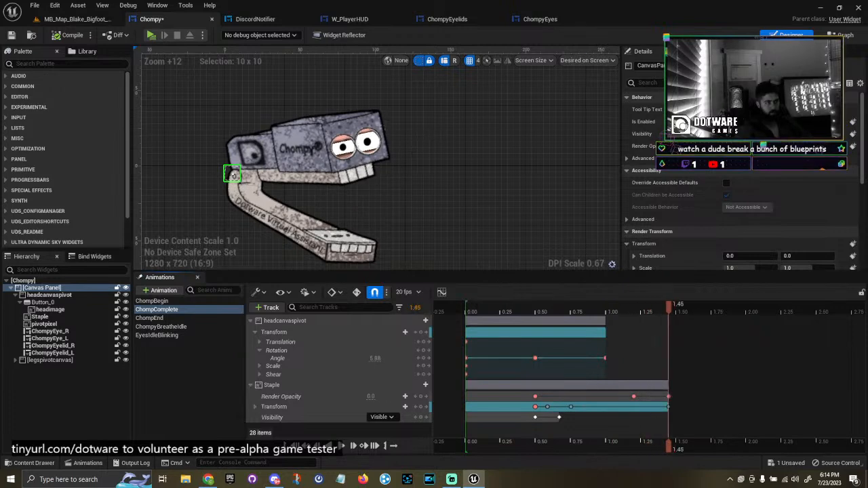
Set the Delay before the Idle Set Chompy Current State node to a duration of 2.0 in the event graph.
click(845, 38)
scroll(599, 85, down, 5)
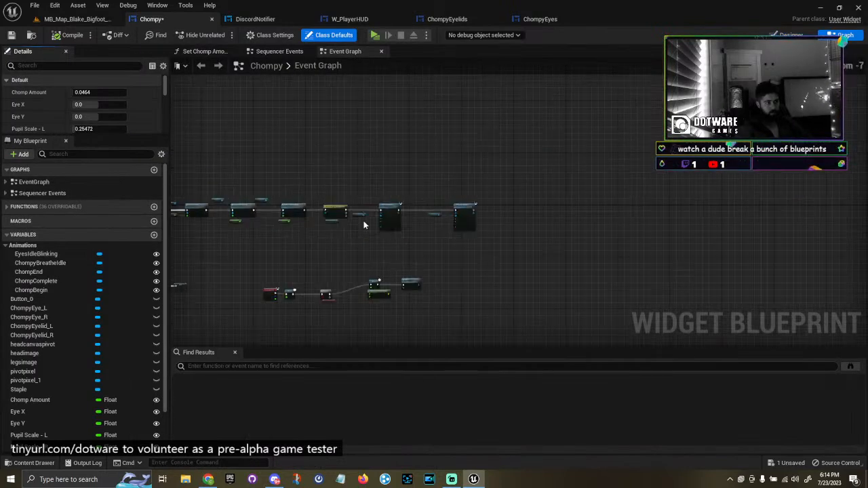
scroll(305, 126, up, 5)
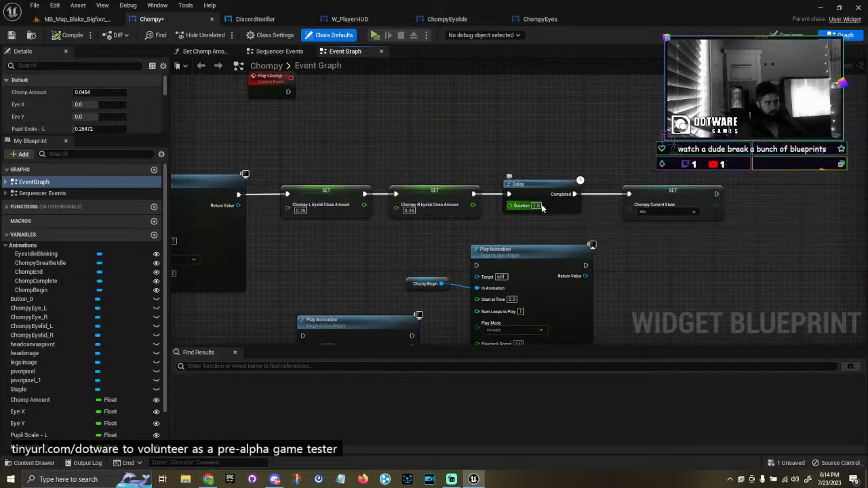
click(553, 145)
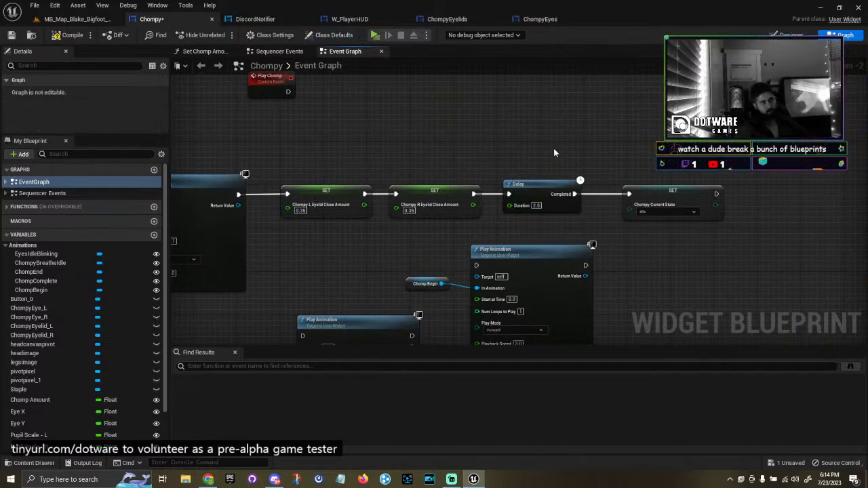
Connect the Chomp Complete Play Animation directly to the Delay and delete the L and R Eyelid Close Amount Set nodes.
right_drag(388, 230, 767, 225)
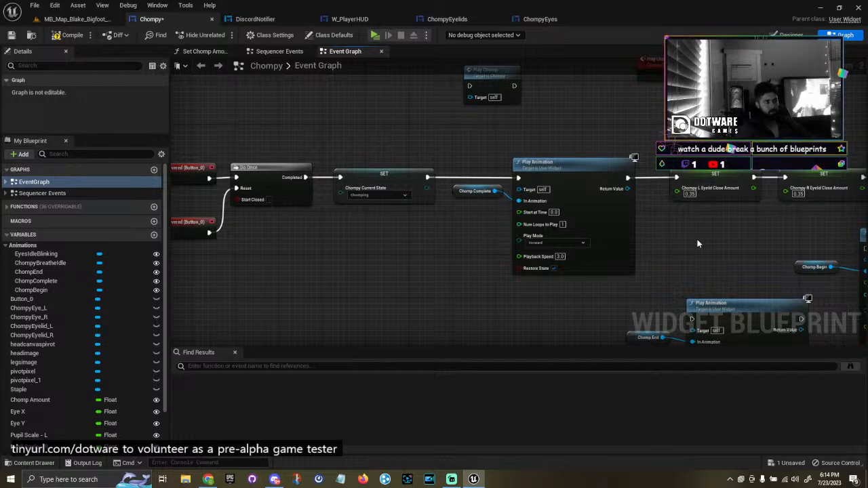
right_drag(698, 243, 517, 234)
scroll(371, 225, up, 2)
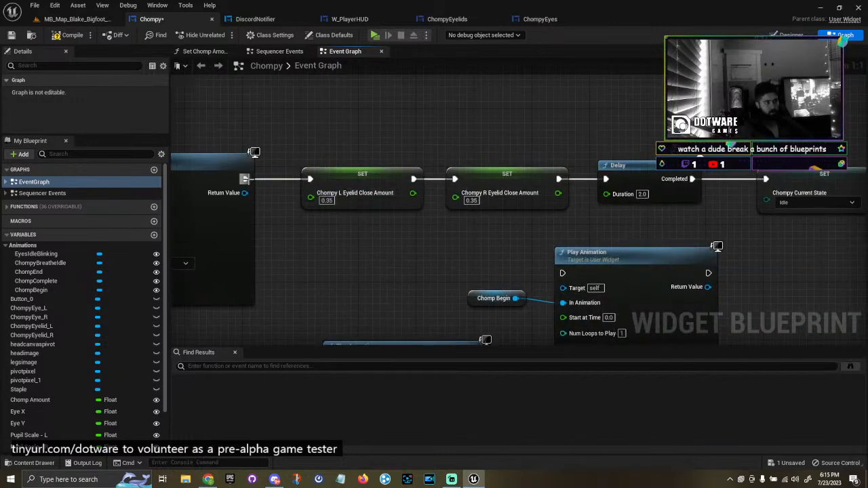
drag(352, 136, 487, 201)
right_drag(487, 201, 515, 293)
drag(514, 267, 504, 208)
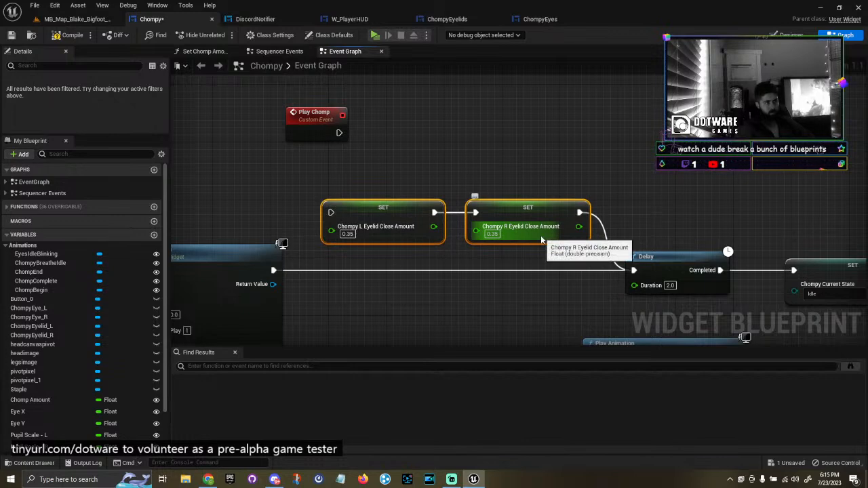
right_drag(468, 226, 502, 210)
key(Delete)
Set the Playback Speed of the Chomp Complete Play Animation node to 2.0 and save the blueprint.
scroll(502, 210, down, 5)
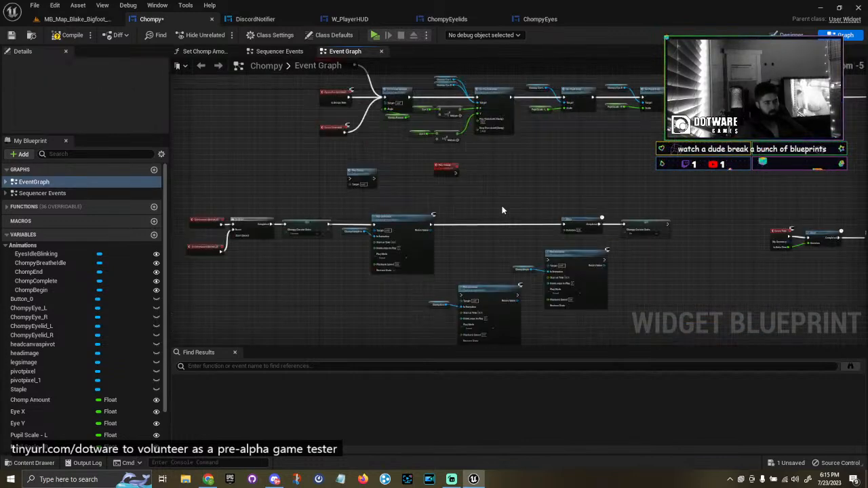
scroll(516, 233, up, 4)
scroll(479, 230, up, 1)
right_drag(498, 229, 430, 227)
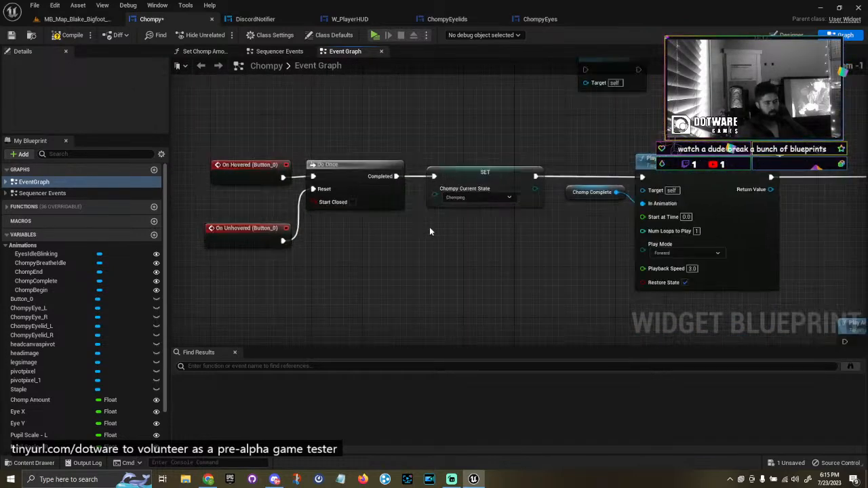
right_drag(550, 282, 401, 275)
click(359, 173)
click(487, 153)
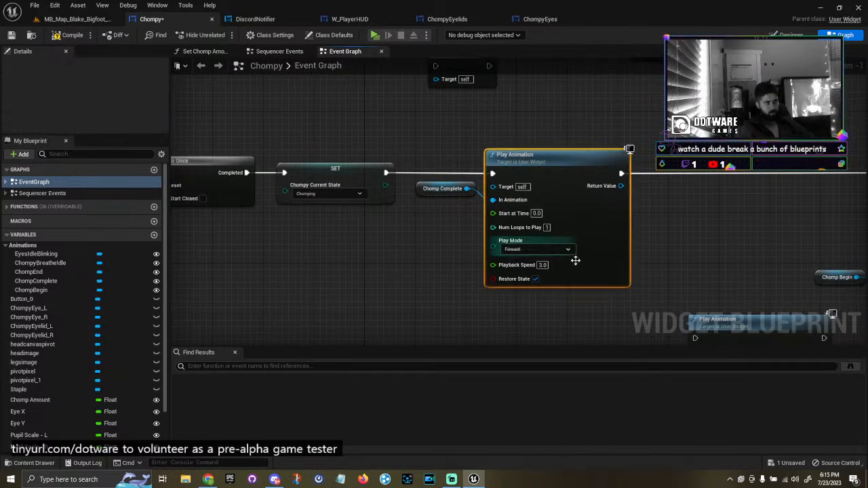
click(543, 266)
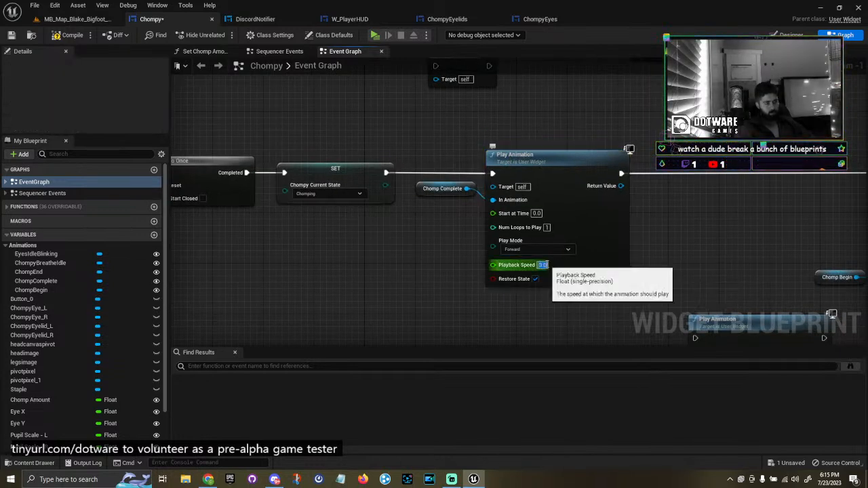
text(2)
click(648, 250)
key(ctrl+s)
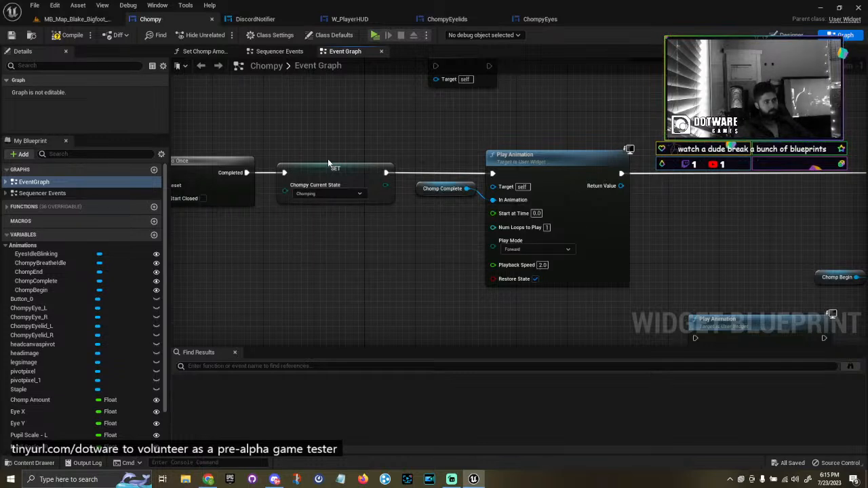
Compile the Chompy blueprint and test Chompy's hover reaction in the Discord Notifier of the level editor.
click(70, 35)
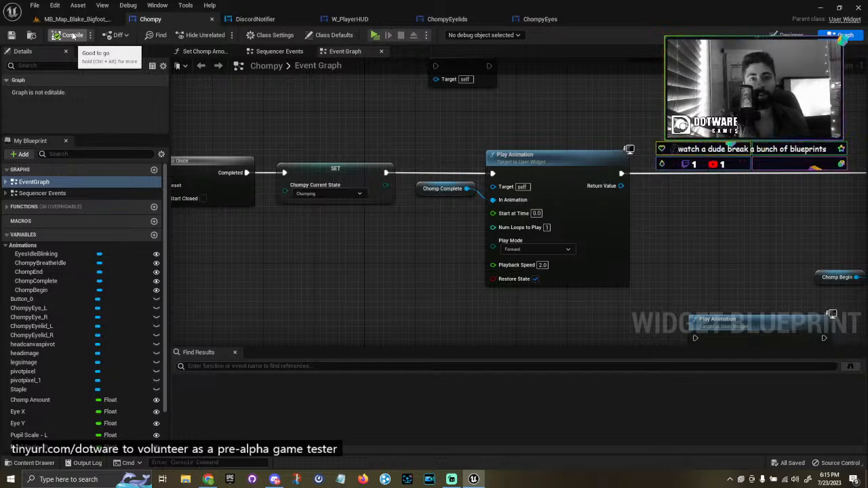
click(74, 19)
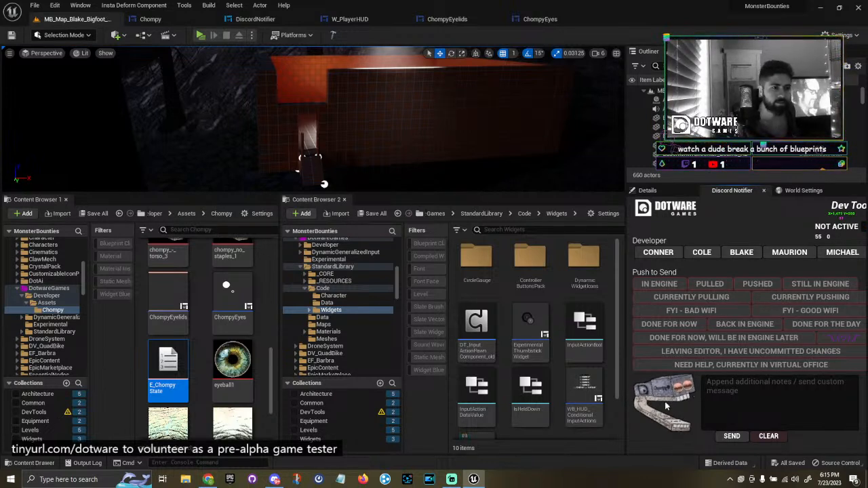
click(807, 409)
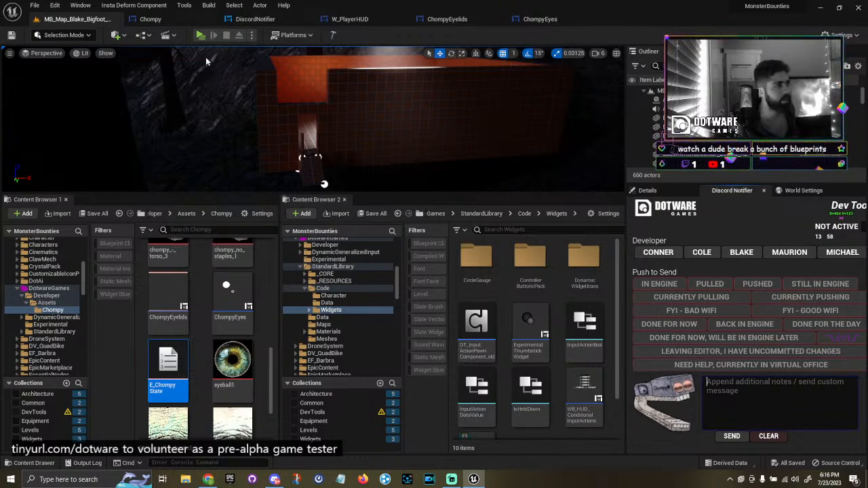
Examine the hover-triggered chomp chain in Chompy's event graph, from On Hovered through the Delay to the Idle state.
click(177, 21)
scroll(325, 152, down, 4)
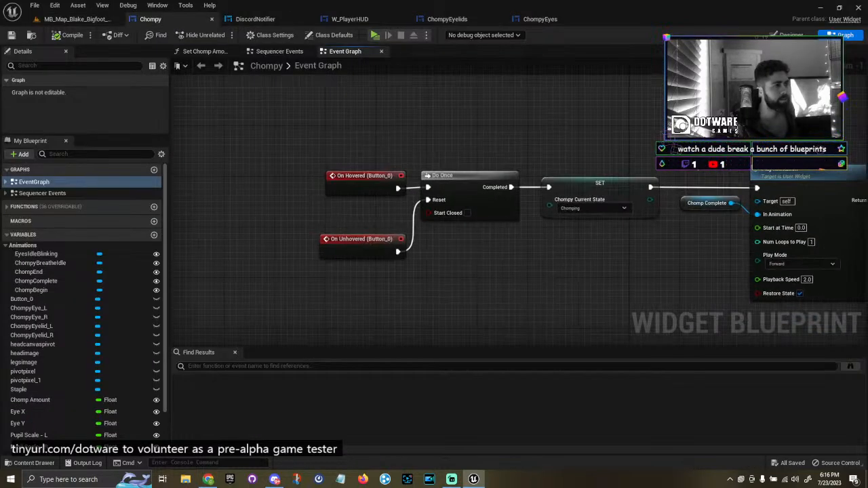
right_drag(325, 152, 278, 146)
scroll(441, 167, up, 4)
right_drag(538, 174, 353, 169)
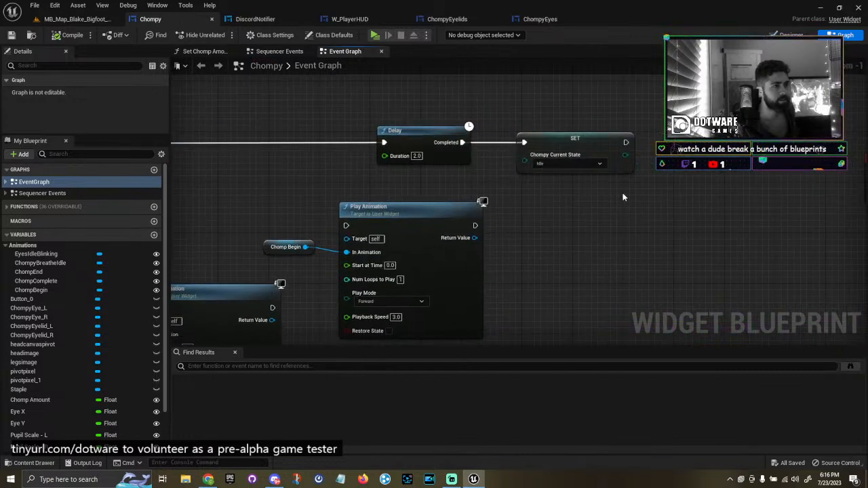
scroll(615, 192, down, 7)
right_drag(615, 192, 557, 240)
scroll(584, 217, up, 5)
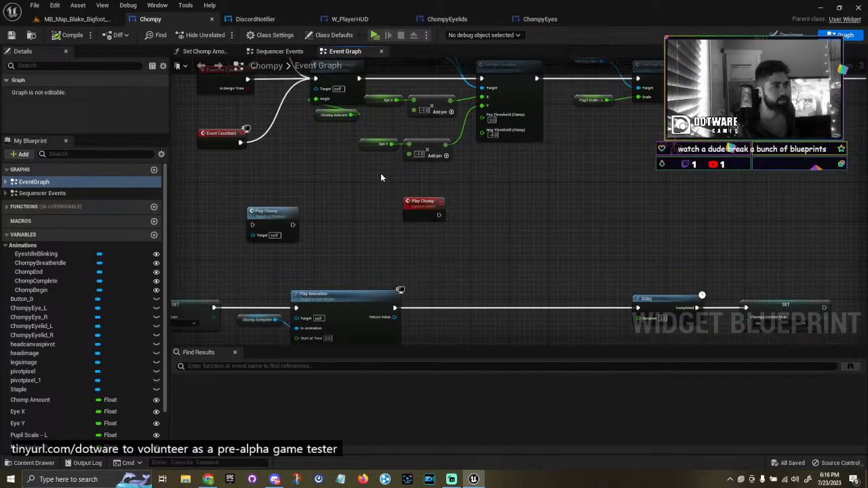
Test Chompy's chomp and idle behaviour in the Discord Notifier while resizing the panel to several widths.
click(87, 18)
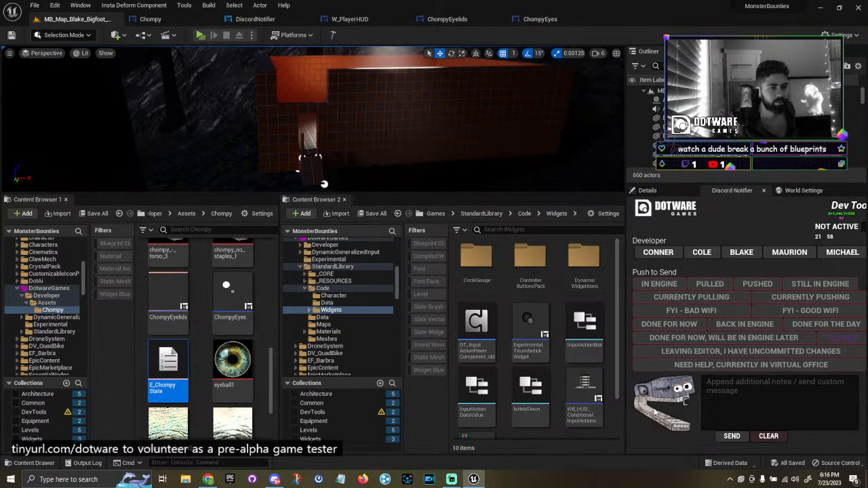
drag(626, 344, 655, 330)
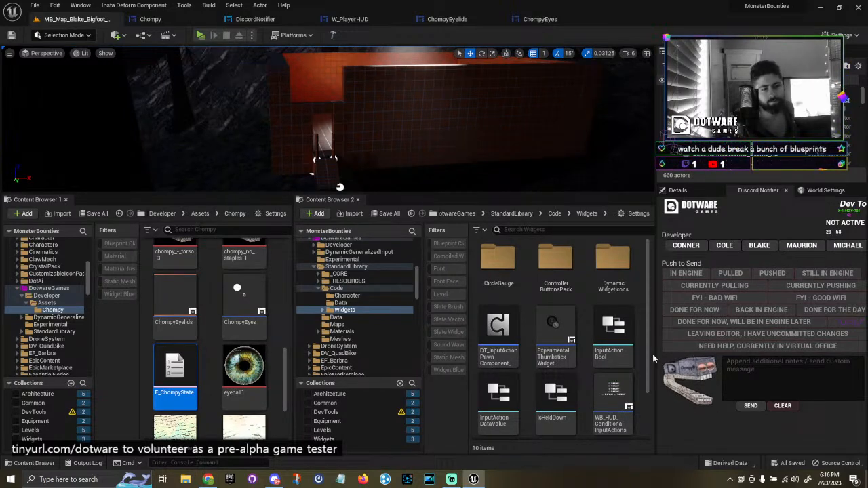
drag(655, 359, 684, 363)
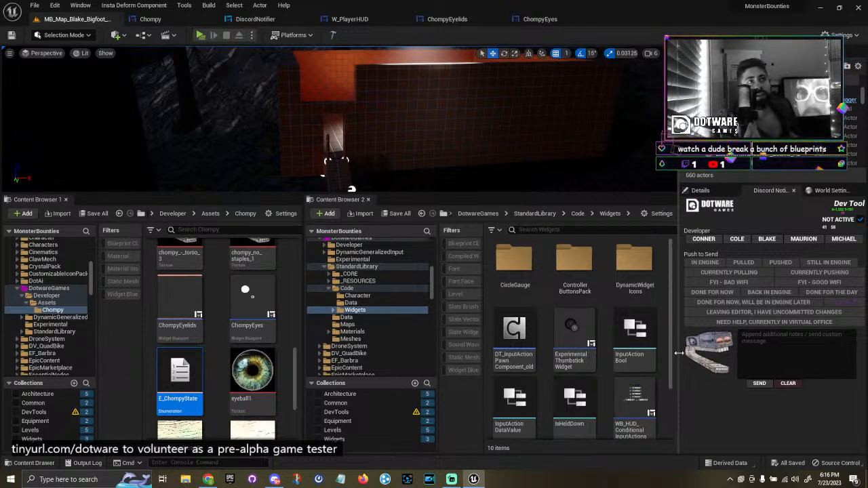
drag(678, 353, 601, 360)
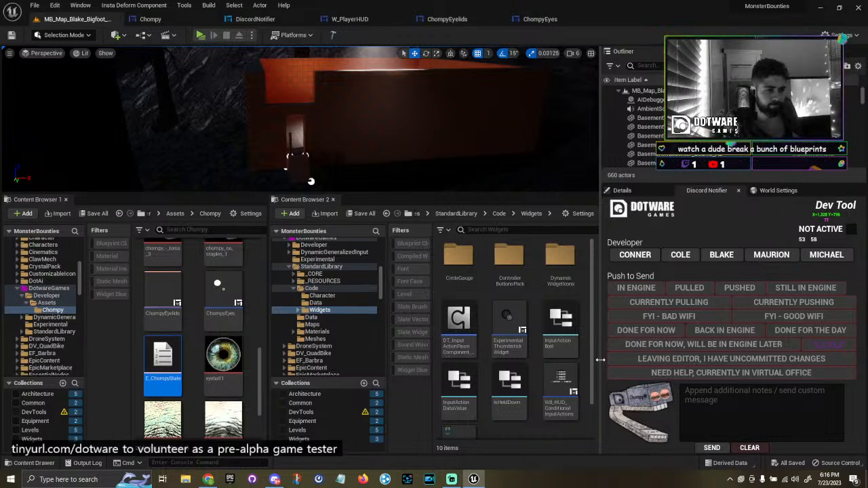
drag(600, 360, 636, 360)
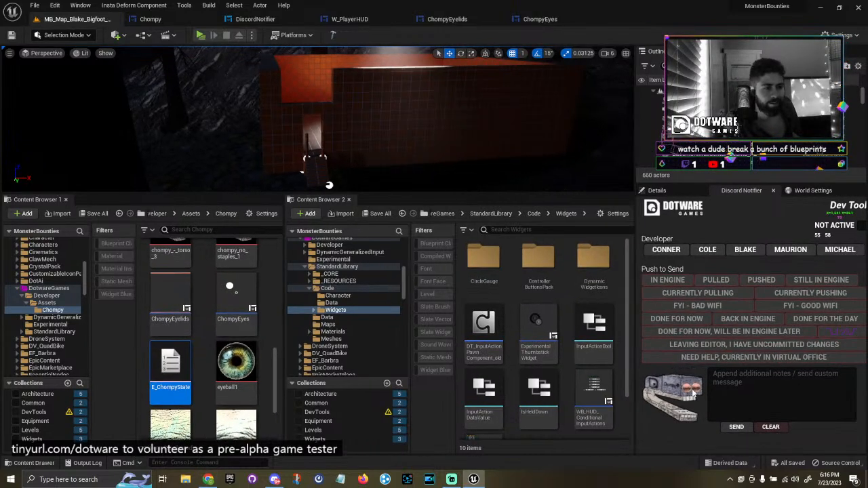
click(764, 396)
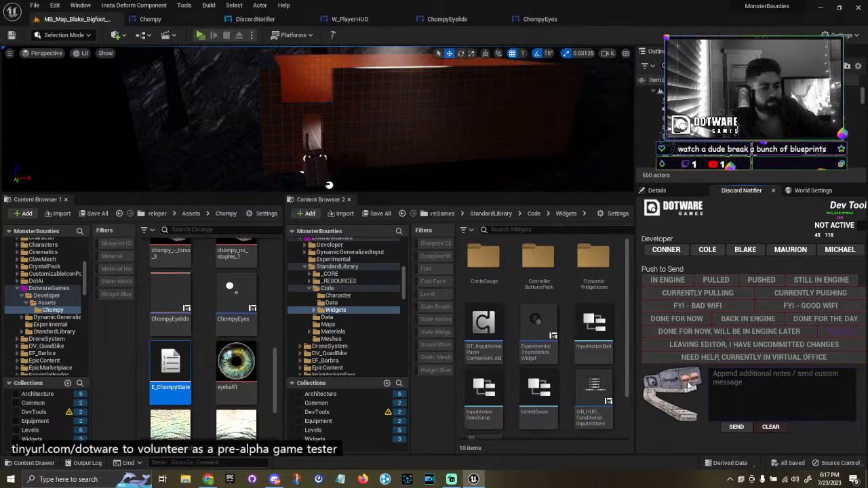
click(769, 383)
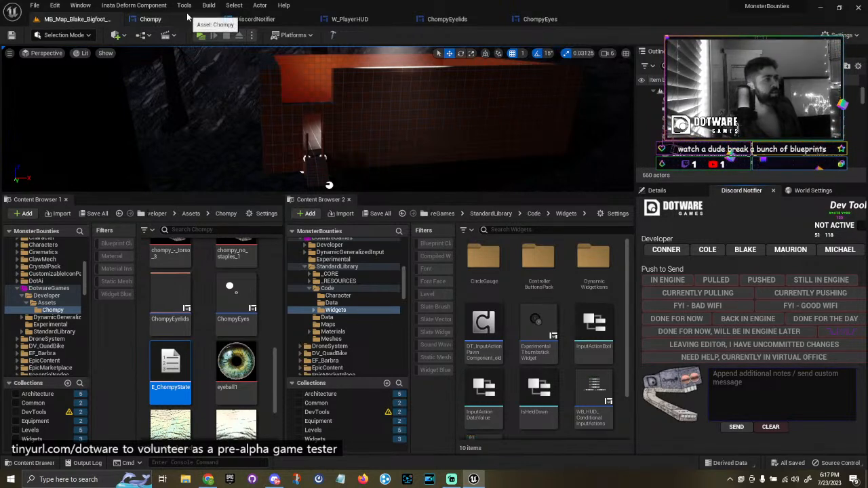
Add a custom event named Put Chompy To Sleep in an empty area of the Chompy event graph.
click(150, 19)
scroll(373, 156, down, 2)
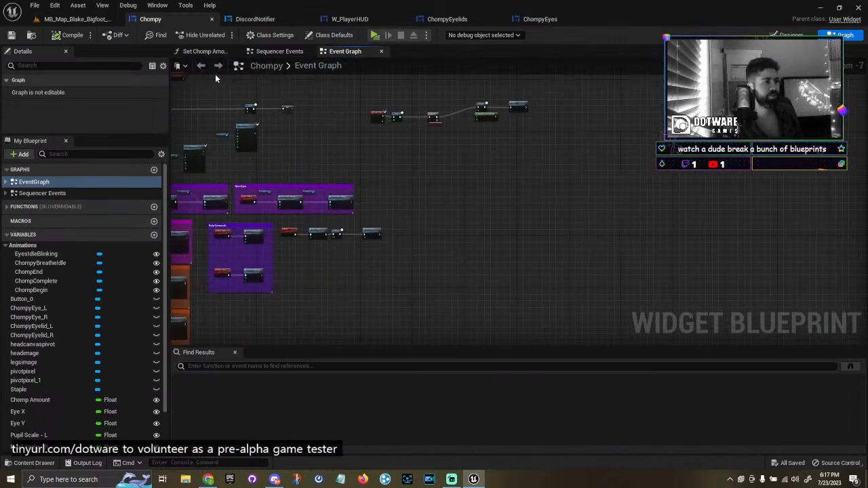
scroll(379, 157, up, 3)
right_click(385, 159)
text(custom)
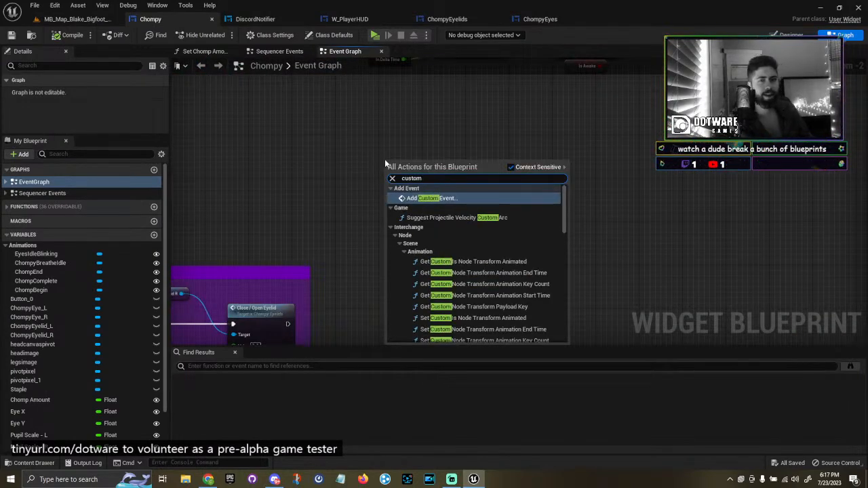
key(Return)
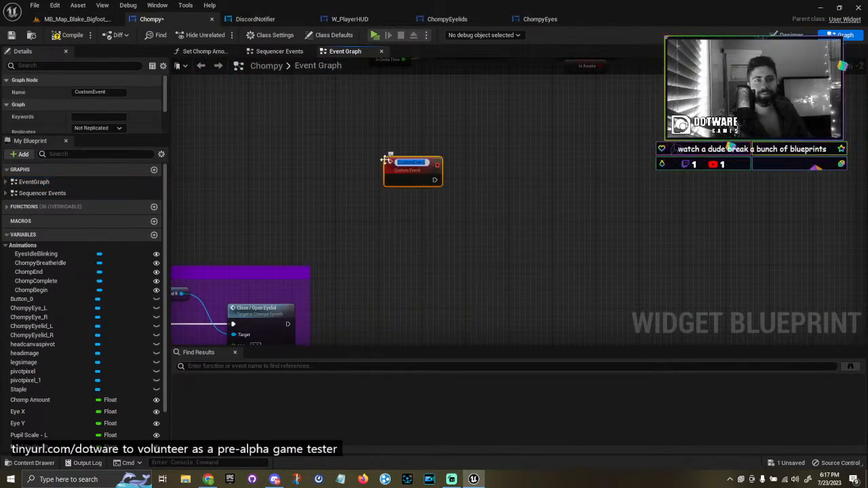
text(Put Chompy I)
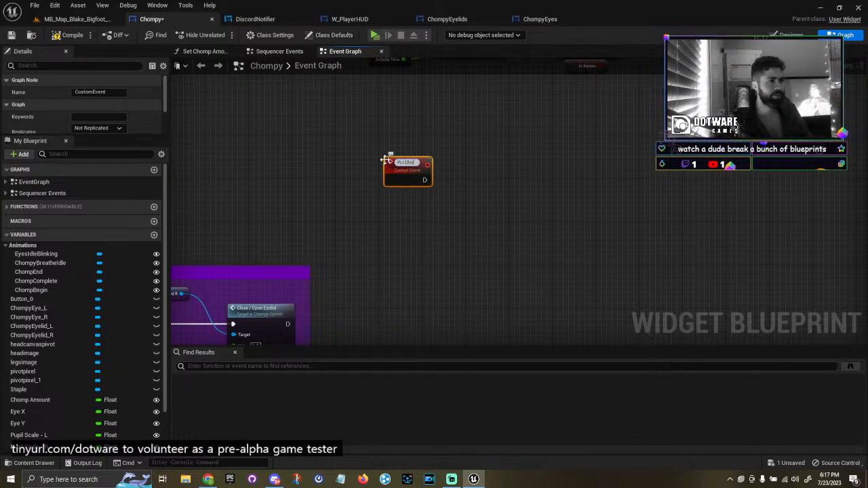
text(o Sleep)
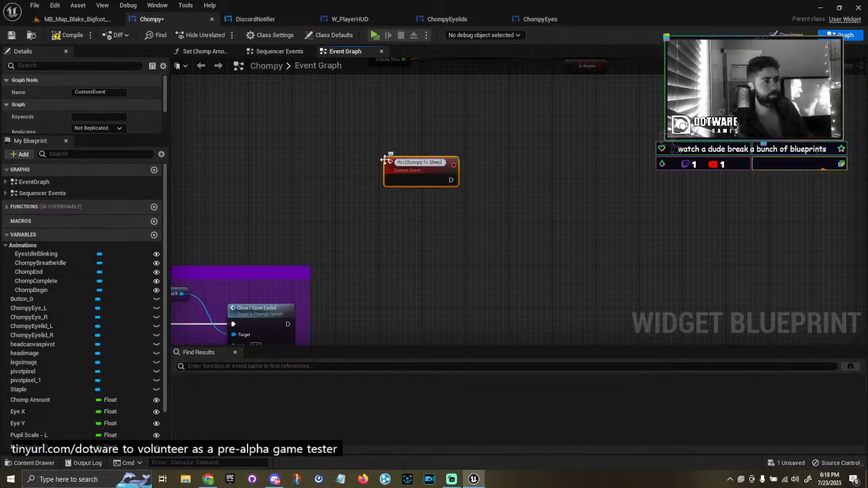
key(Return)
Examine the Event Tick blink chain and the nodes executed by the Blink custom event.
right_drag(460, 213, 165, 267)
scroll(432, 270, down, 4)
scroll(411, 246, up, 5)
click(267, 220)
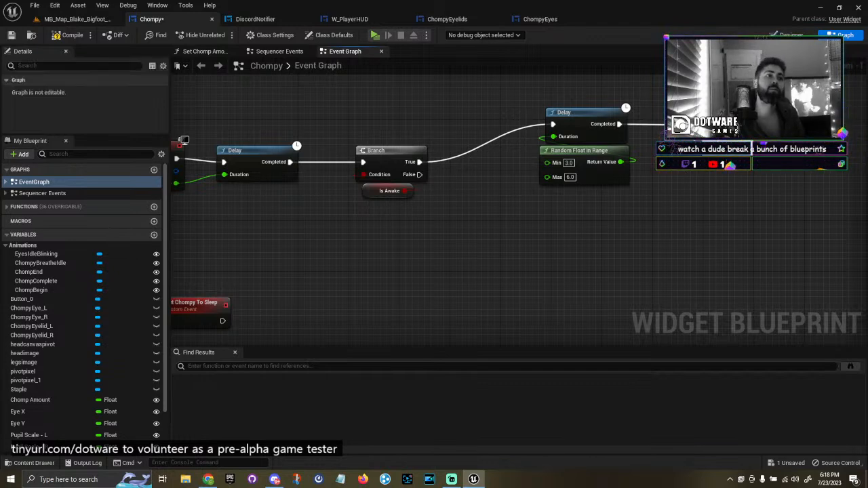
double_click(706, 118)
right_drag(696, 124, 462, 123)
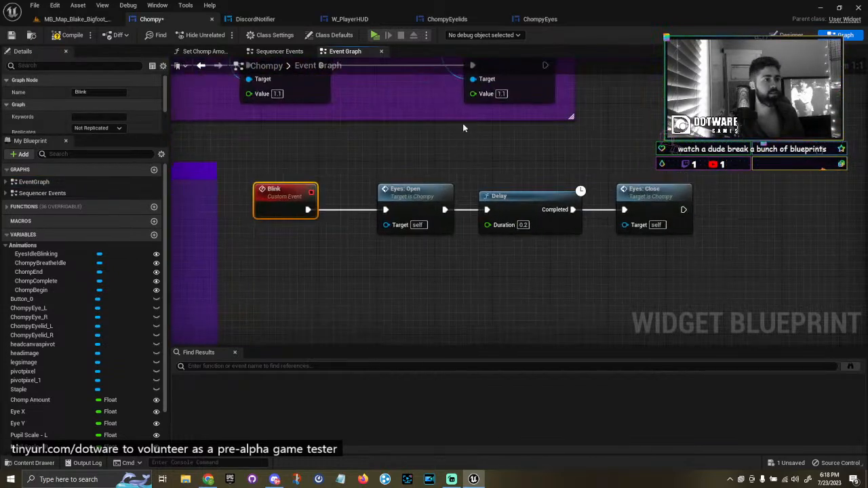
scroll(460, 183, down, 4)
scroll(693, 241, up, 4)
right_drag(693, 240, 591, 225)
click(591, 225)
Disconnect the Branch's True output from the Delay that precedes Blink, and save the blueprint.
drag(454, 132, 680, 264)
click(585, 264)
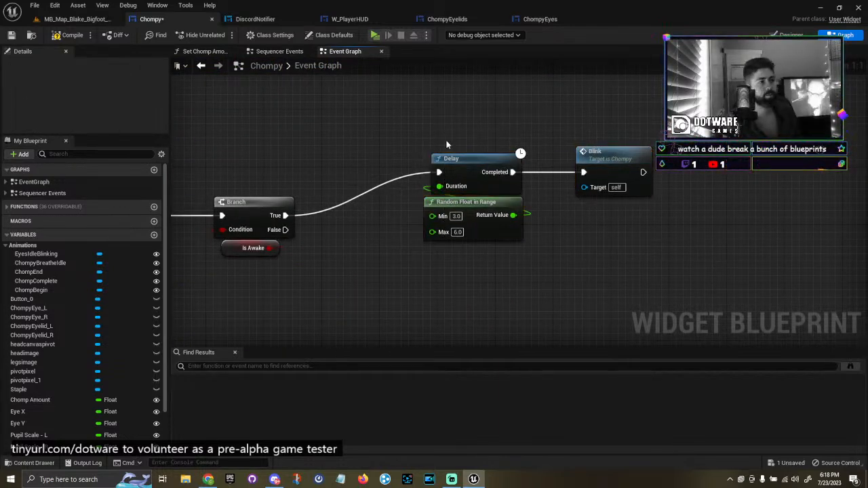
alt+click(439, 172)
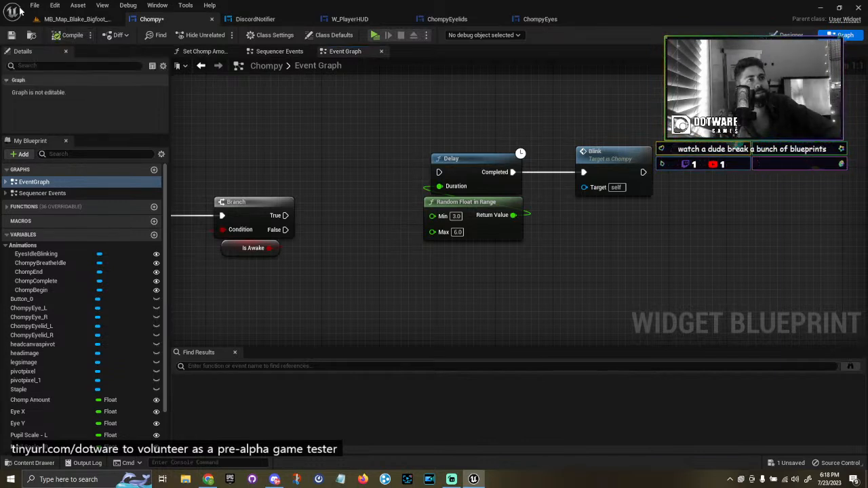
click(11, 34)
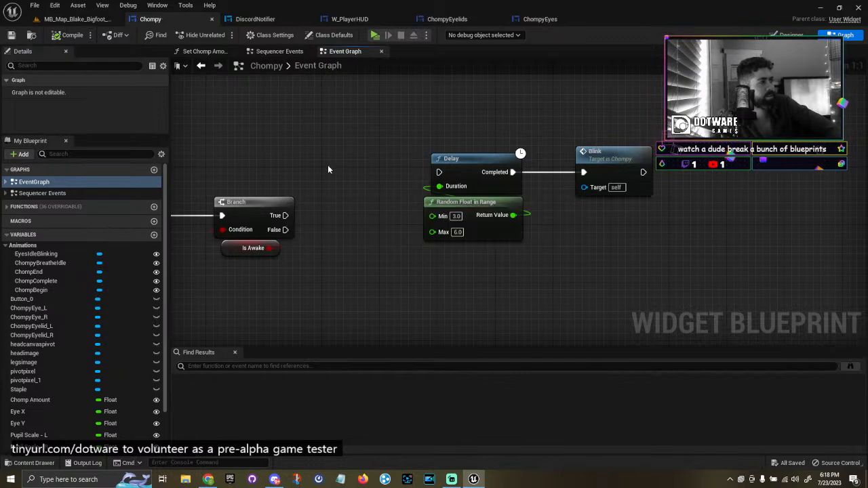
Check Chompy in the level editor's Discord Notifier and look over the ChompyEyes and ChompyEyelids widget designs.
scroll(396, 223, down, 4)
right_drag(395, 222, 455, 104)
right_drag(367, 141, 375, 203)
scroll(404, 207, up, 3)
click(78, 19)
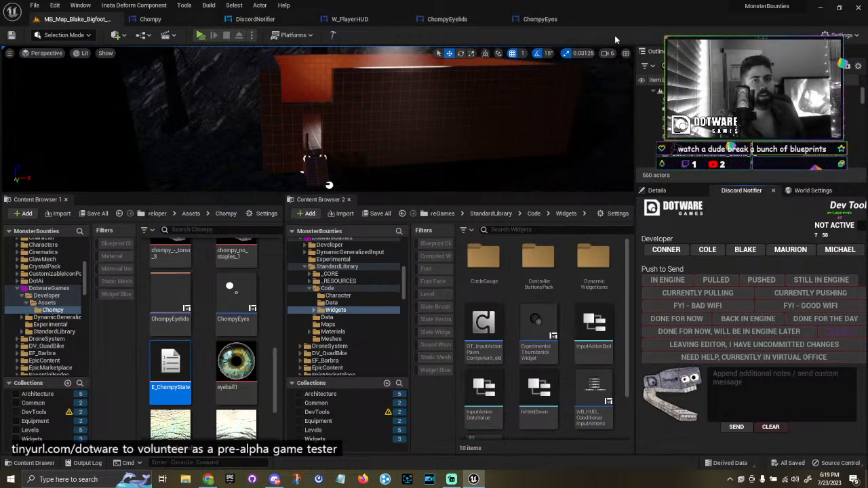
click(549, 20)
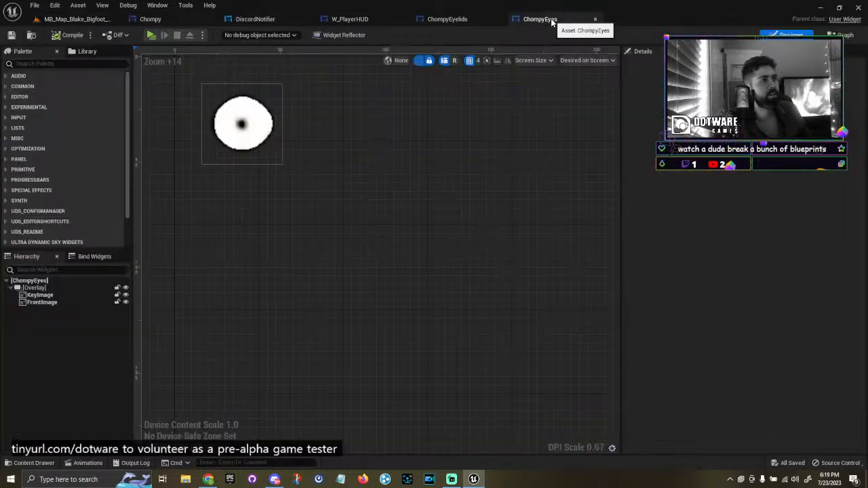
click(462, 19)
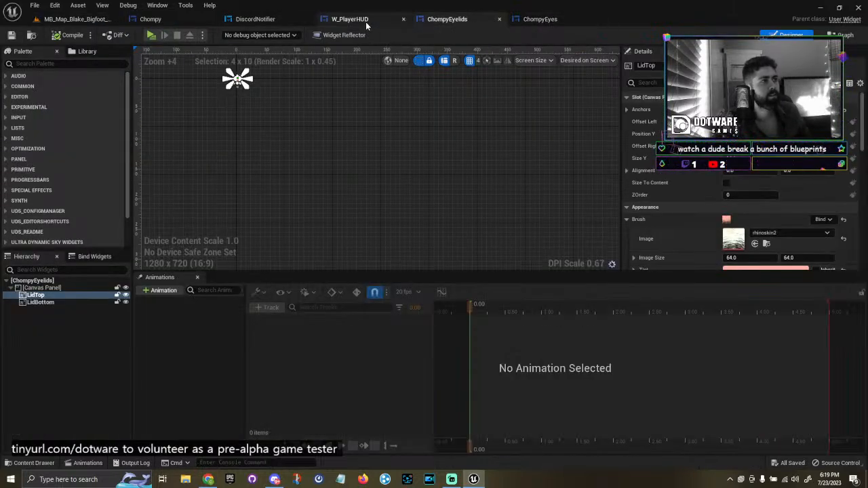
In the Chompy event graph, move the disconnected Delay, Random Float in Range and Blink nodes farther from the Branch.
click(142, 20)
scroll(422, 147, down, 2)
right_drag(422, 148, 332, 256)
drag(642, 245, 448, 230)
click(386, 230)
scroll(377, 233, up, 3)
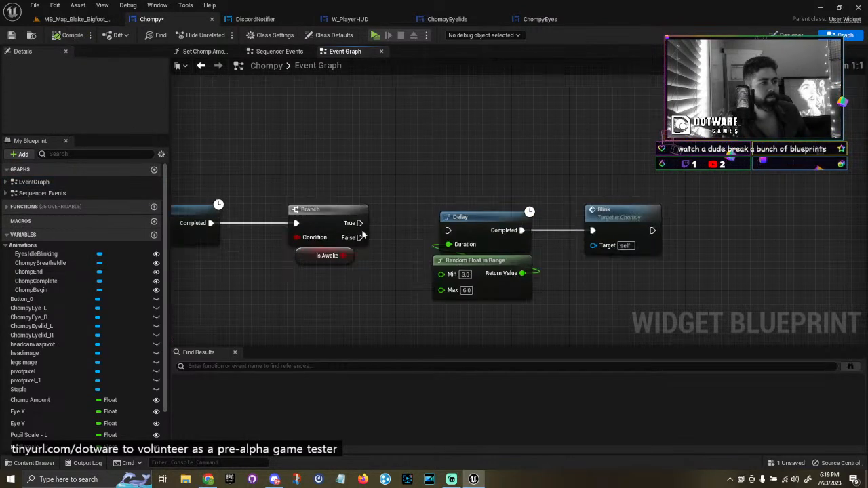
scroll(443, 194, down, 5)
drag(384, 184, 449, 222)
drag(405, 198, 543, 198)
Examine the hover-triggered chomp chain, including its Play Animation, Delay and Chompy Current State setter nodes.
right_drag(336, 146, 856, 157)
right_drag(601, 137, 609, 228)
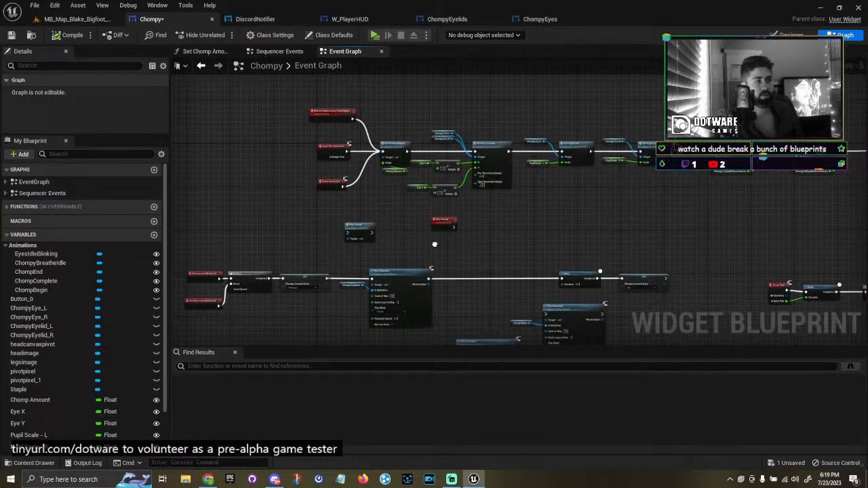
right_drag(295, 301, 342, 227)
scroll(343, 224, up, 4)
right_drag(662, 165, 274, 157)
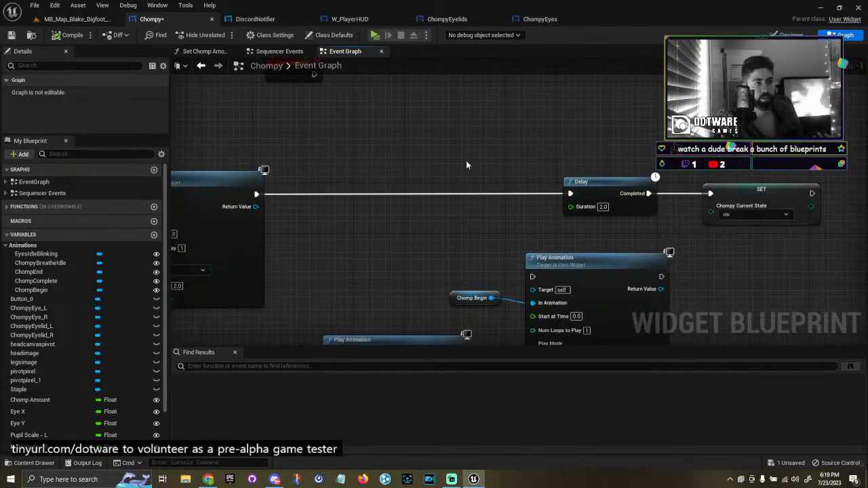
right_drag(356, 157, 844, 162)
right_drag(652, 237, 219, 204)
right_drag(454, 208, 205, 203)
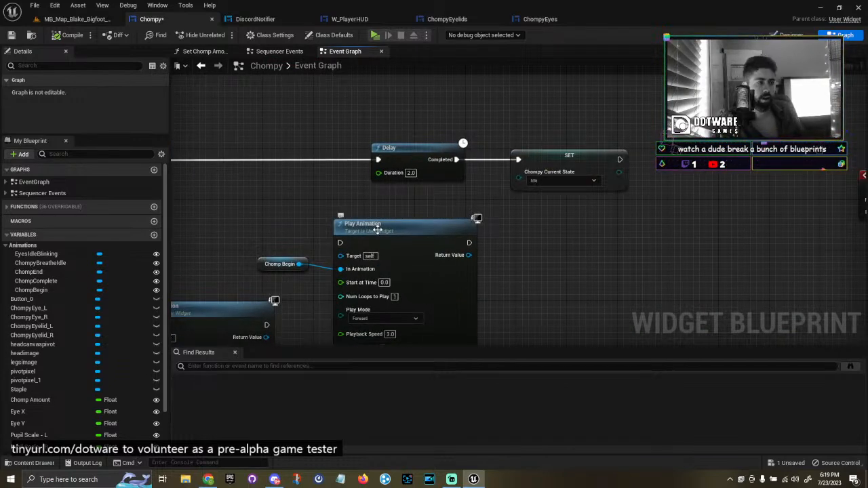
scroll(377, 231, down, 2)
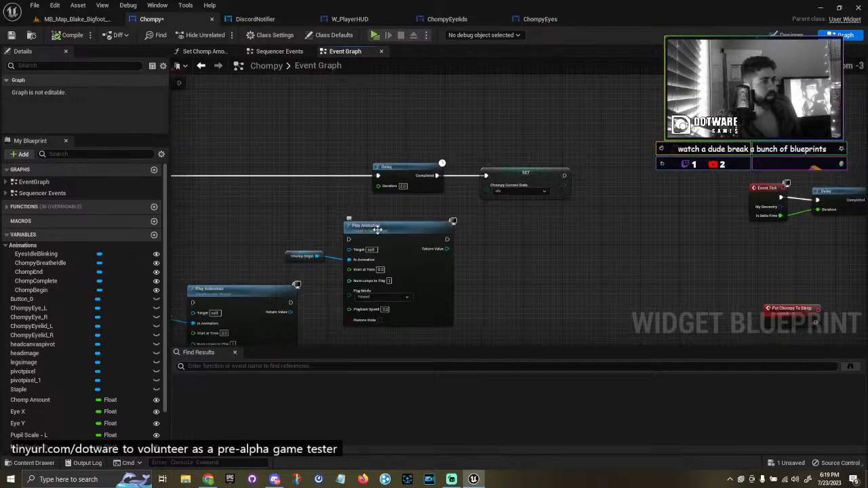
right_drag(543, 225, 393, 198)
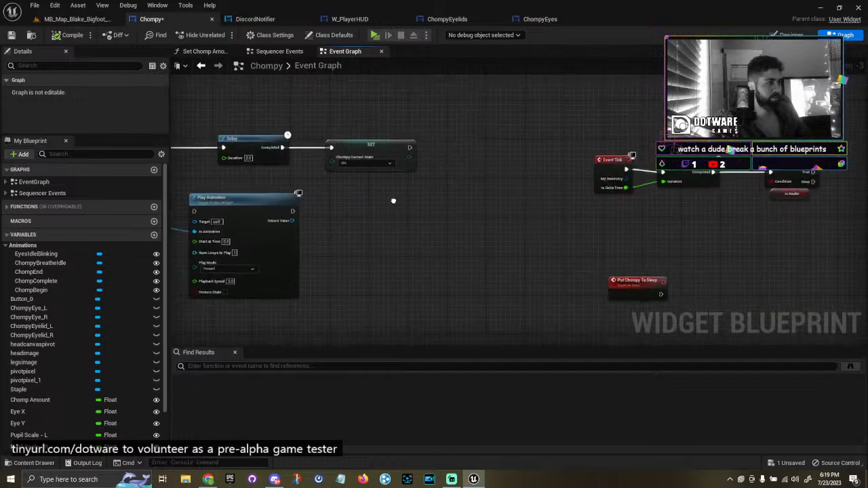
click(384, 153)
click(460, 199)
Copy the Switch on E_ChompyState node with its Chompy Current State getter and connect the copy to the Is Awake Branch's True output.
scroll(459, 200, down, 3)
right_drag(471, 287, 414, 269)
scroll(553, 207, up, 4)
right_drag(553, 207, 448, 271)
drag(336, 102, 416, 194)
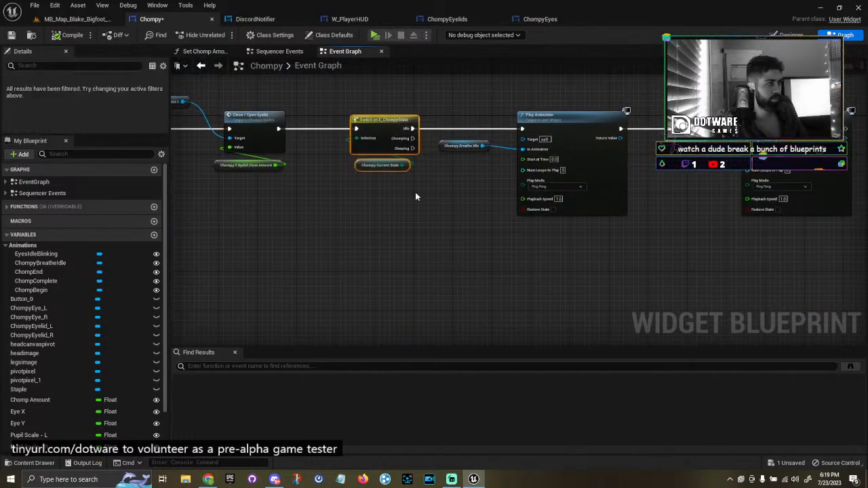
scroll(482, 274, down, 3)
scroll(398, 177, up, 6)
right_drag(528, 303, 815, 174)
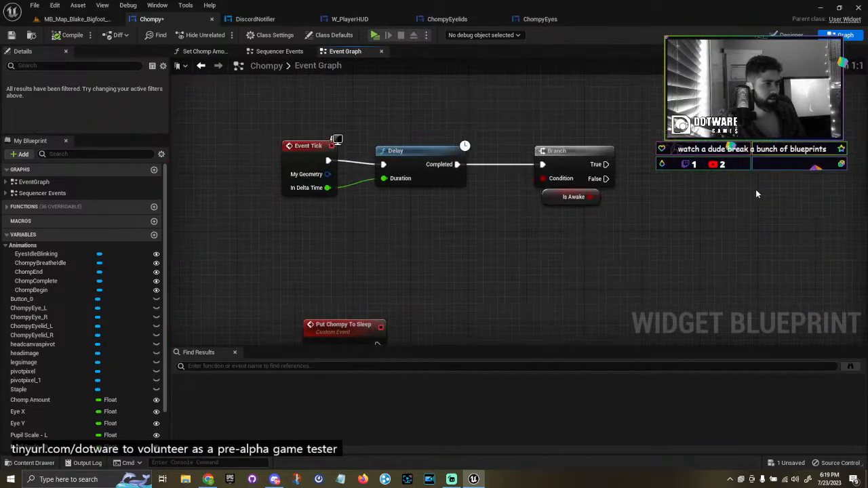
right_drag(714, 184, 494, 185)
key(ctrl+v)
drag(385, 167, 462, 159)
drag(514, 151, 513, 160)
click(496, 237)
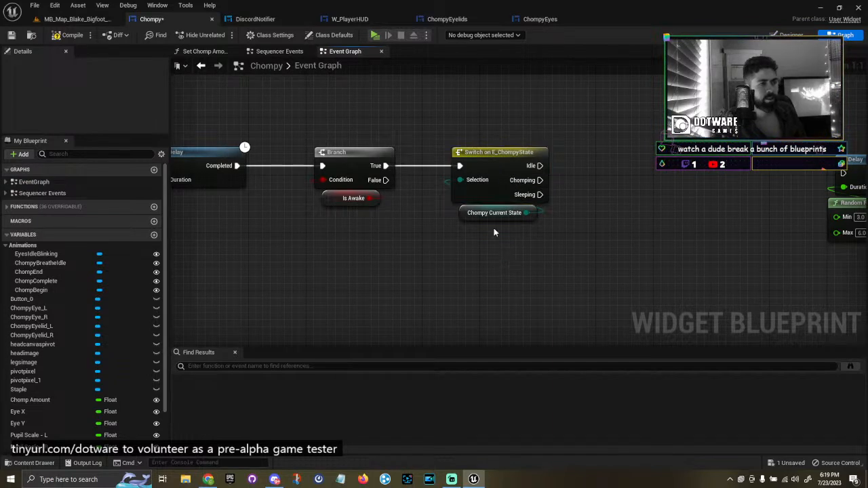
click(361, 202)
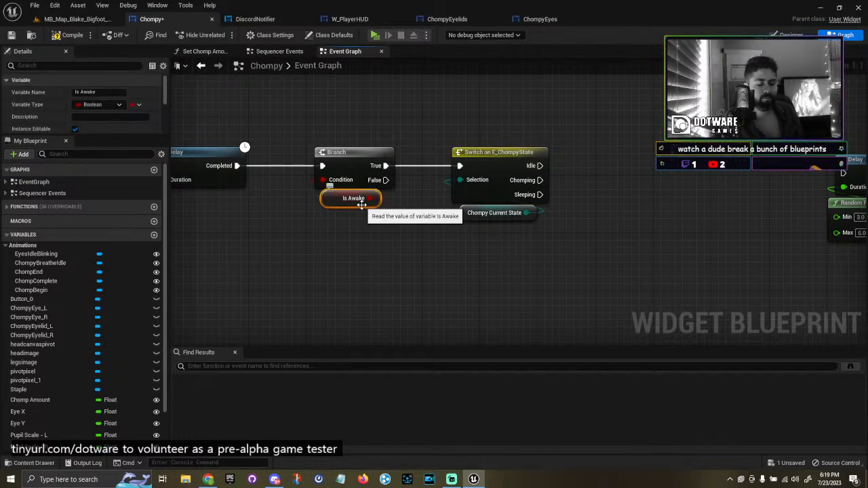
click(519, 163)
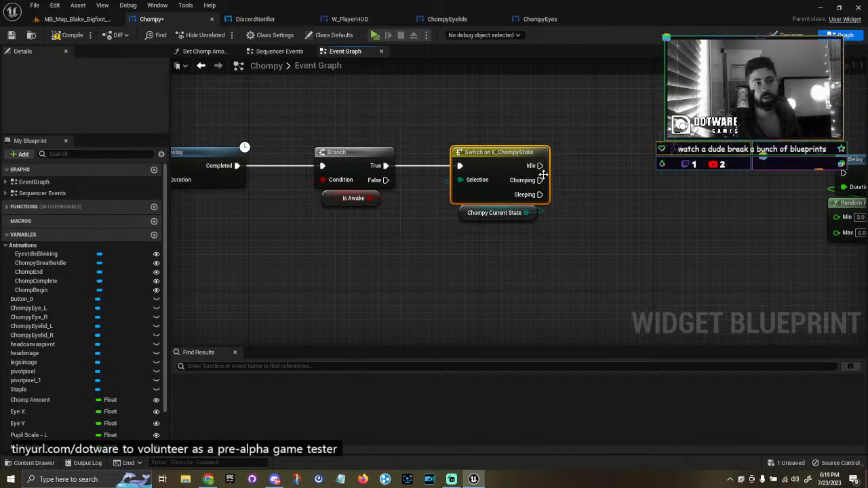
drag(374, 125, 405, 209)
right_drag(626, 182, 477, 215)
click(477, 216)
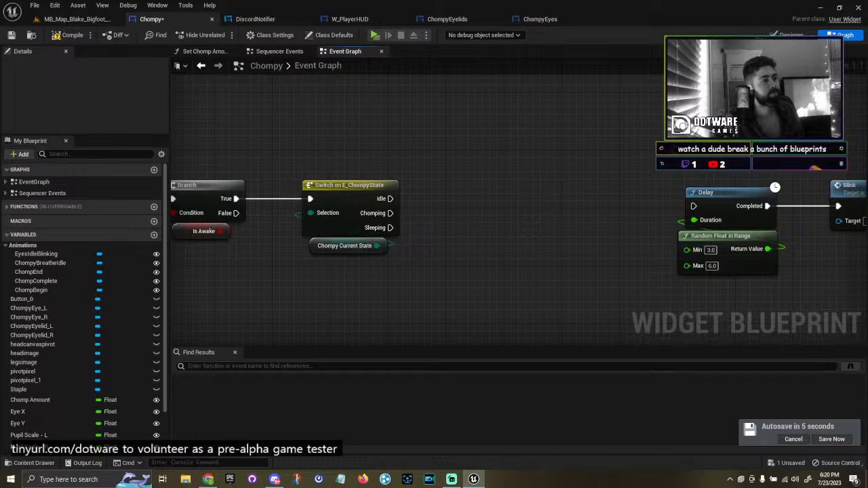
Move the Delay, Random Float in Range and Blink nodes close to the new Switch on E_ChompyState node.
right_drag(525, 215, 468, 207)
drag(639, 140, 859, 251)
drag(638, 198, 427, 206)
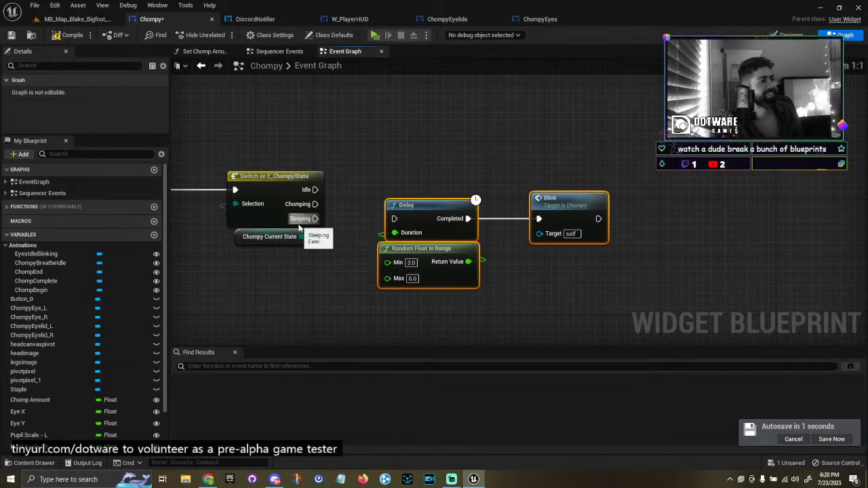
right_drag(331, 229, 407, 218)
click(346, 226)
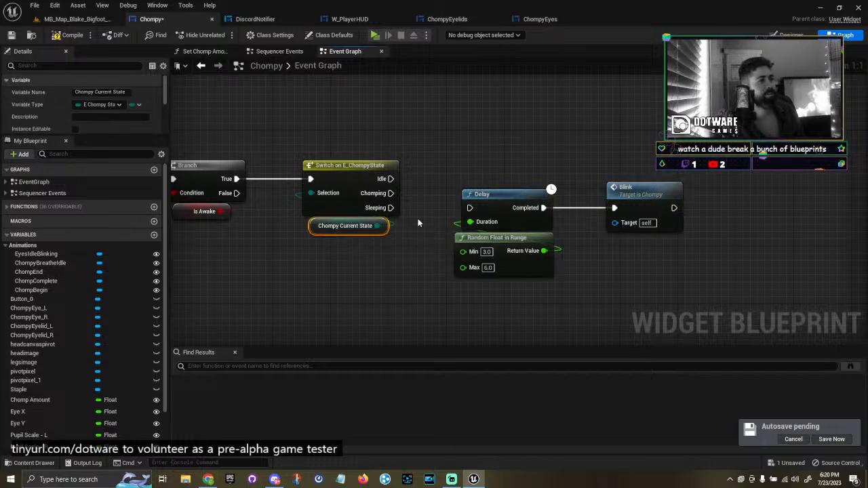
Connect the switch's Idle output to the random Delay and delete the Blink call after it.
click(492, 195)
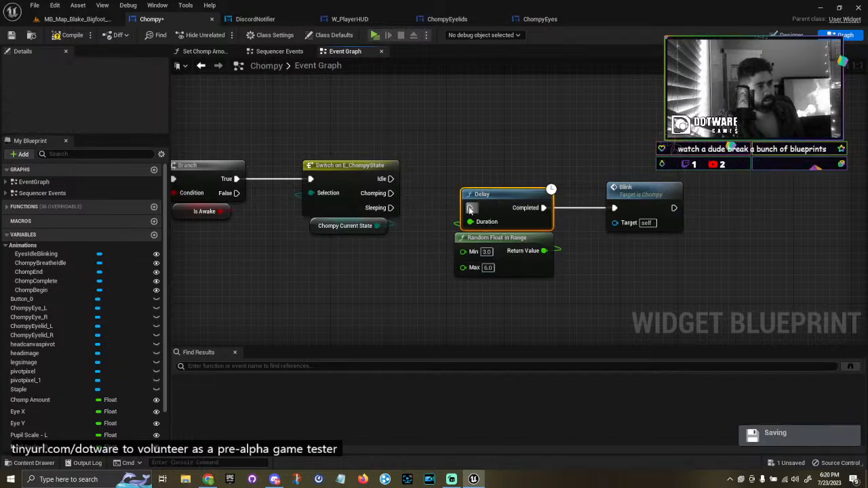
drag(392, 179, 473, 208)
click(633, 228)
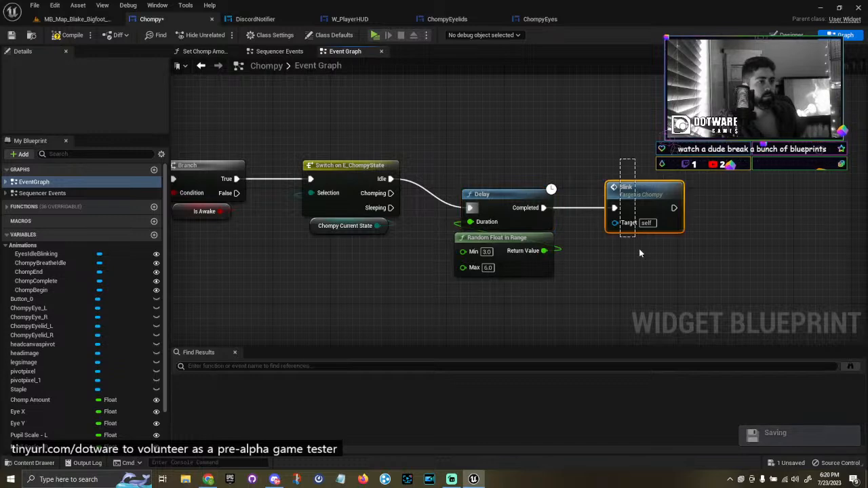
key(Delete)
Examine the eye-direction custom events in the graph, such as Eyes: Center, Eyes: Left, Eyes: Right and Look Up.
scroll(384, 270, down, 4)
scroll(384, 269, down, 3)
right_drag(382, 265, 618, 254)
scroll(305, 259, up, 6)
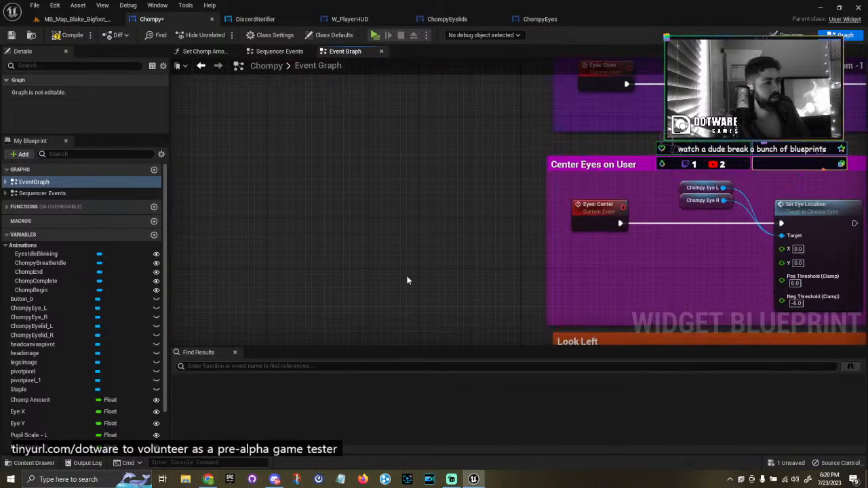
right_drag(594, 213, 383, 171)
right_drag(395, 283, 356, 136)
right_drag(364, 306, 346, 230)
scroll(390, 203, down, 4)
scroll(351, 180, up, 3)
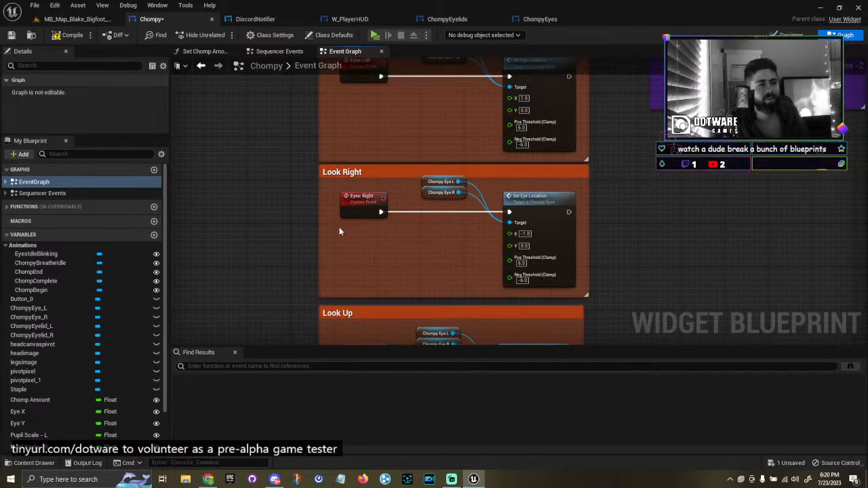
scroll(340, 233, down, 9)
right_drag(528, 198, 430, 172)
scroll(437, 182, up, 8)
right_drag(358, 247, 374, 258)
drag(270, 245, 319, 204)
right_drag(321, 202, 307, 291)
drag(254, 140, 285, 231)
drag(413, 156, 442, 235)
Add a MultiGate node driven by the Completed output of the random Delay.
right_drag(629, 188, 444, 181)
scroll(444, 180, up, 3)
drag(444, 181, 474, 286)
drag(458, 226, 644, 191)
text(multigate)
key(Return)
Enable Is Random on the MultiGate and extend it to four outputs, Out 0 through Out 3.
right_drag(672, 256, 448, 227)
scroll(448, 227, up, 7)
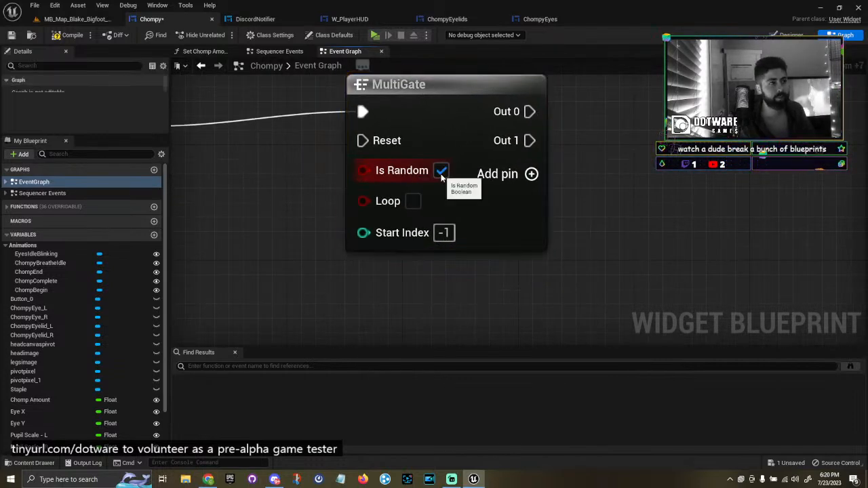
click(441, 174)
drag(456, 122, 451, 135)
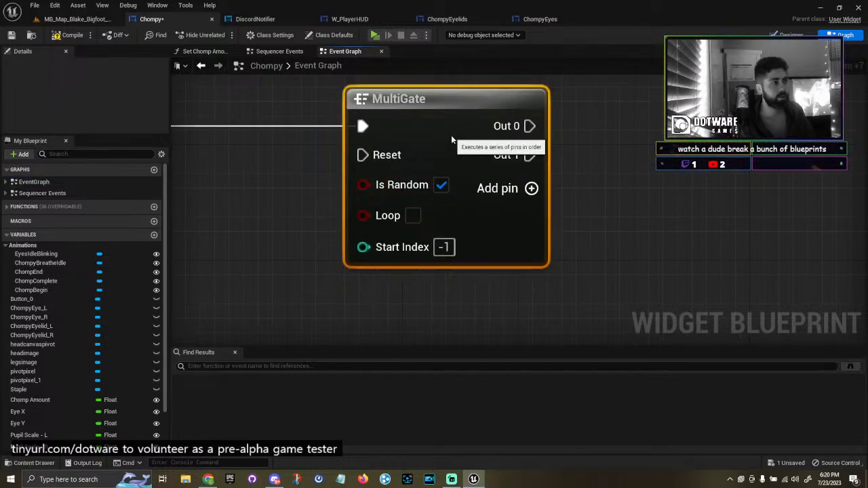
click(531, 189)
click(532, 217)
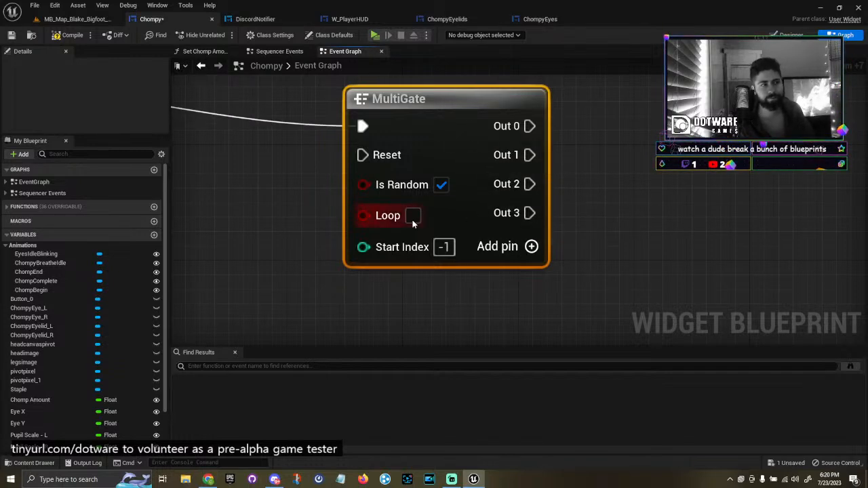
scroll(547, 207, down, 15)
right_drag(390, 279, 638, 7)
scroll(442, 251, up, 7)
right_drag(638, 67, 363, 236)
scroll(362, 237, down, 6)
right_drag(565, 126, 185, 181)
scroll(350, 232, up, 7)
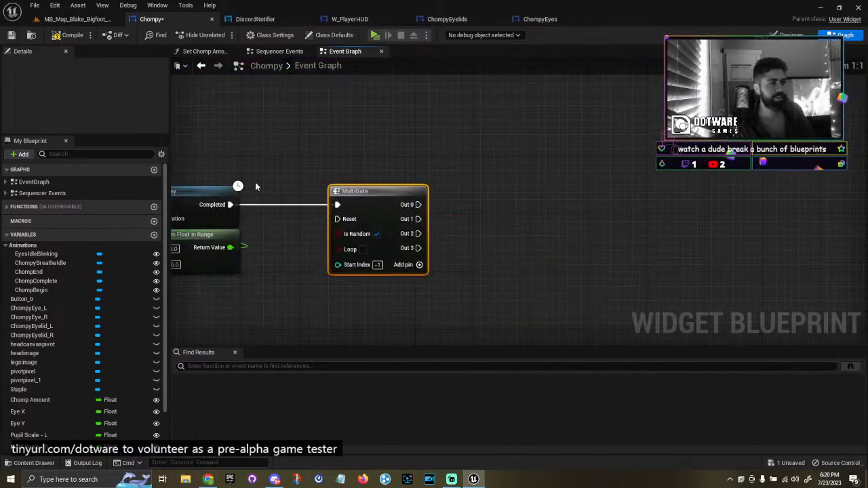
Call Eyes: Right from the MultiGate's Out 0 and Eyes: Down from Out 1, stacking the two calls.
drag(418, 204, 484, 165)
text(eyes)
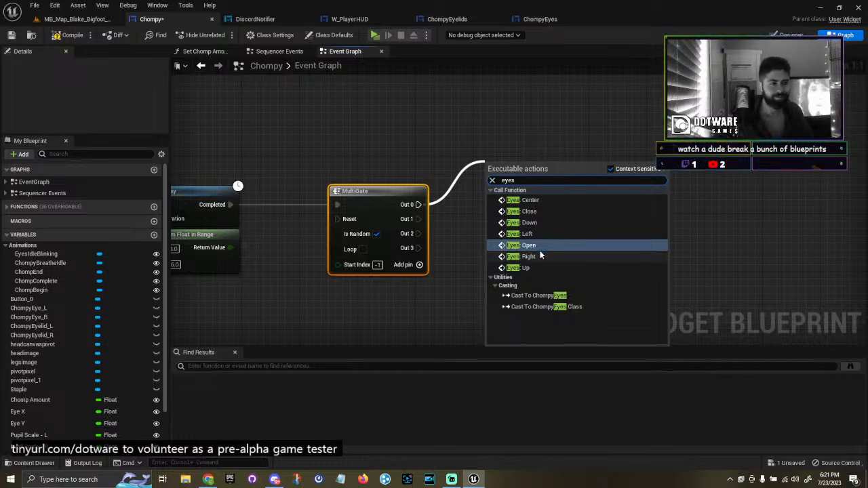
click(541, 257)
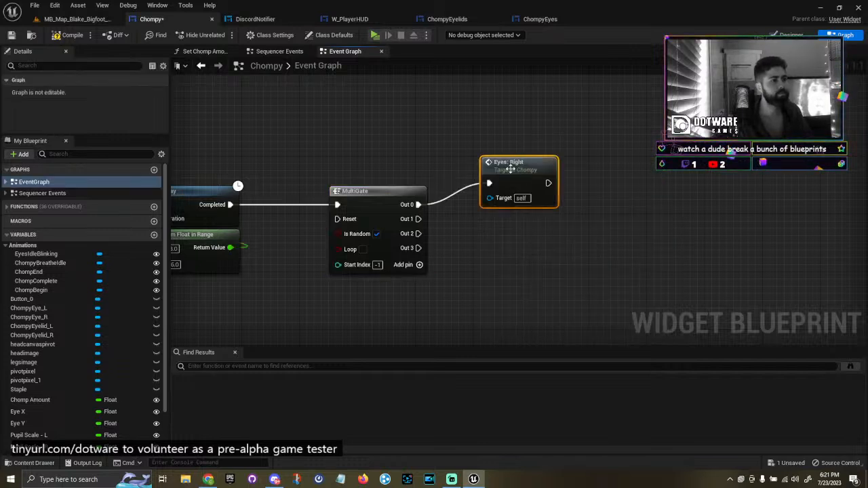
drag(419, 219, 492, 251)
text(eyes:)
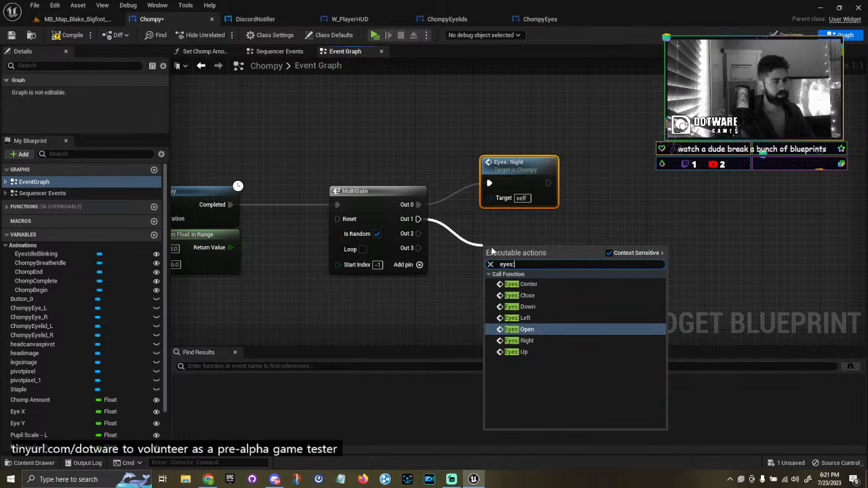
key(ctrl+a)
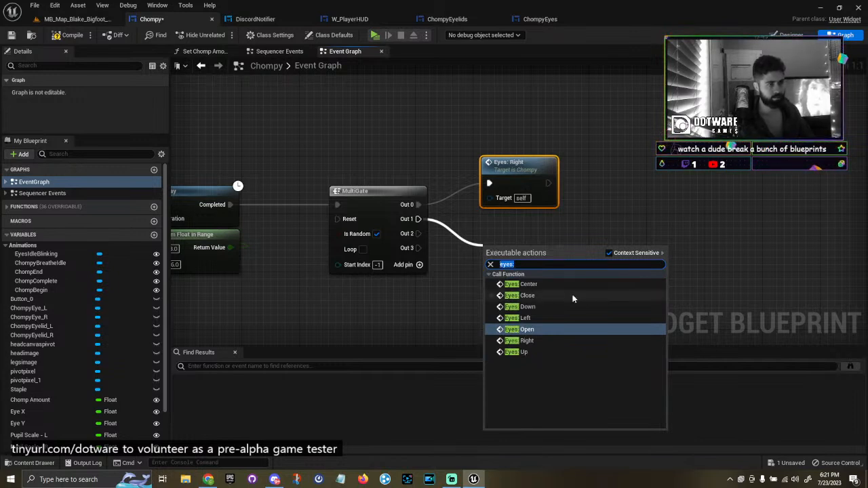
click(536, 309)
drag(495, 269, 493, 239)
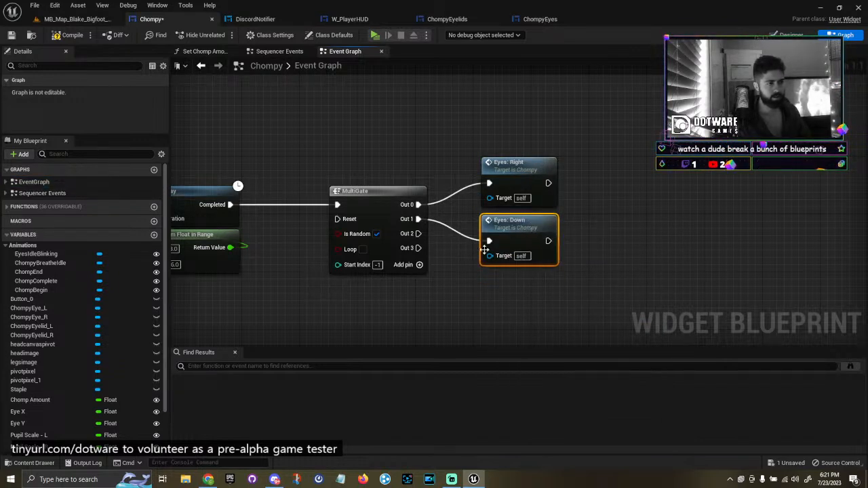
right_drag(472, 260, 449, 238)
drag(395, 212, 454, 262)
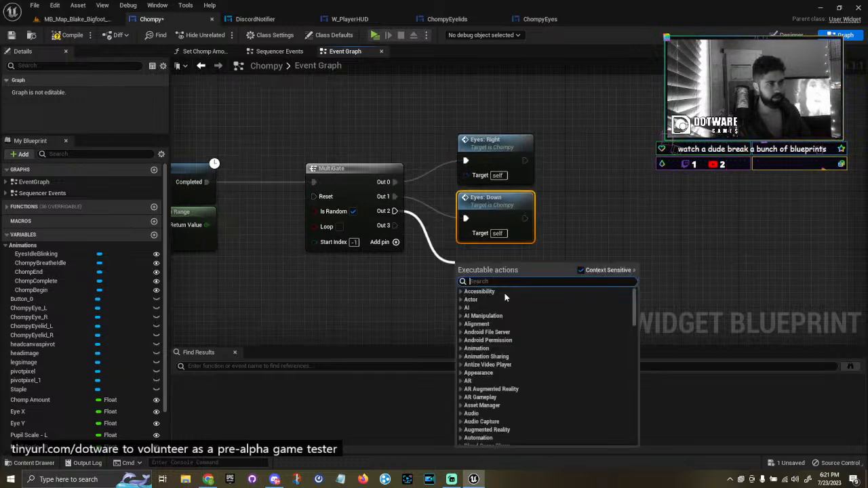
text(eyes:)
click(512, 357)
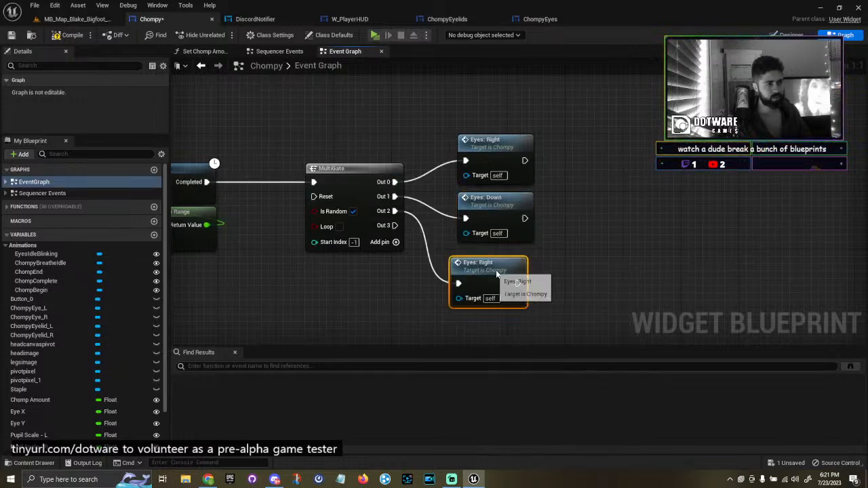
drag(492, 270, 498, 264)
right_drag(461, 340, 456, 316)
drag(384, 202, 472, 250)
key(Delete)
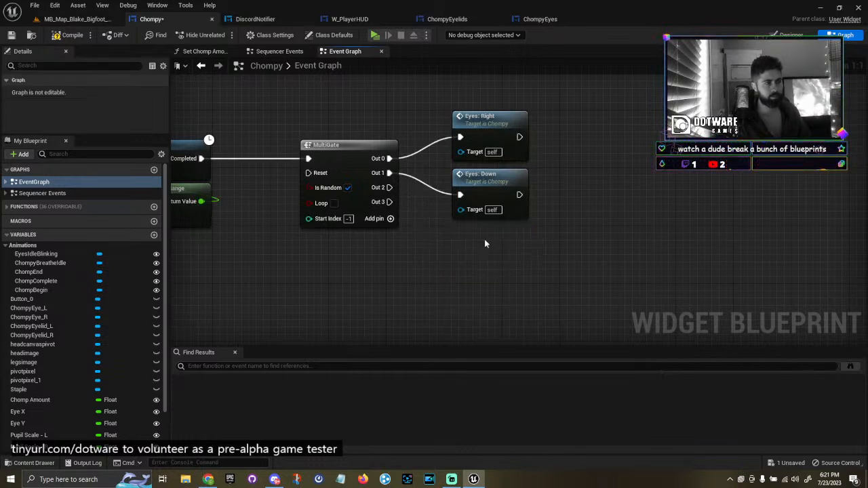
Call Eyes: Left from the MultiGate's Out 2 and align it below Eyes: Down.
drag(391, 188, 452, 245)
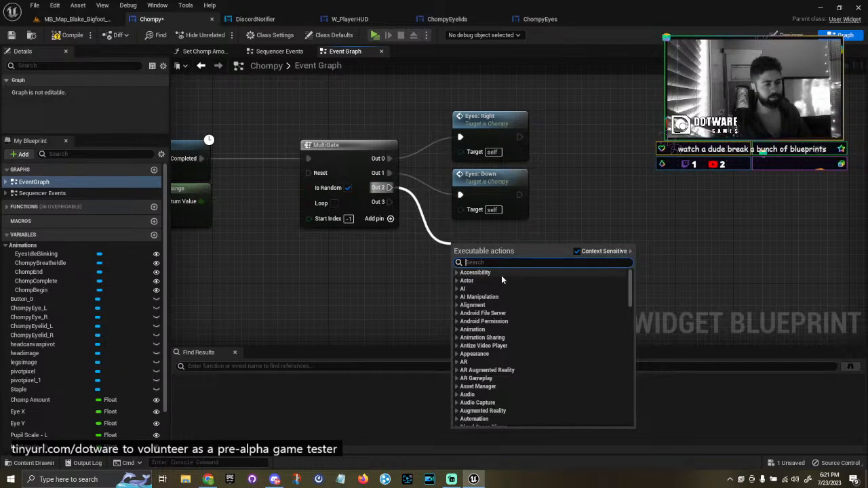
text(eyes:)
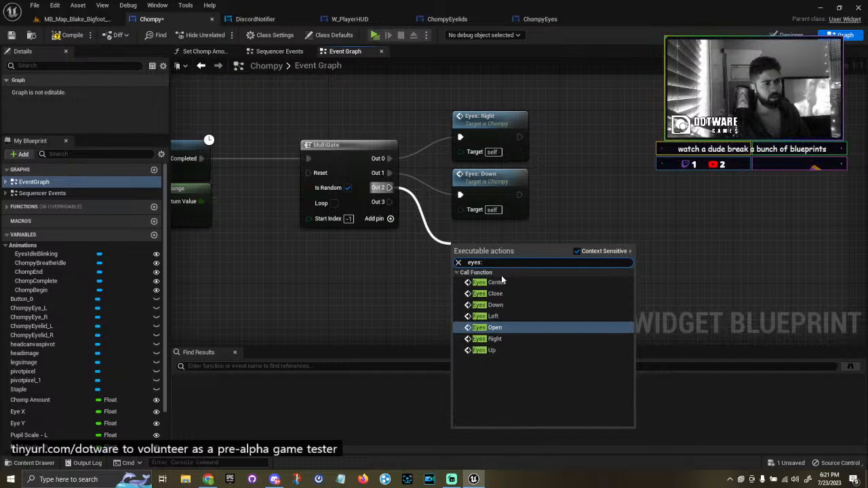
click(513, 316)
drag(498, 259, 505, 242)
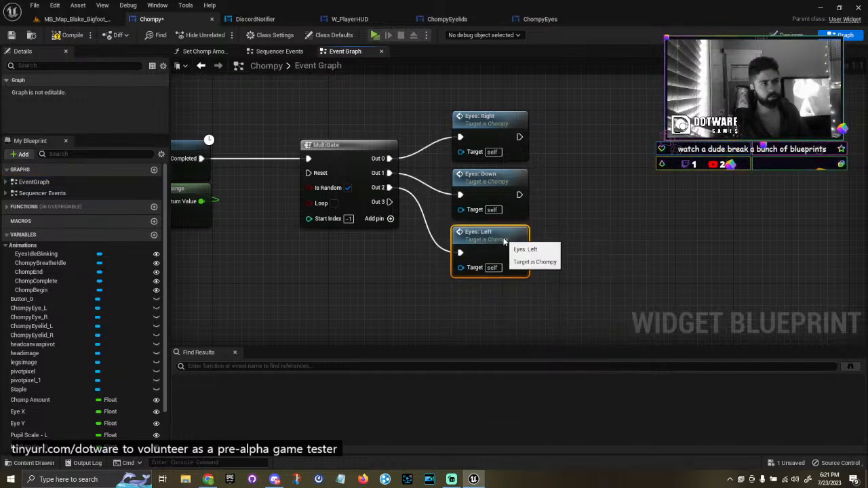
Extend the MultiGate with two more outputs, Out 4 and Out 5.
click(380, 219)
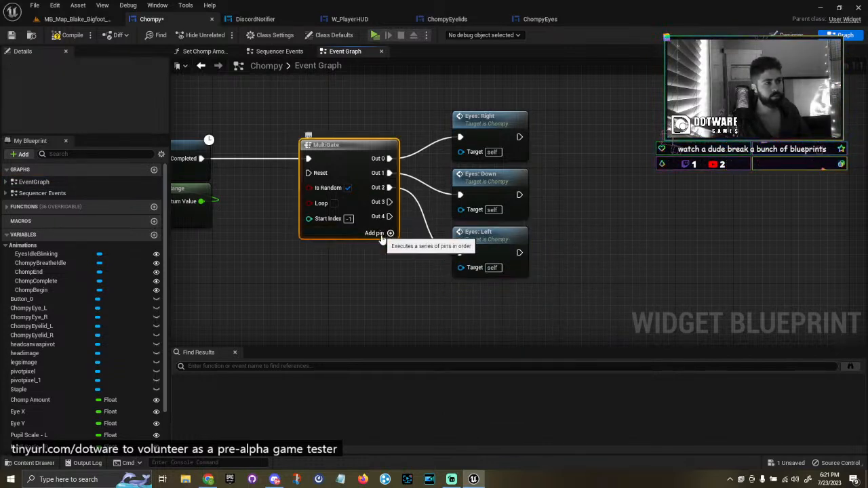
click(384, 234)
right_drag(378, 278, 360, 271)
click(360, 272)
drag(371, 195, 454, 289)
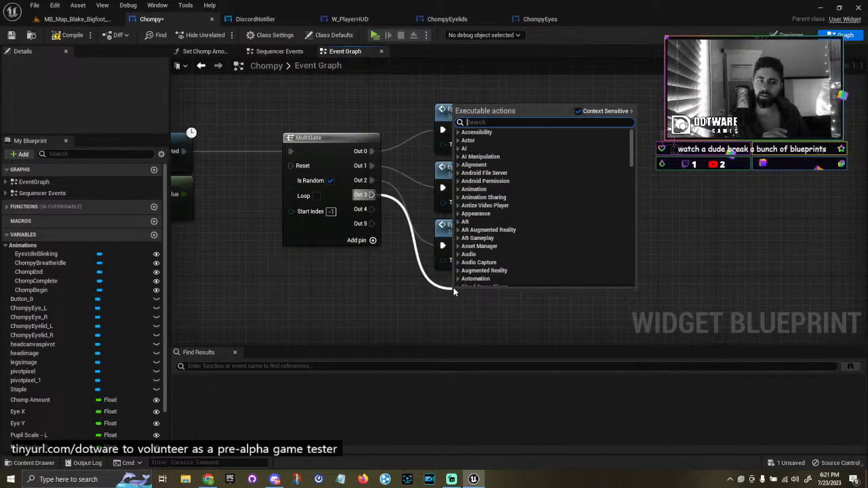
click(353, 310)
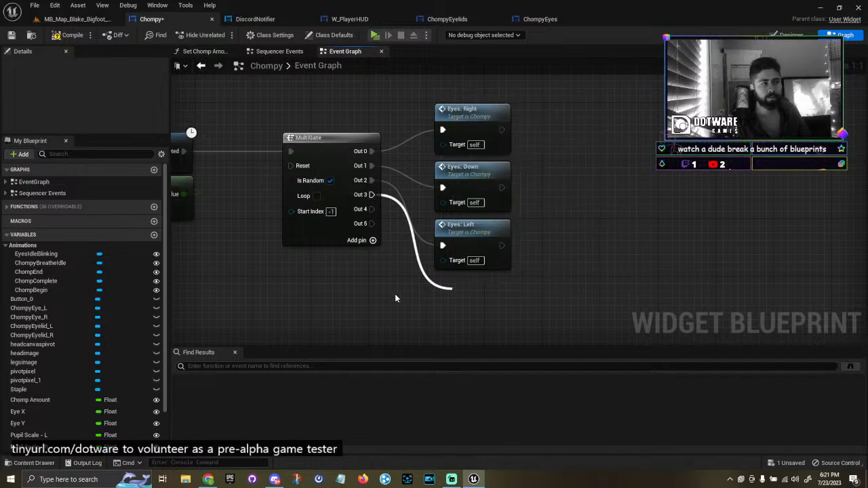
click(361, 205)
Call Eyes: Center from Out 3 and connect Out 4 to a duplicate of that call placed below it.
drag(371, 195, 419, 266)
text(eyes:)
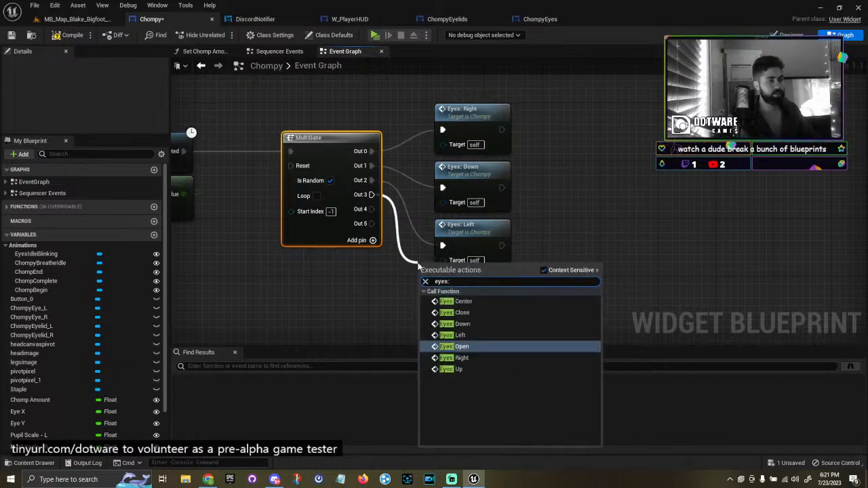
click(473, 301)
drag(453, 246, 458, 249)
key(ctrl+d)
drag(500, 289, 459, 301)
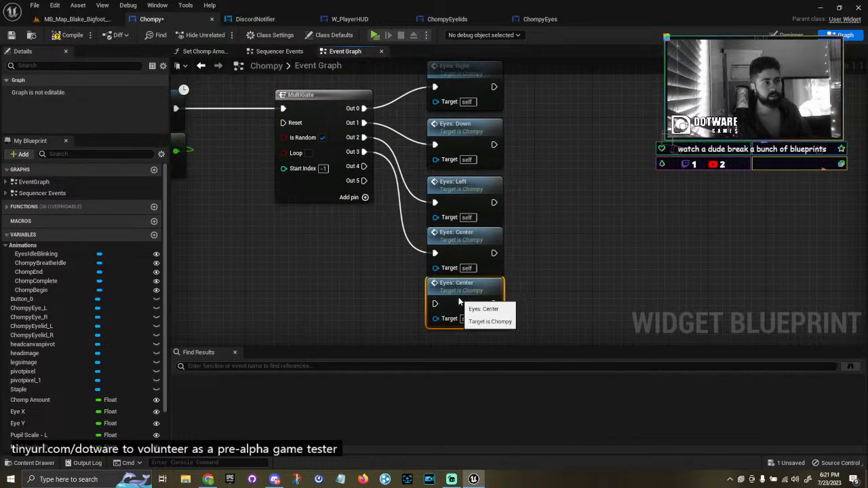
drag(365, 166, 456, 297)
drag(542, 315, 465, 257)
drag(464, 255, 464, 263)
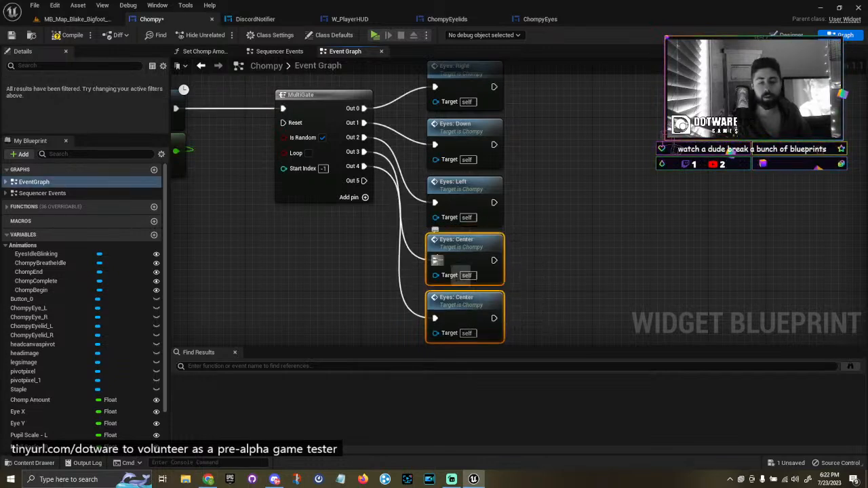
right_drag(468, 256, 460, 282)
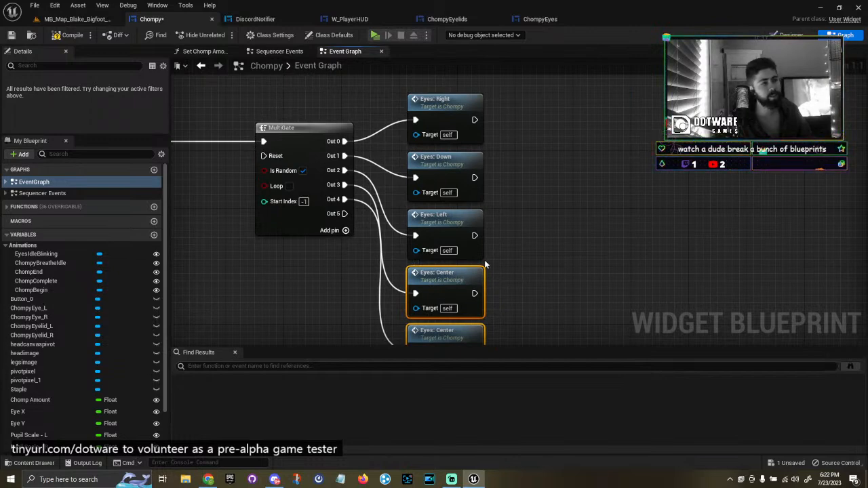
right_drag(486, 265, 450, 206)
drag(488, 302, 407, 231)
right_drag(405, 212, 431, 322)
click(440, 272)
click(417, 230)
click(440, 160)
right_drag(443, 257, 433, 120)
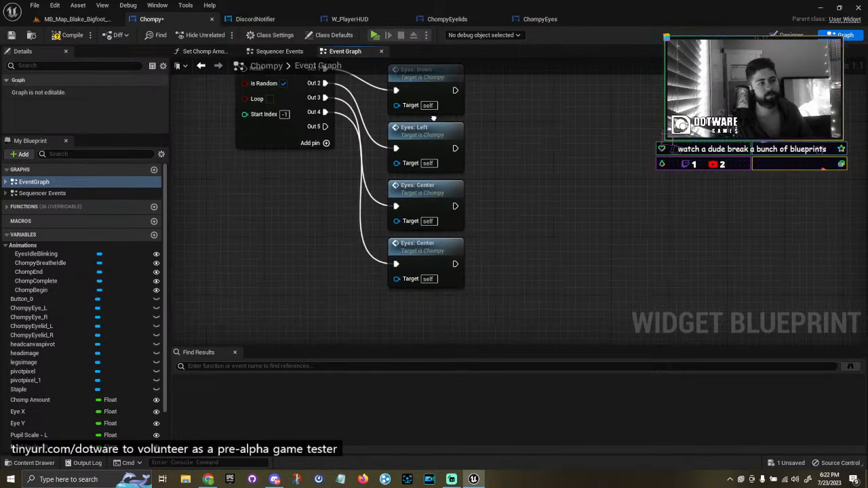
right_drag(324, 129, 332, 147)
mouse_move(334, 145)
mouse_down()
mouse_move(407, 285)
mouse_move(350, 225)
mouse_move(334, 147)
mouse_up()
Delete one Eyes: Center call, move the remaining one further down and free Out 3 and Out 4 of their connections.
click(431, 222)
right_drag(431, 221, 422, 169)
drag(421, 169, 426, 267)
key(Delete)
drag(417, 226, 425, 264)
right_drag(350, 137, 384, 193)
alt+click(345, 113)
Call Eyes: Up from the MultiGate's Out 3 and place it below Eyes: Left.
drag(349, 132, 402, 247)
text(look up)
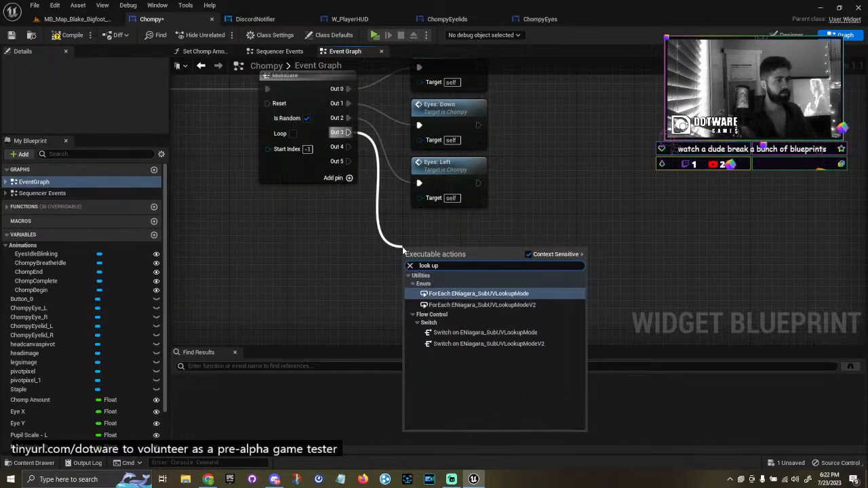
key(BackSpace)
key(BackSpace)
key(BackSpace)
key(BackSpace)
key(BackSpace)
key(BackSpace)
key(BackSpace)
key(ctrl+v)
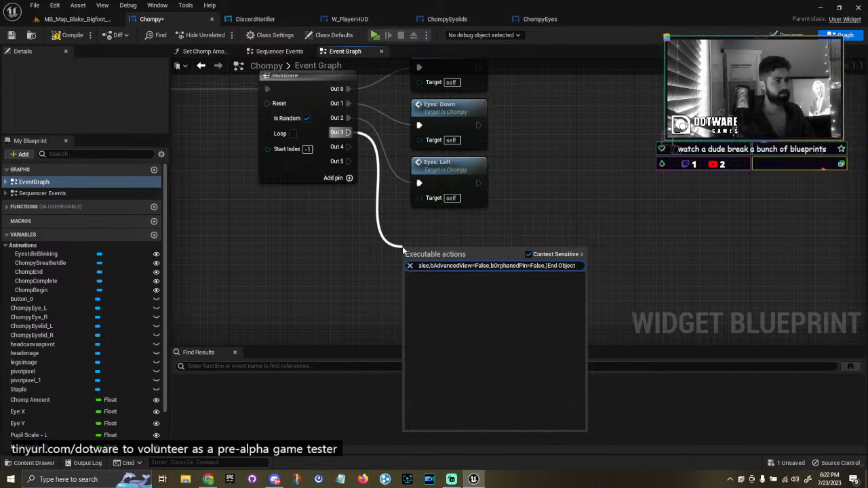
click(410, 266)
text(eyes)
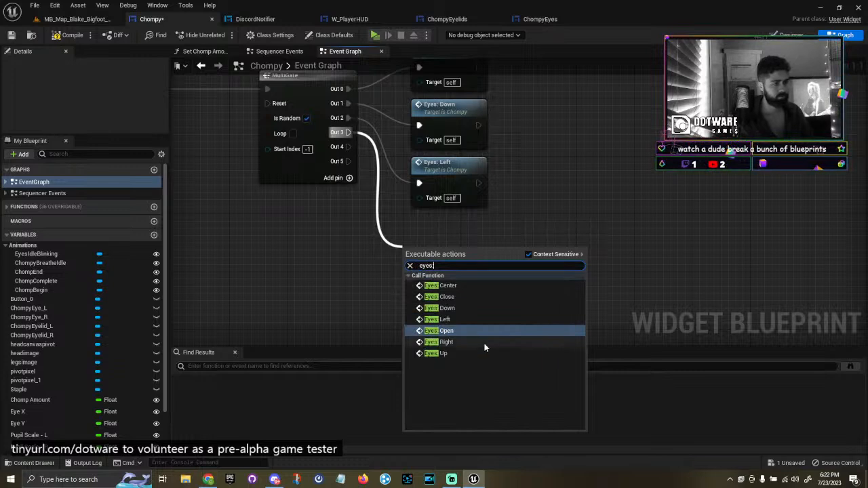
click(475, 353)
drag(442, 274, 457, 239)
Connect the MultiGate's Out 4 and Out 5 to the Eyes: Center call.
drag(353, 176, 413, 275)
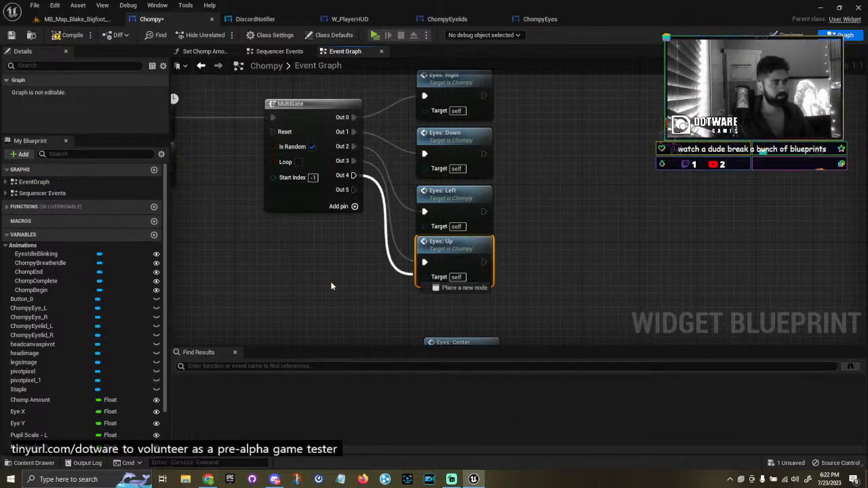
click(343, 287)
right_drag(351, 231, 329, 153)
click(450, 116)
click(464, 174)
click(463, 236)
click(461, 285)
scroll(328, 153, down, 1)
drag(333, 86, 398, 251)
mouse_move(333, 99)
mouse_down()
mouse_move(385, 254)
mouse_move(397, 251)
mouse_move(332, 92)
mouse_move(333, 99)
mouse_up()
click(398, 251)
Move the Eyes: Center call to the right of the other eye calls and save the Chompy blueprint.
right_drag(371, 184, 363, 246)
right_drag(399, 299, 396, 268)
drag(386, 294, 337, 229)
drag(403, 264, 586, 99)
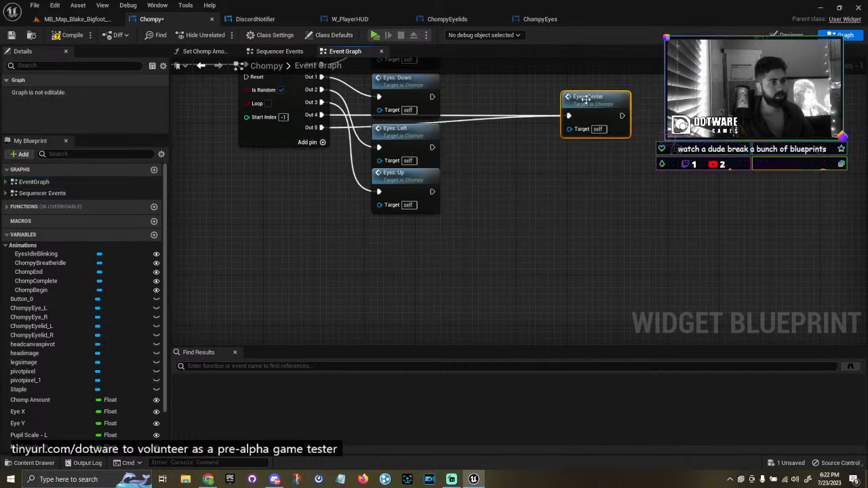
right_drag(609, 112, 614, 226)
drag(618, 223, 591, 207)
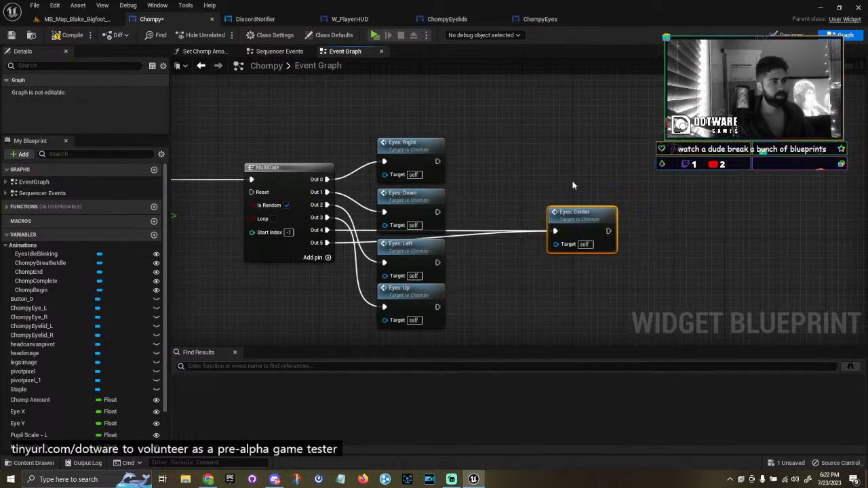
click(558, 181)
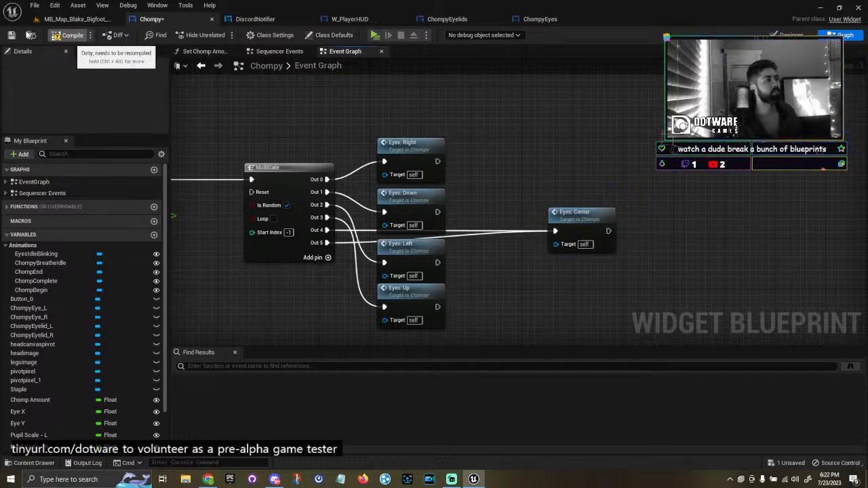
click(10, 34)
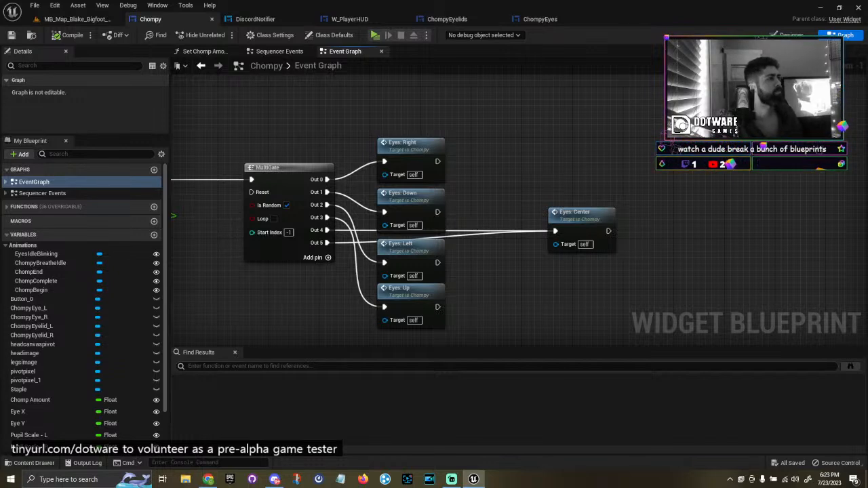
Shift the Random Float in Range node slightly lower beneath the random Delay.
right_drag(561, 159, 561, 128)
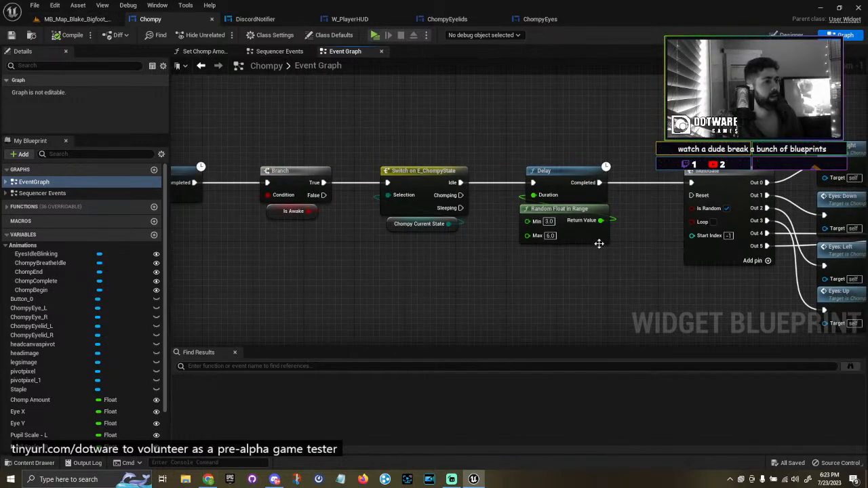
click(588, 257)
drag(589, 257, 588, 249)
right_drag(607, 270, 568, 272)
click(568, 272)
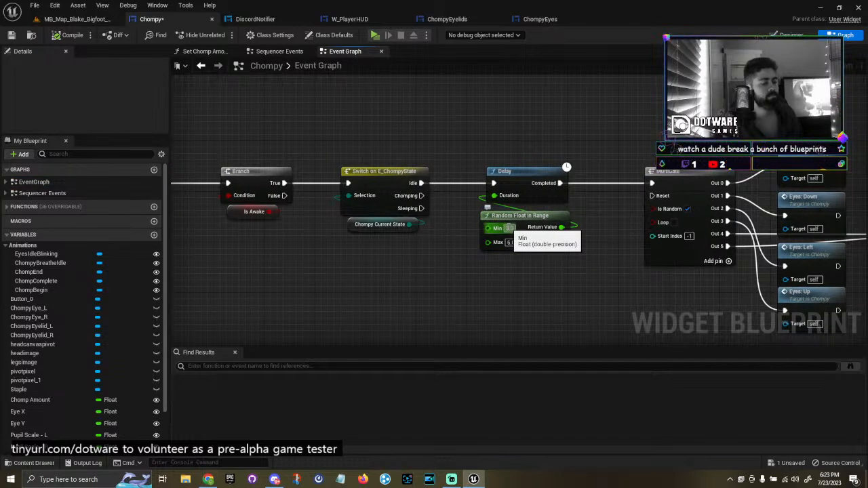
click(80, 19)
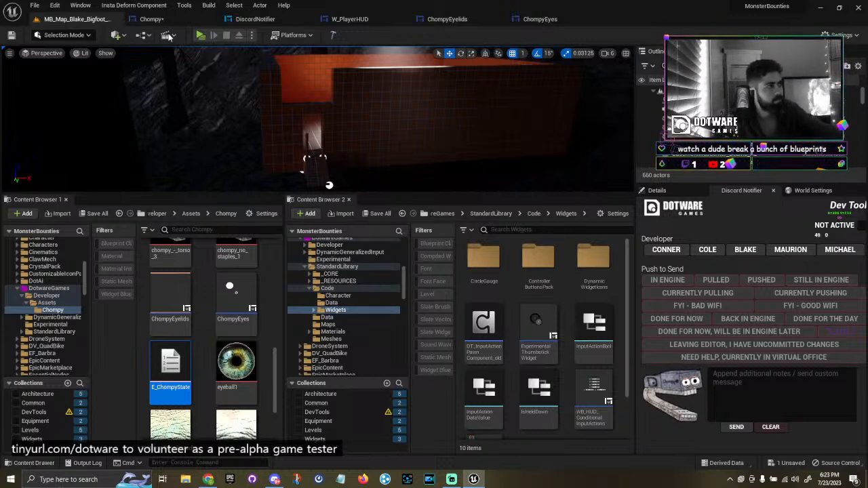
click(152, 19)
right_drag(604, 154, 208, 130)
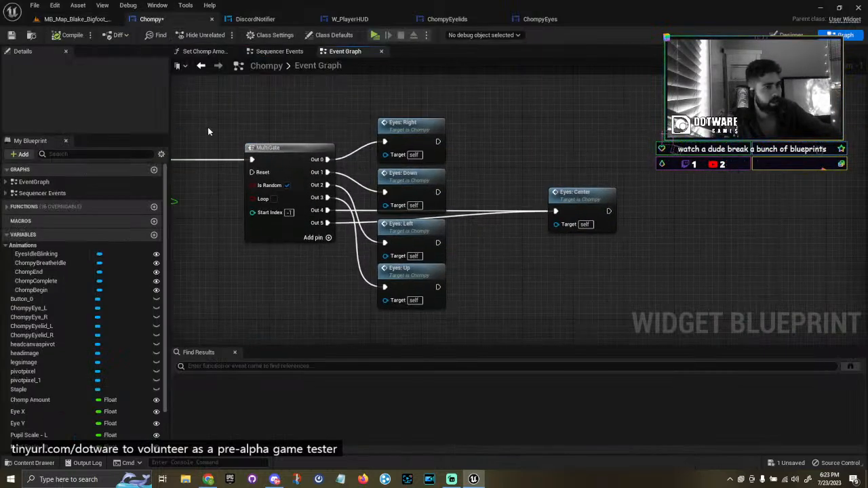
right_drag(482, 177, 622, 177)
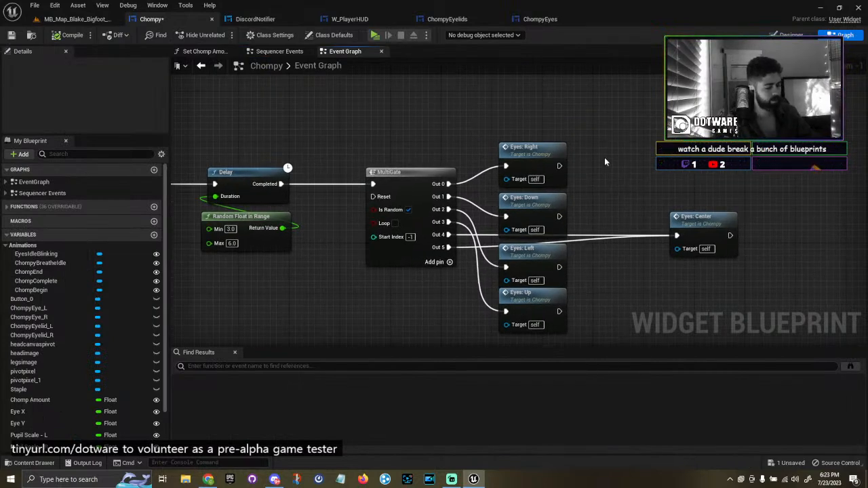
Add a Branch after the Eyes: Right call and drive its Condition with a Random Bool node.
key(b)
click(603, 160)
drag(636, 174, 638, 163)
drag(559, 165, 606, 207)
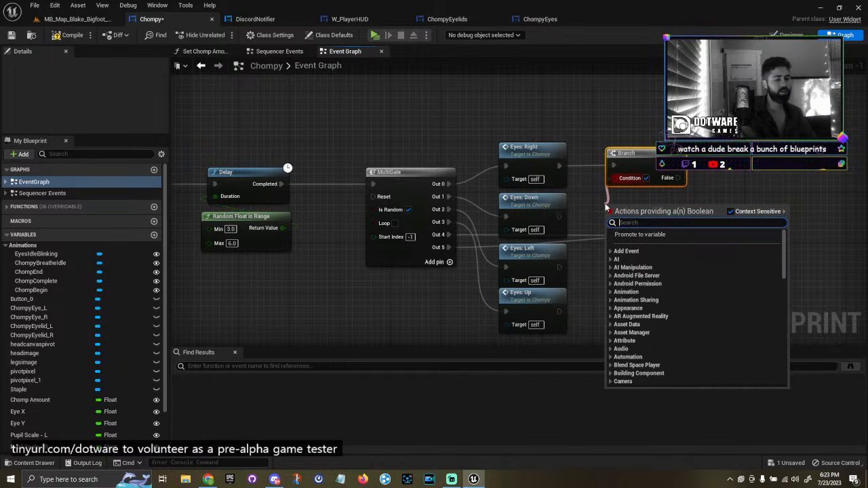
text(bool rand)
key(Return)
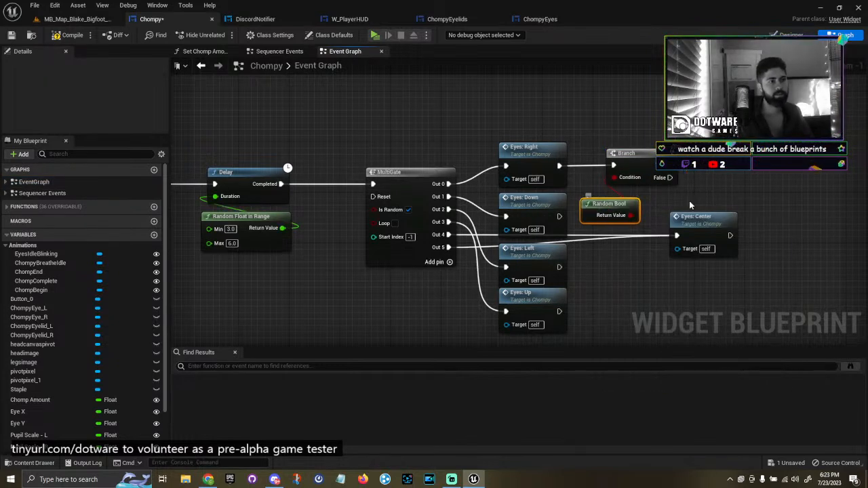
right_drag(680, 200, 591, 194)
click(606, 211)
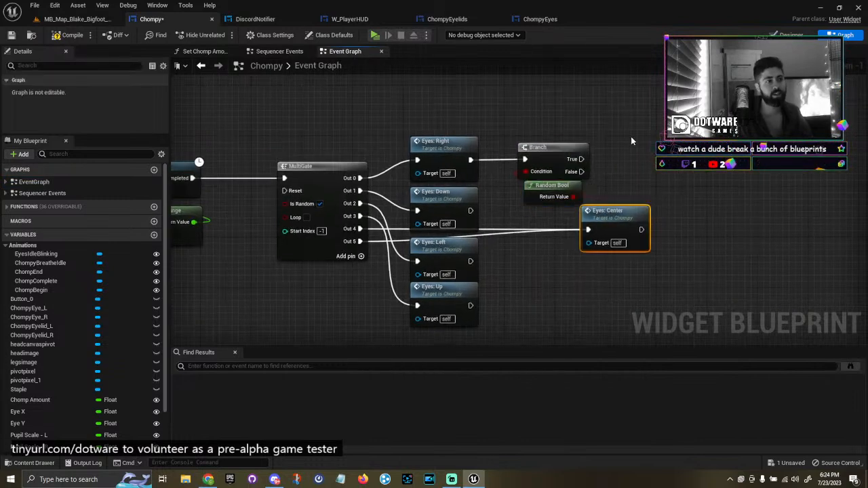
Duplicate the Eyes: Center call and connect the Branch's True output to the copy.
key(ctrl+c)
key(ctrl+v)
drag(581, 159, 634, 163)
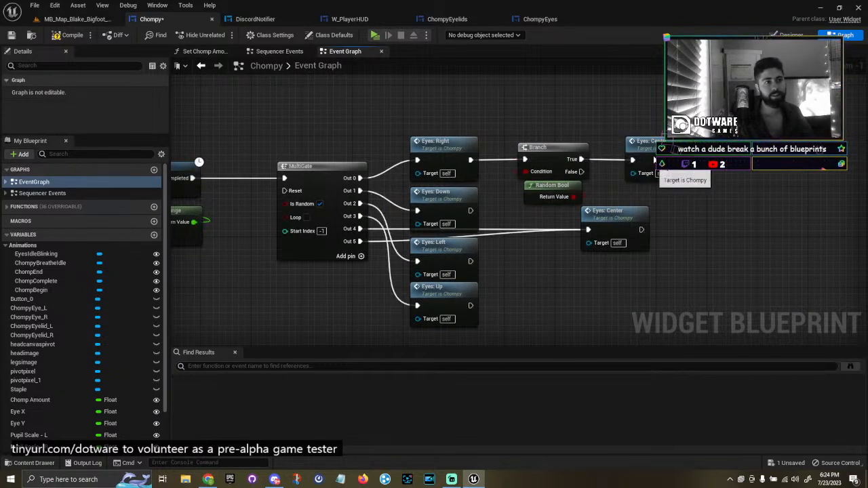
Move the Eyes: Center call fed by Out 4 and Out 5 to the right, clear of the Branch group.
right_drag(424, 180, 700, 166)
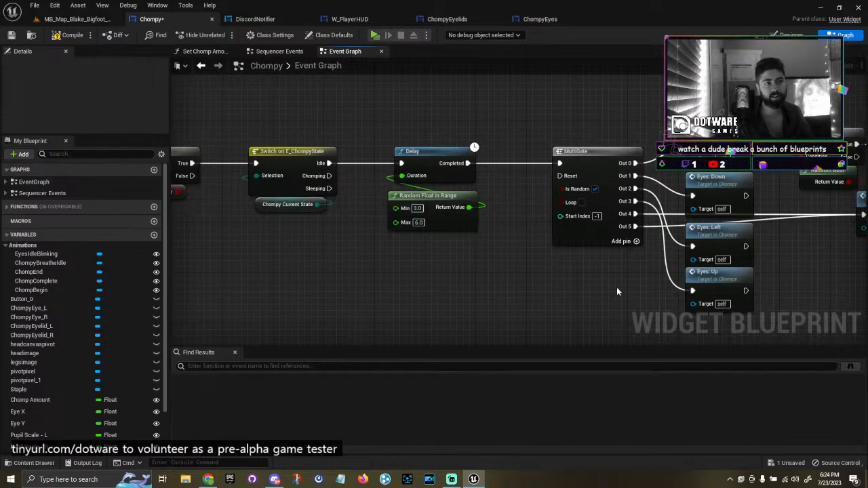
right_drag(617, 287, 319, 276)
right_drag(307, 235, 342, 235)
click(349, 153)
right_drag(349, 153, 230, 135)
click(581, 176)
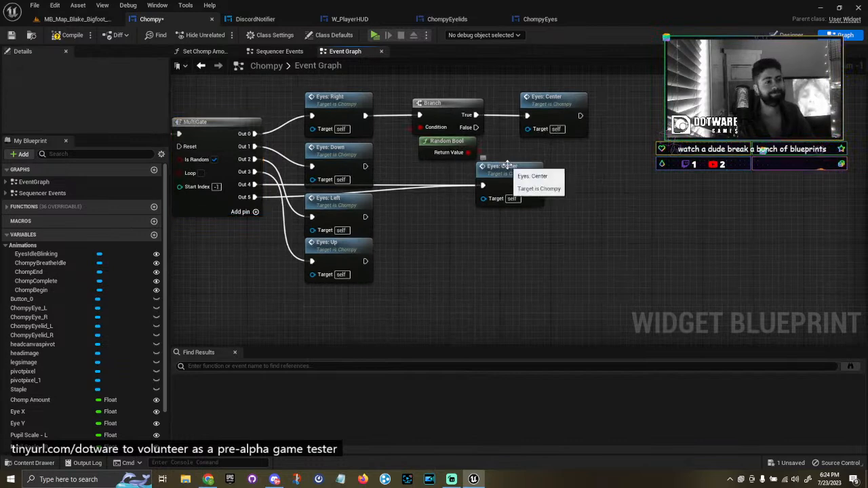
drag(505, 167, 764, 171)
Lower the Branch, Random Bool and second Eyes: Center group, and connect the Eyes: Down, Left and Up calls to the Branch.
right_drag(543, 161, 592, 176)
drag(592, 175, 461, 107)
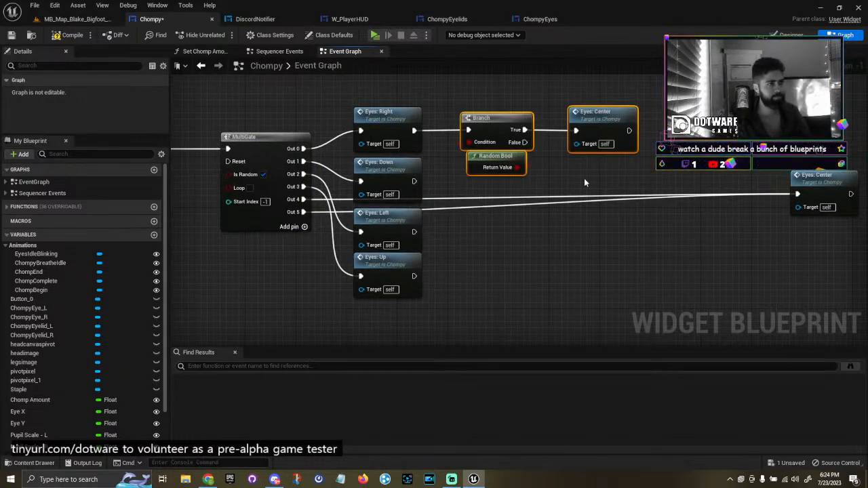
drag(482, 124, 552, 276)
drag(415, 182, 540, 285)
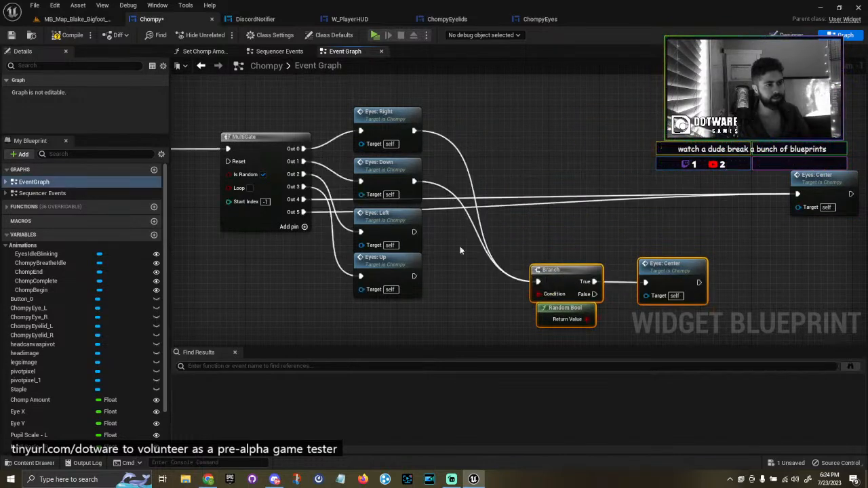
drag(414, 232, 539, 282)
drag(414, 276, 540, 283)
Move the Branch, Random Bool and connected Eyes: Center call back up level with the Eyes: Right call.
drag(522, 254, 703, 327)
right_drag(702, 292, 673, 333)
drag(648, 322, 666, 171)
click(597, 131)
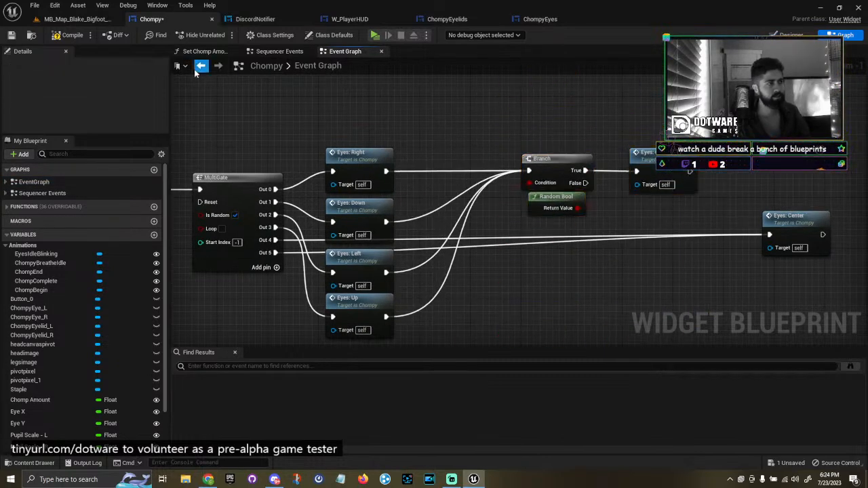
Compile the Chompy blueprint and check Chompy's eyes in the level editor's Discord Notifier.
click(72, 35)
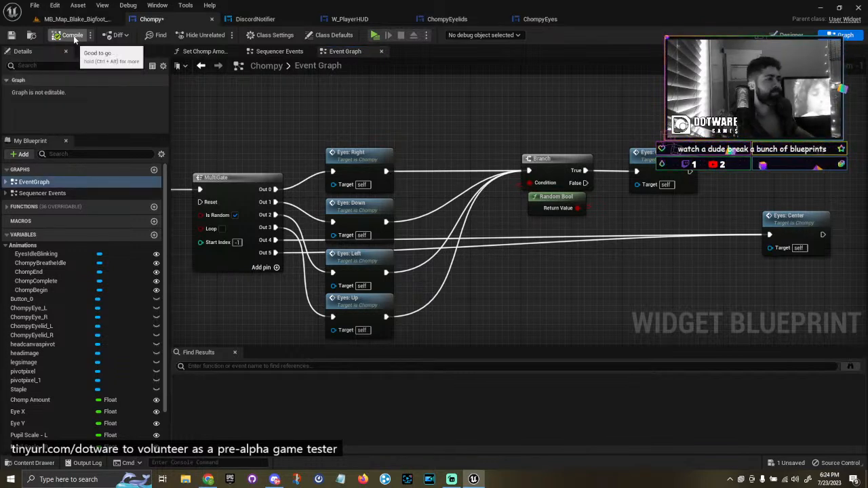
click(48, 19)
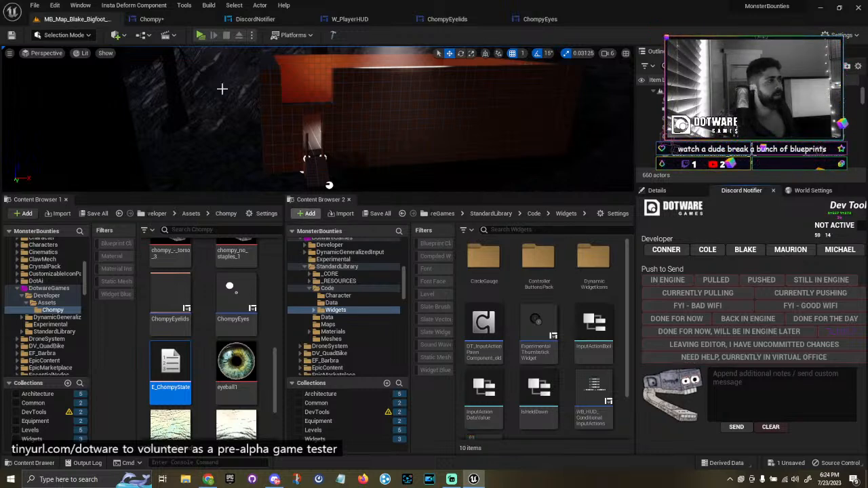
click(174, 25)
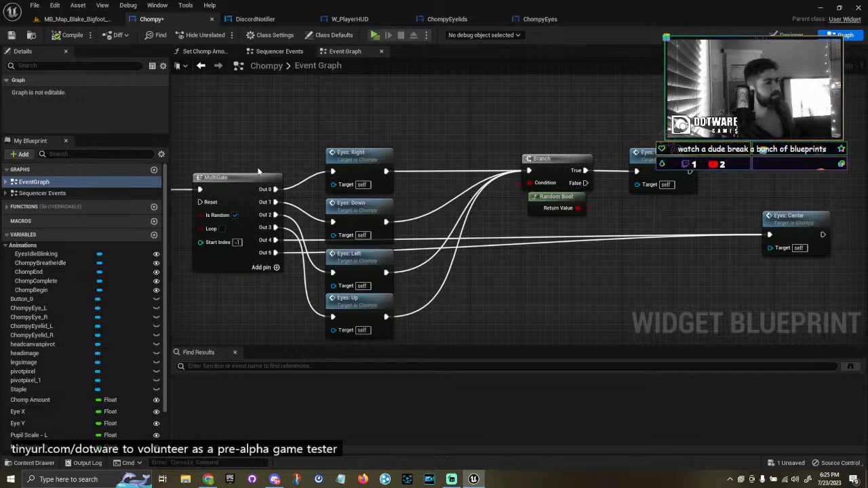
Enable Loop on the MultiGate that picks the eye directions.
right_drag(225, 228, 408, 224)
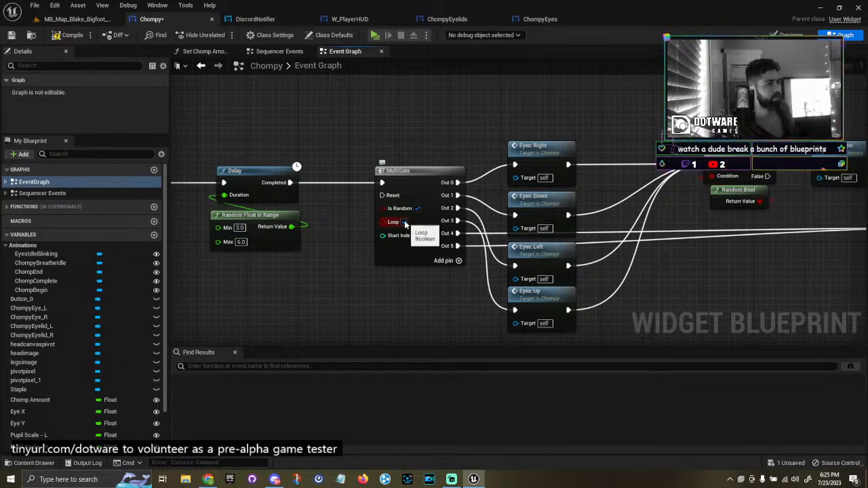
scroll(406, 224, up, 1)
click(401, 222)
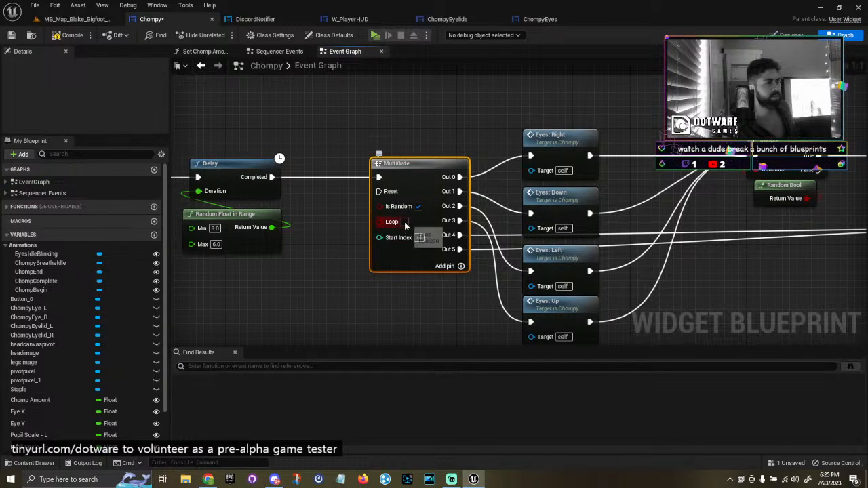
click(405, 222)
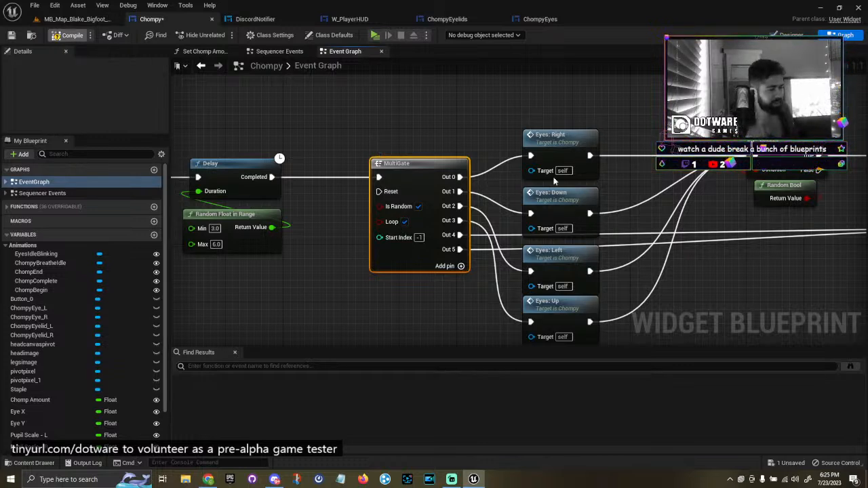
Review the MultiGate wiring and watch Chompy's idle eyes in the level editor's Discord Notifier.
click(397, 176)
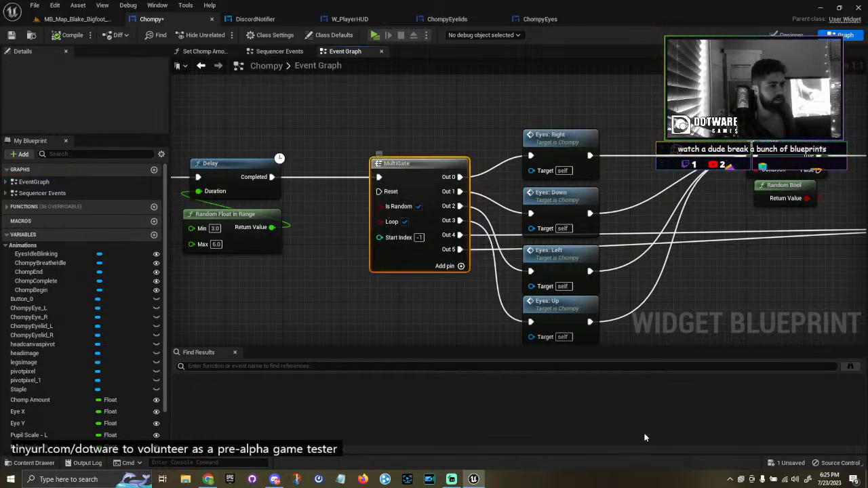
scroll(401, 254, down, 5)
scroll(402, 254, up, 5)
right_drag(385, 152, 306, 152)
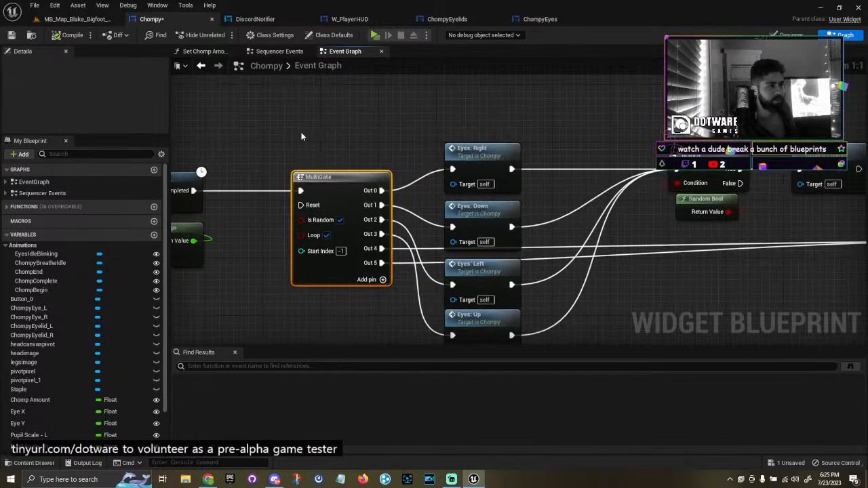
click(78, 19)
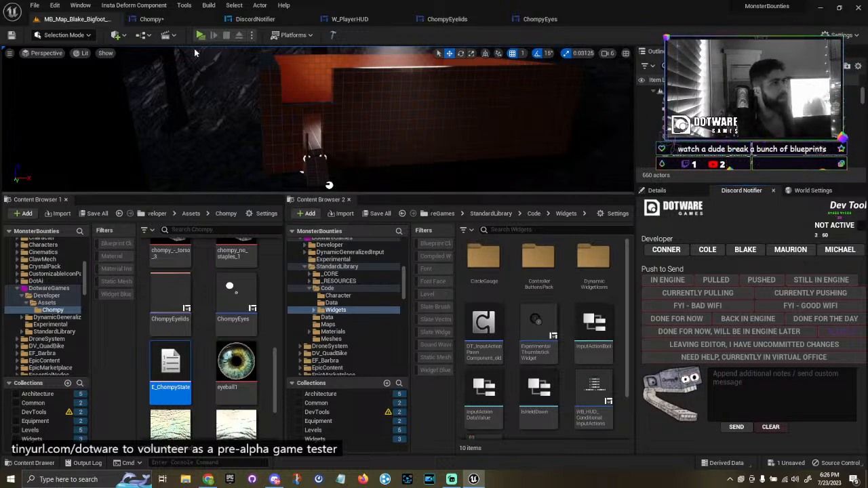
click(151, 19)
Inspect the Eyes: Center custom event called after the Branch, and return to the MultiGate section.
right_drag(711, 209, 591, 206)
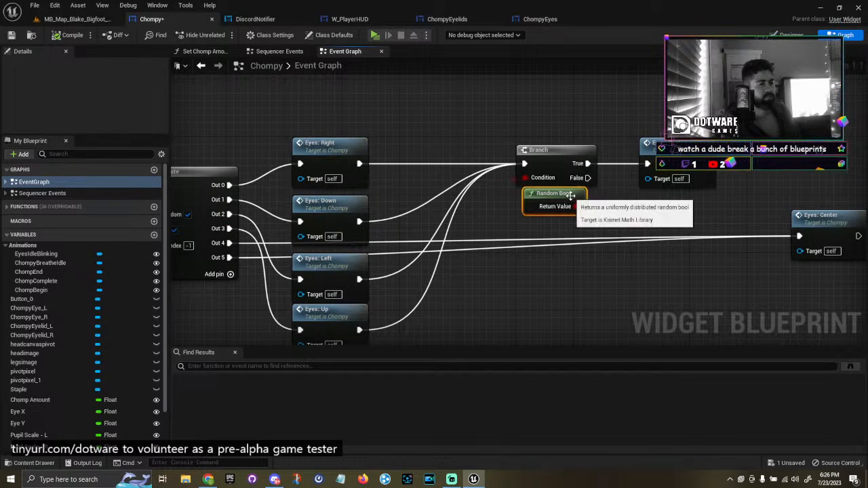
double_click(683, 156)
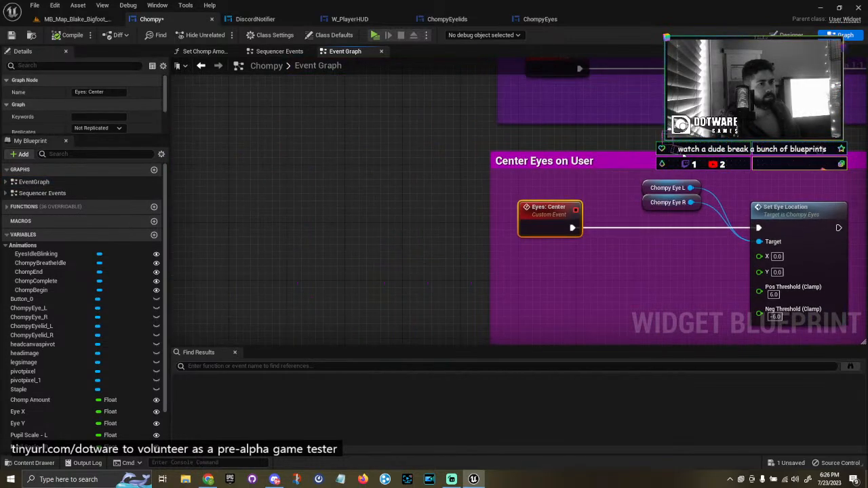
click(202, 66)
click(202, 66)
click(449, 117)
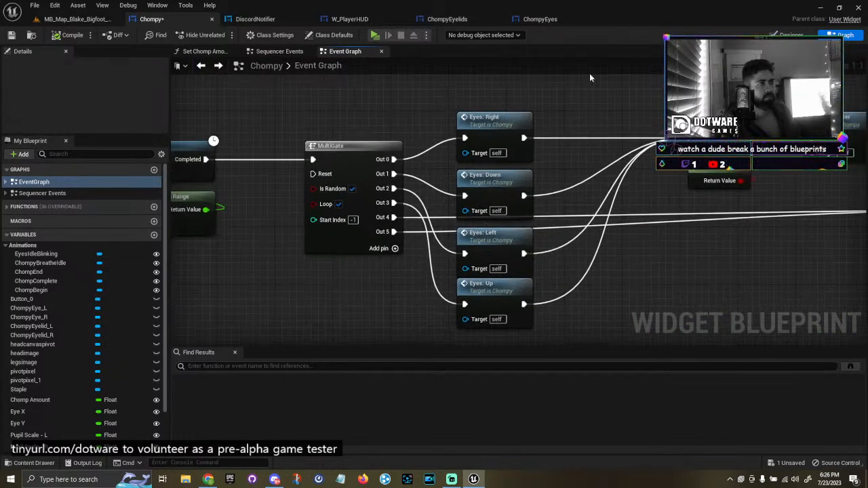
Open the ChompyBreatheIdle animation in the widget designer and play it from the start with Chompy in close view.
click(791, 35)
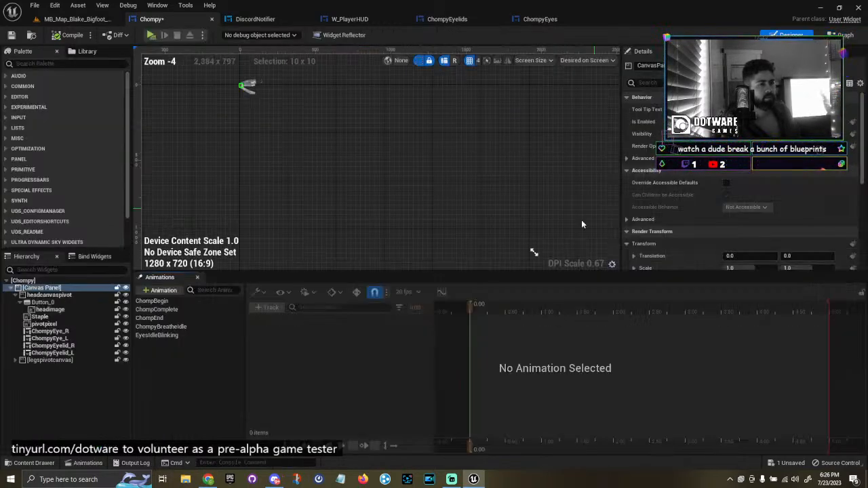
click(161, 327)
right_drag(548, 374, 653, 377)
ctrl+scroll(711, 377, down, 3)
click(506, 310)
scroll(257, 79, up, 13)
right_drag(399, 174, 373, 165)
click(504, 311)
key(space)
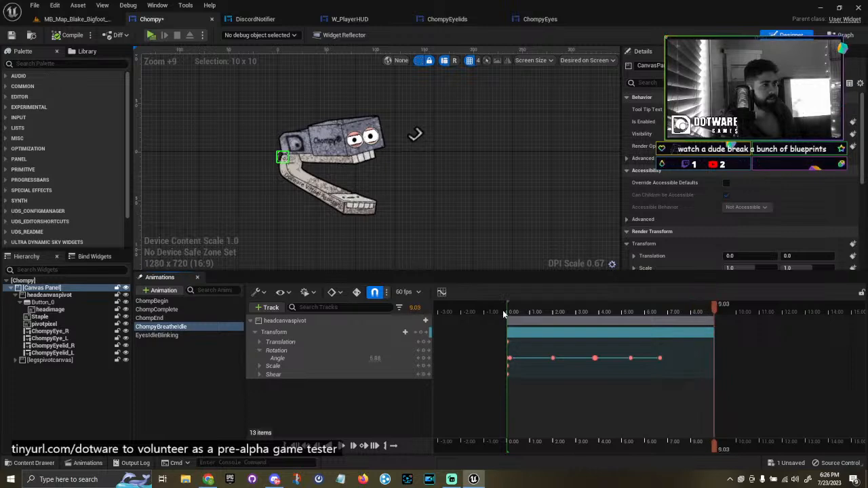
Replay parts of ChompyBreatheIdle to examine the head rotation around its last Angle keyframe.
key(super)
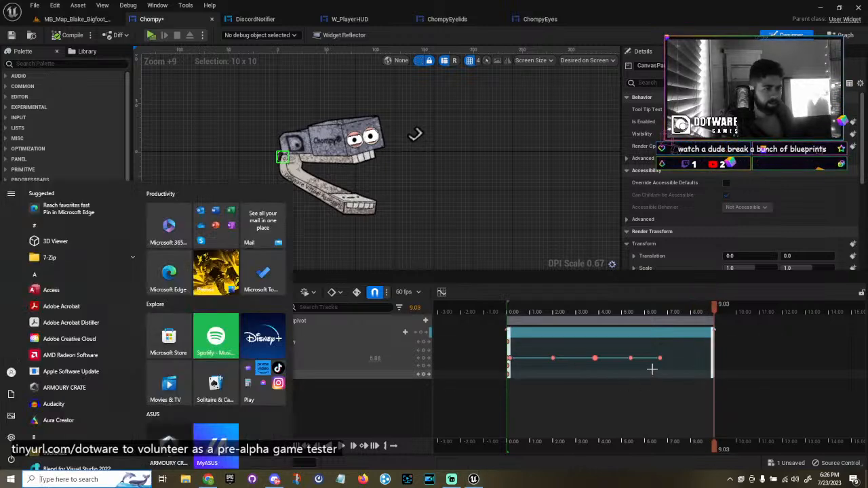
key(super)
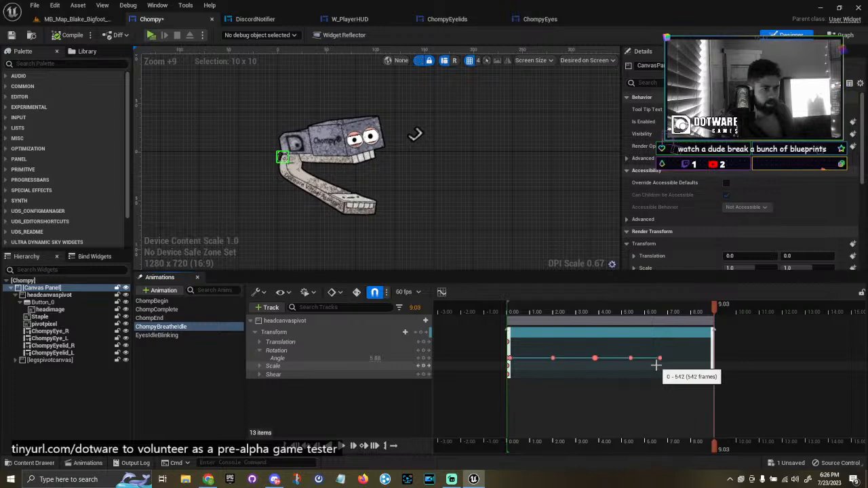
click(588, 310)
mouse_move(584, 308)
mouse_down()
mouse_move(605, 309)
mouse_move(513, 311)
mouse_move(656, 311)
mouse_move(589, 307)
mouse_up()
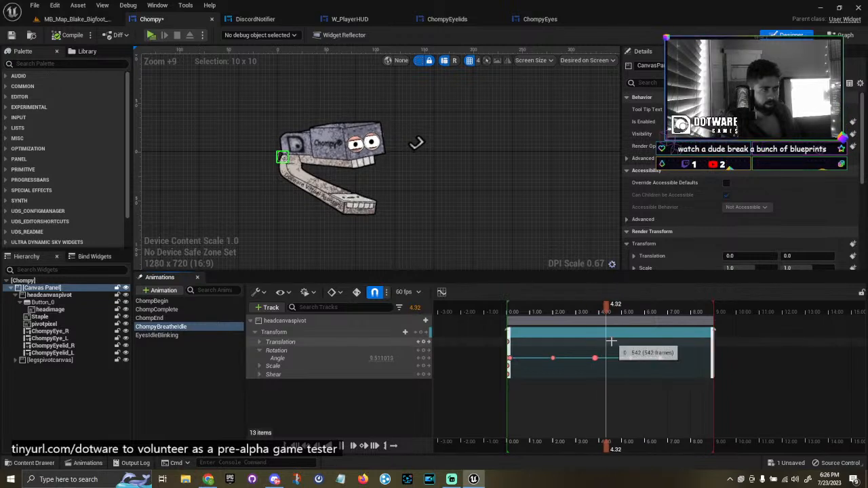
key(space)
click(511, 311)
key(space)
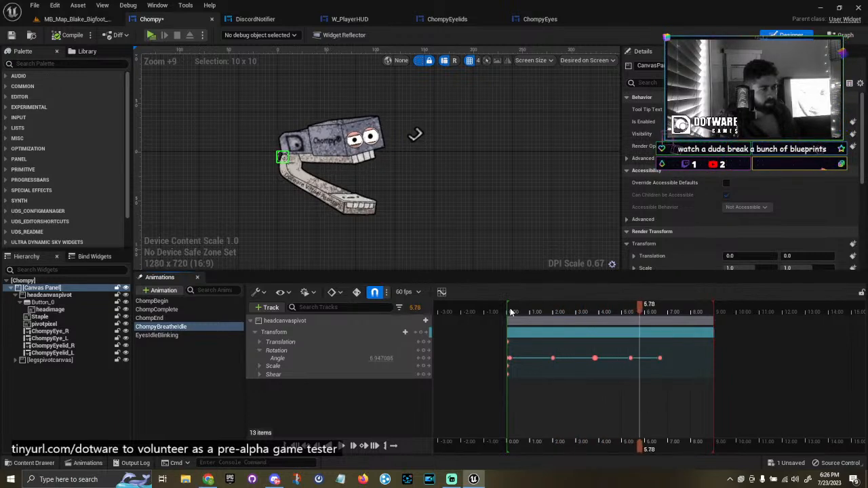
click(643, 310)
key(space)
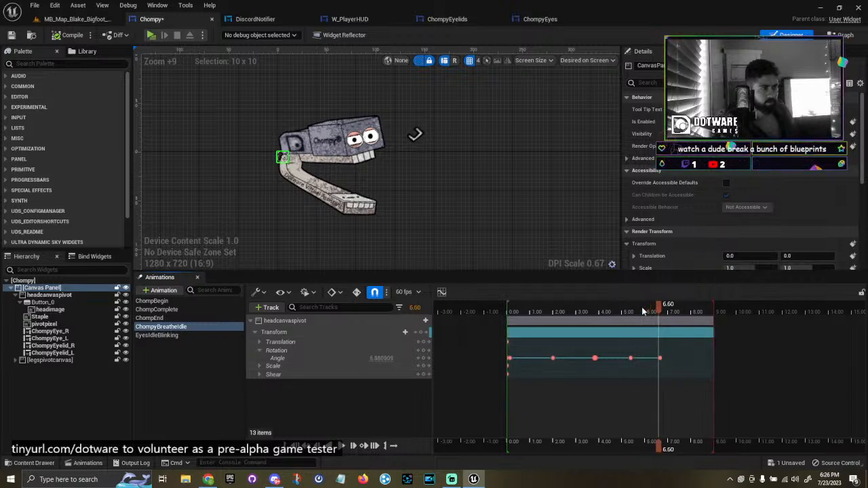
click(660, 358)
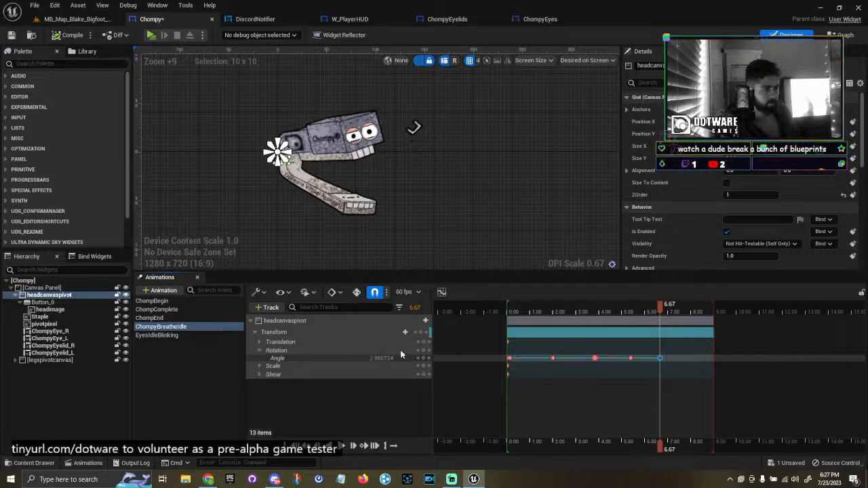
click(511, 312)
key(space)
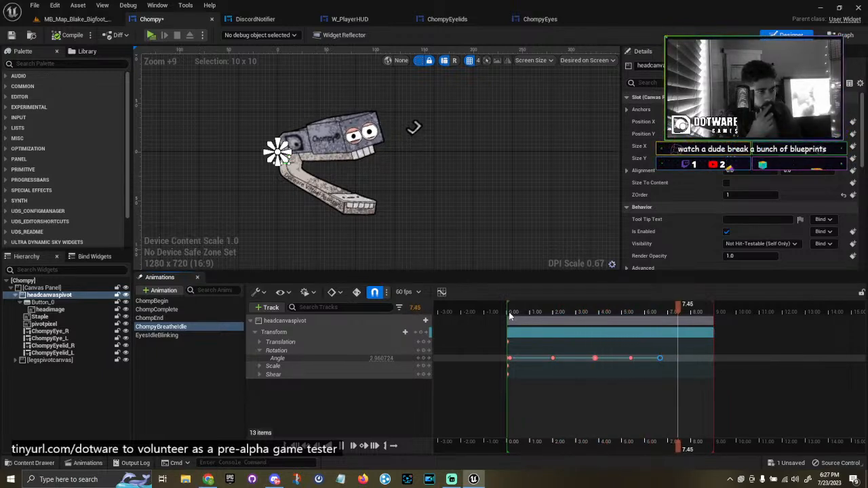
key(space)
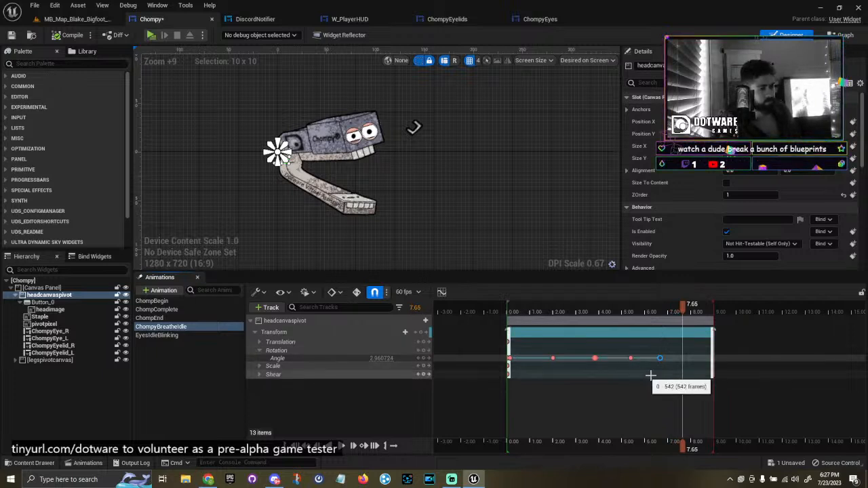
Move the last head rotation Angle keyframe to the end of ChompyBreatheIdle at about 9 s and replay the animation.
drag(660, 358, 691, 358)
click(614, 311)
key(space)
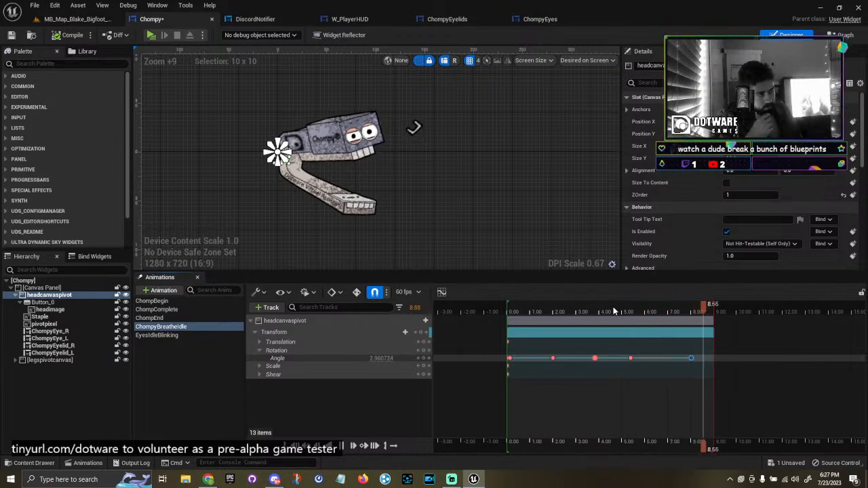
click(693, 359)
drag(692, 358, 708, 358)
click(512, 311)
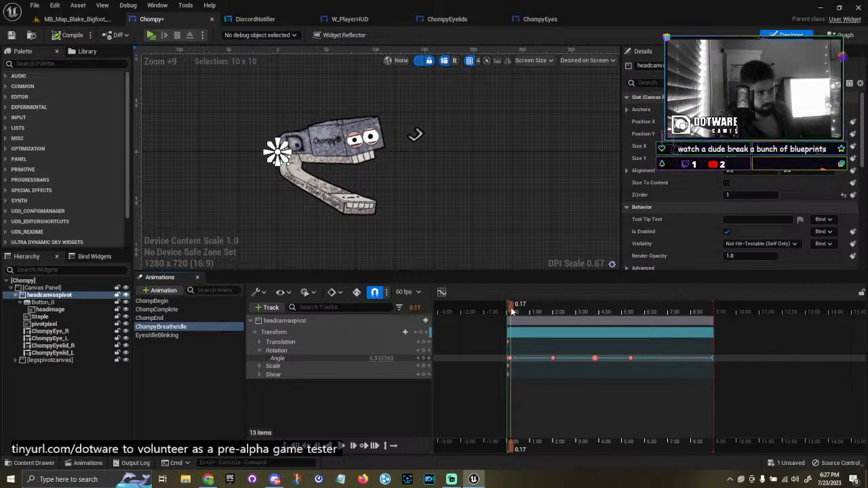
key(space)
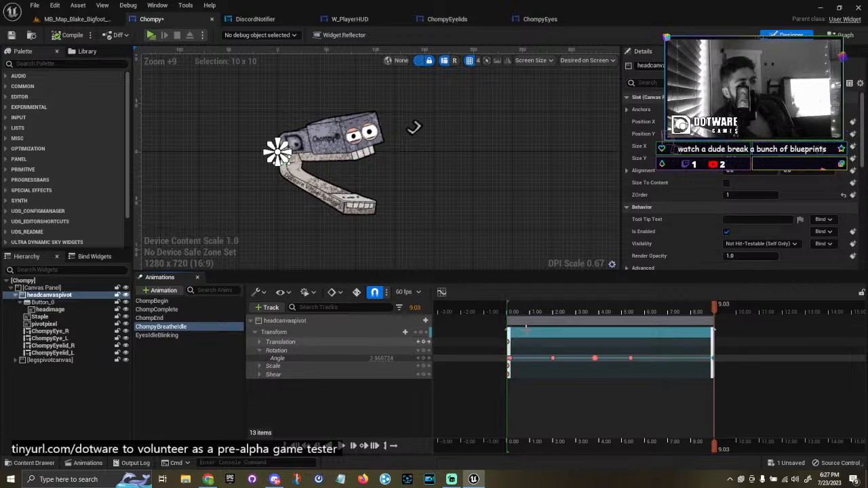
key(space)
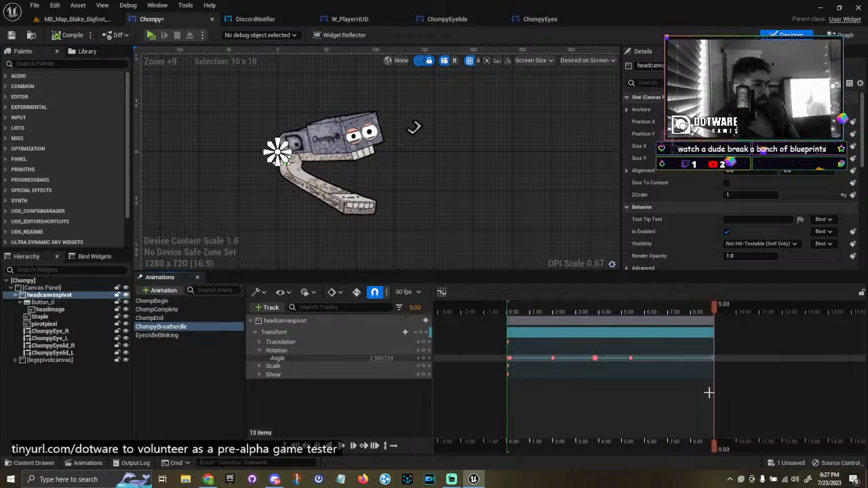
Save the Chompy widget, check it in the level editor and the DiscordNotifier widget, and return to its animation.
click(34, 5)
click(74, 19)
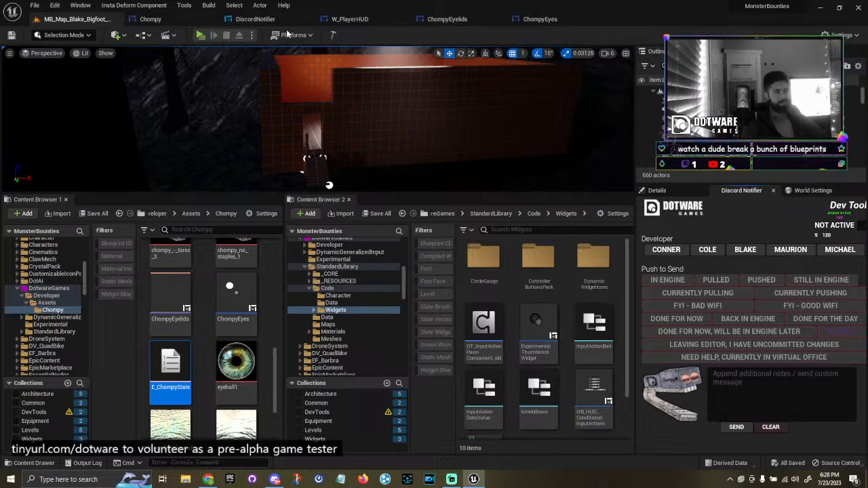
click(236, 19)
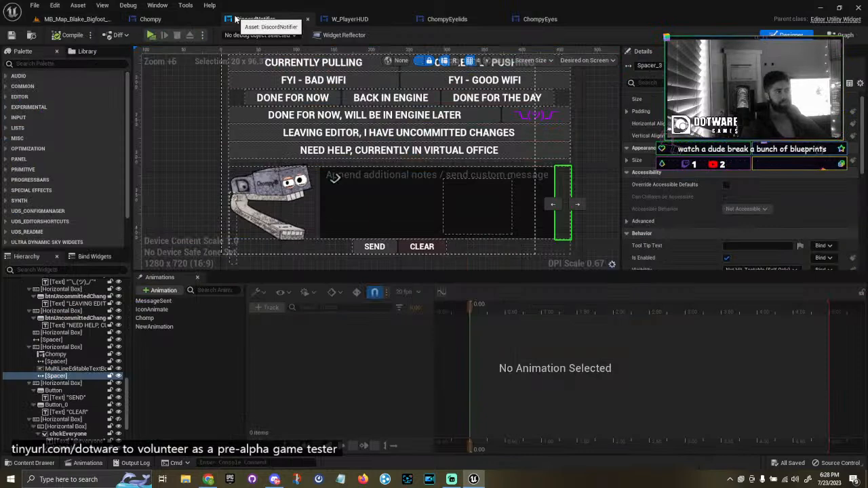
click(150, 19)
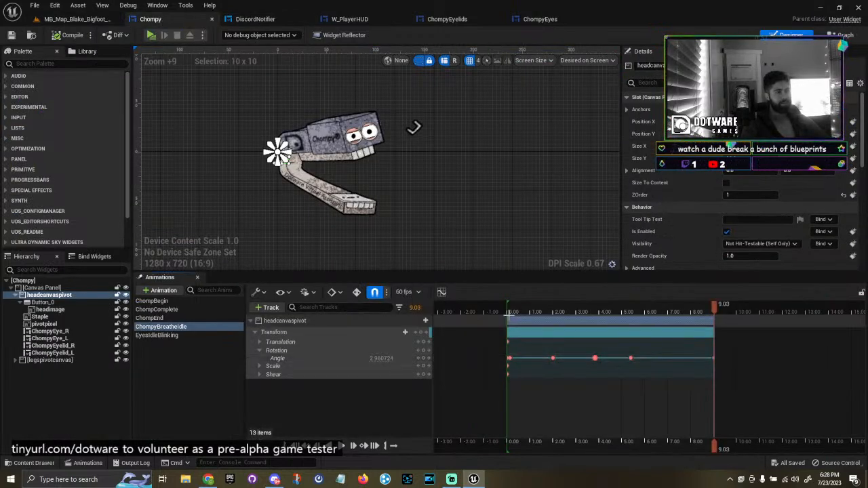
Break the link between the random Branch's True output and the Eyes: Center call in the event graph.
click(163, 335)
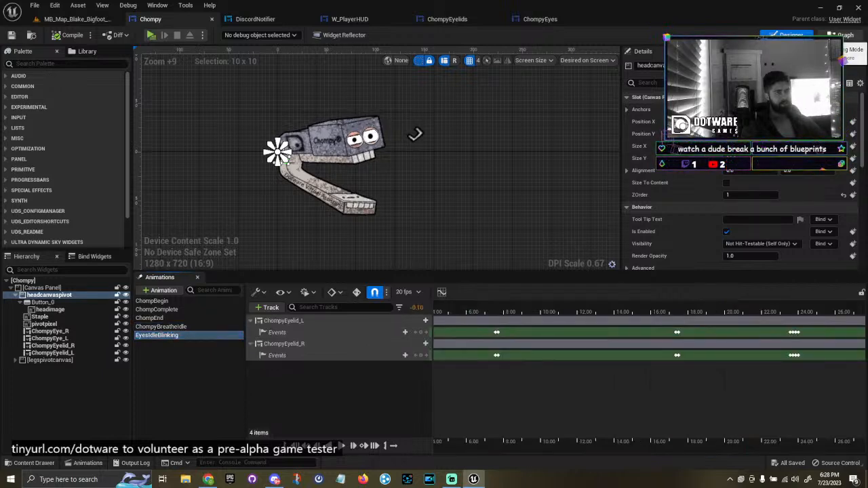
click(845, 35)
right_drag(642, 172, 422, 175)
click(603, 129)
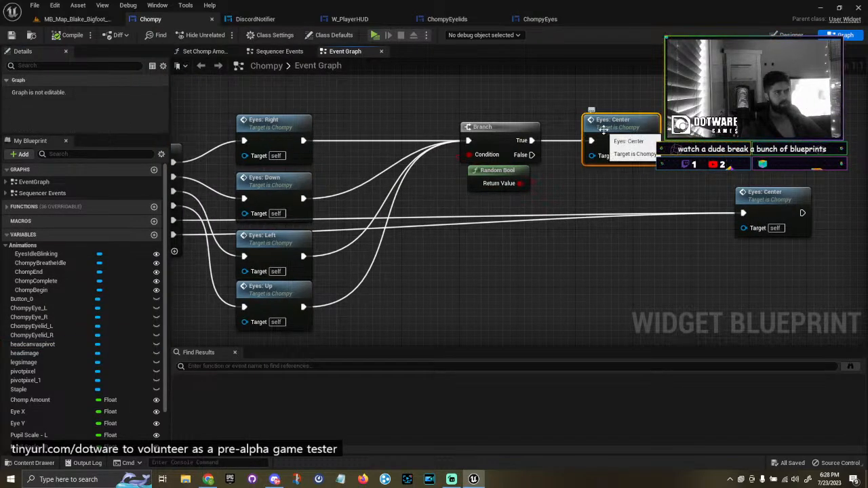
alt+click(595, 143)
right_drag(599, 194, 184, 239)
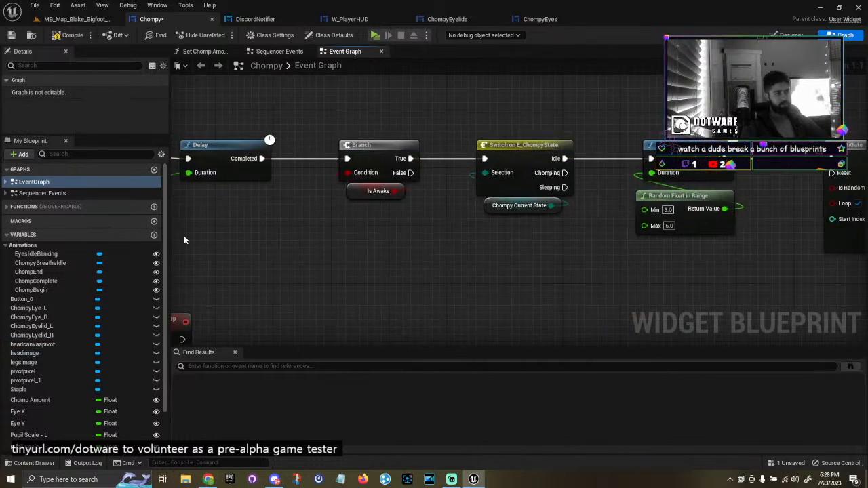
Select the Is Awake variable and enlarge its details to view the default value.
click(353, 194)
click(62, 423)
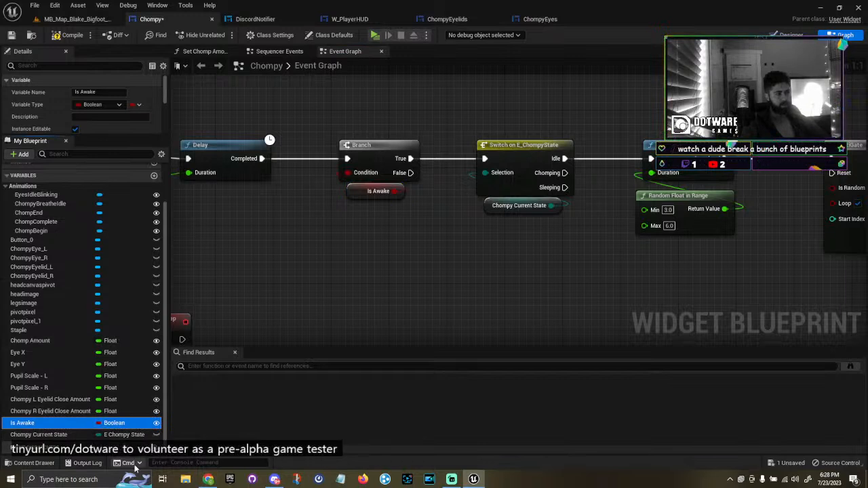
scroll(95, 130, down, 3)
drag(92, 135, 85, 289)
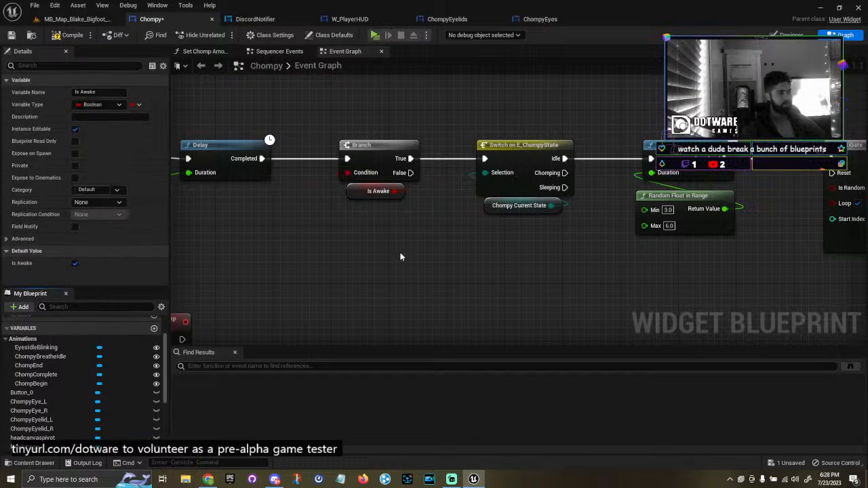
Add a Set node for Is Awake and wire it to the Put Chompy To Sleep event.
scroll(400, 252, down, 5)
right_drag(367, 171, 493, 302)
scroll(489, 244, up, 6)
scroll(489, 244, down, 7)
right_drag(489, 243, 178, 101)
scroll(291, 140, up, 7)
scroll(400, 196, up, 1)
right_drag(401, 196, 417, 159)
drag(410, 243, 380, 237)
click(330, 135)
right_drag(379, 119, 364, 185)
right_drag(544, 162, 516, 161)
drag(40, 446, 402, 302)
click(424, 321)
right_drag(396, 292, 394, 240)
drag(360, 246, 405, 248)
Examine the button hover logic from Do Once through the Chomp Complete animation to the Delay and the Idle state.
scroll(405, 249, down, 7)
right_drag(405, 249, 512, 249)
scroll(316, 227, up, 2)
right_drag(316, 227, 561, 240)
scroll(446, 228, up, 2)
right_drag(445, 228, 562, 229)
click(515, 208)
click(493, 174)
right_drag(486, 290, 266, 289)
click(268, 285)
click(336, 179)
click(318, 235)
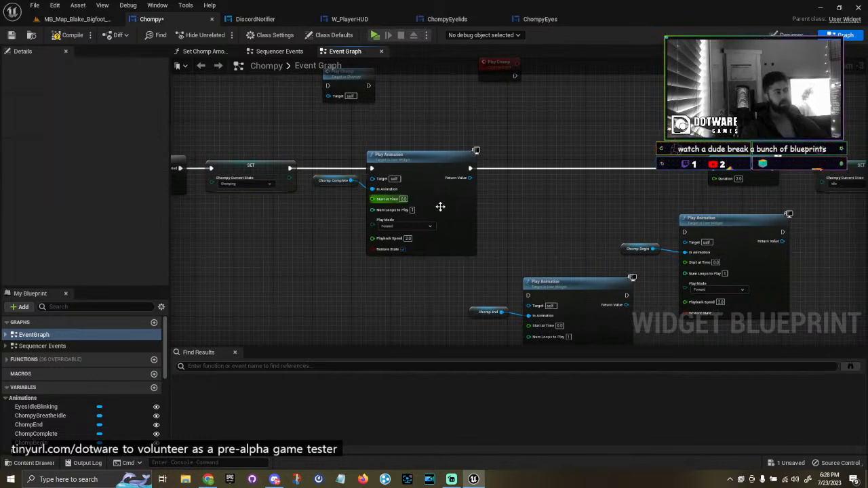
scroll(433, 204, up, 3)
click(475, 199)
right_drag(669, 209, 171, 163)
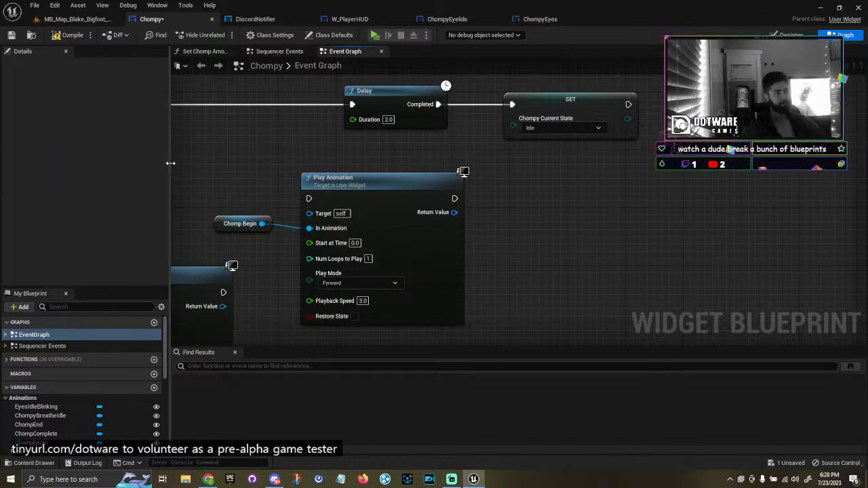
scroll(789, 181, down, 5)
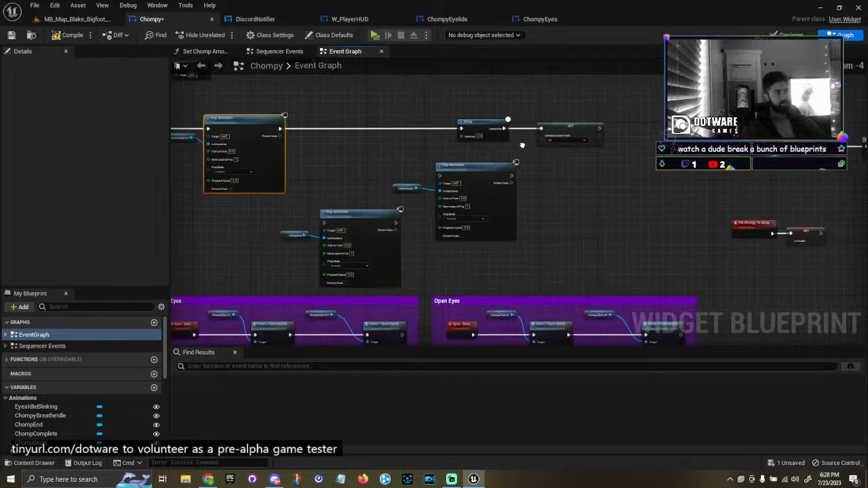
scroll(333, 202, up, 2)
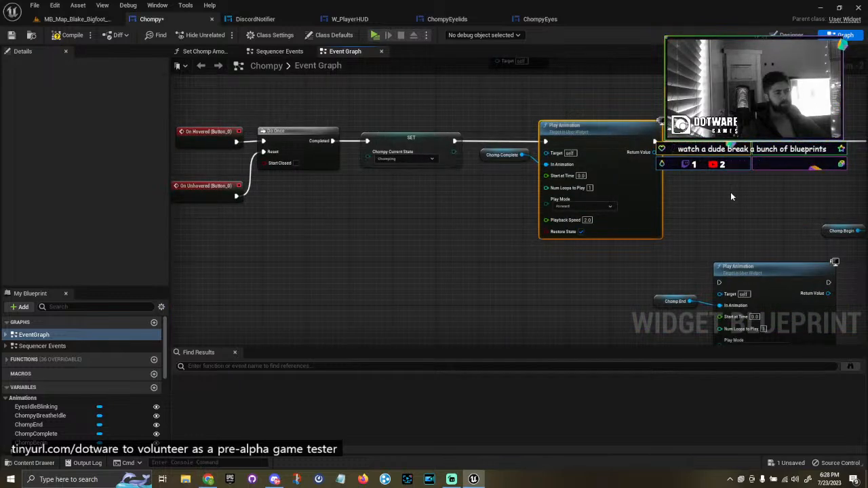
right_drag(731, 197, 677, 205)
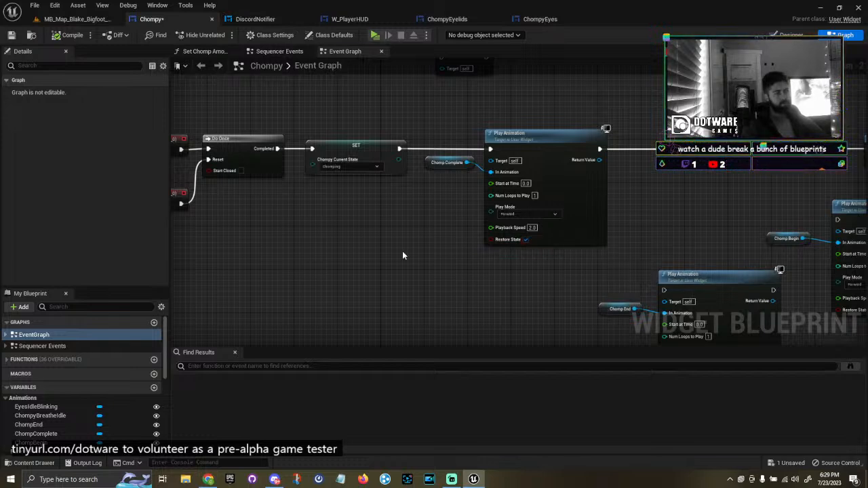
right_drag(421, 260, 292, 256)
Save the Chompy widget, check Chompy in the level editor's Discord Notifier and return to the widget.
key(ctrl+s)
click(78, 19)
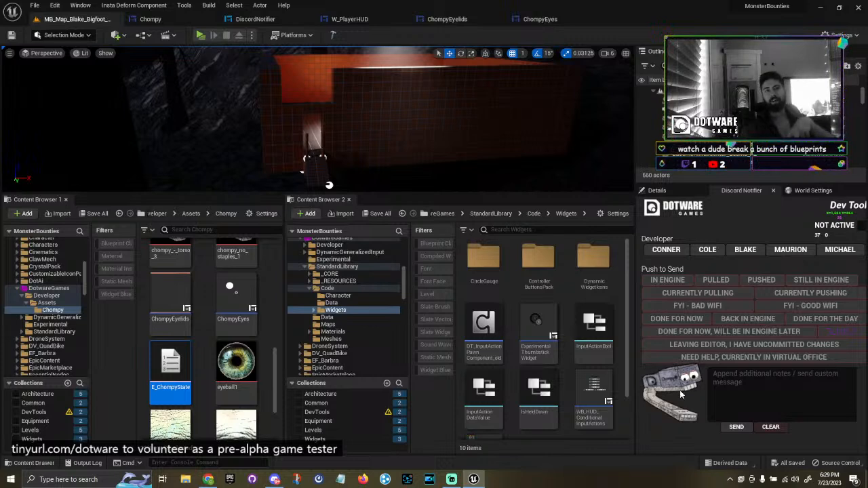
click(151, 19)
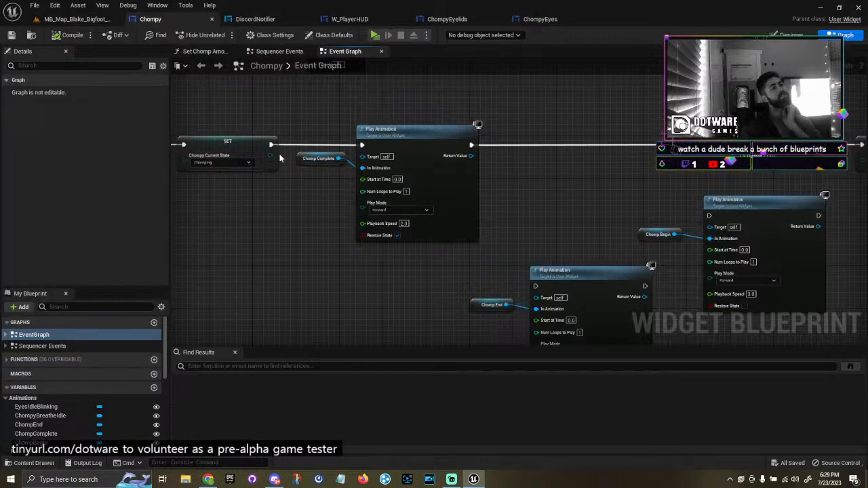
Select the Staple image in the widget designer and move it over Chompy's upper teeth.
click(791, 34)
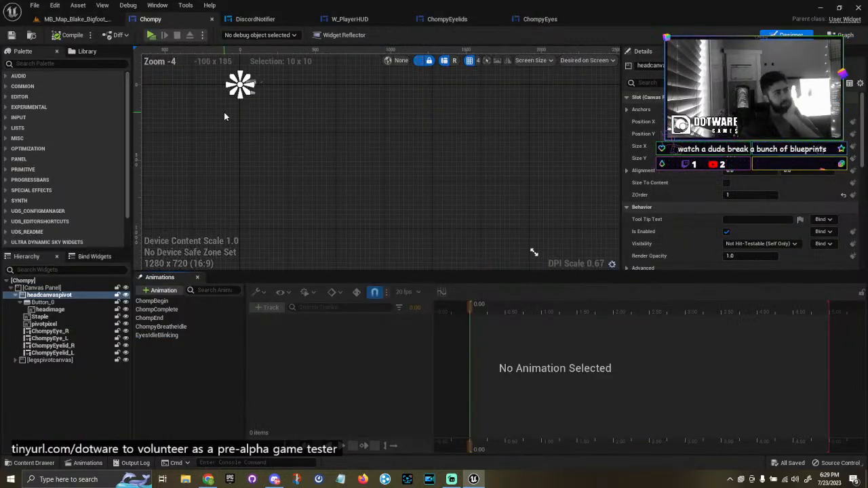
scroll(330, 121, up, 6)
scroll(374, 167, down, 2)
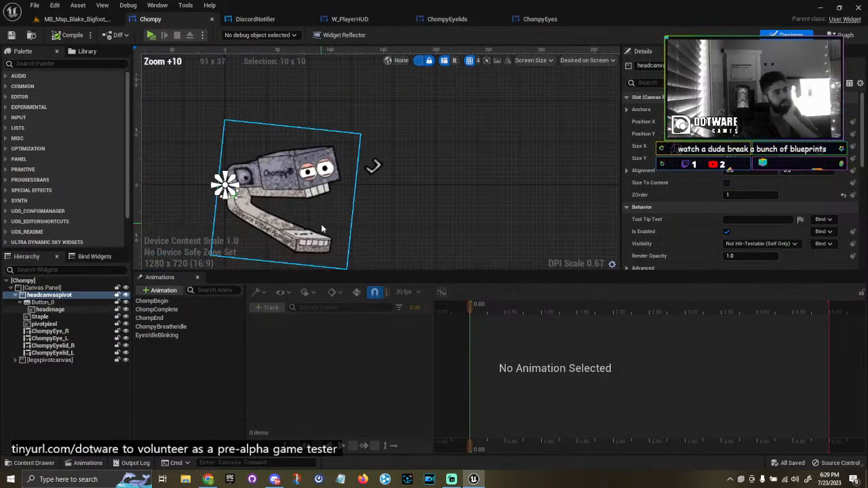
click(363, 184)
scroll(319, 153, up, 4)
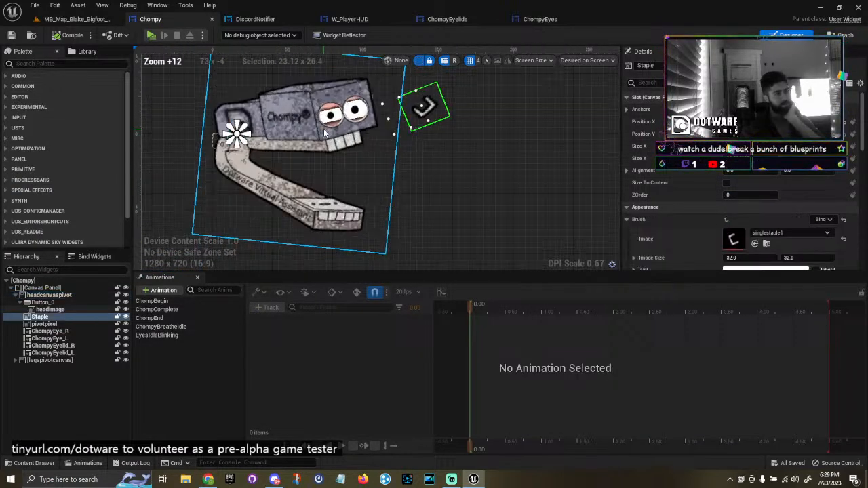
drag(375, 165, 391, 174)
Reset the Staple's render transform angle and set it to 89.
scroll(751, 202, down, 10)
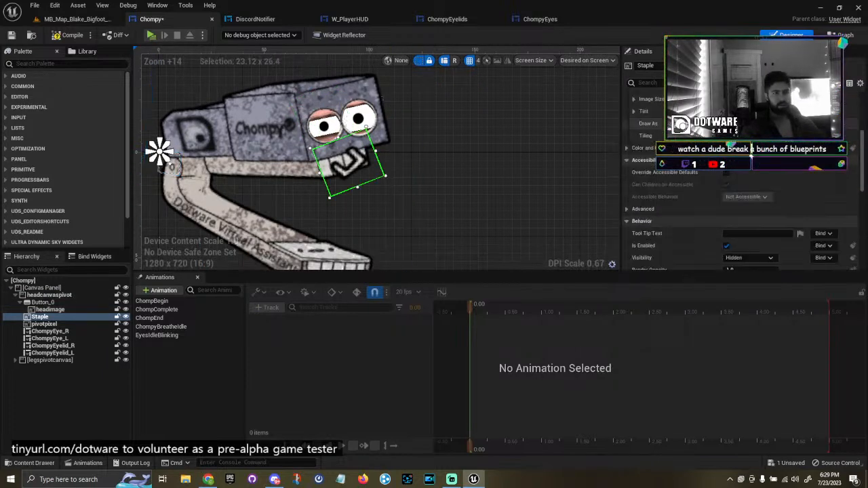
scroll(751, 201, down, 3)
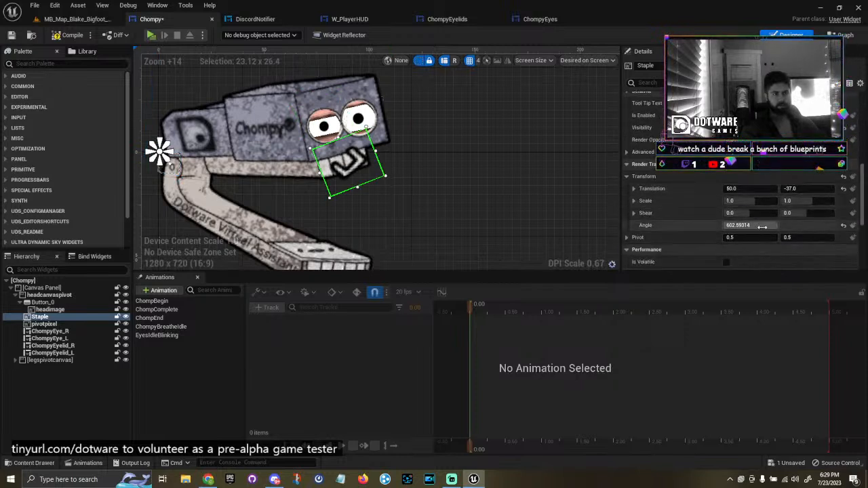
click(845, 226)
mouse_move(755, 226)
mouse_down()
mouse_move(770, 226)
mouse_move(753, 227)
mouse_up()
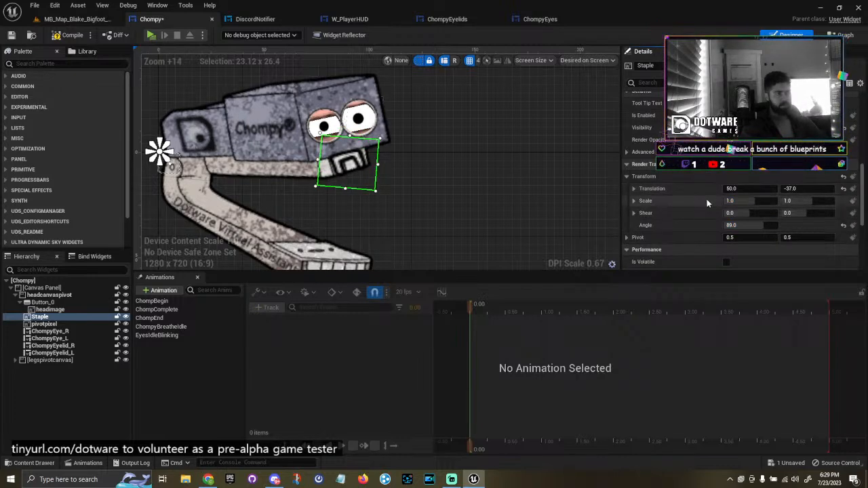
Try to reposition the Staple near the upper teeth directly on the canvas, and undo the move.
scroll(517, 194, down, 5)
scroll(517, 193, up, 6)
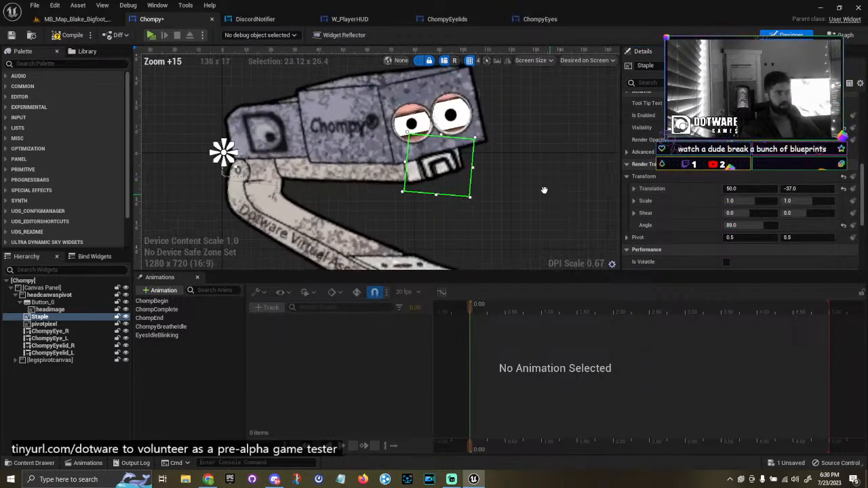
right_drag(552, 194, 467, 171)
drag(353, 153, 357, 164)
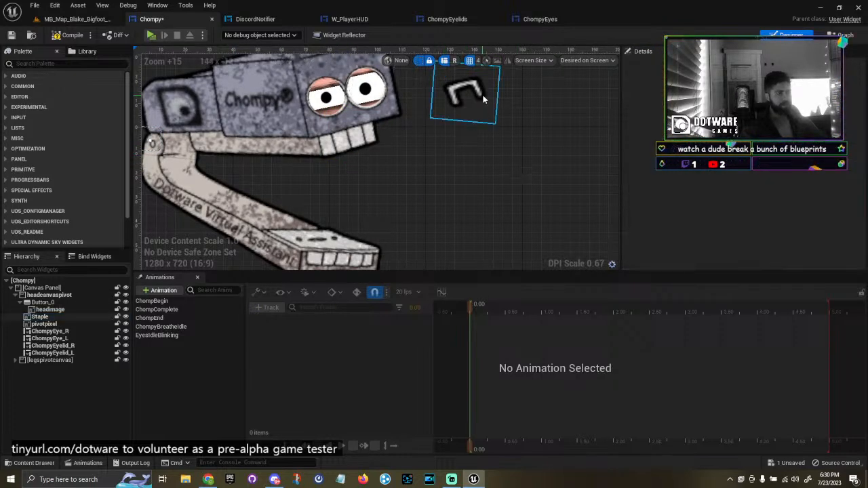
key(ctrl+z)
Lower the Staple slightly below the upper teeth and set its ZOrder to -1.
scroll(703, 200, up, 5)
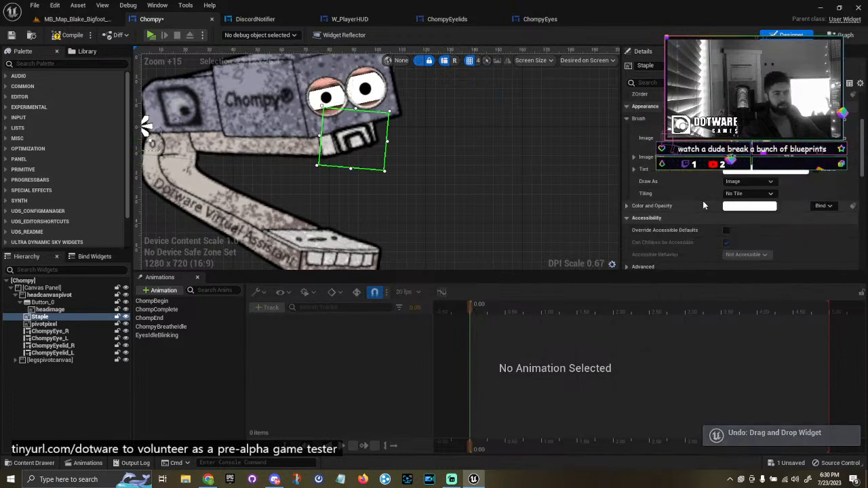
drag(747, 134, 756, 135)
click(746, 195)
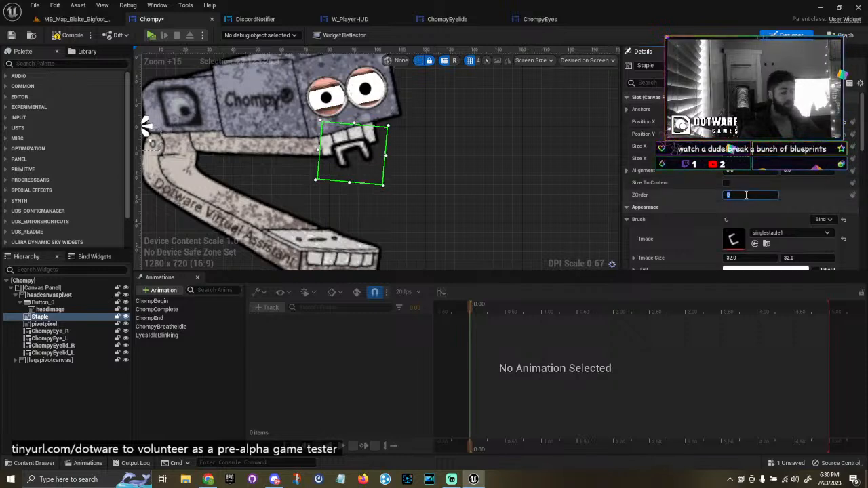
text(-1)
key(Return)
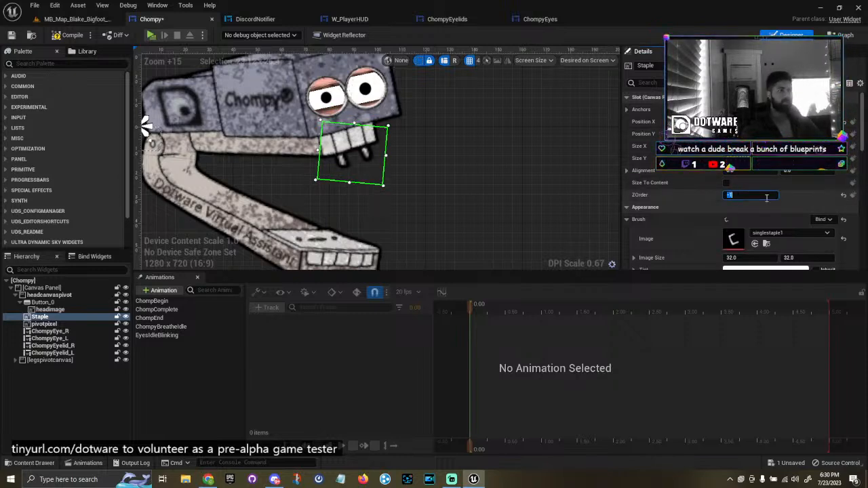
scroll(380, 104, down, 4)
scroll(393, 111, up, 3)
click(394, 113)
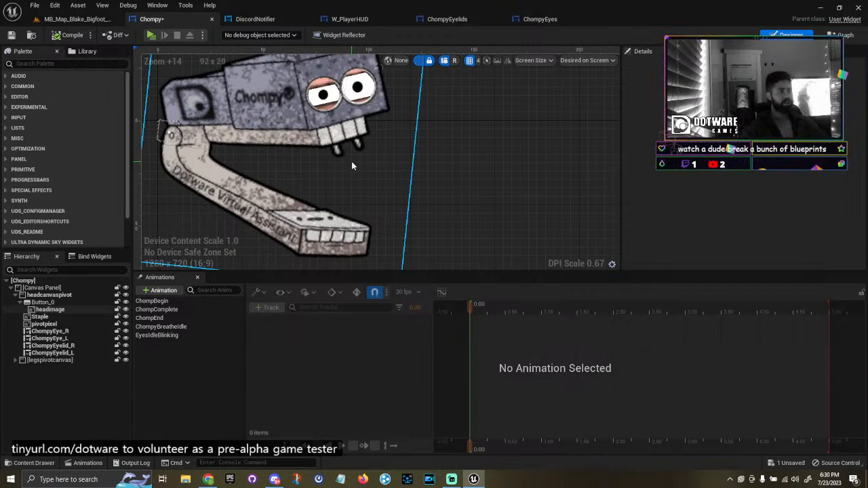
Open the ChompComplete animation and play it from the start.
click(178, 318)
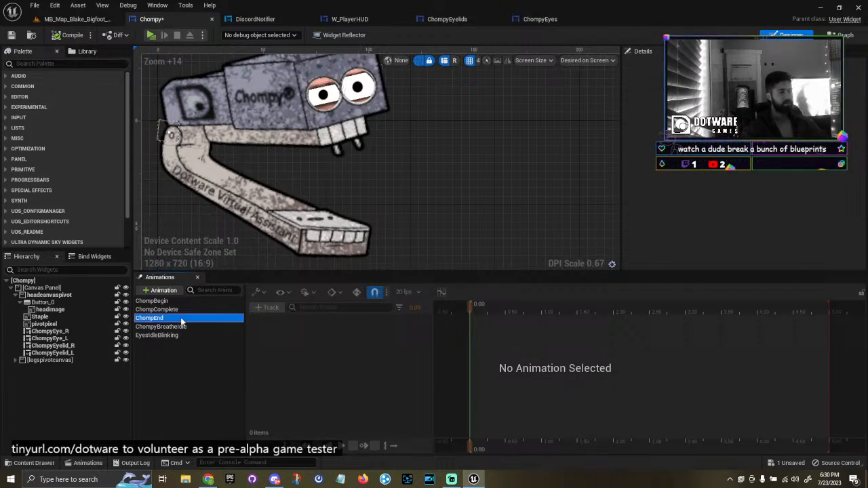
click(170, 310)
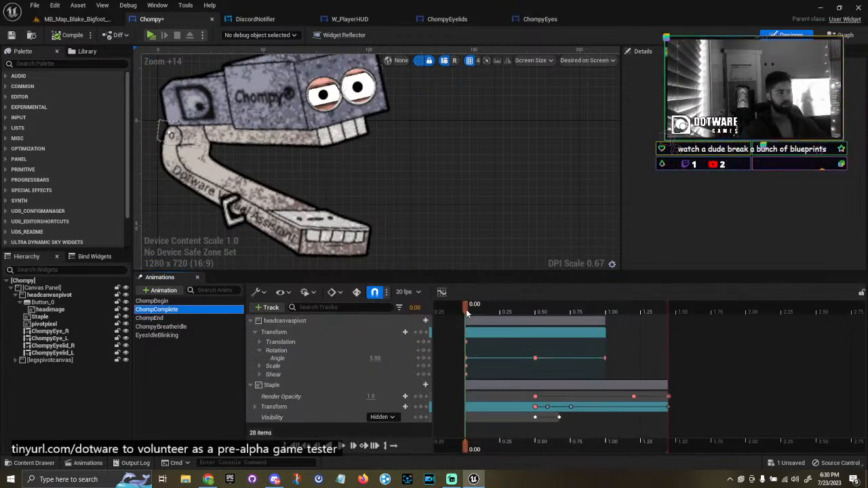
click(472, 314)
key(space)
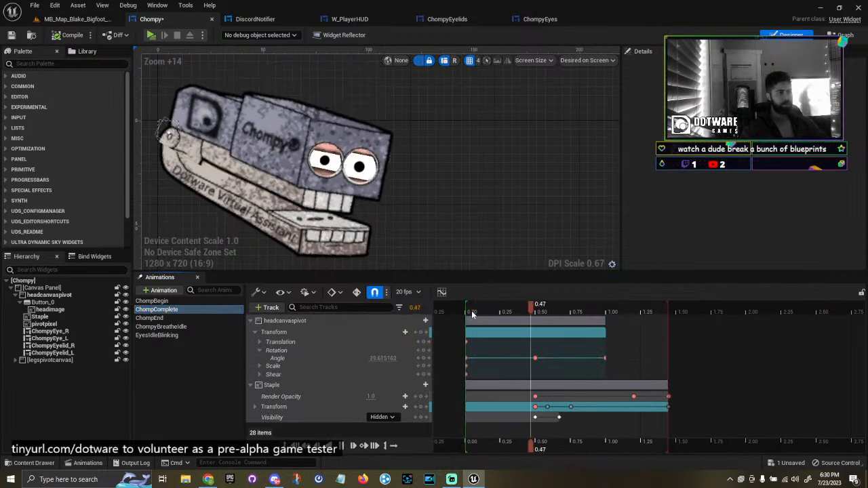
key(space)
click(468, 314)
Set the headcanvaspivot rotation Angle at 0.50 s in ChompComplete to about 35.05 so the jaw closes further.
drag(468, 313, 535, 311)
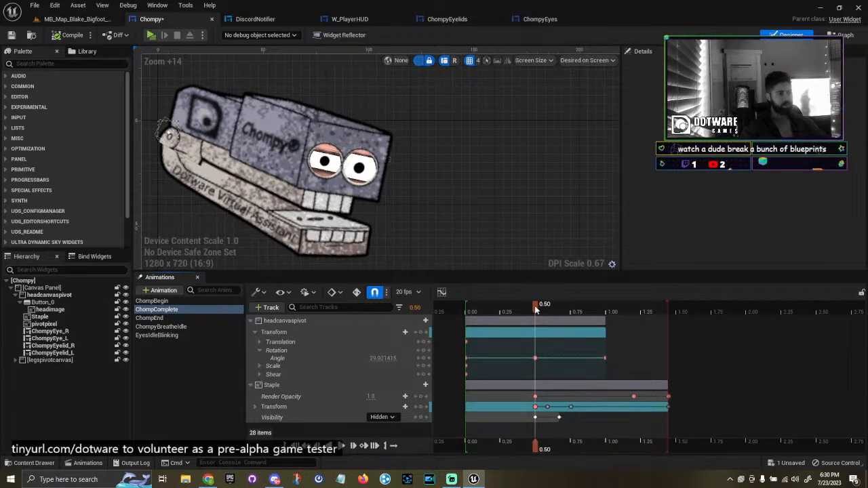
drag(387, 359, 399, 358)
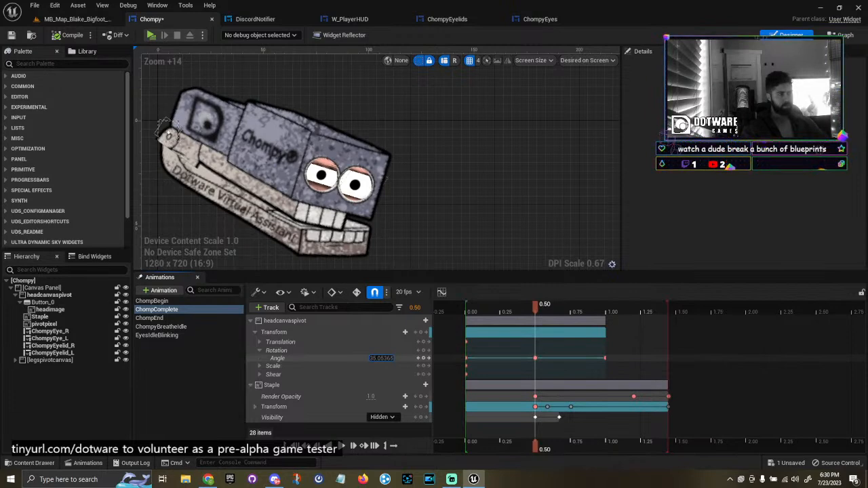
click(534, 358)
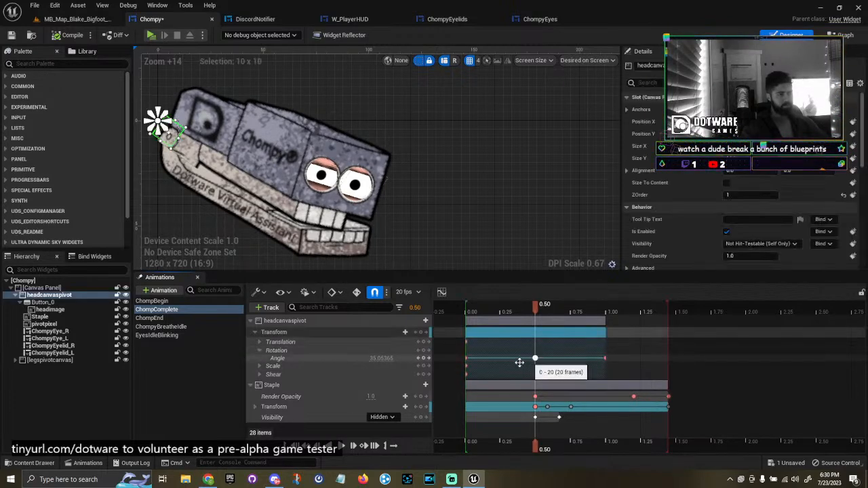
click(539, 330)
Replay and scrub ChompComplete to examine the head's closing motion and the staple.
mouse_move(535, 311)
mouse_down()
mouse_move(506, 311)
mouse_move(564, 310)
mouse_move(468, 310)
mouse_move(534, 311)
mouse_up()
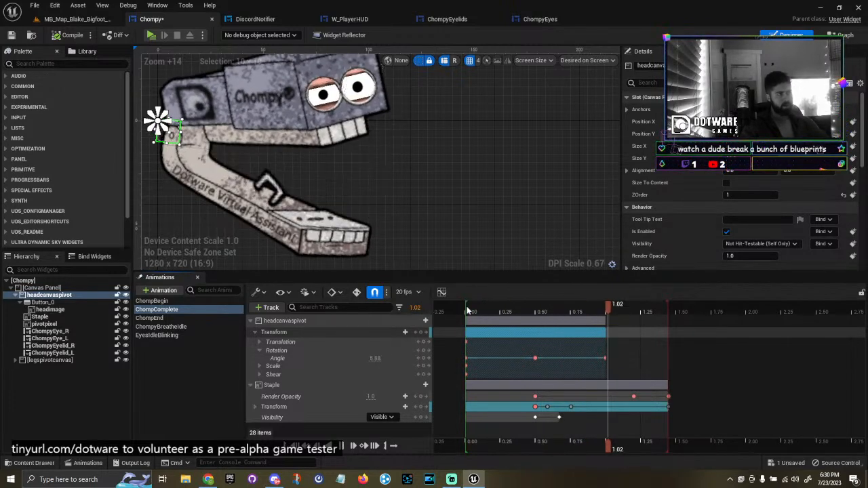
key(space)
drag(464, 309, 499, 307)
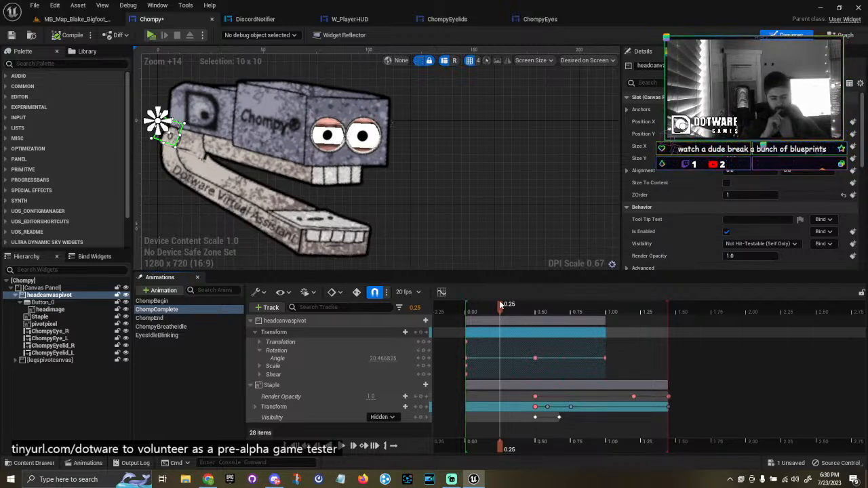
key(space)
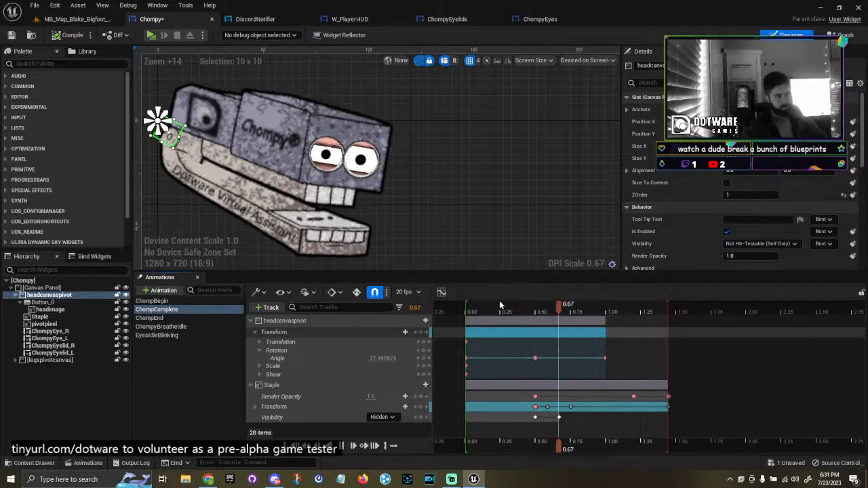
click(500, 306)
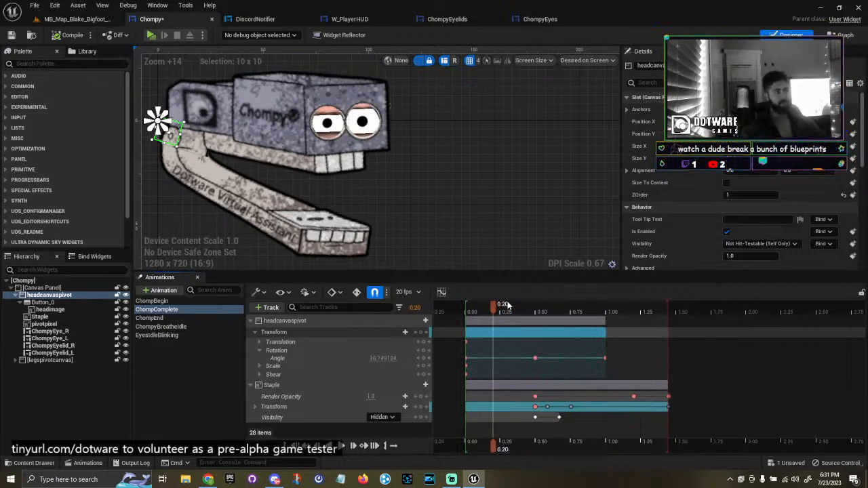
Check the ChompyEye_L, pivotpixel_1 and Staple widgets in turn, and collapse Button_0 in the widget hierarchy.
click(80, 302)
click(50, 337)
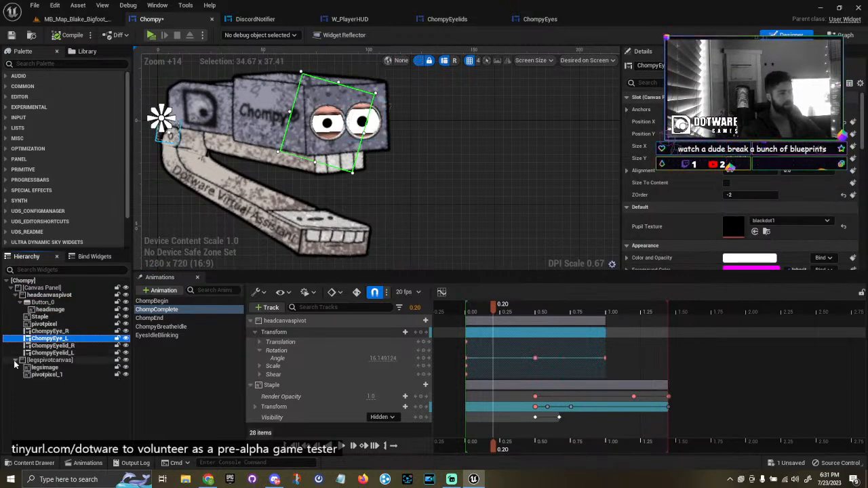
click(48, 375)
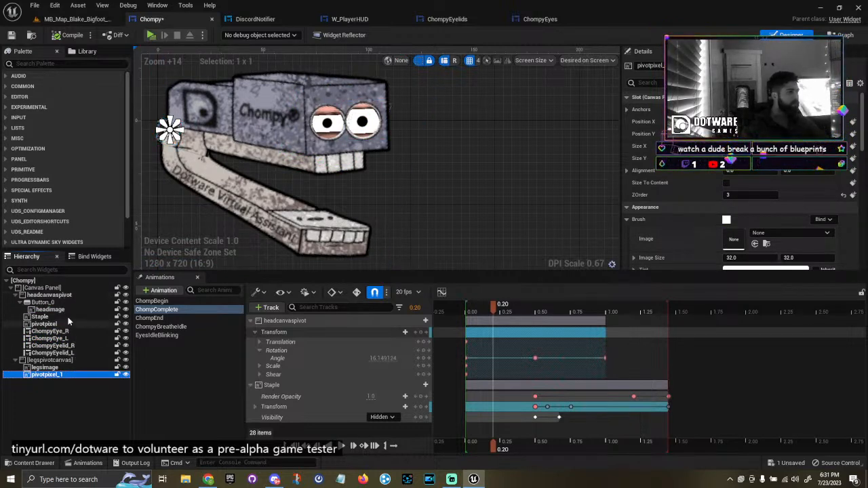
click(41, 317)
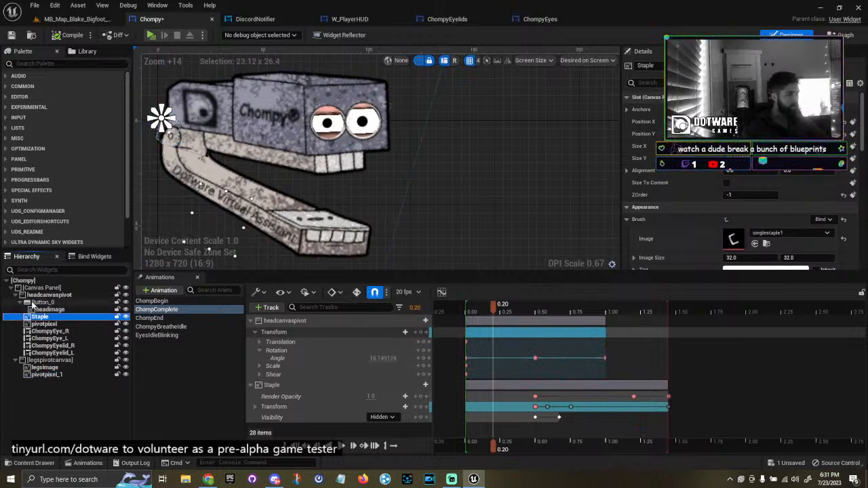
click(19, 303)
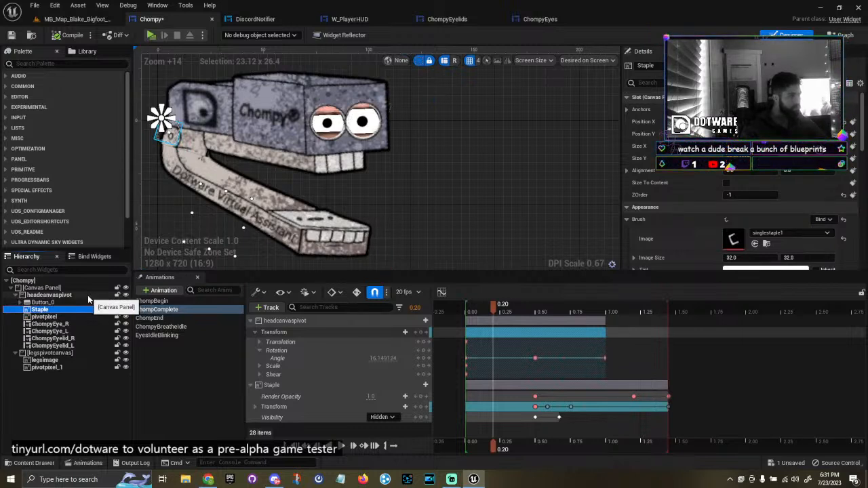
Duplicate the headcanvaspivot rotation Angle key from 1.00 s to 1.45 s in ChompComplete and play the animation.
drag(496, 309, 510, 293)
click(604, 344)
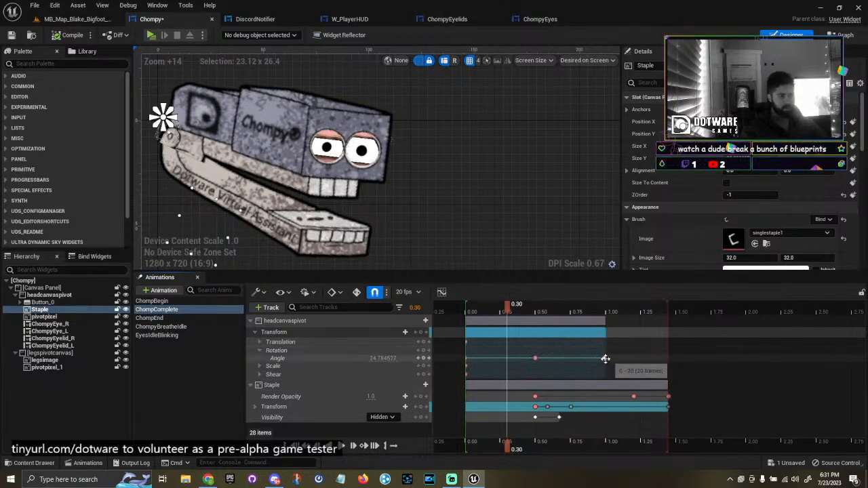
click(606, 358)
ctrl+scroll(597, 366, up, 5)
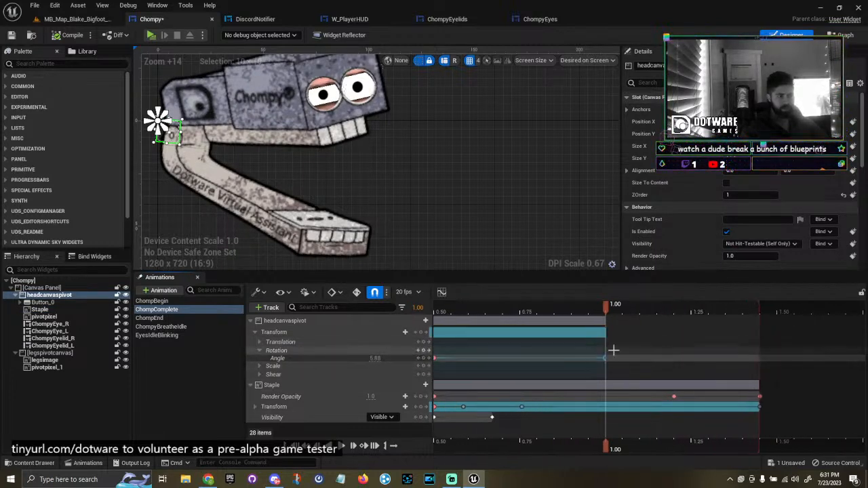
scroll(614, 354, down, 4)
scroll(617, 350, up, 4)
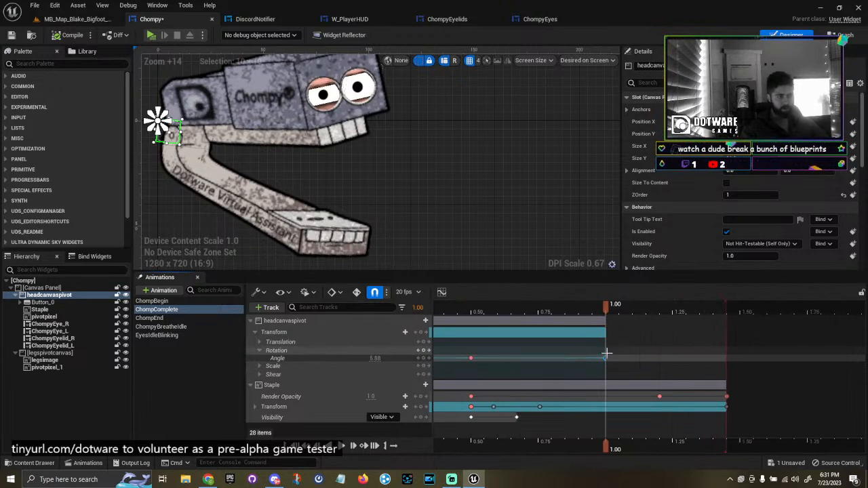
drag(604, 358, 726, 358)
scroll(582, 377, down, 2)
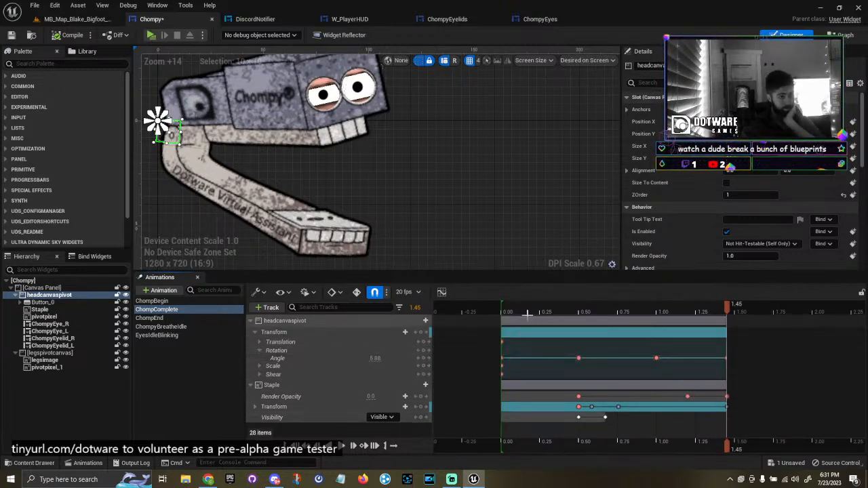
key(space)
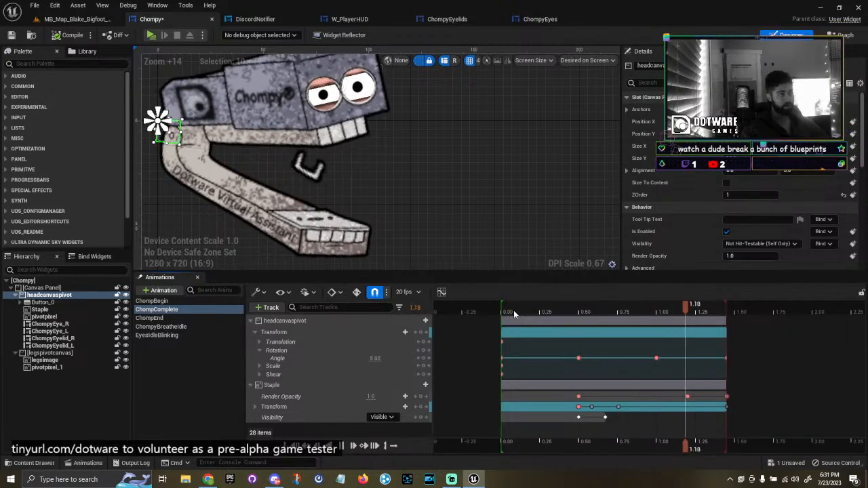
key(space)
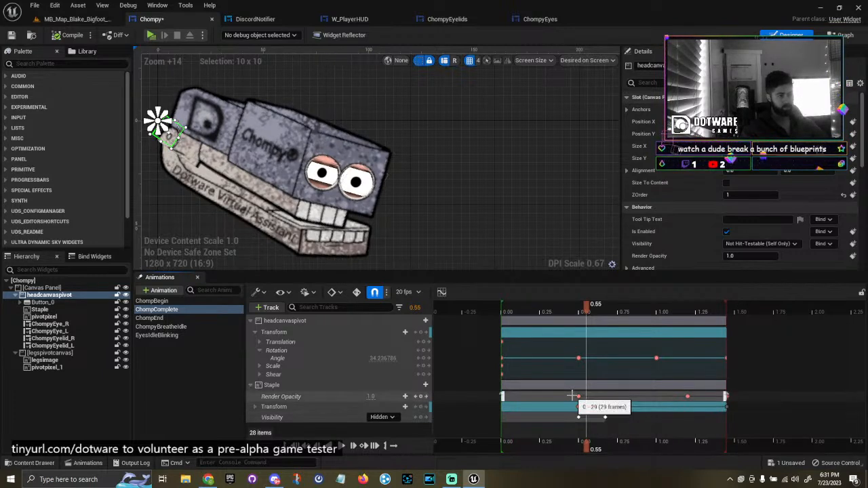
Try shifting the Staple's Transform keys slightly later in ChompComplete, and move them back to start at 0.50 s.
click(286, 383)
click(297, 407)
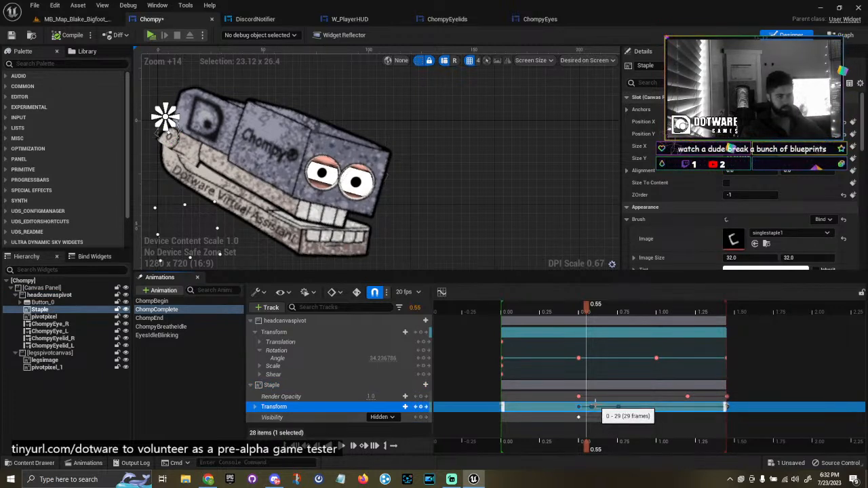
drag(591, 408, 602, 408)
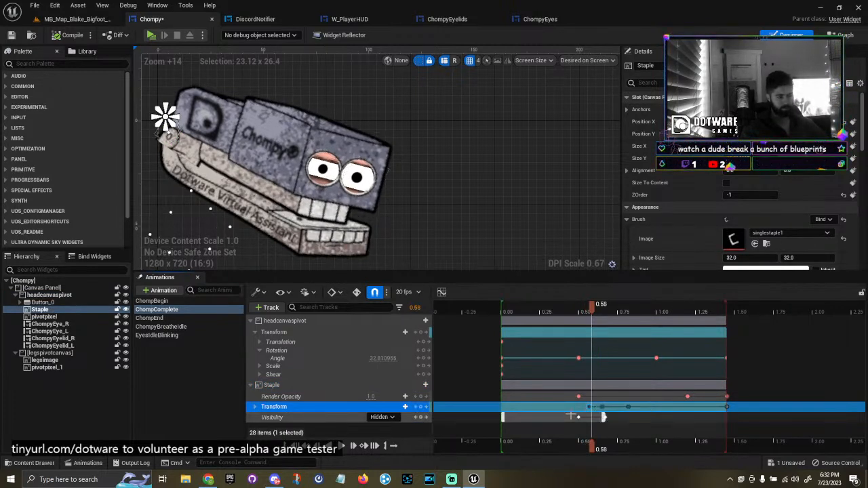
ctrl+scroll(597, 411, up, 4)
ctrl+scroll(601, 412, up, 2)
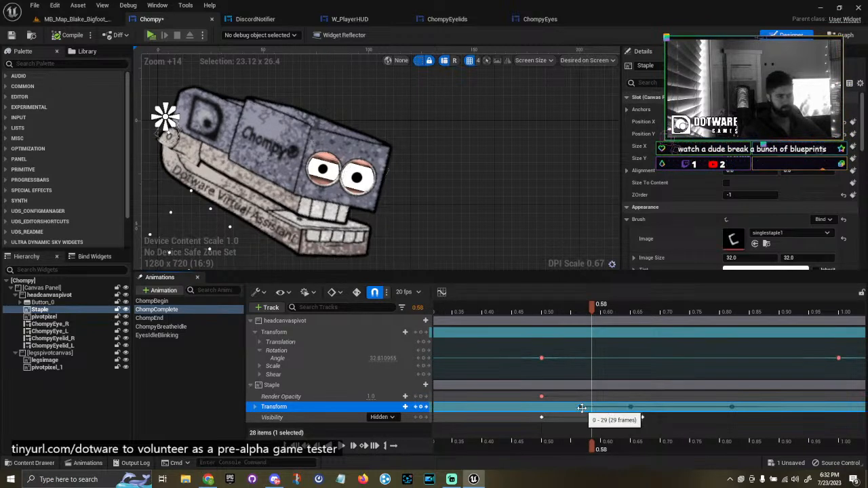
drag(572, 303, 529, 314)
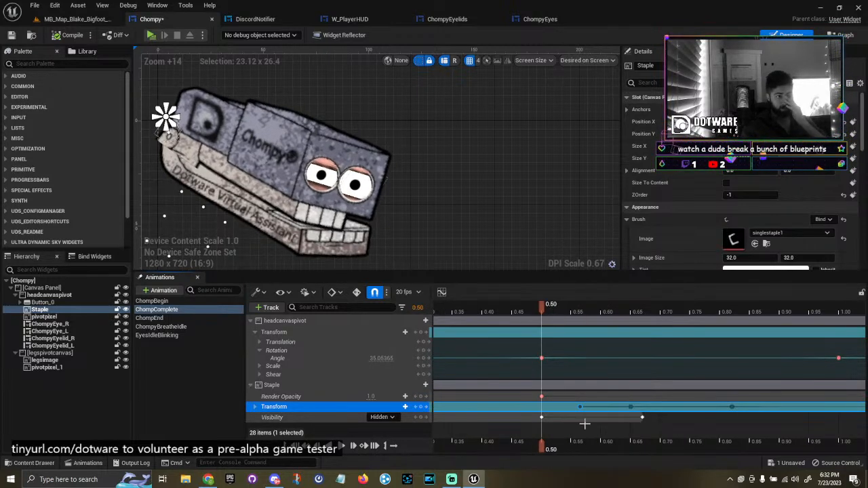
drag(580, 408, 541, 407)
drag(555, 318, 512, 312)
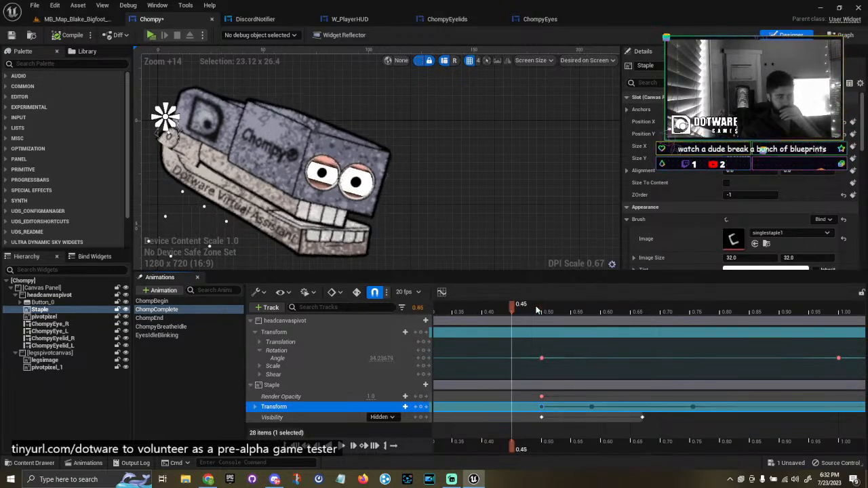
Set the Staple's Translation key at 0.50 s in ChompComplete to X about 53.07 and Y about -39.15.
click(542, 408)
click(255, 408)
scroll(255, 407, down, 2)
click(260, 384)
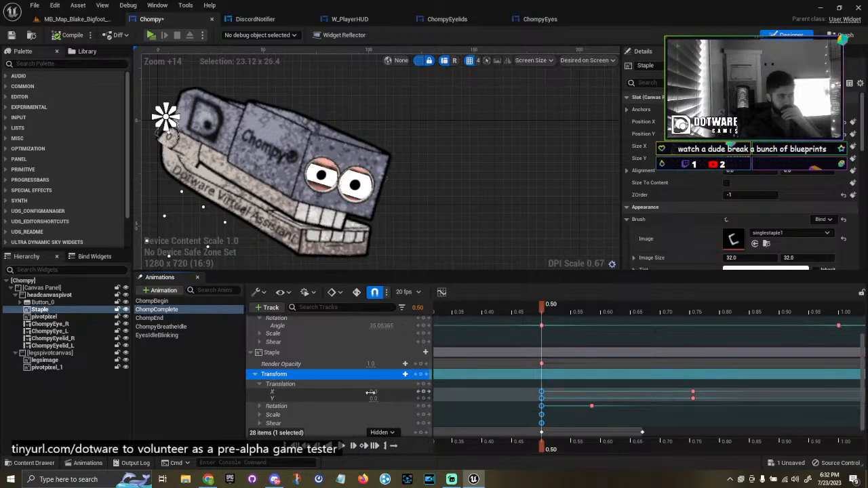
scroll(683, 206, down, 9)
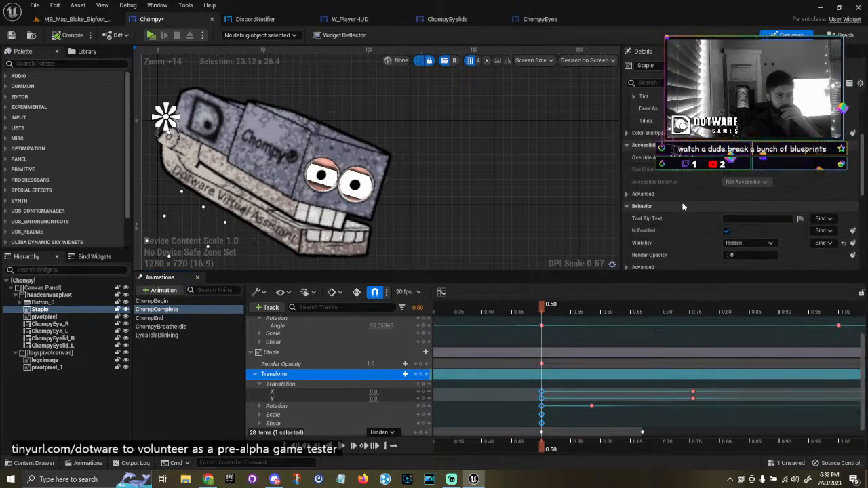
scroll(684, 208, up, 9)
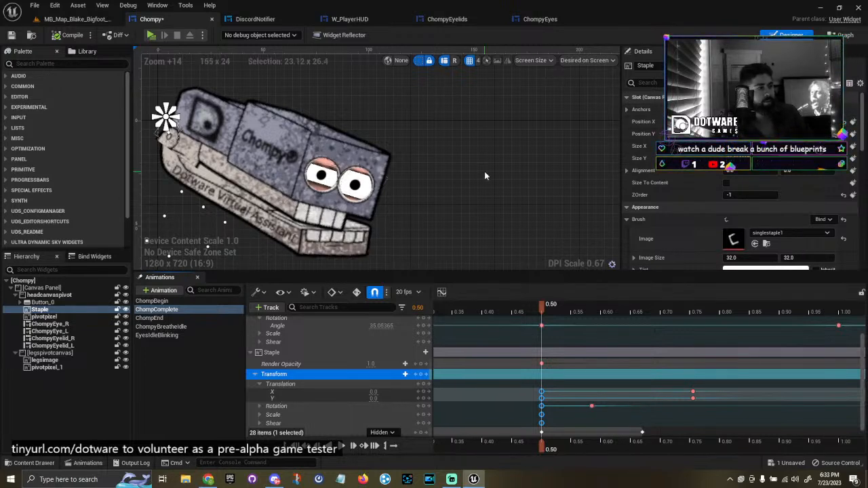
mouse_move(541, 307)
mouse_down()
mouse_move(481, 292)
mouse_move(544, 293)
mouse_up()
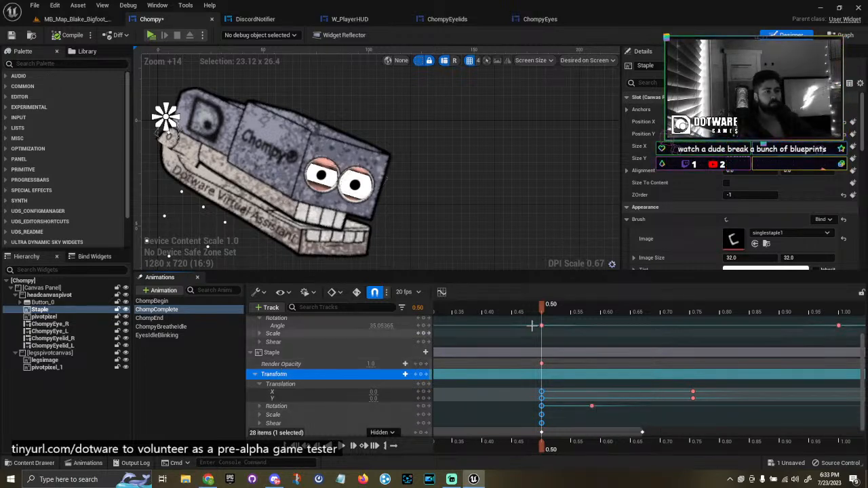
mouse_move(553, 317)
mouse_down()
mouse_move(458, 313)
mouse_move(541, 313)
mouse_up()
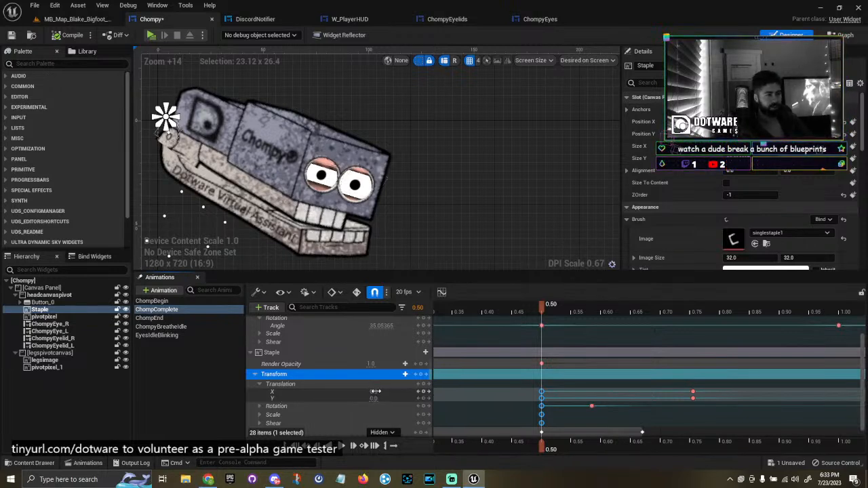
mouse_move(375, 391)
mouse_down()
mouse_move(401, 391)
mouse_move(366, 398)
mouse_move(387, 399)
mouse_move(380, 391)
mouse_up()
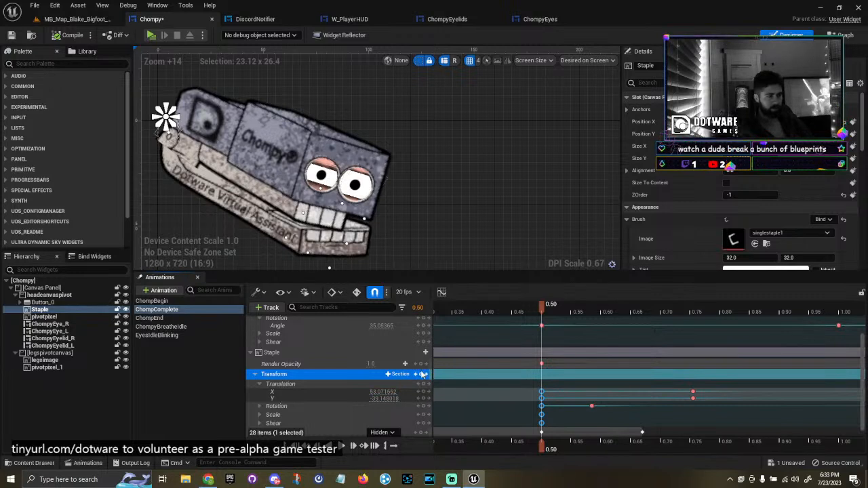
Delete the Staple's Translation X and Y keys at about 0.75 s and 1.45 s, keeping only those at 0.50 s.
click(572, 310)
drag(578, 310, 691, 307)
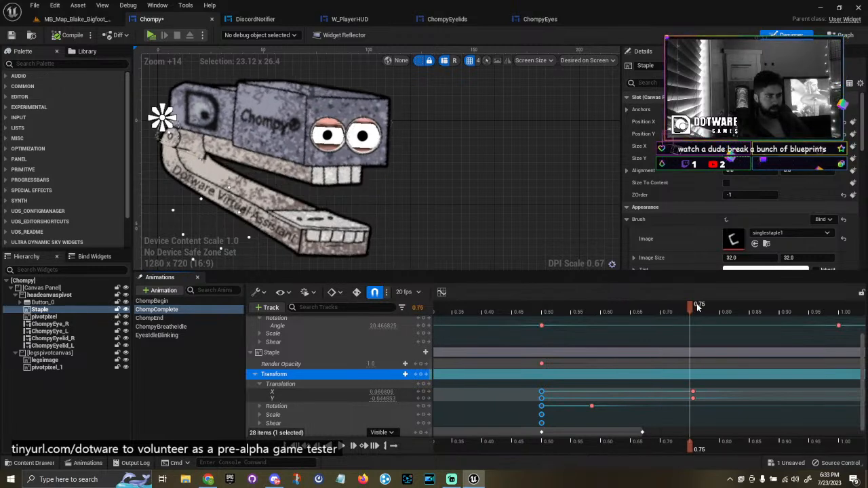
right_click(642, 401)
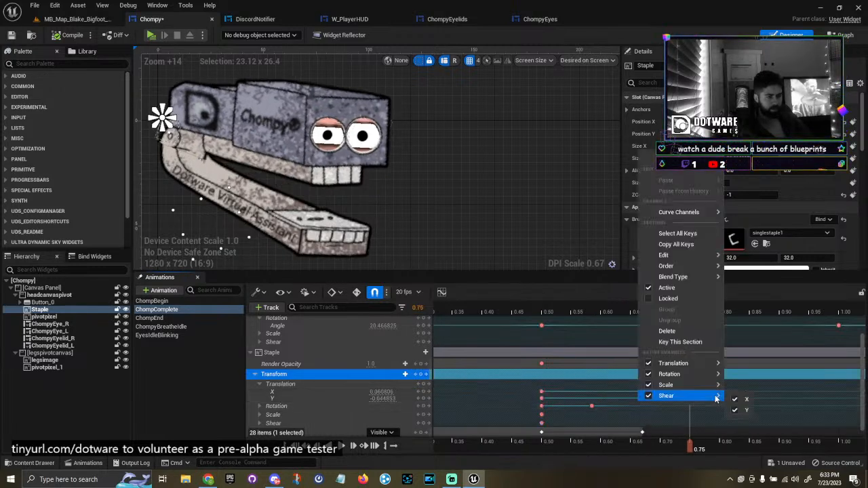
click(595, 395)
ctrl+scroll(564, 396, down, 4)
ctrl+scroll(564, 396, down, 1)
right_drag(628, 404, 509, 400)
middle_click(577, 389)
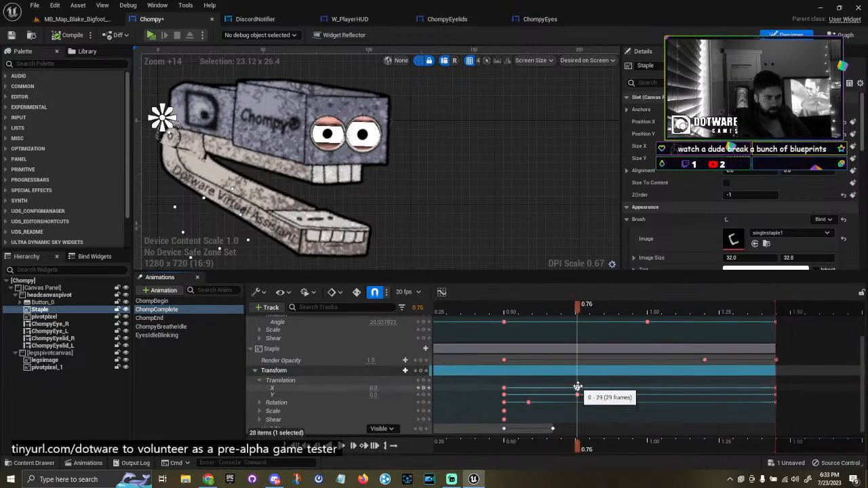
drag(577, 394, 777, 389)
middle_click(776, 392)
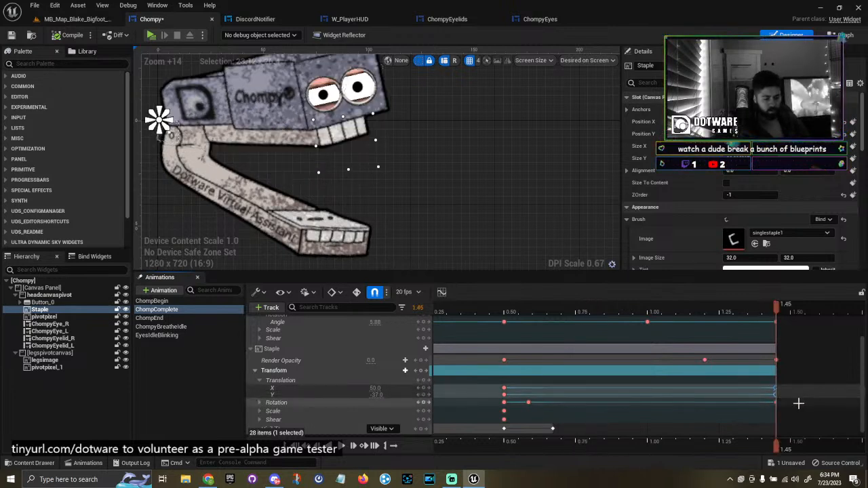
key(Delete)
Scrub ChompComplete up to about 0.65 s to check the Staple's position as the jaw opens.
ctrl+scroll(507, 417, up, 2)
right_drag(507, 417, 659, 415)
right_drag(568, 395, 578, 369)
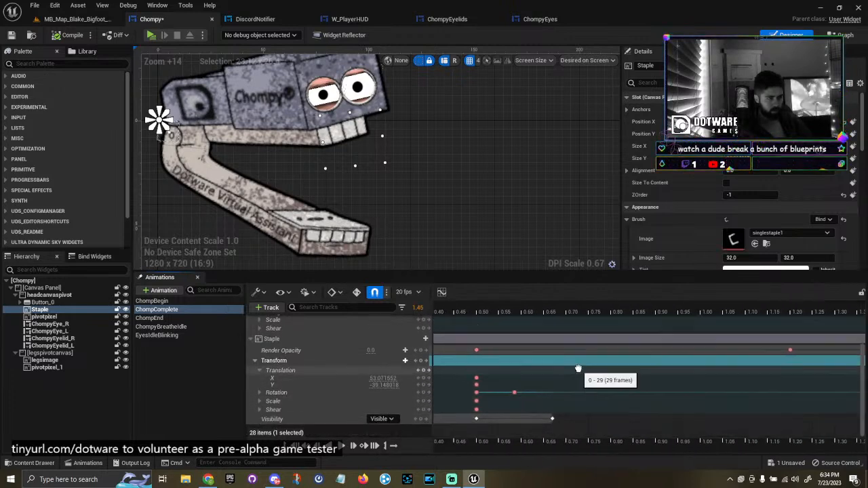
click(454, 310)
drag(461, 313, 550, 326)
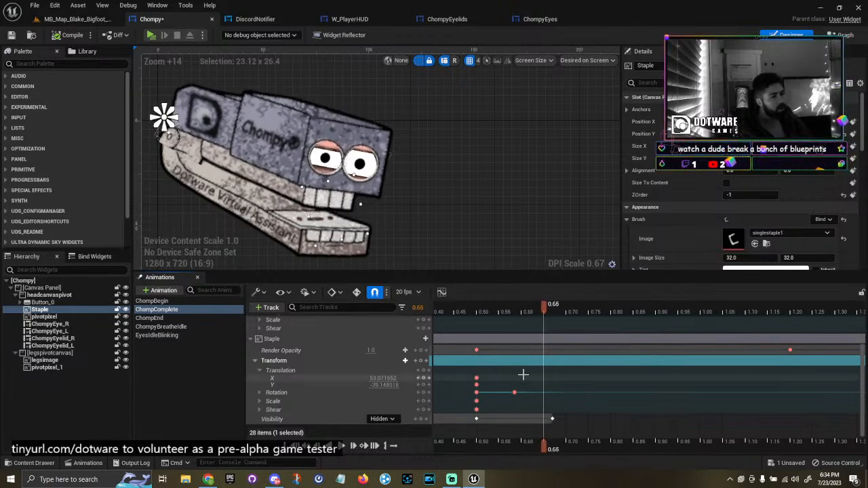
Inspect the Staple's Visibility keys at 0.50 s and 0.67 s, and delete its Visibility track from ChompComplete.
click(553, 419)
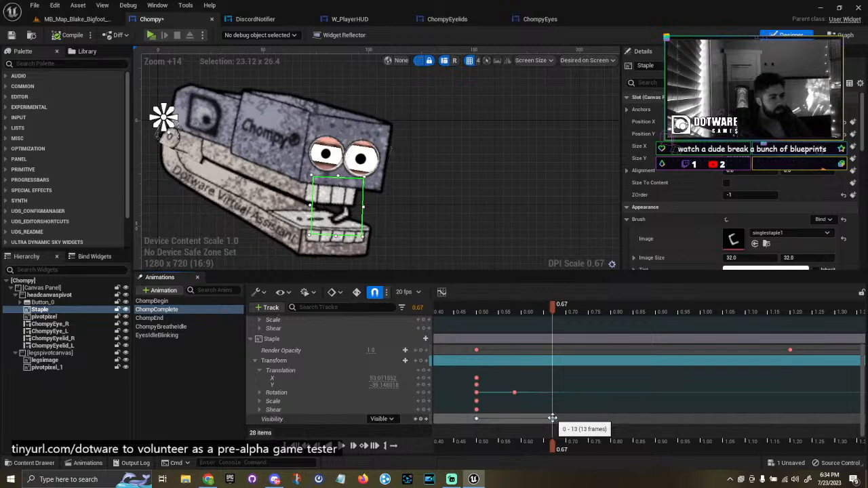
right_click(553, 418)
click(479, 419)
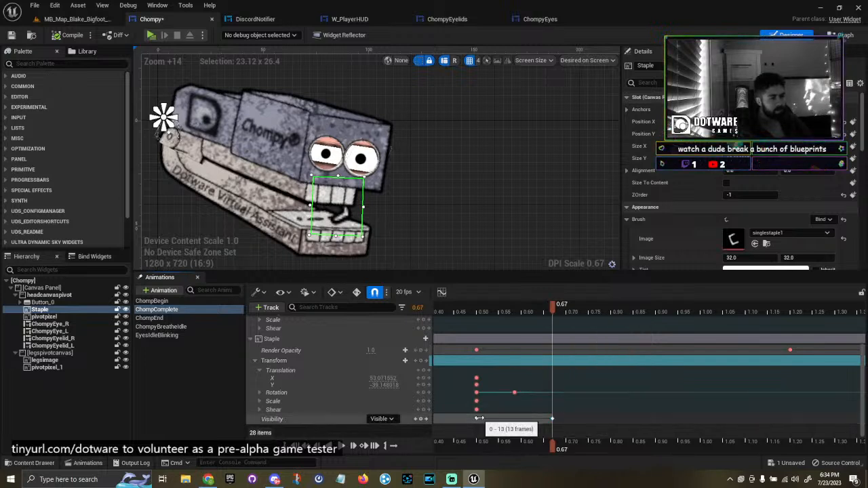
right_click(480, 418)
click(477, 419)
right_click(477, 419)
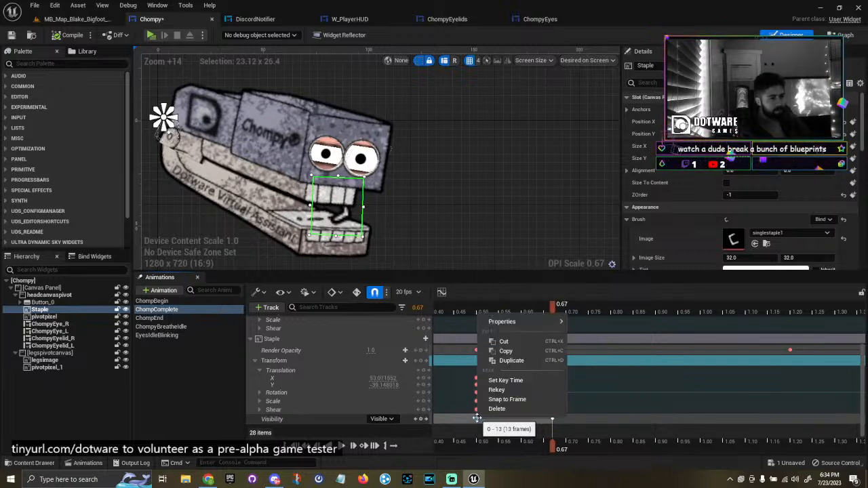
mouse_move(519, 322)
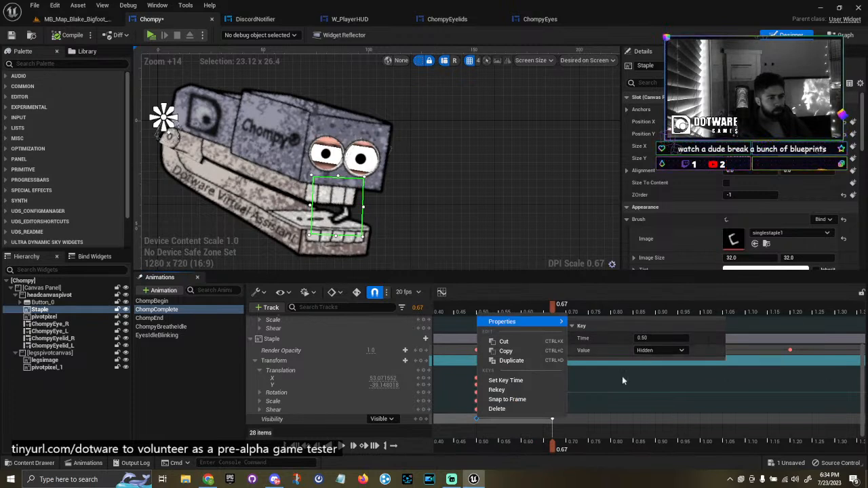
click(483, 432)
drag(553, 449, 521, 449)
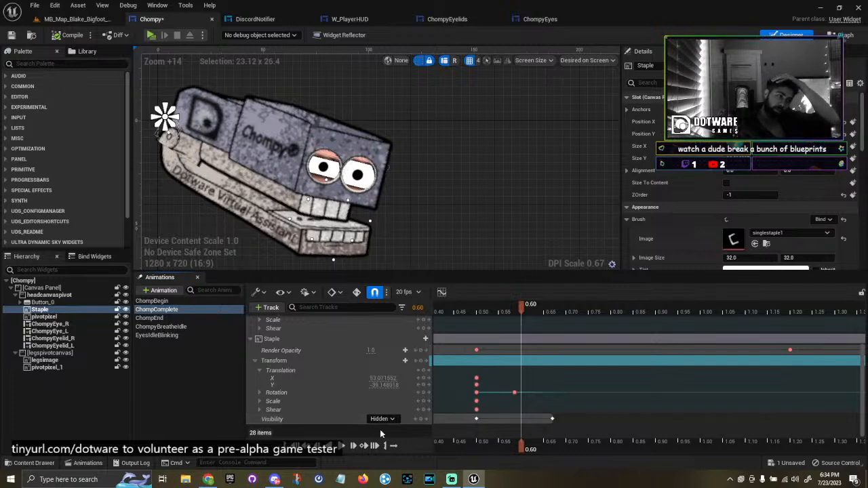
click(299, 419)
key(Delete)
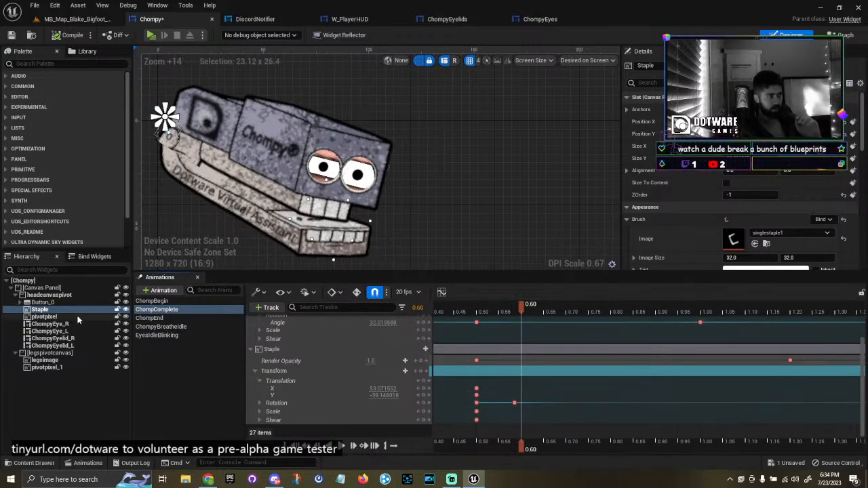
Filter the Staple's details by "vis" to find its Visibility property.
click(654, 84)
text(v)
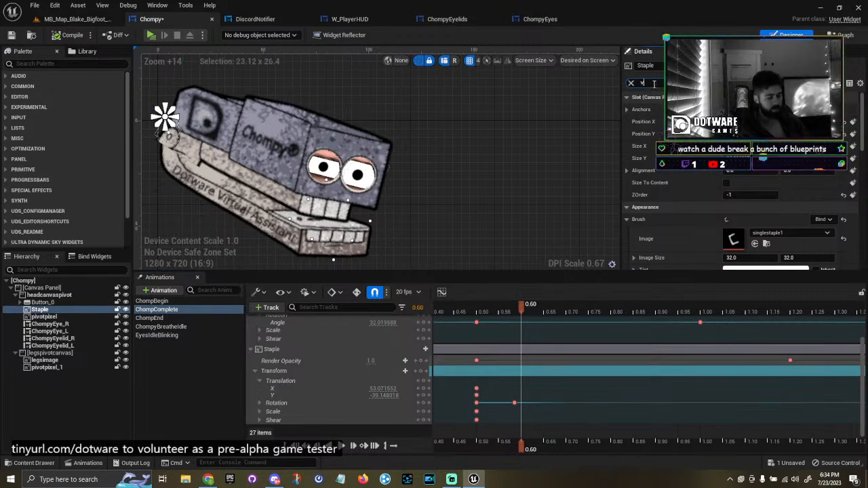
text(is)
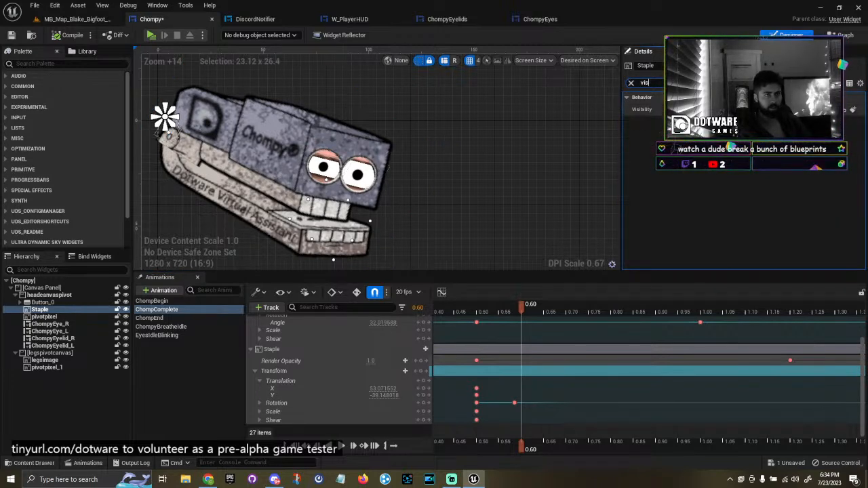
Examine the staple's position in the ChompComplete animation while stepping back from 0.60 to 0.30.
click(845, 111)
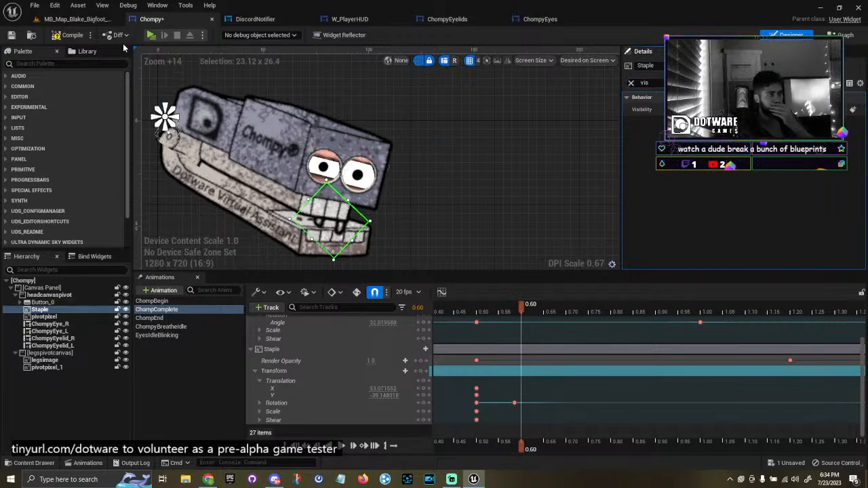
right_drag(529, 341, 627, 346)
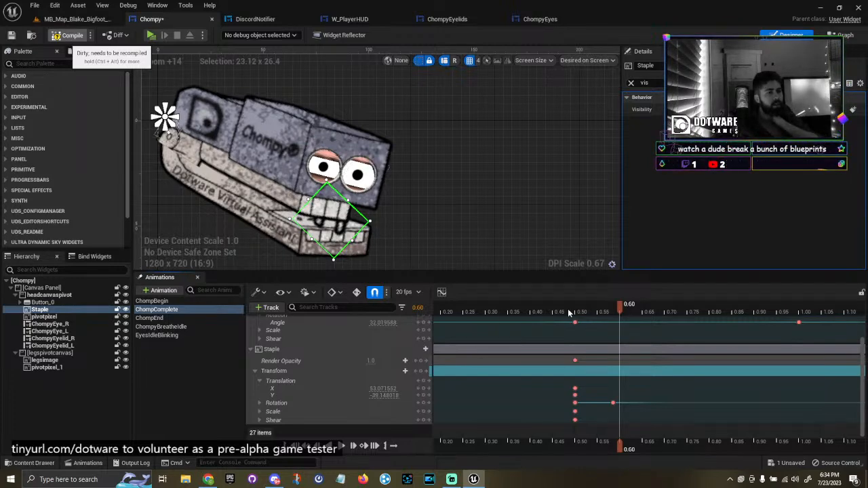
key(Left)
key(Left)
key(Left)
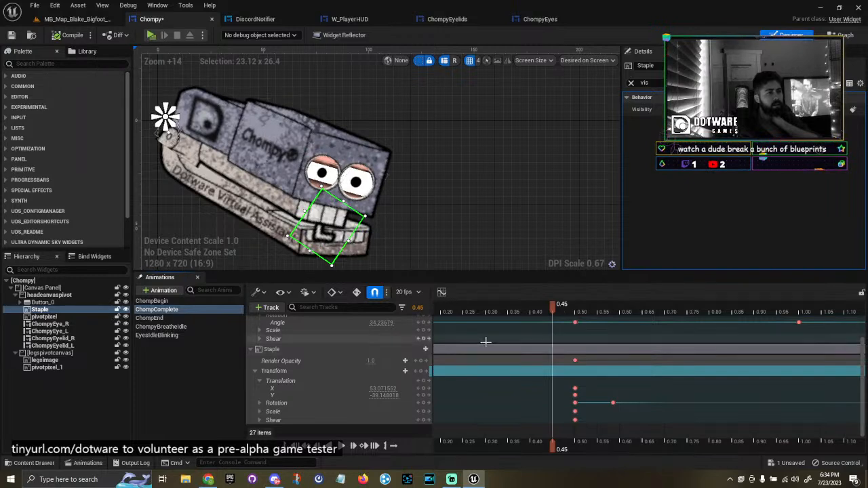
scroll(486, 342, up, 2)
drag(555, 304, 492, 309)
right_drag(577, 348, 619, 346)
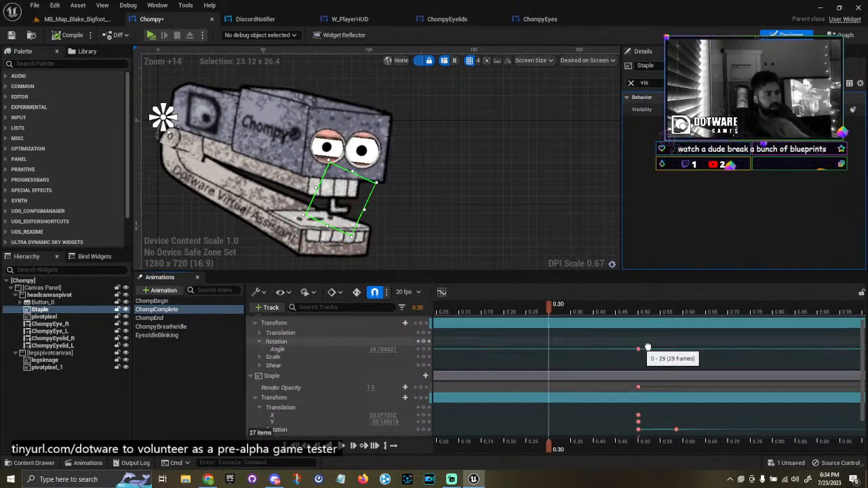
ctrl+scroll(513, 359, down, 3)
scroll(521, 341, up, 1)
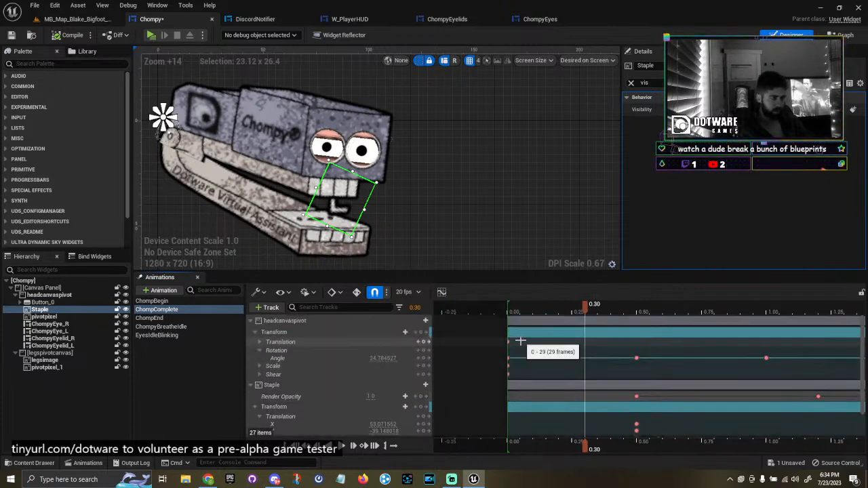
At time 0.00, key the Staple's rotation angle at about 91.21.
click(506, 307)
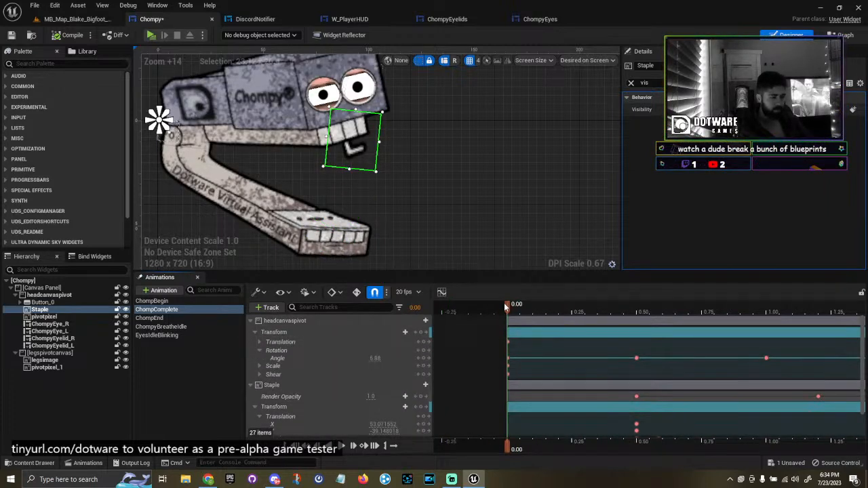
scroll(372, 373, down, 2)
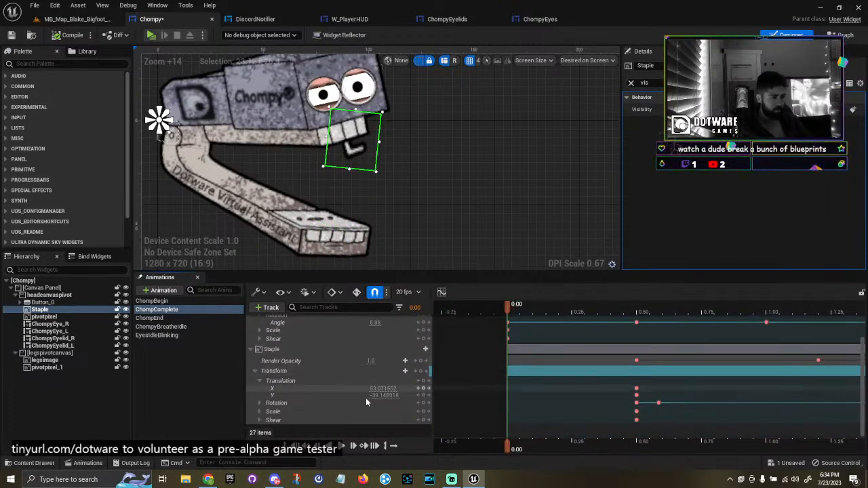
click(259, 403)
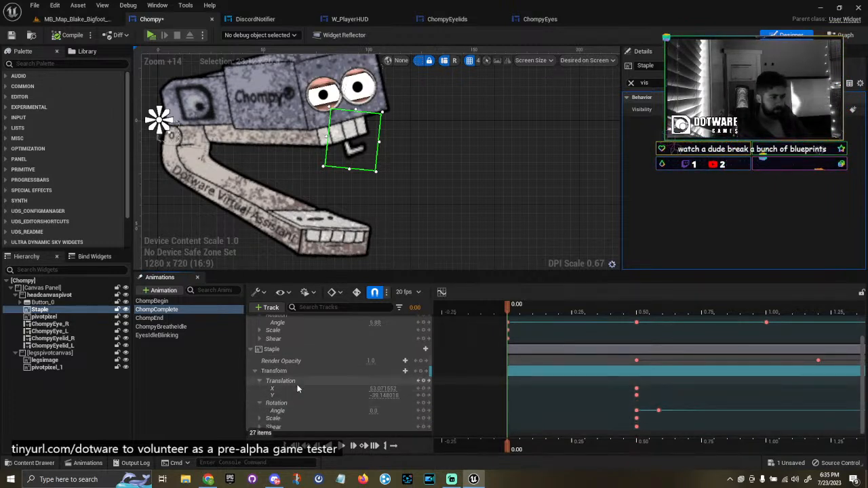
drag(381, 410, 414, 410)
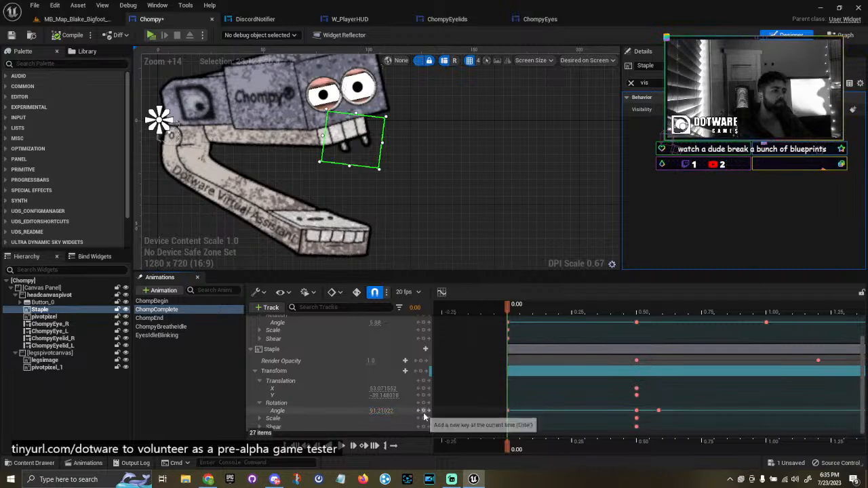
Remove the Staple's rotation key at 0.50 and preview the ChompComplete animation from the start.
key(space)
key(space)
drag(664, 313, 636, 313)
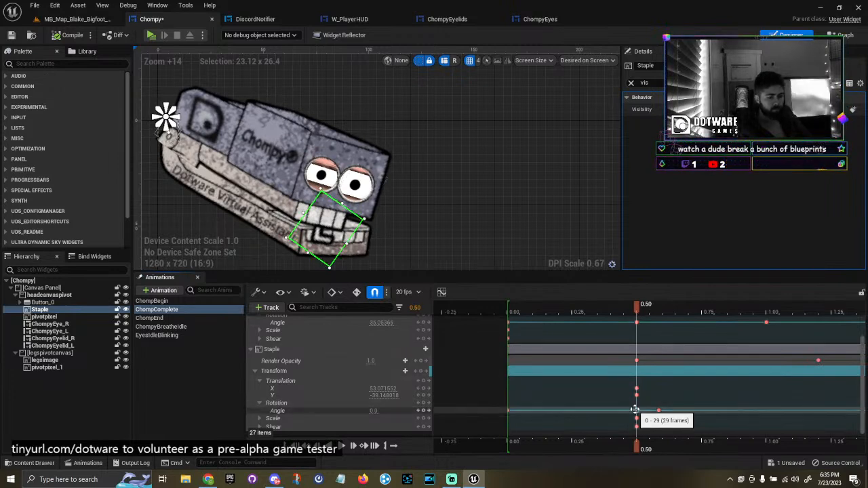
drag(634, 410, 513, 412)
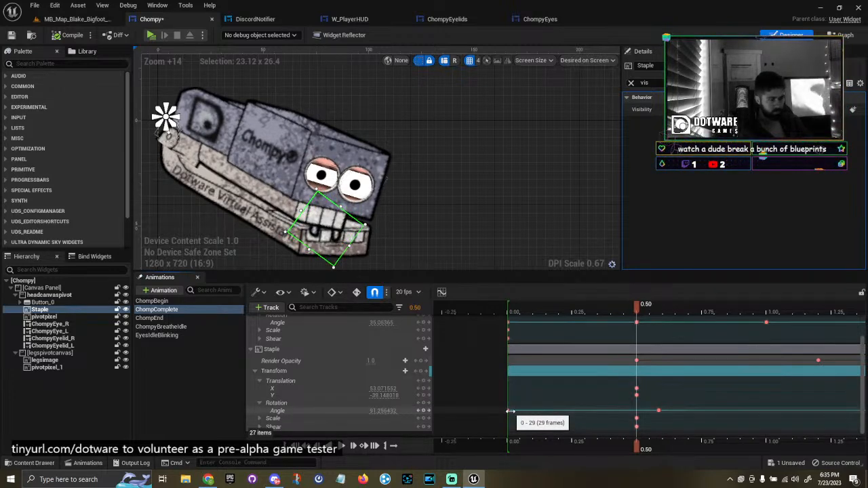
click(569, 312)
key(space)
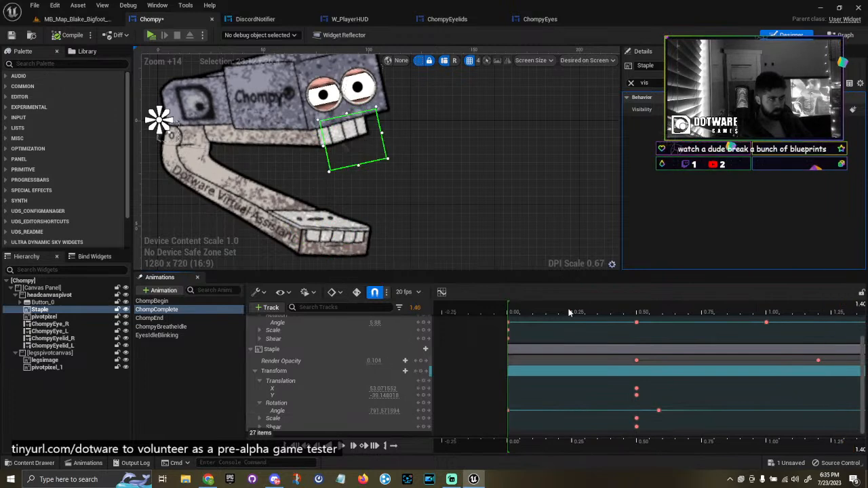
key(space)
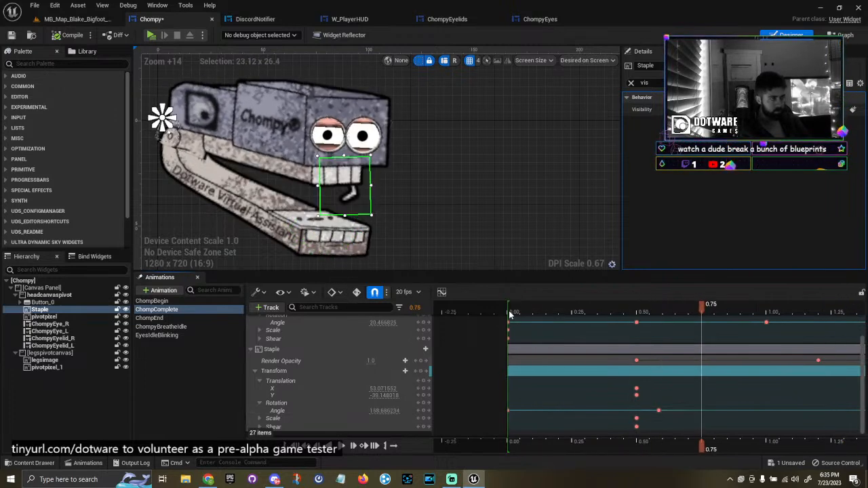
click(508, 313)
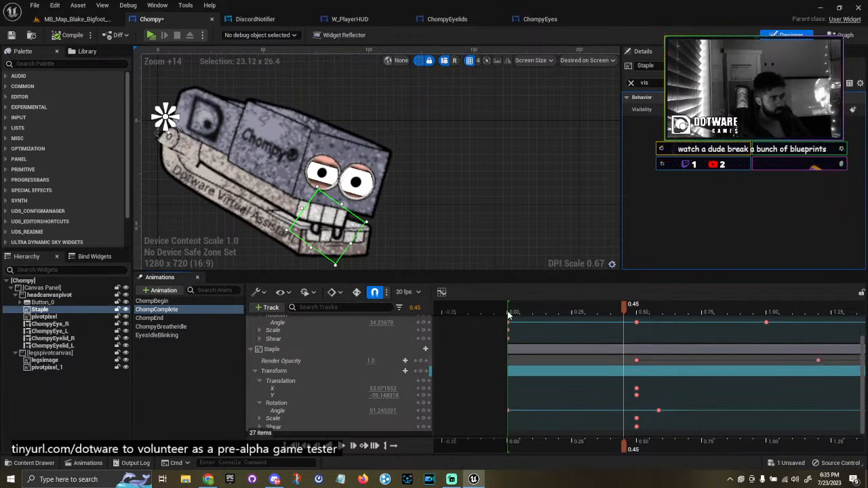
Add X and Y translation keys to the Staple at 0.45 and move them to 0.40.
right_drag(630, 423, 555, 394)
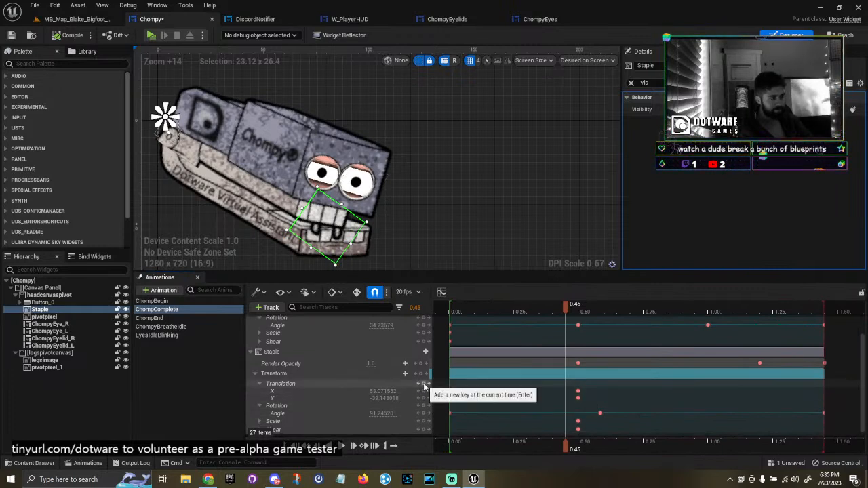
ctrl+scroll(573, 395, up, 5)
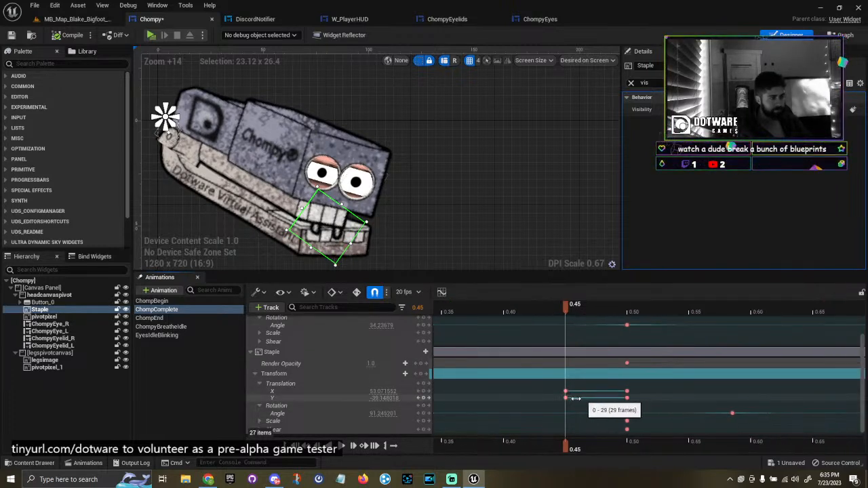
right_click(566, 399)
click(543, 398)
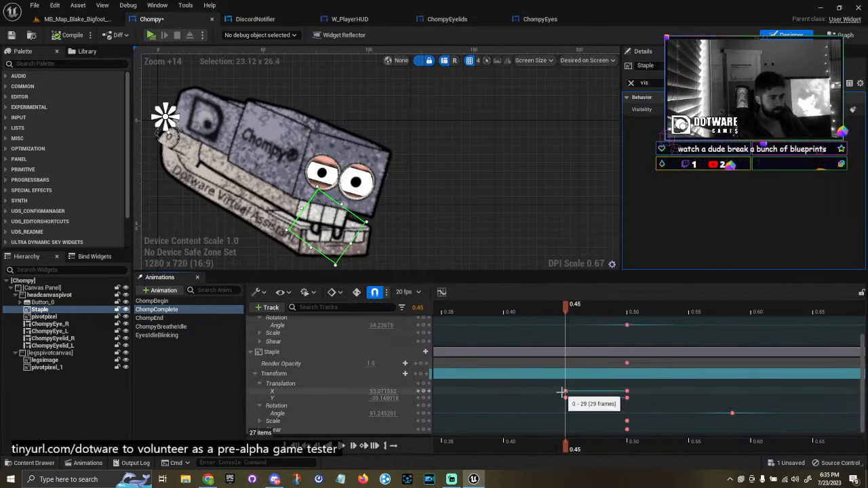
drag(533, 386, 508, 398)
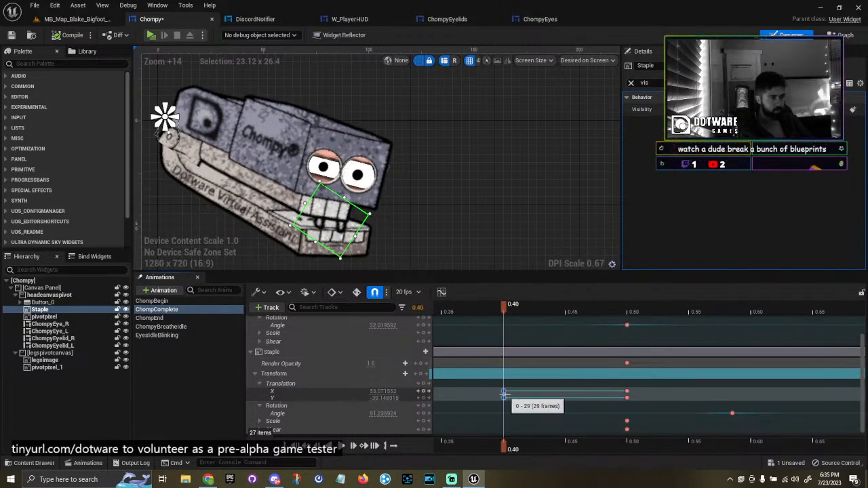
At 0.45, key the Staple's translation at about X 47.49 and Y -46.39, and play the animation.
drag(501, 310, 553, 313)
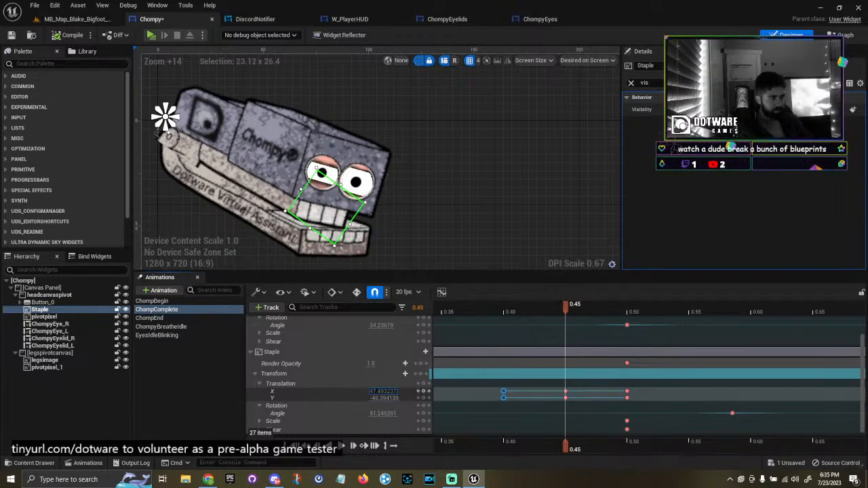
drag(566, 312, 451, 314)
key(space)
click(458, 317)
click(463, 312)
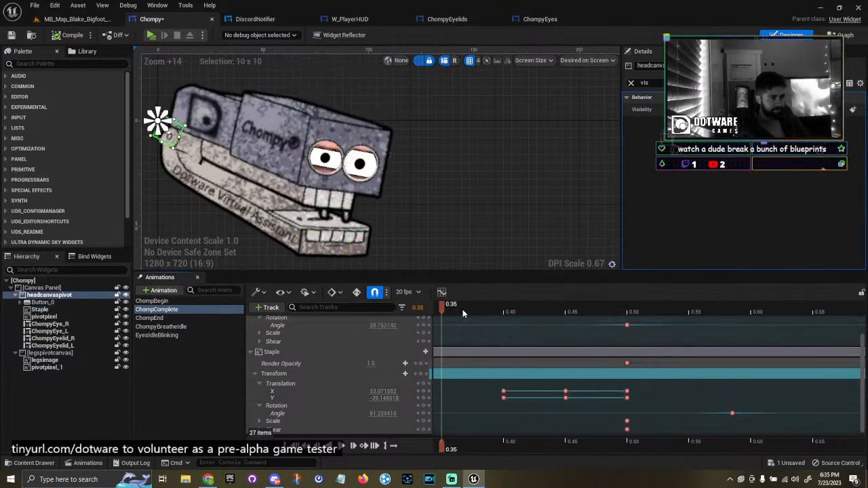
Preview the animation from the start and delete the Staple's X and Y translation keys at 0.50.
scroll(492, 377, down, 1)
ctrl+scroll(492, 380, down, 7)
right_drag(490, 389, 638, 394)
click(468, 309)
key(space)
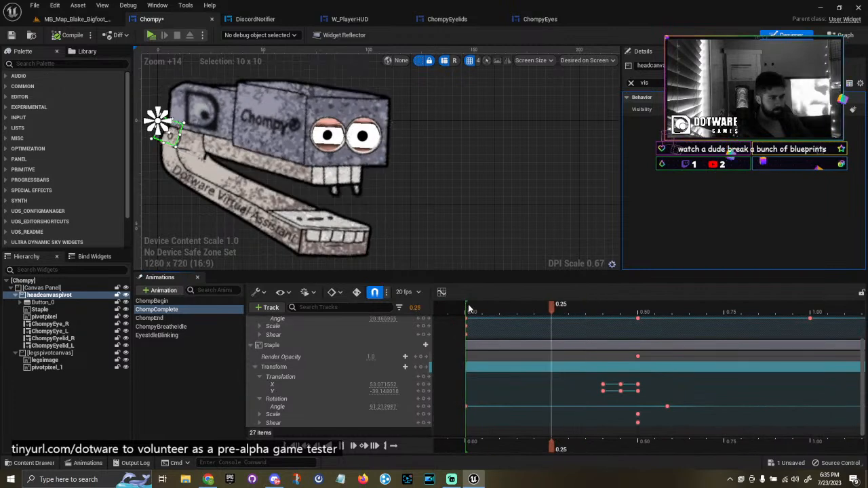
key(space)
ctrl+scroll(613, 375, up, 5)
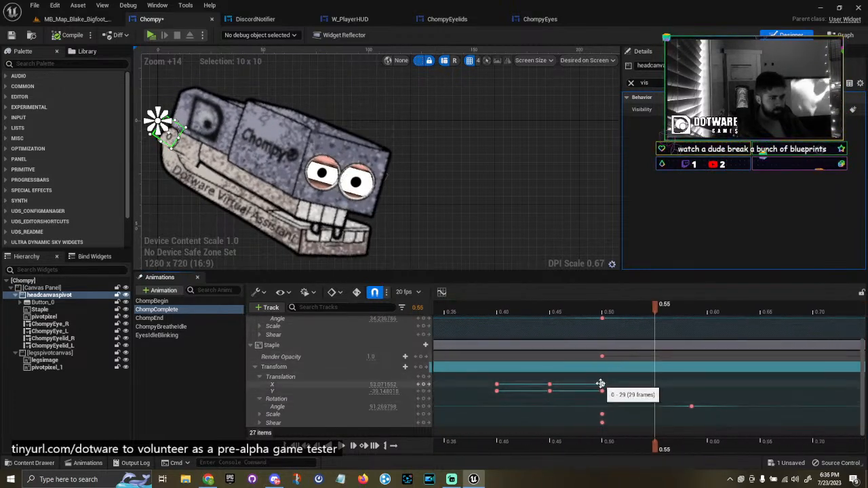
click(602, 384)
ctrl+click(601, 391)
key(Delete)
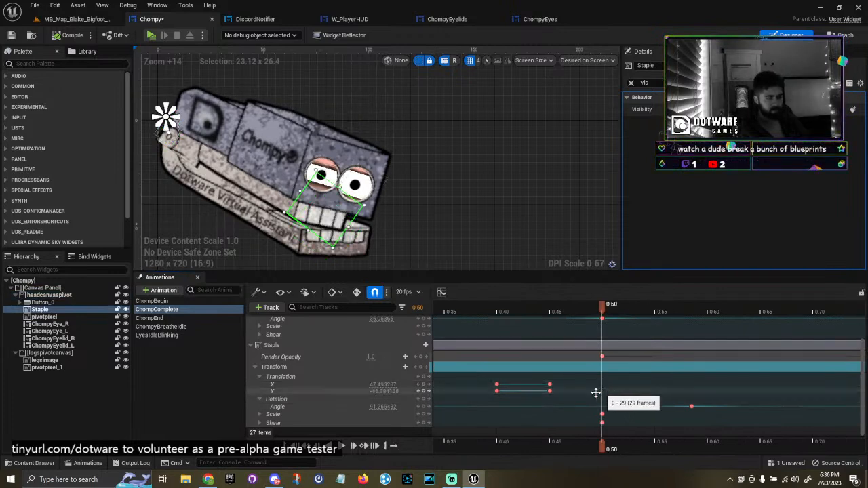
Replay the ChompComplete animation repeatedly to check how the staple moves around the bite.
key(space)
click(466, 306)
key(space)
key(space)
click(466, 306)
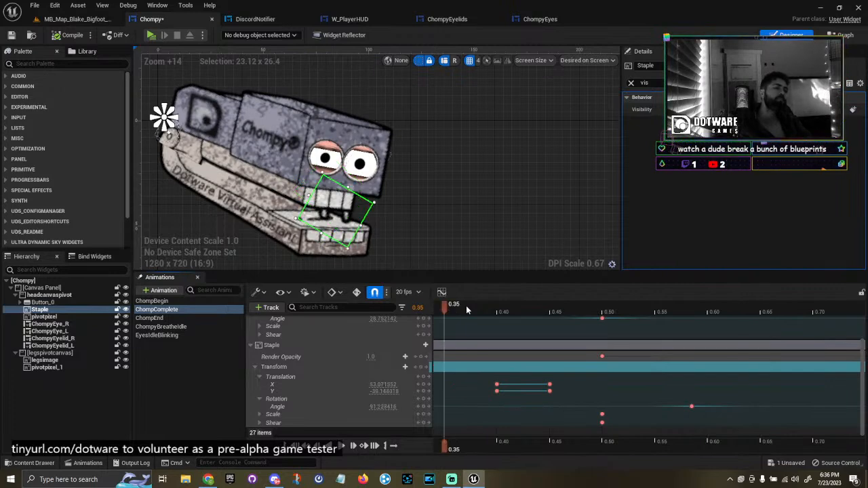
key(space)
click(466, 306)
key(space)
click(466, 306)
Move the Staple's X and Y translation keys from 0.45 to 0.50 and replay the animation.
drag(547, 382, 601, 384)
click(464, 309)
key(space)
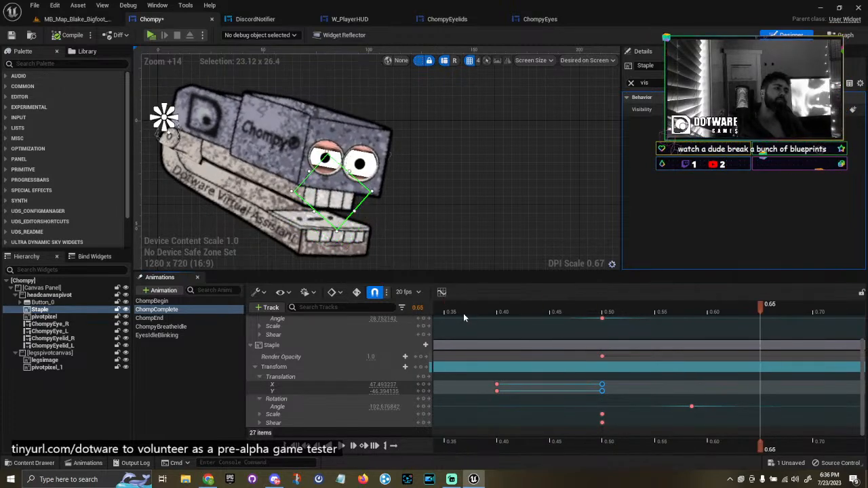
right_drag(601, 368, 536, 341)
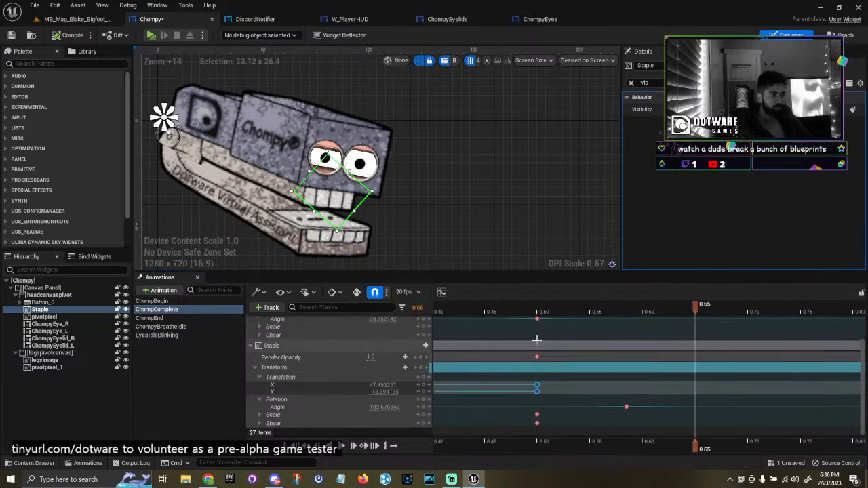
right_drag(613, 374, 503, 375)
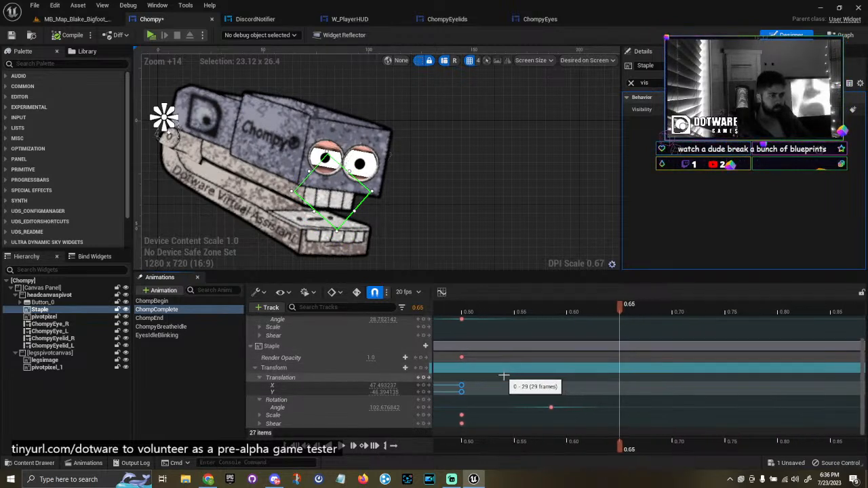
scroll(557, 375, down, 2)
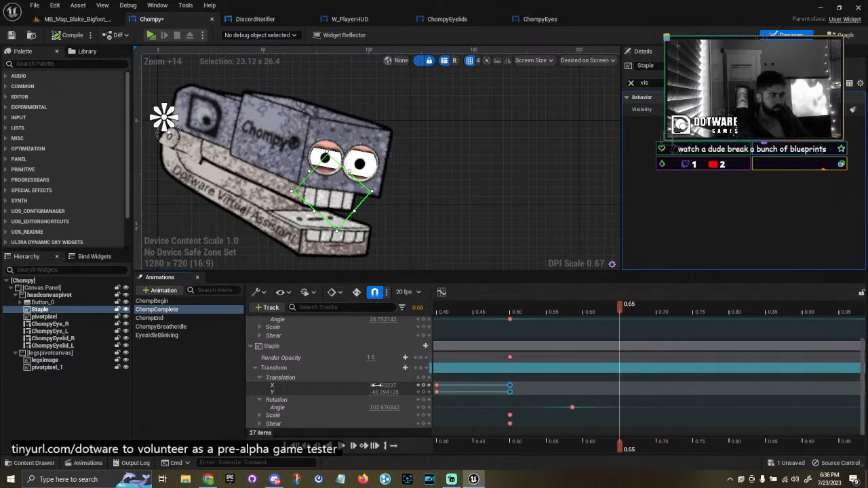
key(Return)
click(489, 378)
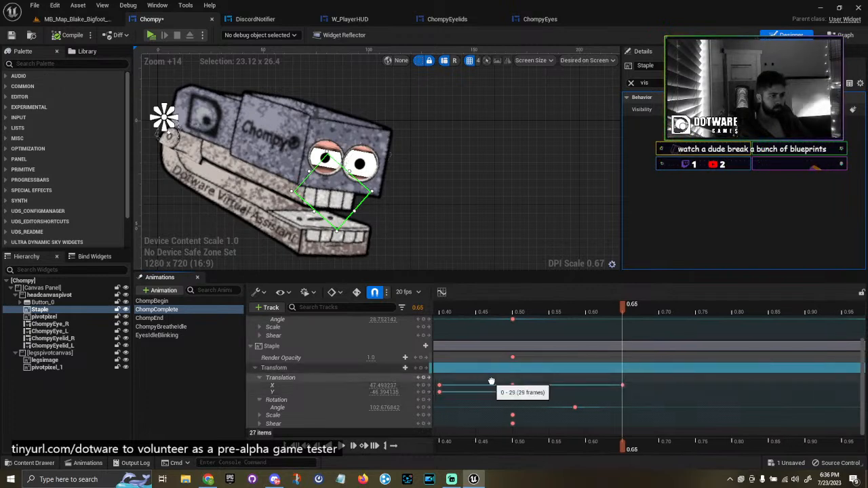
right_drag(489, 379, 492, 374)
key(space)
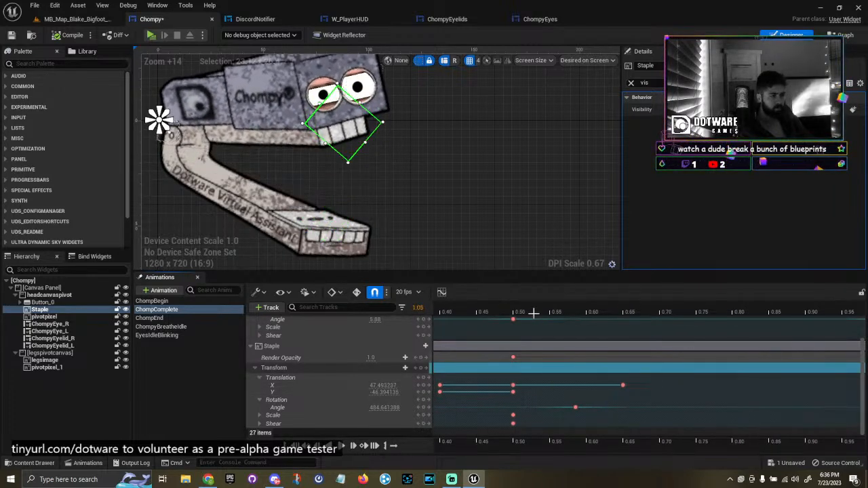
click(622, 385)
key(Delete)
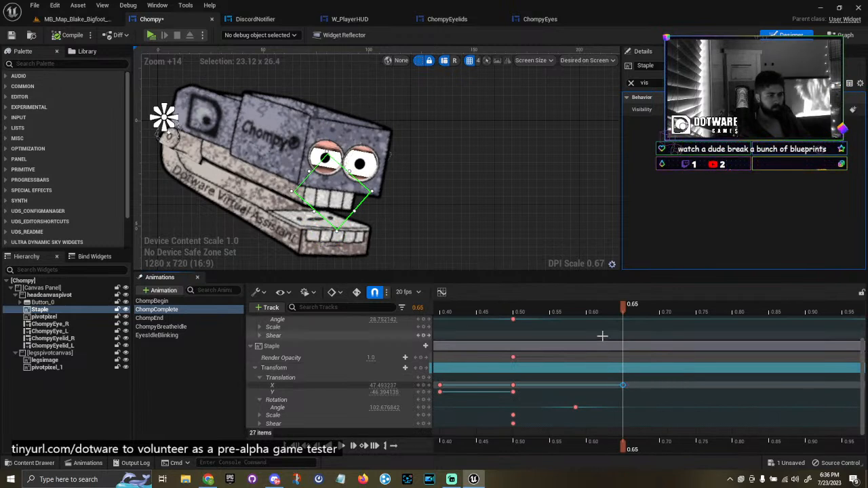
At 0.65, key the Staple's translation at about X 82.68 and Y -113.10, and scrub back to 0.45.
click(440, 384)
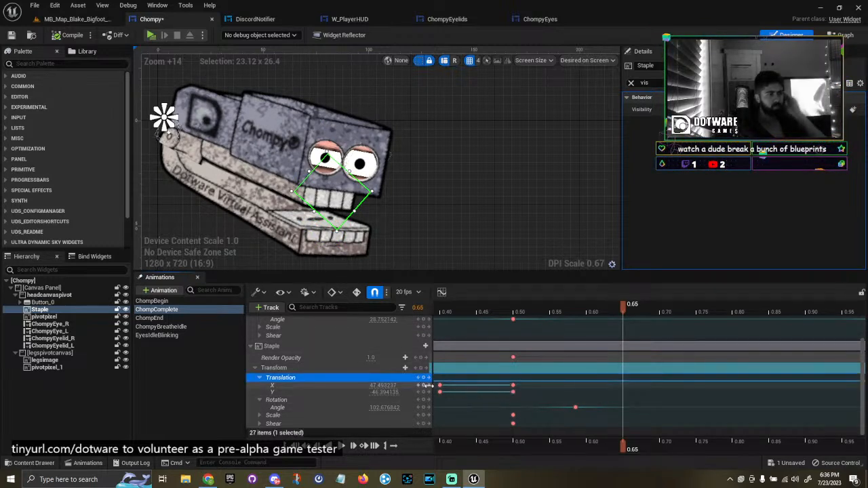
drag(385, 385, 336, 392)
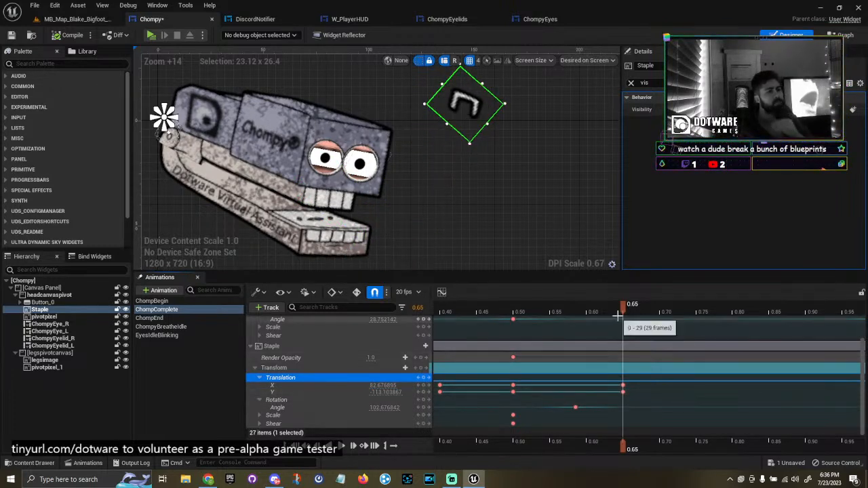
drag(603, 311, 485, 311)
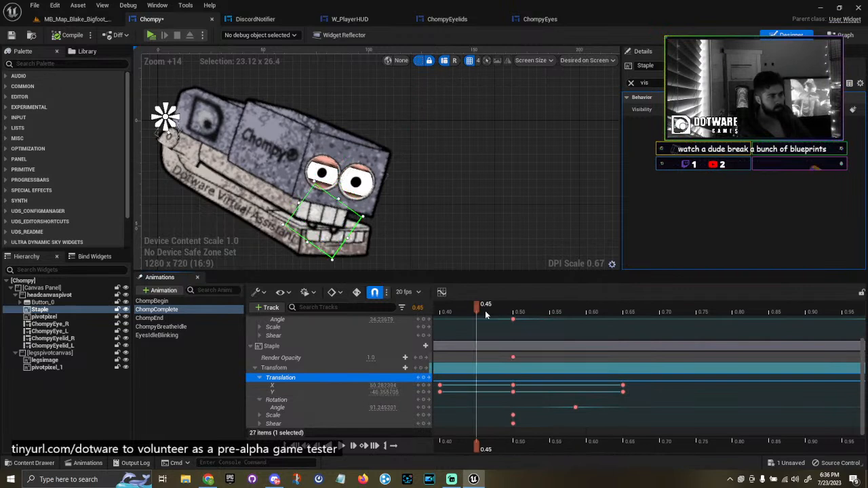
Clear the property filter for the Staple, check its ZOrder and replay the animation from 0.45.
click(631, 83)
click(736, 195)
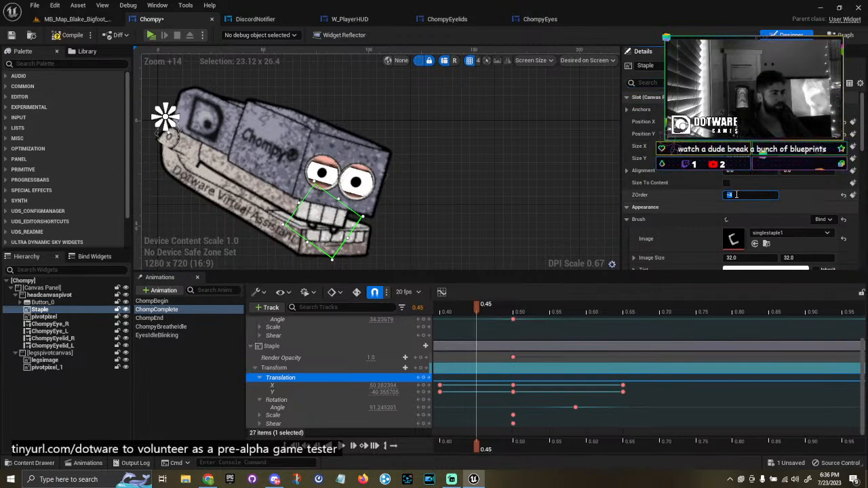
click(477, 310)
key(space)
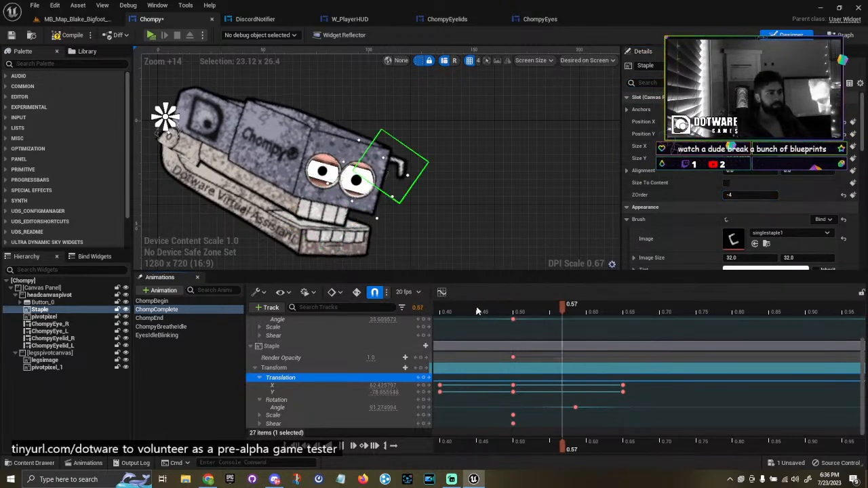
key(space)
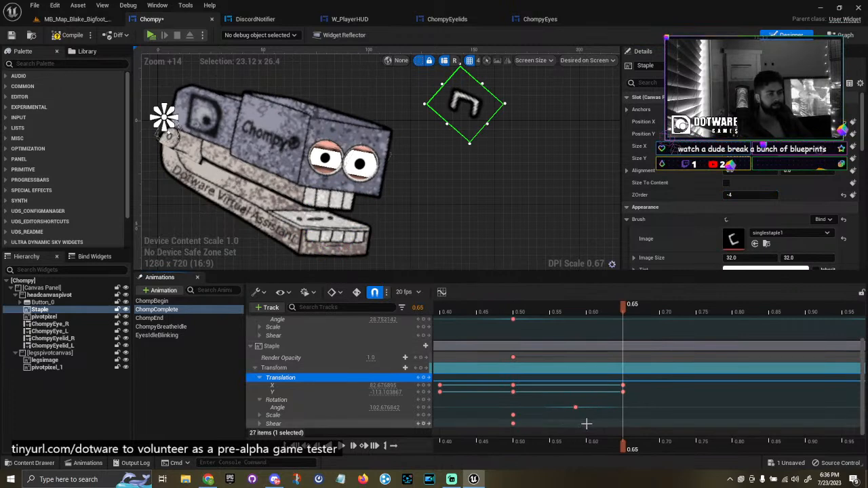
Move the Staple's X and Y translation keys from 0.65 to 1.25 and replay the animation.
ctrl+scroll(614, 394, down, 6)
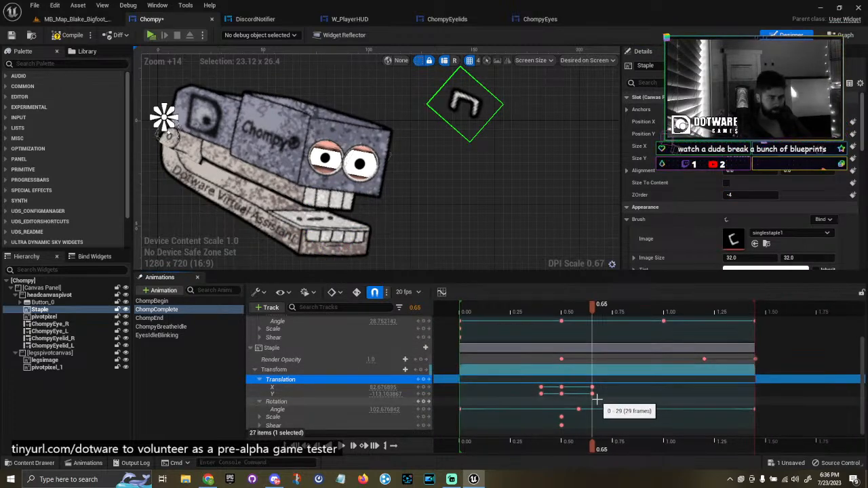
drag(592, 389, 715, 381)
click(522, 313)
key(space)
key(space)
right_drag(447, 174, 359, 184)
scroll(441, 228, down, 3)
click(527, 313)
key(space)
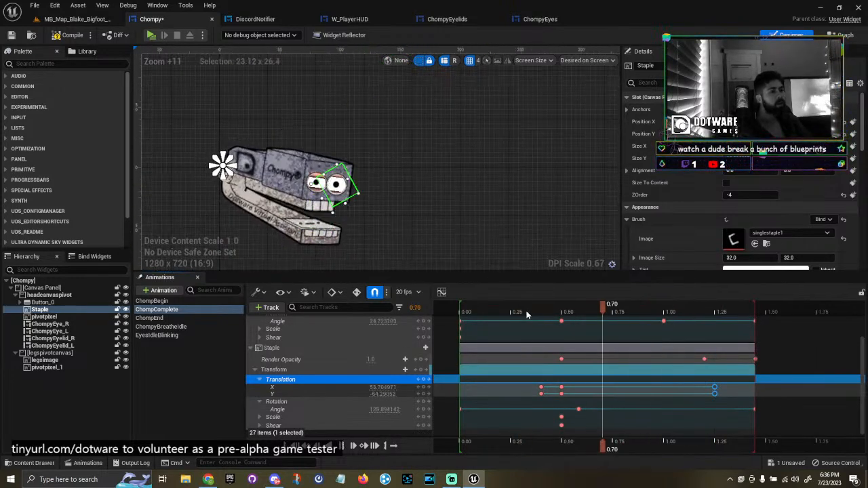
key(space)
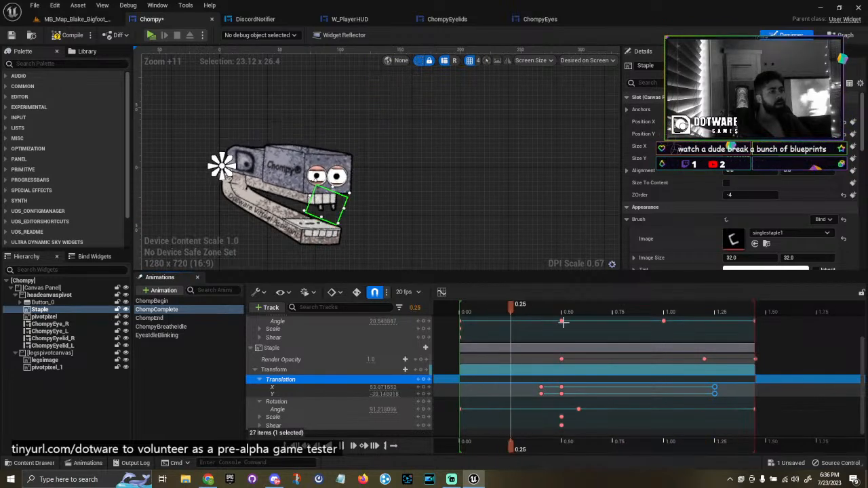
key(space)
Move the Staple's 1.25 translation keys to 1.10, then key about X 151.44 and Y -76.58 at 1.35 and replay.
right_drag(698, 427, 571, 396)
ctrl+scroll(627, 401, up, 4)
drag(655, 386, 586, 387)
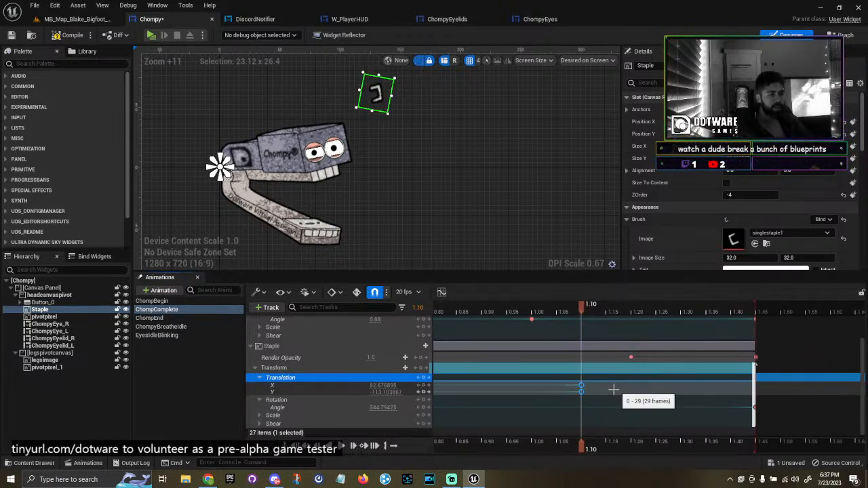
right_drag(616, 390, 594, 388)
drag(562, 306, 647, 310)
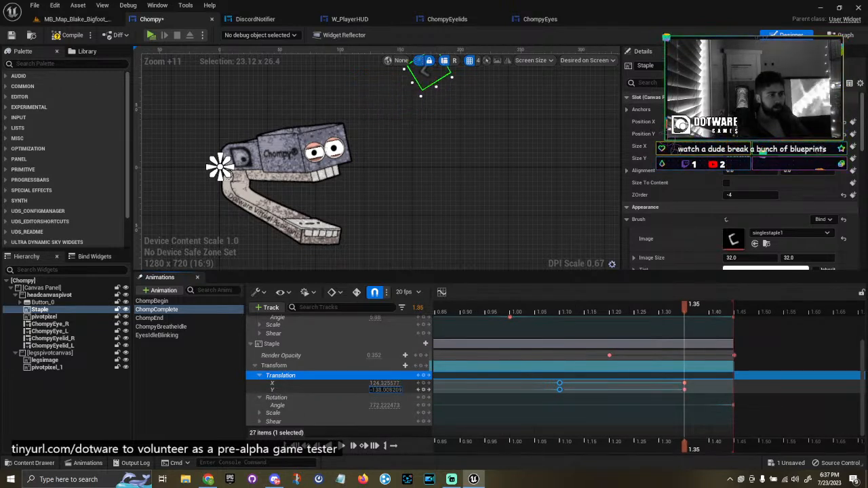
mouse_move(381, 390)
mouse_down()
mouse_move(373, 390)
mouse_move(388, 383)
mouse_move(380, 390)
mouse_up()
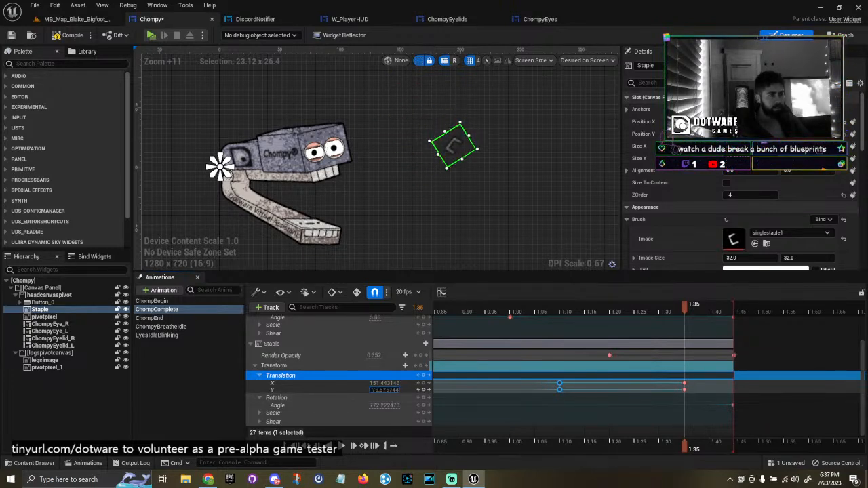
click(540, 311)
key(space)
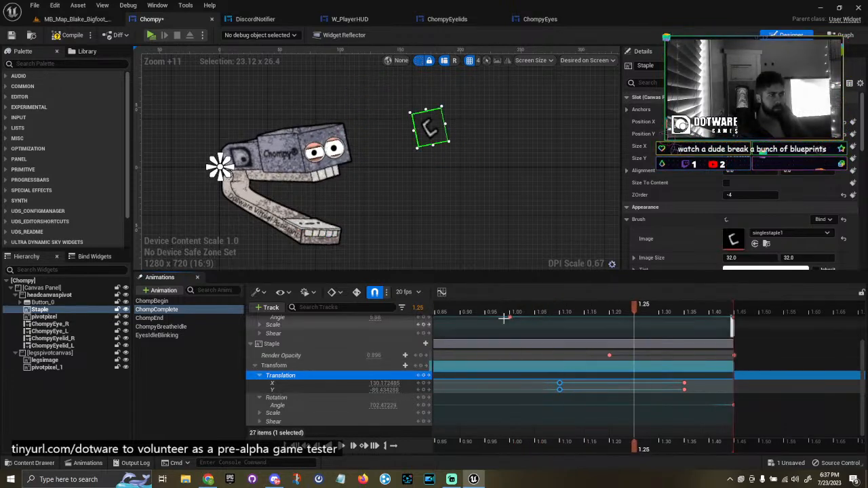
Try the Staple's X and Y translation keys at 0.95 instead of 1.10 and replay the animation.
ctrl+scroll(501, 376, down, 5)
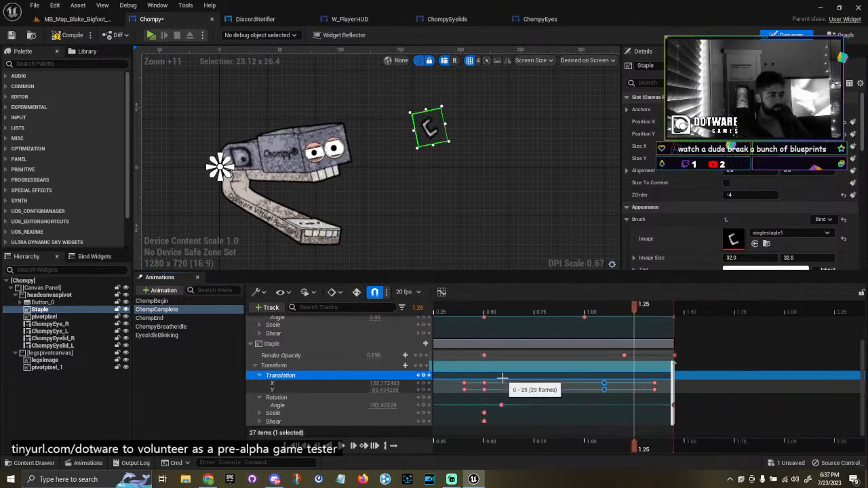
right_drag(504, 378, 594, 376)
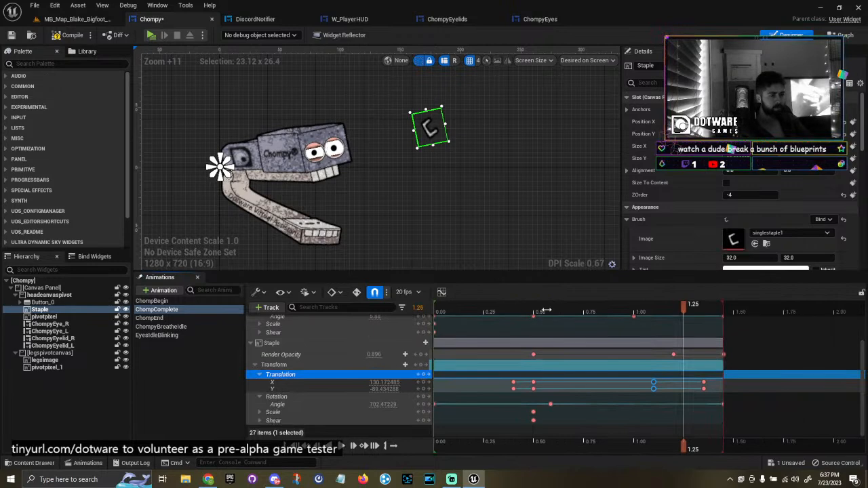
drag(651, 393, 622, 387)
click(498, 313)
key(space)
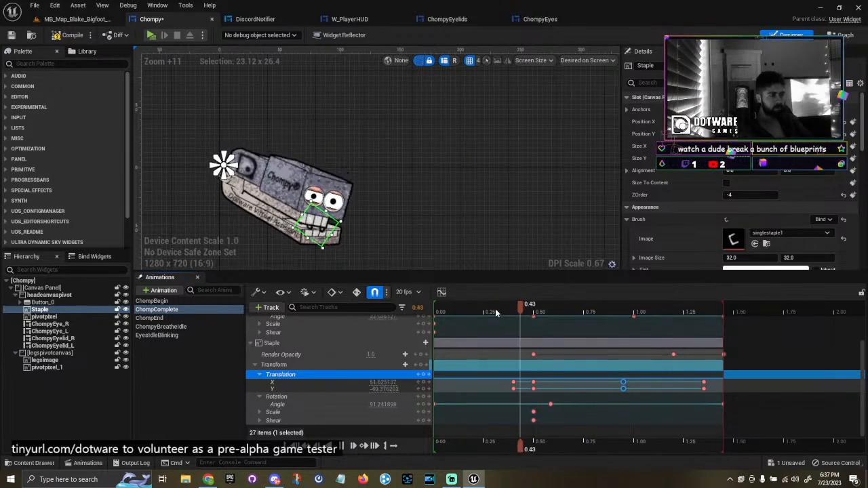
Undo the last key move, reopen the ChompComplete animation and save the widget.
key(ctrl+z)
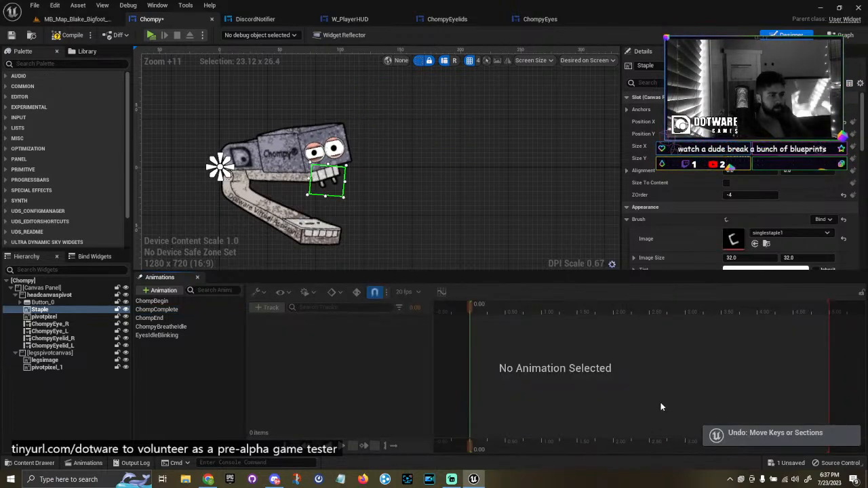
click(178, 335)
click(173, 326)
click(166, 309)
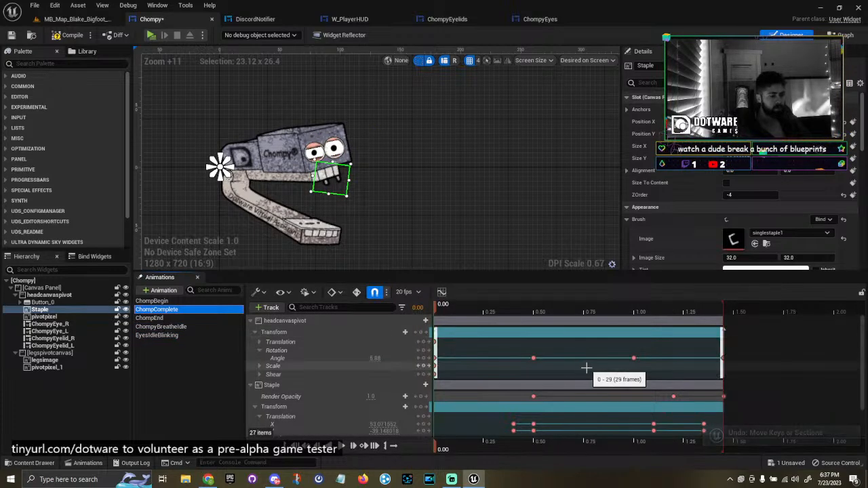
key(ctrl+s)
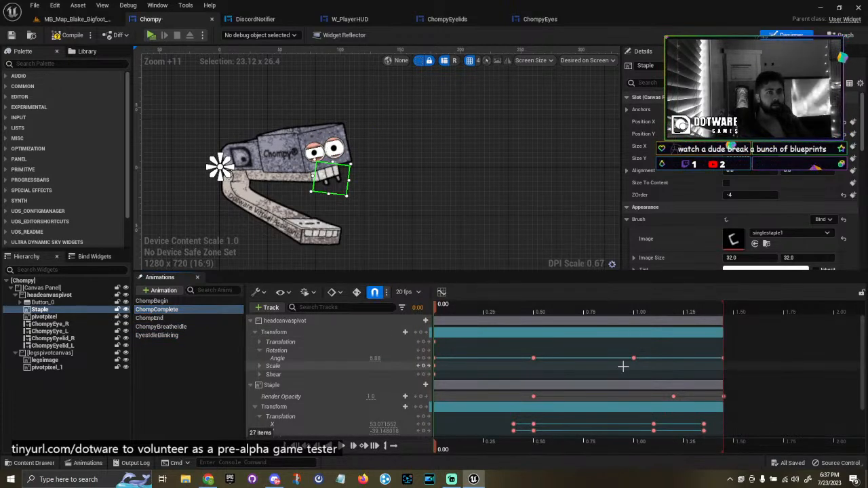
Set the Staple's X translation key at 1.35 to about 130.11 and replay the animation.
ctrl+scroll(595, 387, up, 2)
scroll(595, 386, down, 2)
key(space)
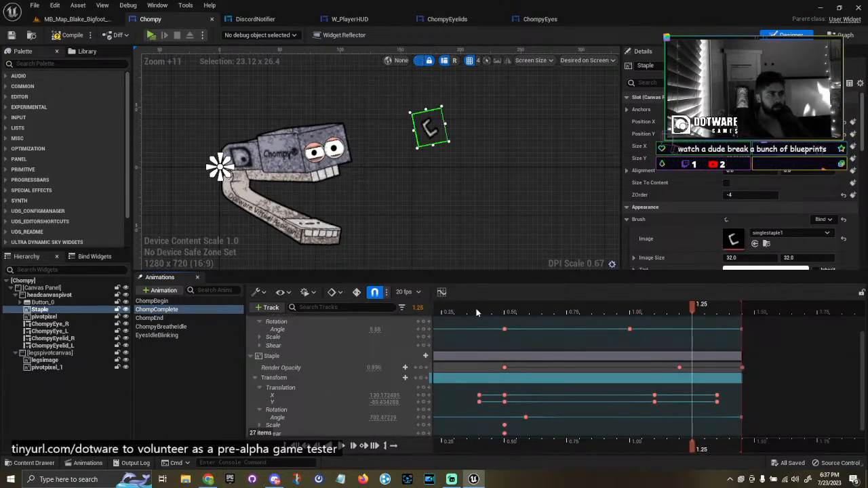
ctrl+scroll(705, 405, up, 3)
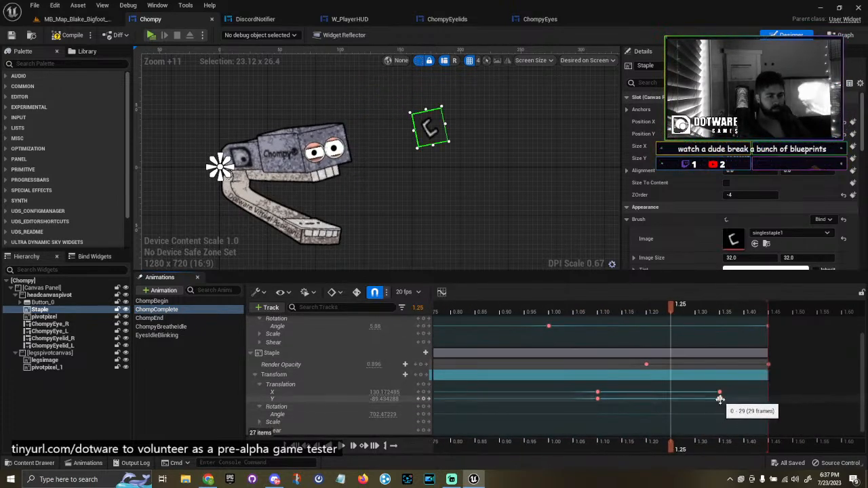
drag(733, 413, 712, 389)
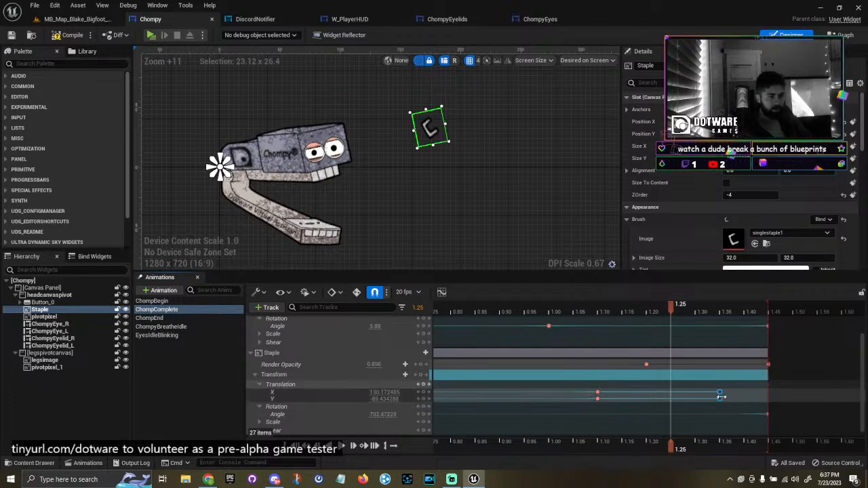
click(719, 395)
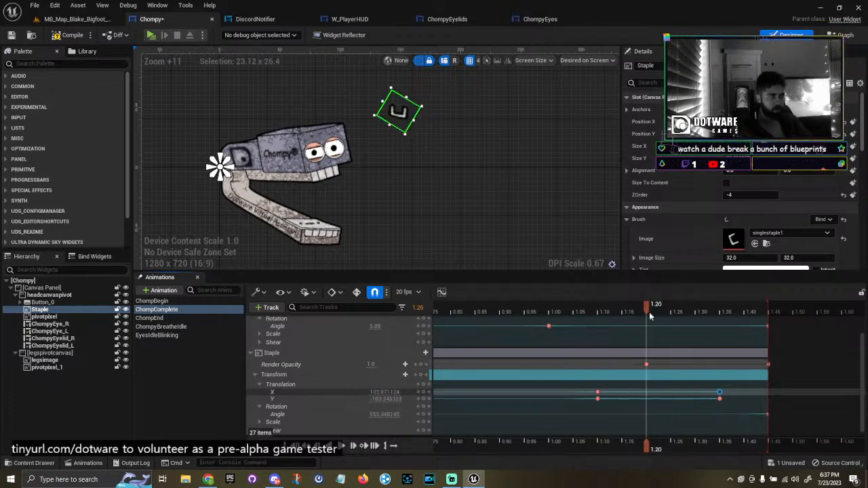
drag(616, 318, 408, 332)
key(space)
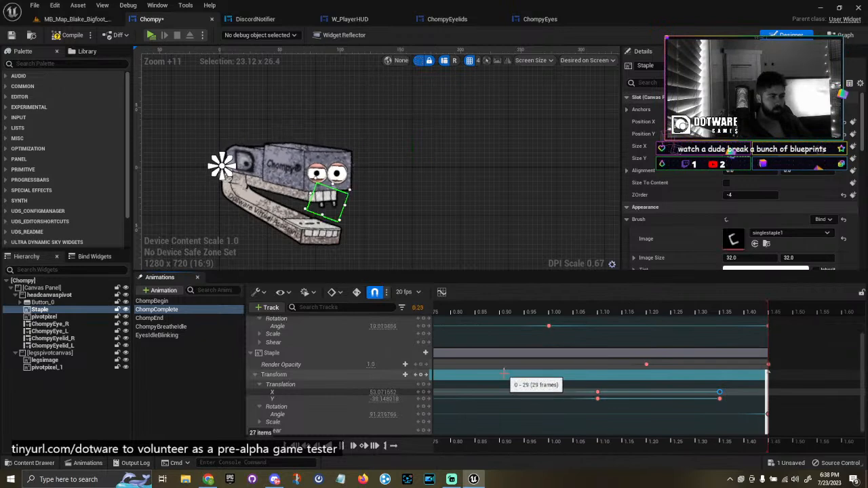
ctrl+scroll(504, 374, down, 4)
right_drag(504, 374, 554, 376)
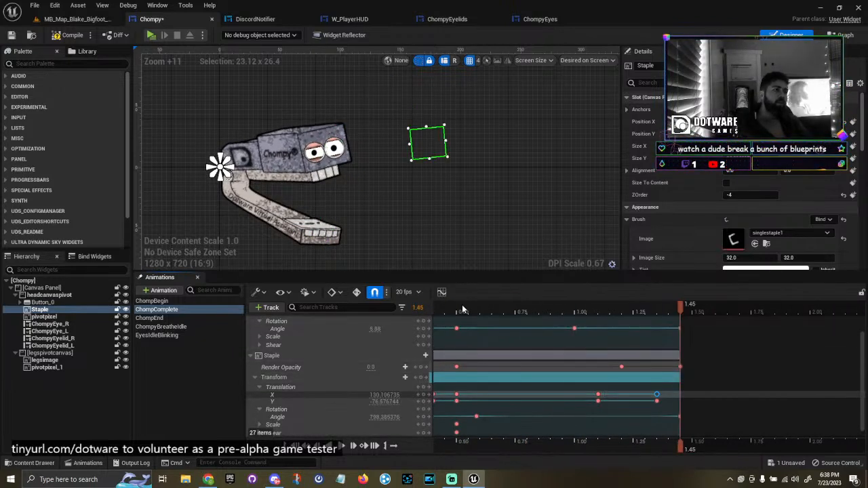
key(space)
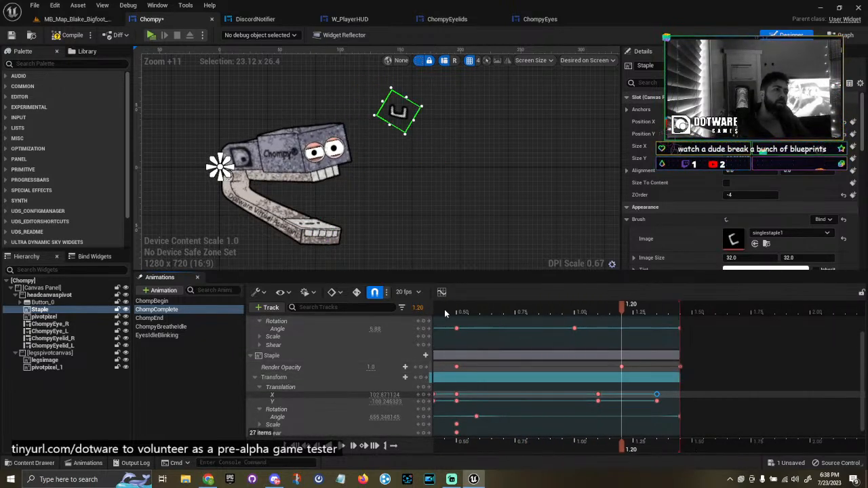
Set the Staple's Y translation key at 1.35 to about -29.48 and replay the animation.
click(656, 401)
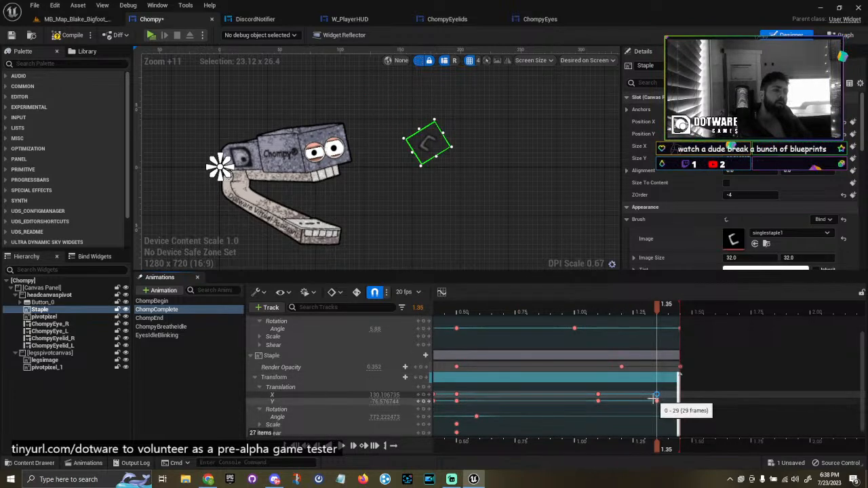
click(657, 401)
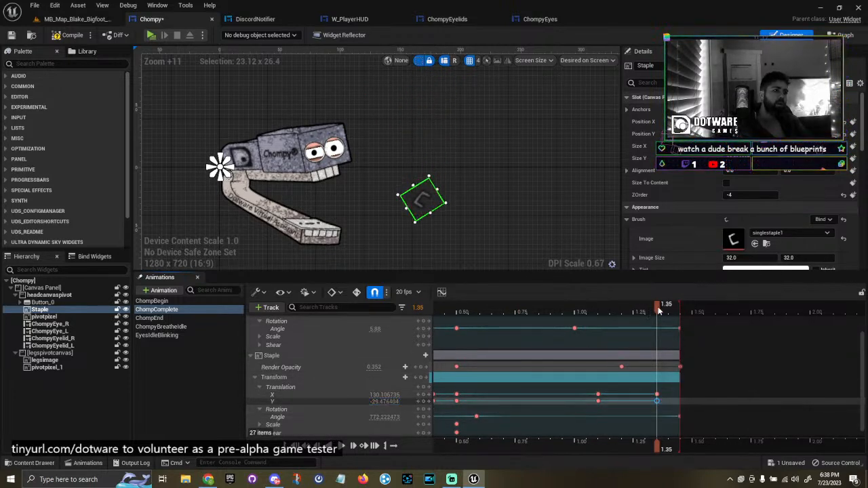
key(space)
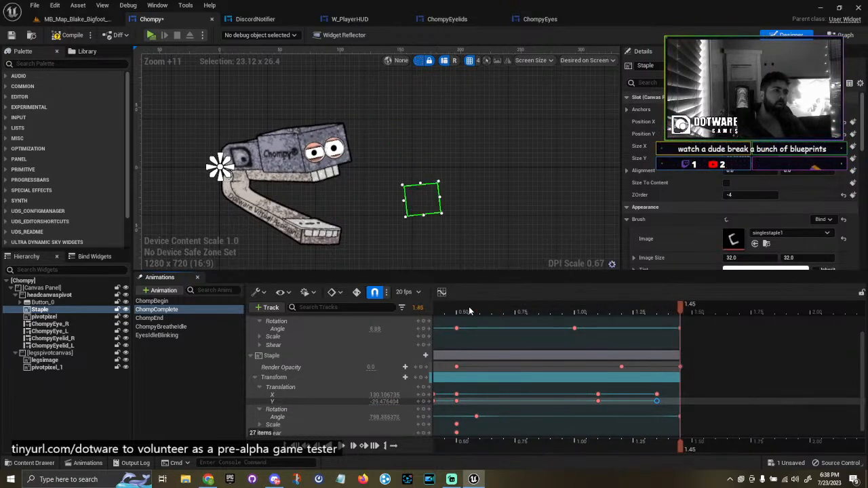
Move the Staple's X and Y translation keys from 1.10 to 0.95, replay the animation and save the widget.
click(598, 395)
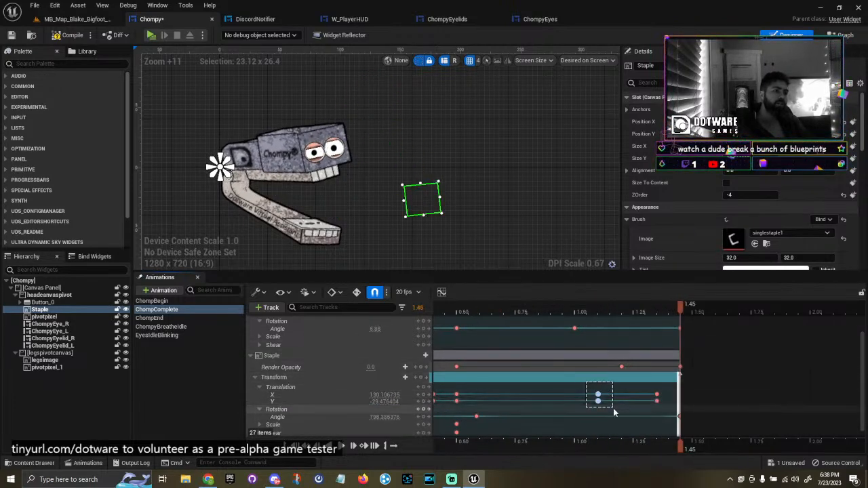
drag(598, 402, 563, 401)
click(467, 313)
key(space)
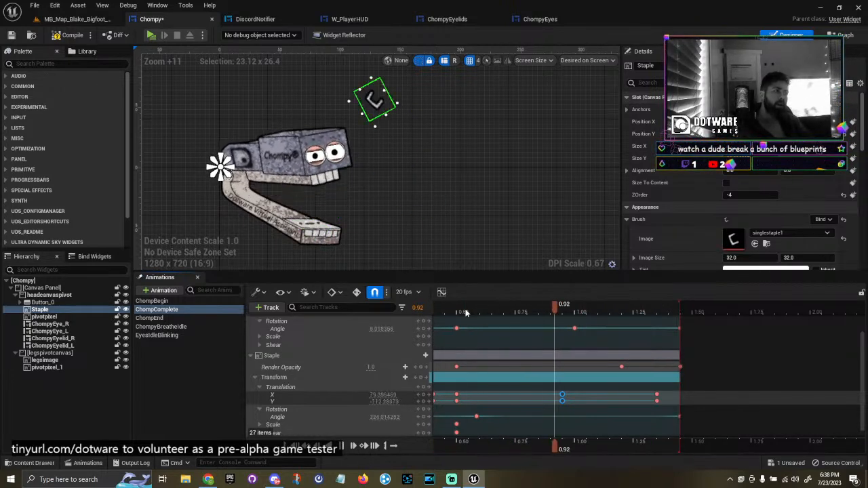
key(ctrl+s)
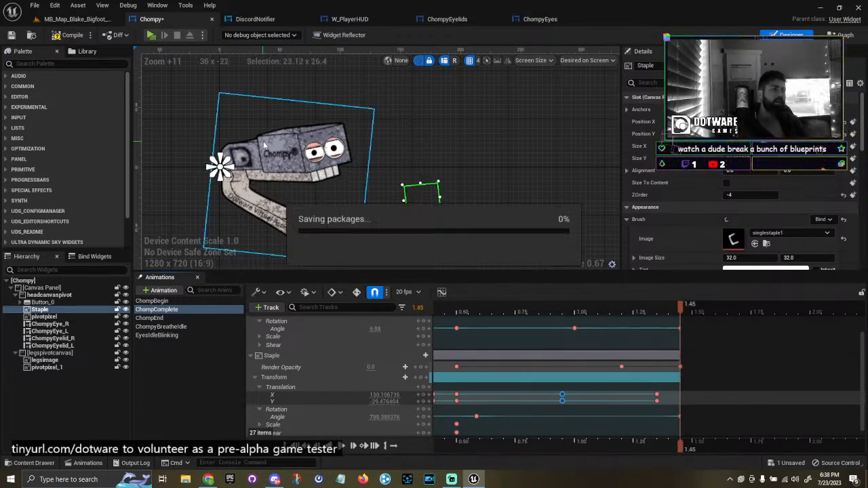
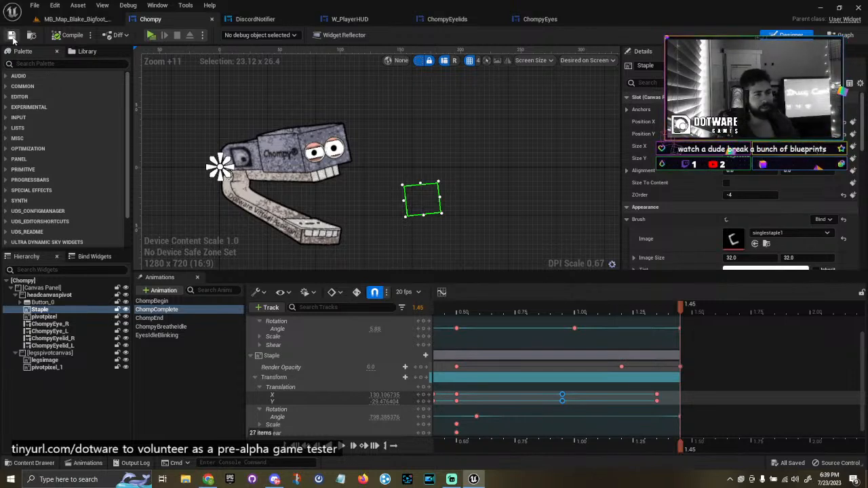
Replay ChompComplete from the start, then view Chompy in the level editor's Discord Notifier and return to the Chompy widget.
ctrl+scroll(515, 373, down, 5)
right_drag(545, 377, 525, 380)
click(521, 310)
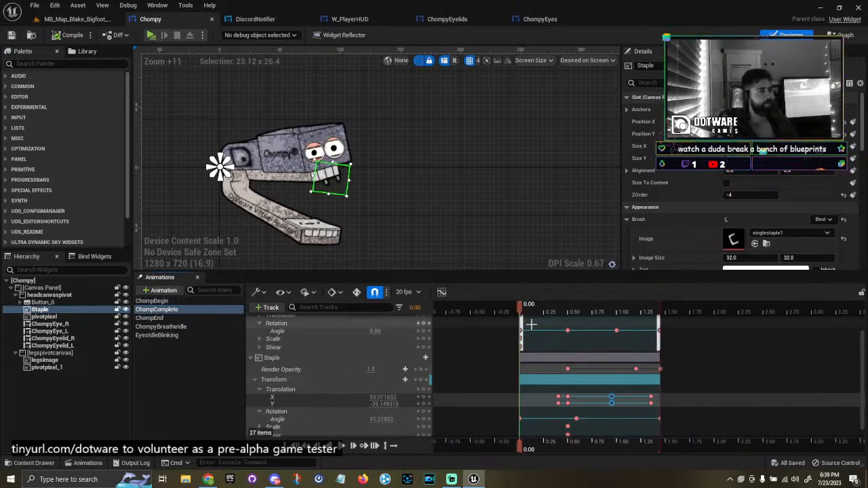
key(space)
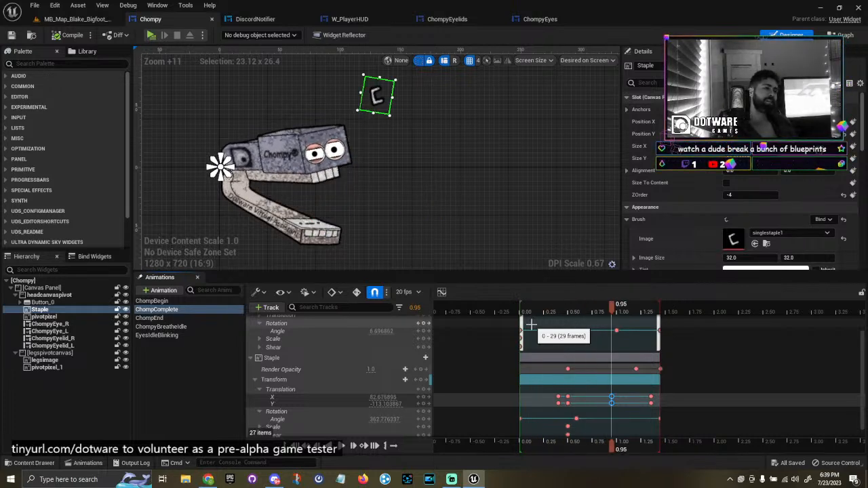
ctrl+scroll(649, 392, up, 4)
right_drag(643, 379, 639, 377)
key(space)
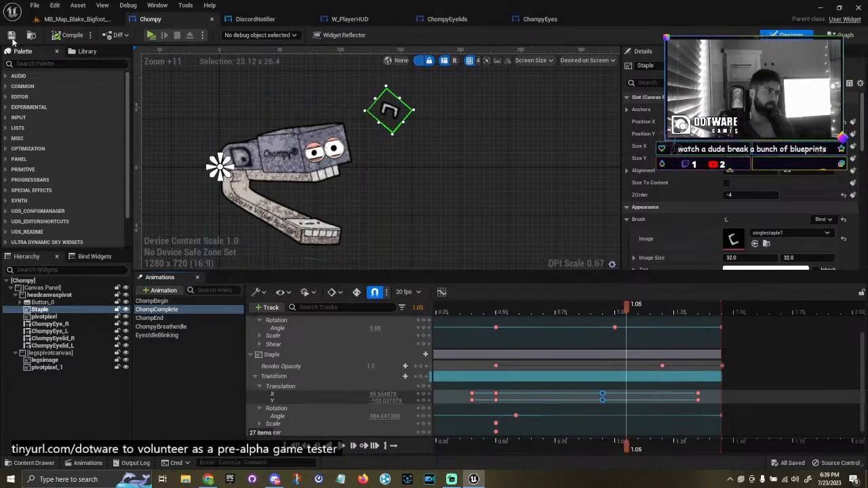
click(78, 19)
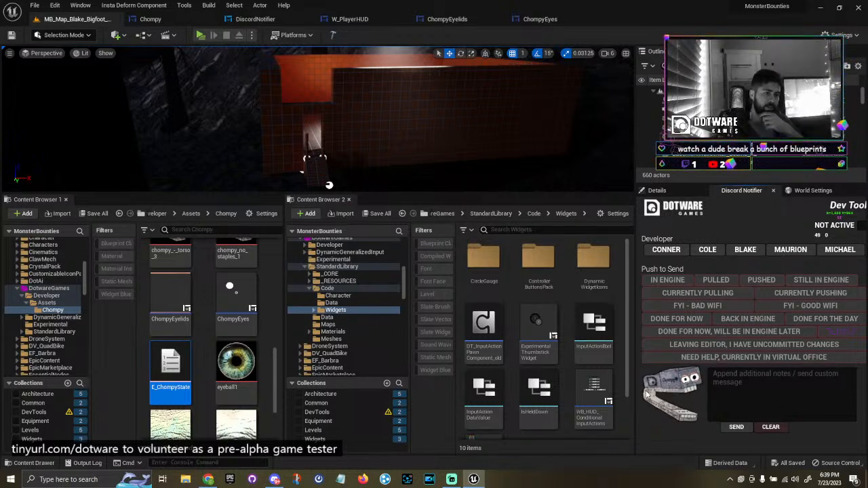
click(140, 20)
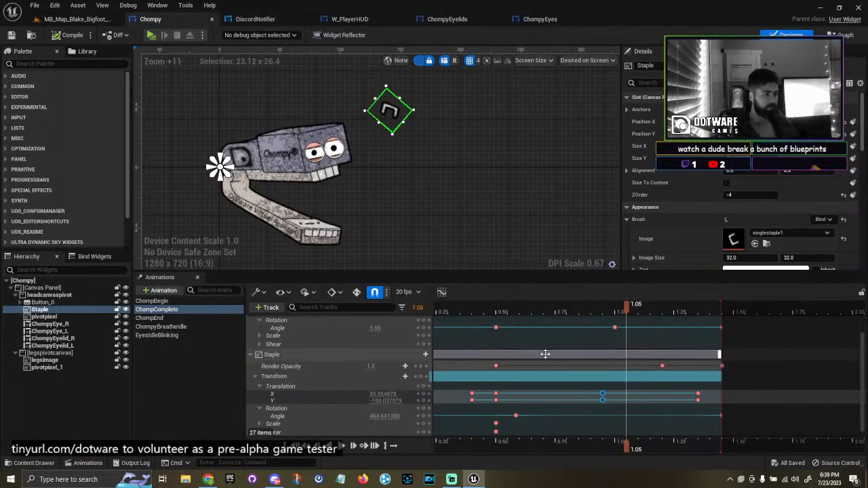
Replay the whole ChompComplete animation in the designer timeline.
ctrl+scroll(545, 351, down, 3)
click(546, 311)
key(space)
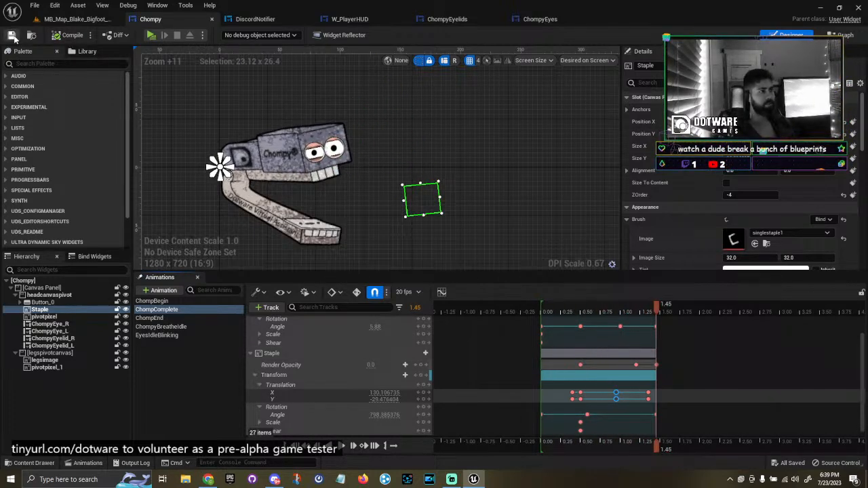
In the Chompy event graph, transfer the three event execution links from Set Chomp Amount to Set Eye Location.
click(841, 36)
scroll(275, 160, down, 8)
right_drag(276, 161, 275, 242)
scroll(294, 229, up, 7)
right_drag(615, 221, 568, 237)
right_drag(336, 231, 254, 170)
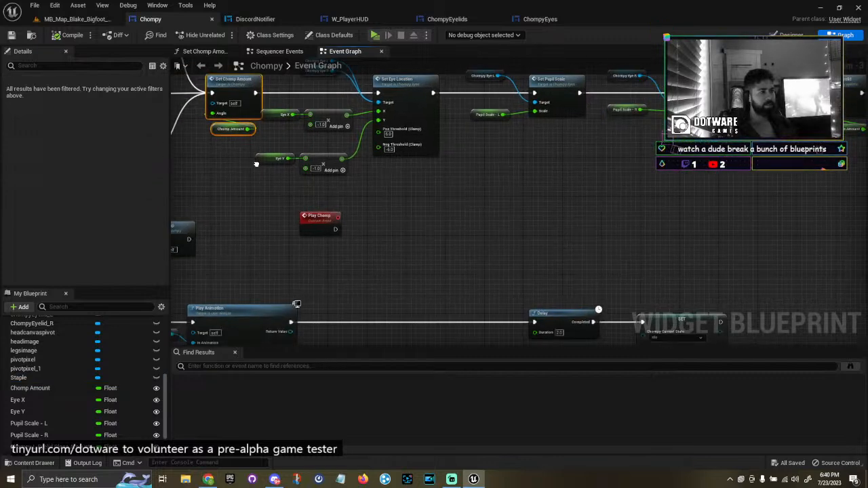
scroll(254, 162, down, 4)
scroll(233, 146, up, 5)
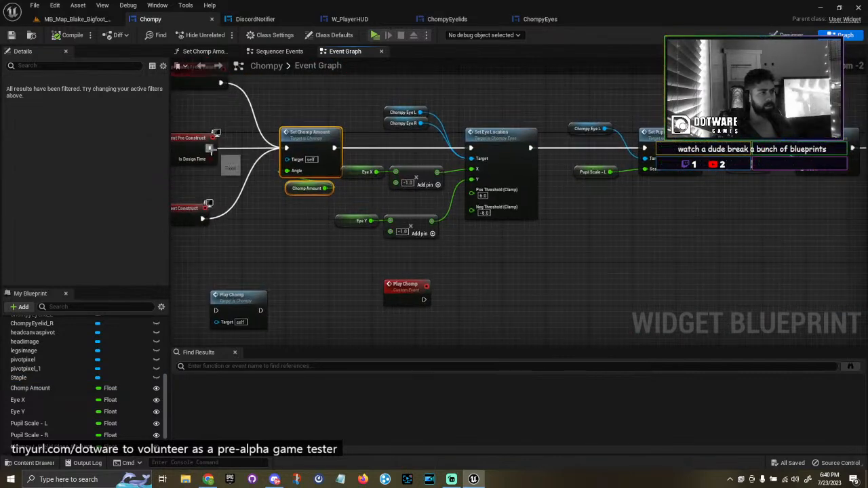
ctrl+drag(291, 149, 470, 148)
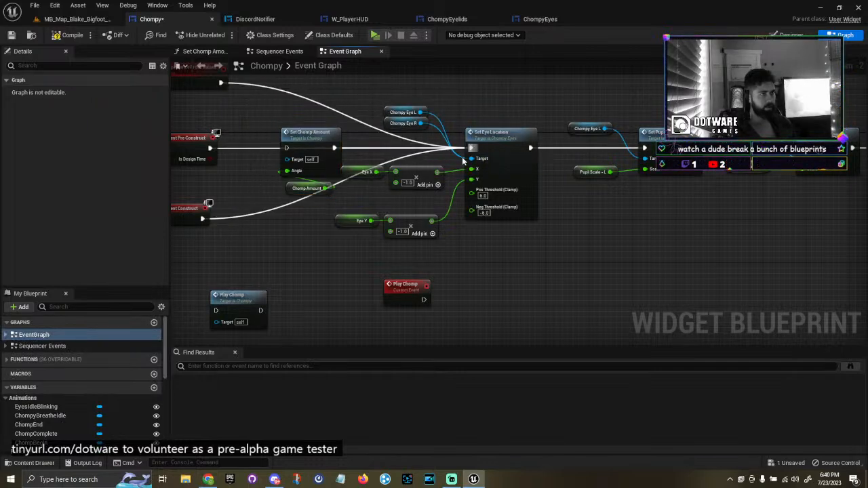
Disconnect Set Chomp Amount's outgoing execution link and move it with Chomp Amount below the Chompy Breathe Idle Play Animation node.
drag(277, 124, 309, 188)
scroll(309, 161, down, 3)
right_drag(309, 161, 248, 167)
drag(248, 167, 732, 215)
scroll(733, 215, up, 5)
right_drag(737, 219, 420, 244)
alt+click(539, 218)
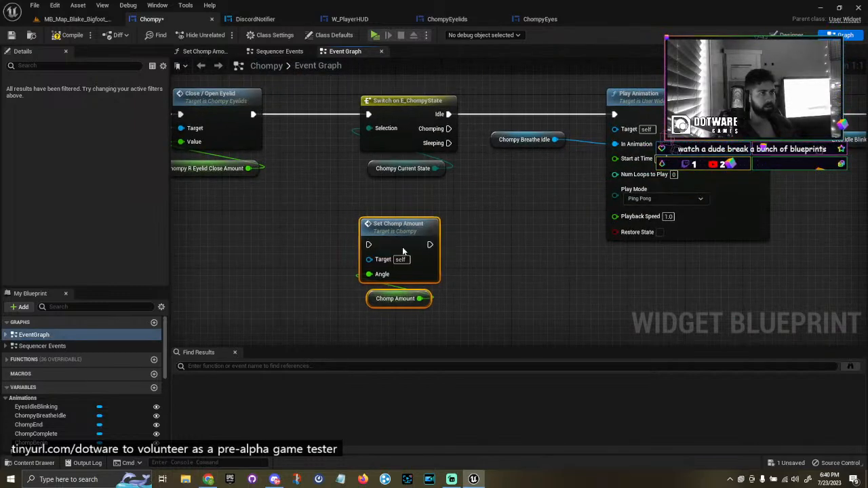
drag(392, 262, 625, 278)
right_drag(457, 253, 435, 239)
right_drag(433, 141, 420, 157)
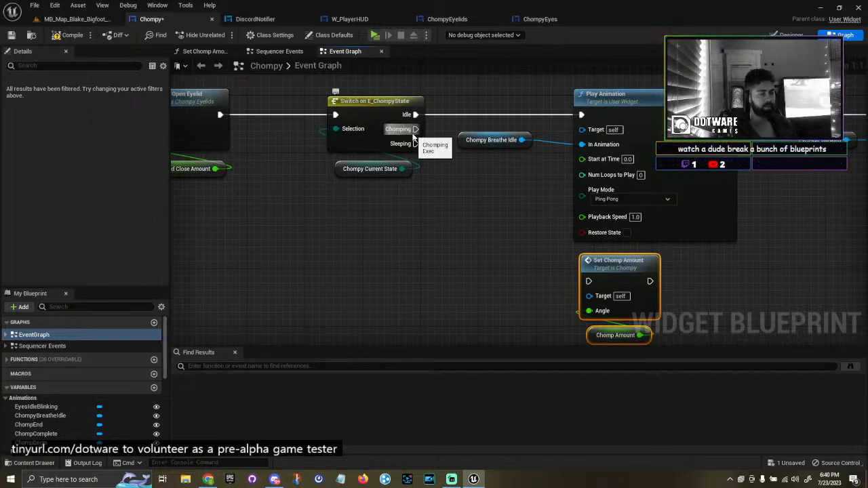
scroll(413, 138, down, 3)
scroll(419, 174, up, 3)
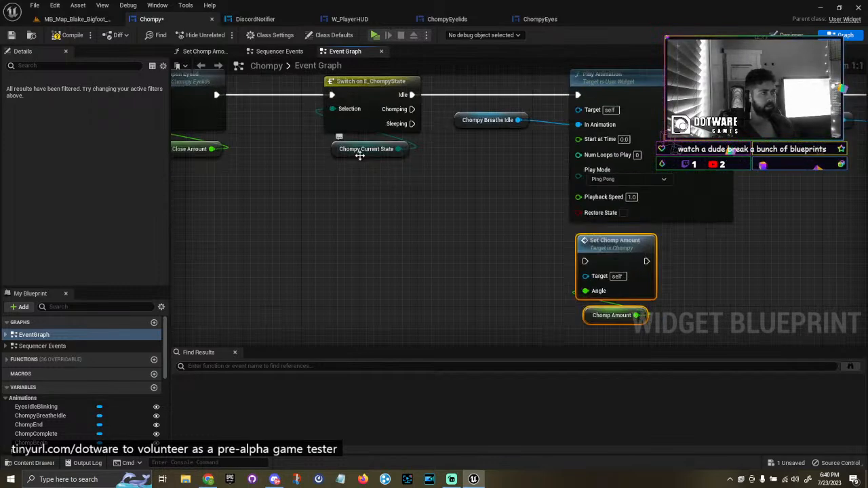
Shift the Switch on E_ChompyState and its Play Animation nodes farther along the chain and place Set Chomp Amount above them.
scroll(363, 159, down, 4)
right_drag(372, 163, 343, 220)
drag(293, 131, 624, 226)
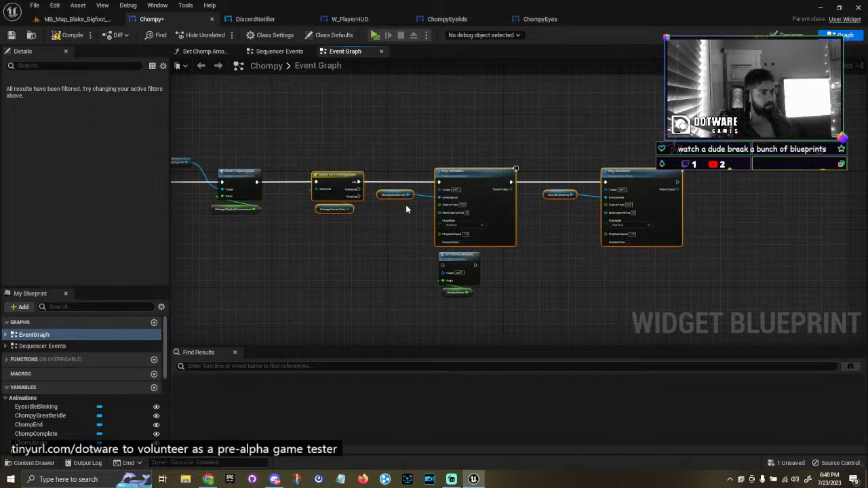
drag(349, 184, 440, 185)
drag(430, 238, 479, 303)
drag(455, 255, 341, 121)
scroll(308, 173, up, 4)
right_drag(308, 173, 379, 204)
drag(464, 121, 478, 84)
Insert a Sequence node after the last Close / Open Eyelid node and link its Then 1 output to Switch on E_ChompyState.
click(353, 204)
key(s)
click(342, 201)
drag(284, 225, 368, 215)
right_drag(445, 227, 405, 244)
click(405, 244)
drag(352, 256, 544, 242)
right_drag(573, 242, 366, 205)
Align the state switch and animation nodes with the Sequence and move Set Chomp Amount higher above them.
scroll(366, 206, down, 3)
drag(351, 161, 743, 259)
right_drag(336, 216, 497, 228)
scroll(496, 228, up, 3)
drag(541, 203, 536, 217)
click(473, 182)
right_drag(473, 181, 469, 225)
drag(450, 177, 471, 107)
right_drag(370, 214, 350, 245)
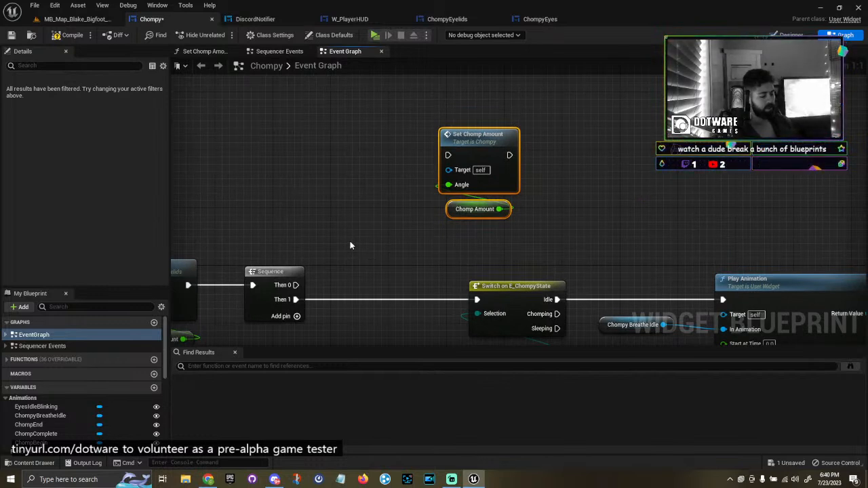
Add a Branch node and a Not Equal (Enum) check comparing Chompy Current State with Chomping.
click(327, 165)
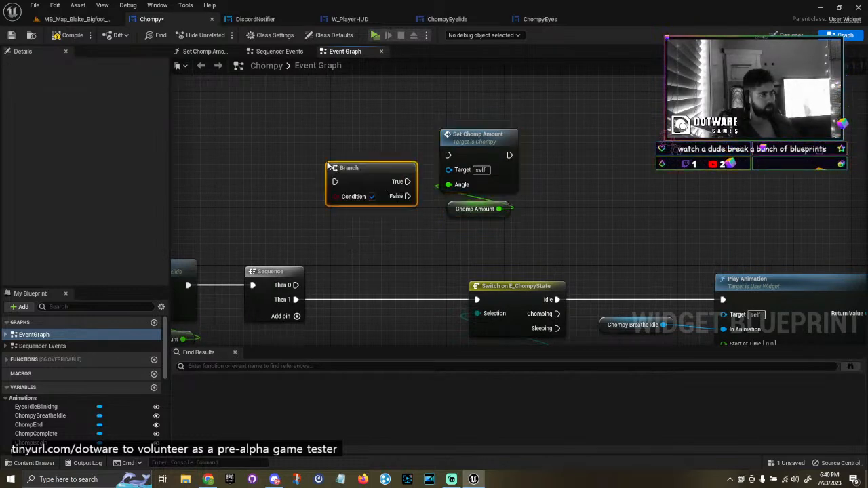
scroll(58, 407, down, 10)
scroll(58, 415, down, 1)
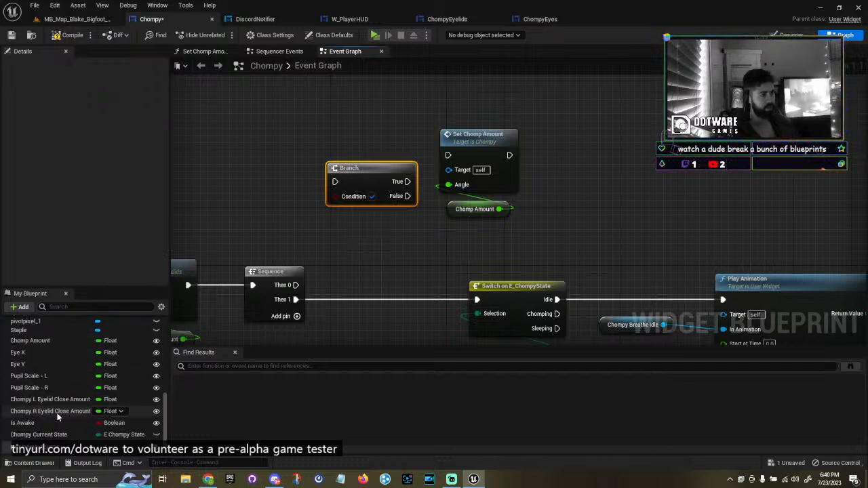
drag(39, 435, 294, 229)
click(257, 215)
text(equa)
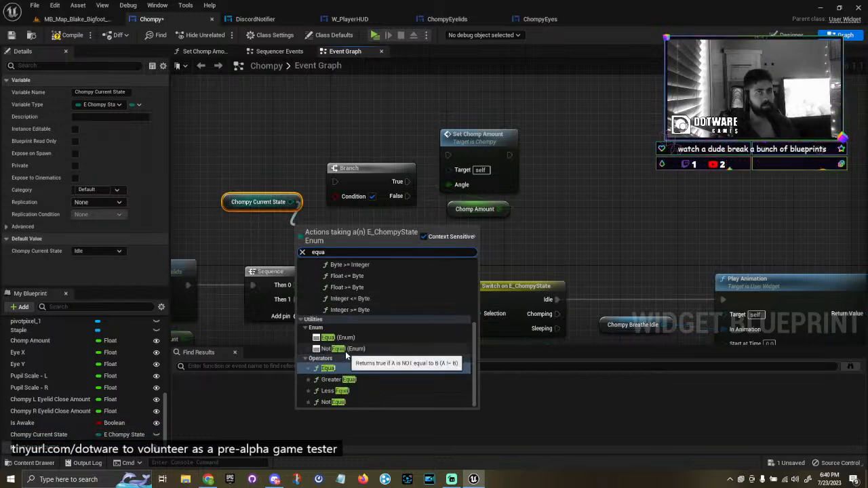
click(346, 350)
right_click(374, 234)
click(342, 263)
click(332, 246)
click(333, 262)
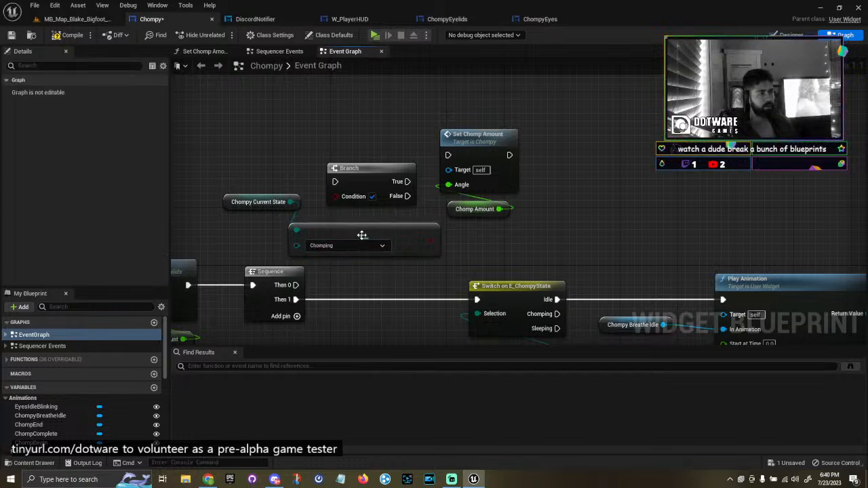
Wire the Not Equal result to the Branch condition, Sequence Then 0 into the Branch, and its True output to Set Chomp Amount.
drag(358, 237, 274, 229)
drag(345, 233, 332, 201)
drag(296, 284, 335, 182)
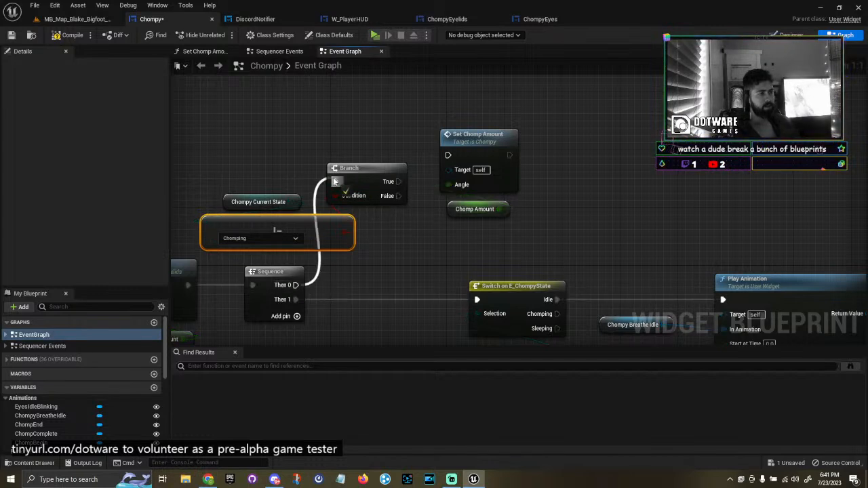
drag(398, 182, 447, 155)
Tidy the Branch, comparison and Set Chomp Amount nodes above the Sequence, then compile and save the widget.
drag(536, 221, 470, 180)
drag(223, 156, 498, 247)
drag(470, 167, 579, 131)
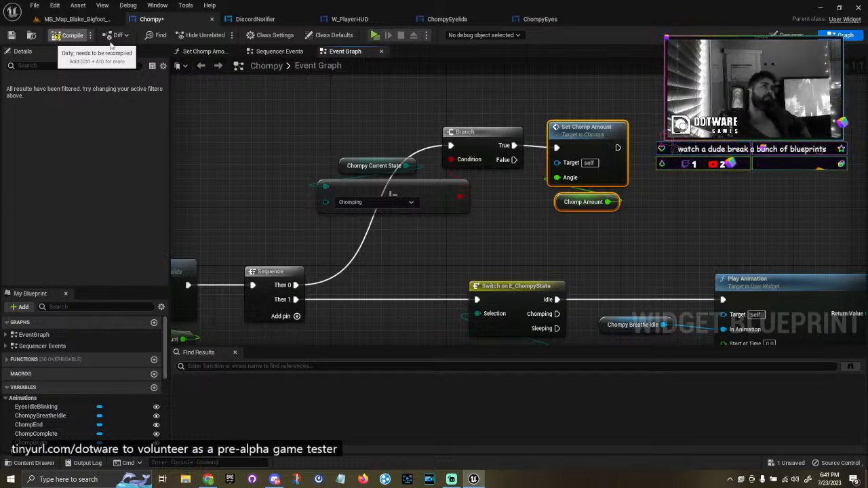
click(70, 34)
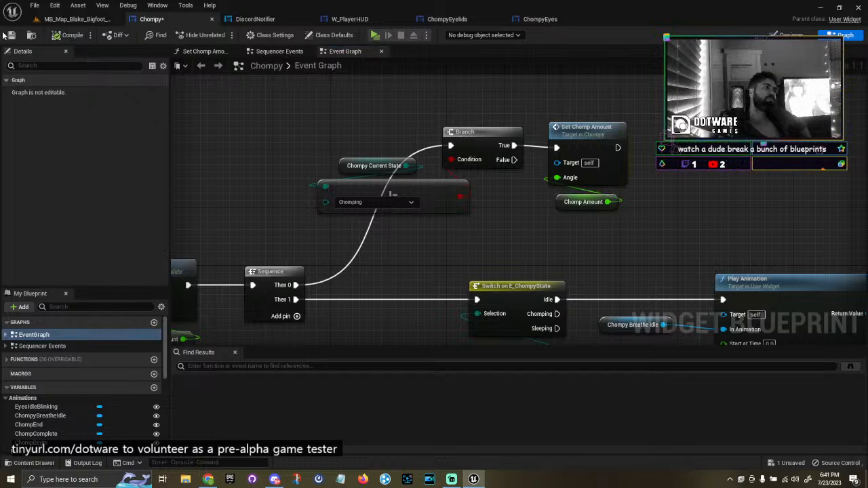
Check Chompy in the widget designer, the DiscordNotifier widget and the level editor's Discord Notifier panel.
click(792, 35)
scroll(339, 159, up, 13)
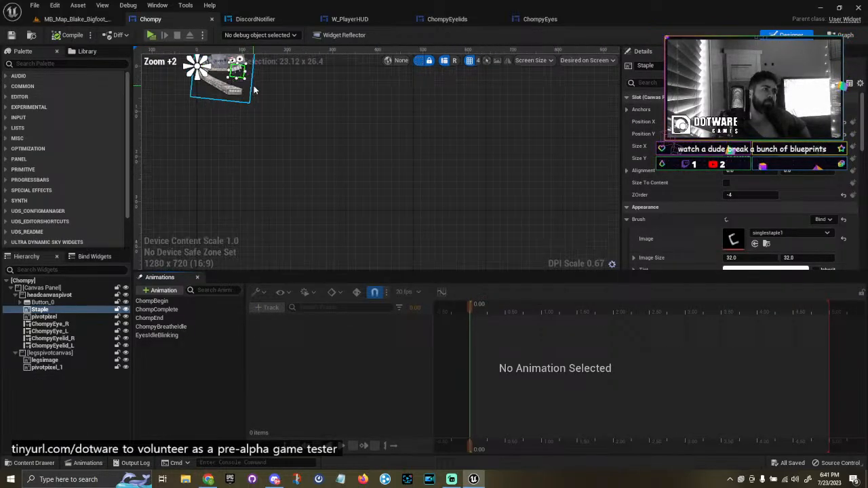
scroll(318, 156, down, 3)
click(255, 19)
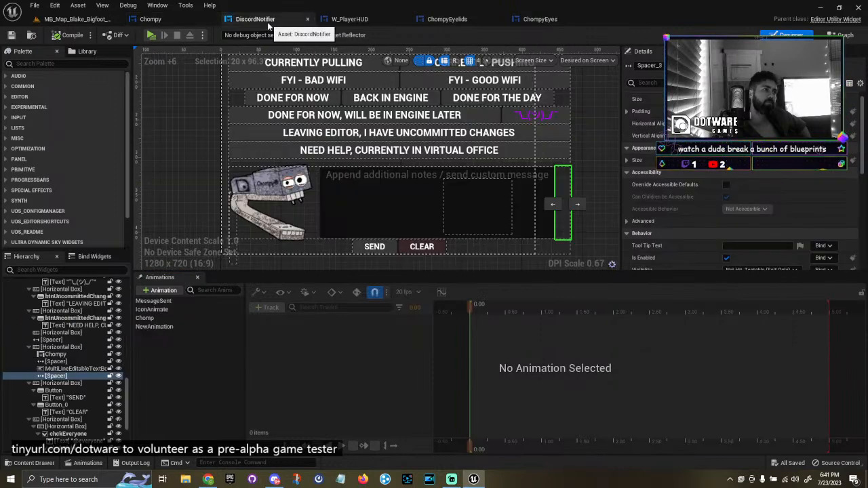
click(34, 5)
click(54, 53)
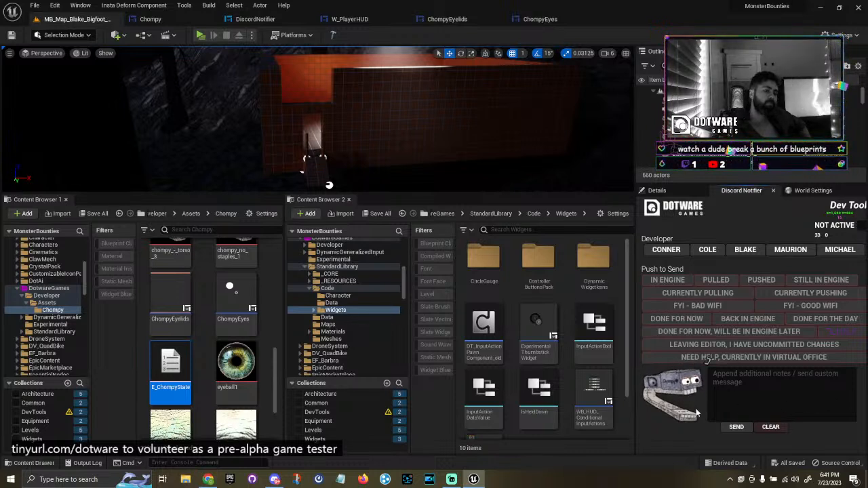
click(767, 403)
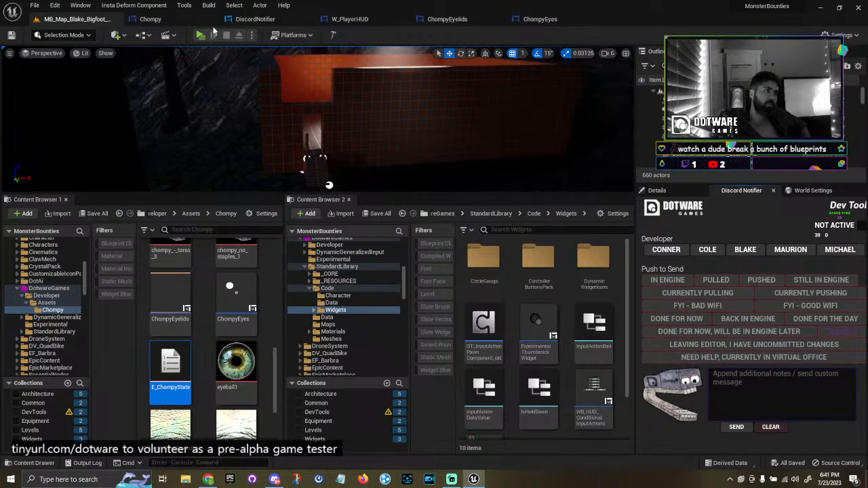
click(246, 19)
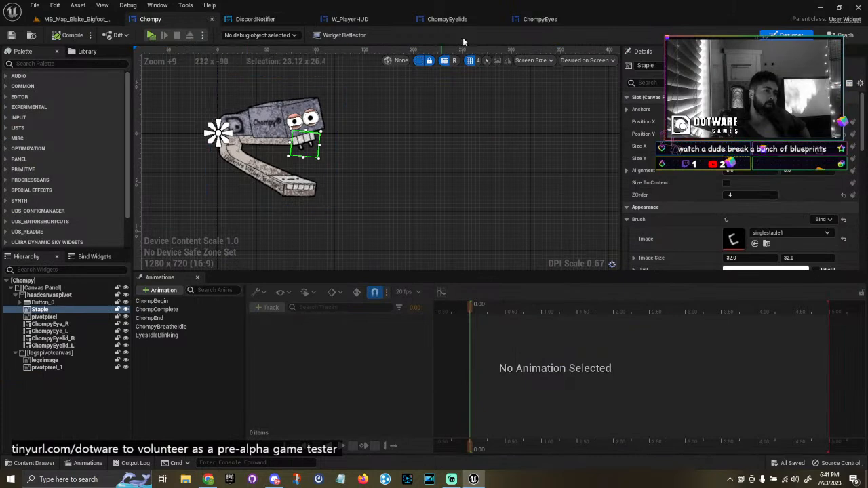
Try breaking all execution links into Set Eye Location, check Chompy in the Discord Notifier, and undo the break.
click(845, 34)
scroll(451, 98, down, 5)
scroll(447, 185, up, 6)
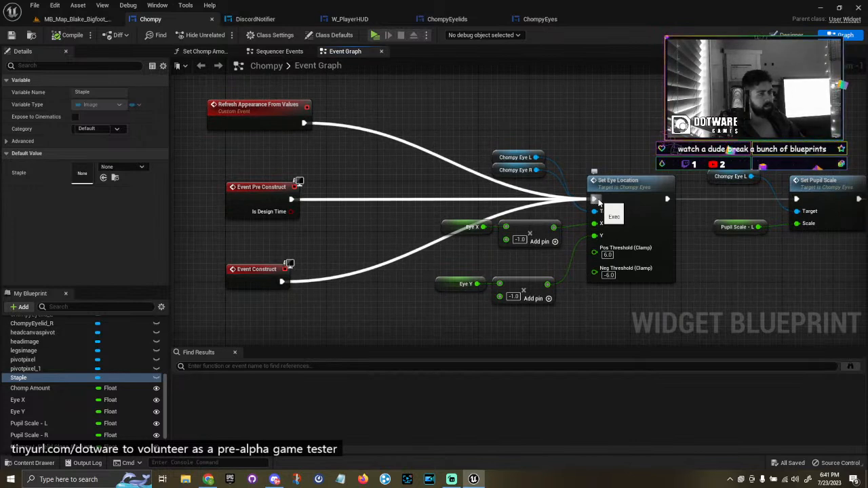
alt+click(595, 200)
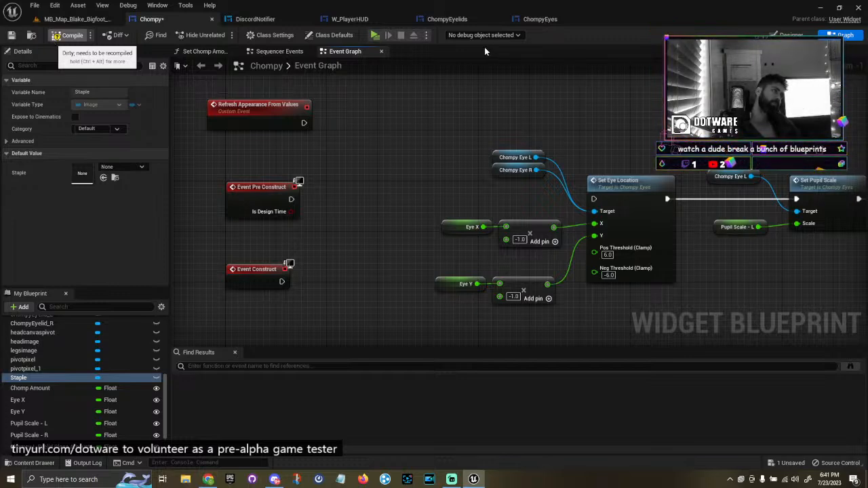
click(79, 18)
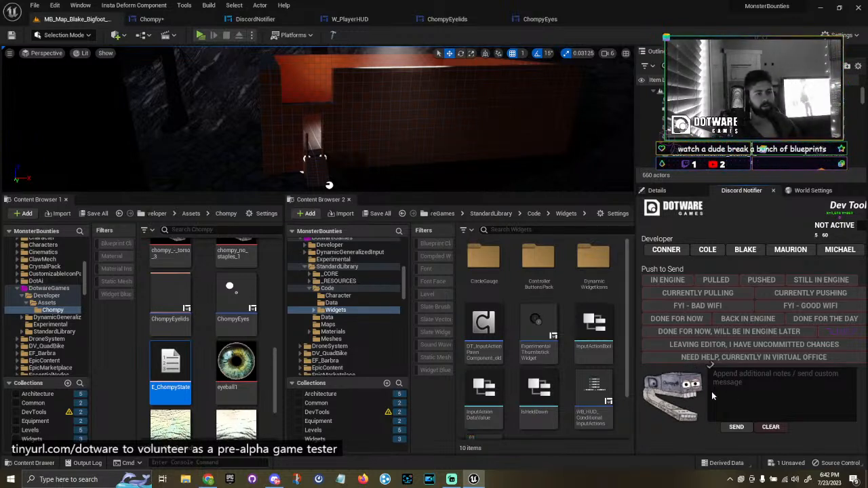
key(ctrl+z)
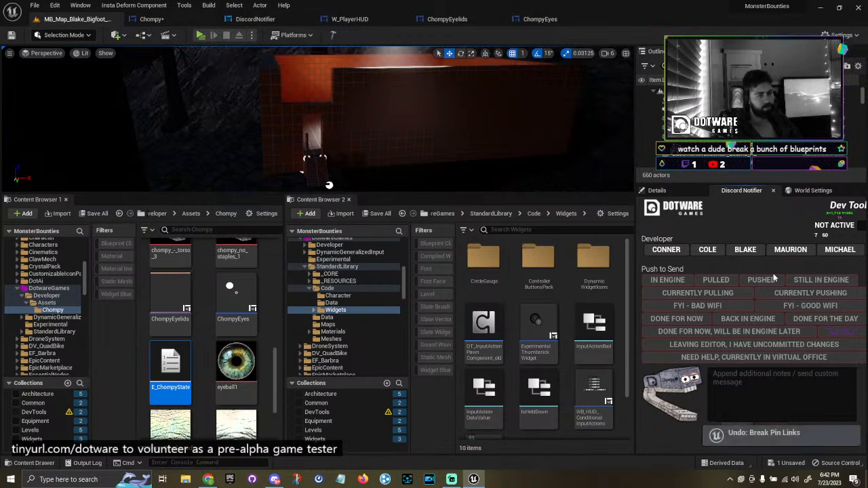
click(166, 27)
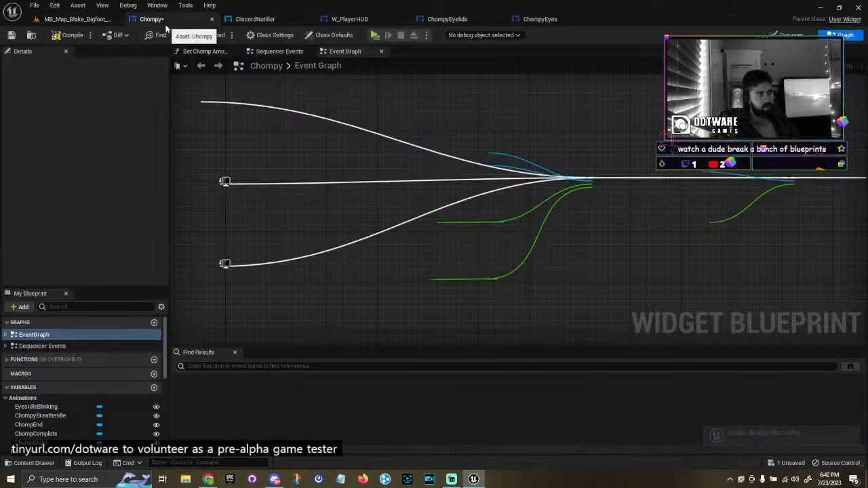
Examine the event graph from the eye nodes through Switch on E_ChompyState to the Chompy Breathe Idle Play Animation node.
right_drag(836, 229, 330, 183)
right_drag(552, 220, 219, 217)
scroll(468, 240, down, 3)
right_drag(468, 240, 295, 243)
scroll(544, 231, up, 4)
right_drag(544, 231, 498, 200)
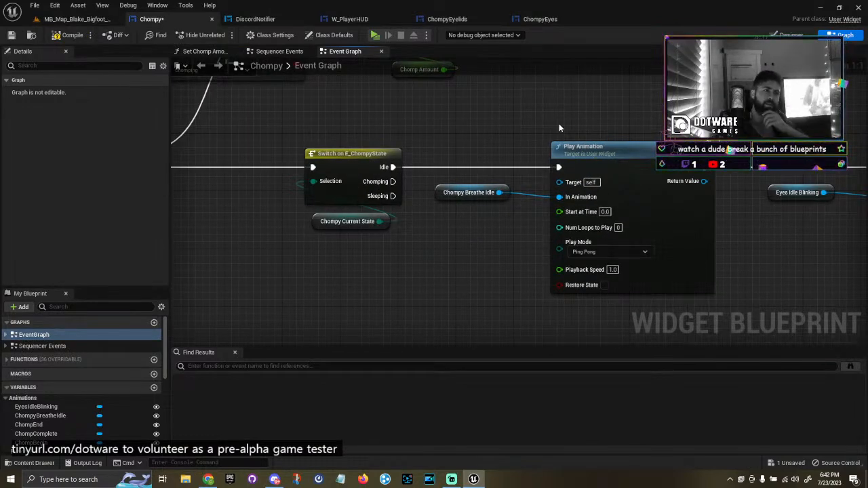
right_drag(470, 163, 534, 190)
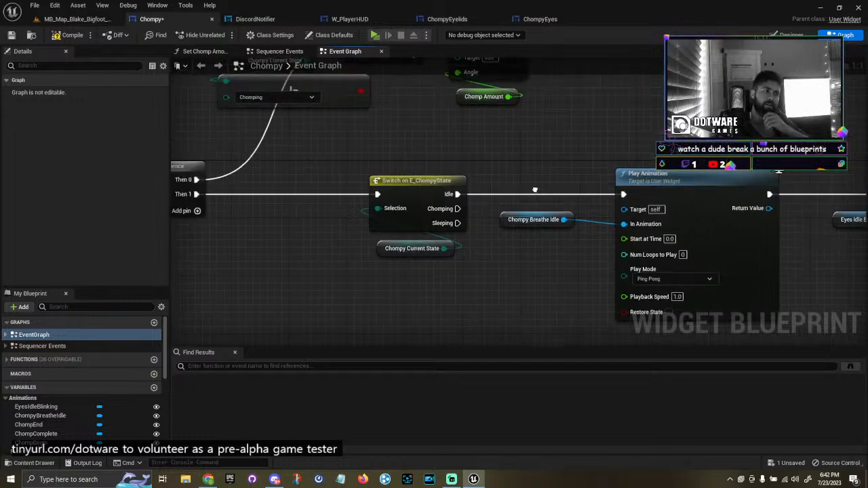
click(439, 178)
right_drag(499, 151, 453, 155)
drag(452, 155, 684, 264)
right_drag(399, 232, 590, 280)
scroll(516, 247, down, 2)
right_drag(580, 216, 351, 141)
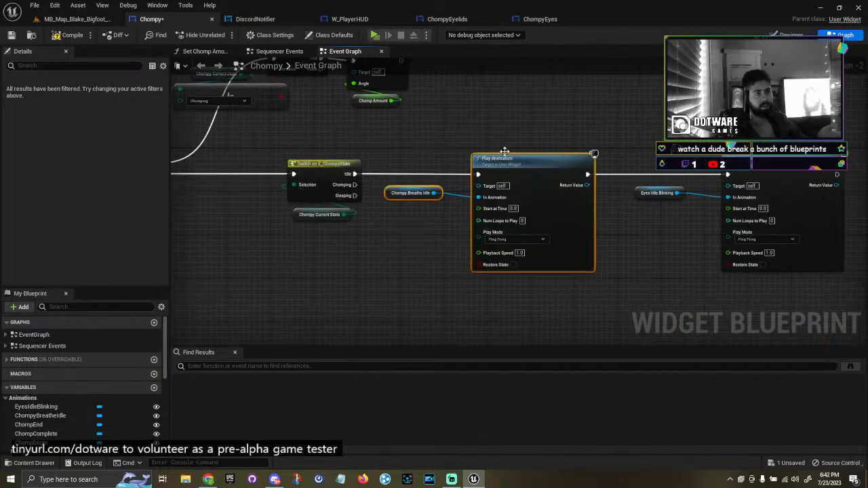
Copy the Chompy Breathe Idle variable node and paste it beside the ChompComplete Play Animation node.
click(500, 142)
scroll(659, 227, down, 3)
right_drag(421, 240, 559, 235)
drag(575, 233, 575, 232)
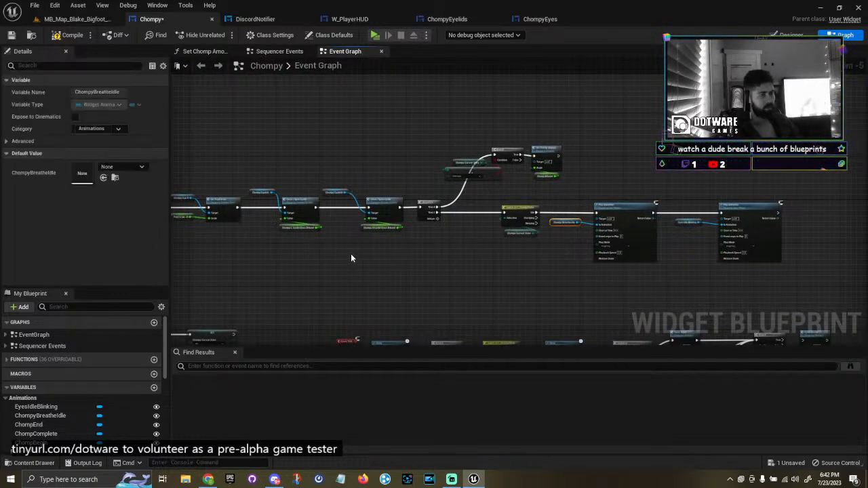
right_drag(341, 255, 454, 188)
scroll(273, 174, up, 4)
right_drag(340, 240, 460, 303)
click(344, 184)
drag(345, 184, 501, 318)
right_drag(502, 319, 291, 271)
right_drag(630, 243, 451, 240)
right_drag(699, 218, 422, 249)
right_drag(637, 222, 682, 195)
right_drag(466, 188, 571, 189)
key(ctrl+v)
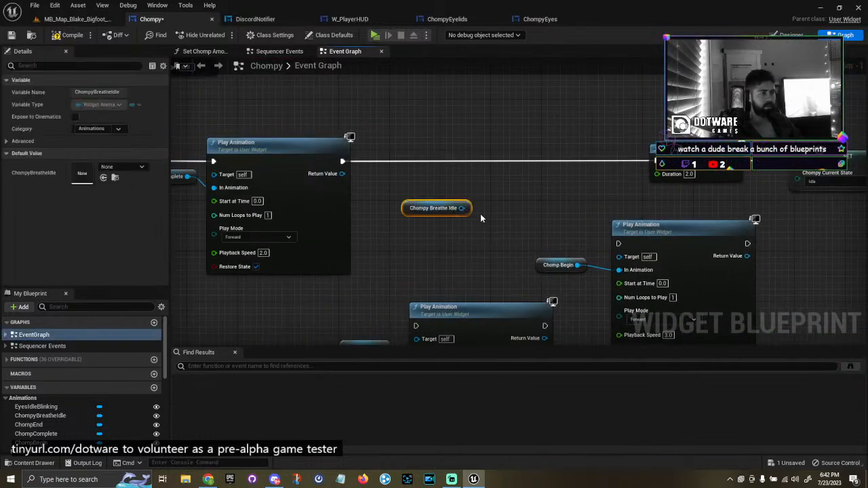
Create a Pause Animation node from the pasted Chompy Breathe Idle and position it after the ChompComplete Play Animation node.
drag(462, 209, 490, 183)
text(stop pl)
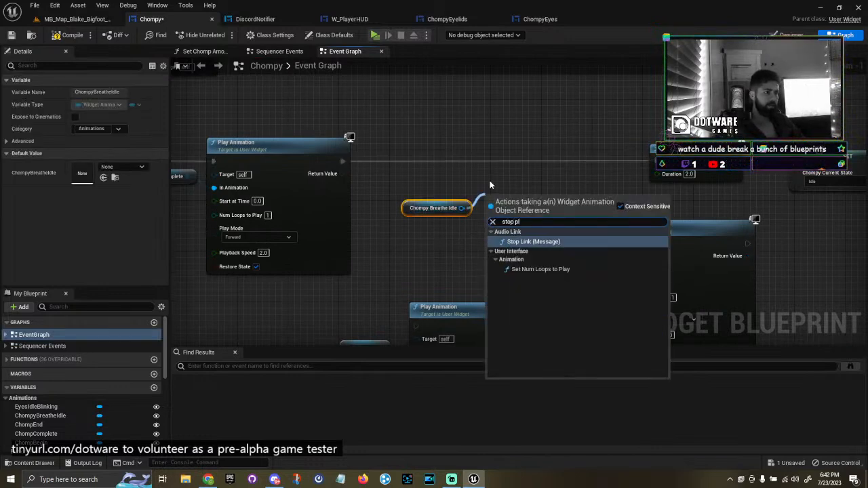
key(BackSpace)
key(BackSpace)
key(BackSpace)
key(BackSpace)
key(BackSpace)
key(BackSpace)
key(BackSpace)
text(pa)
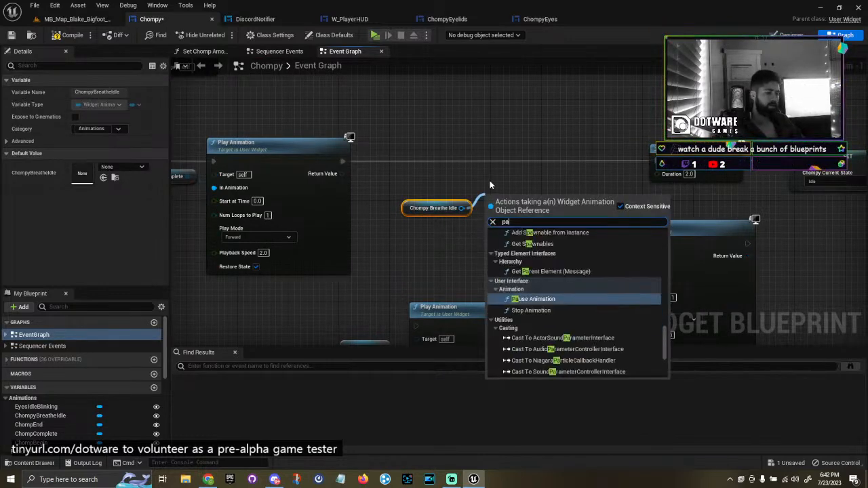
text(use)
key(Return)
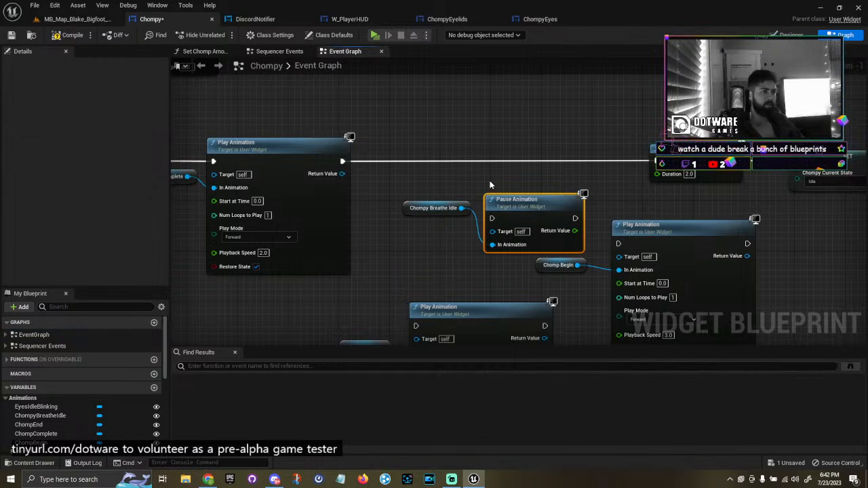
drag(543, 206, 463, 149)
Examine the Idle branch of Switch on E_ChompyState, including the Chompy Breathe Idle and Eyes Idle Blinking Play Animation nodes.
scroll(631, 186, down, 6)
right_drag(631, 186, 551, 212)
scroll(551, 211, up, 8)
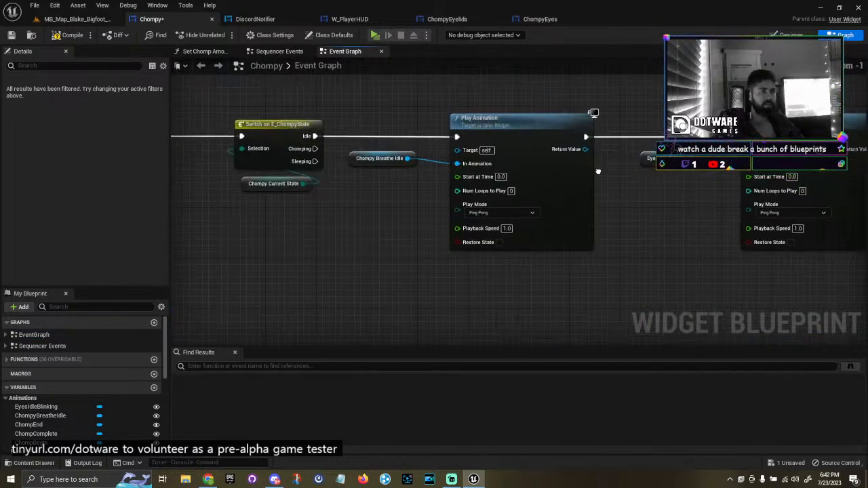
right_drag(446, 117, 792, 114)
right_drag(573, 167, 516, 202)
right_drag(484, 150, 328, 146)
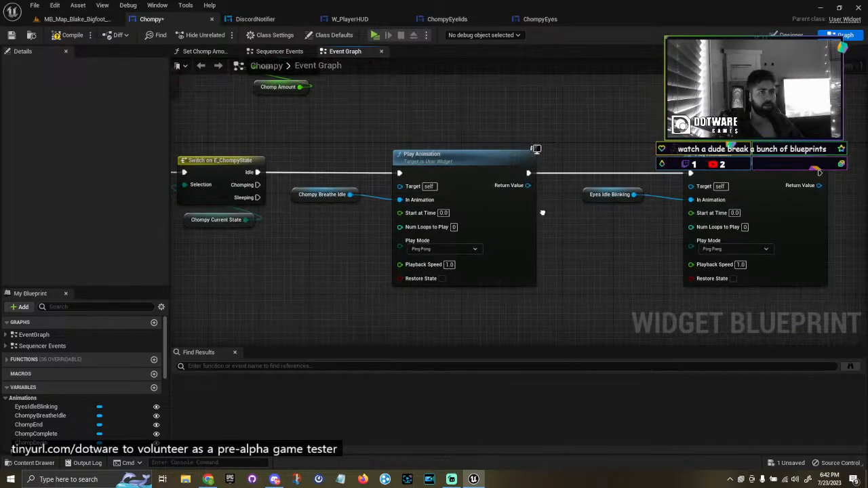
click(609, 194)
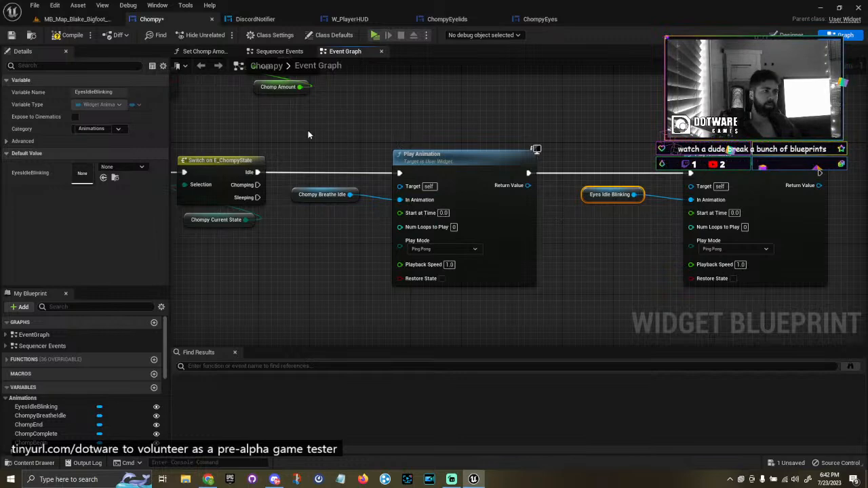
drag(308, 134, 398, 222)
click(313, 216)
right_drag(313, 216, 384, 211)
click(415, 185)
drag(421, 189, 399, 242)
text(unpa)
key(BackSpace)
key(BackSpace)
key(BackSpace)
key(BackSpace)
text(pause)
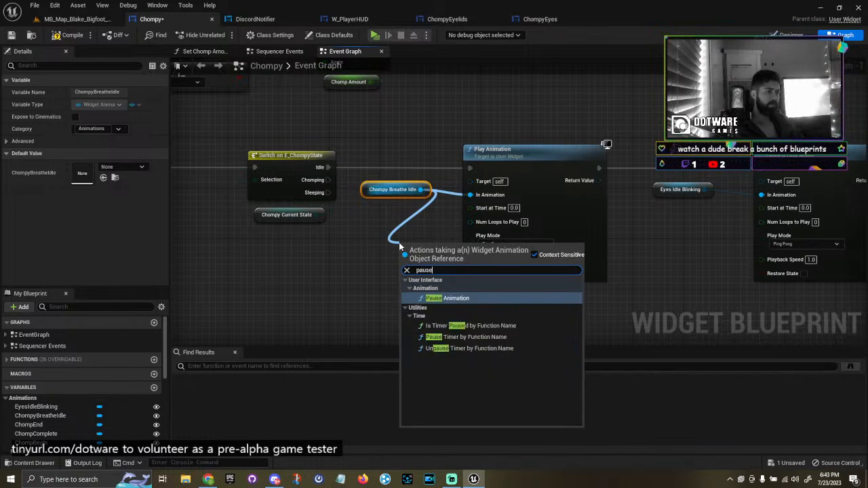
key(BackSpace)
key(BackSpace)
key(BackSpace)
key(BackSpace)
key(BackSpace)
text(pla)
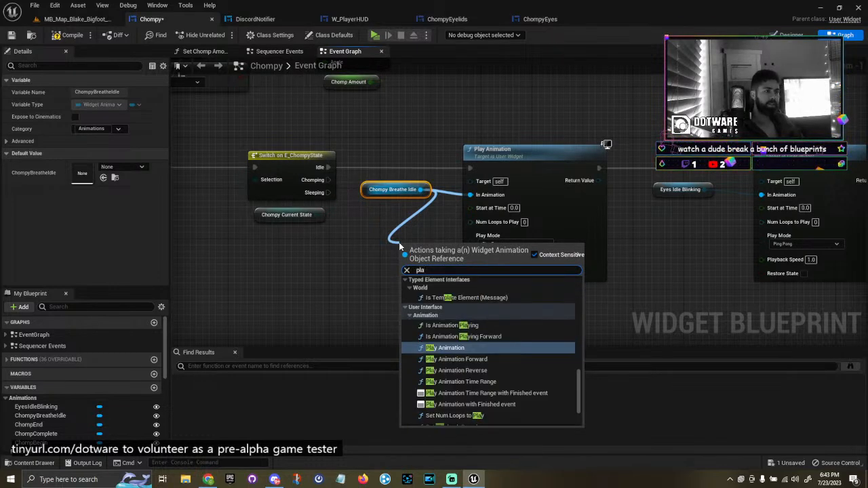
click(347, 245)
Wire the Pause Animation node between the ChompComplete Play Animation and the Delay, and check Chompy in the level editor.
scroll(763, 187, down, 5)
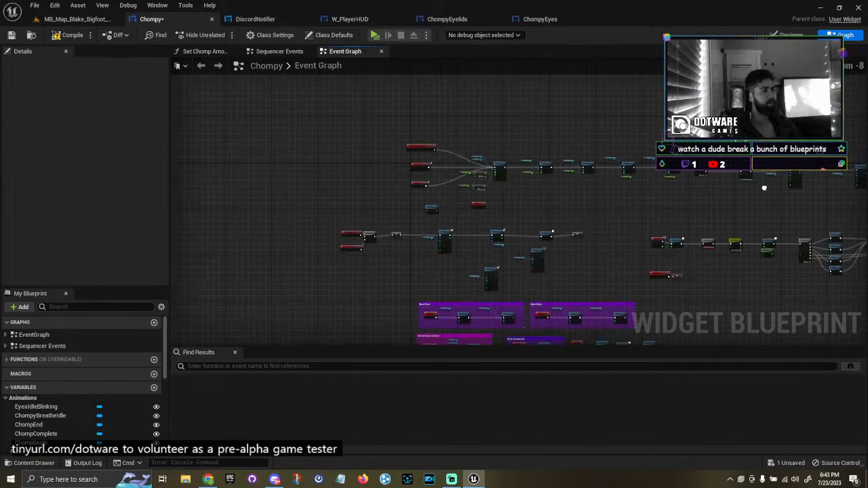
scroll(483, 249, up, 7)
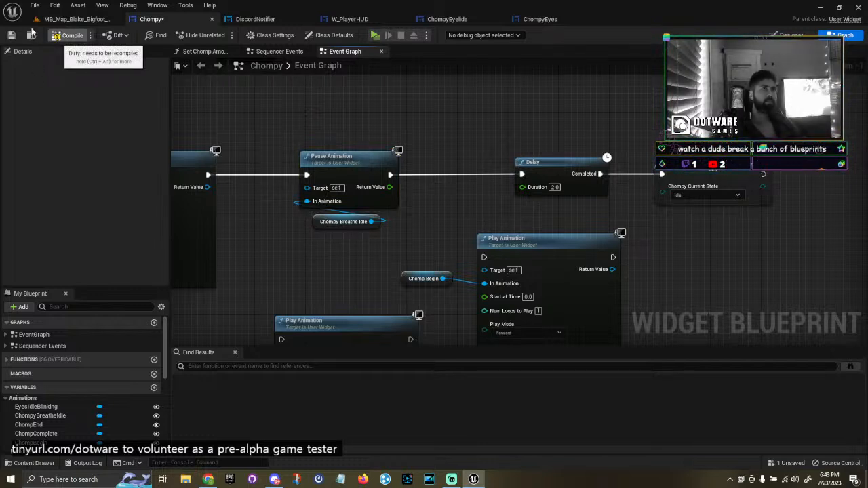
click(75, 19)
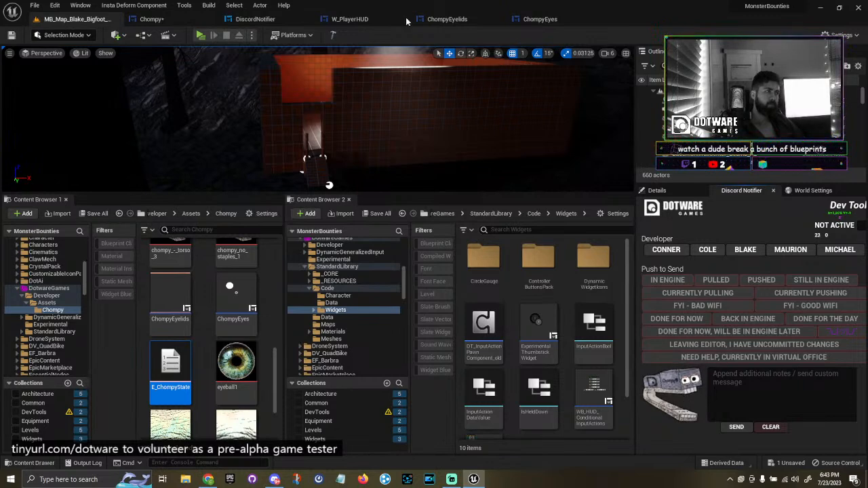
Examine the Chompy event graph's chomp chain and the Set Eye Location and Set Pupil Scale nodes.
click(151, 19)
right_drag(334, 198, 695, 179)
right_drag(234, 172, 514, 208)
right_drag(570, 130, 172, 161)
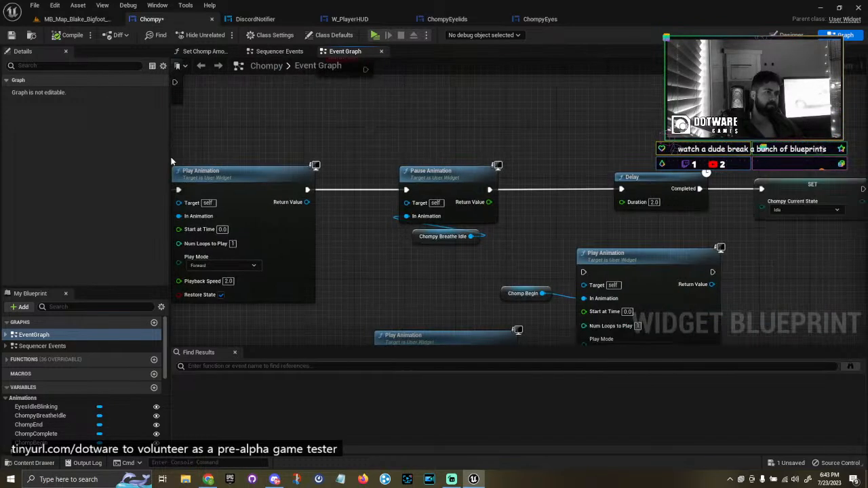
right_drag(308, 190, 364, 198)
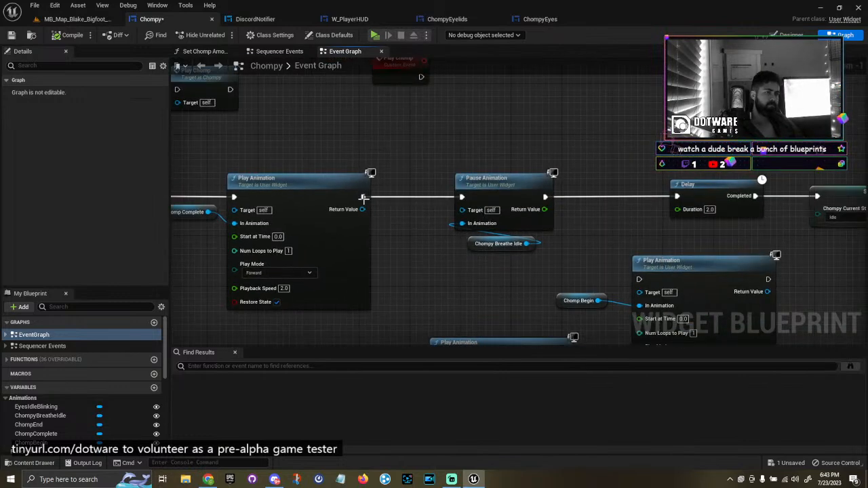
right_drag(404, 122, 531, 284)
scroll(531, 283, down, 2)
right_drag(462, 219, 380, 250)
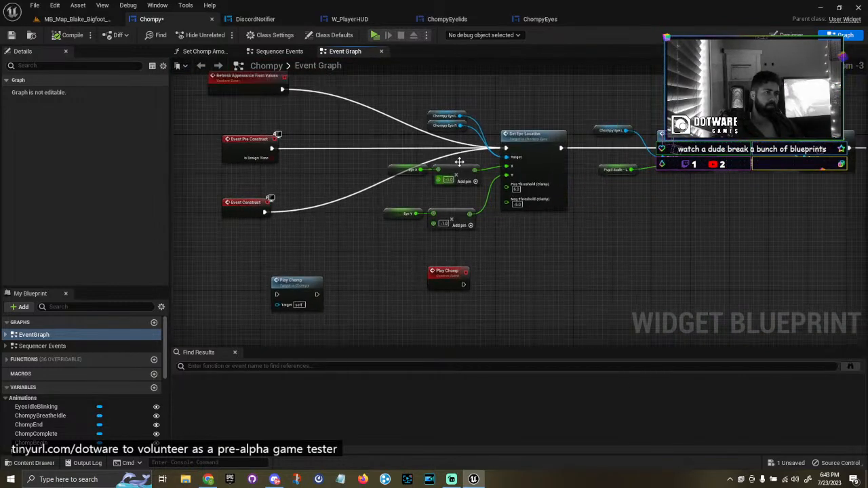
right_drag(672, 209, 398, 213)
scroll(413, 136, up, 3)
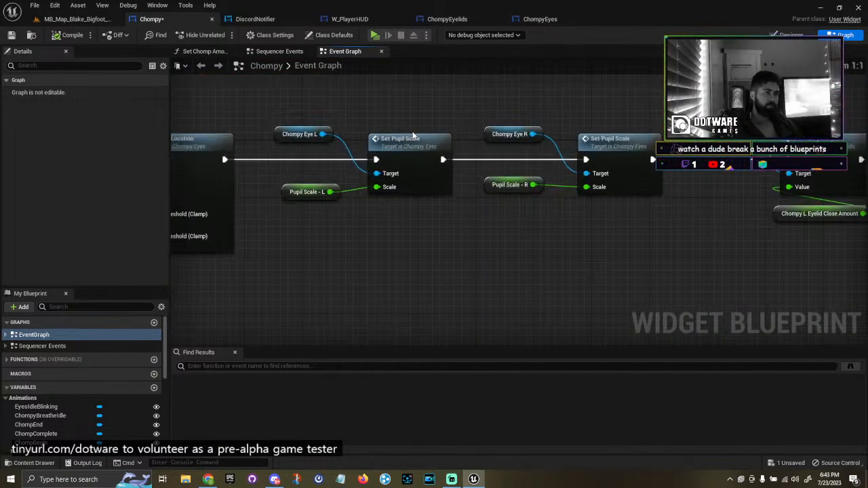
right_drag(673, 232, 361, 235)
right_drag(461, 248, 641, 289)
right_drag(561, 302, 862, 254)
right_drag(450, 228, 488, 228)
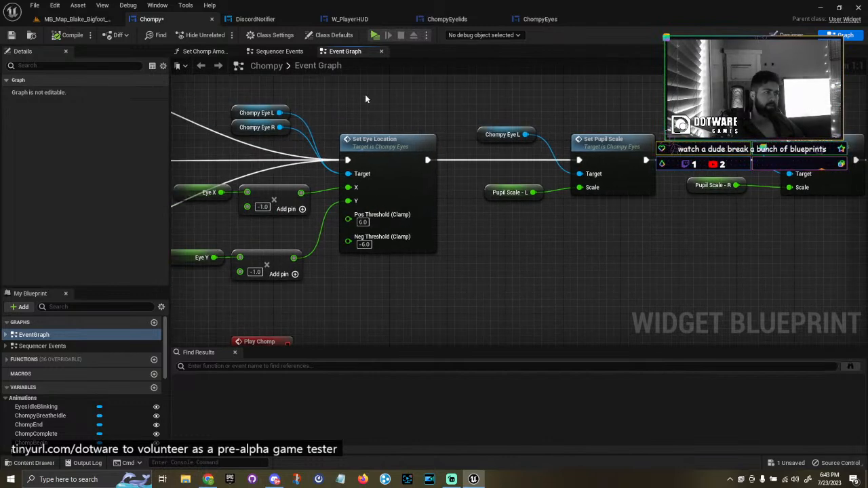
Trace the execution chain from Set Eye Location through the pupil and eyelid nodes to the Sequence and idle Play Animation nodes.
click(380, 144)
right_drag(527, 251, 392, 280)
click(391, 274)
drag(366, 116, 604, 276)
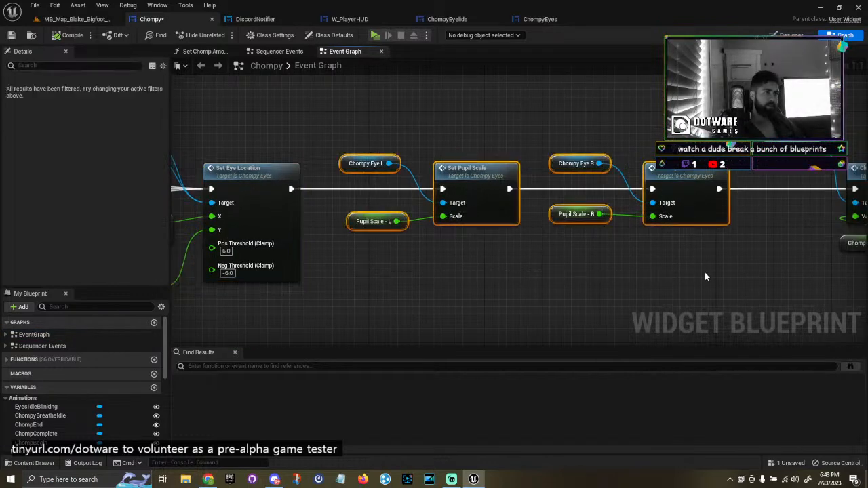
right_drag(705, 273, 369, 273)
drag(287, 103, 630, 260)
scroll(638, 261, down, 2)
right_drag(641, 264, 369, 263)
scroll(650, 169, up, 3)
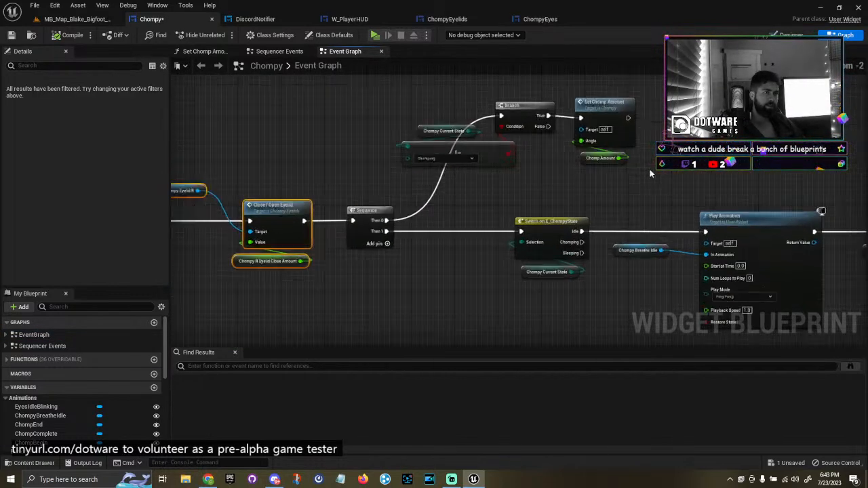
scroll(650, 169, down, 3)
right_drag(650, 169, 409, 151)
scroll(409, 151, down, 2)
drag(258, 104, 791, 285)
scroll(223, 205, up, 5)
Break the execution link from the right eyelid's Close / Open Eyelid node into the Sequence, compile, and check Chompy in the Discord Notifier.
right_drag(224, 206, 420, 263)
click(482, 203)
key(alt+space)
click(520, 273)
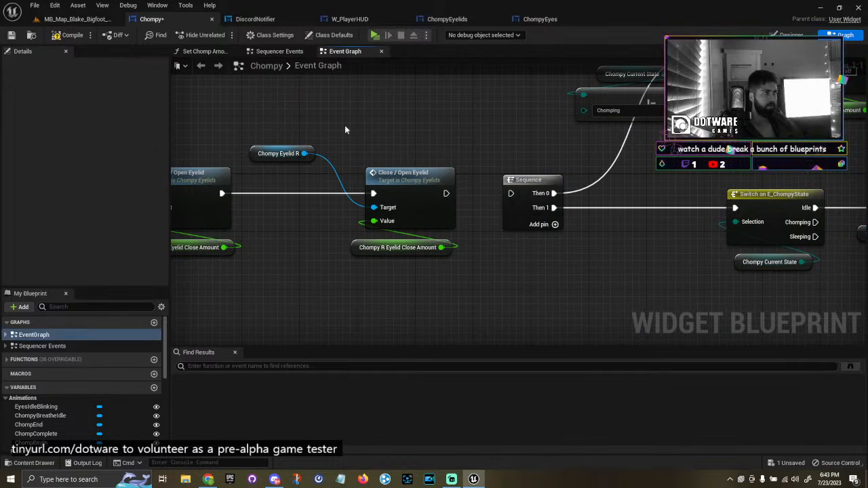
click(69, 38)
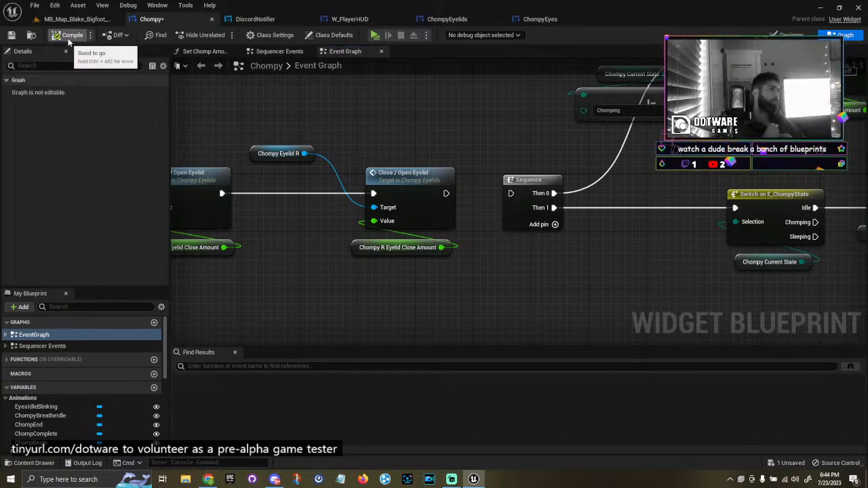
click(75, 19)
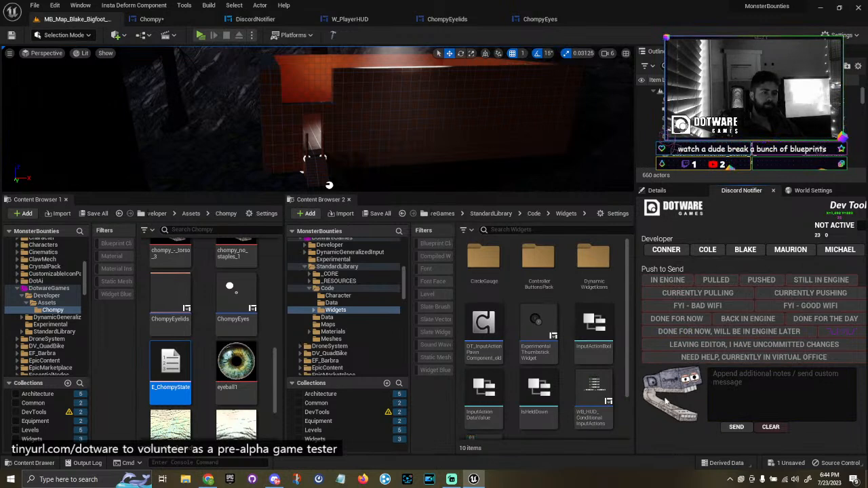
Review the construct events, eye nodes and chomp chain in the event graph, and inspect Chompy in the level editor and widget Designer.
click(150, 20)
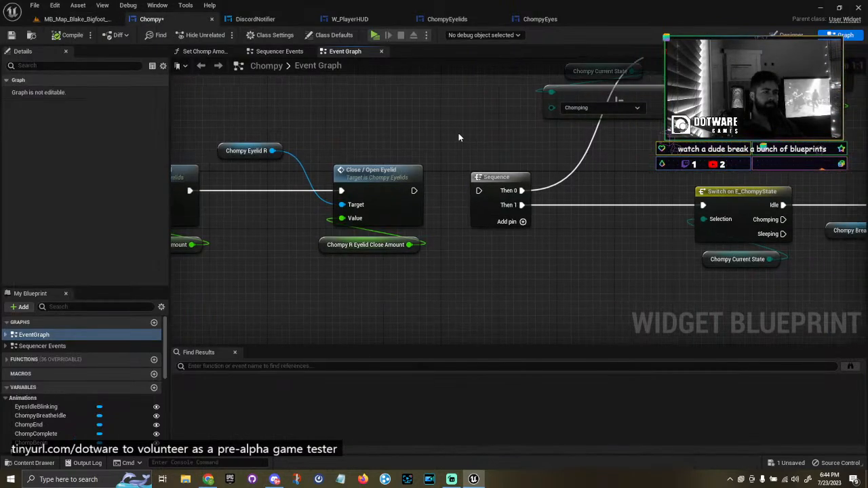
scroll(459, 137, down, 5)
right_drag(371, 189, 495, 192)
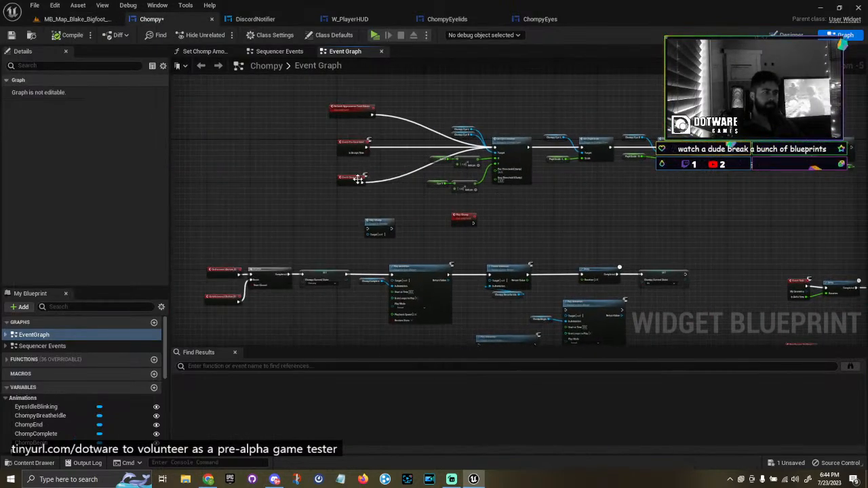
right_drag(586, 214, 640, 143)
right_drag(705, 203, 496, 212)
scroll(576, 224, up, 5)
scroll(494, 212, down, 3)
right_drag(446, 196, 606, 194)
click(76, 19)
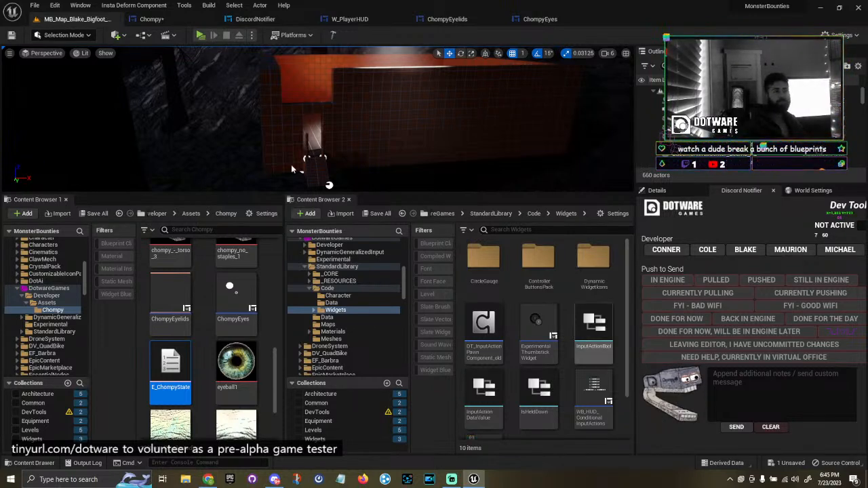
click(158, 20)
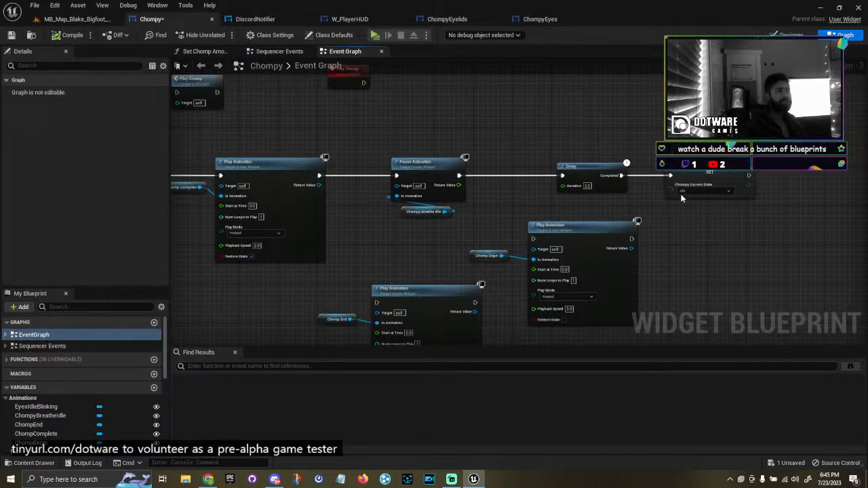
click(791, 35)
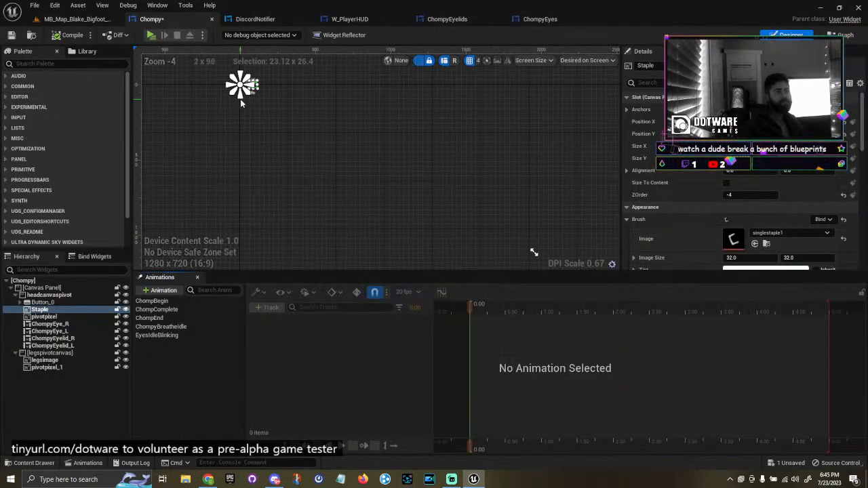
scroll(242, 113, up, 10)
scroll(272, 236, down, 6)
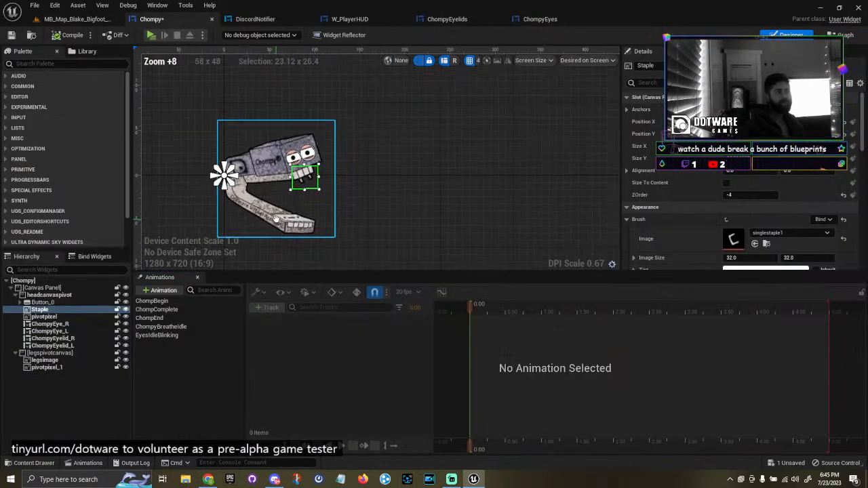
Set Chompy's render transform angle in the DiscordNotifier widget to 8 after trying 6, and compile and save the widget.
click(255, 19)
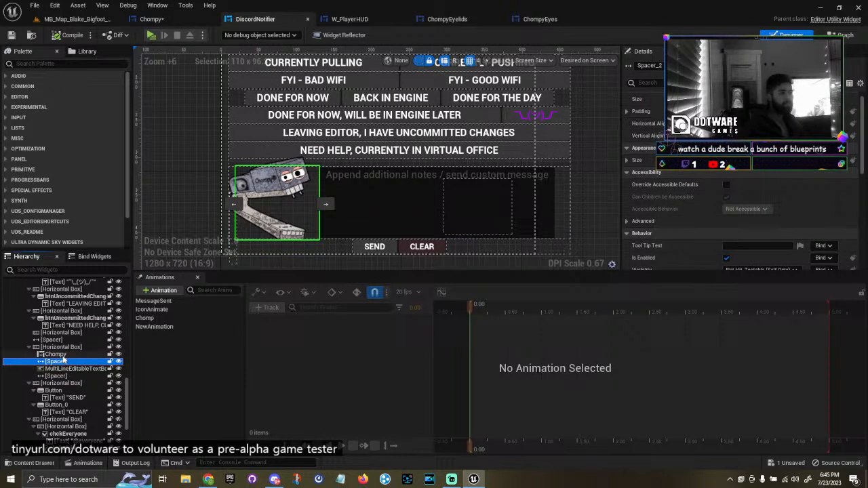
click(55, 354)
scroll(684, 208, down, 10)
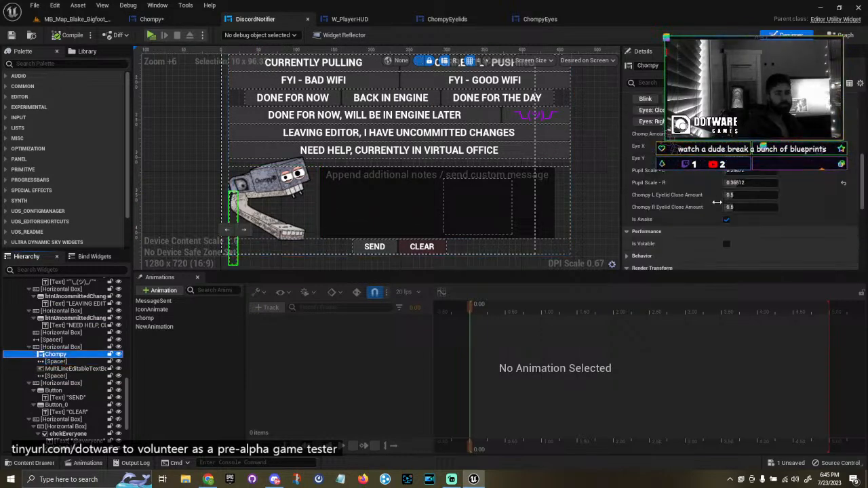
scroll(716, 190, up, 3)
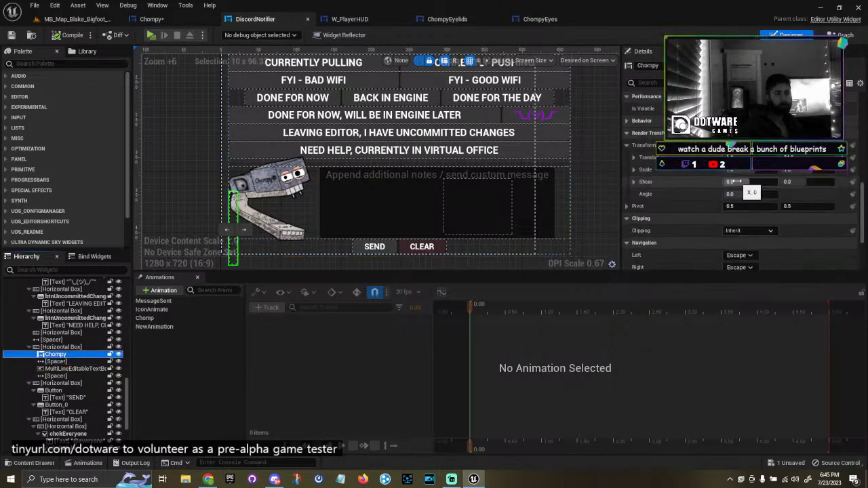
mouse_move(740, 196)
mouse_down()
mouse_move(754, 196)
mouse_move(719, 196)
mouse_move(745, 196)
mouse_up()
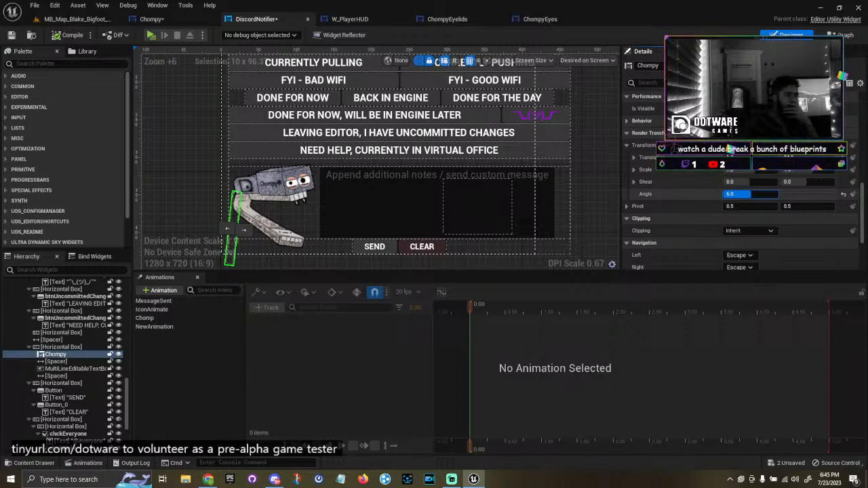
click(844, 197)
click(759, 194)
text(6)
key(Return)
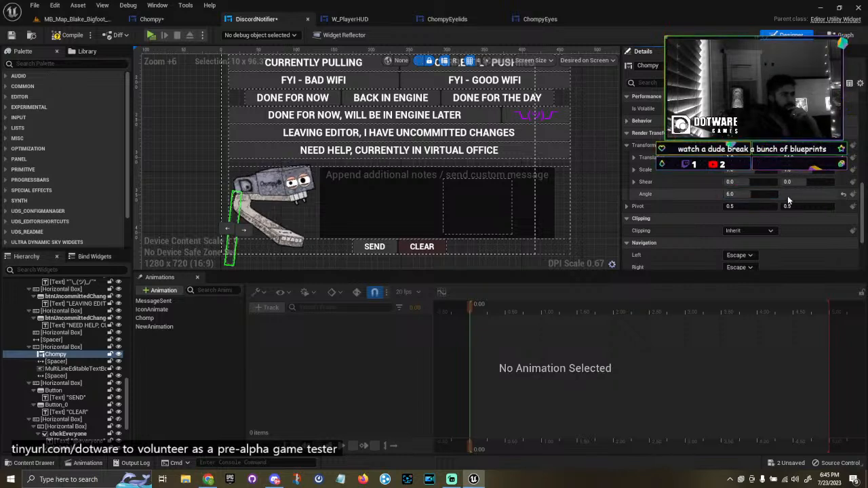
click(764, 195)
text(8)
key(Return)
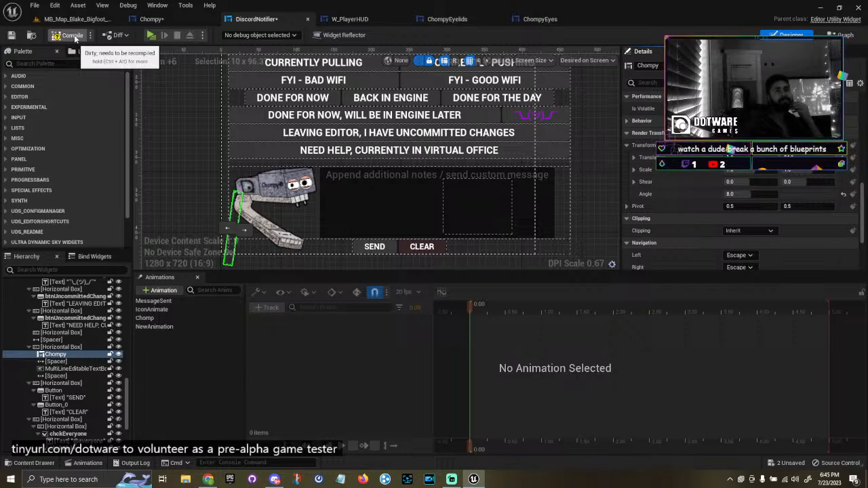
click(11, 35)
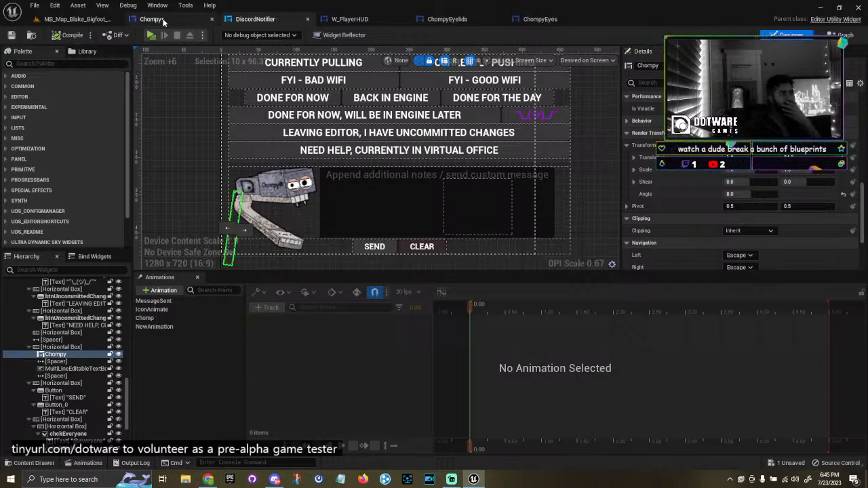
Return to the level editor and narrow the Discord Notifier panel beside the content browsers while checking Chompy.
click(150, 19)
click(84, 20)
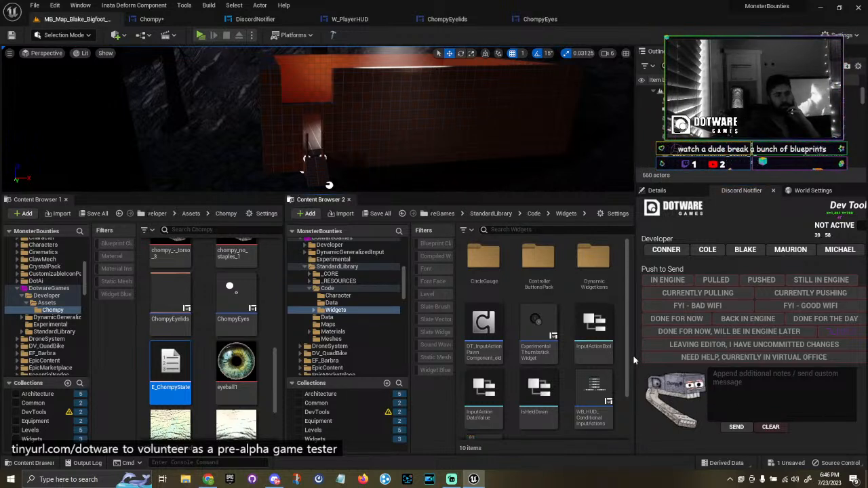
drag(635, 359, 666, 354)
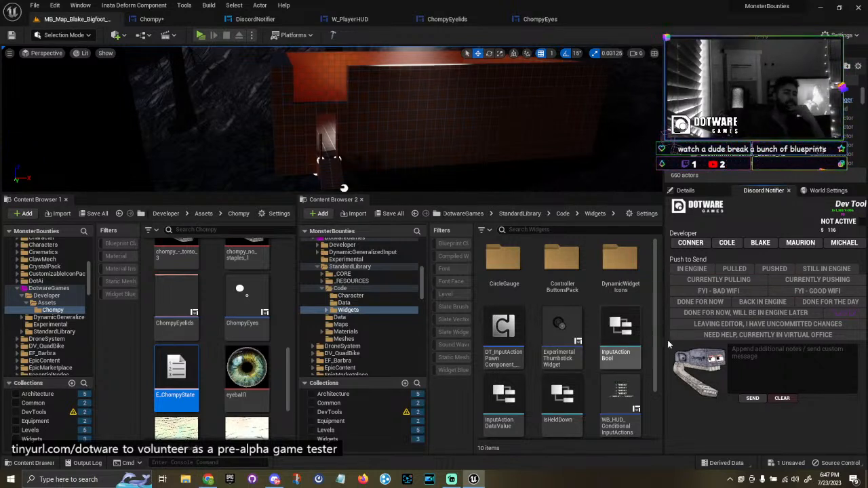
Save the Chompy widget, open its ChompComplete animation, and scrub the playhead to 0.20.
click(181, 18)
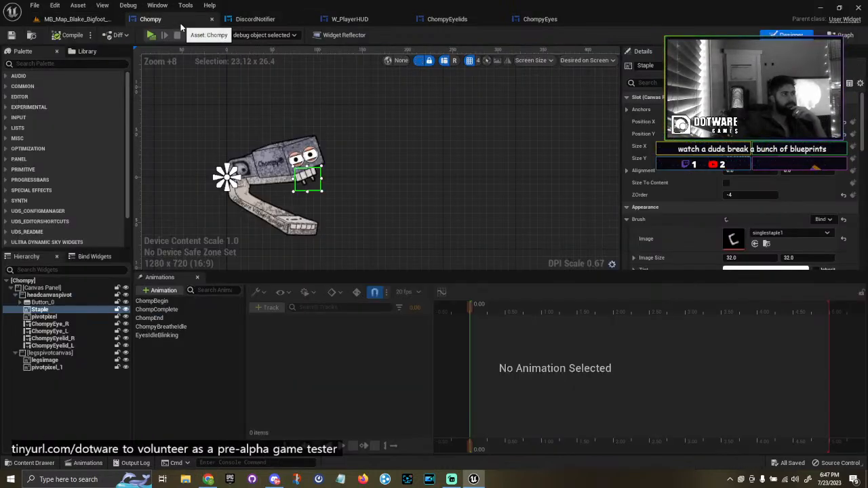
click(183, 327)
click(187, 310)
mouse_move(550, 306)
mouse_down()
mouse_move(588, 312)
mouse_move(552, 309)
mouse_move(558, 312)
mouse_up()
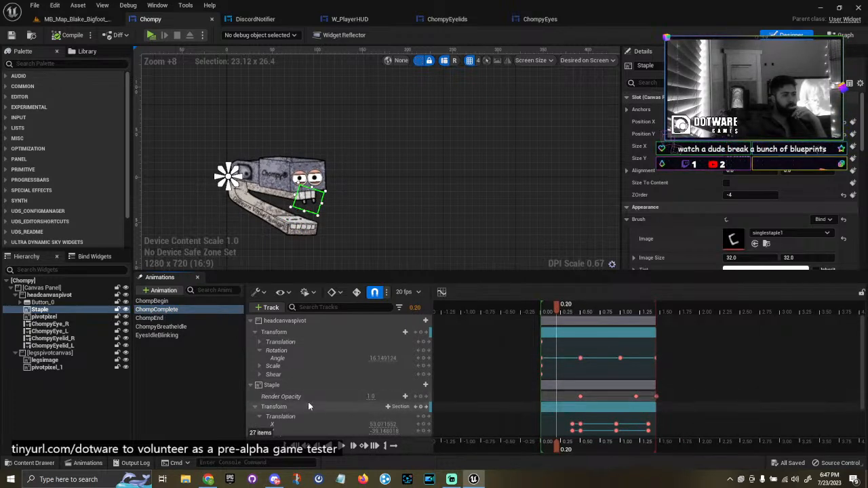
Select the legspivotcanvas widget in Chompy's hierarchy.
scroll(312, 354, down, 3)
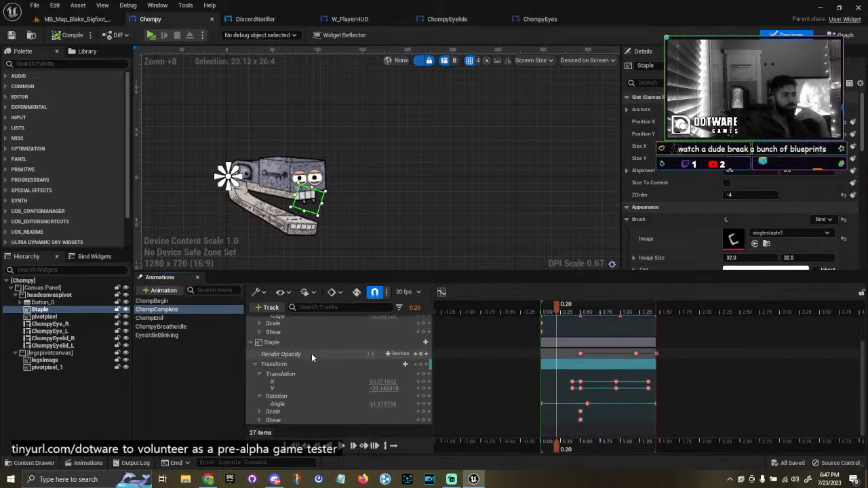
click(50, 354)
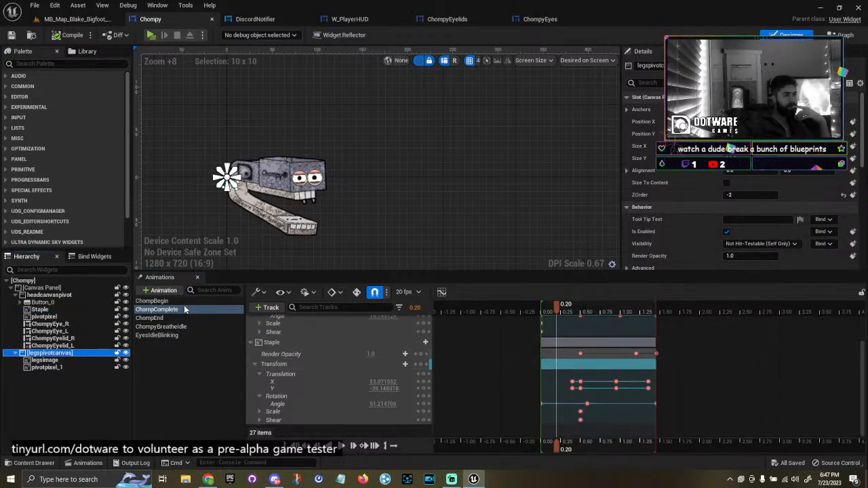
click(163, 290)
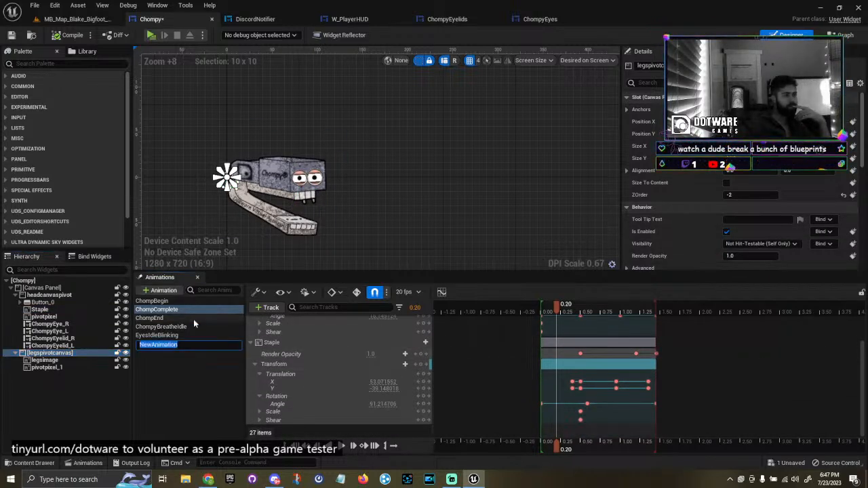
click(174, 344)
key(Delete)
click(187, 310)
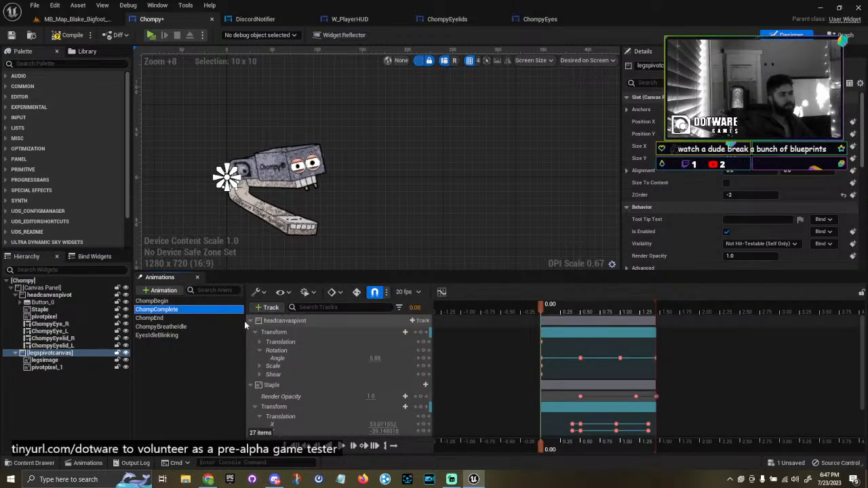
Add legspivotcanvas to the ChompComplete animation and give it a Transform track.
click(274, 308)
click(274, 308)
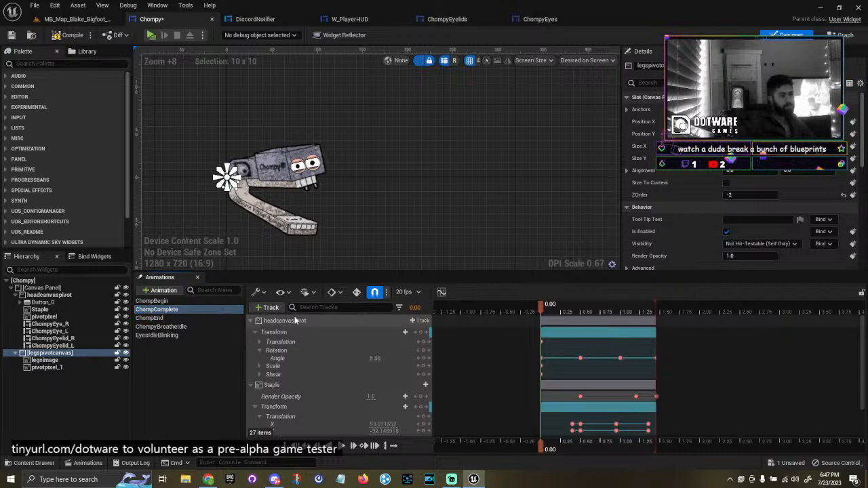
scroll(323, 373, down, 2)
scroll(323, 373, up, 2)
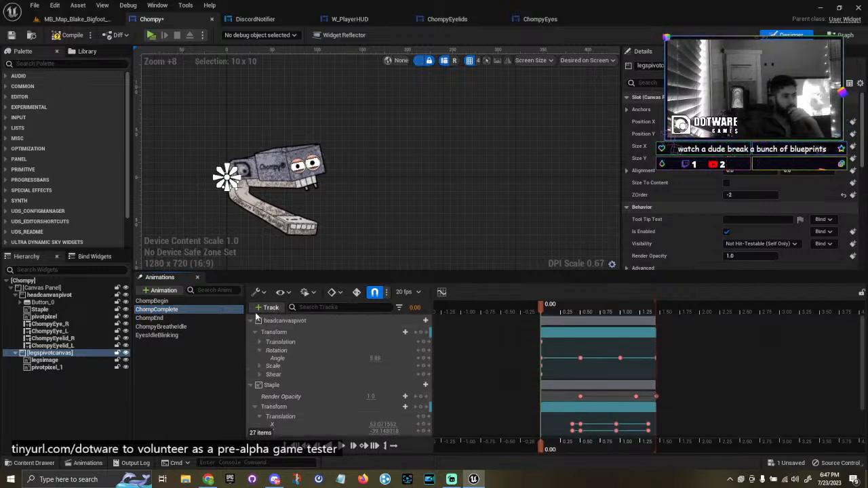
click(268, 308)
click(292, 321)
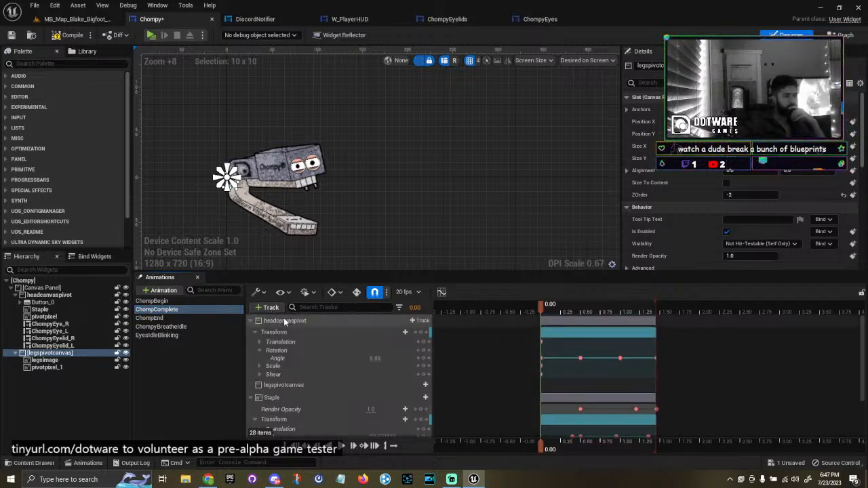
click(345, 385)
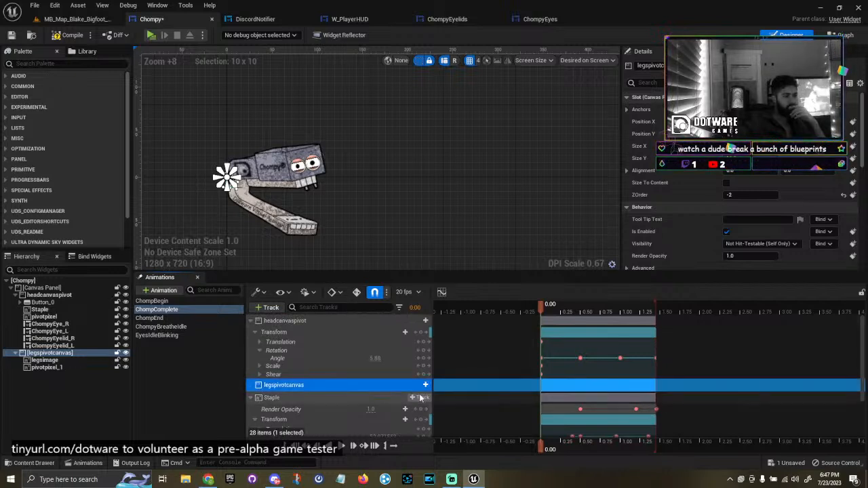
click(420, 385)
click(433, 363)
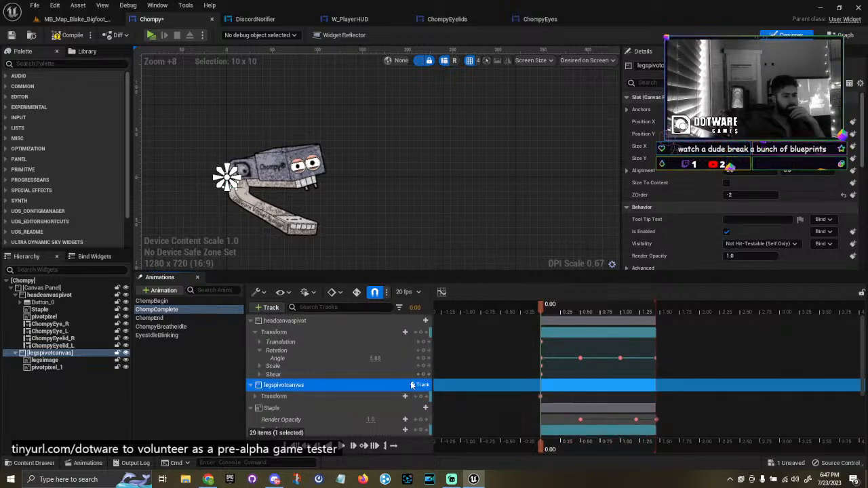
Expand the legspivotcanvas transform down to its rotation angle and add an angle key at 0.25.
scroll(414, 387, down, 1)
drag(543, 311, 560, 312)
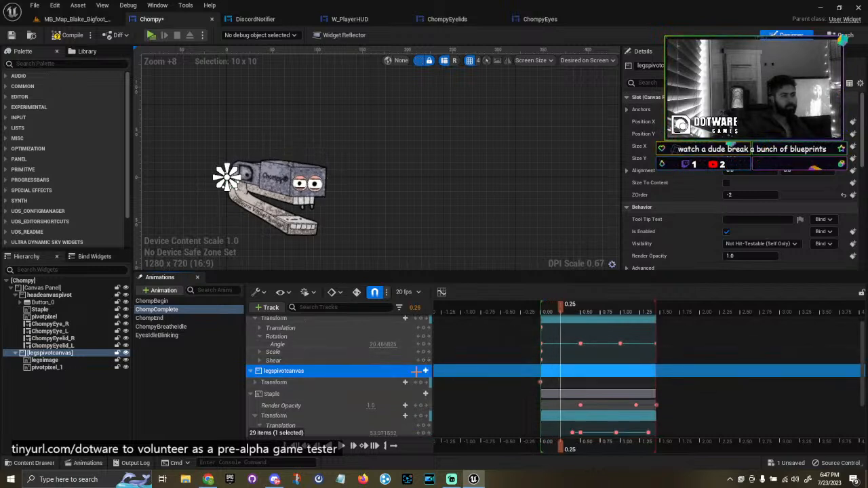
click(255, 383)
scroll(321, 383, down, 1)
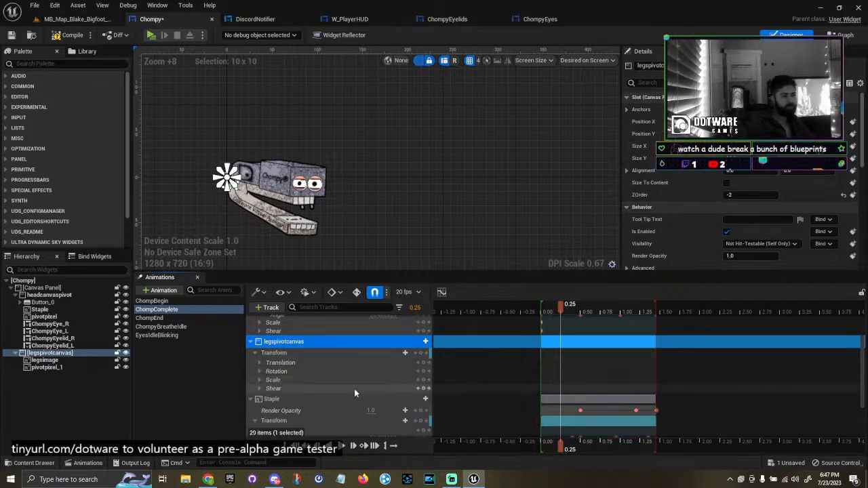
click(261, 372)
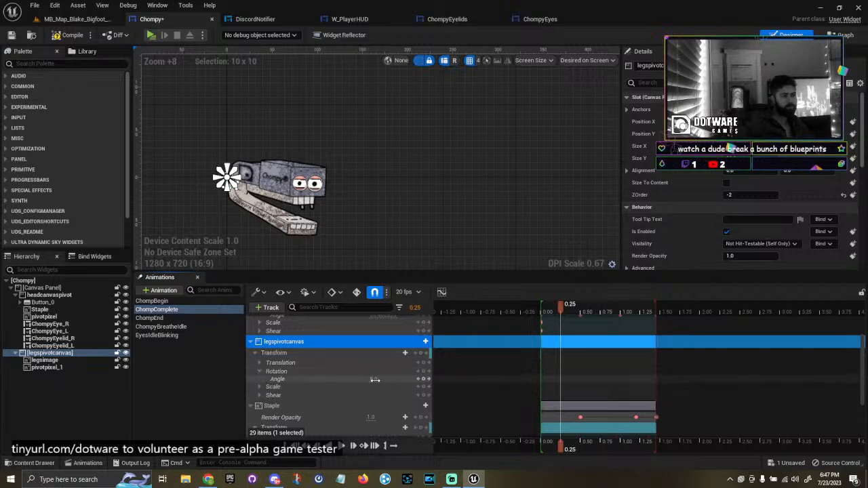
click(425, 380)
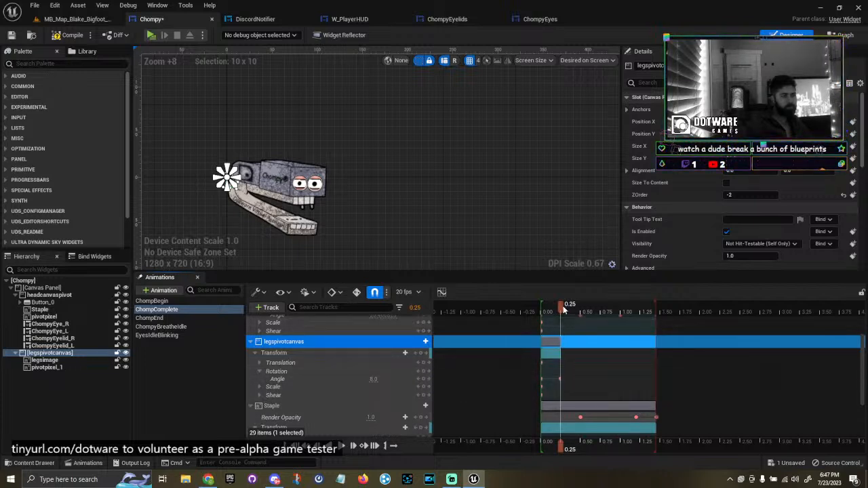
Set the legspivotcanvas rotation angle to about -5.03 at 0.35 and play ChompComplete from the start.
mouse_move(568, 309)
mouse_down()
mouse_move(580, 309)
mouse_move(571, 307)
mouse_up()
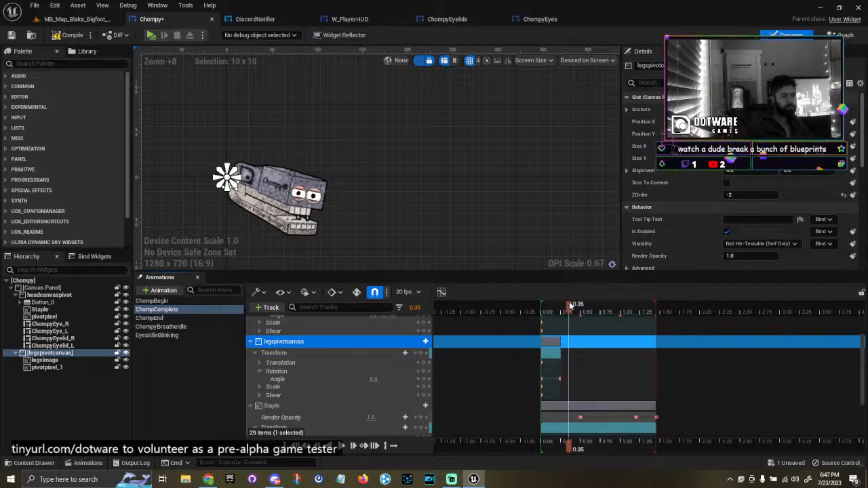
click(374, 380)
drag(377, 379, 357, 379)
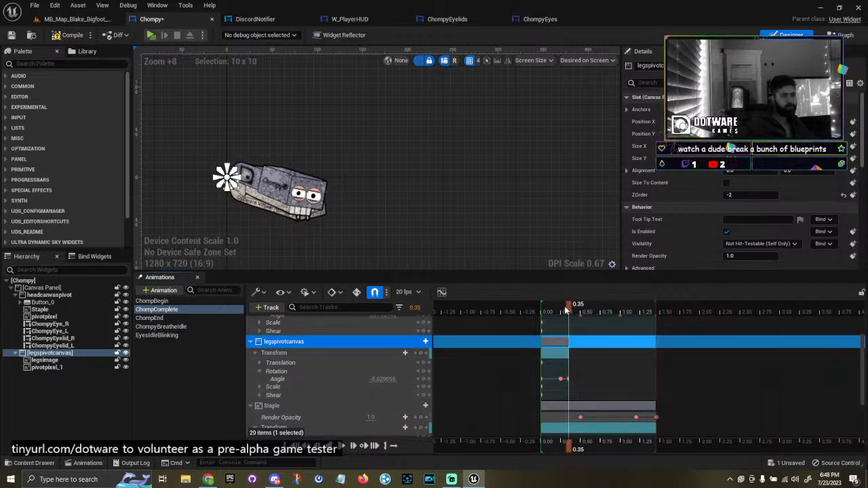
click(536, 309)
key(space)
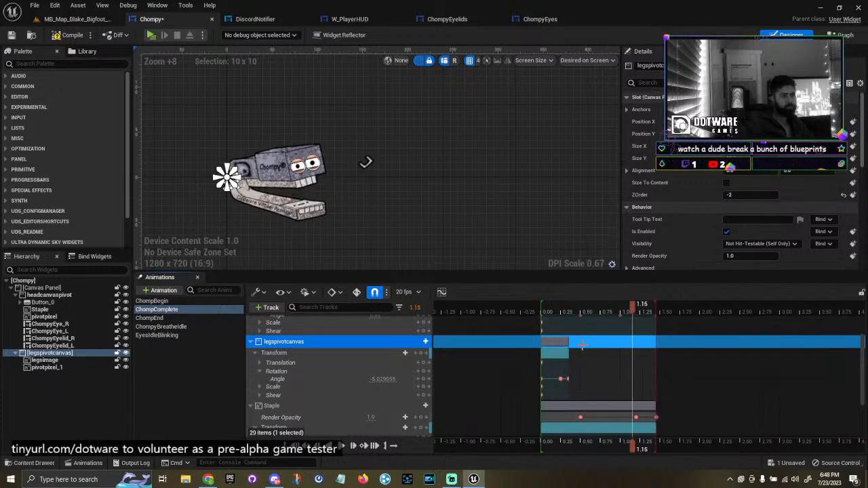
Delete the legspivotcanvas angle key at 0.25 and replay the animation.
middle_click(560, 379)
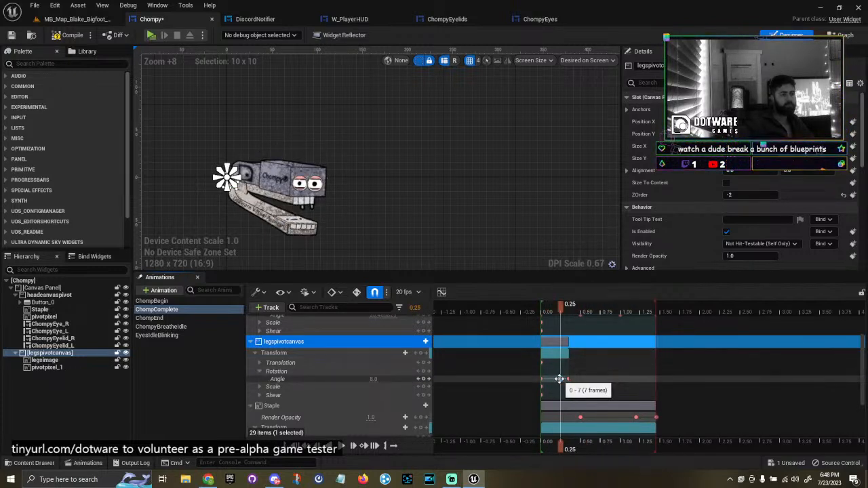
click(543, 306)
key(space)
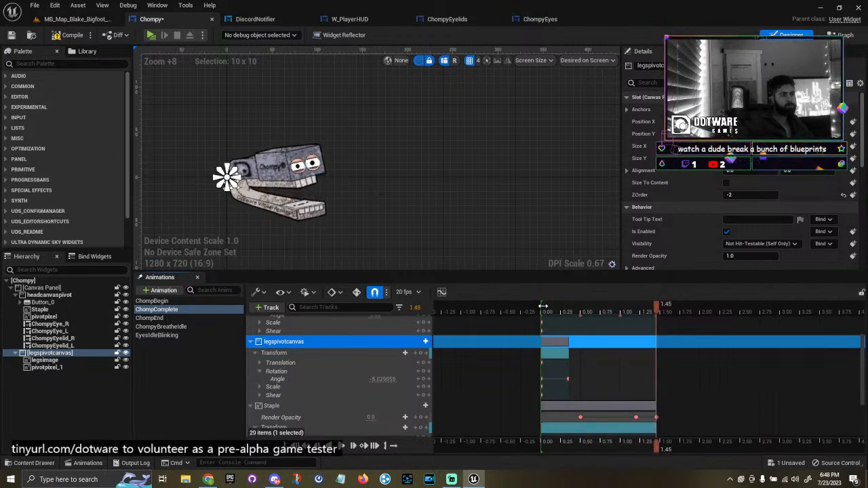
Duplicate the legspivotcanvas starting angle key, place the copy at 0.95, and replay the chomp from the start.
middle_click(542, 379)
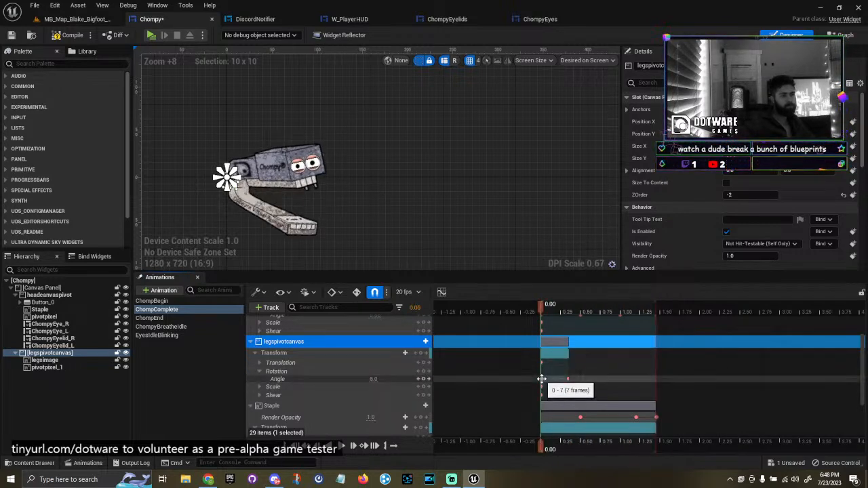
middle_drag(541, 380, 648, 382)
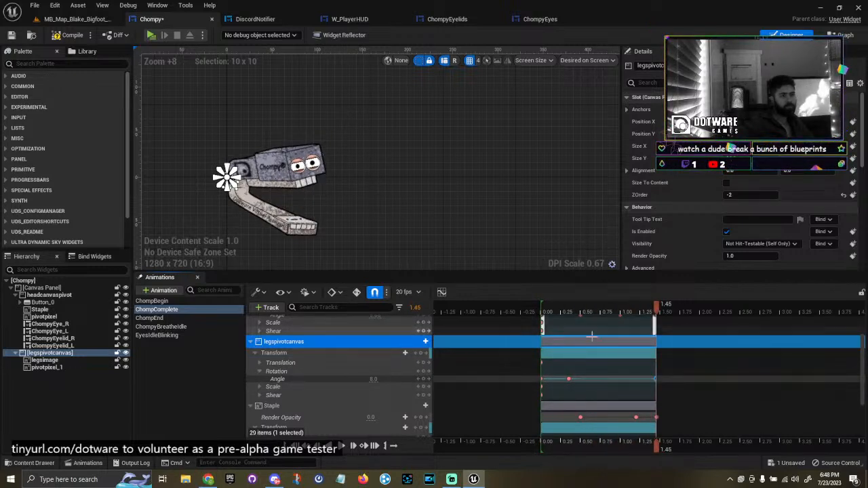
drag(654, 382, 609, 376)
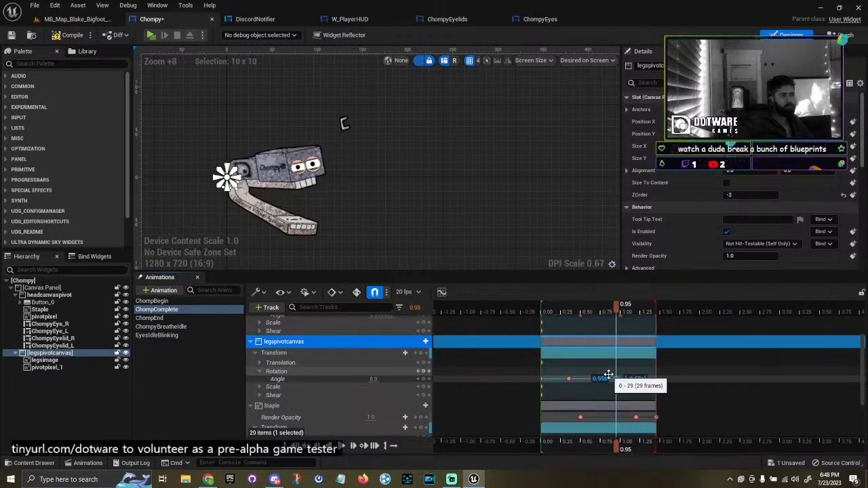
click(545, 308)
key(space)
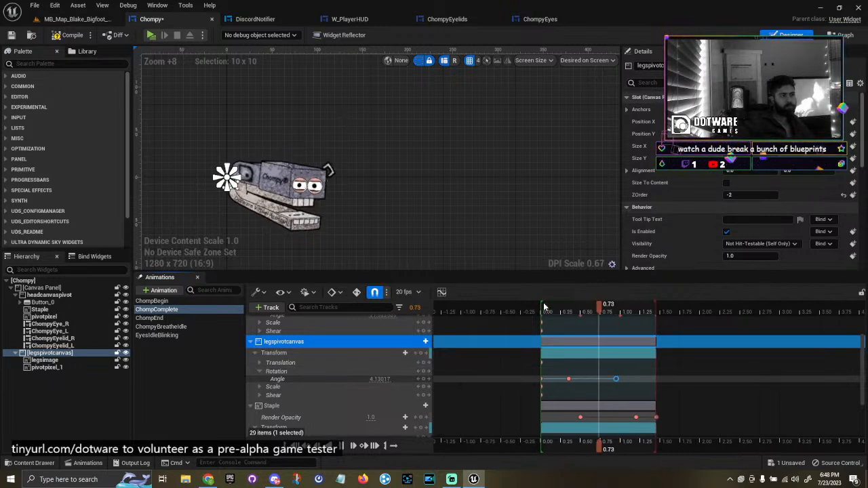
click(545, 308)
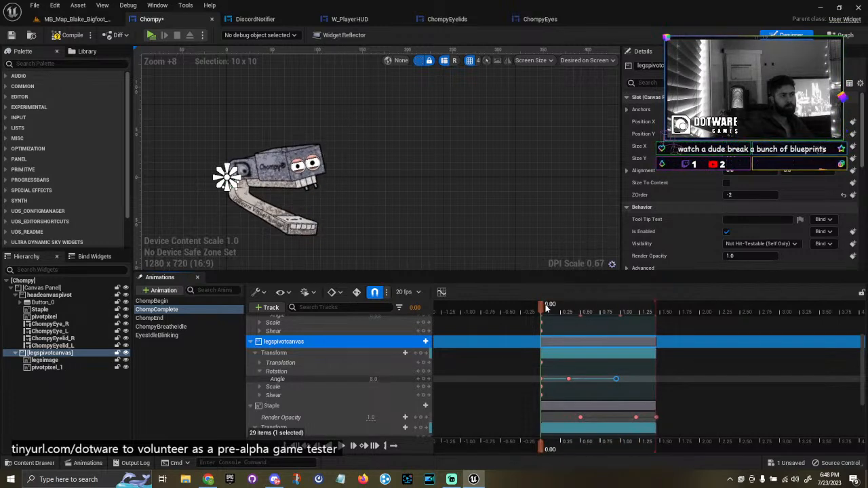
key(space)
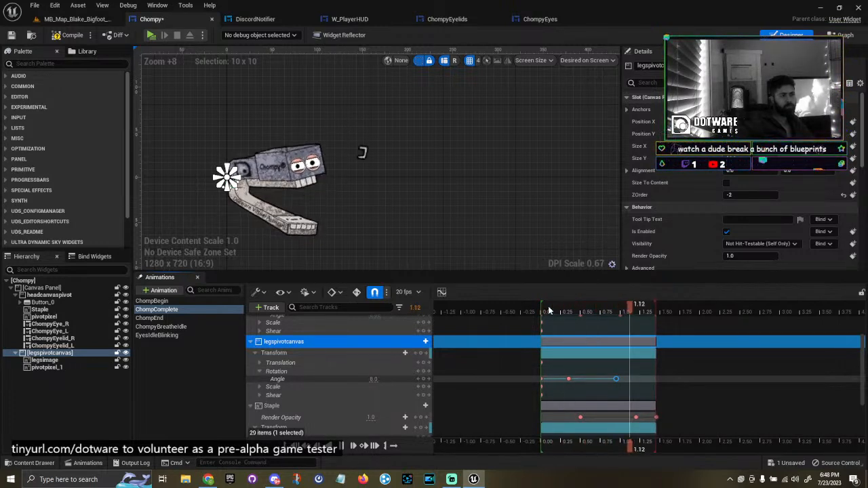
click(544, 308)
key(space)
key(space)
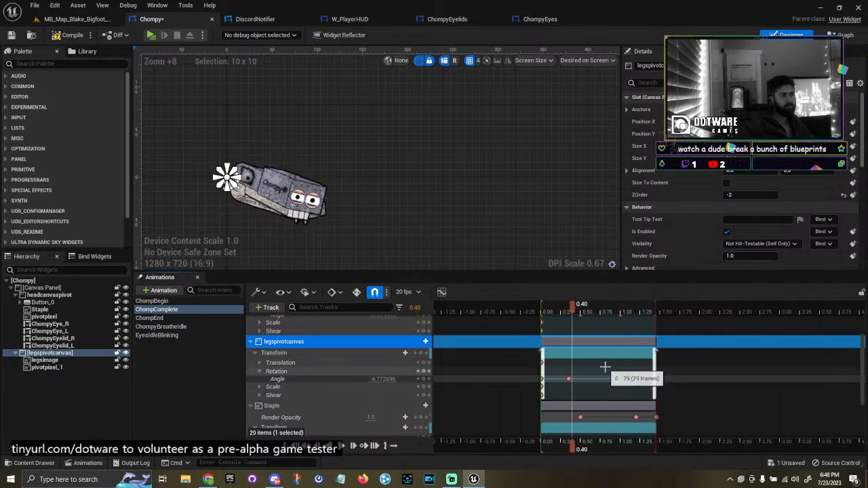
Set the headcanvaspivot rotation angle at the 0.50 key to about 22.04 and inspect its key at 1.00.
scroll(605, 367, up, 2)
scroll(564, 384, up, 1)
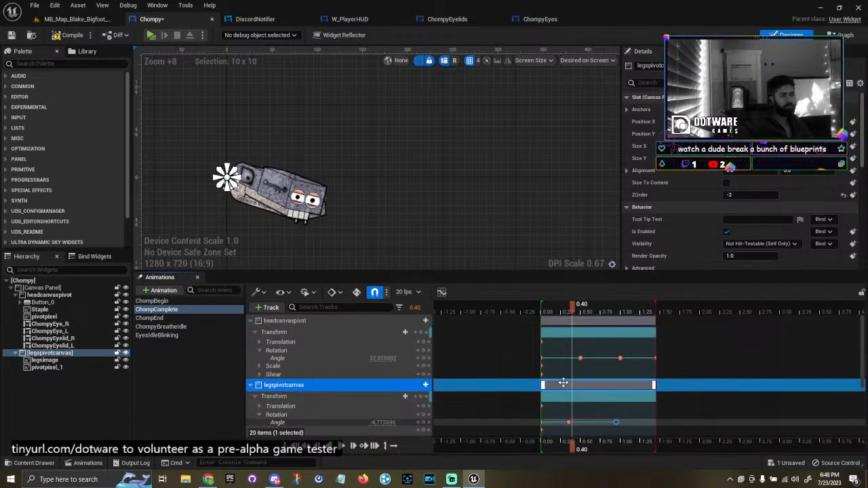
click(581, 358)
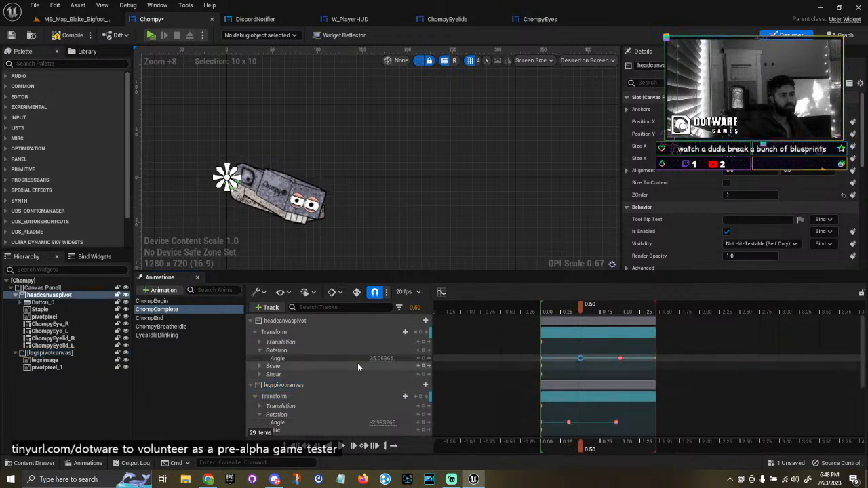
drag(391, 356, 372, 357)
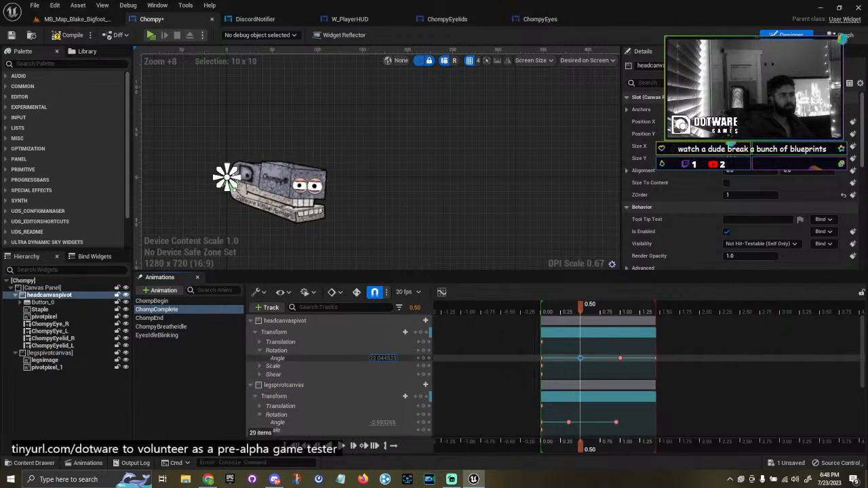
click(620, 358)
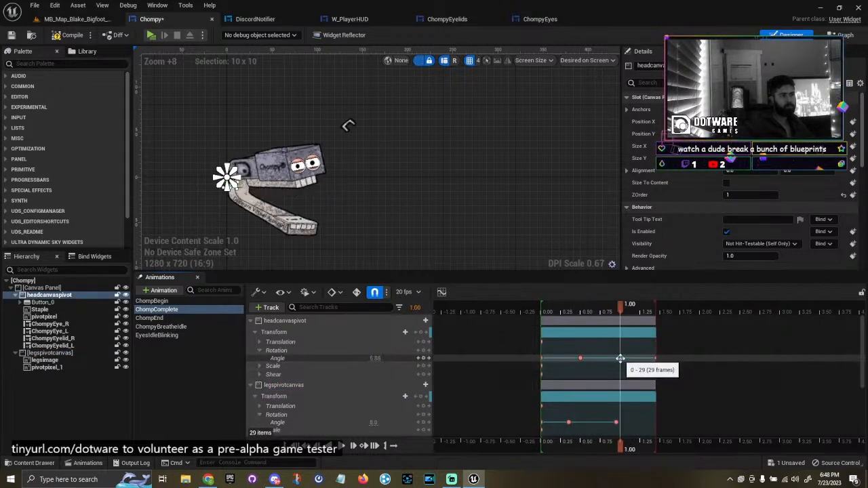
Play ChompComplete repeatedly from the start to examine how the head and legs close together.
click(542, 314)
key(space)
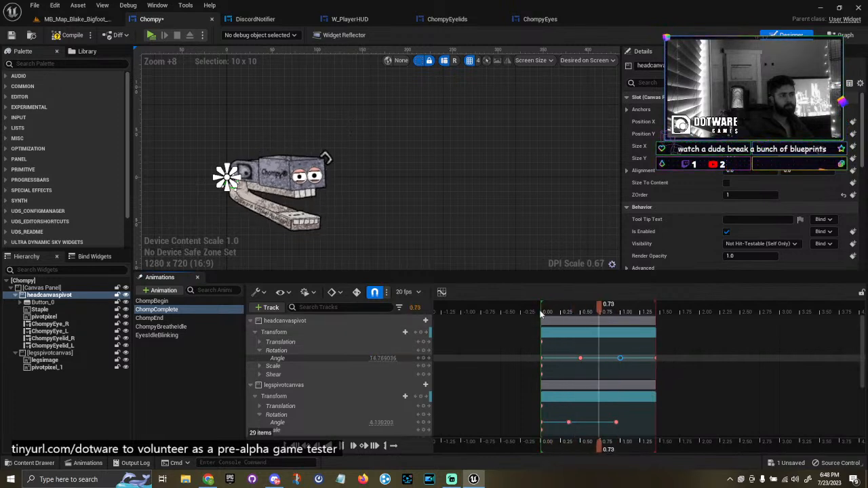
click(542, 312)
key(space)
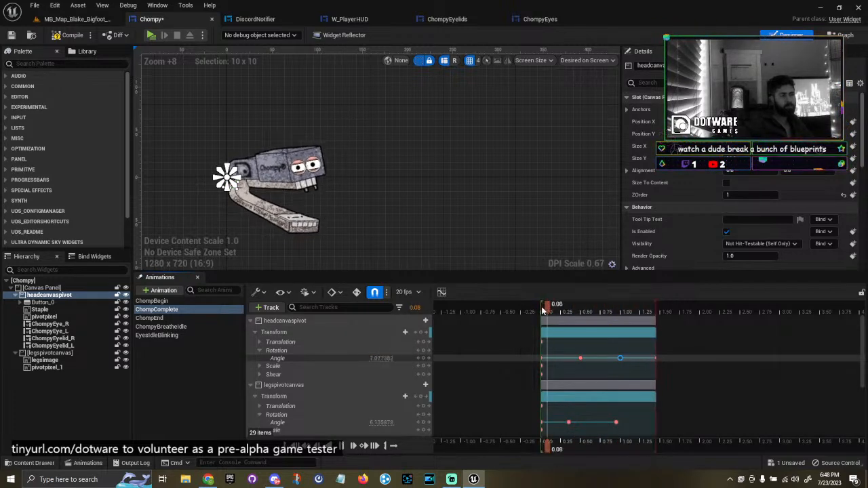
click(543, 311)
key(space)
key(space)
click(542, 311)
key(space)
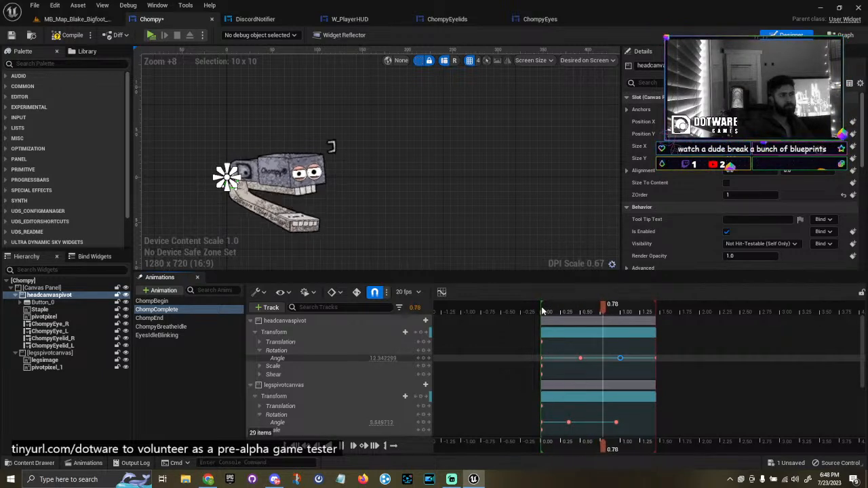
click(542, 311)
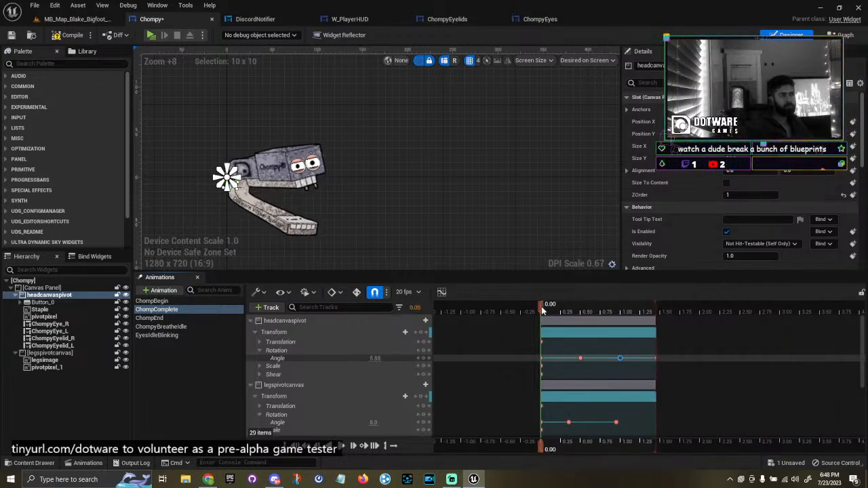
key(space)
click(543, 311)
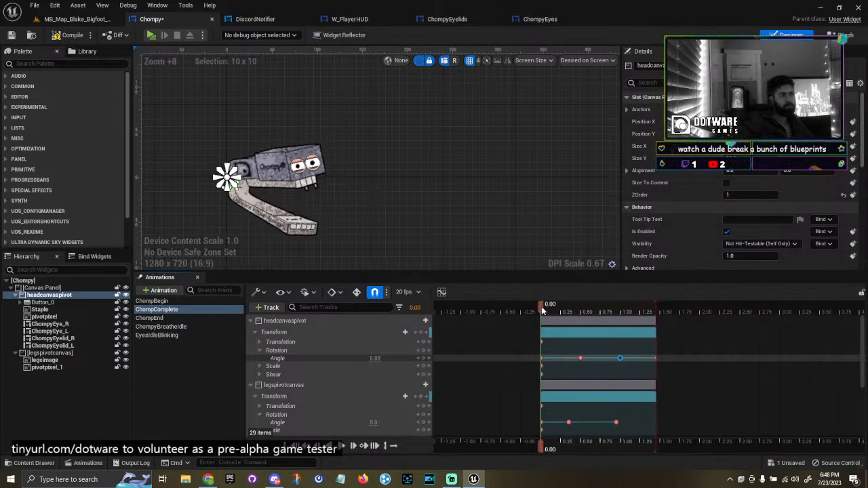
key(space)
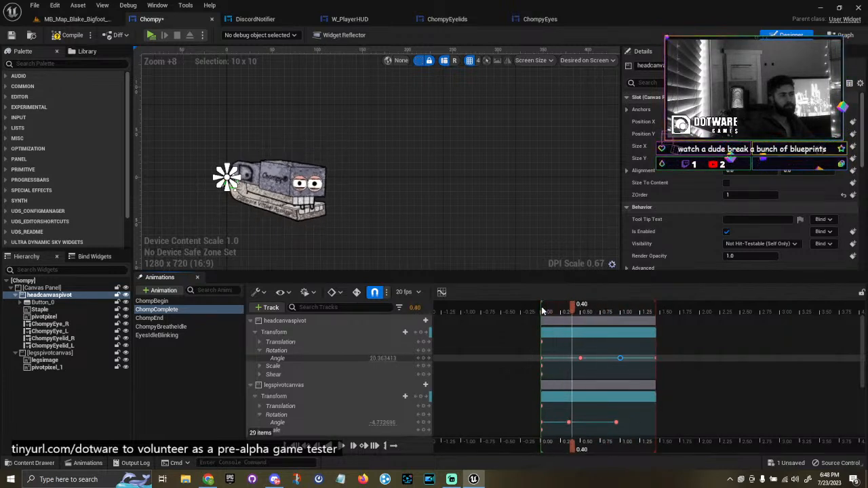
Move the legspivotcanvas angle key at 0.35 to 0.50, aligned with the head's middle key, and replay ChompComplete from the start.
click(543, 311)
drag(543, 311, 572, 309)
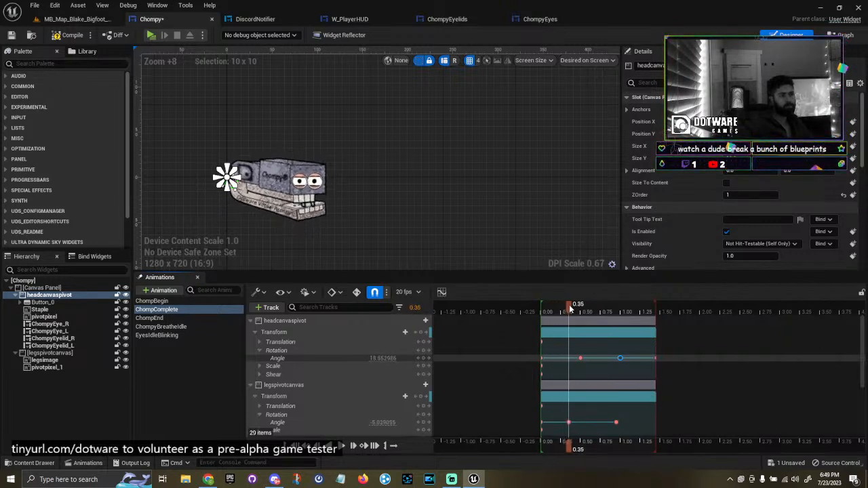
scroll(581, 388, down, 1)
scroll(584, 391, up, 1)
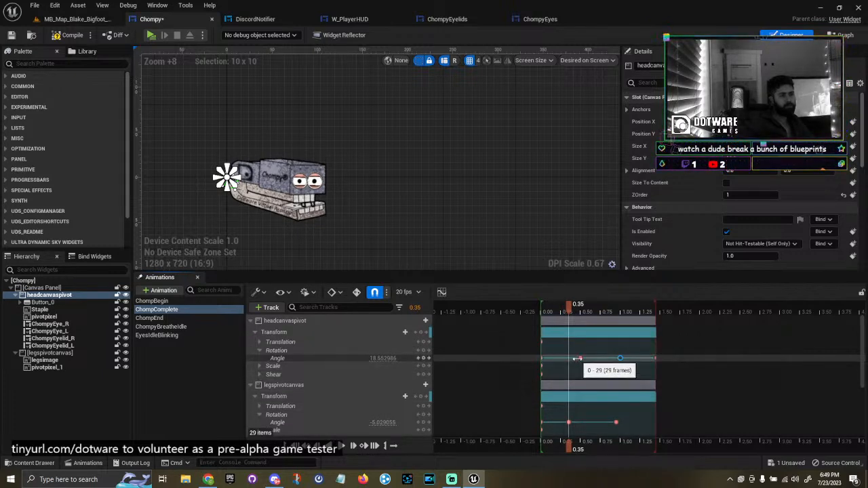
click(581, 357)
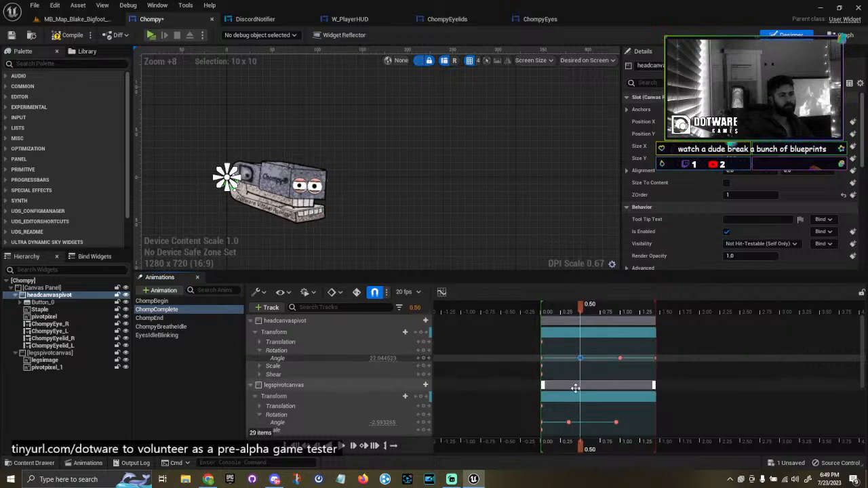
mouse_move(579, 309)
mouse_down()
mouse_move(552, 308)
mouse_move(585, 310)
mouse_up()
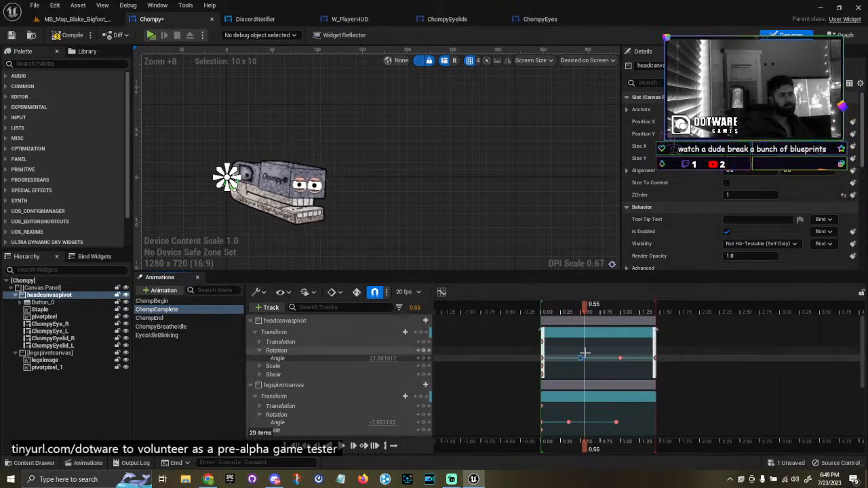
scroll(582, 388, down, 2)
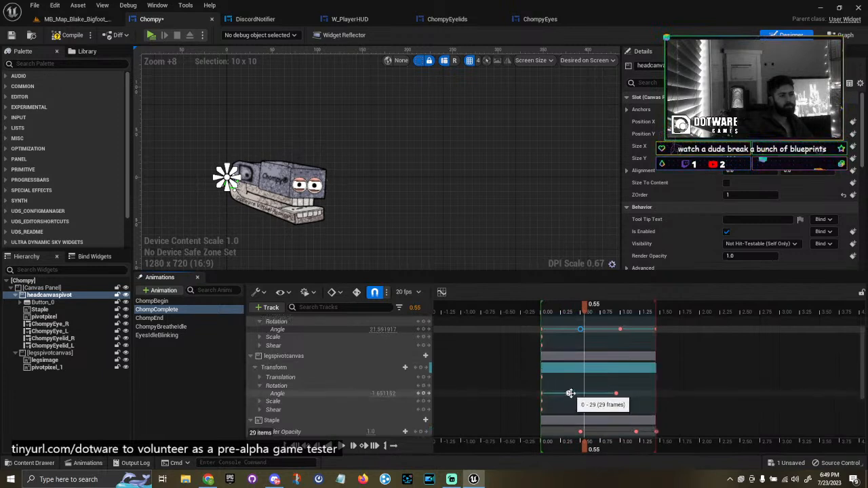
click(569, 393)
drag(570, 395, 582, 394)
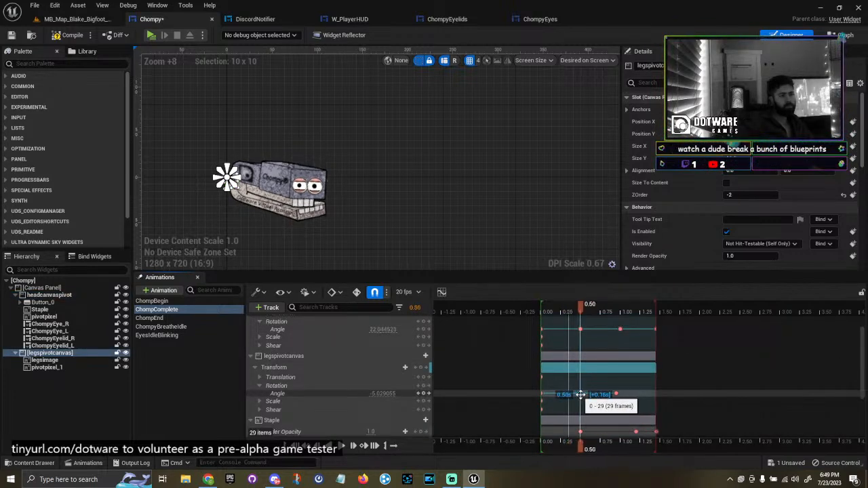
click(541, 308)
key(space)
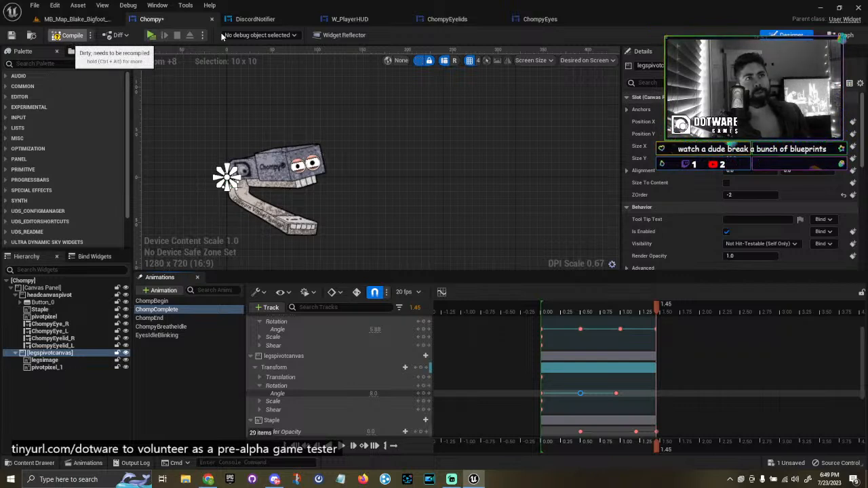
Compile and save the Chompy widget, select its root in the hierarchy, and close the docked animation timeline.
click(32, 35)
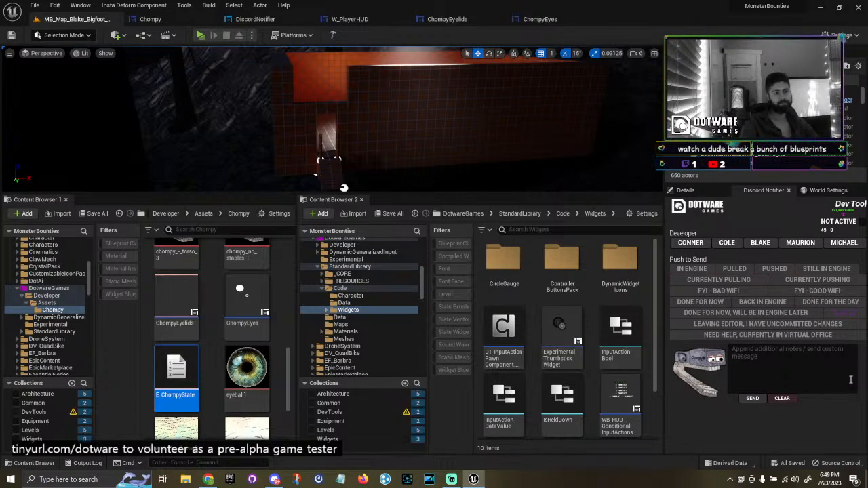
click(150, 19)
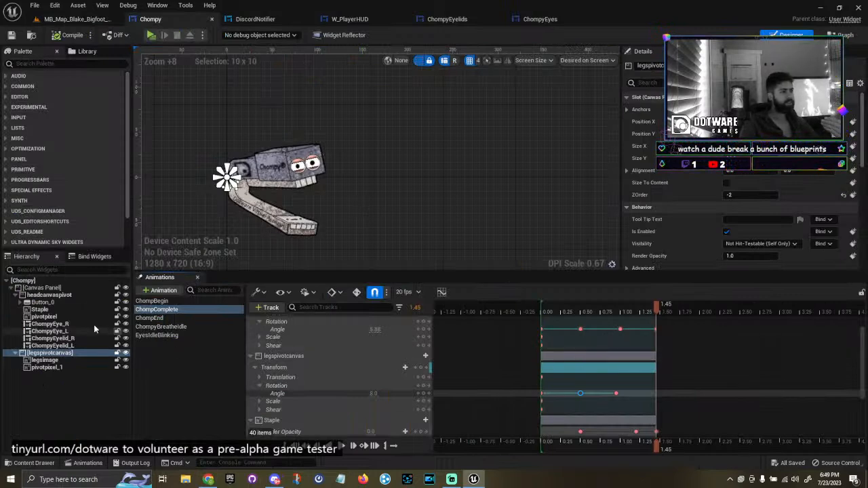
click(23, 280)
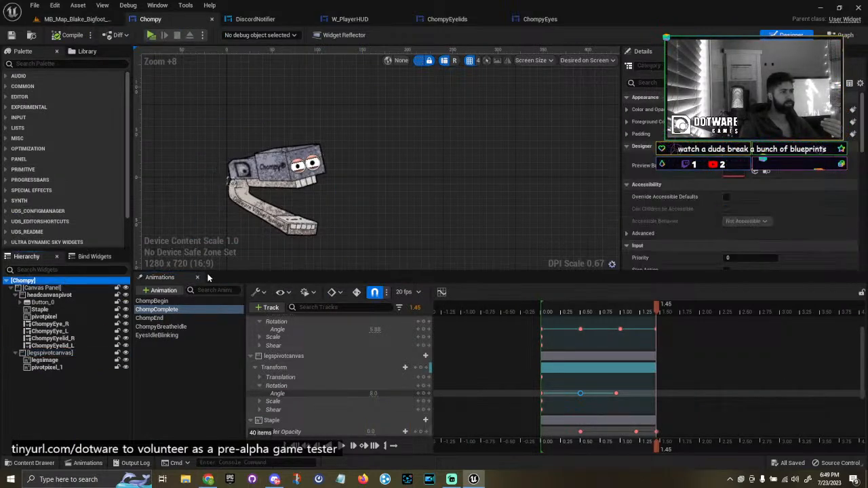
click(197, 277)
Select the Staple image inside headcanvaspivot and examine its details, filtering the properties by "vis" and clearing the filter.
click(277, 182)
scroll(278, 183, up, 7)
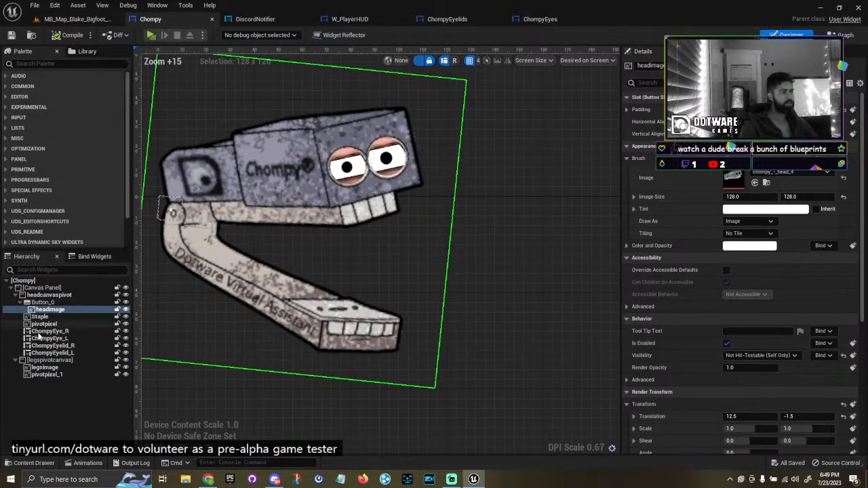
click(63, 372)
click(68, 347)
click(65, 317)
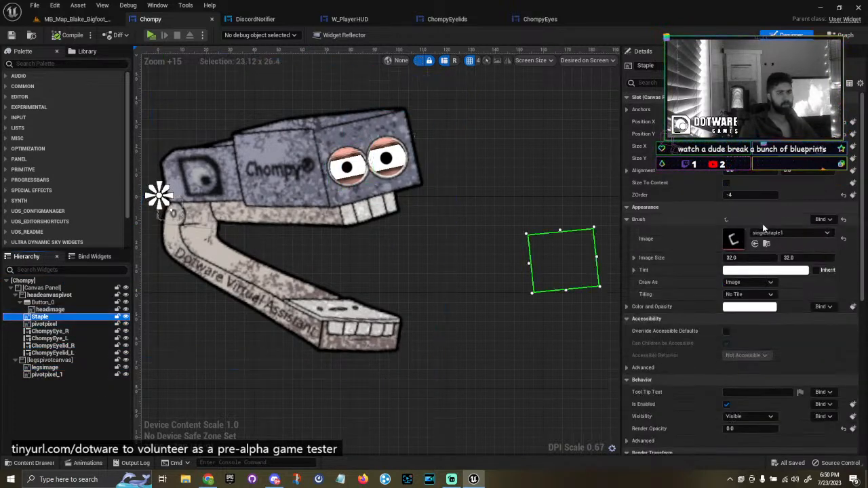
scroll(747, 286, down, 3)
scroll(746, 286, up, 3)
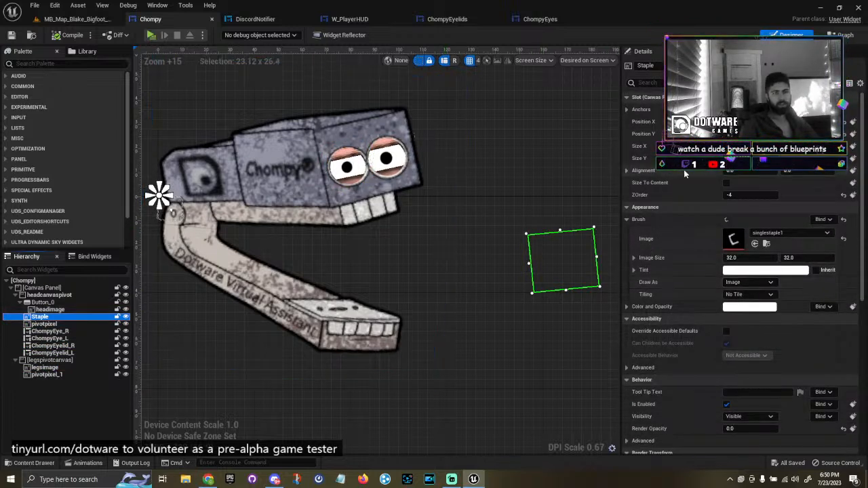
click(699, 83)
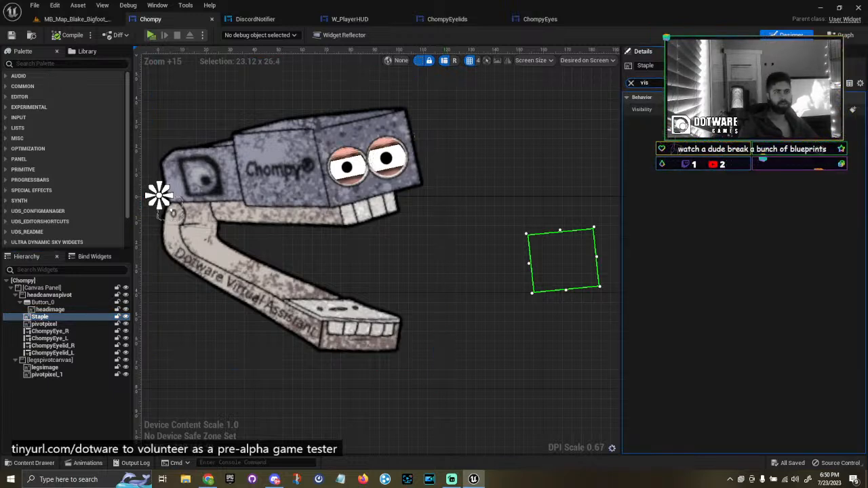
click(631, 83)
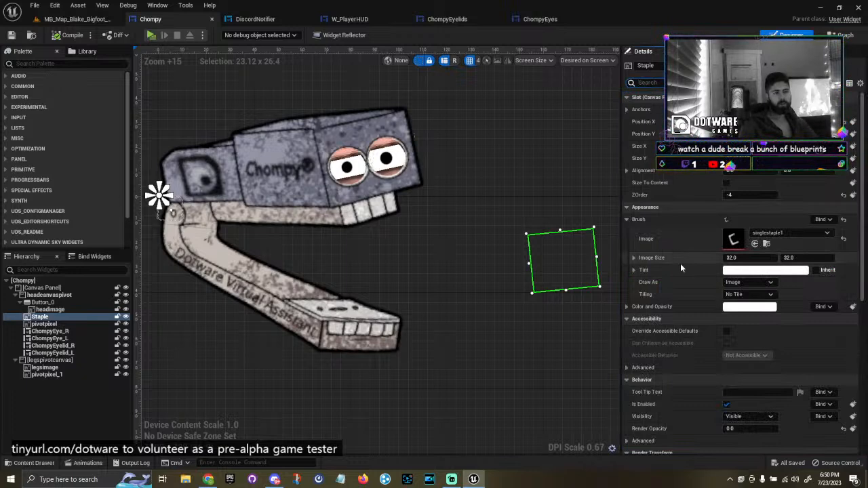
Reset the Staple's slot Position Y and Position X to their defaults.
click(846, 136)
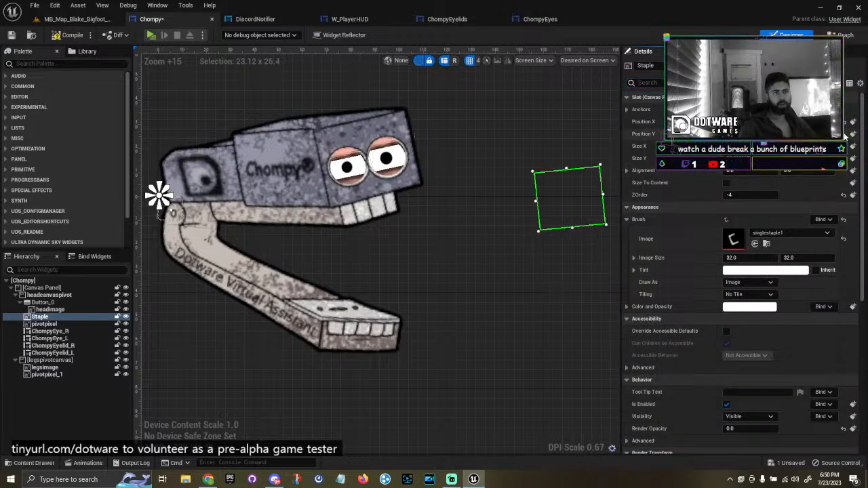
click(845, 122)
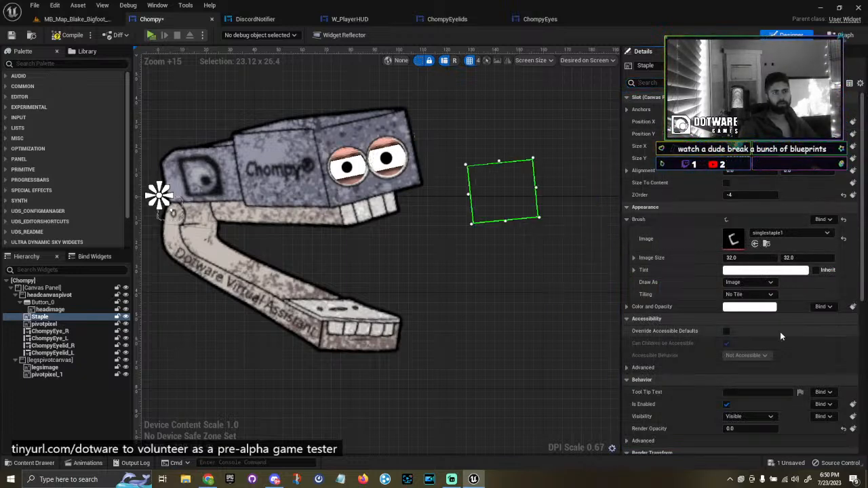
Try to place the Staple at Chompy's upper teeth with a render translation of 76, -13, and undo the move.
scroll(780, 336, down, 4)
scroll(781, 333, down, 2)
drag(758, 304, 739, 305)
drag(808, 305, 746, 304)
click(125, 317)
click(126, 317)
drag(751, 304, 756, 305)
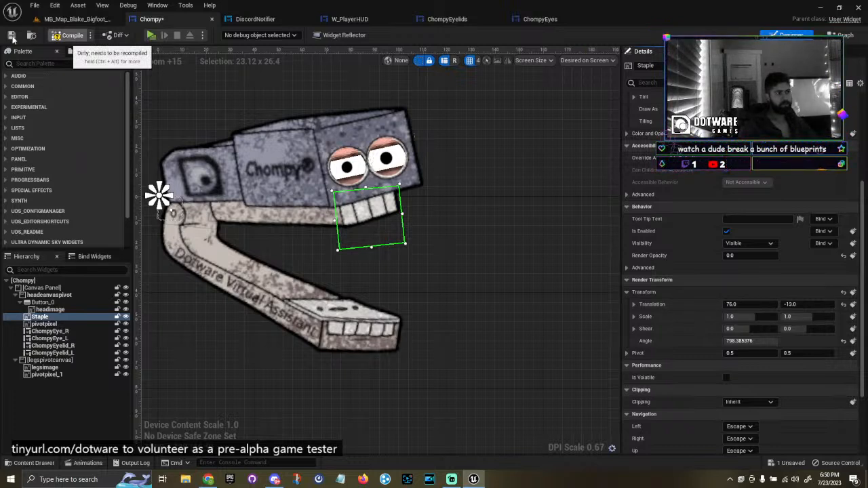
key(ctrl+z)
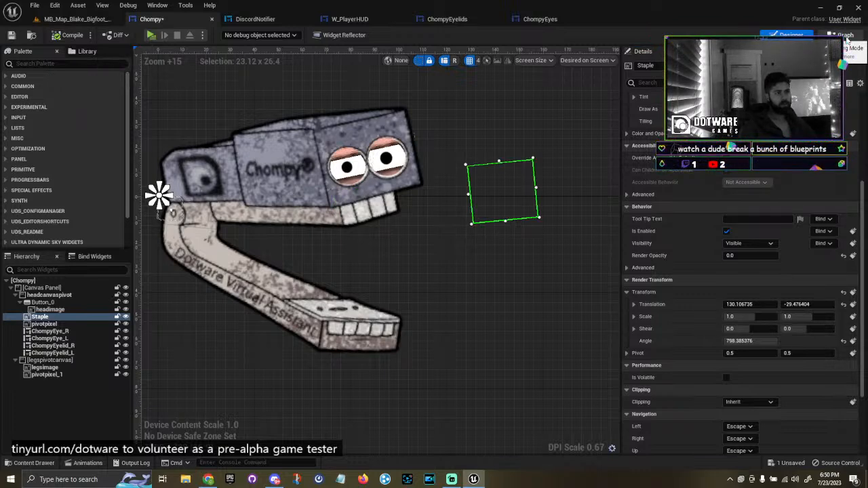
Search the widget's blueprint graph for "staple" and return to the designer.
click(843, 35)
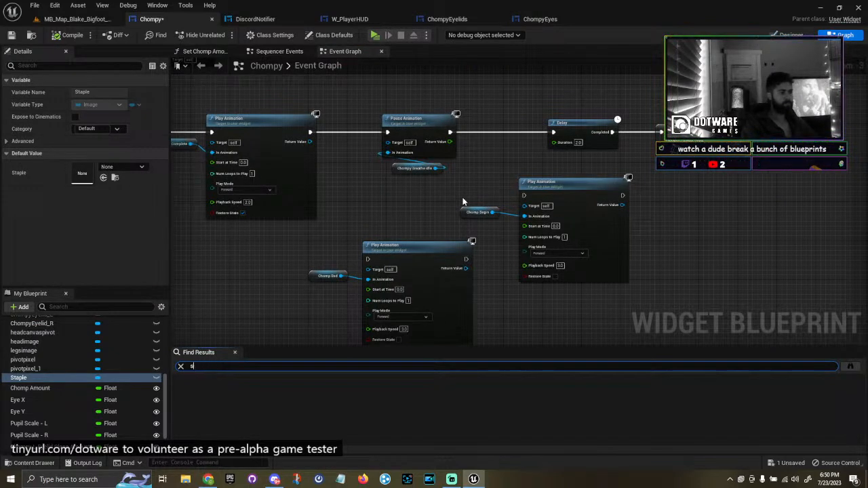
key(Return)
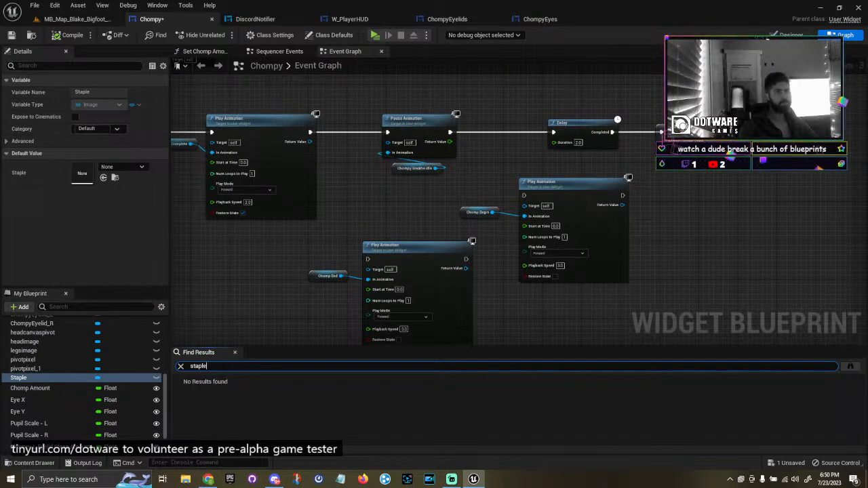
click(790, 35)
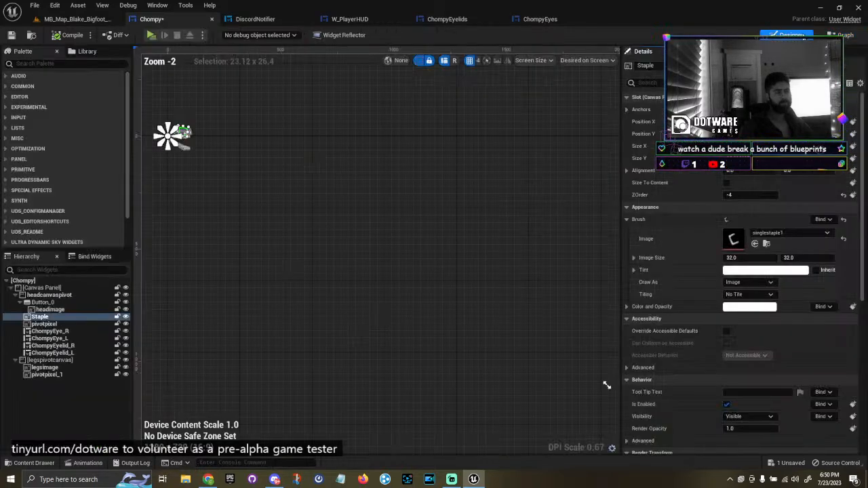
Try to place the Staple behind the upper teeth with a render translation of 77, -10 and compile the widget.
scroll(152, 129, up, 10)
right_drag(362, 156, 283, 198)
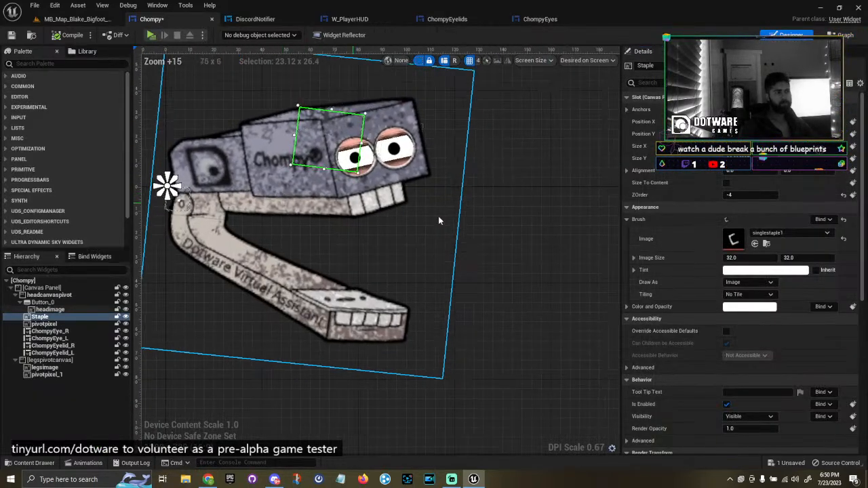
scroll(780, 355, down, 3)
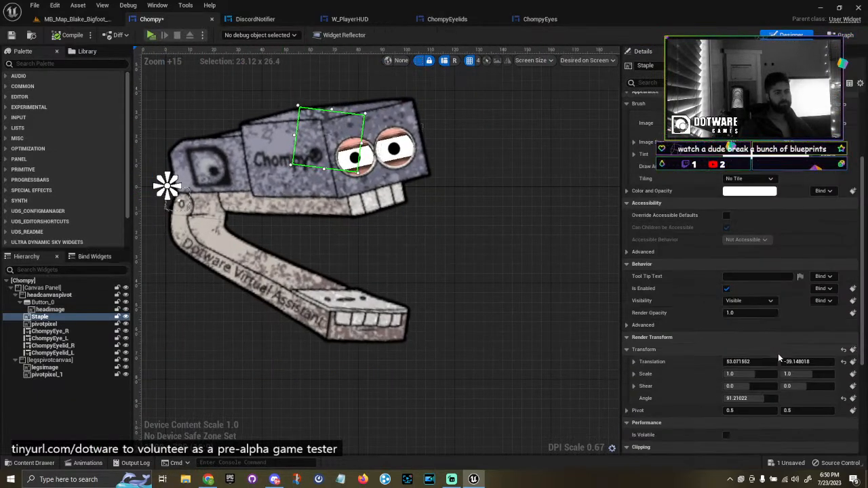
drag(756, 362, 823, 363)
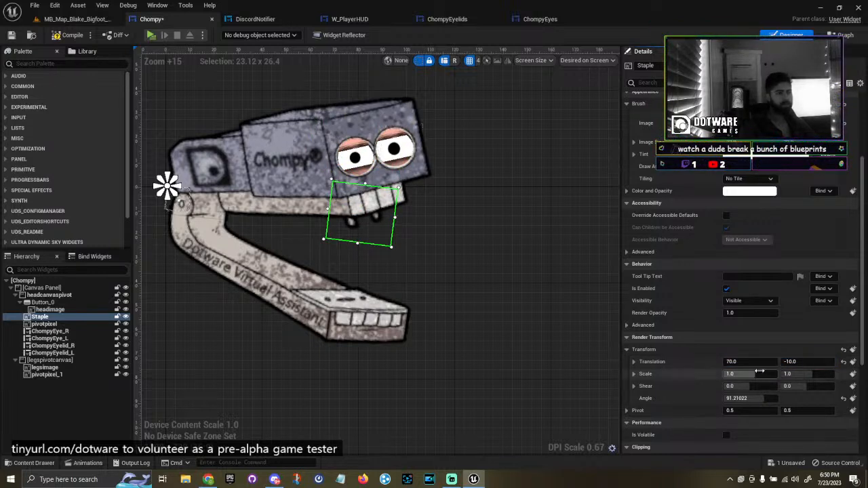
drag(749, 362, 755, 363)
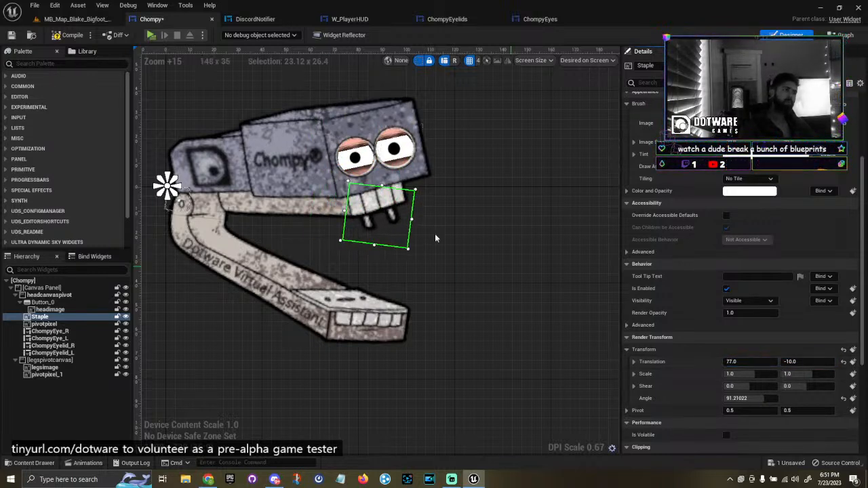
click(60, 34)
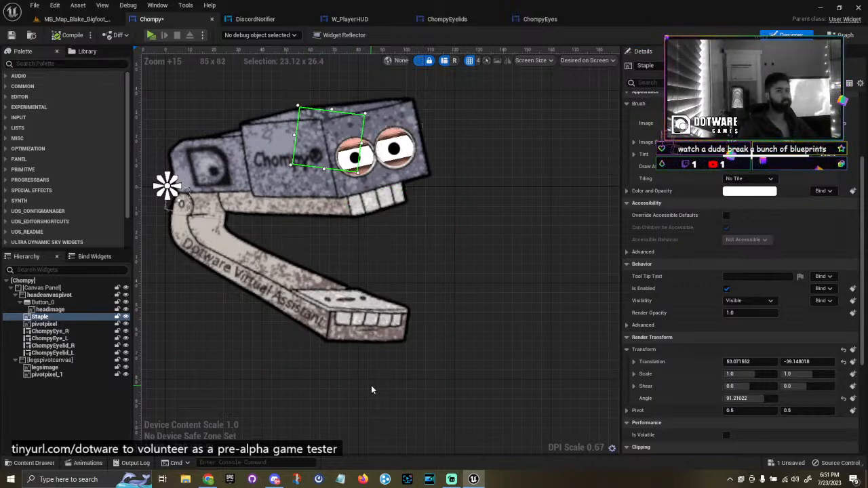
Try a Staple render translation of 78, -9 and undo it.
drag(809, 365, 831, 365)
drag(760, 364, 802, 361)
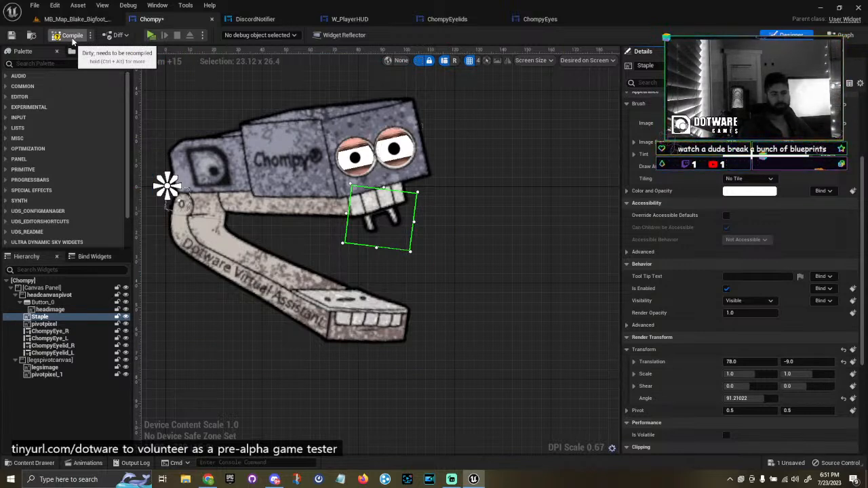
key(ctrl+z)
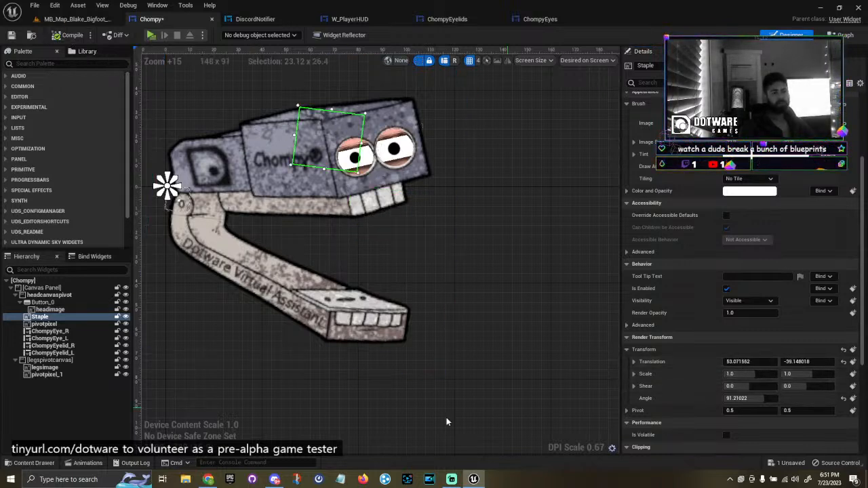
Open the widget's animations and compare the tracks of ChompEnd and ChompComplete, including the Staple's transform keys.
click(87, 463)
click(34, 311)
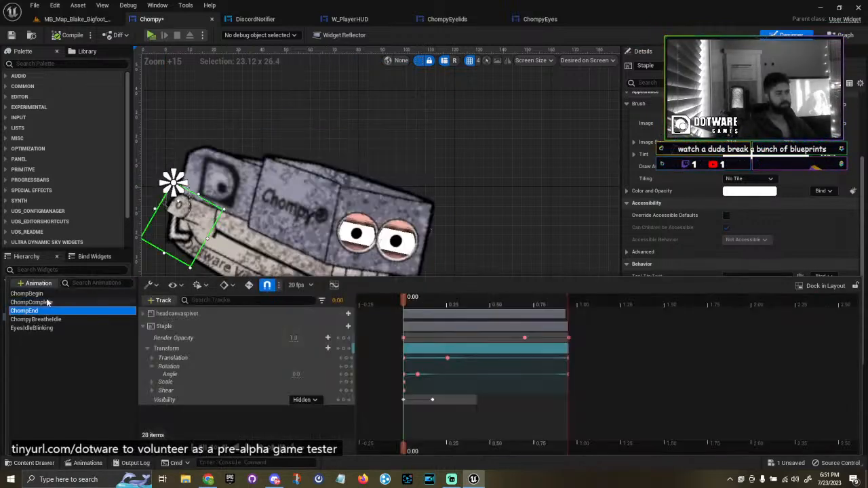
click(48, 302)
click(41, 311)
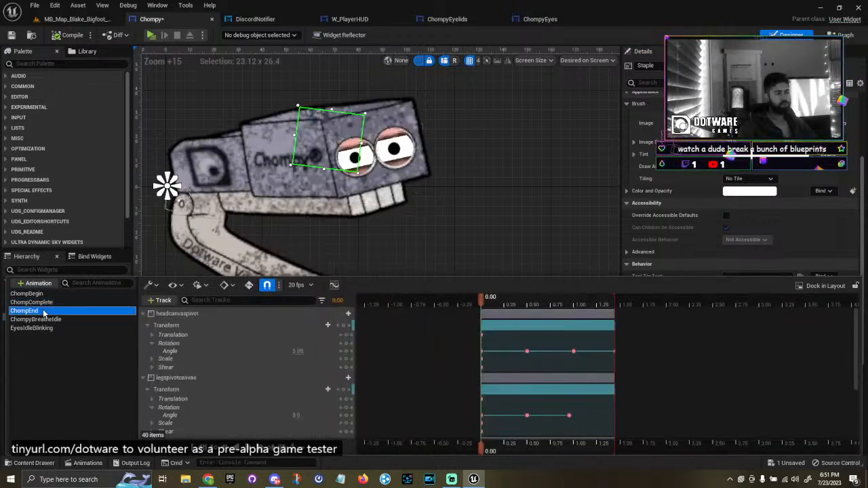
scroll(430, 152, down, 3)
scroll(430, 152, up, 2)
Dock the animation timeline in the layout and shrink it to give the designer canvas more height.
click(85, 464)
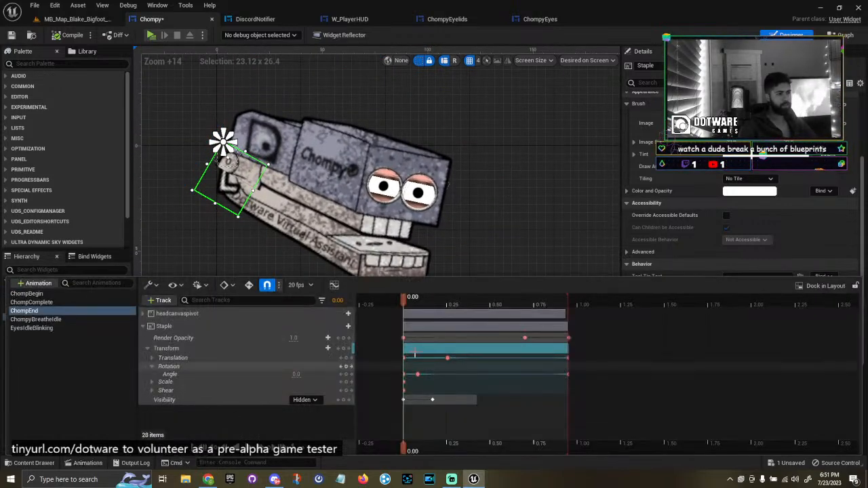
click(821, 289)
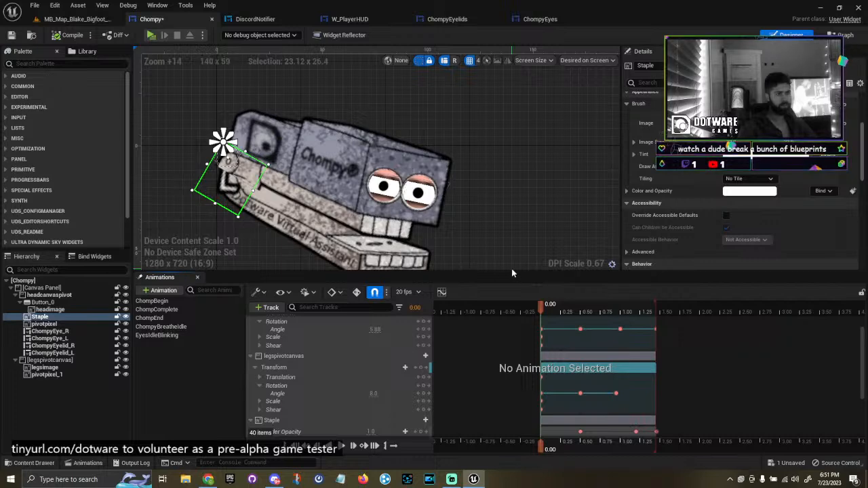
drag(513, 271, 513, 352)
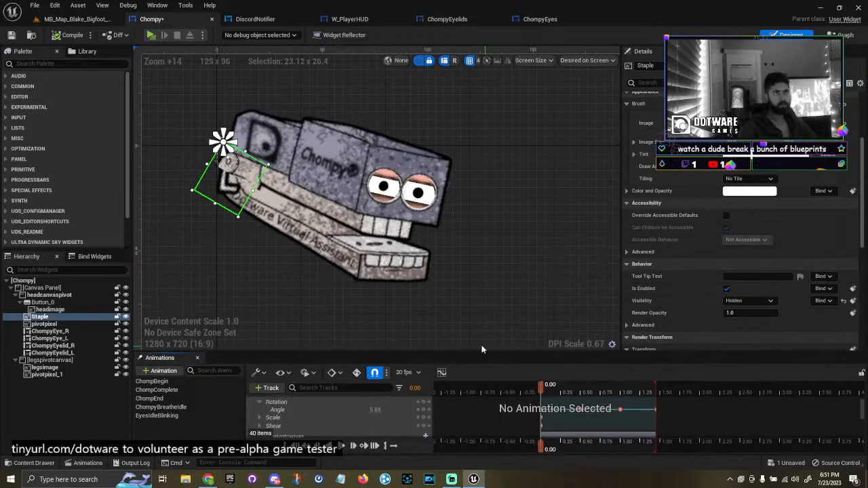
right_drag(429, 323, 421, 297)
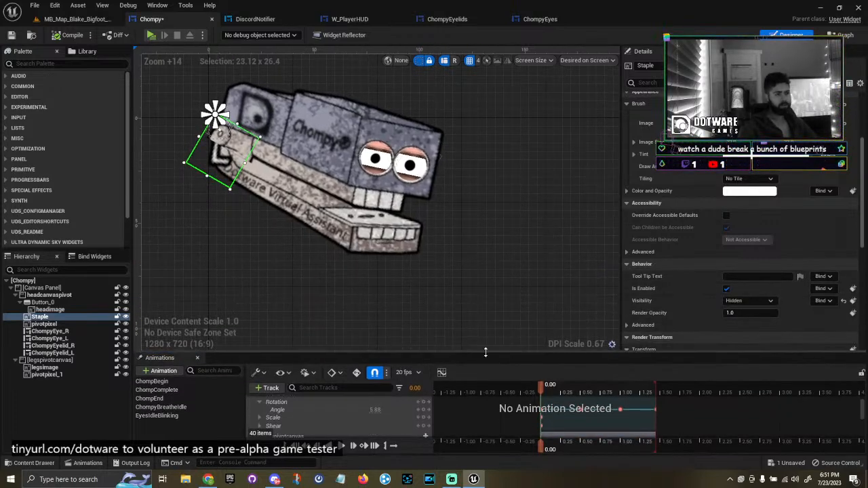
Enlarge the animation timeline and examine the headcanvaspivot rotation track and the Staple's transform tracks down to its X and Y translation.
drag(487, 352, 460, 263)
scroll(321, 378, up, 2)
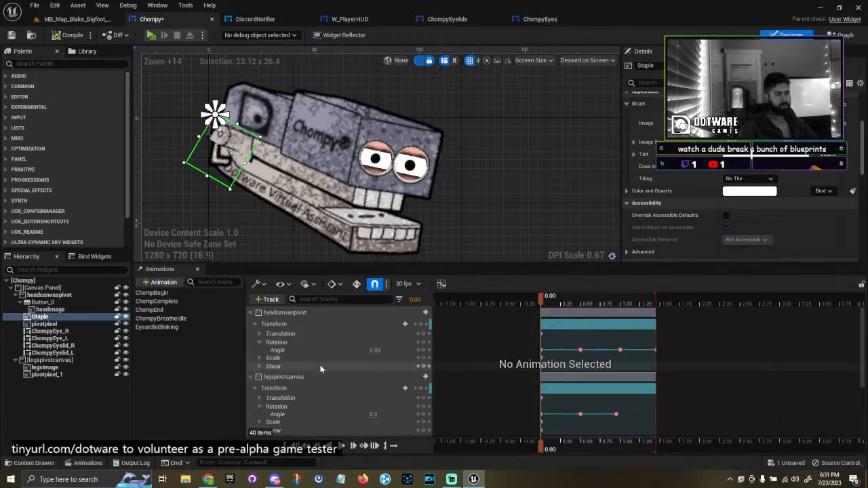
click(321, 359)
click(317, 350)
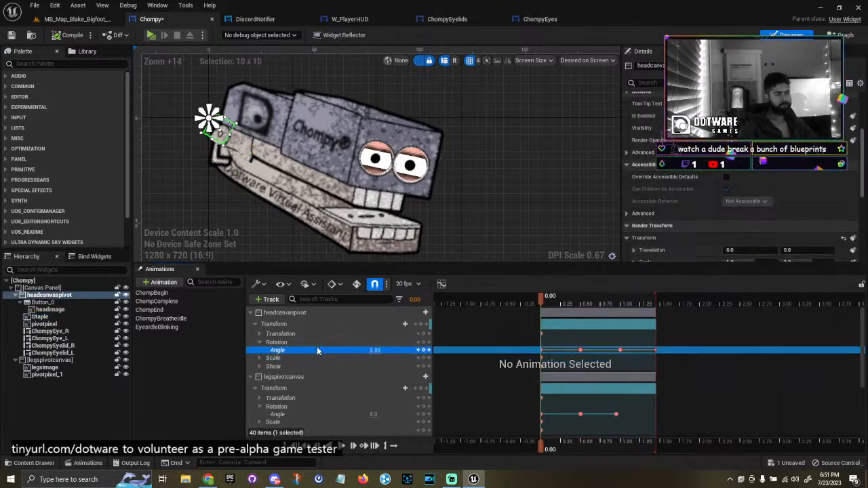
scroll(317, 350, down, 3)
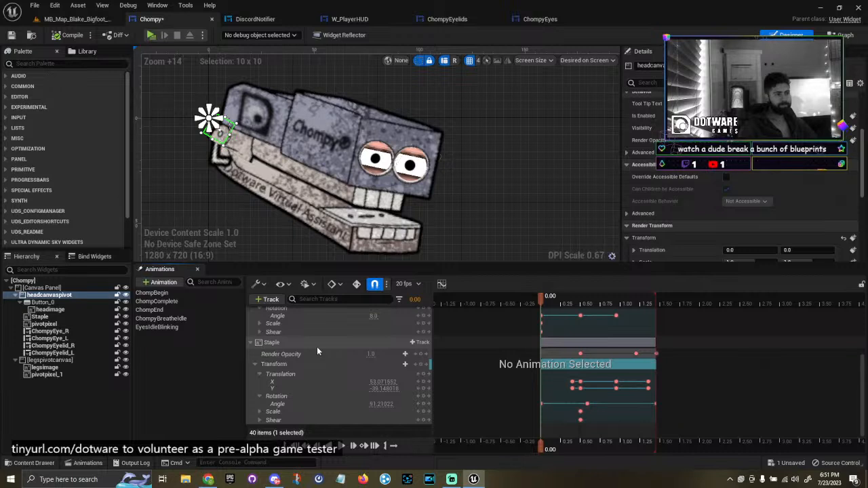
click(321, 357)
click(321, 365)
click(319, 375)
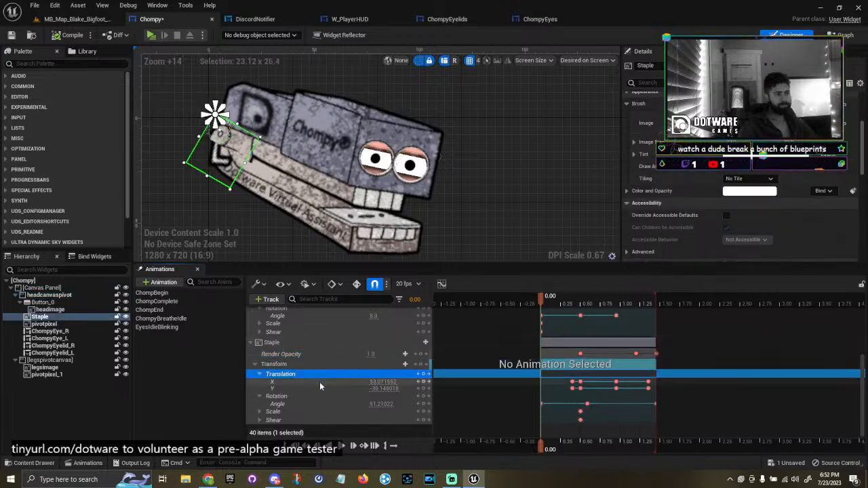
click(319, 387)
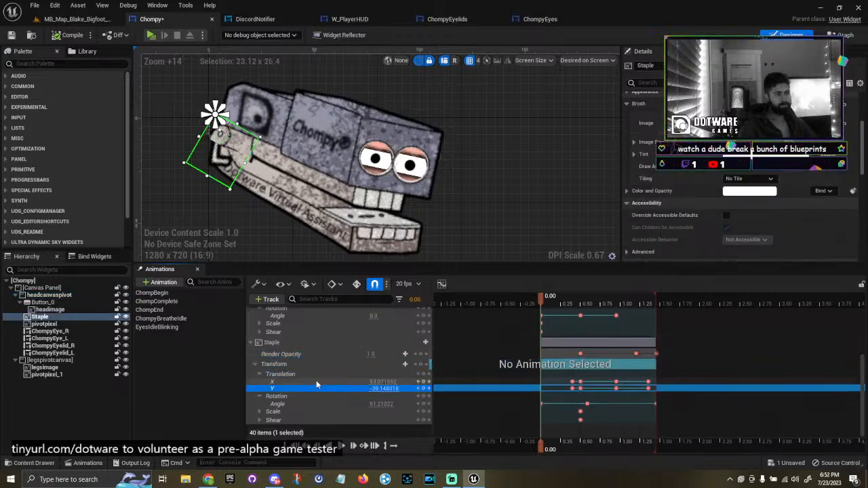
click(315, 382)
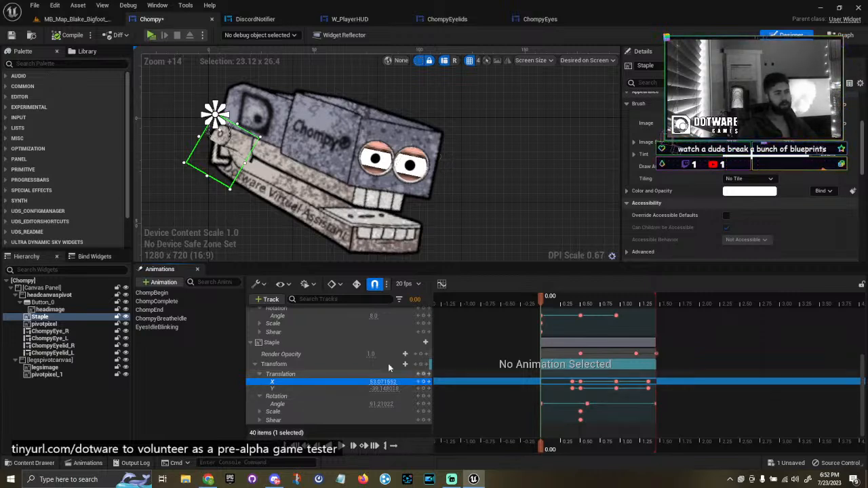
Set the Staple's animated translation at time 0.00 to X 76.233185 and Y -11.917945 so it sits at the upper teeth.
scroll(694, 212, down, 3)
scroll(693, 213, down, 5)
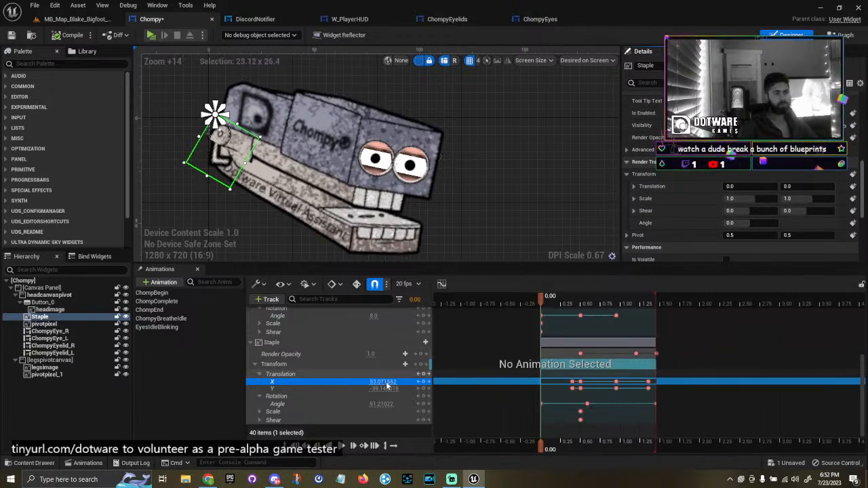
drag(385, 388, 406, 389)
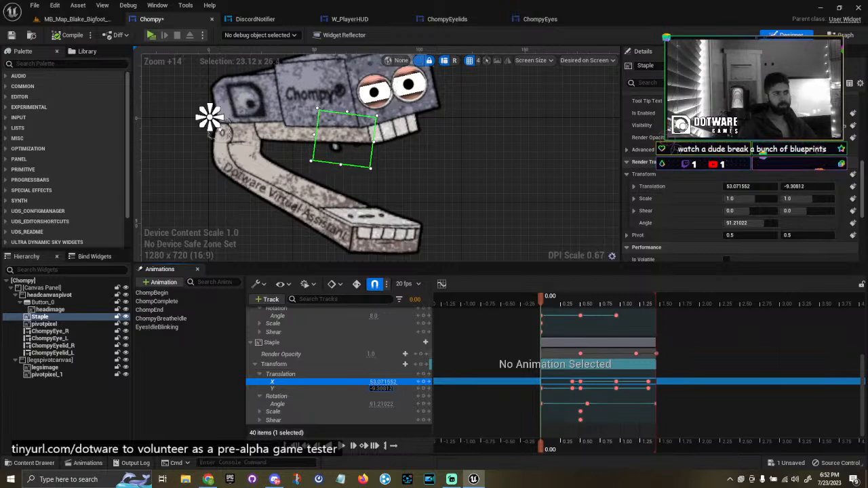
mouse_move(383, 382)
mouse_down()
mouse_move(408, 382)
mouse_move(378, 389)
mouse_up()
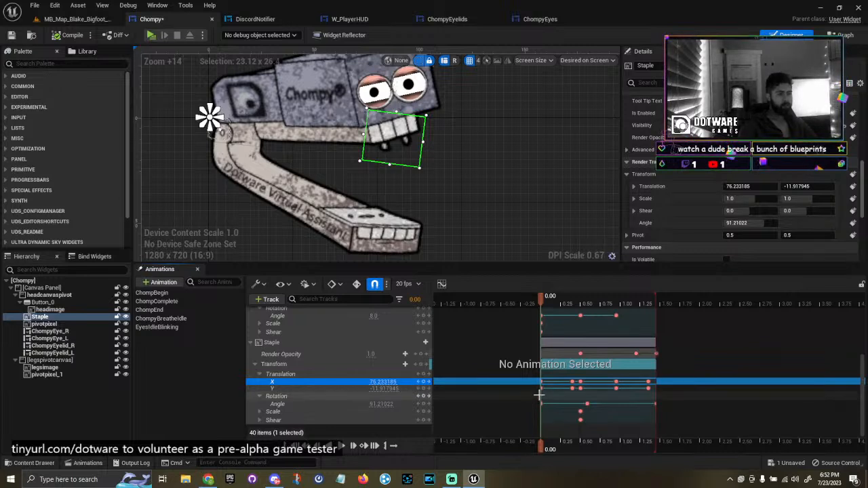
Try to move the Staple's translation keys from 0.40 to 0.30 on the timeline and undo the key move.
ctrl+scroll(540, 394, up, 12)
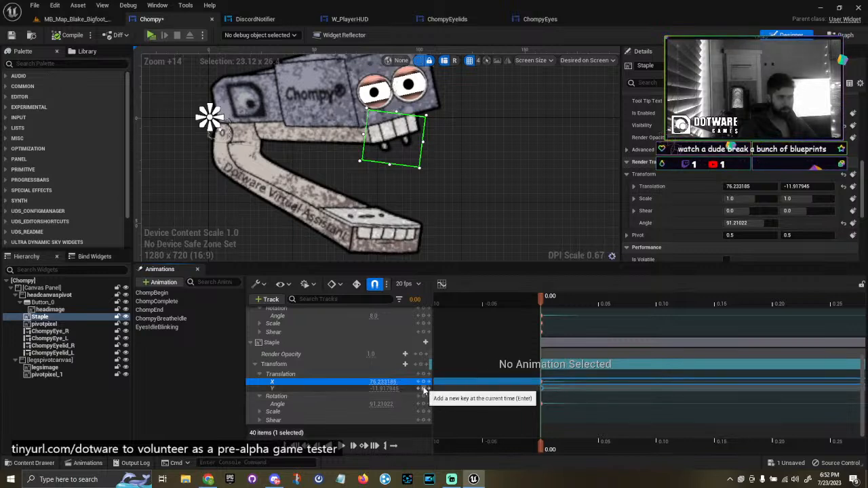
click(635, 301)
click(564, 302)
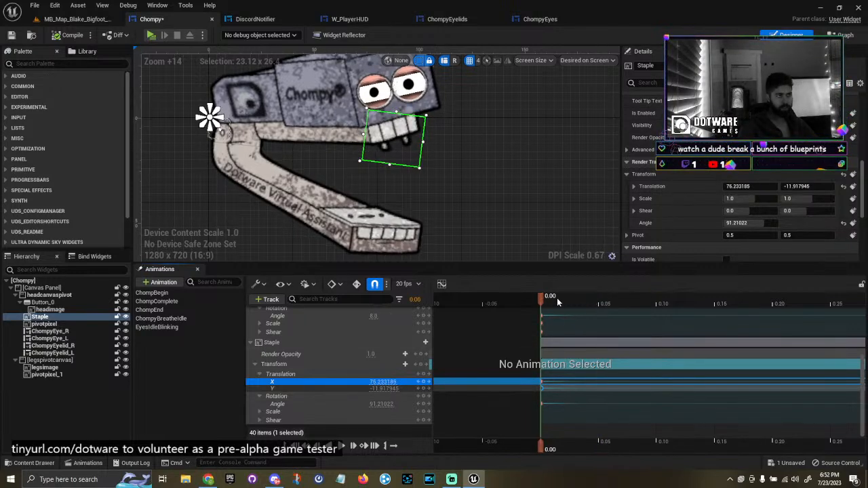
ctrl+scroll(544, 378, down, 3)
right_drag(585, 407, 537, 405)
right_drag(717, 391, 707, 393)
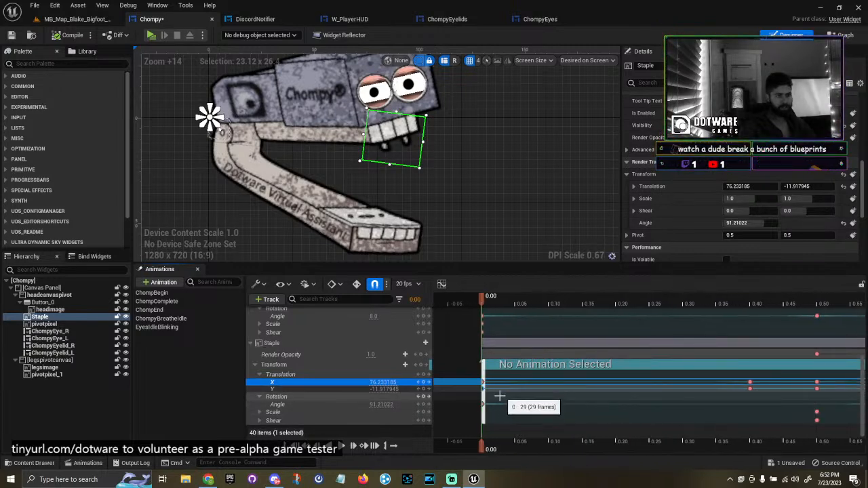
drag(468, 380, 486, 391)
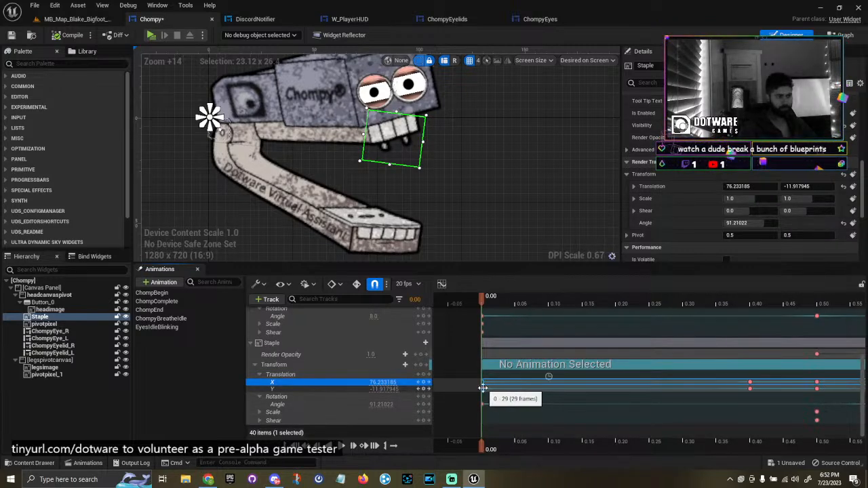
drag(483, 388, 743, 400)
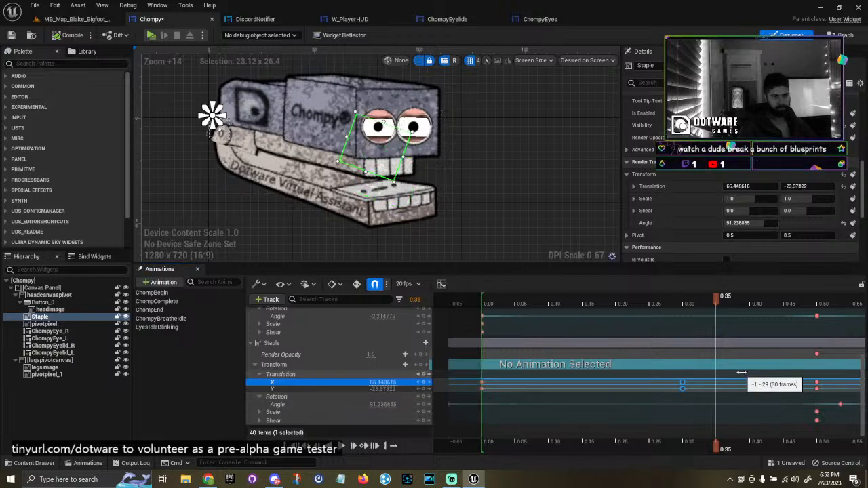
key(ctrl+z)
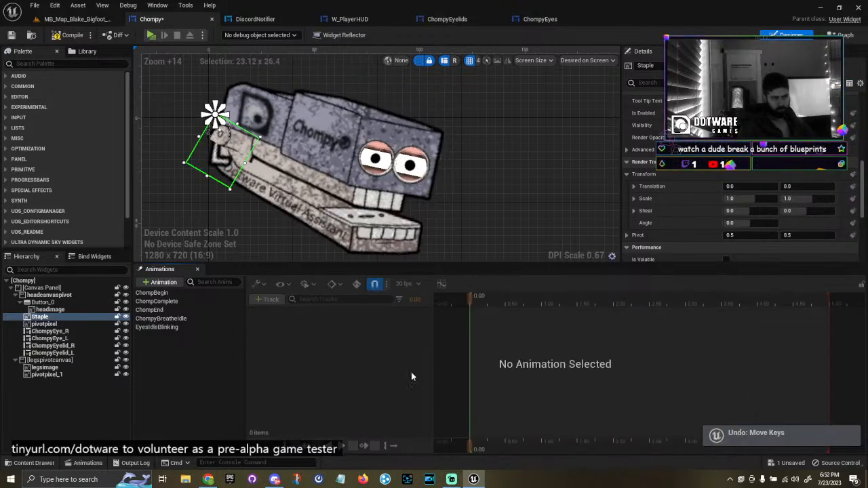
Reselect the ChompComplete animation and preview the Staple's transform keys at time 0.00.
click(157, 301)
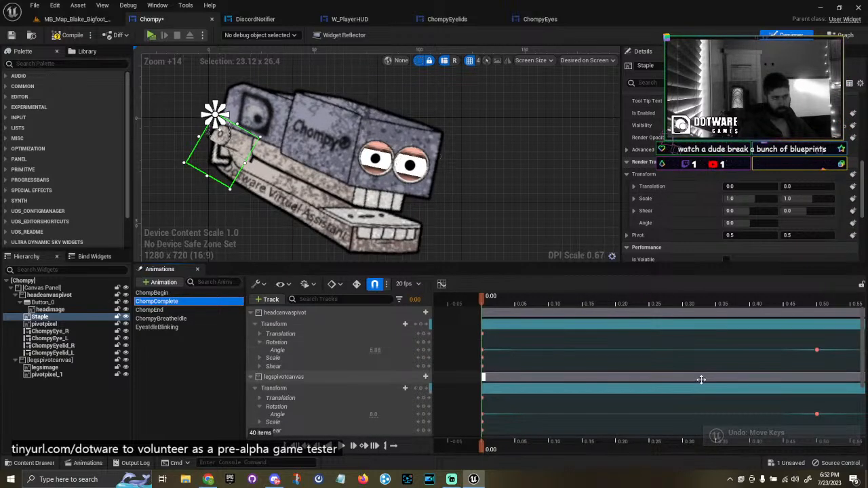
ctrl+scroll(597, 379, down, 5)
right_drag(693, 395, 660, 398)
right_drag(586, 379, 632, 377)
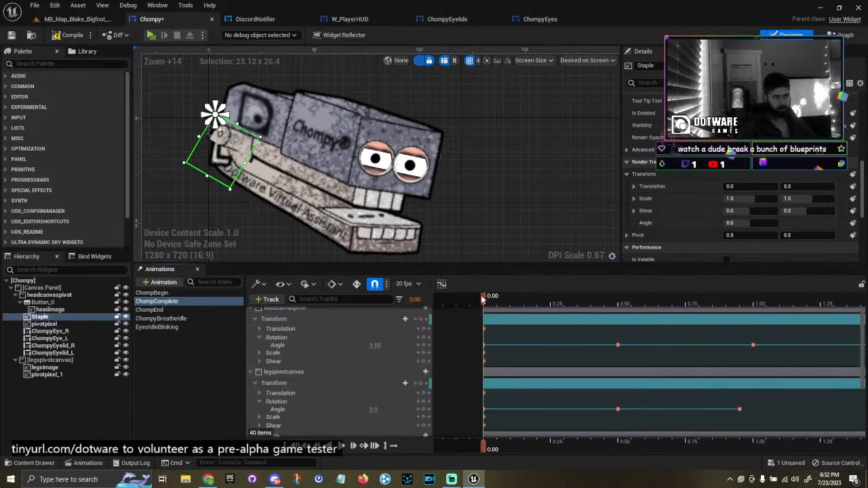
scroll(321, 387, down, 4)
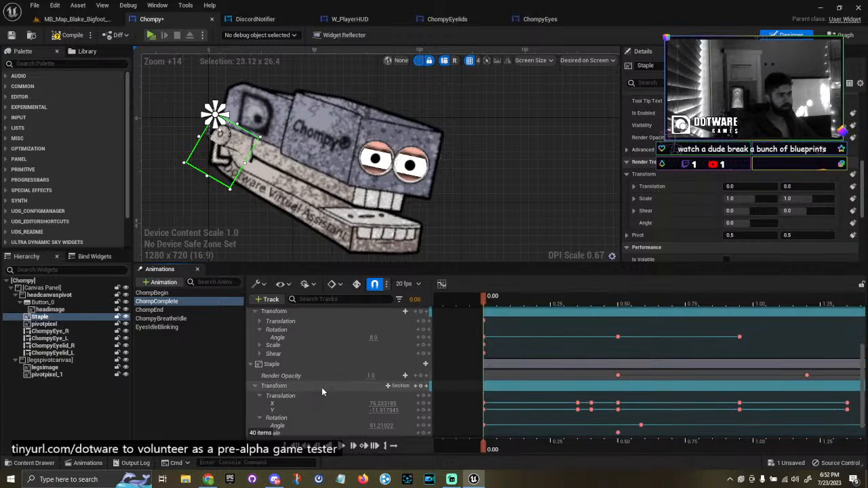
scroll(348, 392, down, 1)
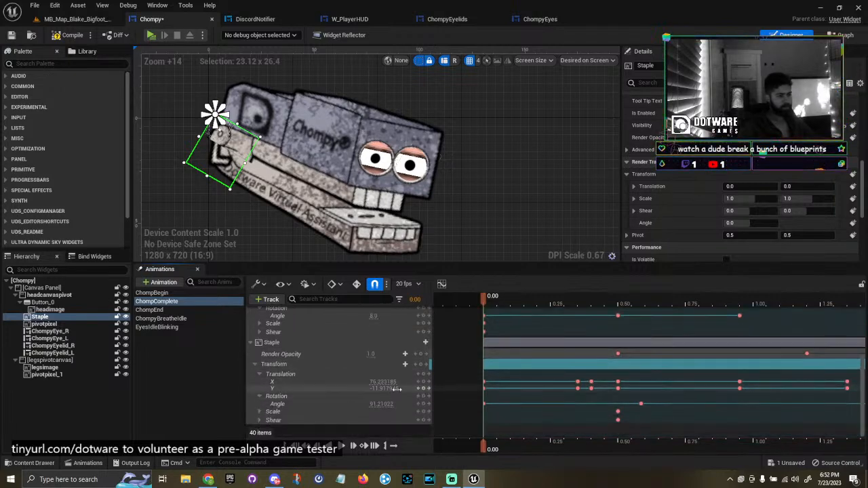
key(Return)
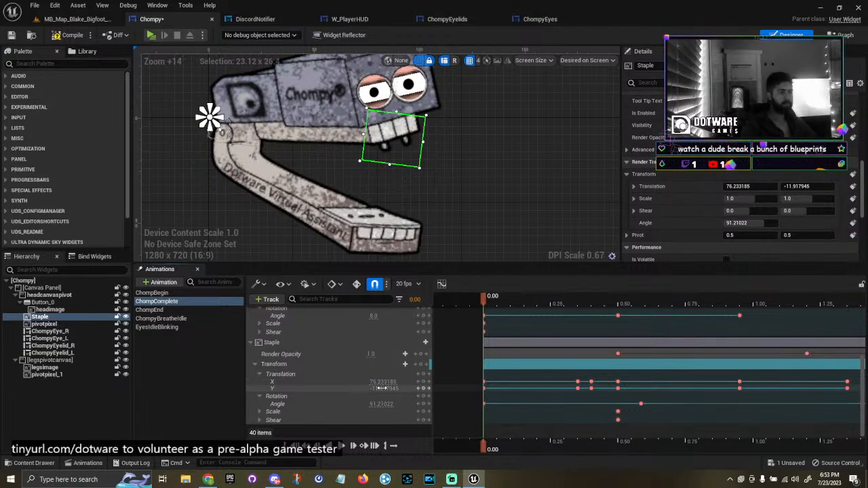
Scrub through the start of ChompComplete to check the Staple against the moving head, ending at time 0.00.
scroll(481, 390, up, 10)
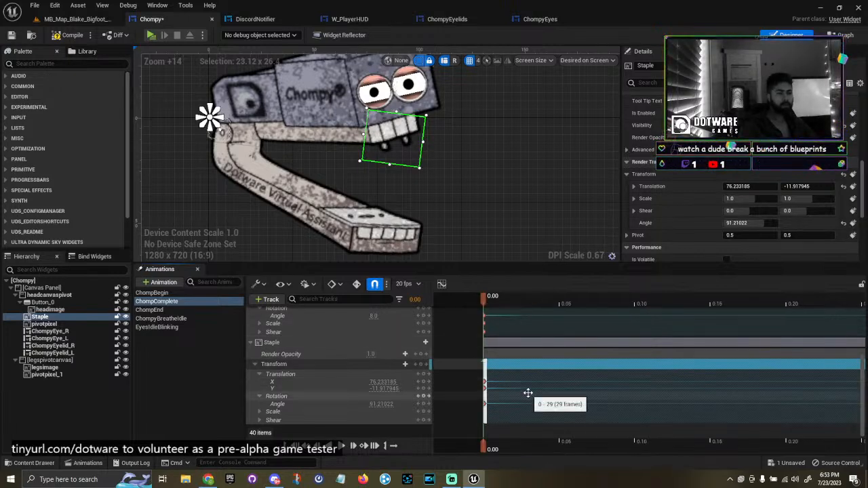
ctrl+scroll(607, 375, down, 4)
right_drag(612, 380, 532, 451)
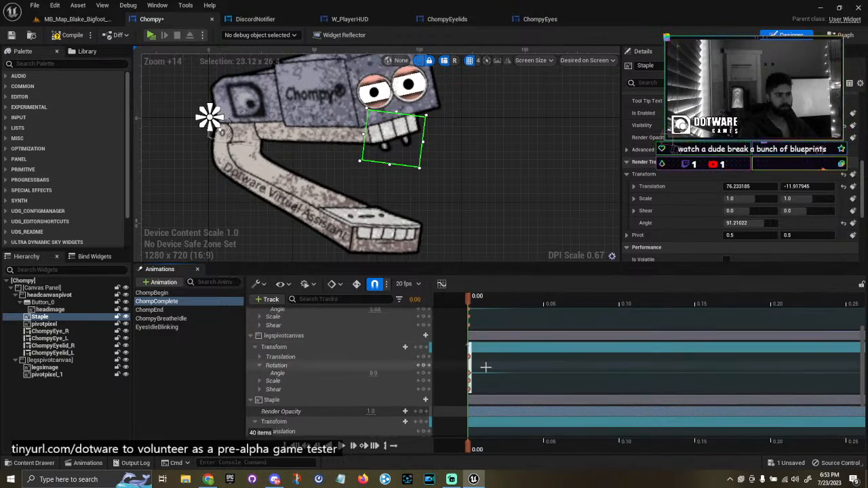
scroll(484, 367, up, 2)
click(521, 305)
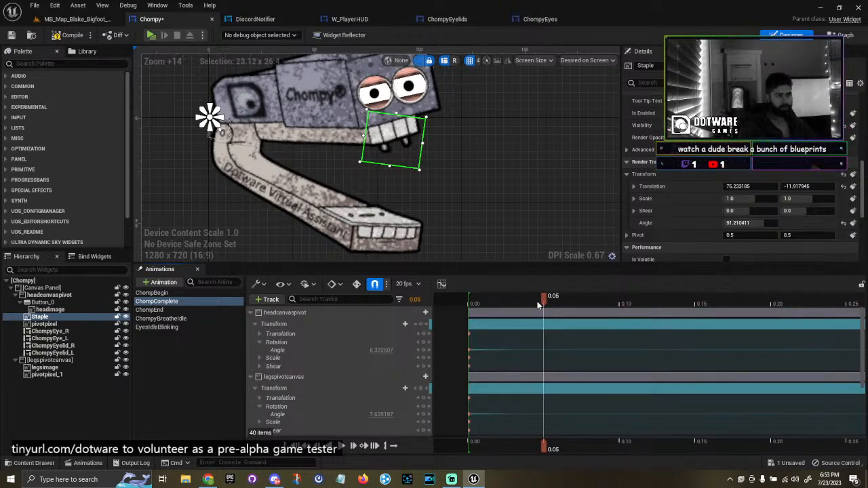
click(492, 302)
drag(495, 300, 771, 299)
ctrl+scroll(604, 385, down, 3)
ctrl+scroll(672, 384, down, 3)
right_drag(604, 385, 578, 379)
right_drag(670, 360, 601, 356)
drag(576, 303, 519, 301)
ctrl+scroll(503, 400, up, 8)
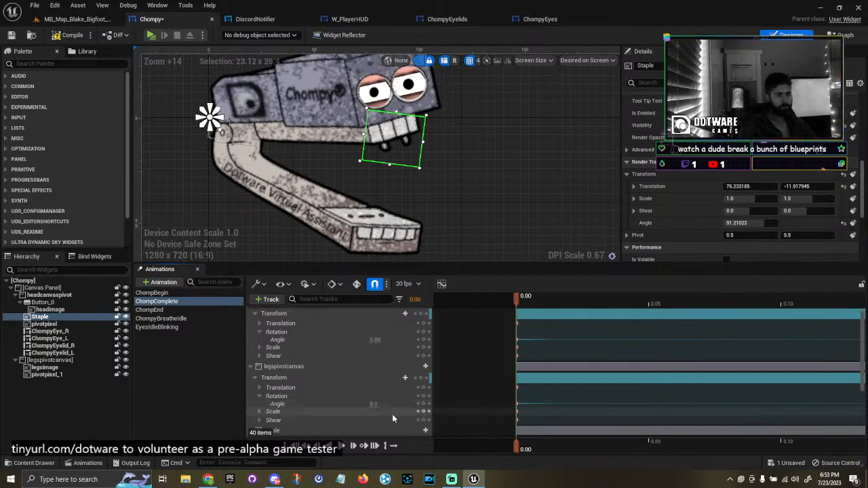
Try a Staple render translation of 76.233185, -11.917945 with an angle of 89, and save the widget.
scroll(306, 393, down, 5)
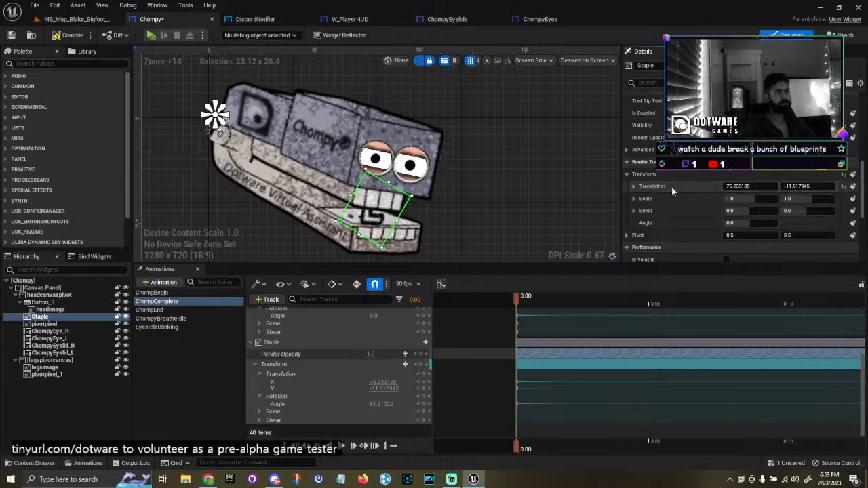
drag(738, 224, 745, 223)
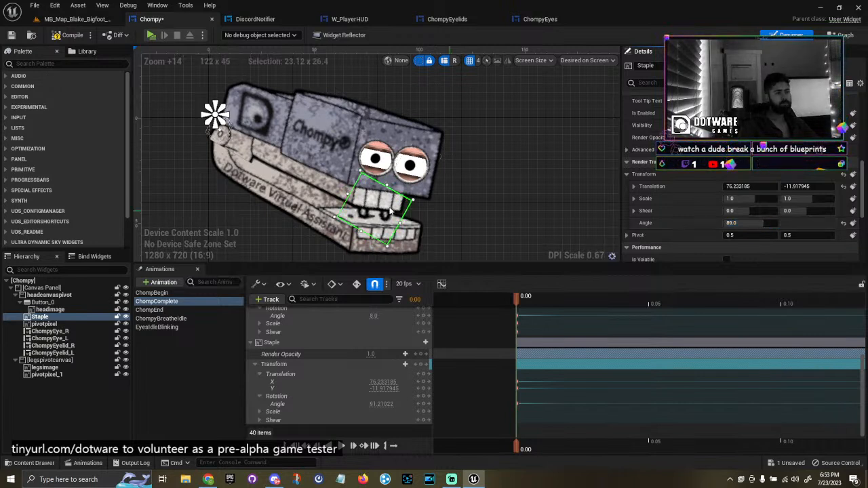
click(12, 35)
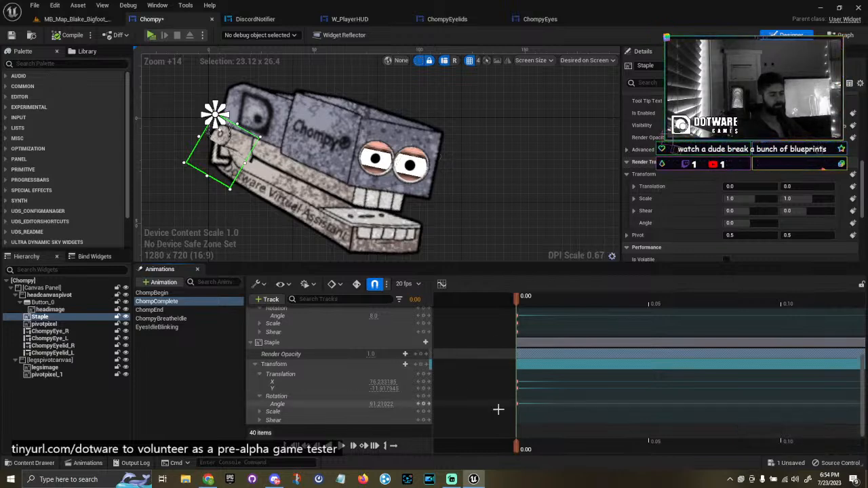
Locate the Chompy asset in the content browser, reopen the widget with the Staple at the upper teeth, and save it.
mouse_move(521, 301)
mouse_down()
mouse_move(602, 298)
mouse_move(521, 299)
mouse_up()
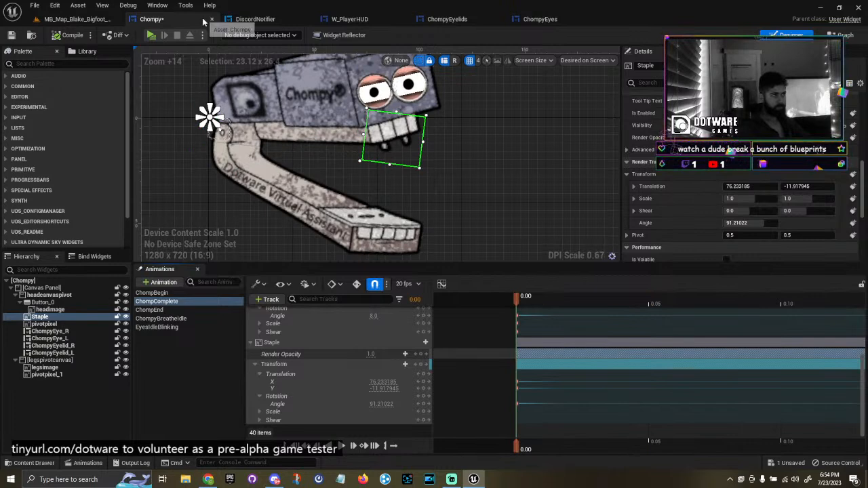
click(30, 37)
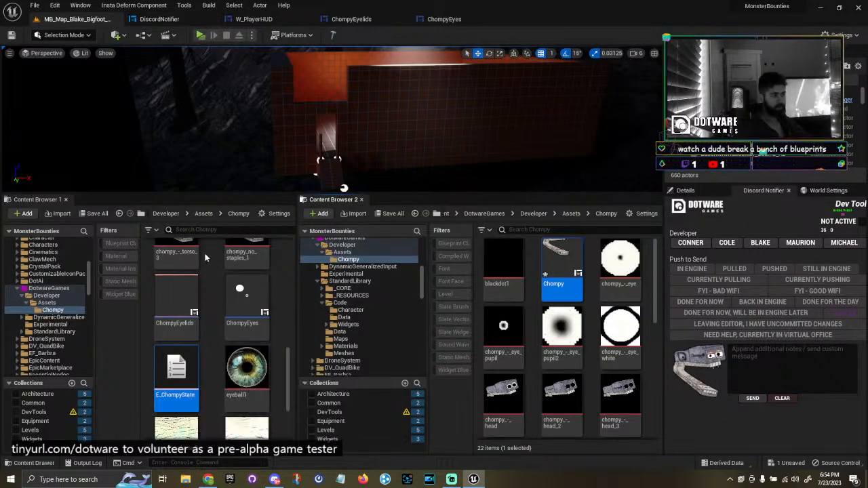
scroll(220, 302, up, 3)
scroll(221, 307, up, 5)
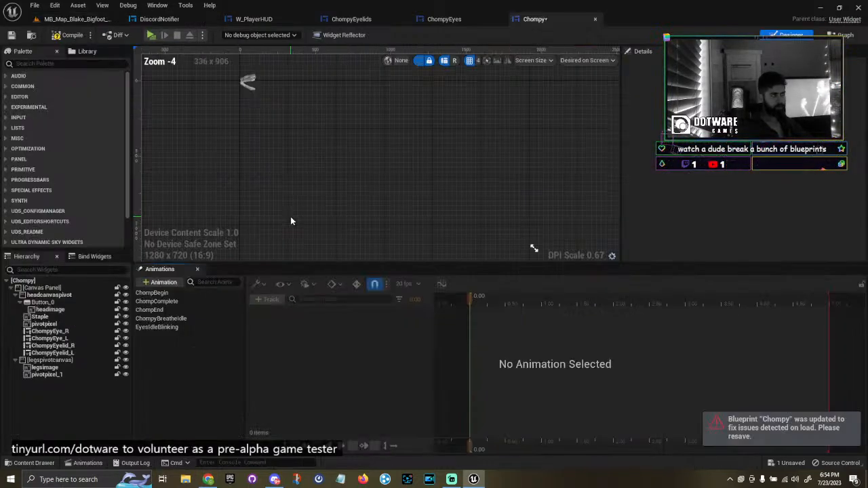
click(228, 210)
scroll(228, 206, up, 8)
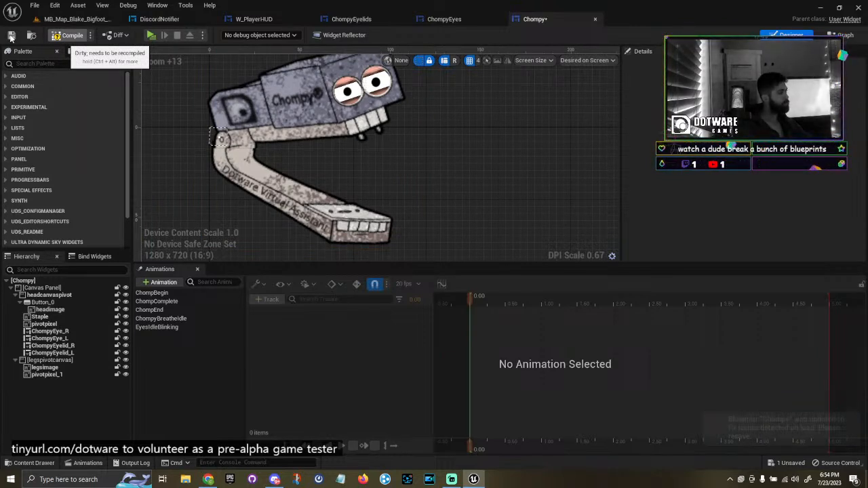
click(11, 35)
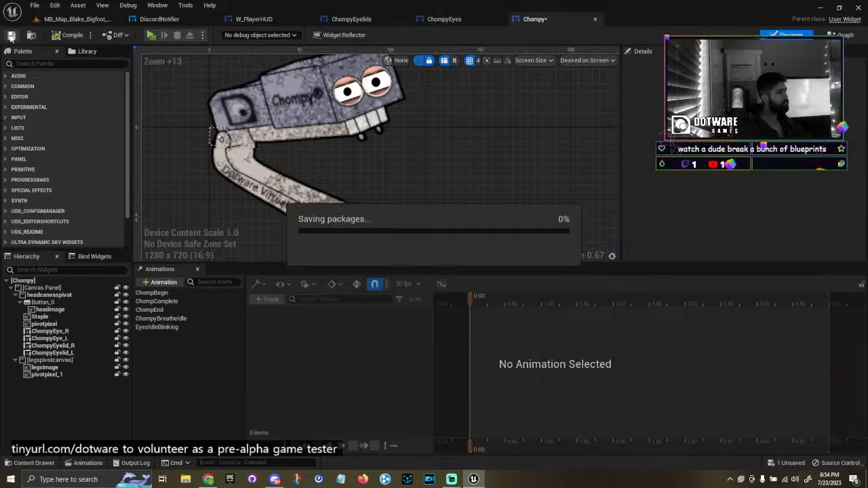
Check Chompy in the level editor's Discord Notifier panel and open the DiscordNotifier widget's event graph.
click(80, 19)
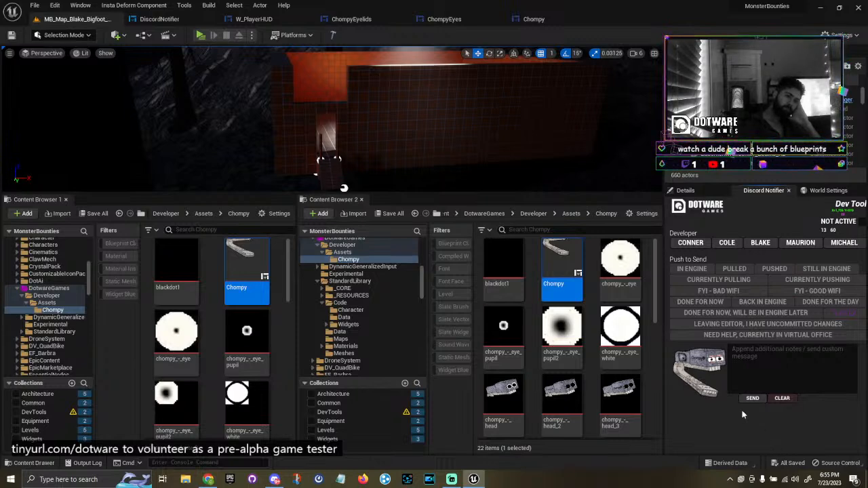
click(159, 19)
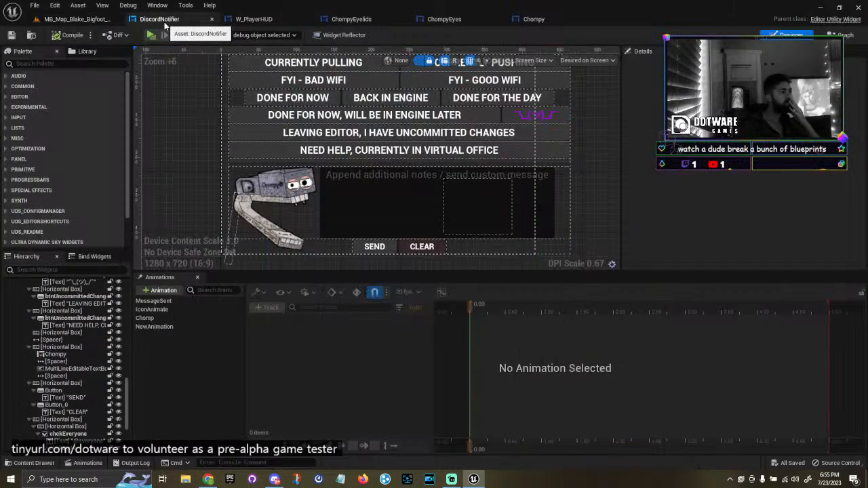
click(842, 34)
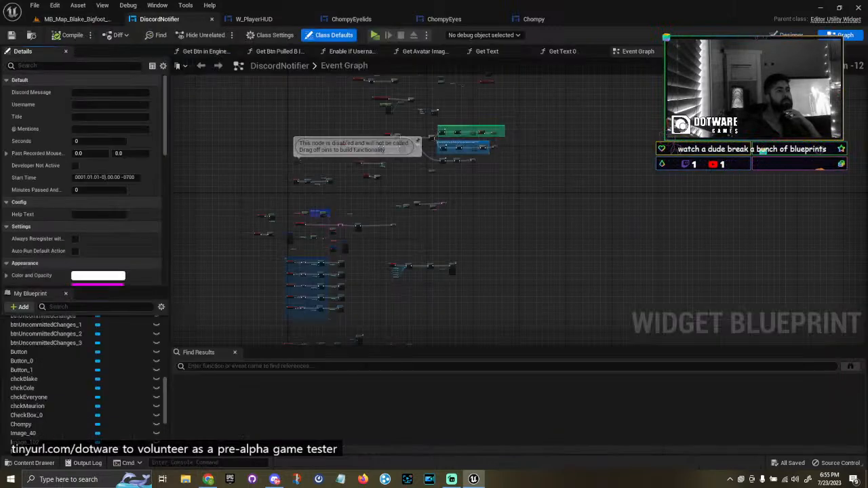
Look over the DiscordNotifier event graph and glance through the W_PlayerHUD, ChompyEyelids and ChompyEyes widgets.
scroll(439, 187, up, 7)
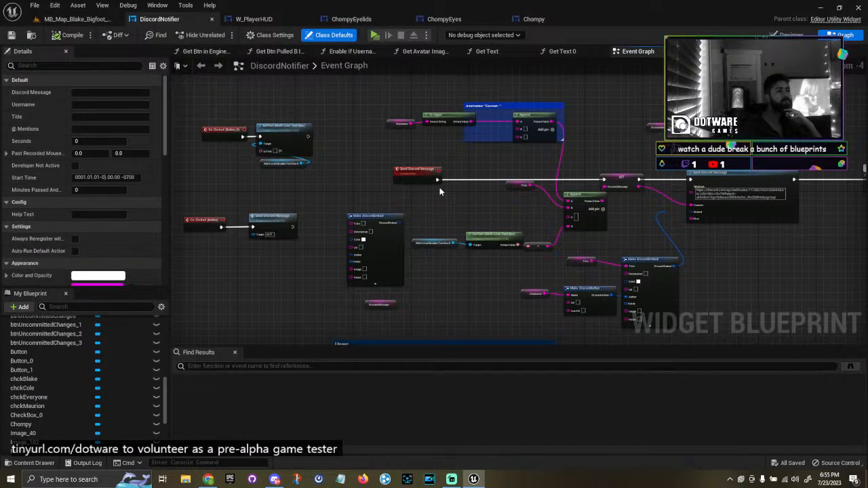
scroll(439, 187, down, 6)
scroll(525, 173, up, 6)
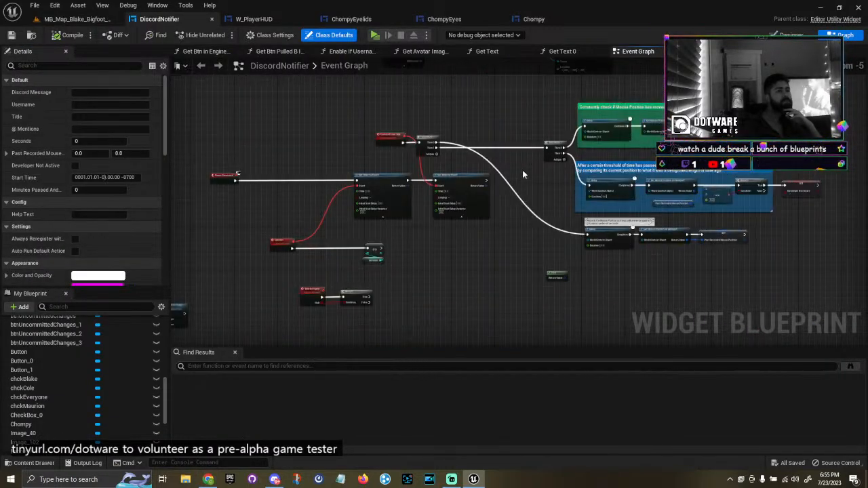
scroll(524, 175, up, 3)
scroll(396, 223, down, 8)
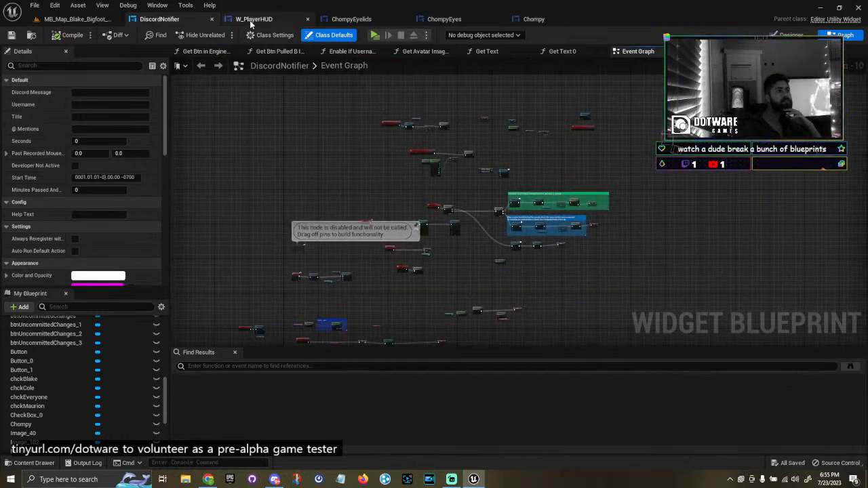
click(253, 19)
click(356, 19)
click(448, 19)
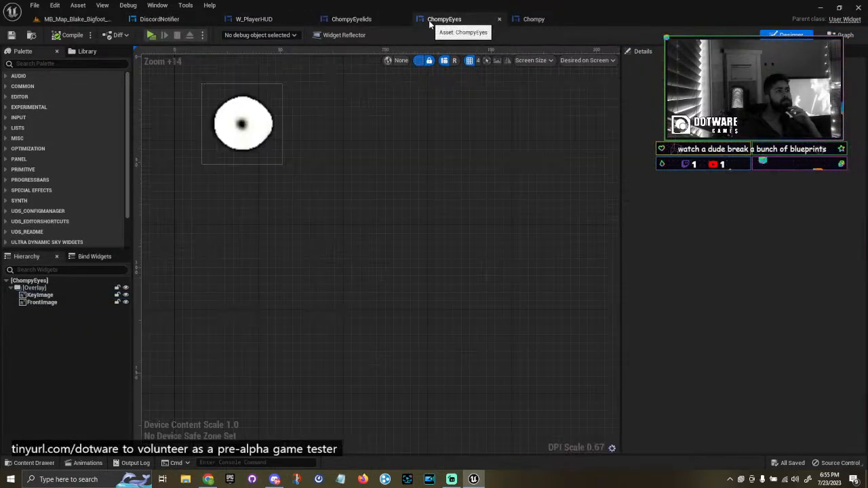
Open Chompy's event graph, examine the Restore State setting of the Chomp Complete Play Animation node, and save the widget.
click(532, 19)
click(843, 34)
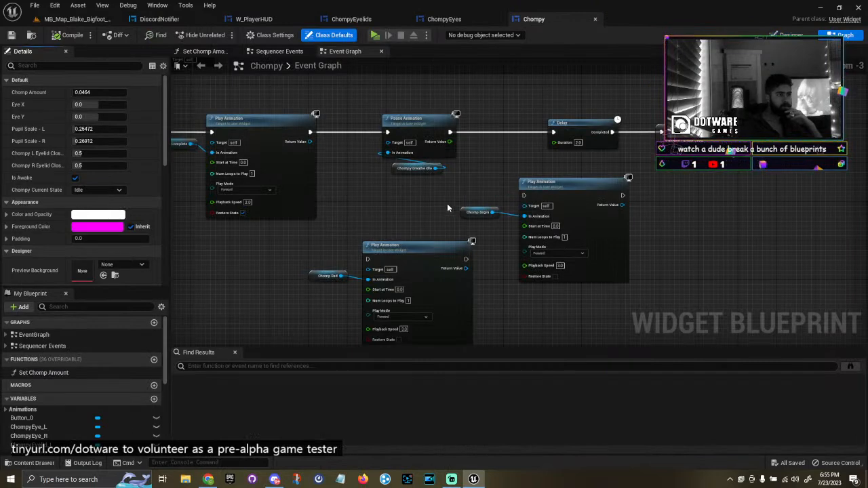
right_drag(372, 197, 607, 214)
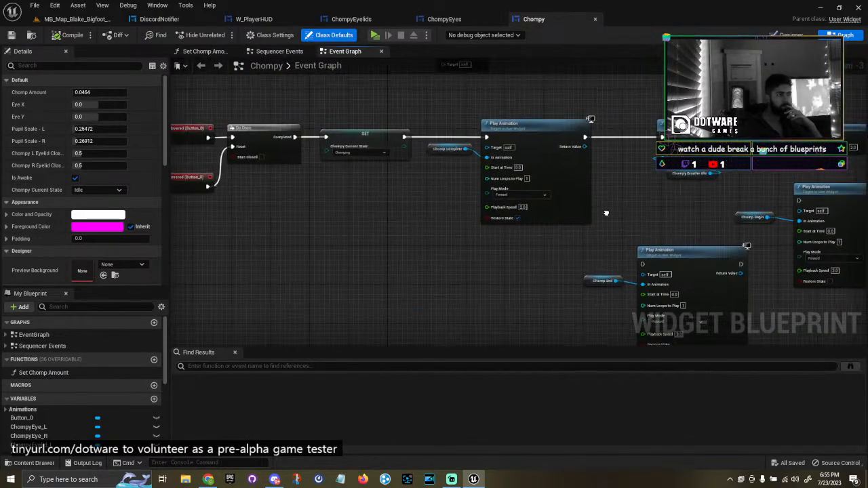
scroll(508, 220, up, 3)
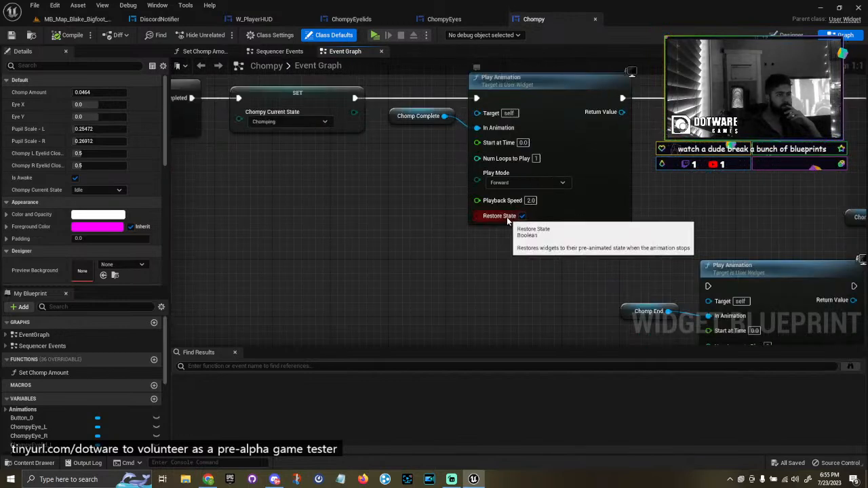
key(ctrl+s)
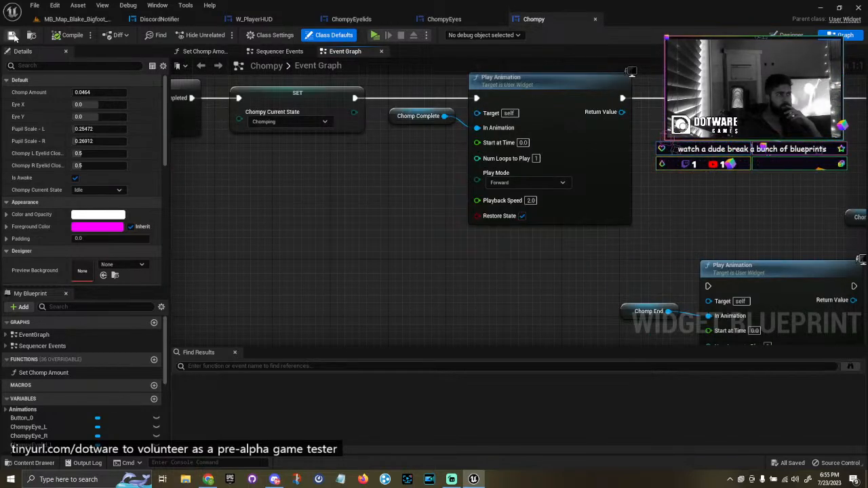
Return to Chompy's designer and open the ChompyBreatheIdle animation to inspect the pose on the canvas.
click(791, 35)
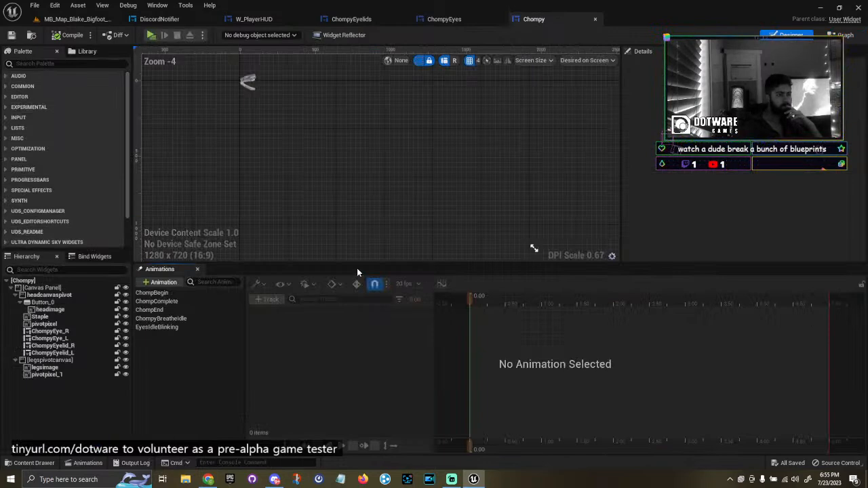
scroll(238, 112, up, 12)
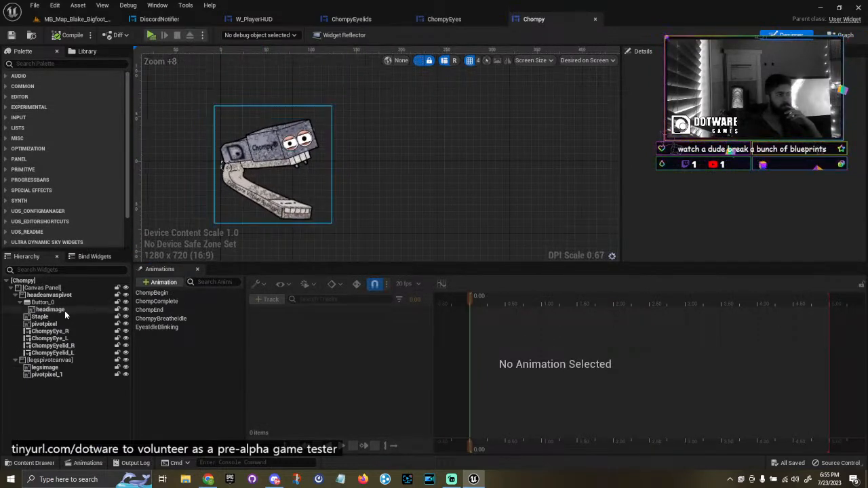
click(163, 319)
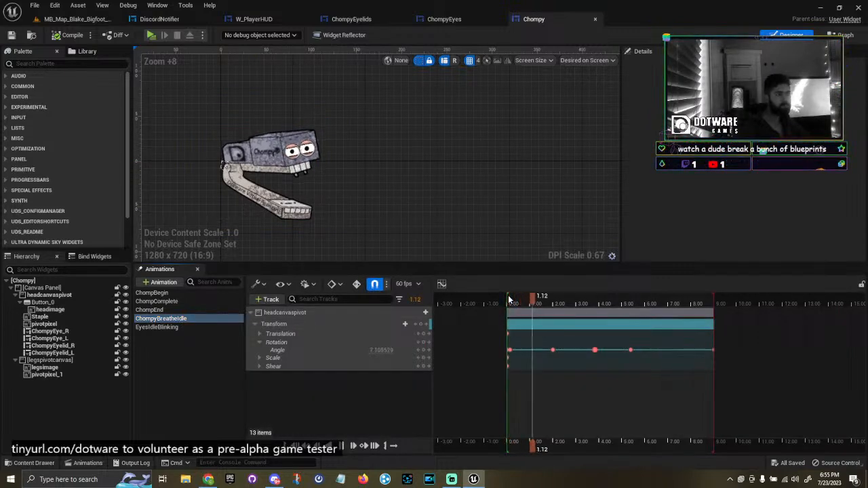
Enlarge the level viewport above the content browsers and check Chompy's chomp in the Discord Notifier panel.
click(76, 19)
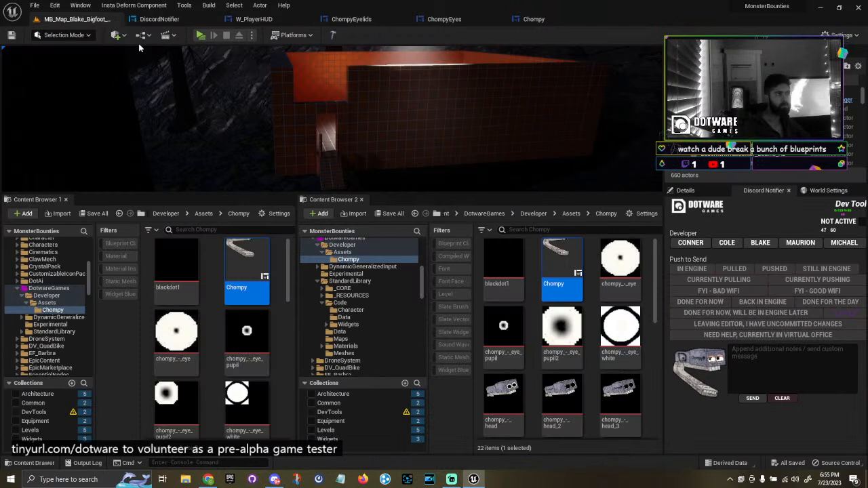
drag(383, 194, 383, 313)
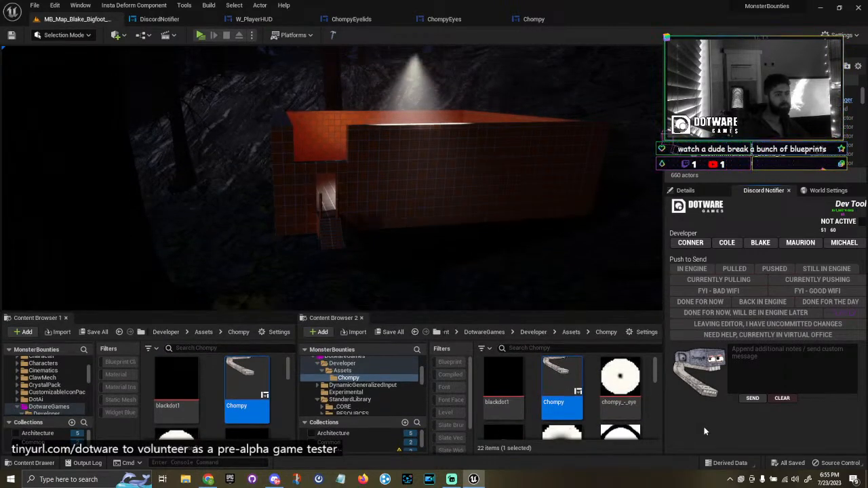
key(g)
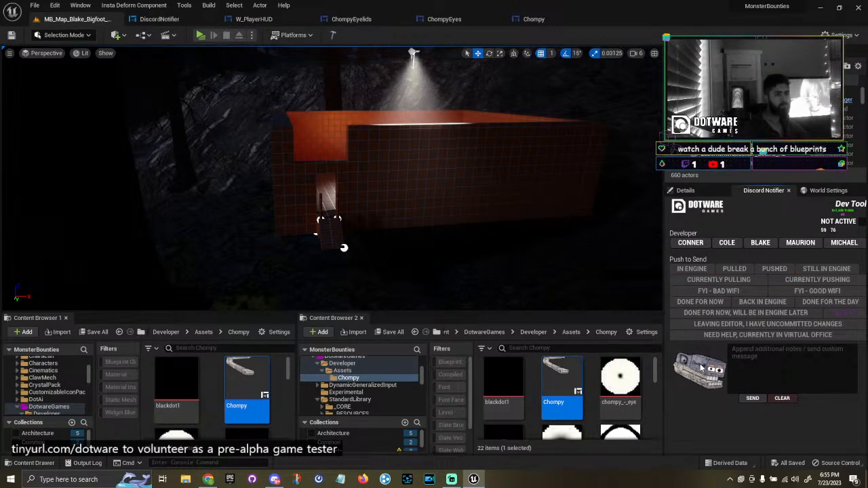
In Chompy's event graph, set the playback speed of the Chomp Complete Play Animation node to 3.0.
click(168, 20)
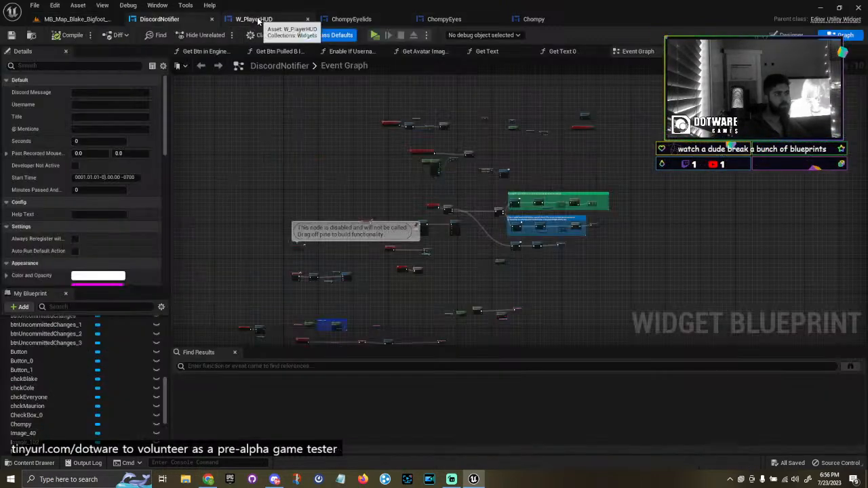
right_drag(349, 208, 332, 171)
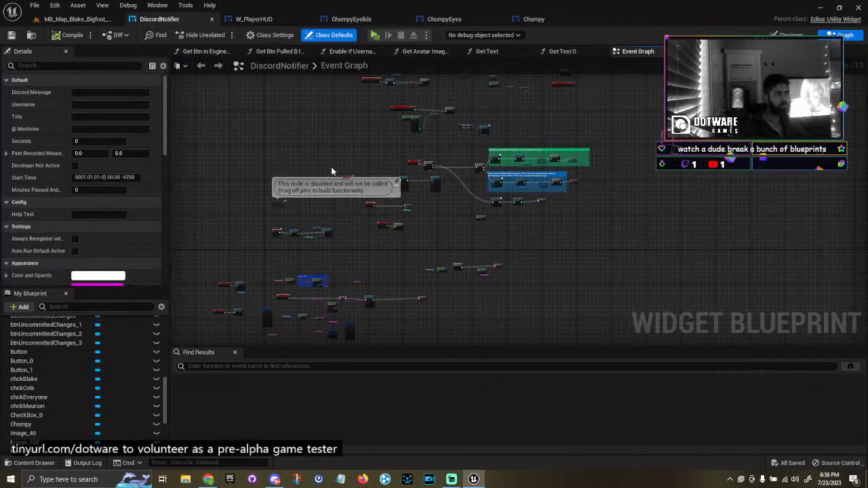
click(534, 19)
click(845, 36)
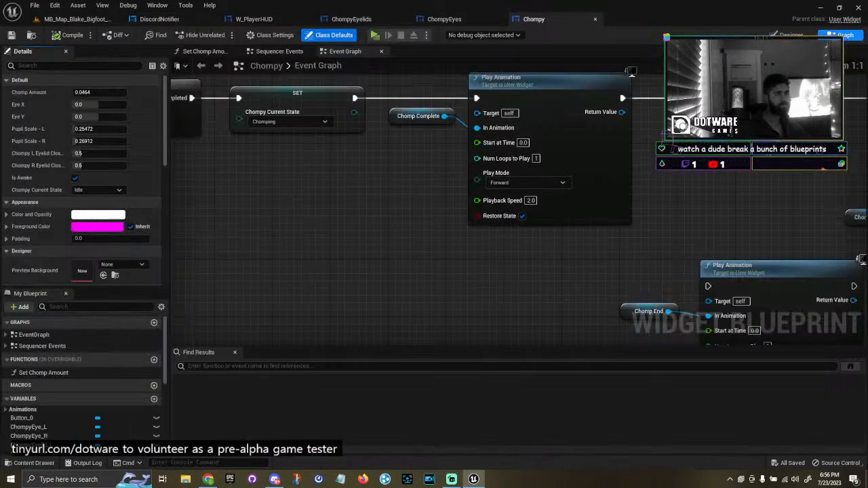
right_drag(376, 178, 331, 231)
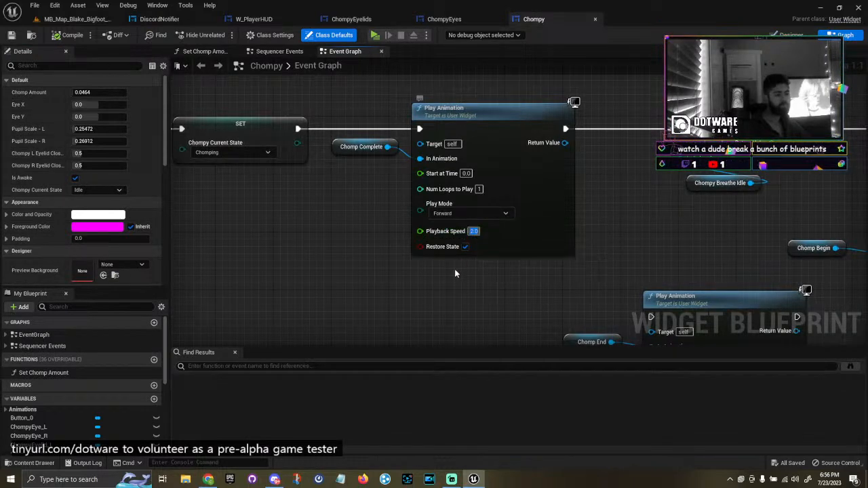
text(3)
key(Return)
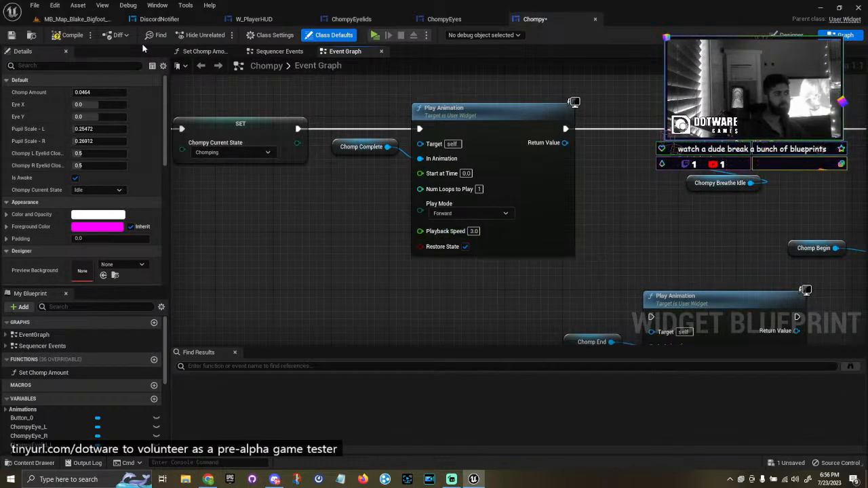
Check Chompy in the level editor's Discord Notifier panel and look over the DiscordNotifier event graph again.
click(76, 19)
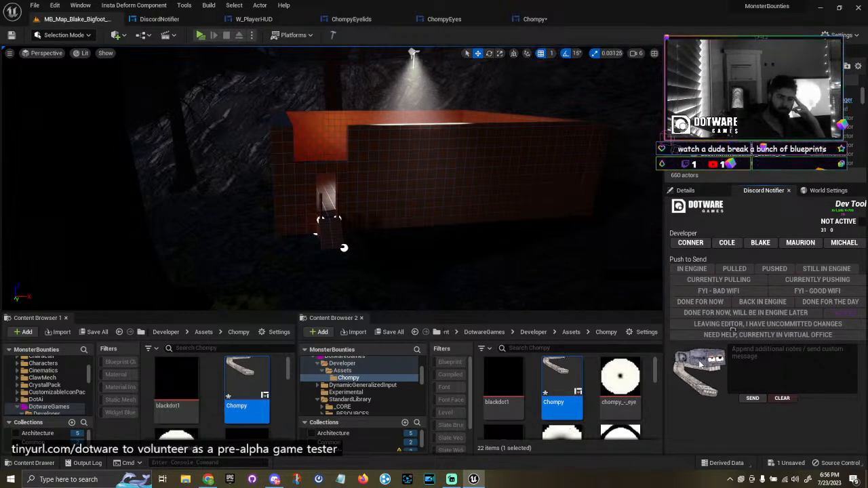
click(159, 19)
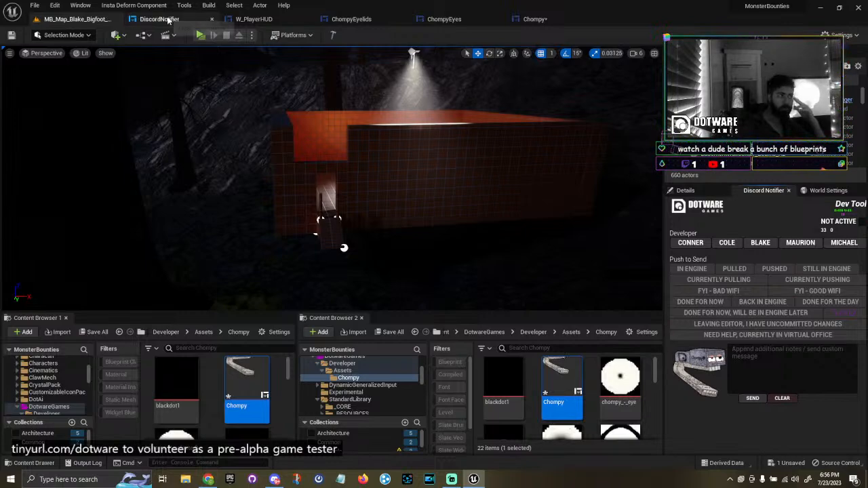
right_drag(584, 167, 592, 95)
scroll(438, 283, up, 7)
scroll(509, 168, down, 8)
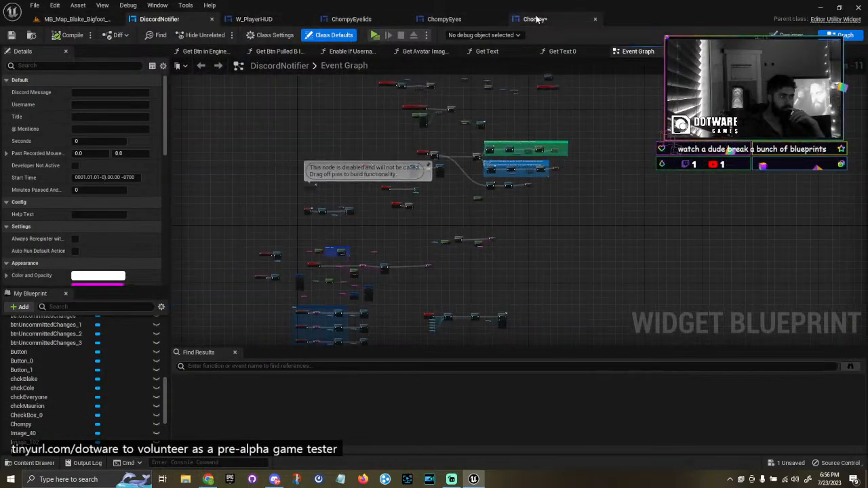
In Chompy's idle eye logic, move the unconnected Eyes: Center node from beside the Branch to below Eyes: Up.
click(535, 19)
scroll(236, 251, down, 5)
scroll(461, 215, down, 5)
right_drag(467, 218, 425, 196)
scroll(487, 246, up, 12)
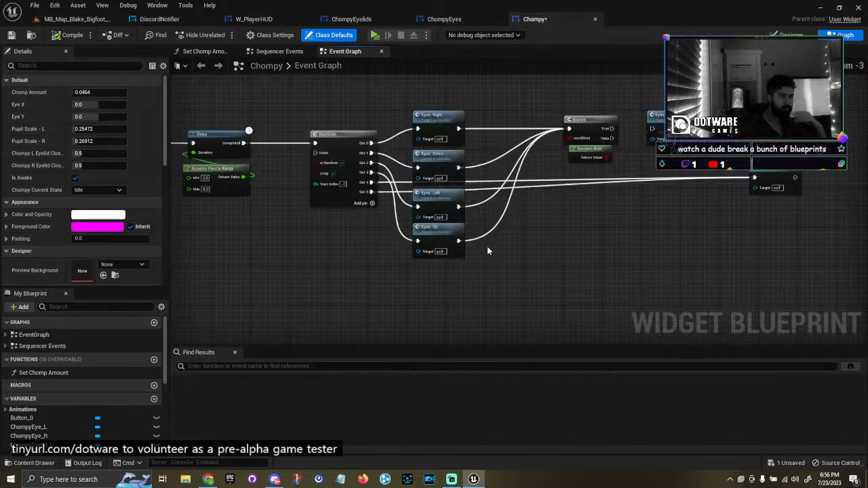
right_drag(487, 247, 533, 279)
right_drag(409, 247, 380, 235)
right_drag(509, 231, 450, 283)
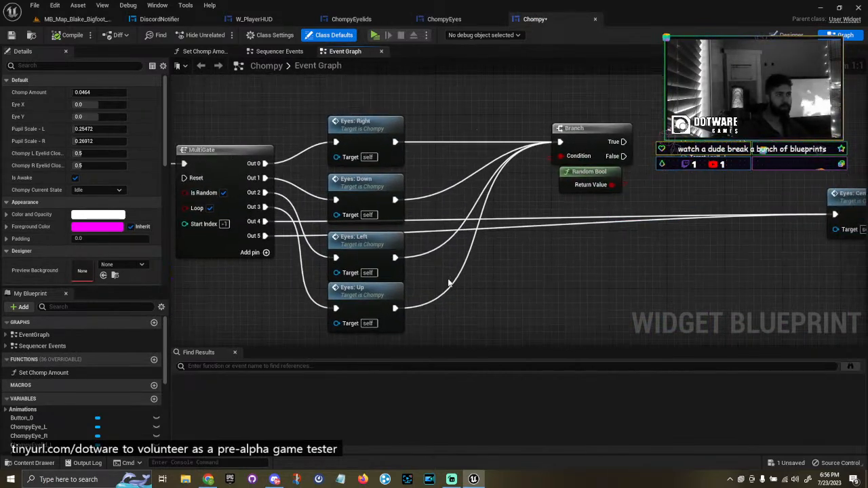
right_drag(587, 286, 448, 283)
drag(550, 128, 387, 311)
right_drag(386, 310, 638, 244)
drag(638, 244, 466, 317)
right_drag(570, 274, 513, 257)
click(512, 256)
scroll(511, 255, down, 2)
right_drag(480, 232, 382, 235)
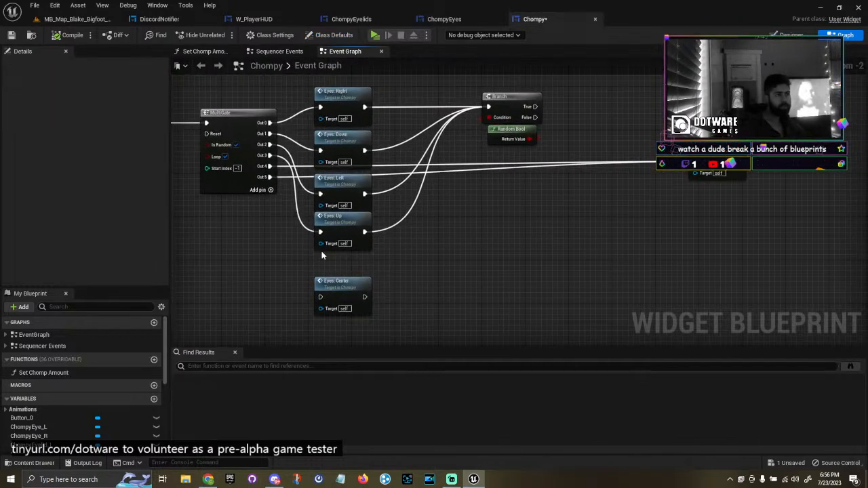
Bring the Eyes: Center node wired to Out 4 and Out 5 below the MultiGate.
right_drag(322, 252, 343, 228)
drag(758, 132, 275, 291)
right_drag(342, 209, 351, 182)
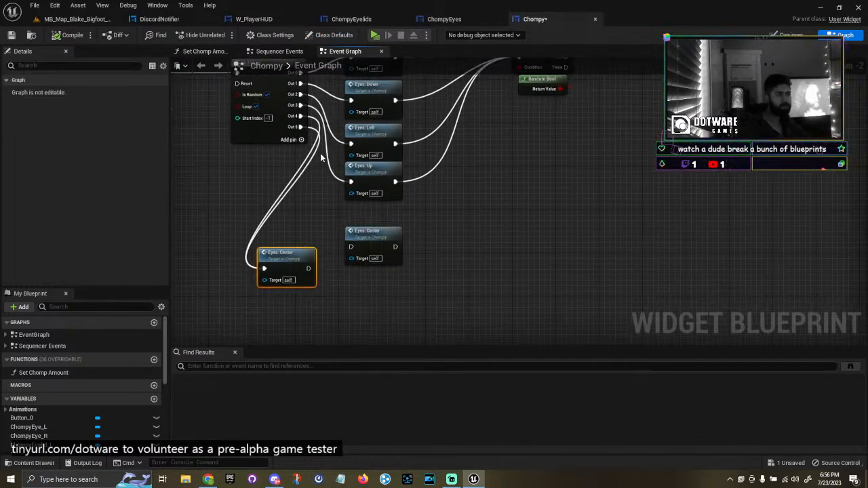
Add MultiGate outputs Out 6 and Out 7 wired to Eyes: Center, and delete the unconnected Eyes: Center node.
click(294, 139)
drag(294, 138, 265, 269)
click(302, 150)
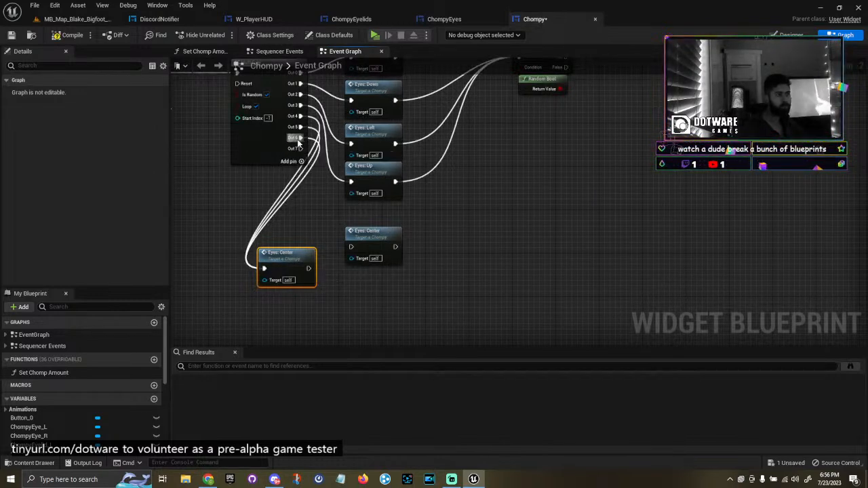
drag(301, 148, 259, 178)
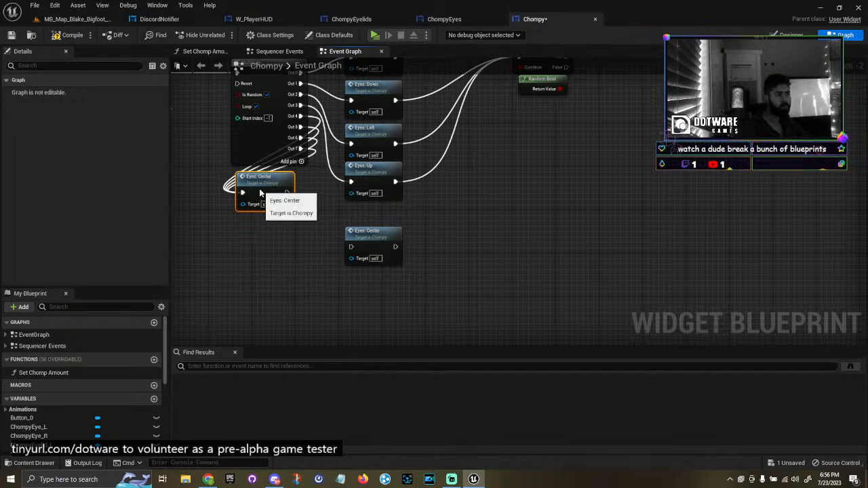
click(365, 237)
key(Delete)
Set the minimum of the Random Float in Range node feeding the idle Delay to 1.0.
right_drag(283, 198, 628, 293)
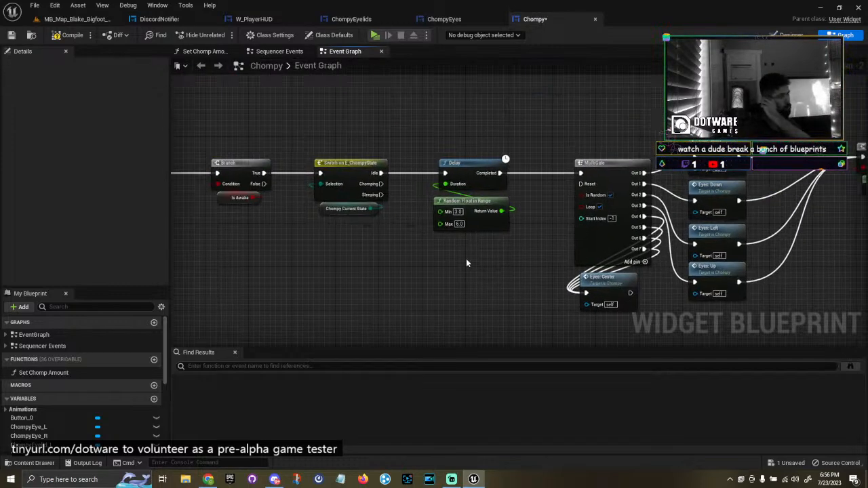
scroll(476, 266, up, 2)
right_drag(465, 261, 370, 278)
click(363, 219)
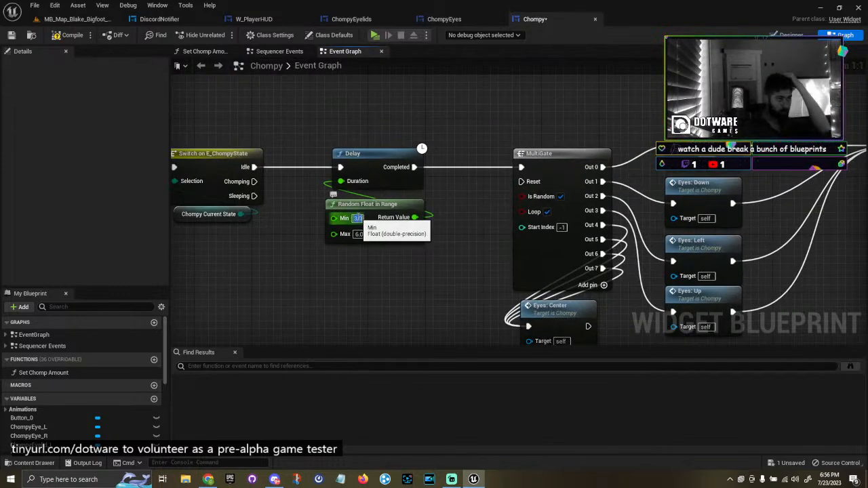
text(1)
key(Return)
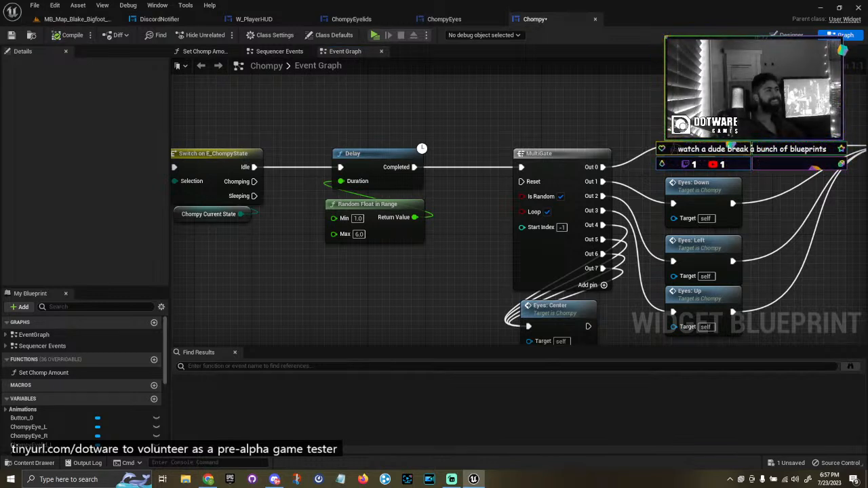
Check Chompy in the Discord Notifier panel, and return to the chomp animation nodes in Chompy's event graph.
click(75, 19)
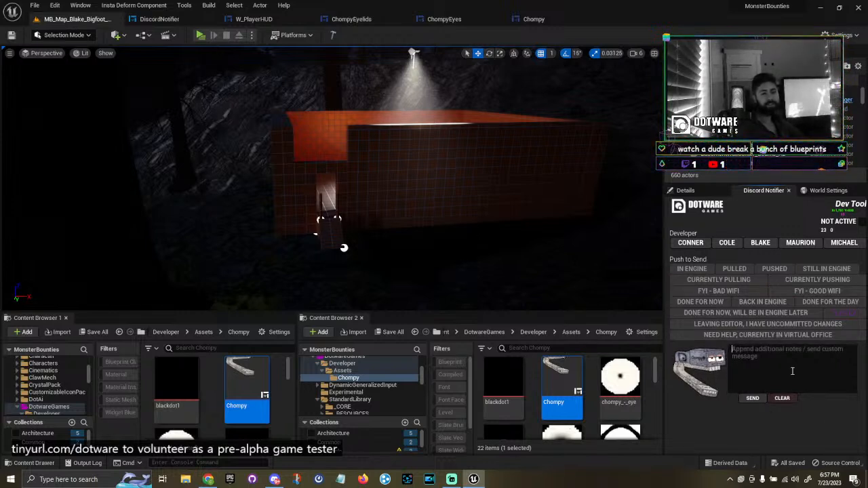
click(793, 371)
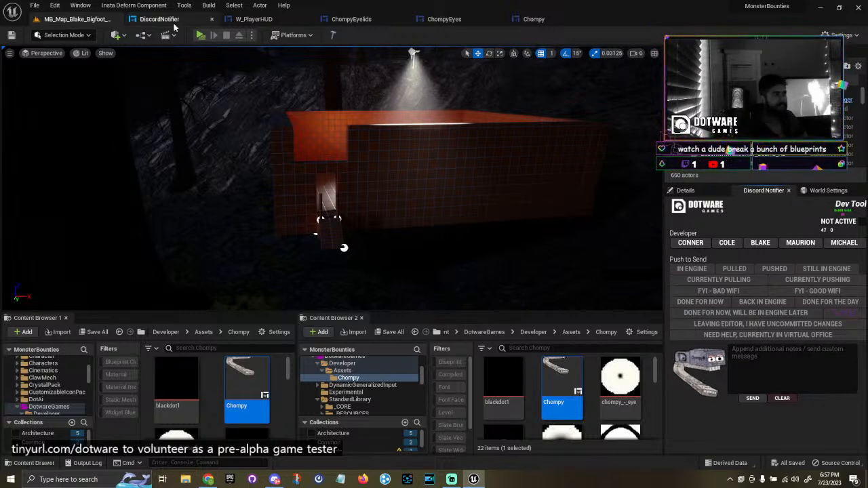
click(515, 19)
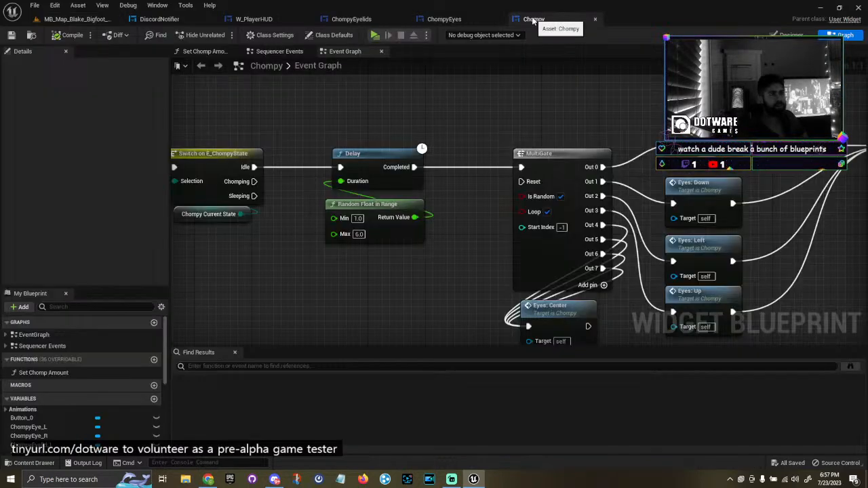
scroll(623, 124, down, 5)
right_drag(623, 121, 619, 123)
right_drag(293, 184, 632, 133)
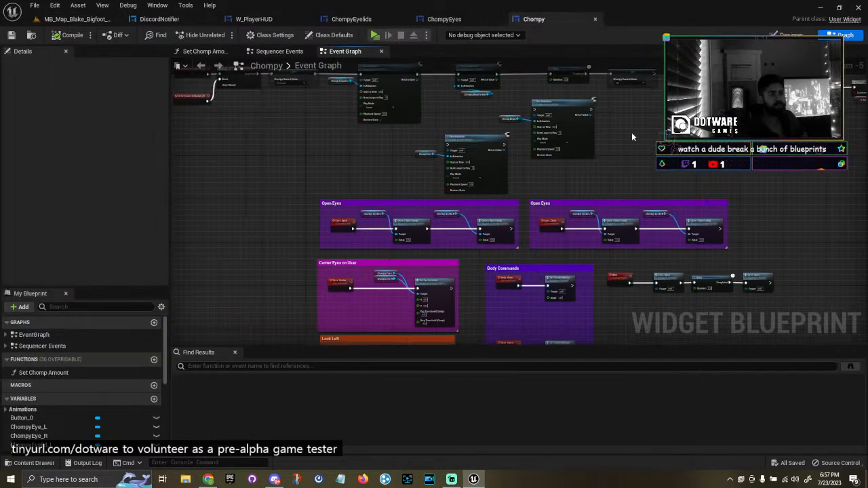
Select Button_0 in Chompy's widget designer and add an On Clicked event for it.
click(792, 35)
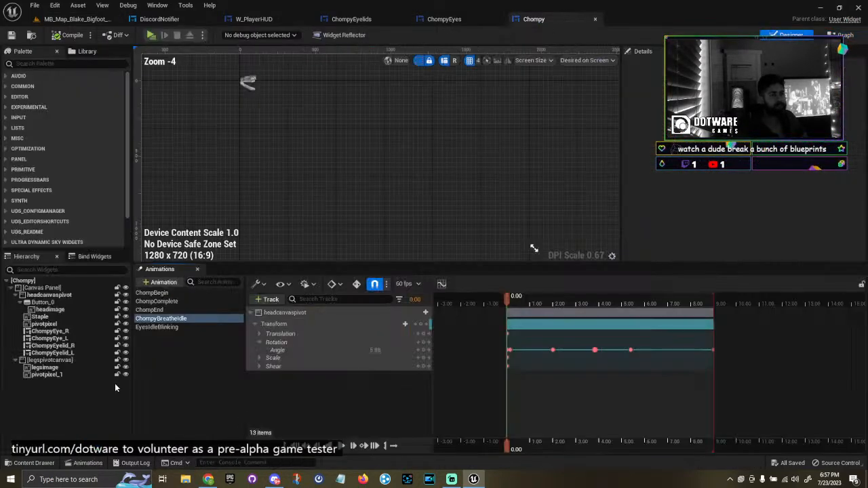
click(72, 360)
click(73, 318)
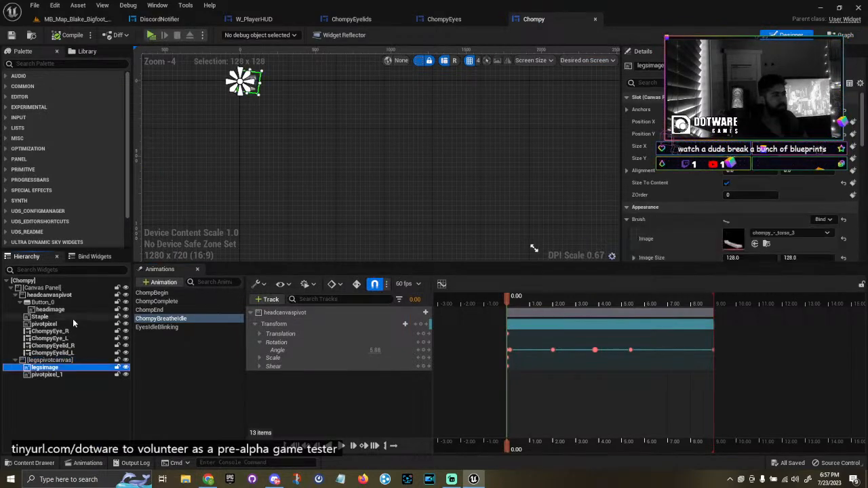
click(44, 302)
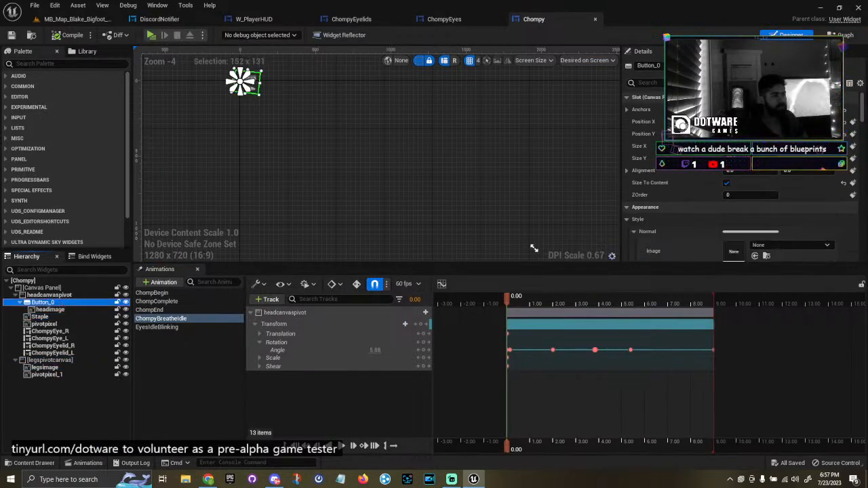
scroll(760, 217, down, 10)
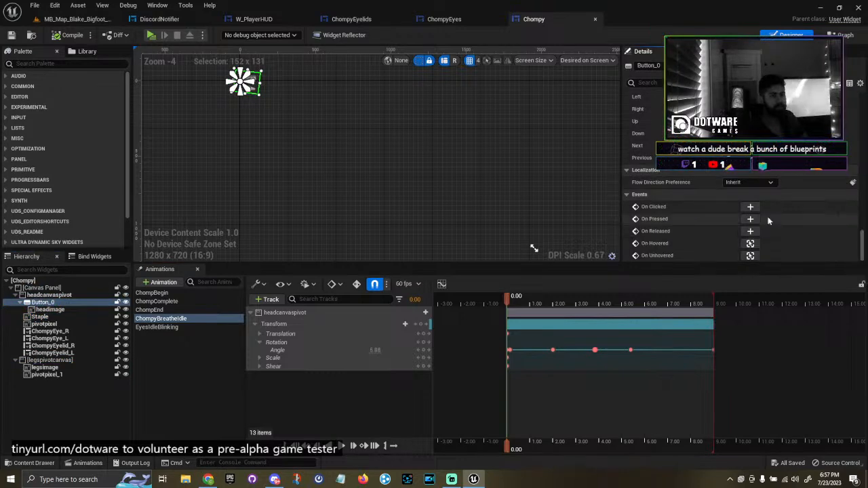
click(752, 207)
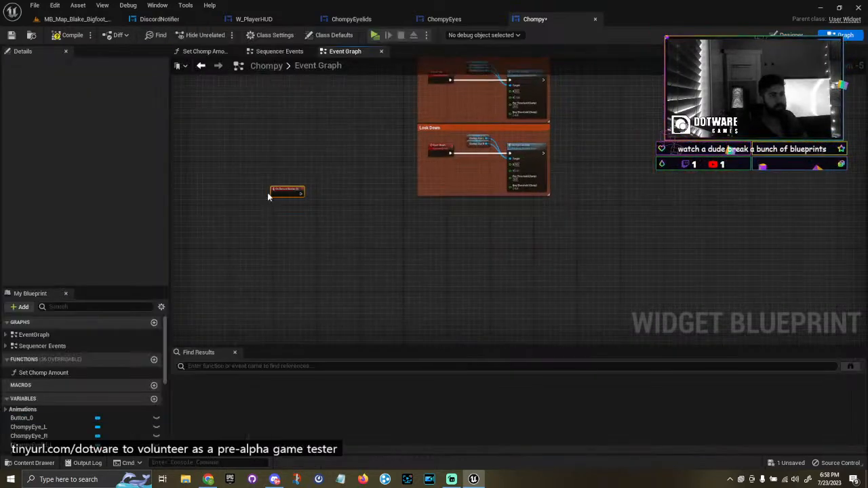
Add a Play Chomp call executed by the On Clicked (Button_0) event.
drag(322, 195, 427, 191)
text(chiom)
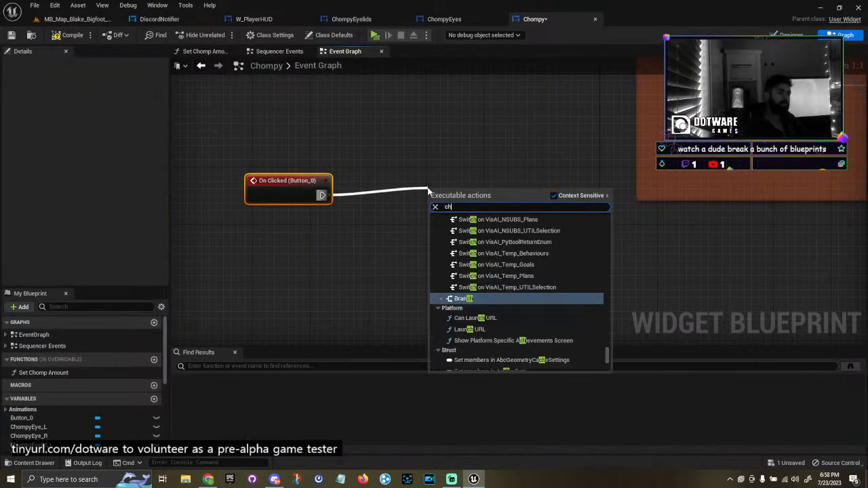
key(BackSpace)
key(BackSpace)
key(BackSpace)
text(omp)
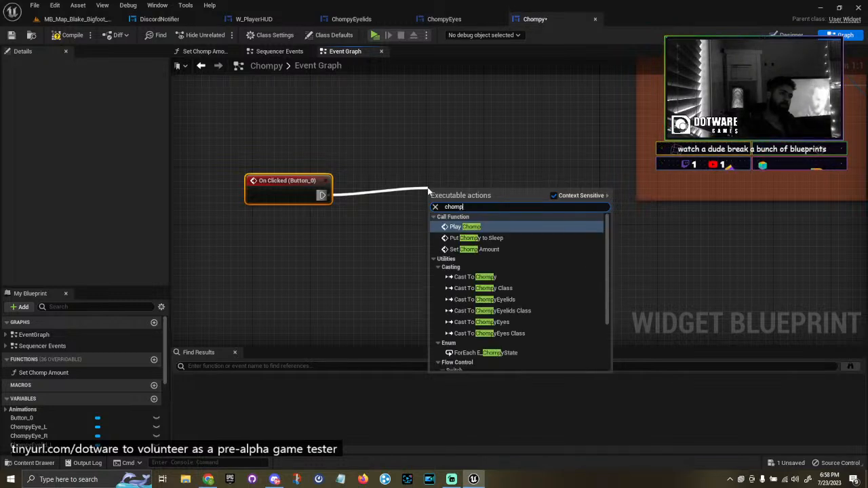
key(Return)
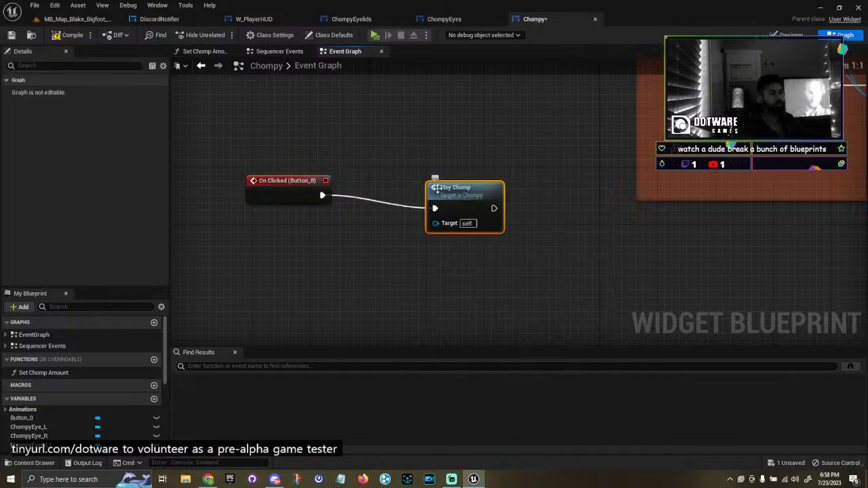
Move the Play Chomp custom event above the Do Once node and wire it into the SET Chompy Current State node.
scroll(424, 176, down, 5)
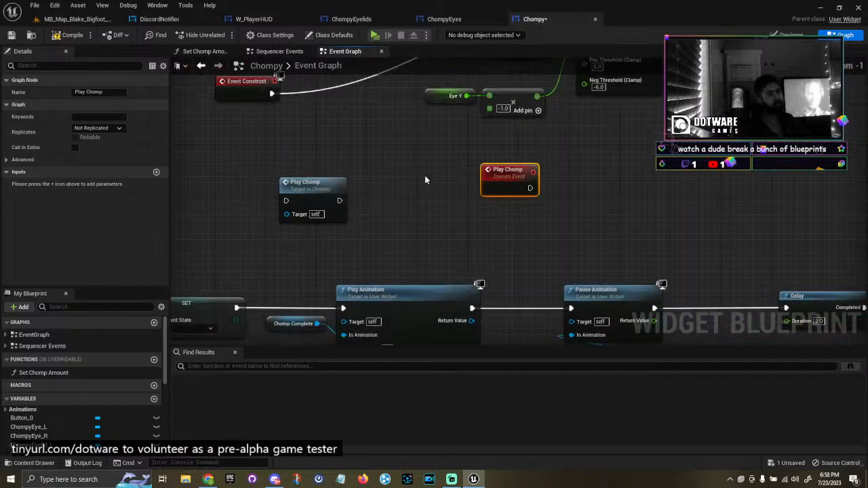
scroll(433, 178, up, 3)
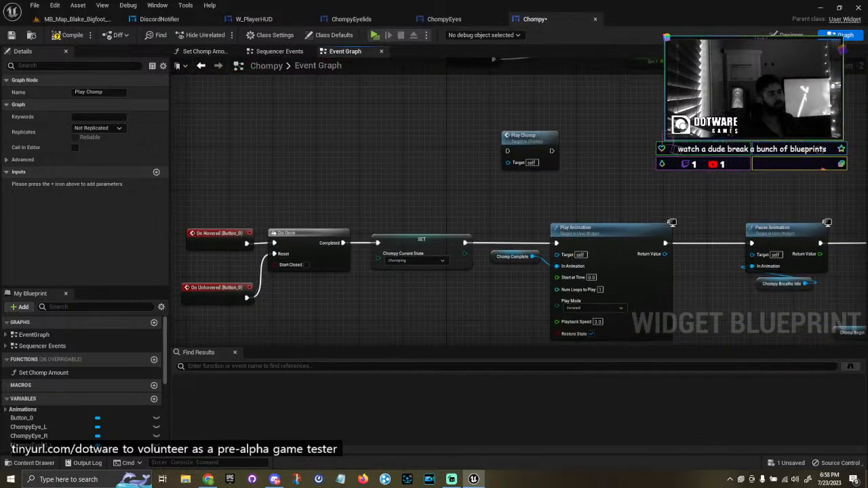
drag(270, 200, 251, 185)
click(421, 189)
right_drag(336, 217, 360, 162)
scroll(421, 188, up, 2)
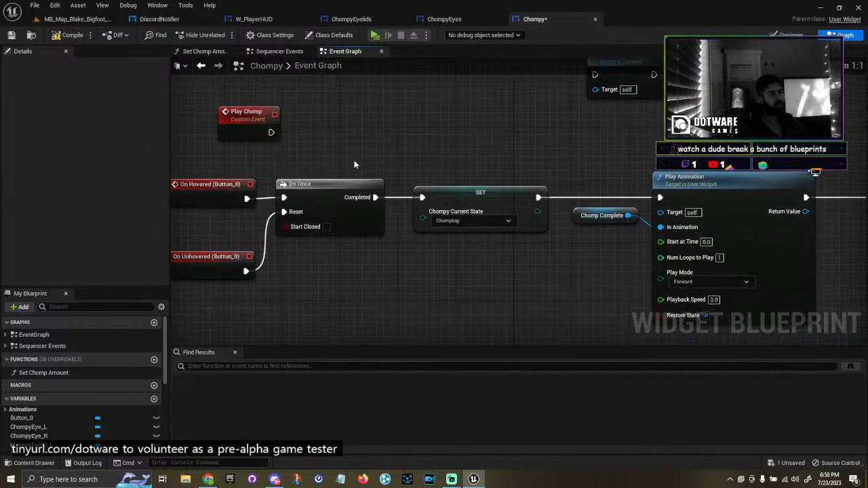
drag(240, 126, 391, 129)
right_drag(328, 203, 407, 188)
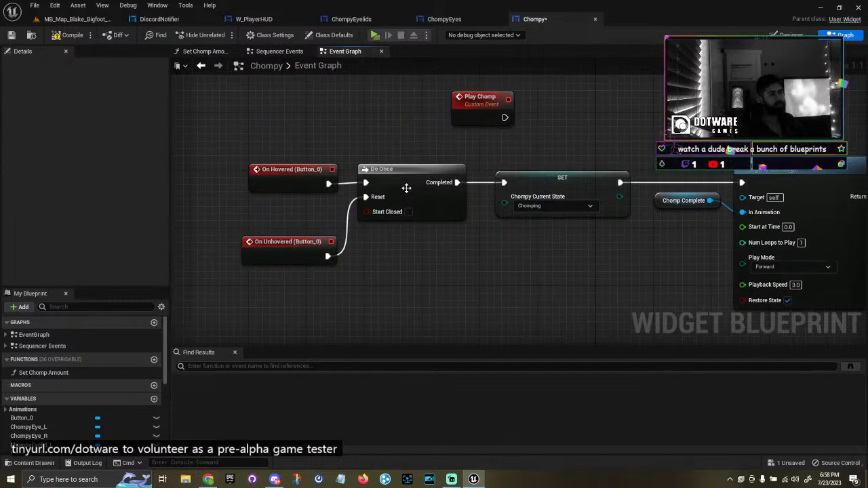
drag(504, 117, 504, 182)
right_drag(504, 182, 571, 172)
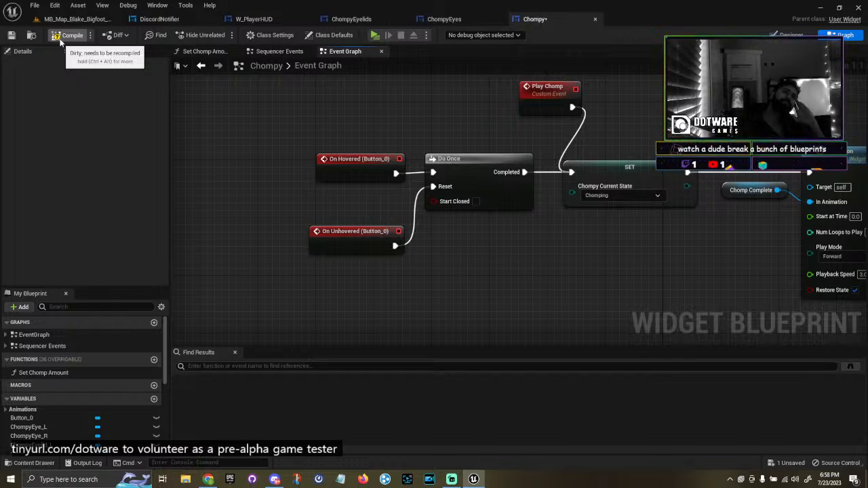
Check Chompy in the level editor's Discord Notifier panel, and return to Chompy's widget designer.
click(68, 20)
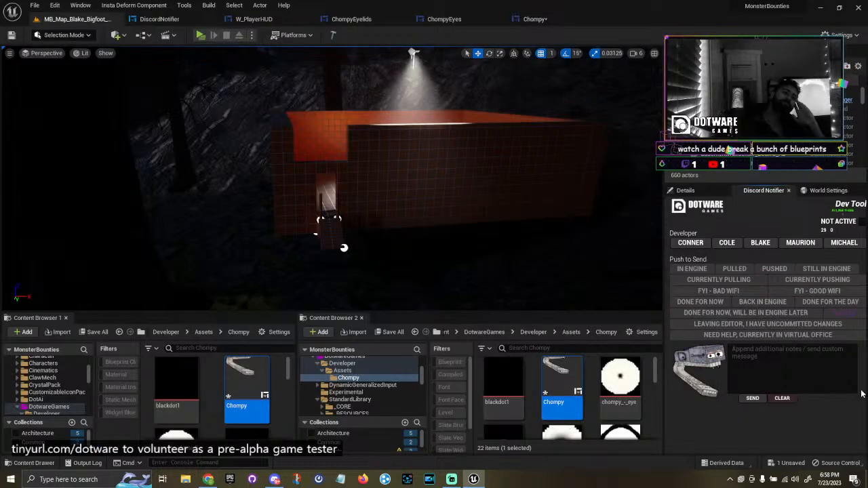
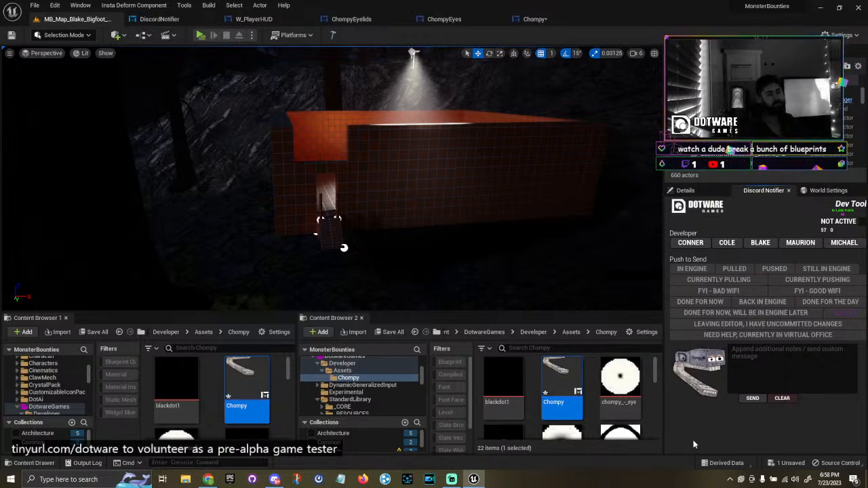
click(552, 19)
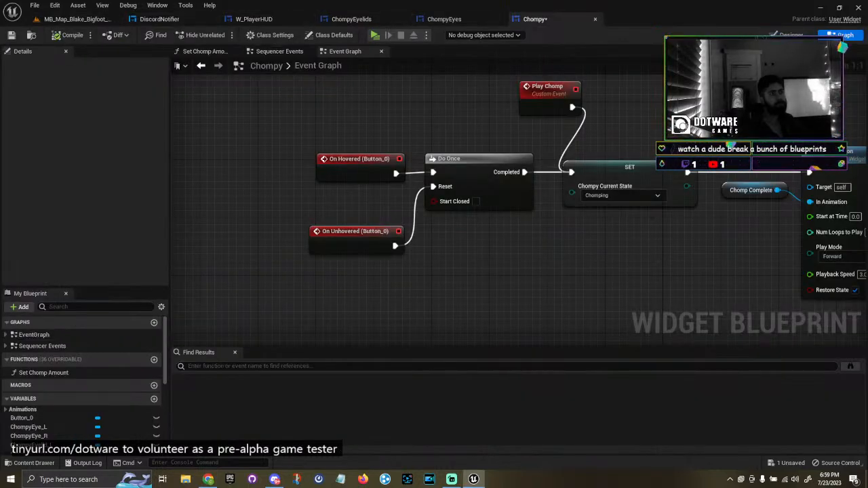
click(790, 35)
Open the ChompComplete animation and scrub its timeline to 1.40.
scroll(234, 110, up, 8)
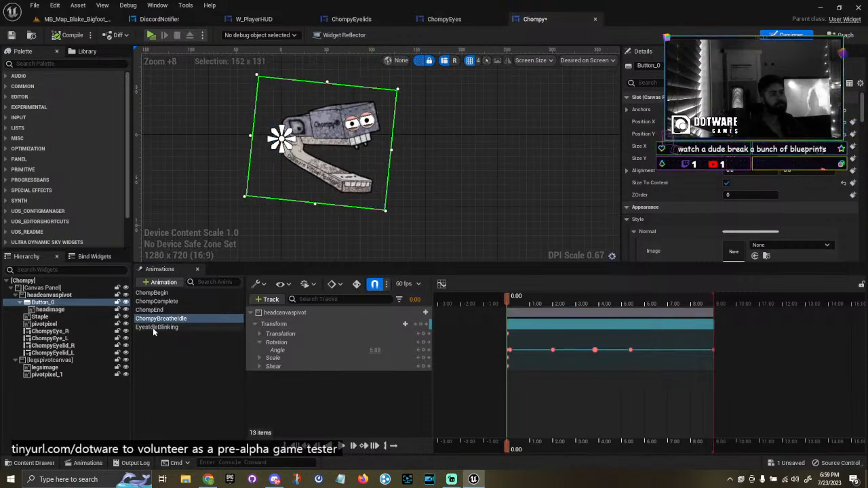
click(167, 302)
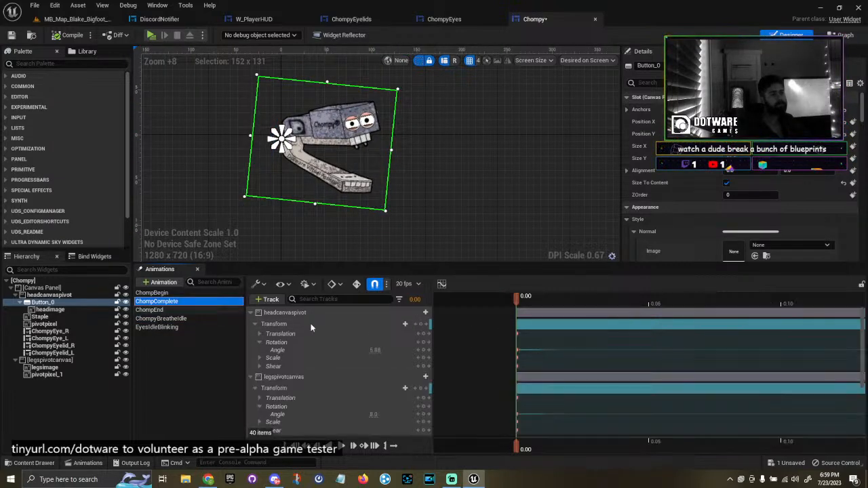
scroll(542, 376, down, 1)
ctrl+scroll(542, 376, down, 10)
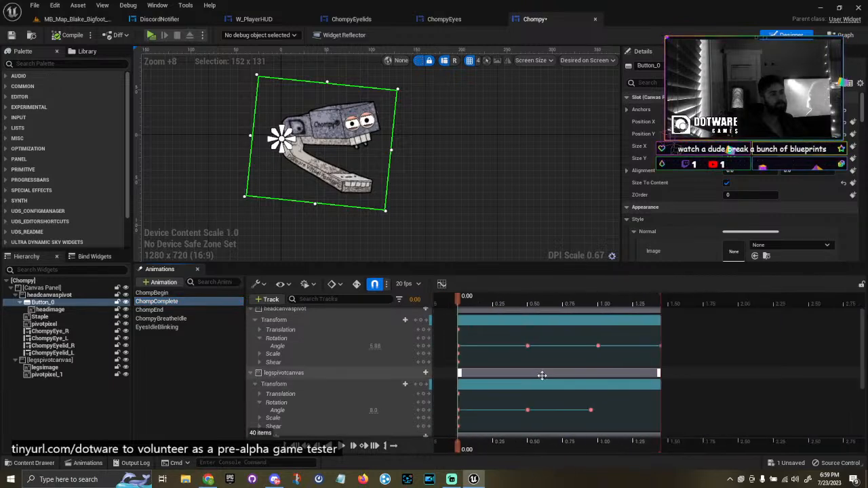
ctrl+scroll(560, 359, up, 3)
drag(459, 300, 679, 302)
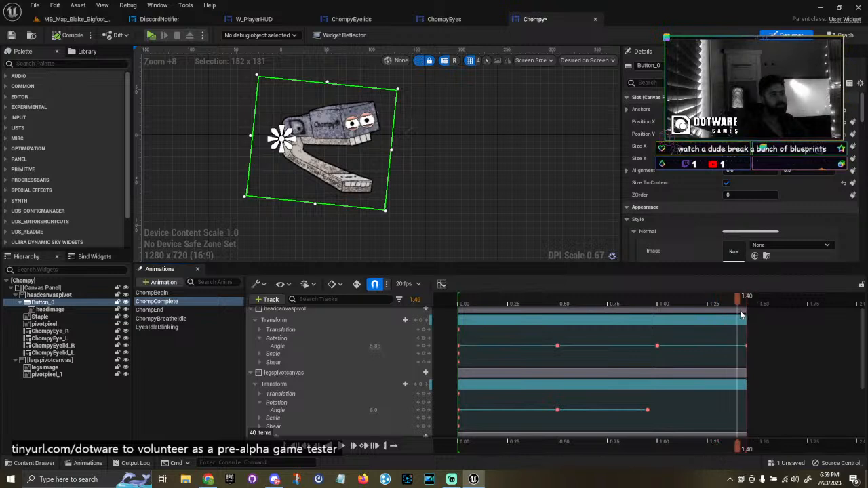
Key the Staple's Render Opacity at 1.0 at time 1.50 in ChompComplete.
right_drag(737, 355, 520, 345)
ctrl+scroll(550, 332, up, 5)
ctrl+scroll(561, 331, up, 2)
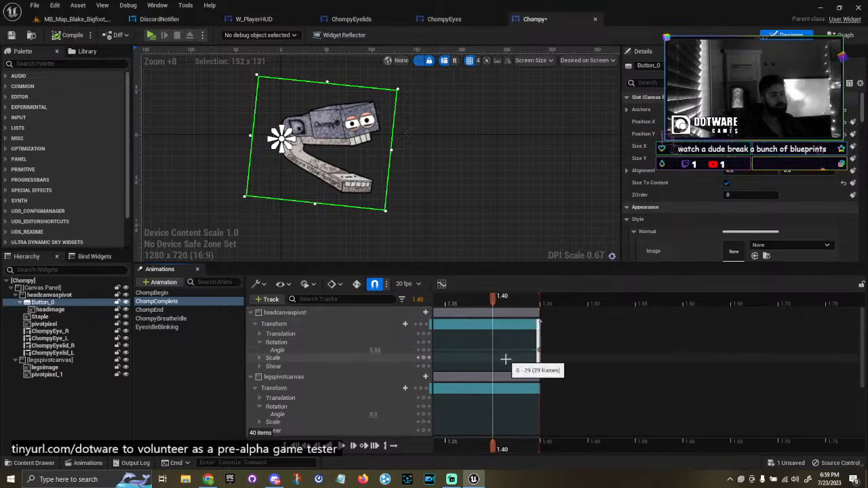
scroll(505, 359, down, 3)
scroll(295, 375, up, 1)
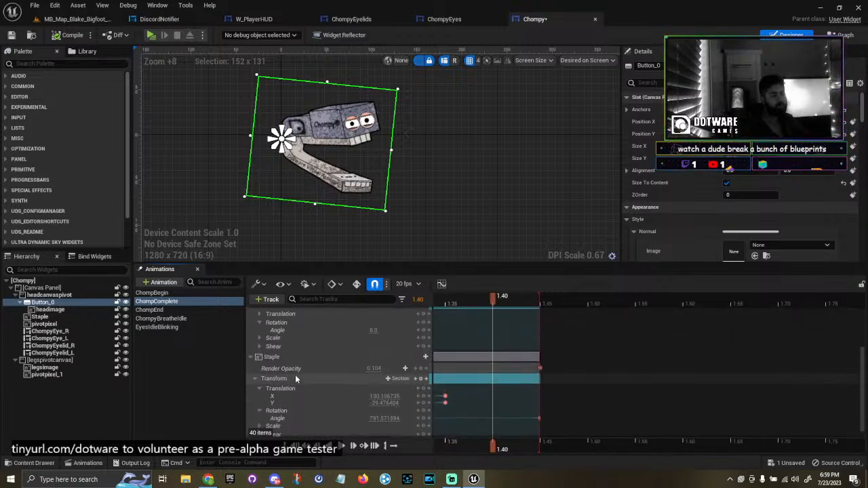
click(296, 370)
drag(494, 301, 571, 303)
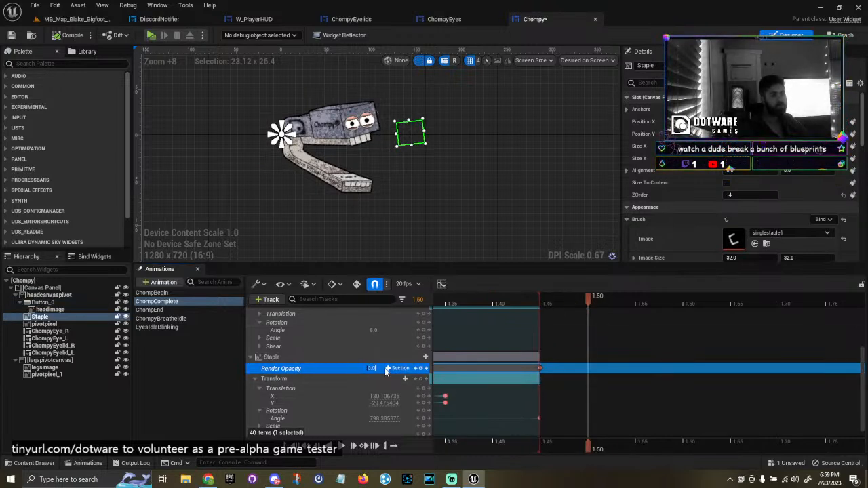
click(388, 370)
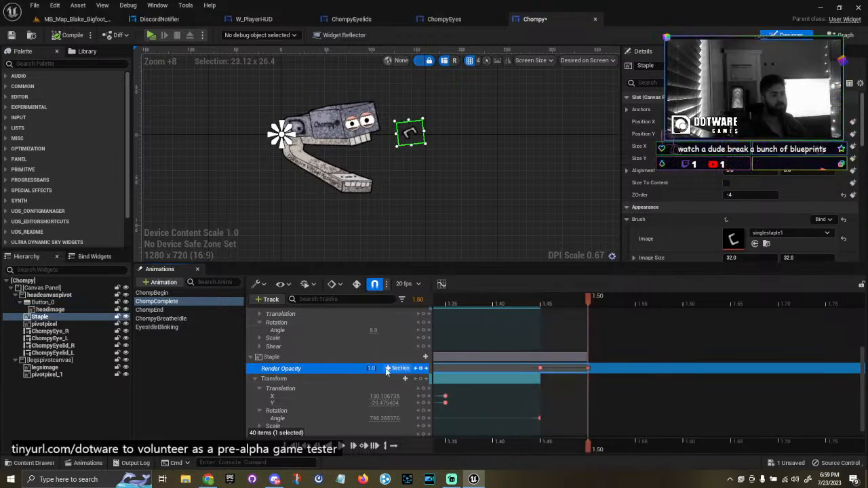
Set the interpolation of the Staple's Render Opacity key at 1.50 to Constant.
right_click(587, 369)
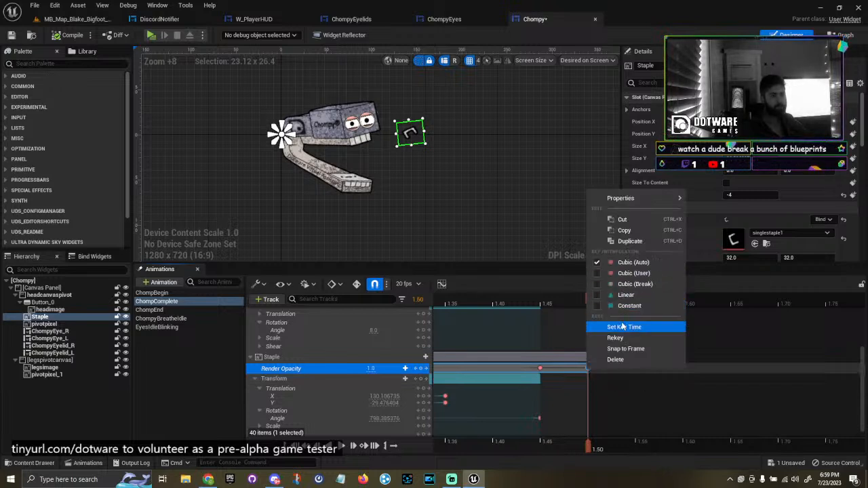
click(629, 306)
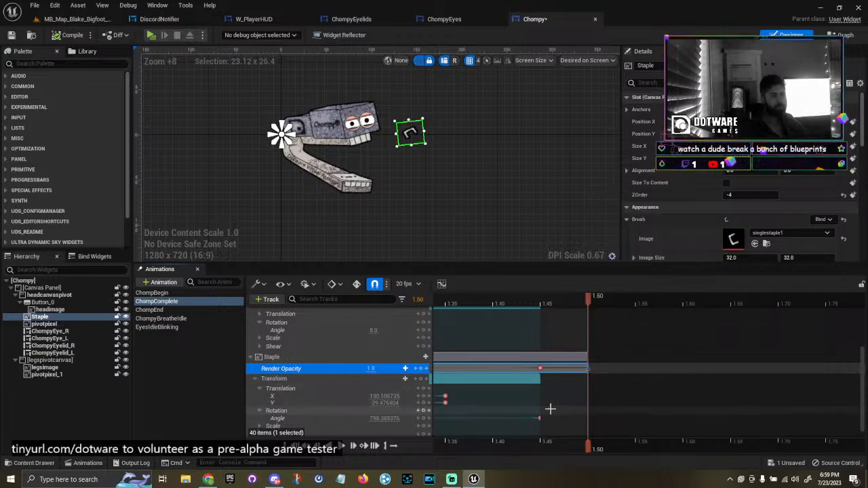
scroll(366, 403, down, 1)
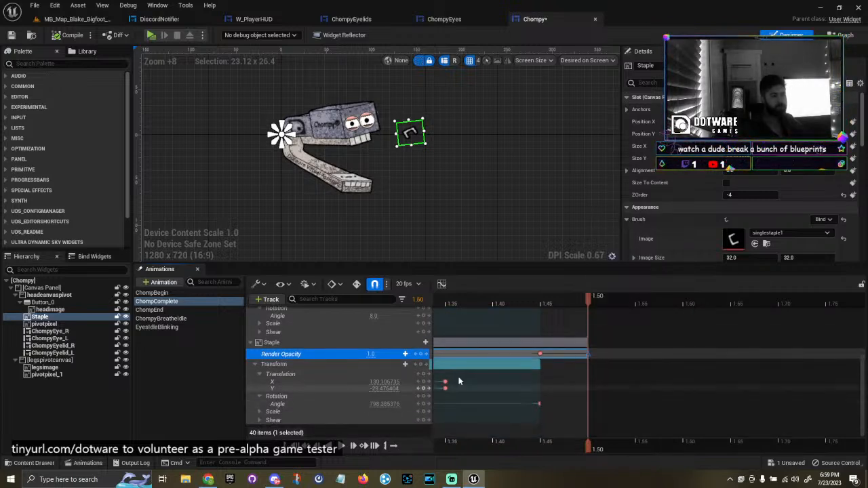
right_click(589, 354)
click(646, 291)
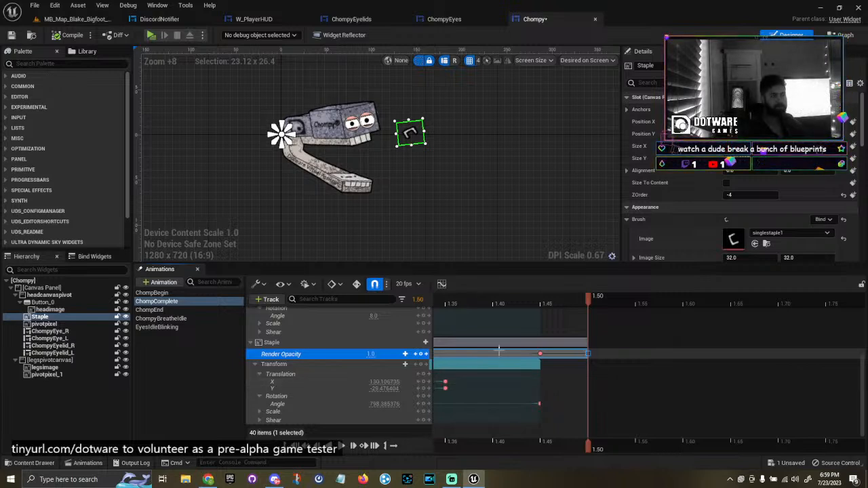
Extend the Staple's Transform section to 1.50 and paste its starting Translation X and Y keys there.
ctrl+scroll(805, 375, down, 4)
right_drag(659, 367, 864, 367)
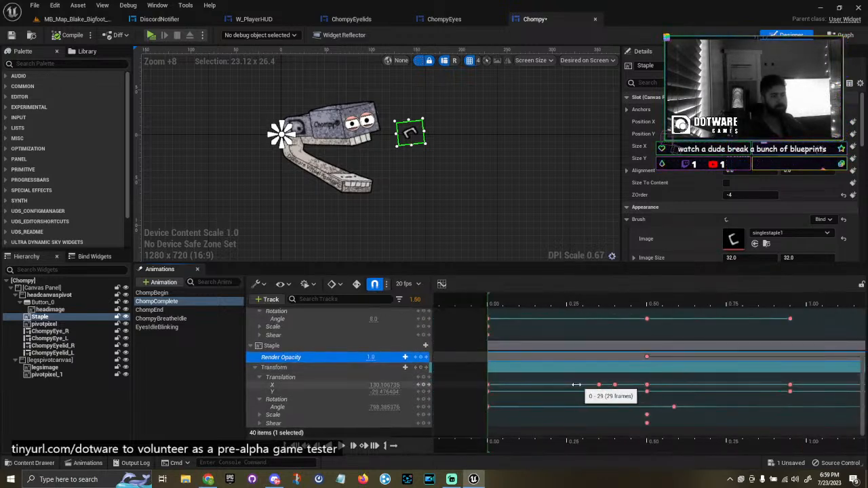
click(489, 391)
right_drag(750, 384, 513, 381)
drag(713, 384, 730, 384)
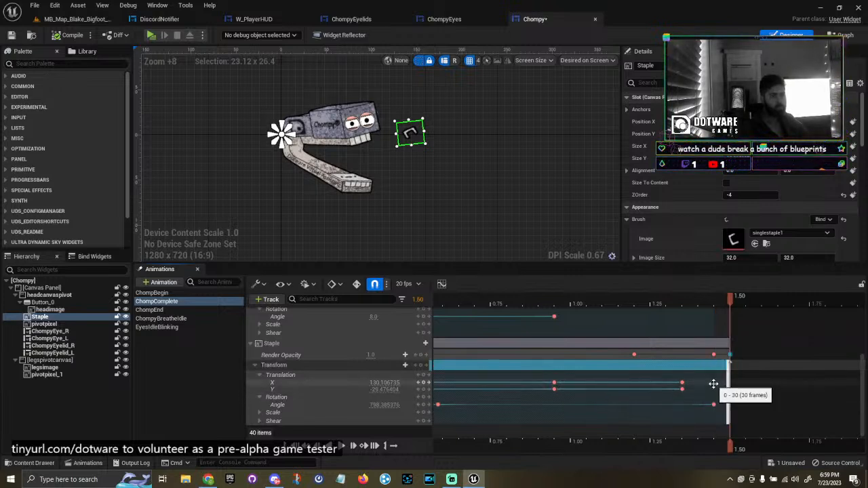
key(ctrl+v)
Set the interpolation of the Staple's Translation keys at 1.50 to Constant.
right_drag(742, 400, 618, 401)
ctrl+scroll(618, 399, up, 4)
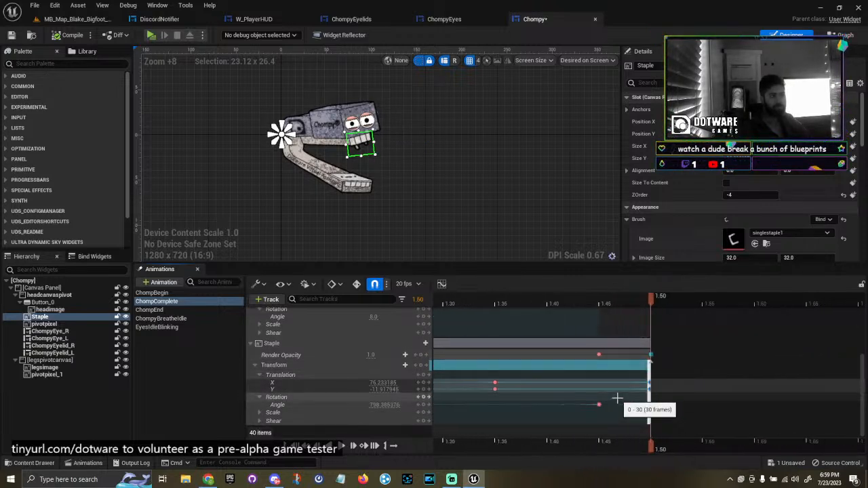
ctrl+scroll(617, 399, up, 3)
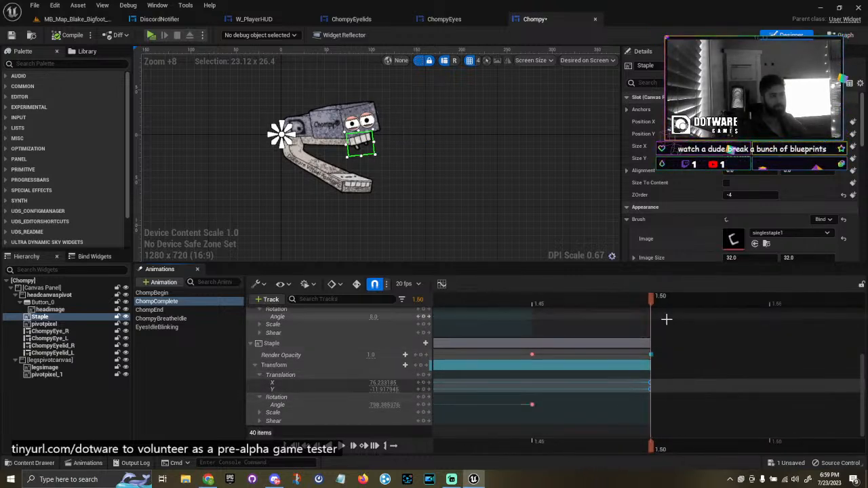
right_click(650, 384)
click(668, 320)
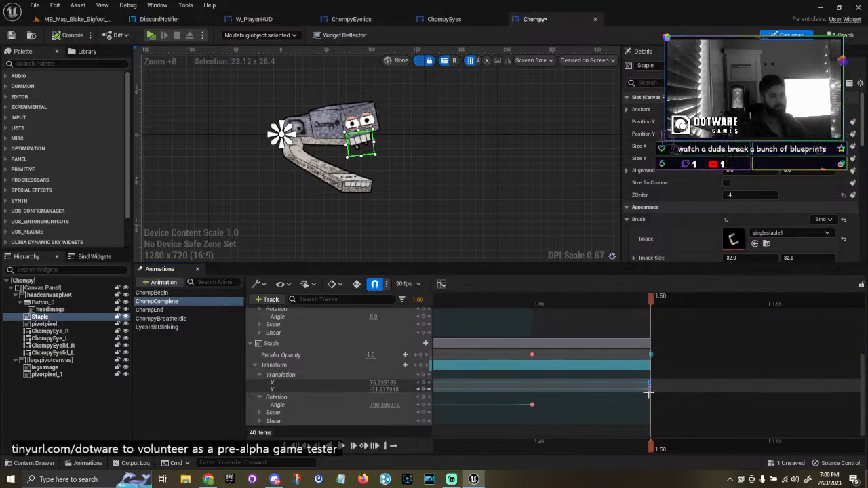
Try to shift the Staple's Render Opacity key at 1.50 back to 1.45 in ChompComplete.
key(space)
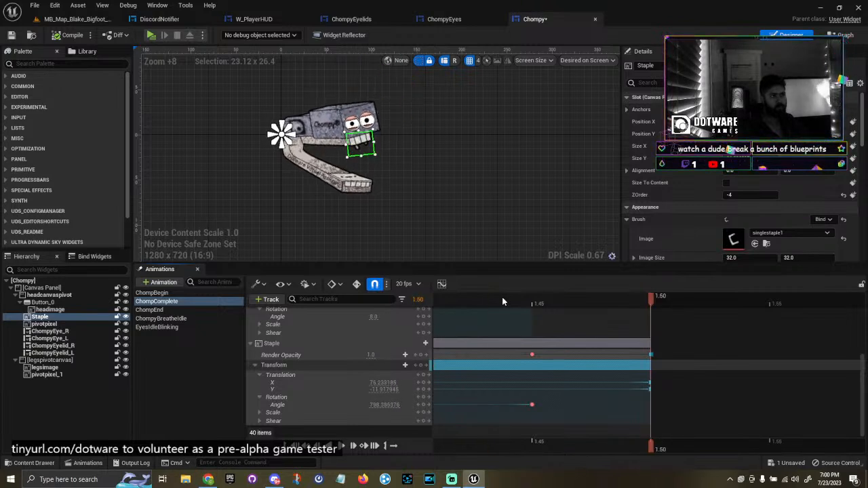
click(534, 355)
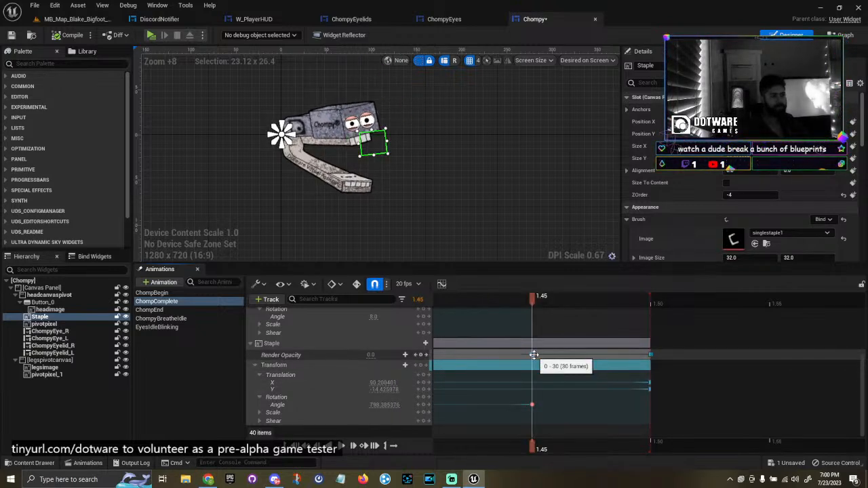
click(596, 305)
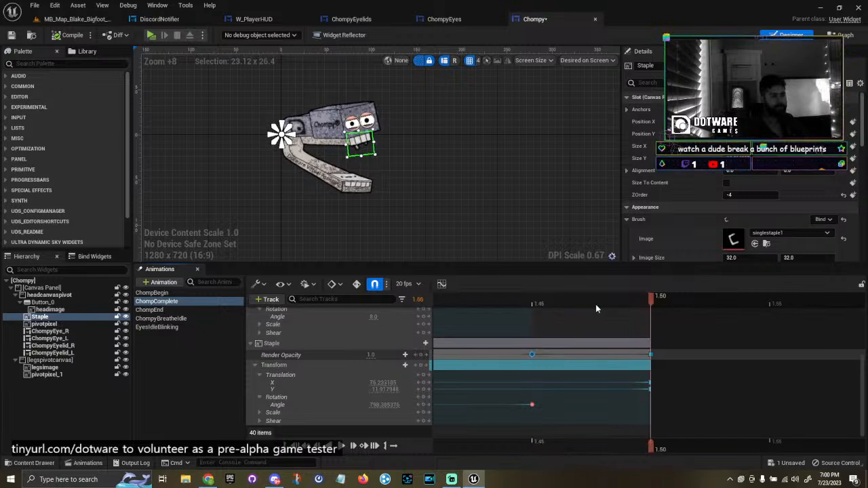
drag(651, 356, 614, 357)
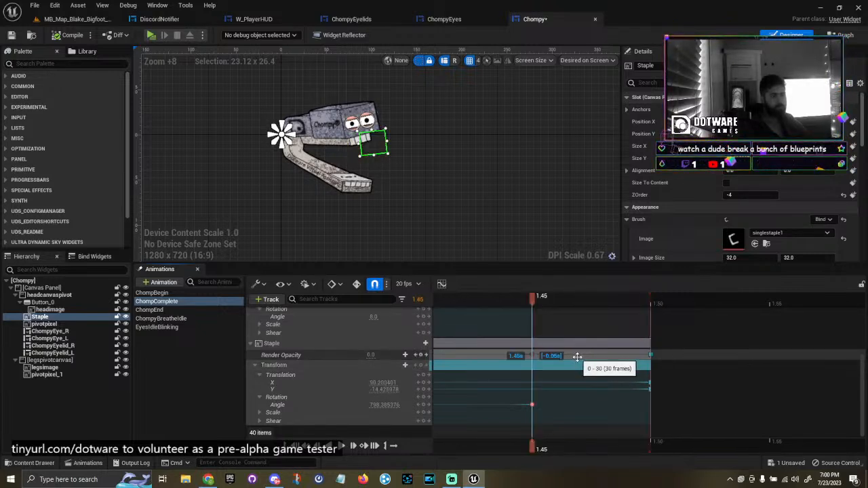
Play back the end of ChompComplete and examine the Staple at 1.45.
scroll(639, 378, down, 3)
right_drag(624, 400, 604, 390)
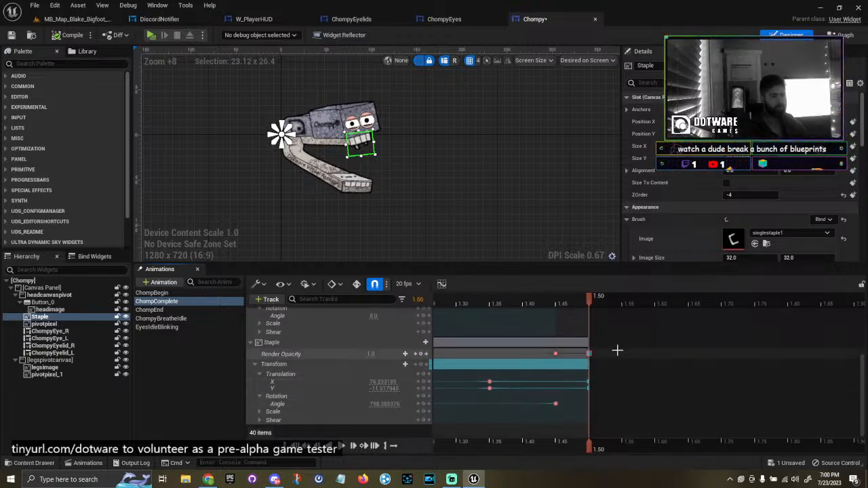
right_drag(617, 351, 569, 442)
ctrl+scroll(556, 368, down, 6)
key(space)
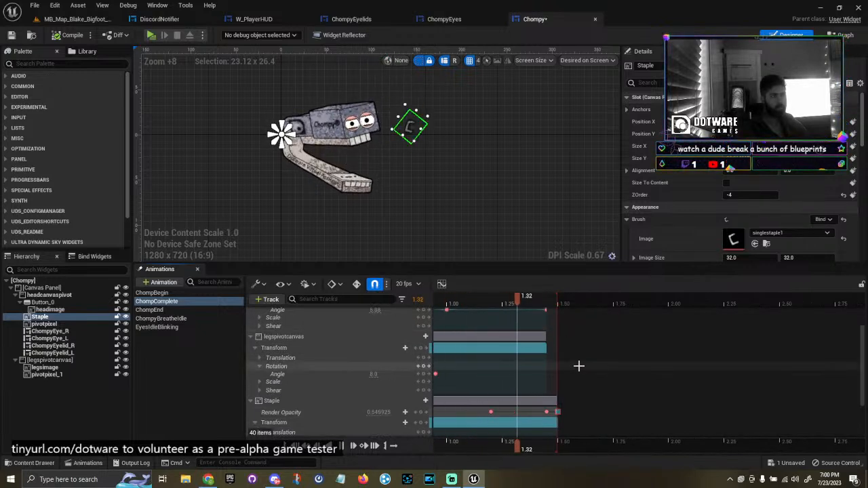
click(547, 304)
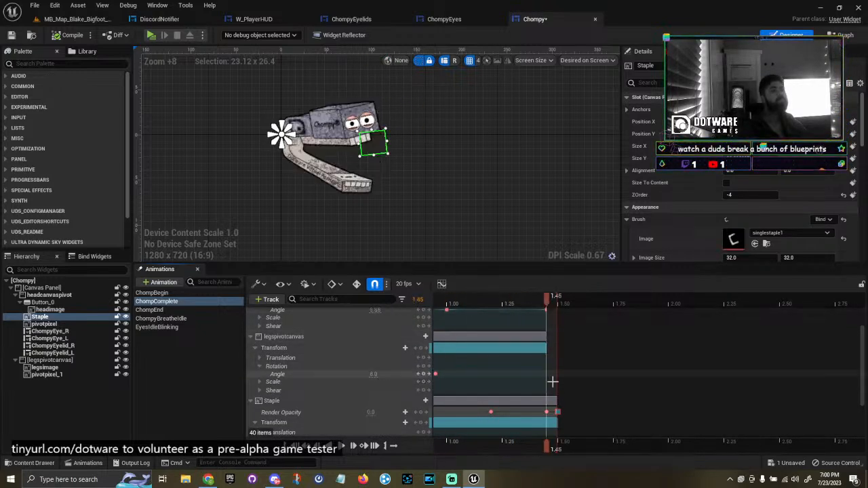
Try duplicating the Staple's Render Opacity key at 1.45 and extending the Staple section past 1.50, undoing each change.
ctrl+scroll(552, 408, up, 6)
right_drag(564, 406, 549, 376)
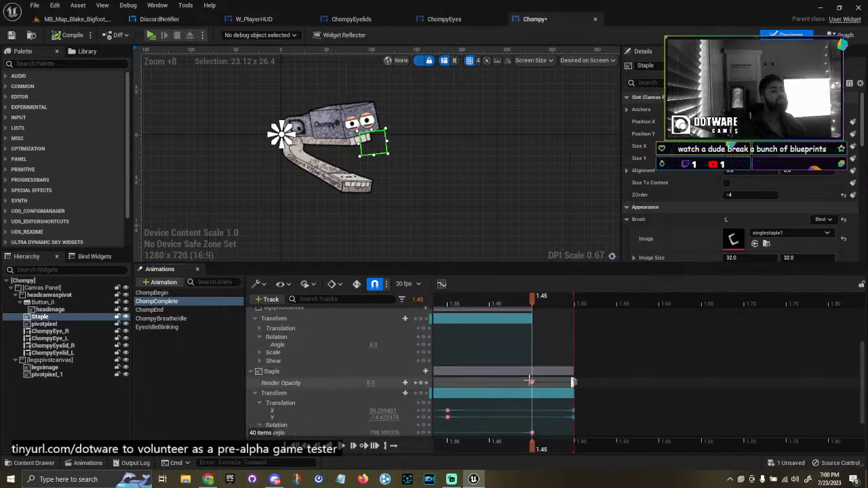
click(533, 383)
alt+drag(550, 384, 551, 384)
key(ctrl+z)
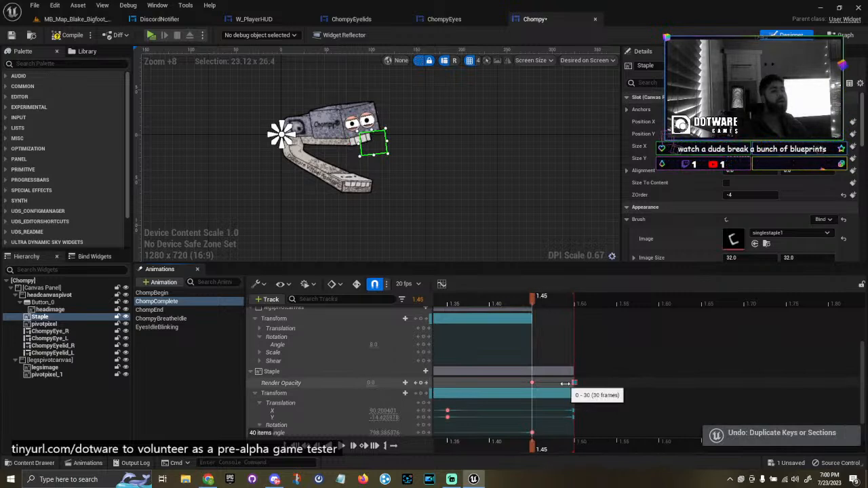
right_drag(585, 396, 555, 382)
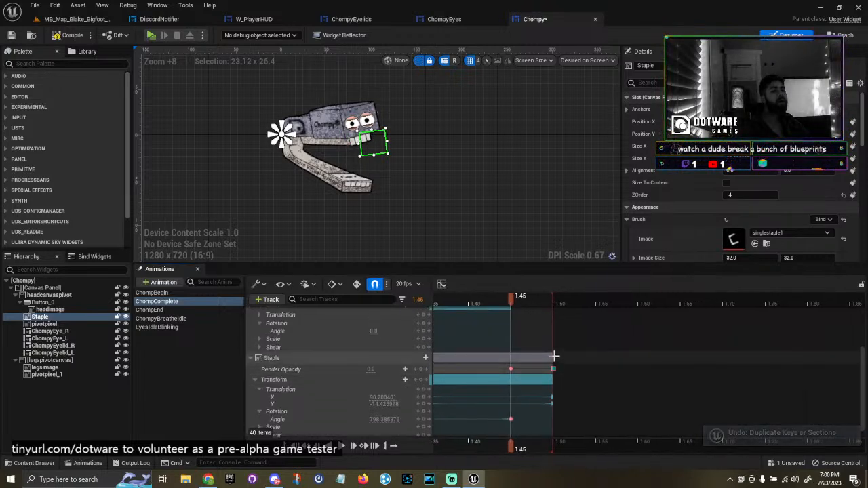
drag(551, 357, 630, 356)
key(ctrl+z)
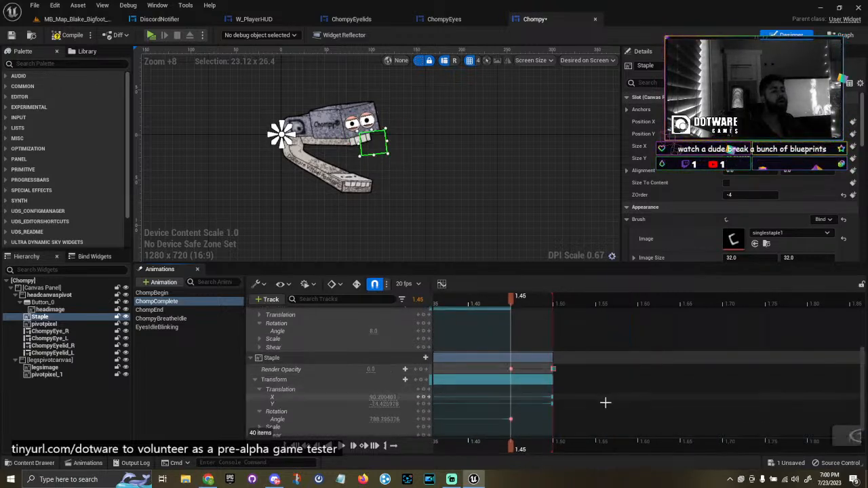
Move the Staple's Render Opacity and Translation keys at 1.50 to 1.60, and duplicate the opacity key back at 1.50.
drag(552, 369, 637, 367)
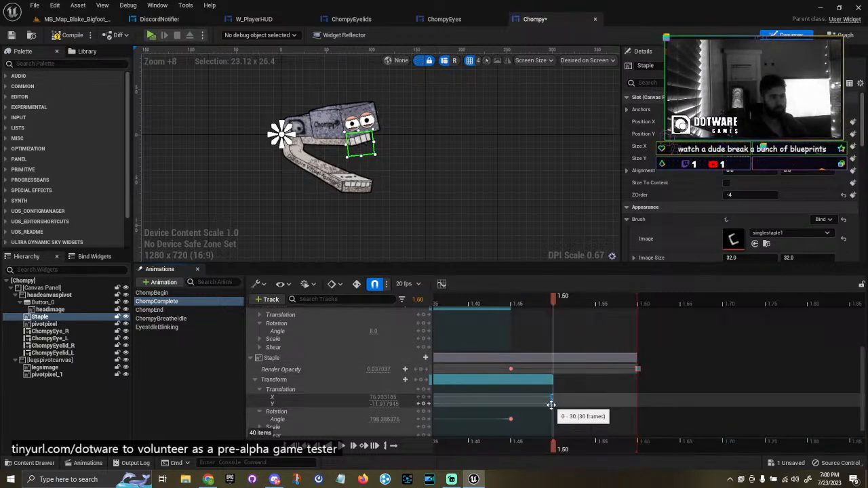
drag(552, 404, 638, 404)
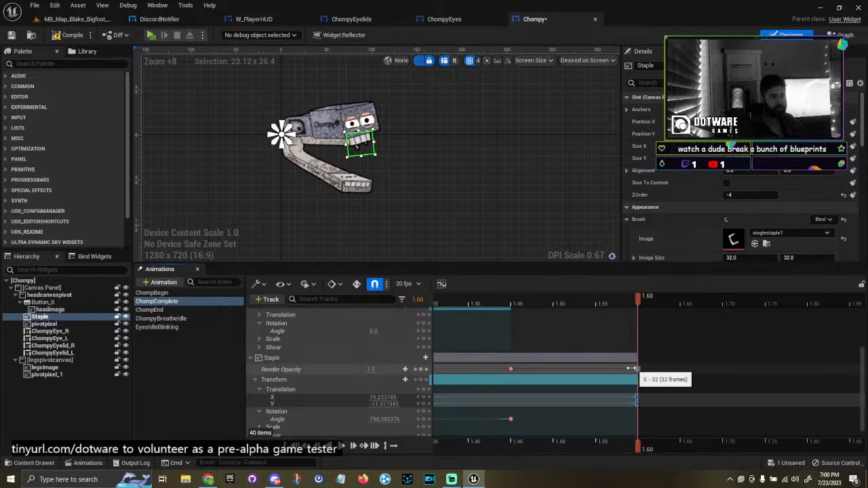
drag(638, 368, 552, 369)
right_click(553, 369)
click(555, 393)
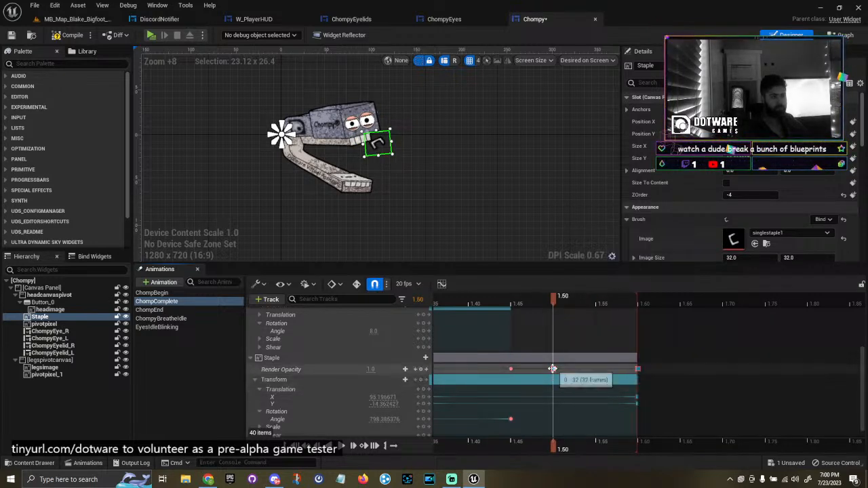
Play back ChompComplete and examine how the Staple fades and returns around 1.45.
click(469, 299)
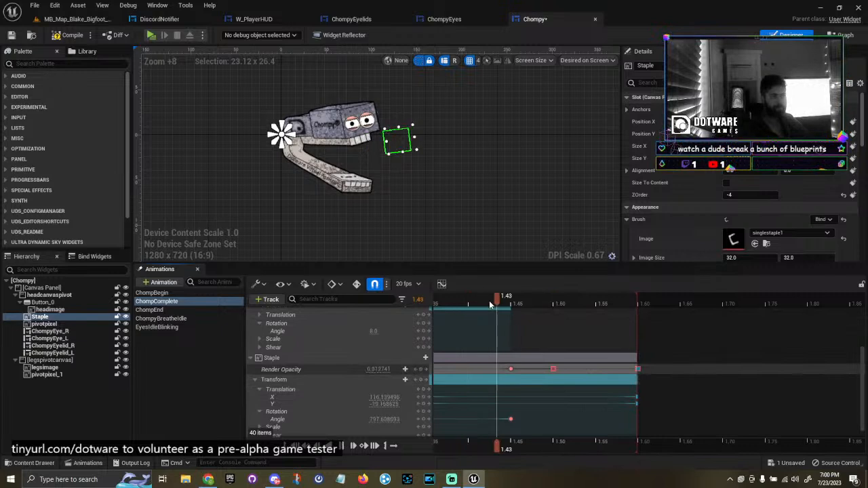
key(space)
key(space)
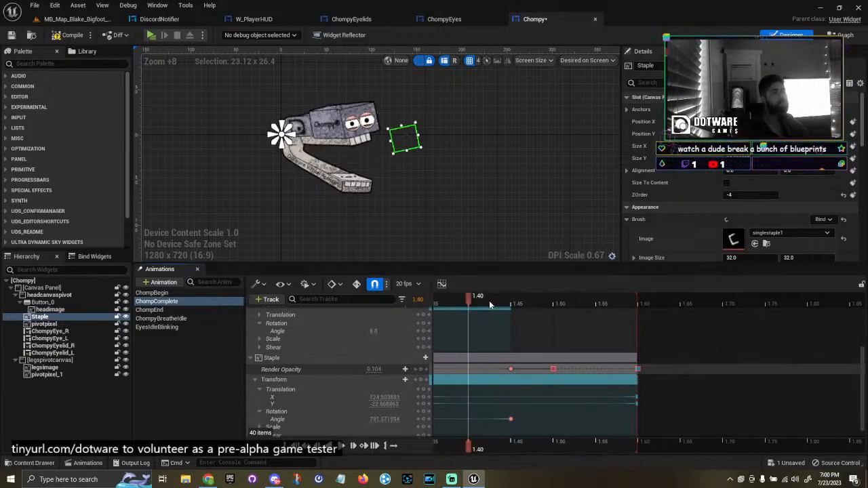
drag(470, 299, 333, 303)
ctrl+scroll(500, 355, down, 6)
right_drag(548, 356, 636, 360)
drag(537, 303, 563, 313)
key(space)
key(space)
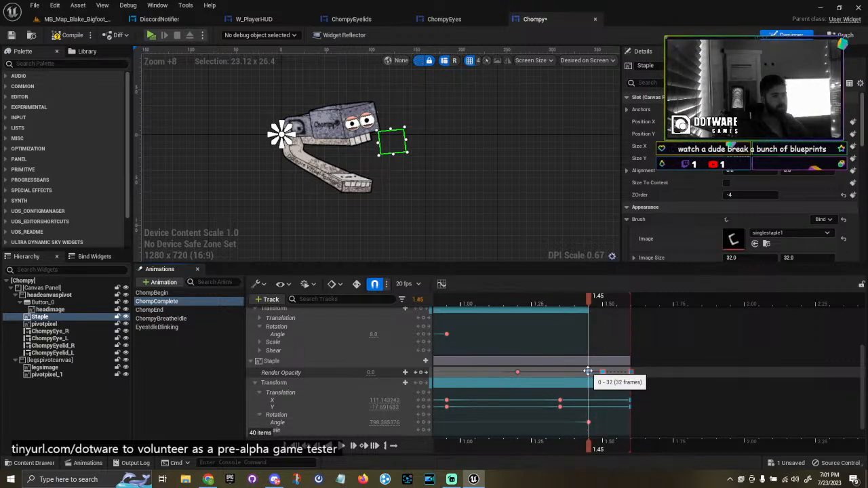
Move the Staple's Render Opacity key at 1.45 to 1.35, duplicate it at 1.40 with Constant interpolation, and preview the result.
drag(587, 372, 560, 372)
drag(561, 298, 589, 301)
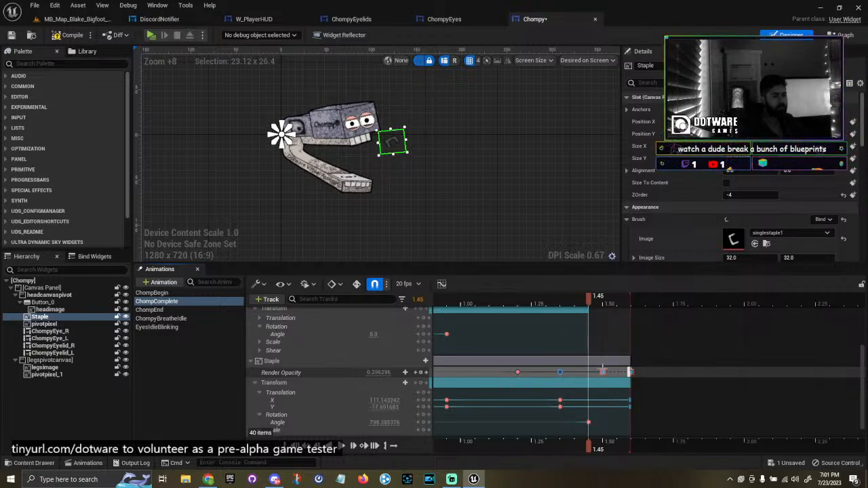
ctrl+scroll(589, 374, up, 4)
drag(590, 306, 520, 311)
alt+drag(520, 373, 547, 373)
right_click(554, 373)
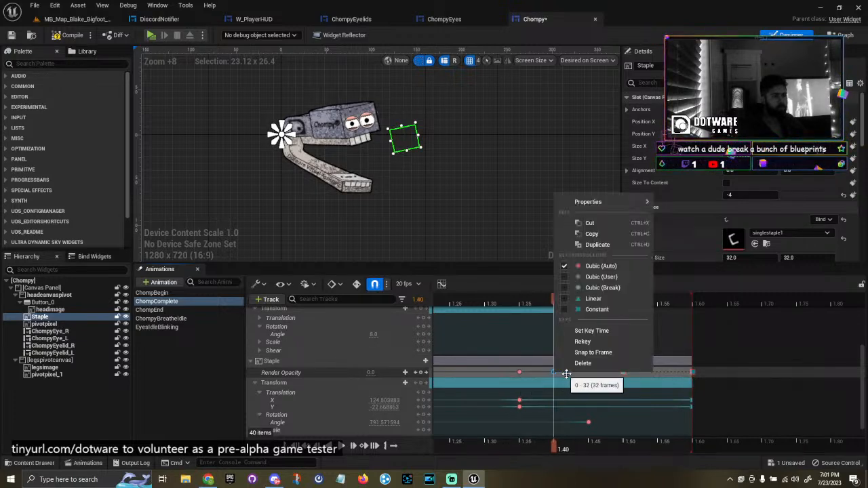
click(597, 309)
click(510, 300)
key(space)
click(514, 304)
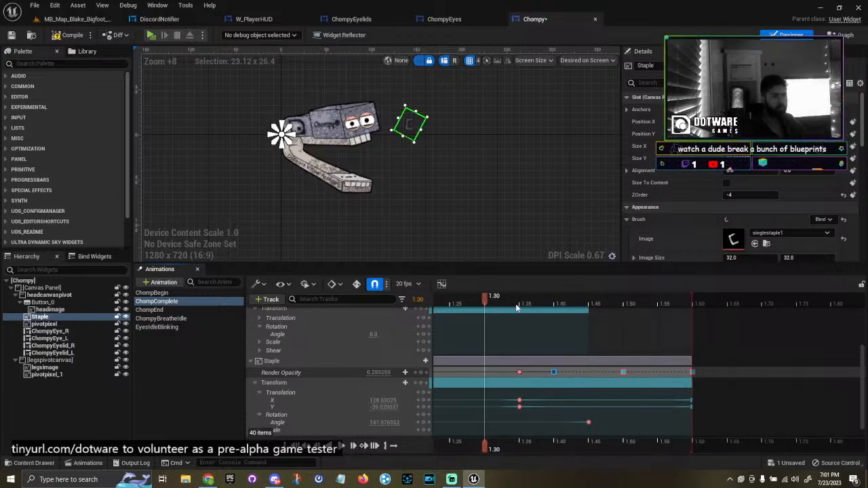
key(space)
Shift the Staple's Render Opacity keys at 1.35 and 1.40 to 1.30 and 1.35, and preview the fade.
click(534, 341)
click(497, 299)
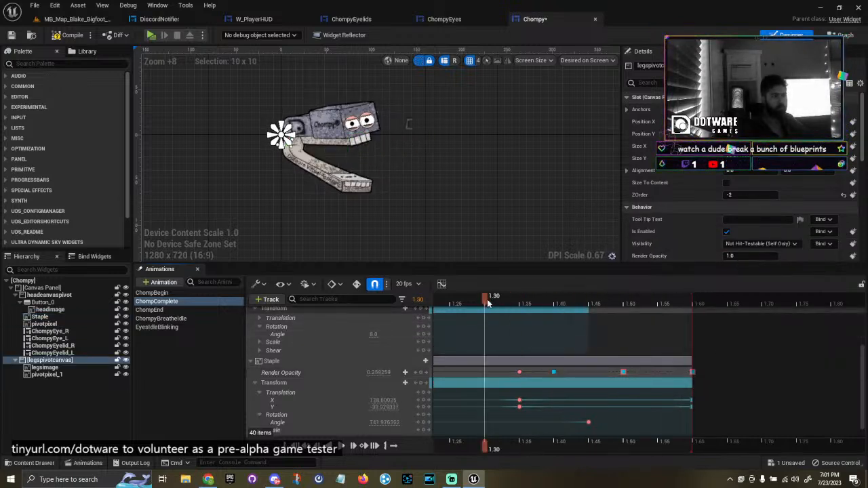
mouse_move(497, 307)
mouse_down()
mouse_move(514, 307)
mouse_move(496, 307)
mouse_up()
click(567, 374)
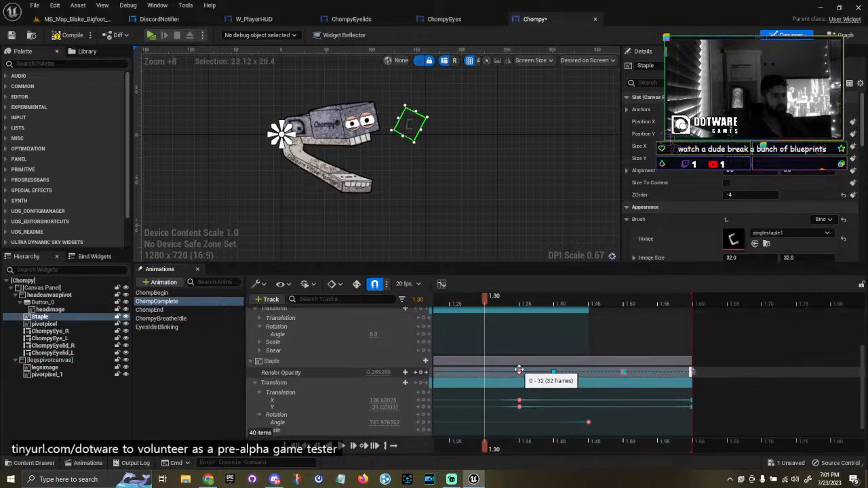
click(520, 372)
middle_drag(555, 372, 520, 372)
drag(463, 301, 469, 300)
key(space)
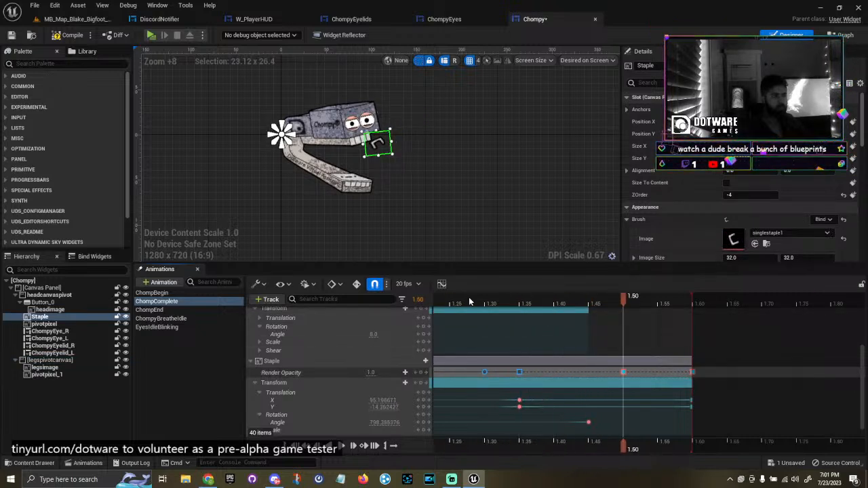
drag(455, 304, 521, 309)
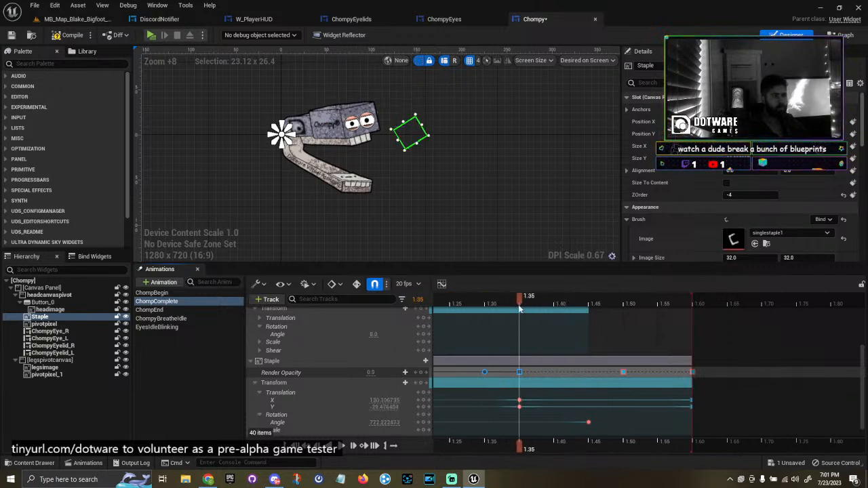
Move the Staple's Translation X and Y keys at 1.35 to 1.30 and duplicate them at 1.35 with Constant interpolation.
scroll(555, 372, up, 2)
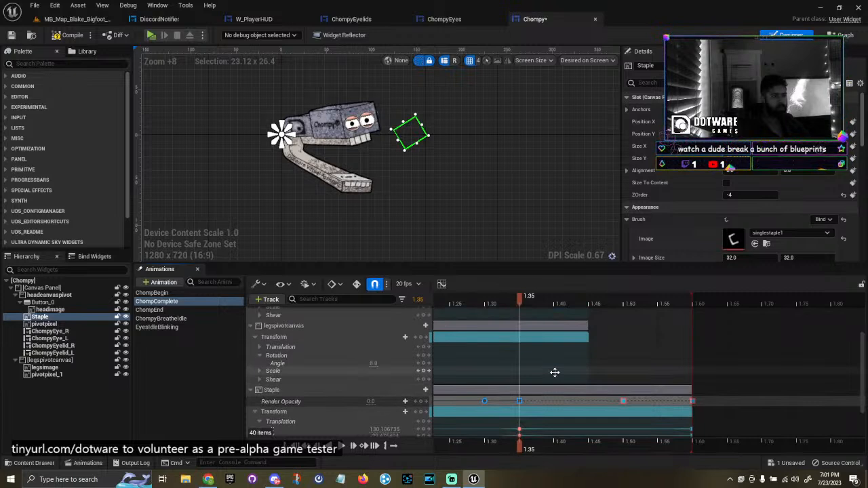
scroll(555, 373, down, 3)
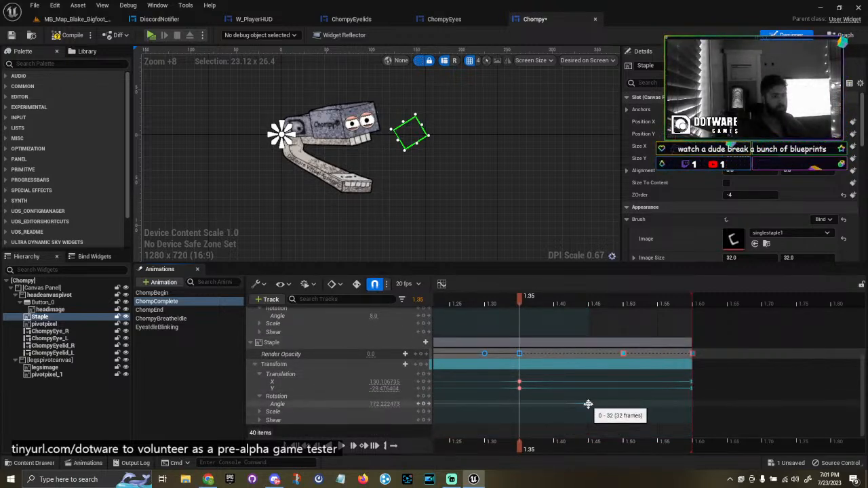
drag(500, 374, 519, 388)
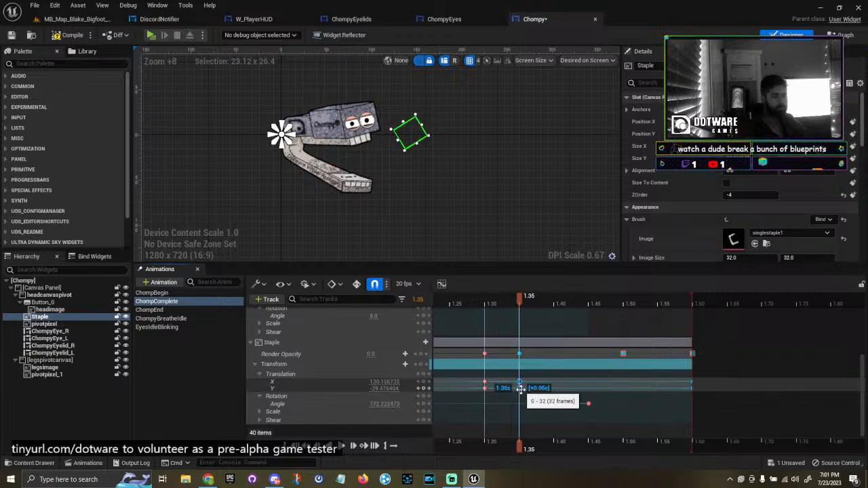
right_click(519, 387)
click(563, 334)
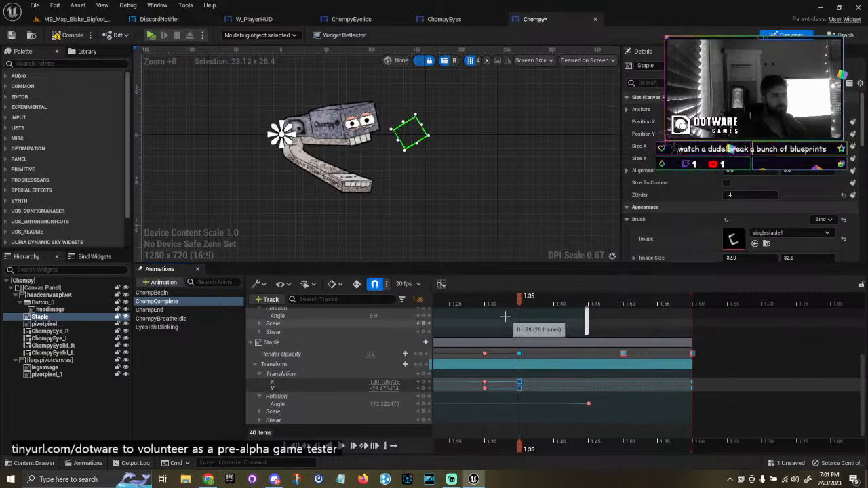
Undo the last key shift, duplicate the Staple's final Translation X and Y keys from 1.60 at 1.40, and play back the animation.
drag(521, 303, 554, 305)
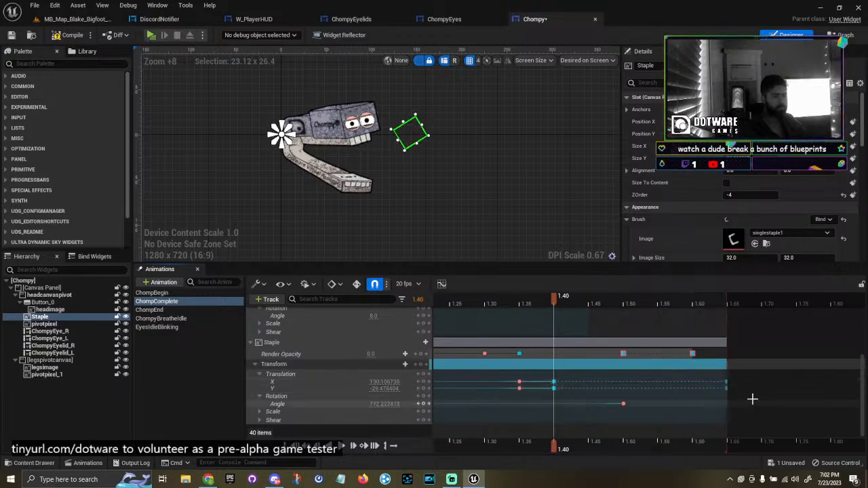
key(ctrl+z)
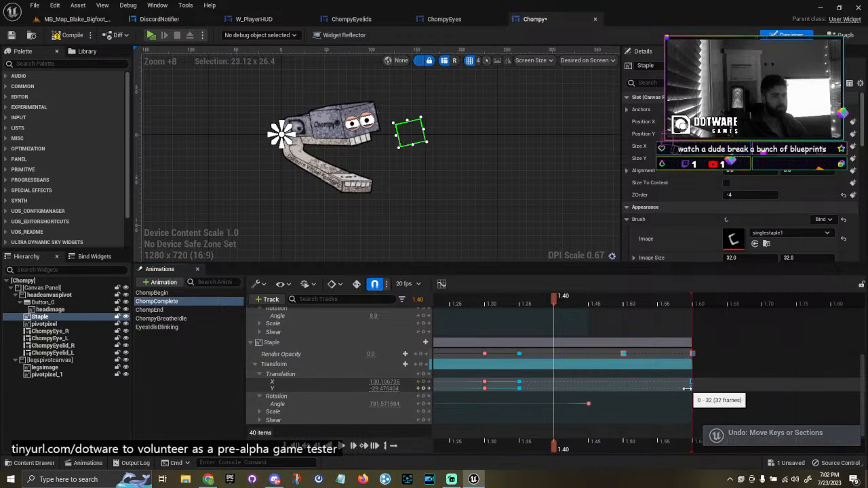
drag(692, 388, 546, 389)
click(493, 299)
key(space)
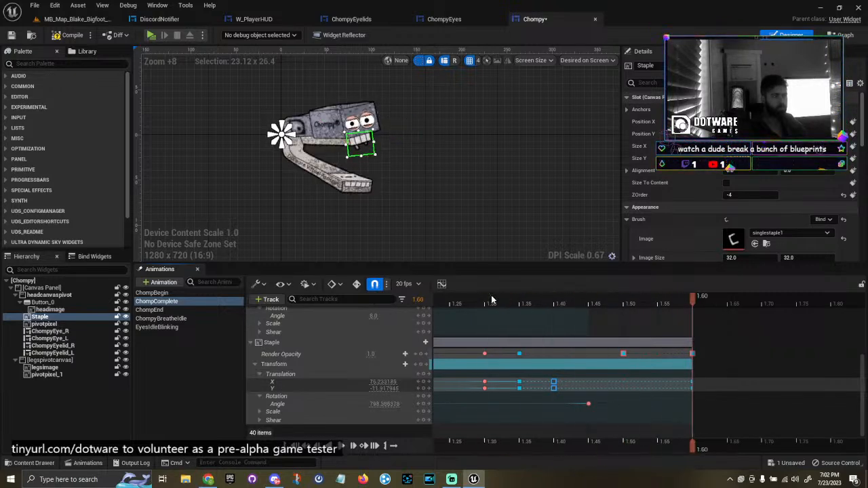
scroll(505, 304, down, 2)
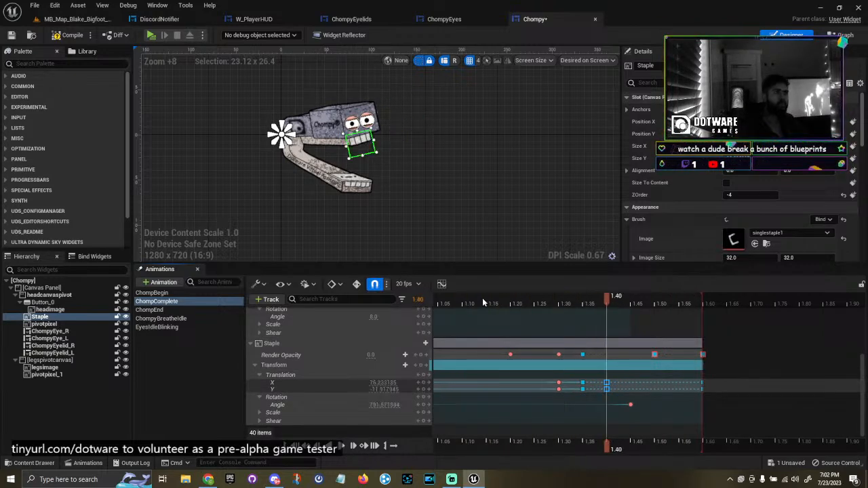
ctrl+scroll(513, 388, down, 8)
right_drag(570, 390, 669, 404)
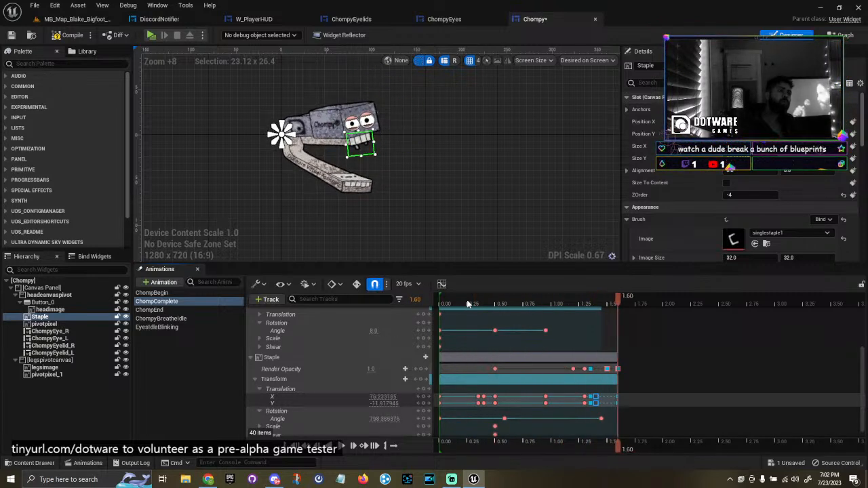
Save the changes to the Chompy widget.
key(ctrl+s)
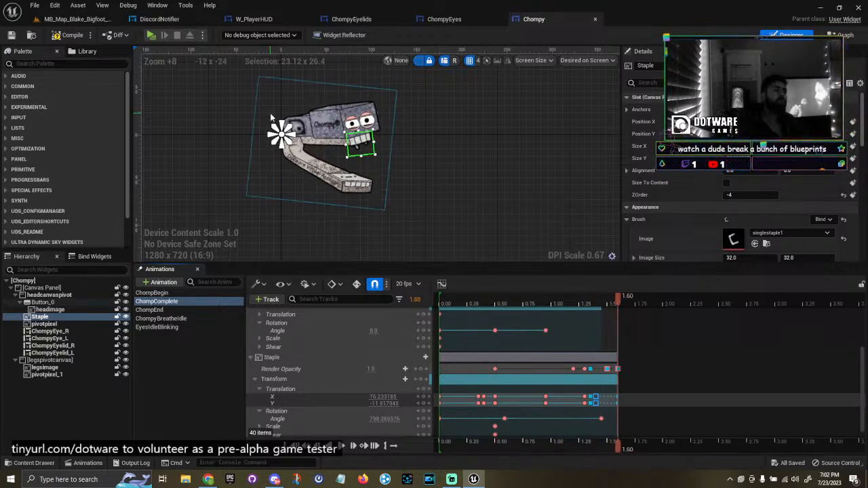
click(81, 27)
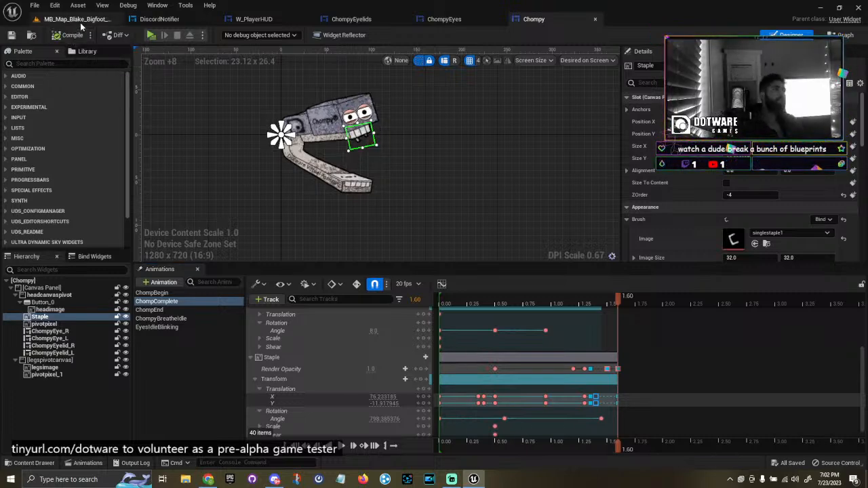
Check Chompy in the level editor's Discord Notifier panel and return to the Chompy widget.
click(79, 20)
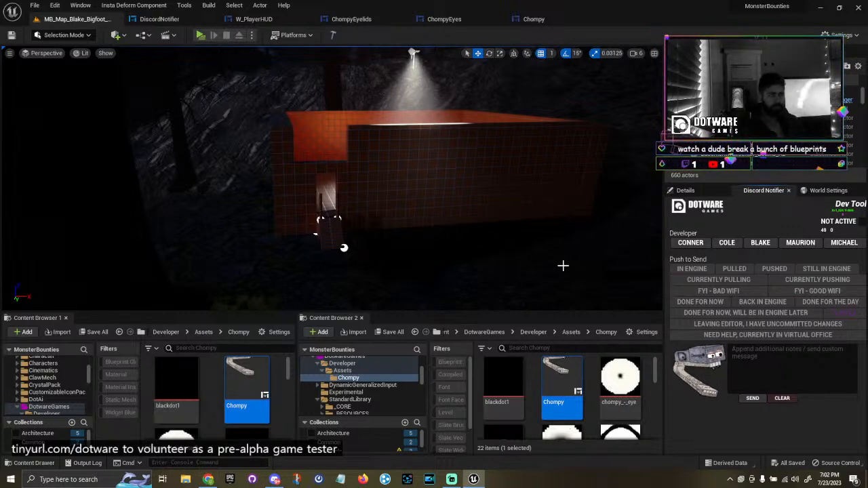
click(159, 19)
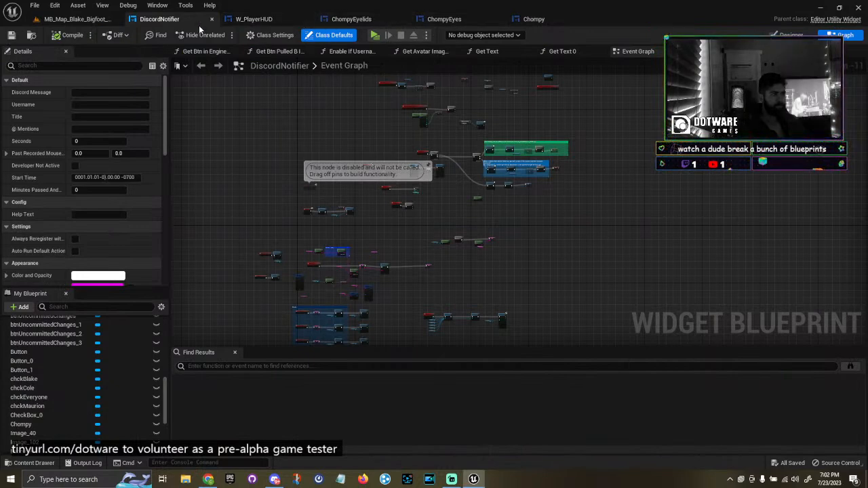
click(367, 25)
scroll(262, 180, up, 10)
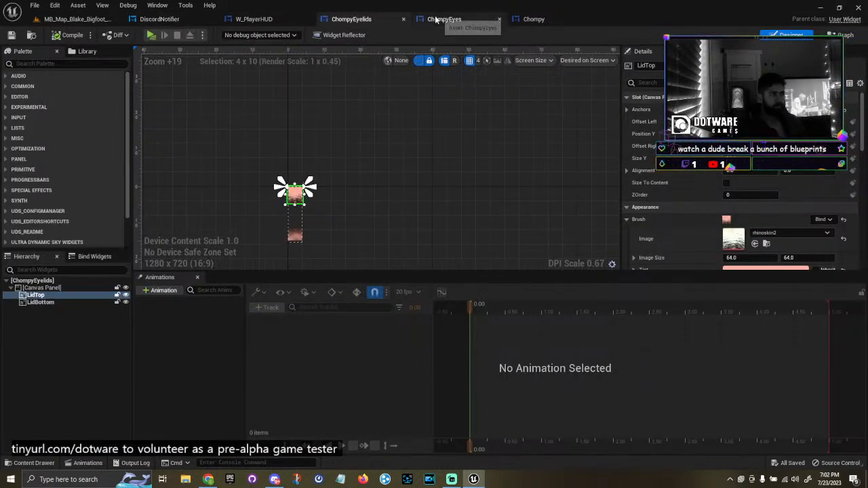
click(437, 20)
click(535, 18)
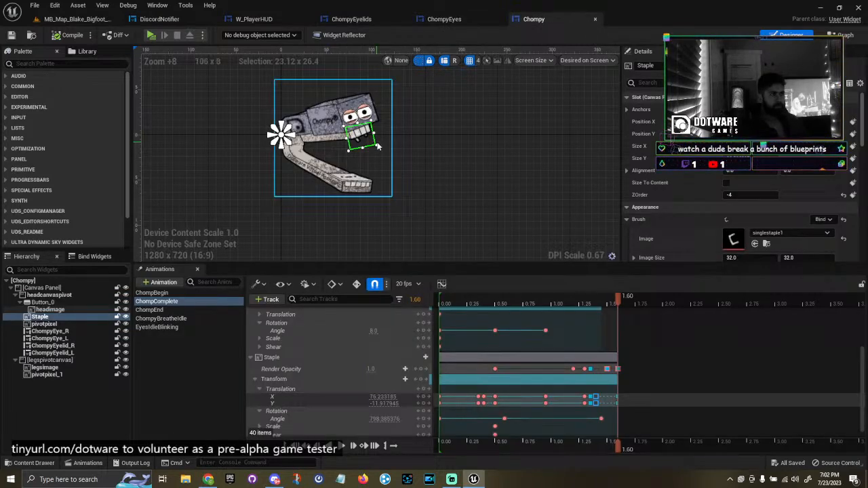
Play back the ChompComplete animation in the Chompy widget designer.
scroll(370, 162, up, 3)
scroll(600, 325, up, 3)
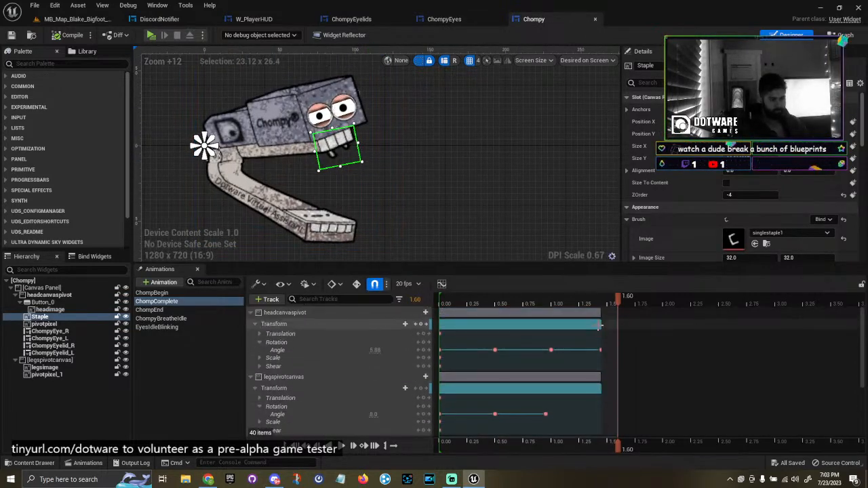
click(468, 301)
key(space)
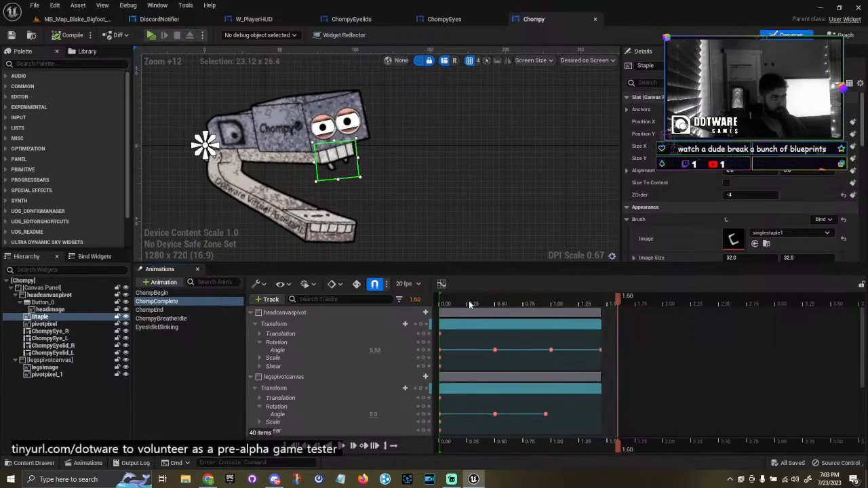
Extend the Transform sections of headcanvaspivot and legspivotcanvas to 1.60 and play back the ChompComplete animation.
drag(600, 334, 618, 335)
drag(602, 387, 610, 385)
scroll(609, 386, down, 5)
click(563, 300)
drag(565, 300, 517, 300)
ctrl+scroll(517, 382, down, 3)
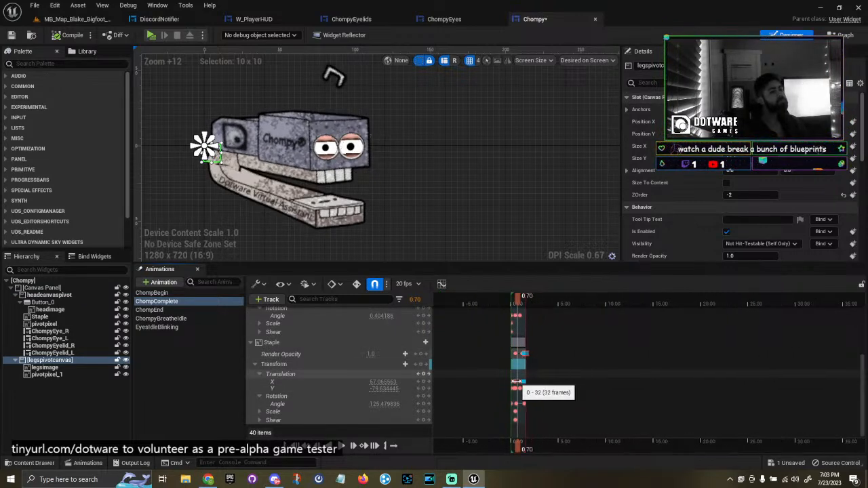
click(486, 300)
key(space)
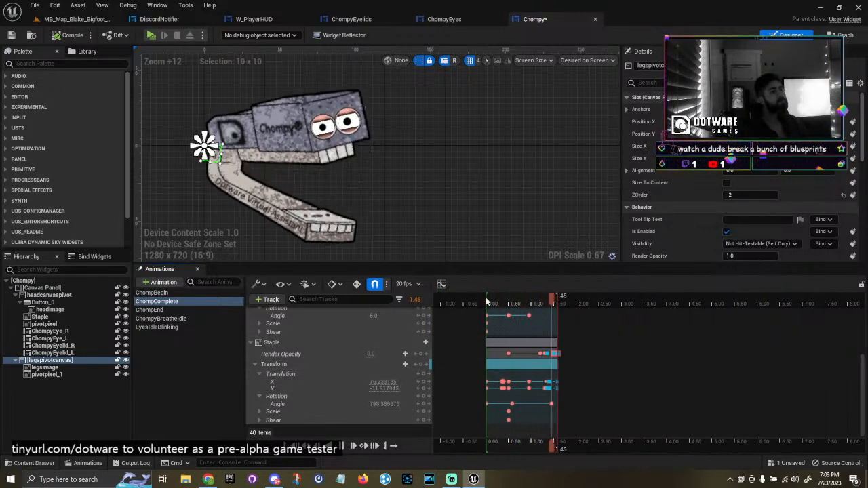
ctrl+scroll(555, 366, up, 4)
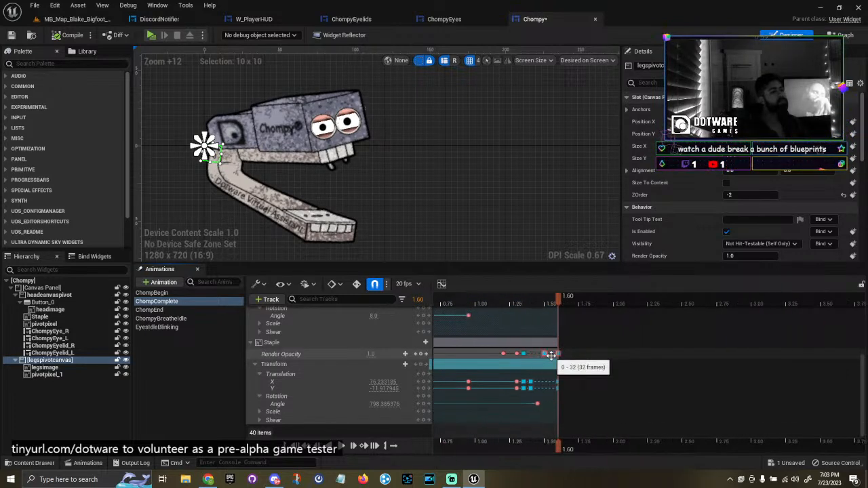
scroll(310, 370, up, 4)
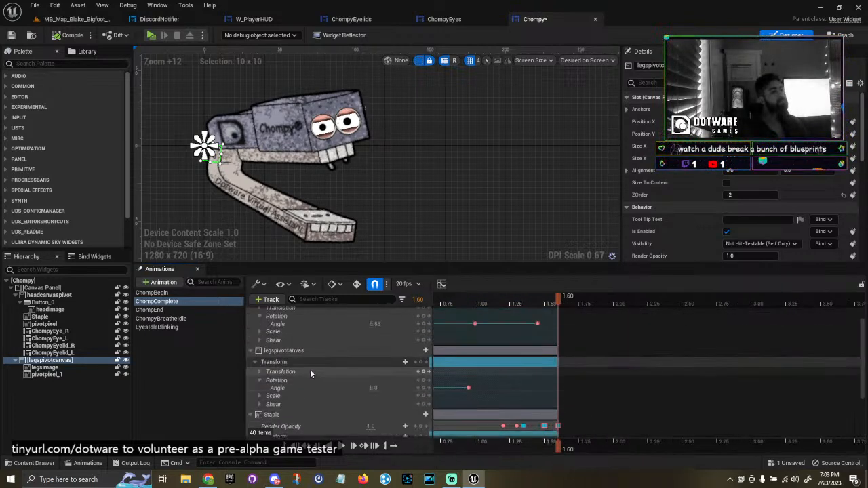
View Chompy in the level's Discord Notifier panel and go back to the Chompy widget's animation.
click(71, 20)
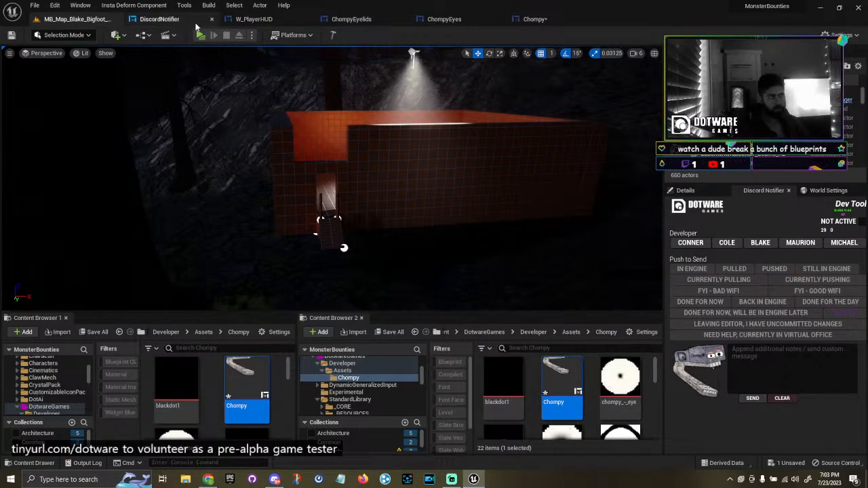
click(166, 19)
click(365, 19)
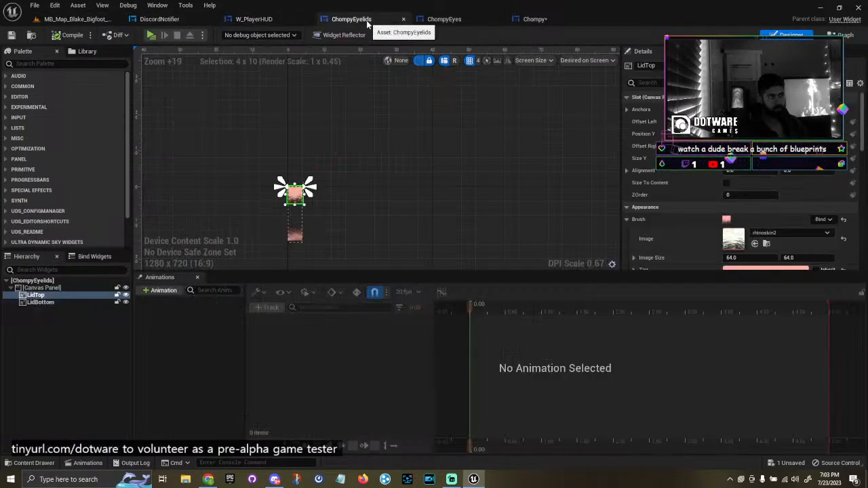
click(453, 19)
click(550, 19)
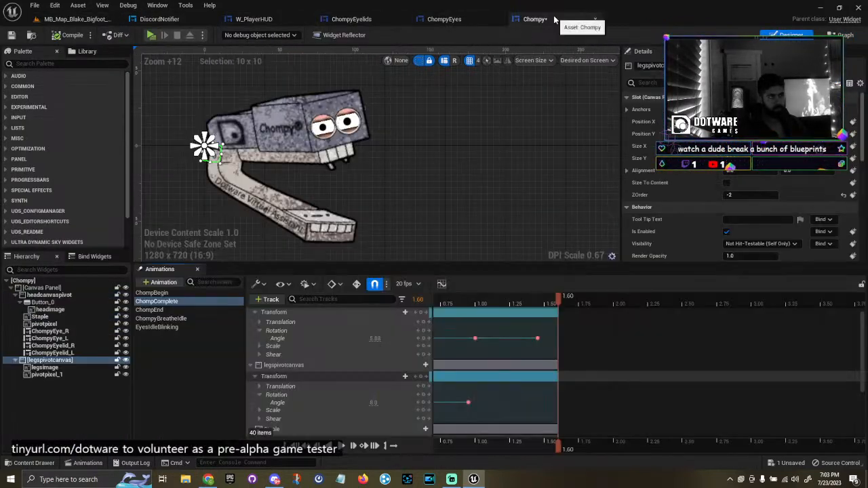
Move headcanvaspivot's last Rotation Angle key from 1.45 to 1.60 and save the Chompy widget.
click(497, 304)
scroll(505, 331, up, 1)
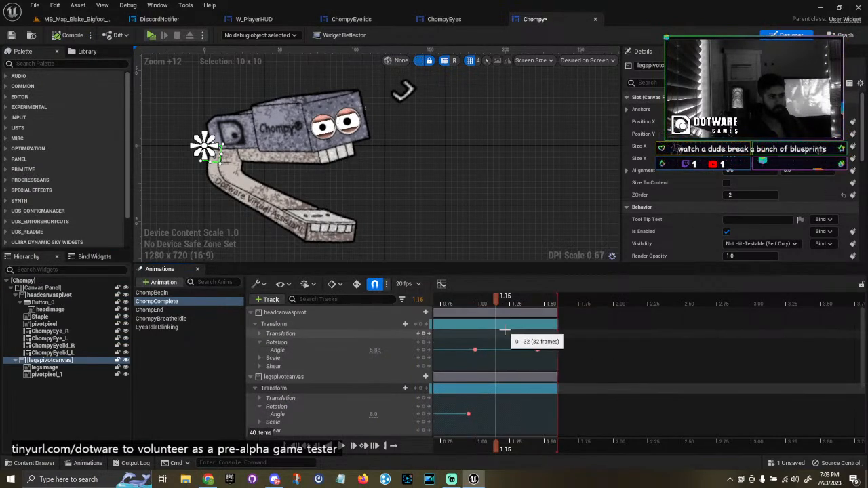
drag(497, 304, 539, 304)
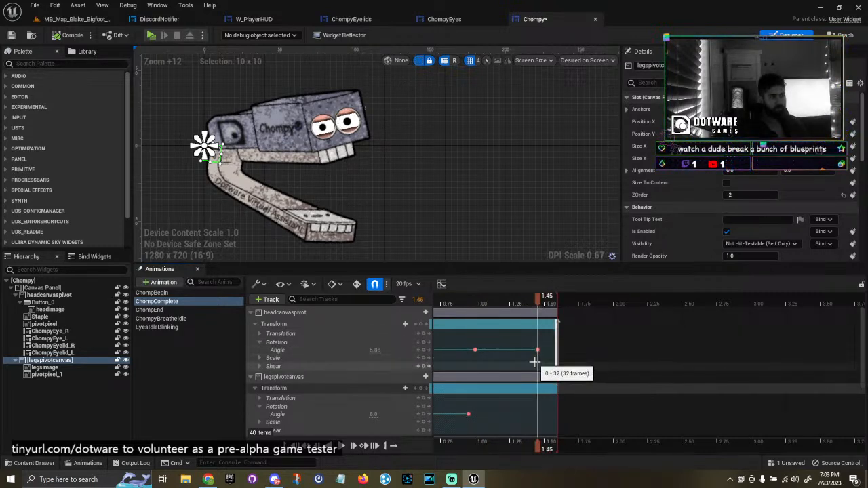
drag(538, 350, 548, 352)
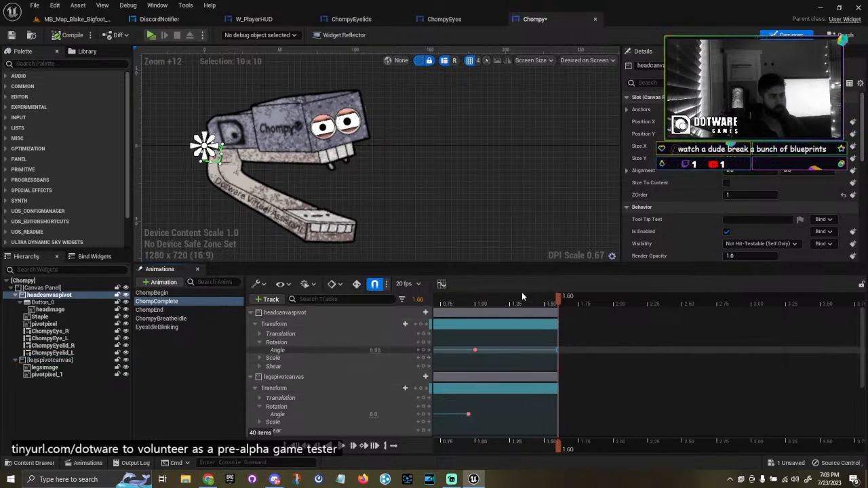
click(380, 350)
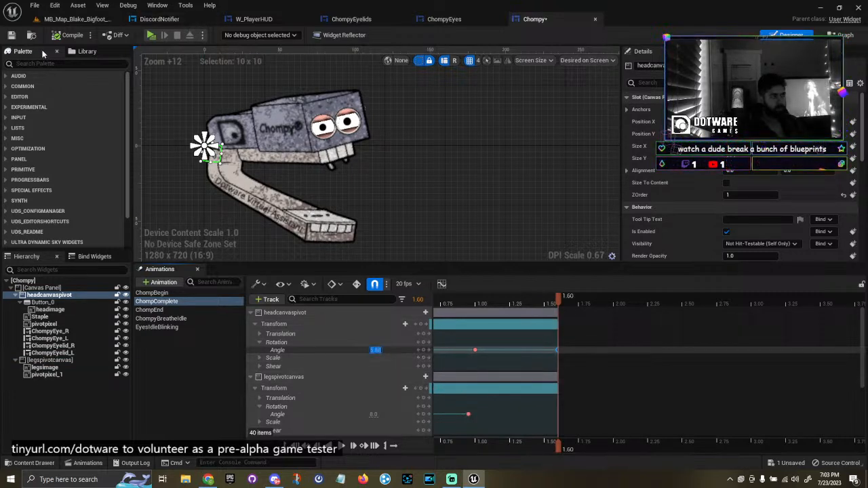
click(16, 36)
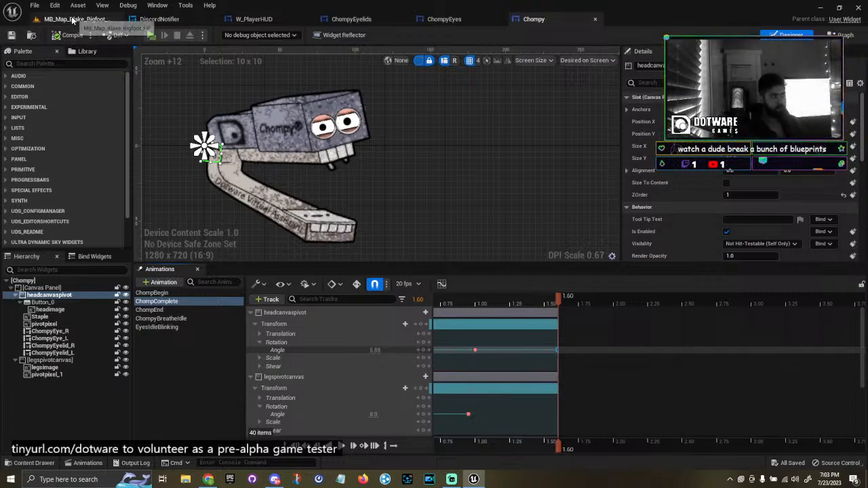
Check the saved animation in the Discord Notifier panel, look over the DiscordNotifier event graph, and return to the Chompy widget.
click(75, 19)
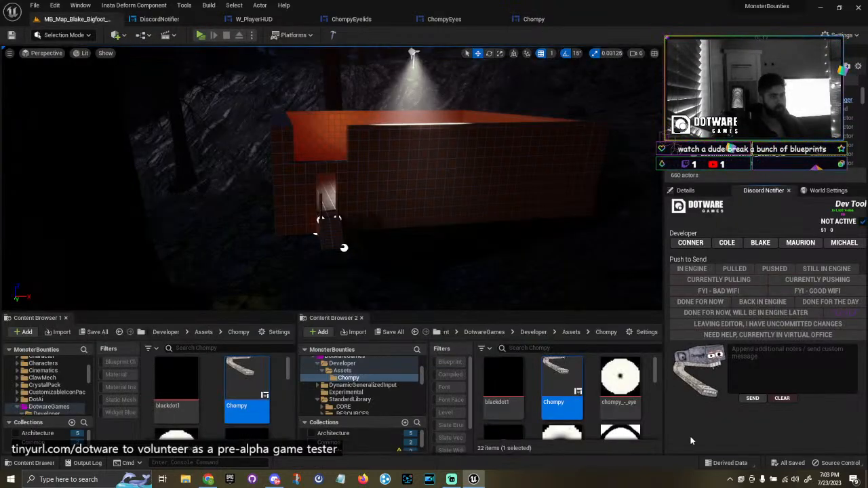
click(171, 20)
right_drag(538, 134, 495, 247)
scroll(392, 221, up, 7)
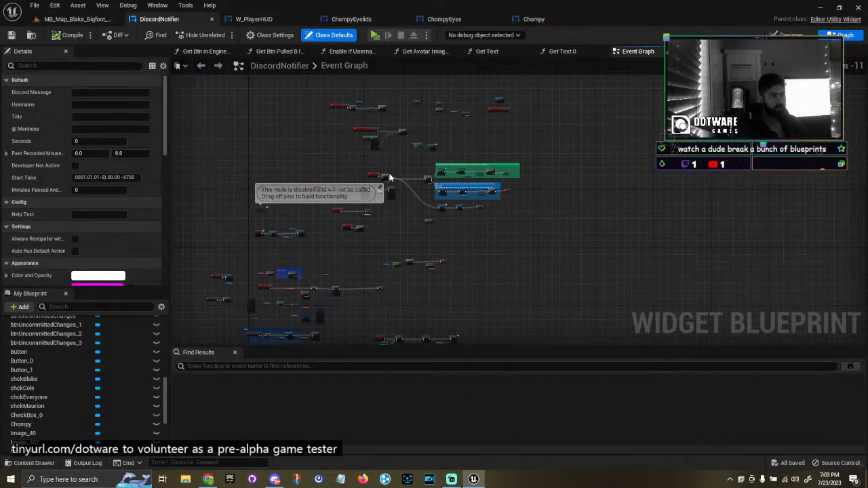
scroll(519, 199, down, 9)
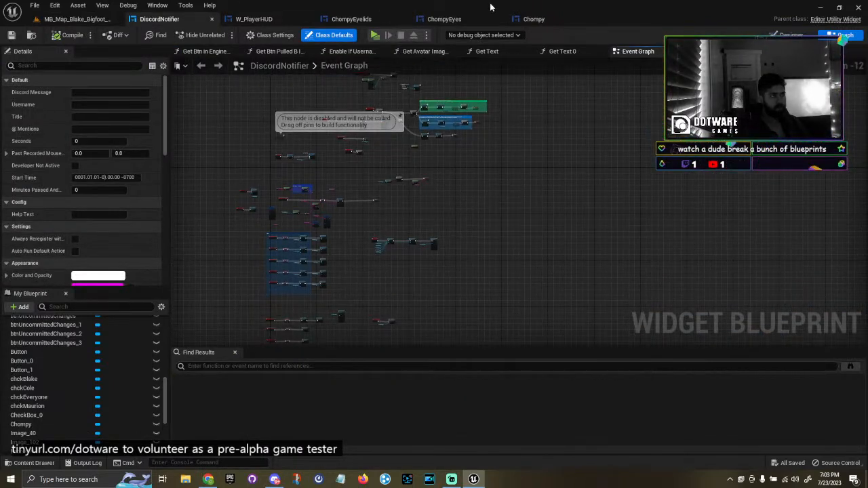
click(553, 19)
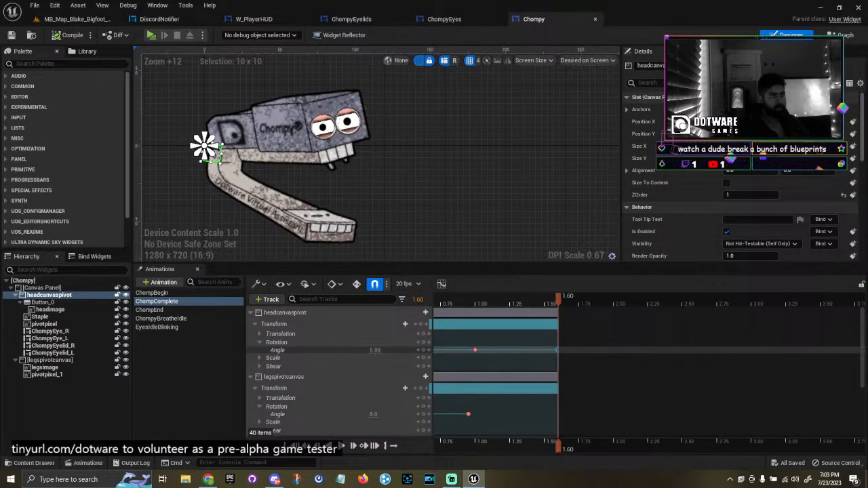
Open the Chompy widget's event graph and examine its animation and event logic.
click(843, 34)
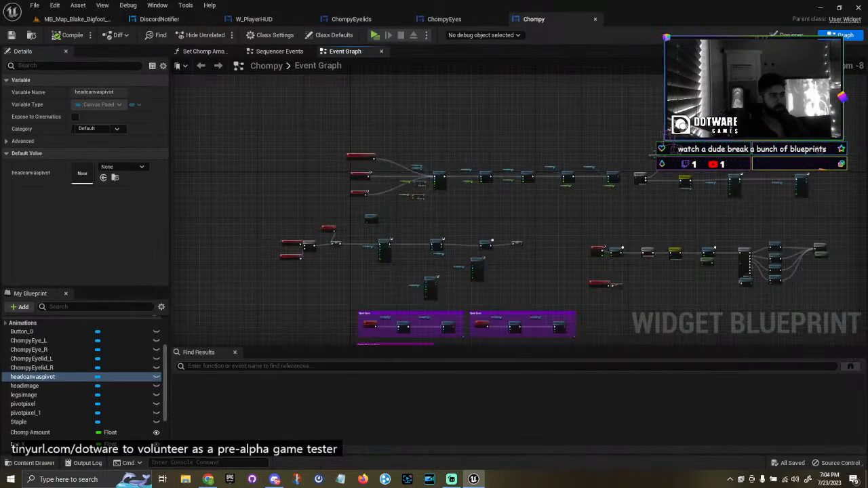
scroll(528, 234, up, 8)
scroll(425, 228, down, 2)
scroll(410, 220, up, 2)
right_drag(410, 220, 832, 175)
scroll(679, 148, down, 3)
right_drag(607, 153, 800, 159)
right_drag(448, 251, 495, 81)
right_click(158, 182)
right_drag(240, 179, 302, 173)
Watch Chompy in the Discord Notifier panel, and examine the Sequence and Switch on E_ChompyState nodes in its event graph.
click(74, 19)
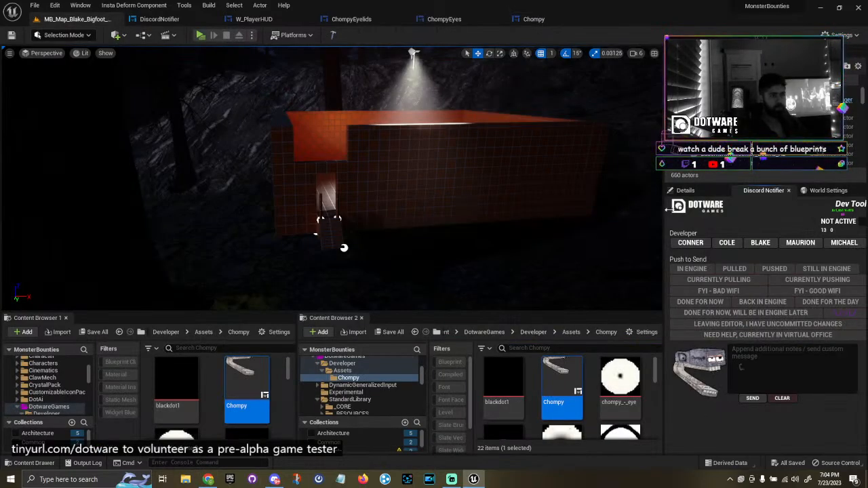
click(530, 26)
scroll(630, 189, down, 6)
right_drag(629, 190, 295, 251)
scroll(473, 208, up, 7)
right_drag(256, 136, 265, 140)
scroll(266, 141, up, 2)
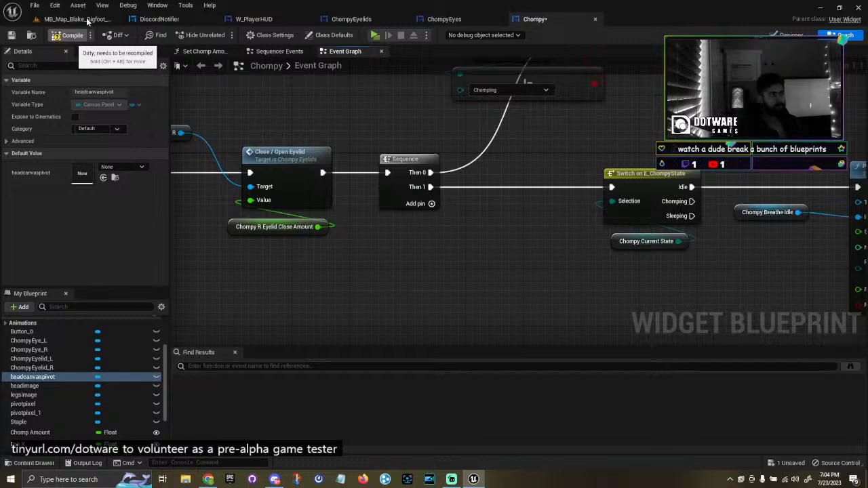
Return to the level editor and widen the Discord Notifier panel for a larger view of Chompy.
click(80, 19)
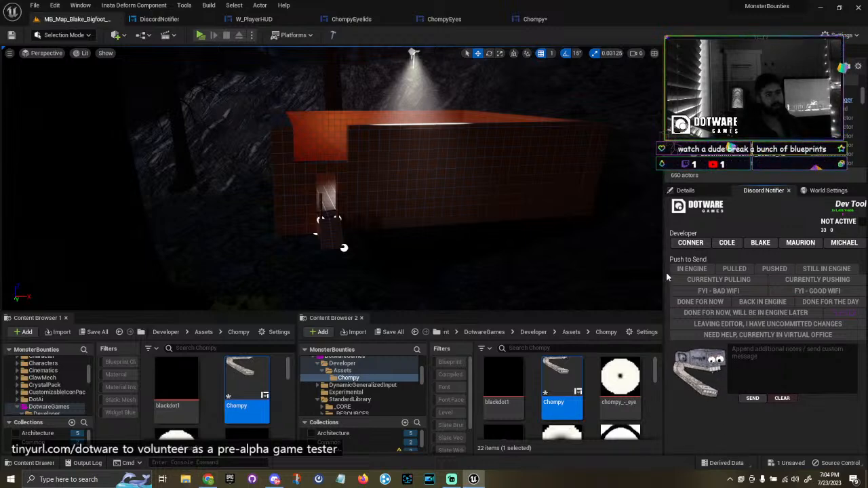
drag(663, 272, 594, 272)
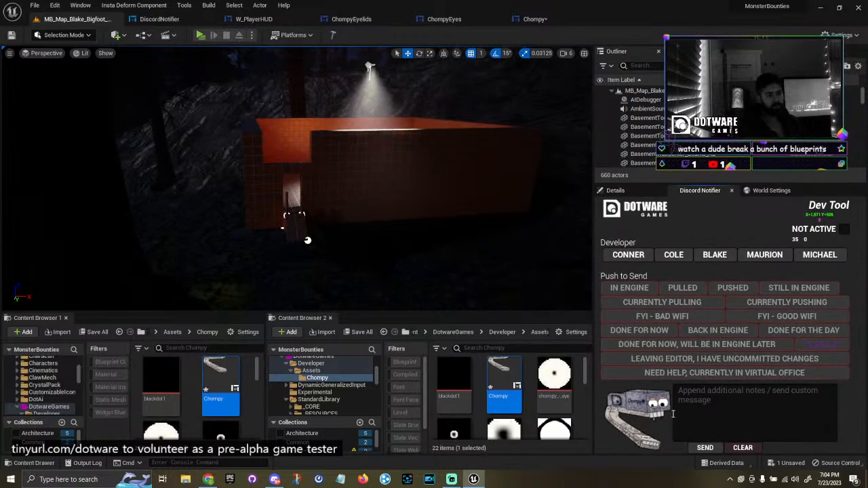